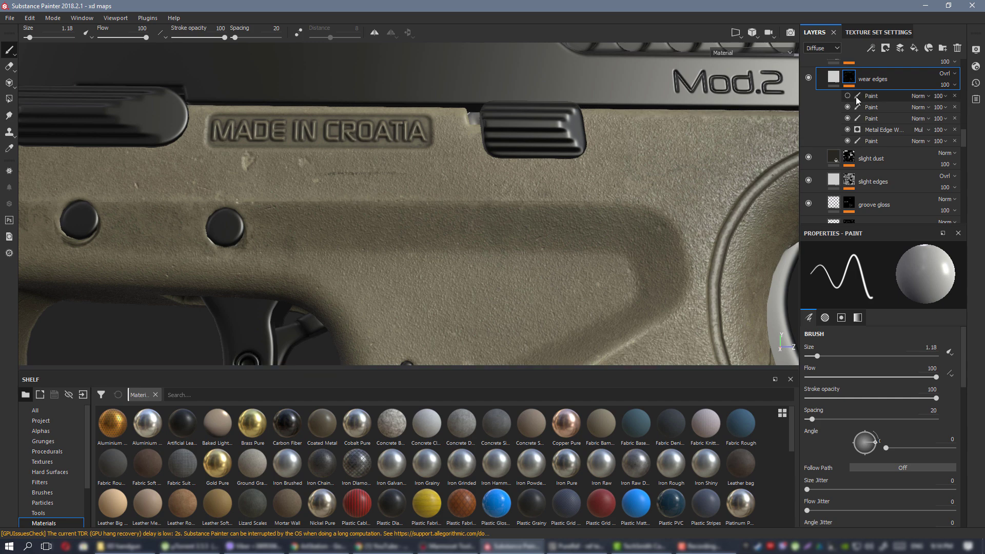
On the top Paint effect of the wear edges mask, erase wear on the frame below the Mod.2 lettering with a 1.22 size, 37 flow eraser.
{"action": "left_click", "coordinate": [877, 97]}
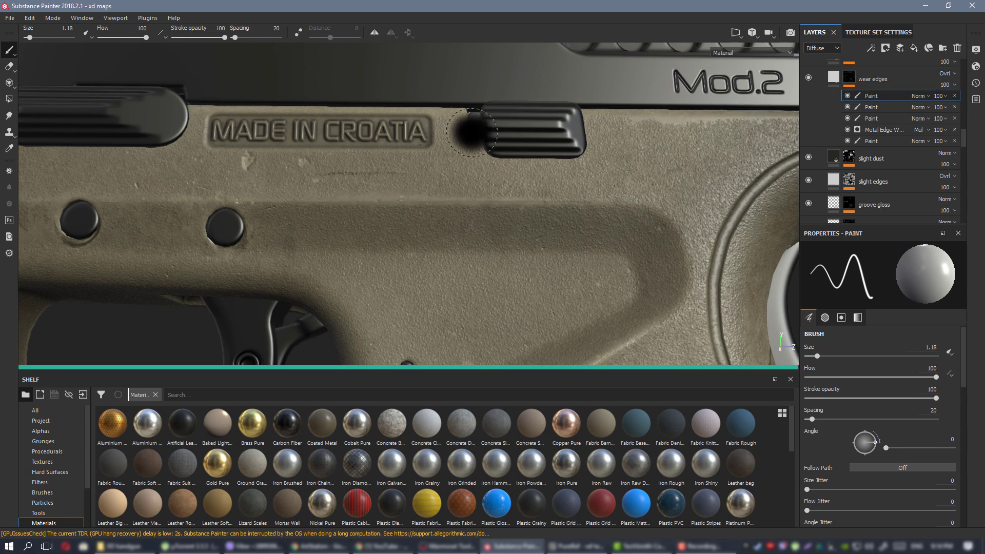
{"action": "left_click", "coordinate": [9, 66]}
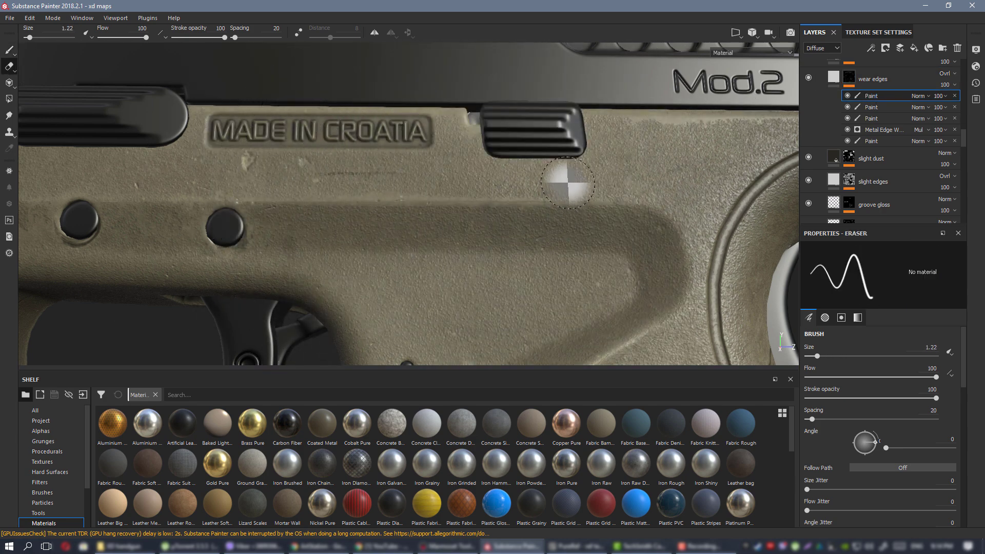
{"action": "left_click_drag", "start_coordinate": [568, 183], "coordinate": [560, 208], "text": "alt"}
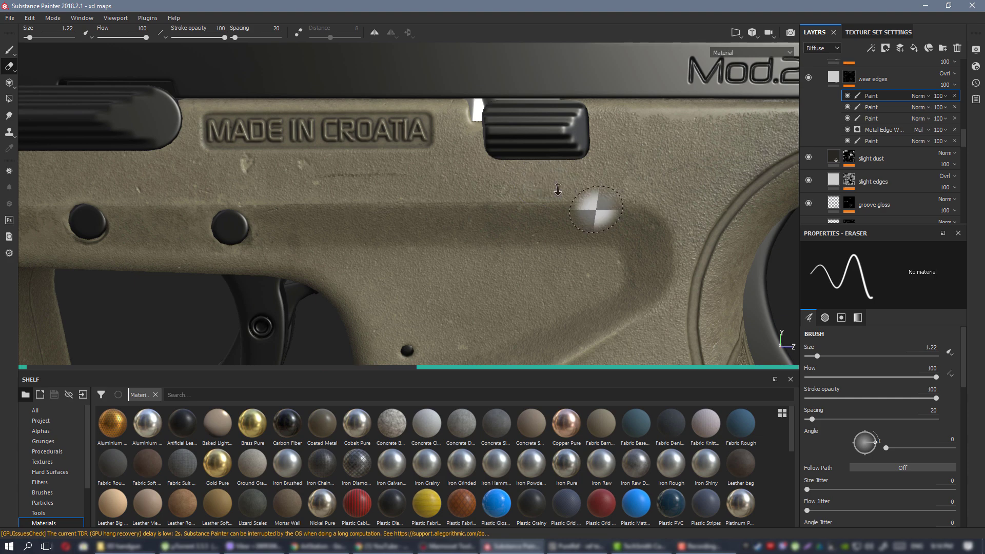
{"action": "right_click_drag", "start_coordinate": [558, 189], "coordinate": [558, 201], "text": "alt"}
{"action": "left_click_drag", "start_coordinate": [559, 186], "coordinate": [496, 185], "text": "alt"}
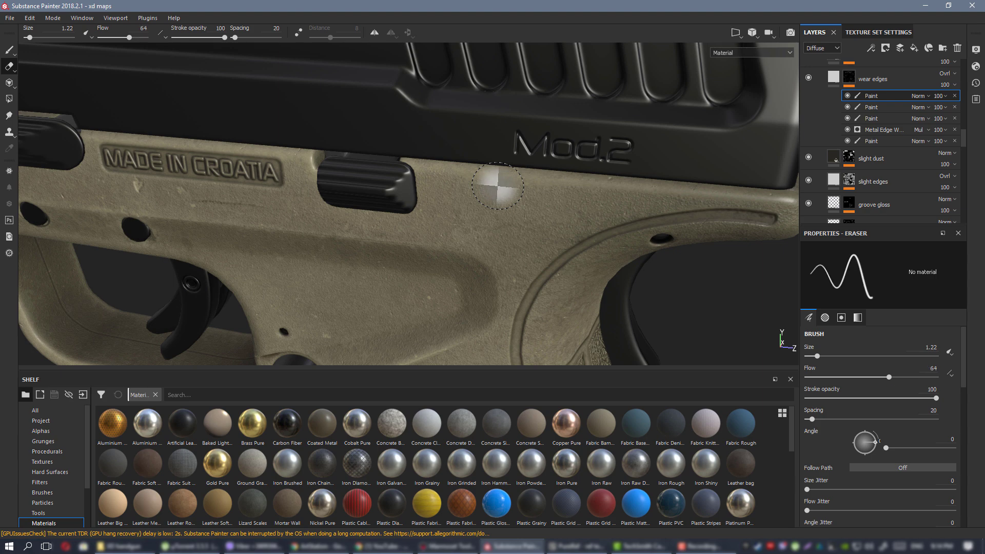
{"action": "left_click_drag", "start_coordinate": [560, 181], "coordinate": [667, 191]}
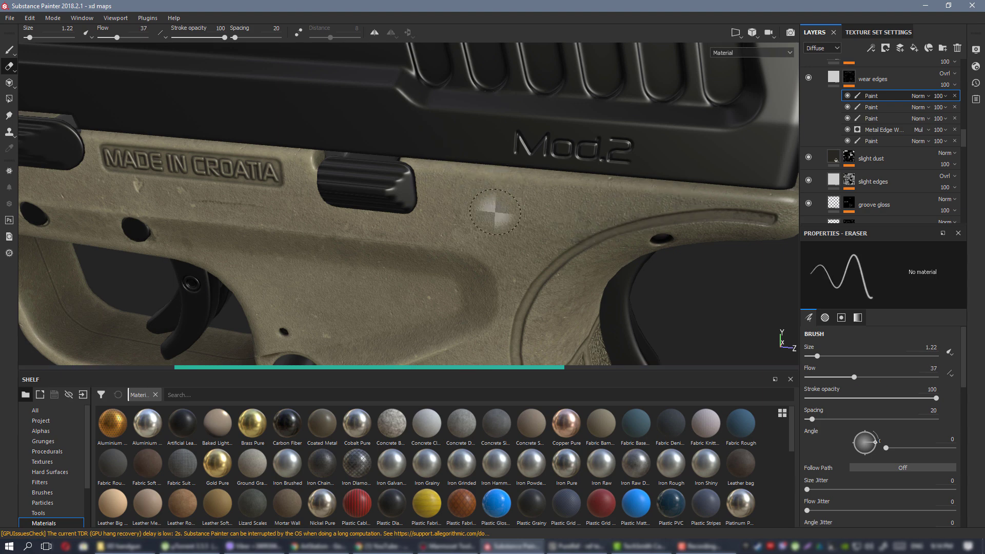
Examine the edge wear and surface marks along the Springfield Armory side of the frame under changed lighting.
{"action": "left_click_drag", "start_coordinate": [495, 212], "coordinate": [571, 178], "text": "alt"}
{"action": "right_click_drag", "start_coordinate": [570, 178], "coordinate": [354, 156], "text": "alt"}
{"action": "middle_click_drag", "start_coordinate": [354, 155], "coordinate": [573, 81], "text": "alt"}
{"action": "left_click_drag", "start_coordinate": [573, 81], "coordinate": [169, 134], "text": "alt"}
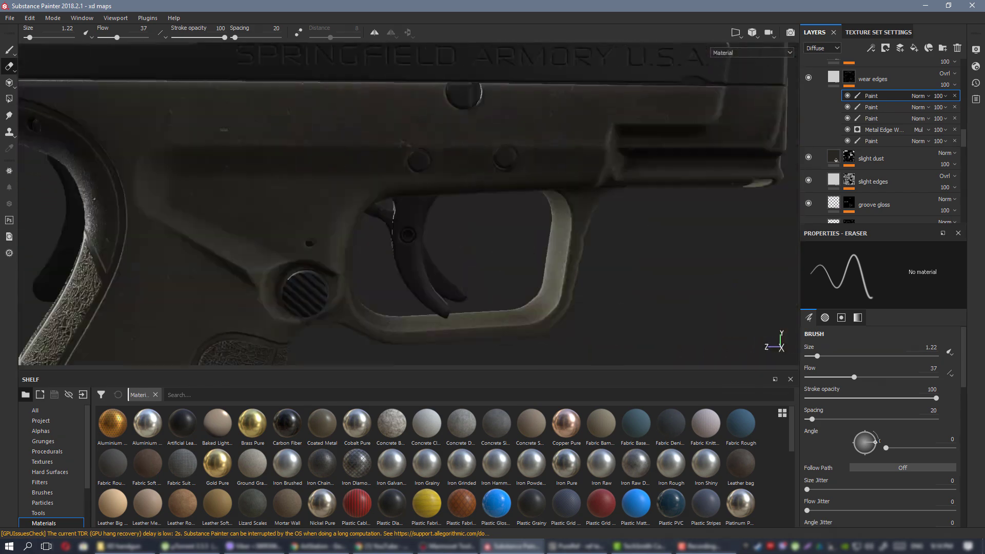
{"action": "left_click_drag", "start_coordinate": [443, 114], "coordinate": [417, 110], "text": "alt"}
{"action": "right_click_drag", "start_coordinate": [418, 110], "coordinate": [506, 188], "text": "shift"}
{"action": "left_click_drag", "start_coordinate": [505, 189], "coordinate": [462, 191], "text": "alt"}
{"action": "middle_click_drag", "start_coordinate": [462, 191], "coordinate": [426, 164], "text": "alt"}
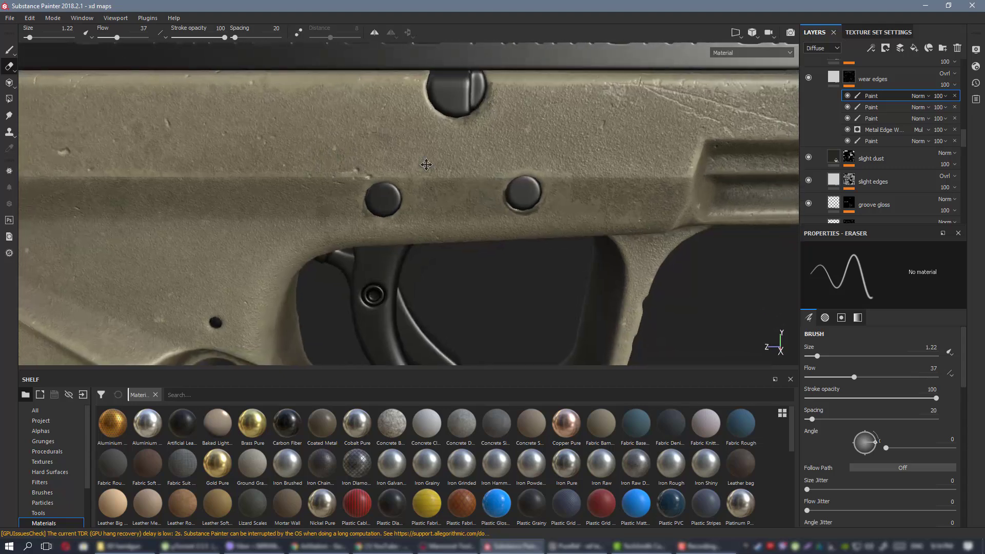
{"action": "left_click_drag", "start_coordinate": [426, 164], "coordinate": [561, 178], "text": "alt"}
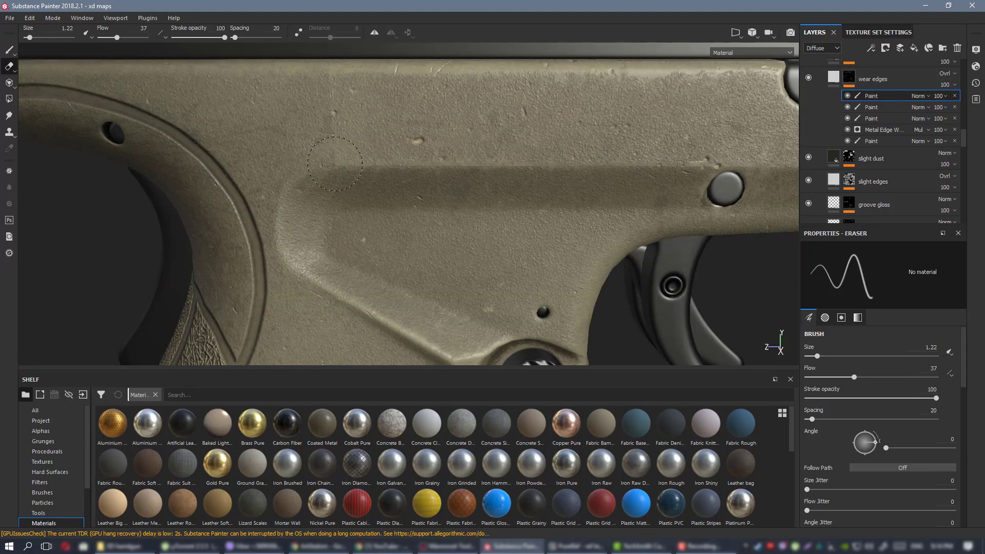
{"action": "right_click_drag", "start_coordinate": [523, 177], "coordinate": [189, 126], "text": "alt"}
{"action": "middle_click_drag", "start_coordinate": [749, 141], "coordinate": [518, 147], "text": "alt"}
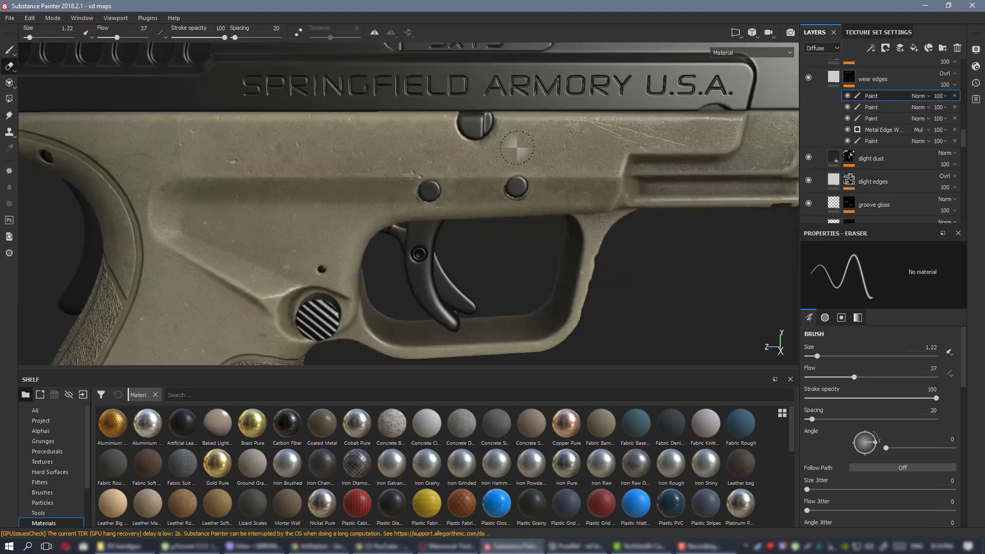
{"action": "left_click_drag", "start_coordinate": [519, 147], "coordinate": [491, 144], "text": "alt"}
{"action": "middle_click_drag", "start_coordinate": [244, 120], "coordinate": [444, 125], "text": "alt"}
{"action": "right_click_drag", "start_coordinate": [444, 125], "coordinate": [448, 200], "text": "alt"}
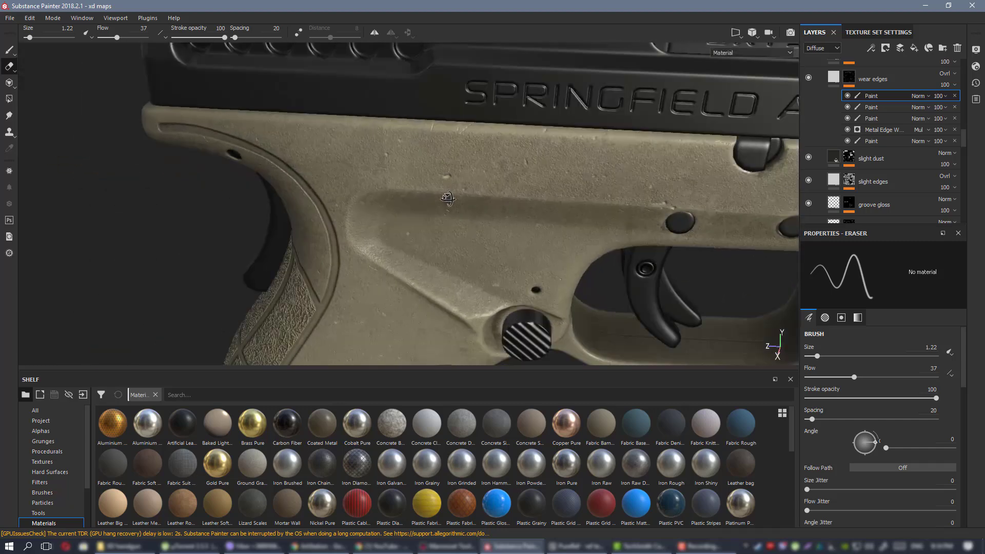
{"action": "left_click_drag", "start_coordinate": [448, 201], "coordinate": [441, 210], "text": "alt"}
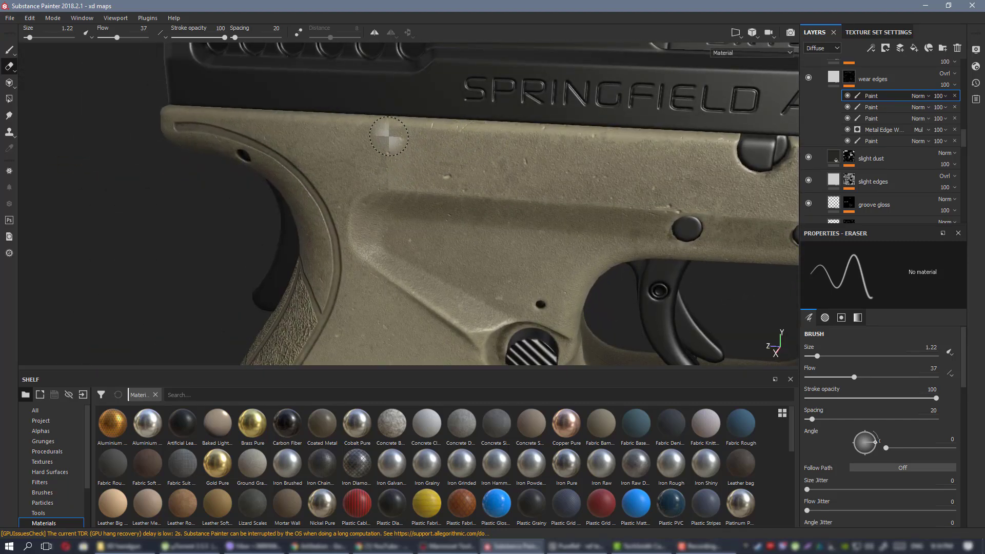
{"action": "left_click_drag", "start_coordinate": [455, 144], "coordinate": [359, 109], "text": "alt"}
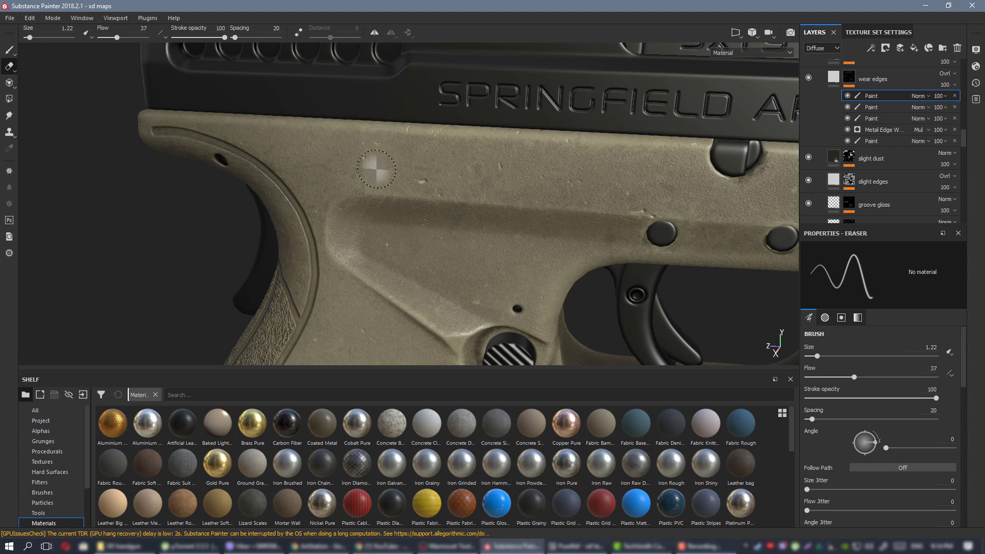
{"action": "middle_click_drag", "start_coordinate": [541, 165], "coordinate": [67, 128], "text": "alt"}
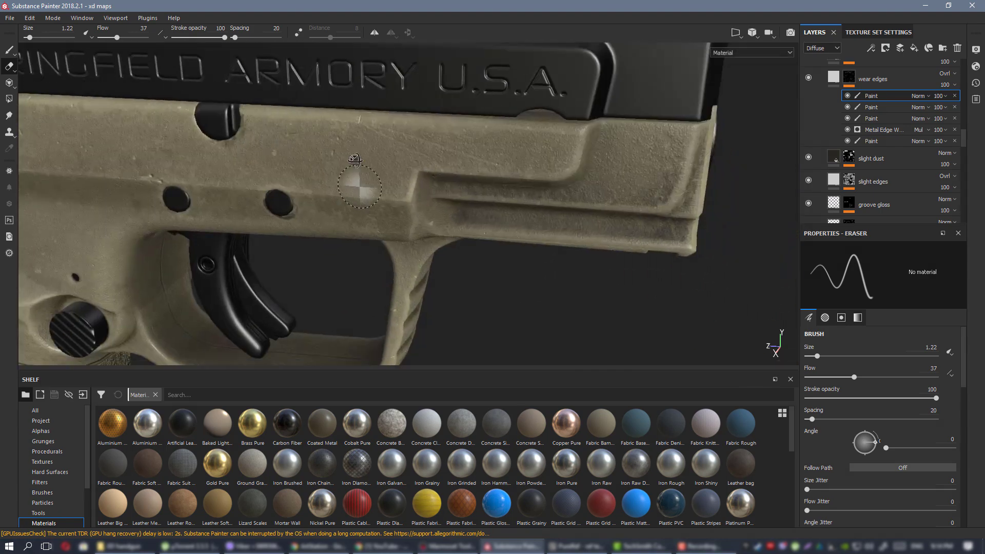
{"action": "left_click_drag", "start_coordinate": [358, 185], "coordinate": [353, 150], "text": "alt"}
{"action": "middle_click_drag", "start_coordinate": [424, 220], "coordinate": [491, 200], "text": "alt"}
{"action": "right_click_drag", "start_coordinate": [491, 200], "coordinate": [575, 132], "text": "alt"}
Display only the Diffuse channel and inspect the frame's colour from the front rail back to the rear grip.
{"action": "key", "text": "c"}
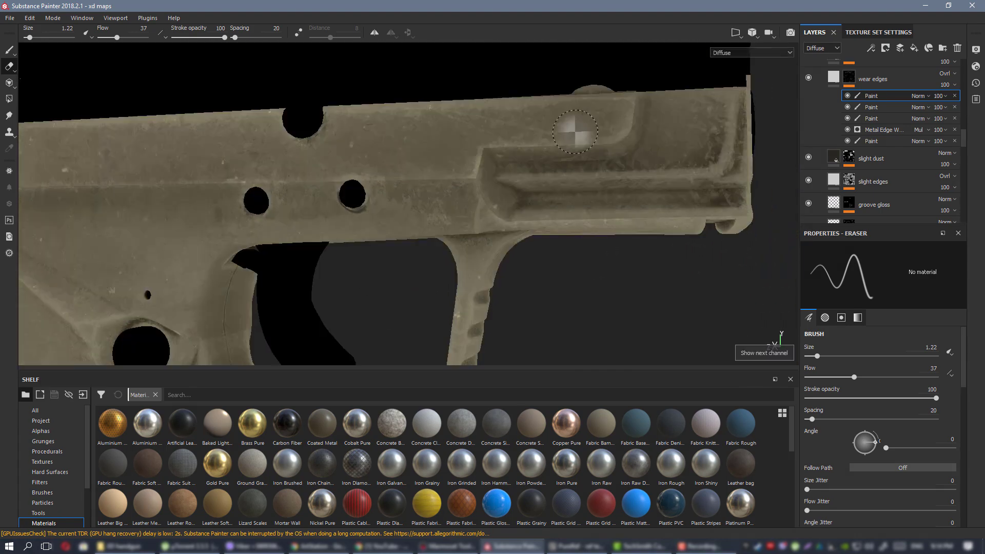
{"action": "left_click_drag", "start_coordinate": [553, 154], "coordinate": [463, 165], "text": "alt"}
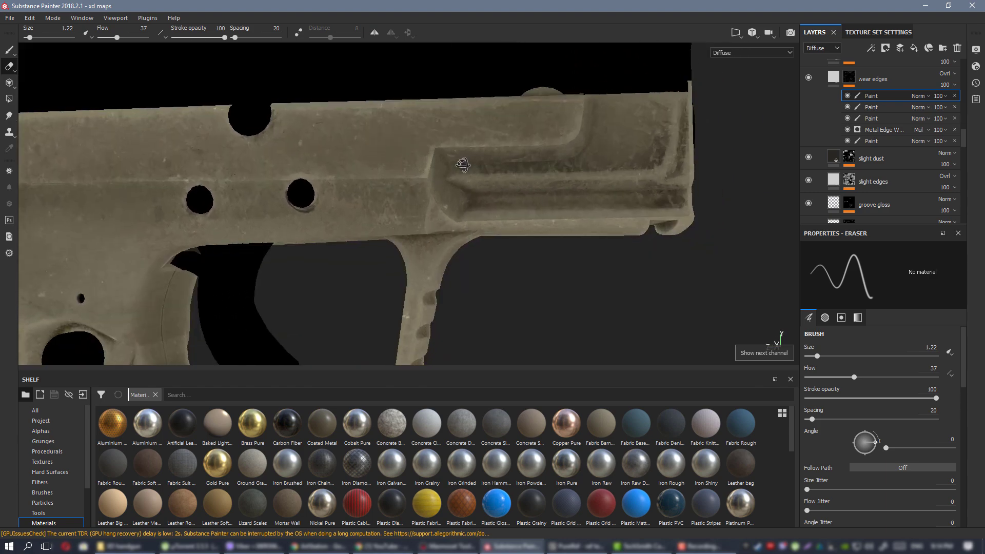
{"action": "middle_click_drag", "start_coordinate": [282, 177], "coordinate": [687, 182], "text": "alt"}
{"action": "left_click_drag", "start_coordinate": [404, 167], "coordinate": [422, 166], "text": "alt"}
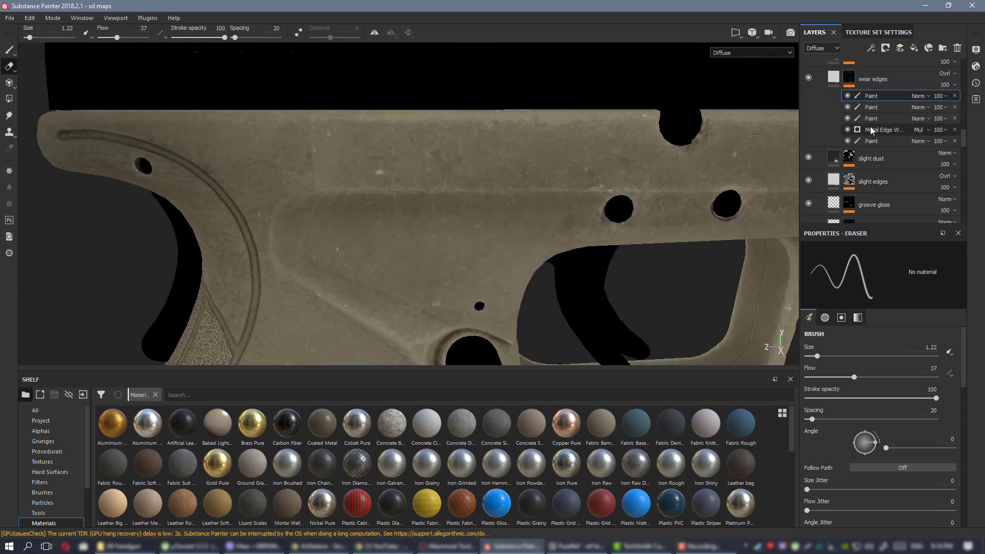
Hide the dirt markings stronger, dirt markings and color var copy 1 layers to isolate the hard seam on the frame's rear.
{"action": "scroll", "coordinate": [888, 117], "scroll_direction": "up", "scroll_amount": 2}
{"action": "scroll", "coordinate": [890, 118], "scroll_direction": "up", "scroll_amount": 4}
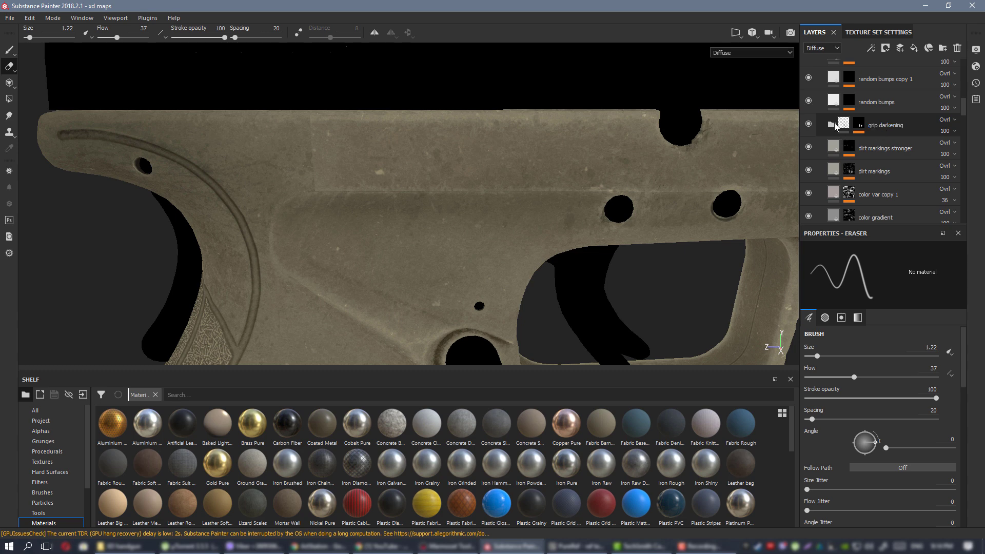
{"action": "scroll", "coordinate": [835, 127], "scroll_direction": "down", "scroll_amount": 1}
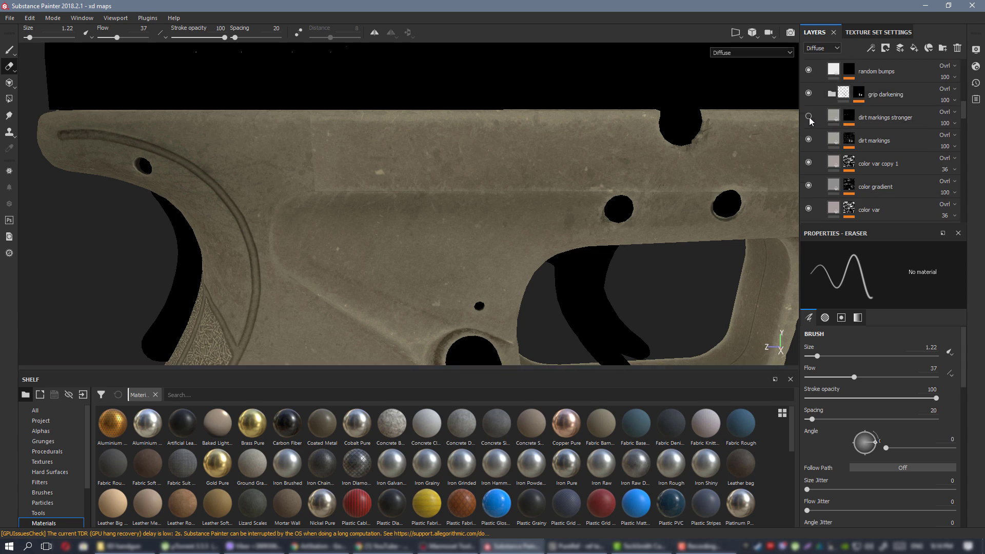
{"action": "left_click", "coordinate": [809, 116]}
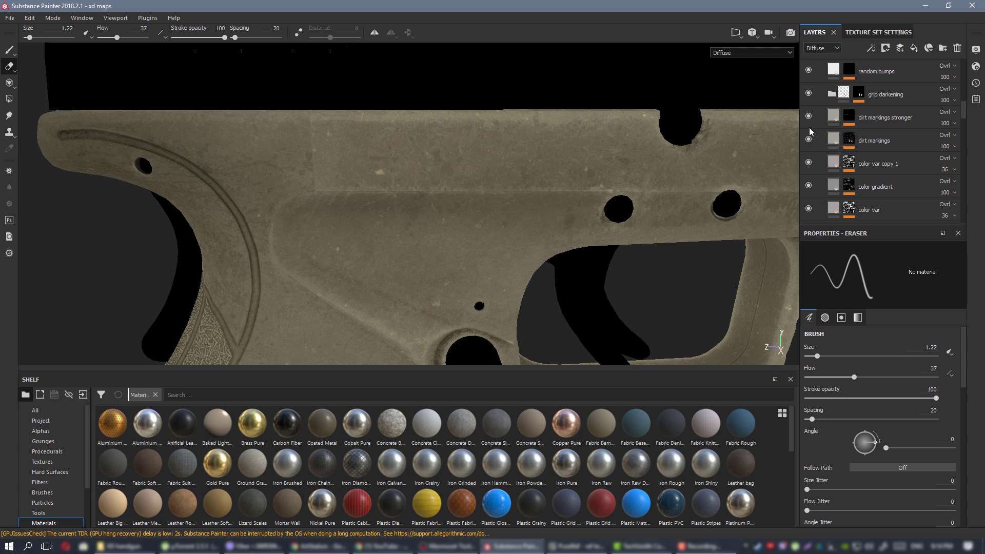
{"action": "left_click", "coordinate": [810, 161]}
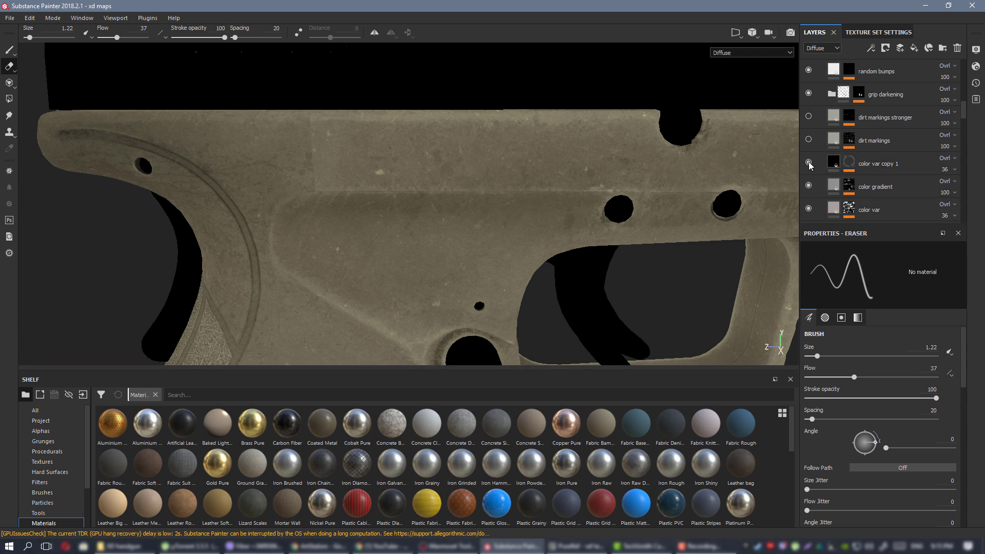
{"action": "left_click", "coordinate": [809, 185]}
{"action": "left_click", "coordinate": [808, 208]}
On the color gradient mask's Paint effect, erase the hard seam at the frame's rear with a 4.5 size, 17 flow eraser.
{"action": "left_click", "coordinate": [912, 188]}
{"action": "left_click", "coordinate": [811, 204]}
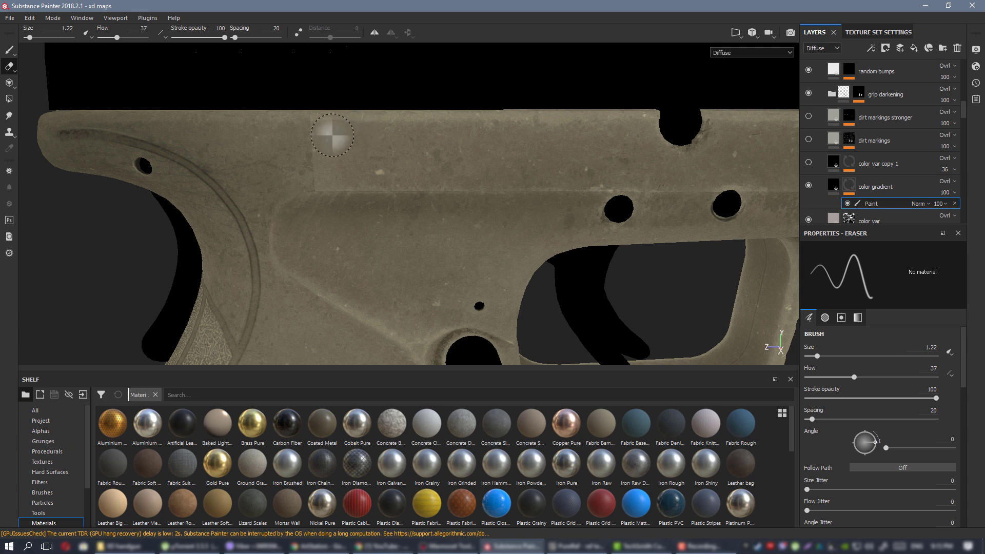
{"action": "right_click_drag", "start_coordinate": [267, 152], "coordinate": [301, 144], "text": "ctrl"}
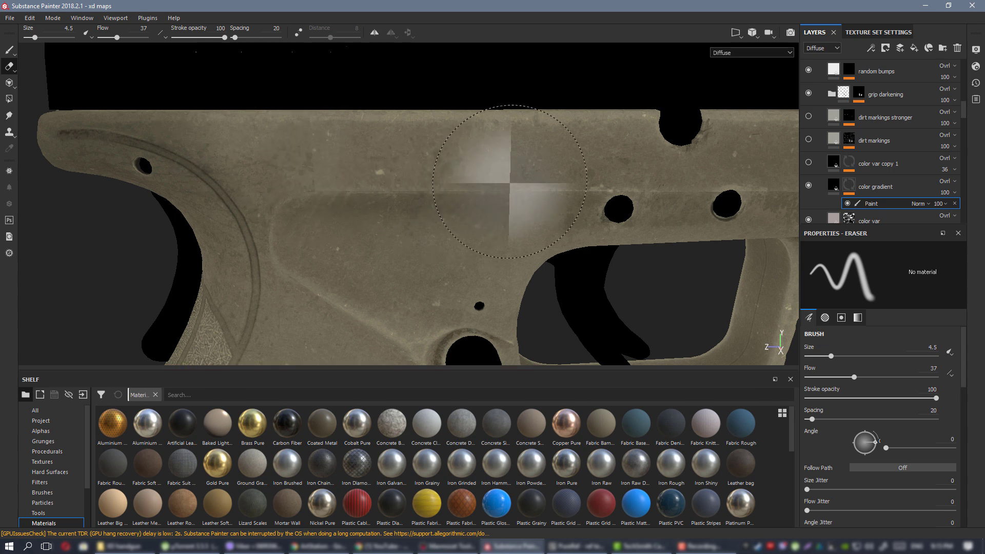
{"action": "mouse_move", "coordinate": [510, 181]}
{"action": "left_mouse_down", "text": "ctrl"}
{"action": "mouse_move", "coordinate": [473, 165]}
{"action": "mouse_move", "coordinate": [390, 156]}
{"action": "mouse_move", "coordinate": [416, 159]}
{"action": "left_mouse_up", "text": "ctrl"}
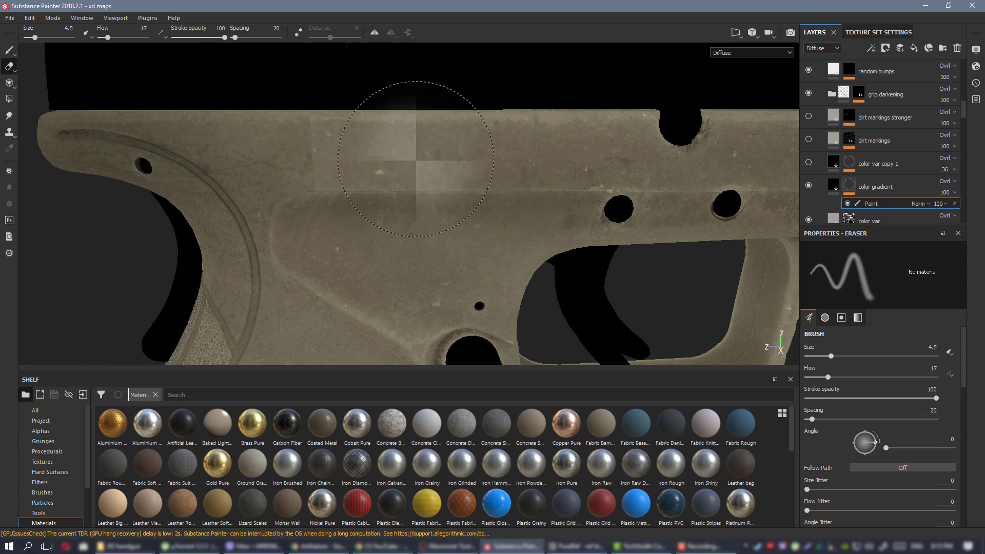
{"action": "mouse_move", "coordinate": [341, 158]}
{"action": "left_mouse_down"}
{"action": "mouse_move", "coordinate": [365, 175]}
{"action": "mouse_move", "coordinate": [322, 161]}
{"action": "left_mouse_up"}
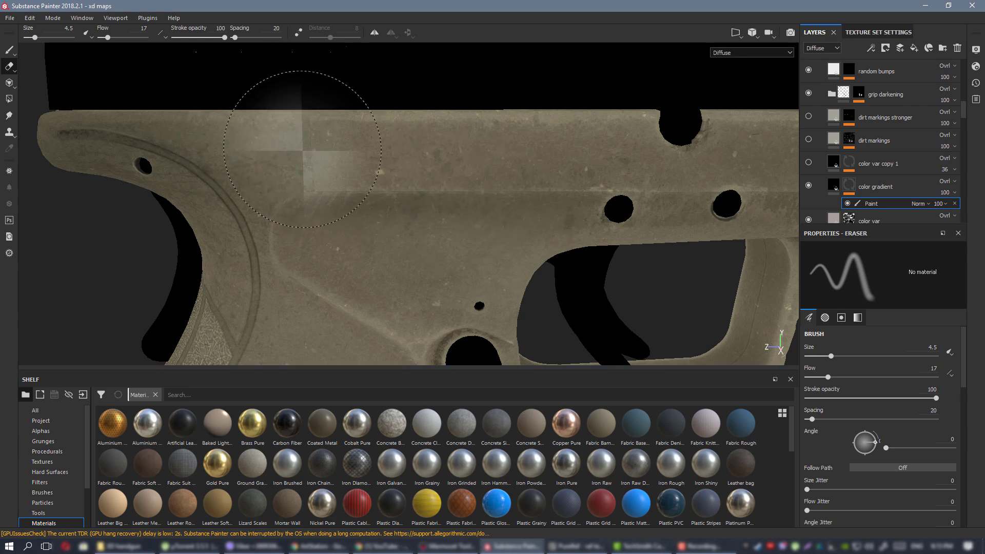
Soften the color gradient mask along the frame's crease above the trigger guard, painting with a 1.09 size, 13 flow brush.
{"action": "scroll", "coordinate": [354, 148], "scroll_direction": "down", "scroll_amount": 3}
{"action": "mouse_move", "coordinate": [359, 148]}
{"action": "left_mouse_down", "text": "alt"}
{"action": "mouse_move", "coordinate": [407, 143]}
{"action": "mouse_move", "coordinate": [400, 156]}
{"action": "left_mouse_up", "text": "alt"}
{"action": "middle_click_drag", "start_coordinate": [400, 156], "coordinate": [165, 145], "text": "alt"}
{"action": "left_click_drag", "start_coordinate": [226, 128], "coordinate": [352, 161], "text": "alt"}
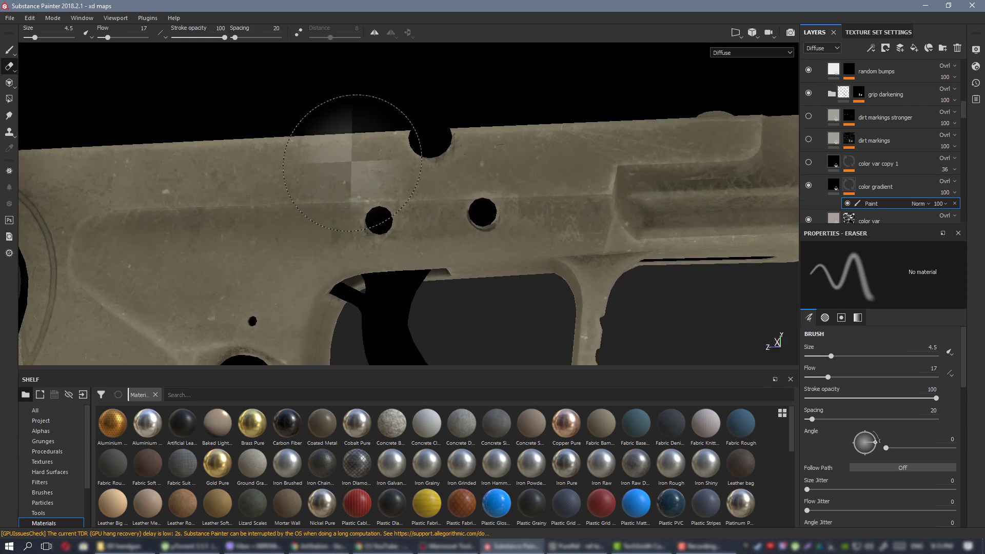
{"action": "middle_click_drag", "start_coordinate": [500, 183], "coordinate": [297, 171], "text": "alt"}
{"action": "right_click_drag", "start_coordinate": [297, 171], "coordinate": [379, 210], "text": "alt"}
{"action": "left_click_drag", "start_coordinate": [380, 211], "coordinate": [408, 226], "text": "alt+shift"}
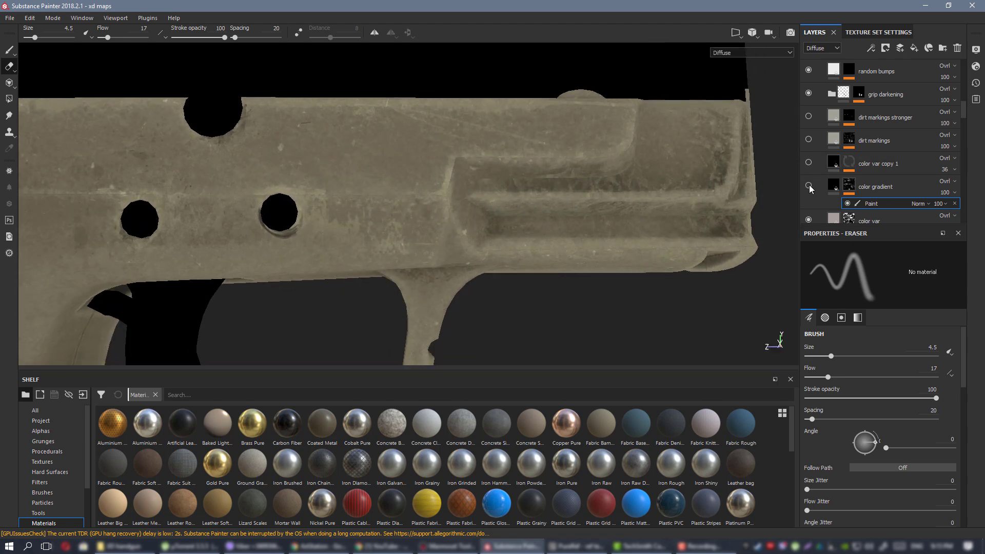
{"action": "middle_click_drag", "start_coordinate": [438, 182], "coordinate": [545, 179], "text": "alt"}
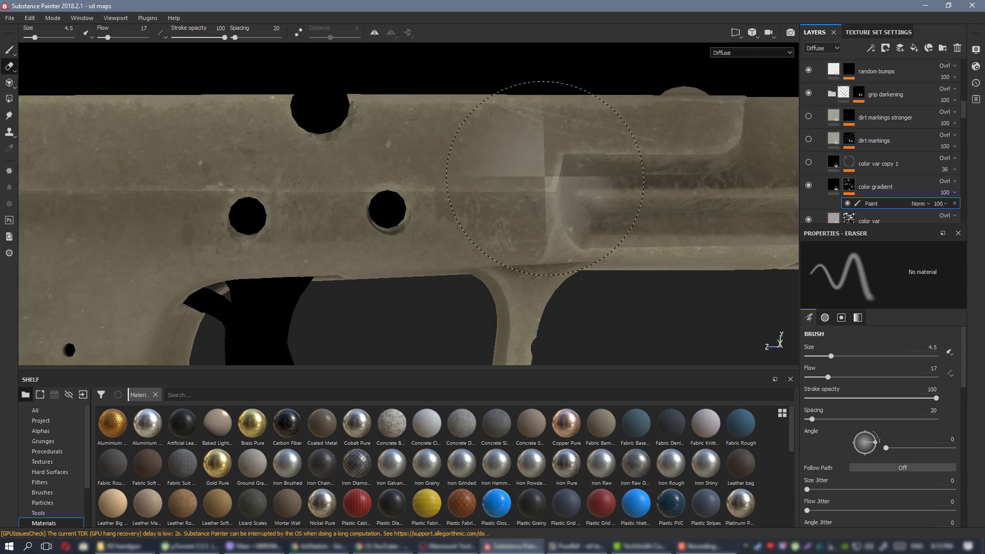
{"action": "right_click_drag", "start_coordinate": [467, 190], "coordinate": [446, 189], "text": "ctrl"}
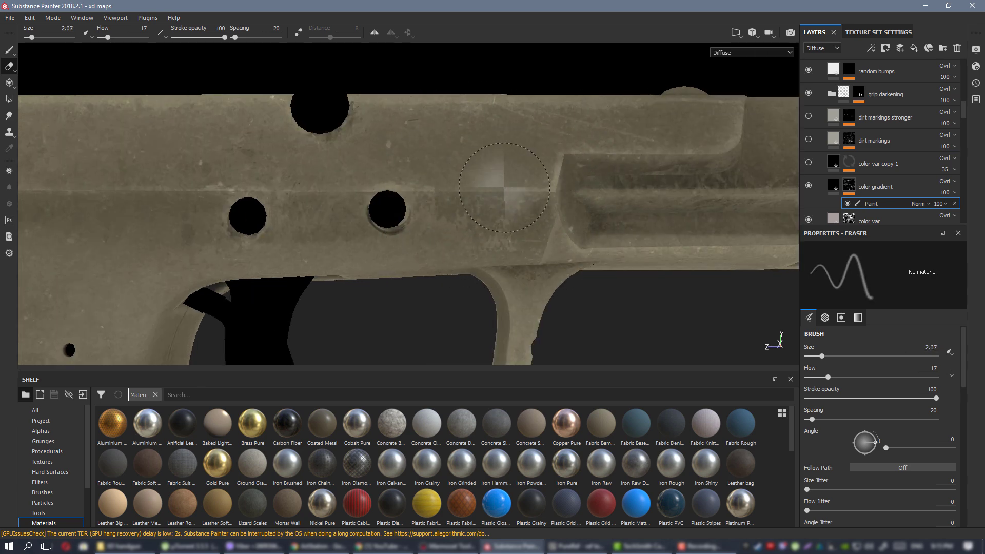
{"action": "left_click_drag", "start_coordinate": [468, 188], "coordinate": [453, 193], "text": "alt"}
{"action": "key", "text": "1"}
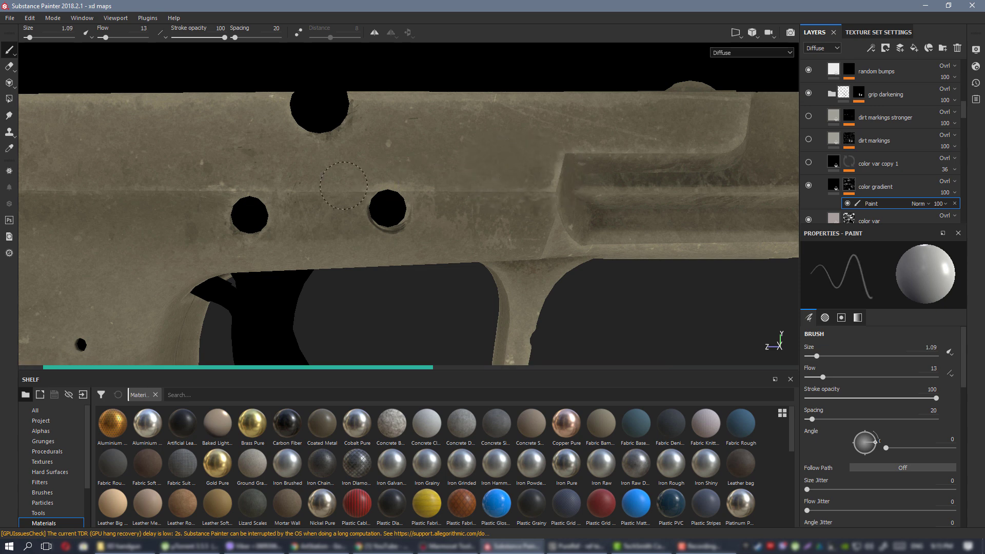
Isolate the color gradient mask and paint over its hard line above the trigger with a 3.18 size brush.
{"action": "left_click", "coordinate": [850, 187], "text": "alt"}
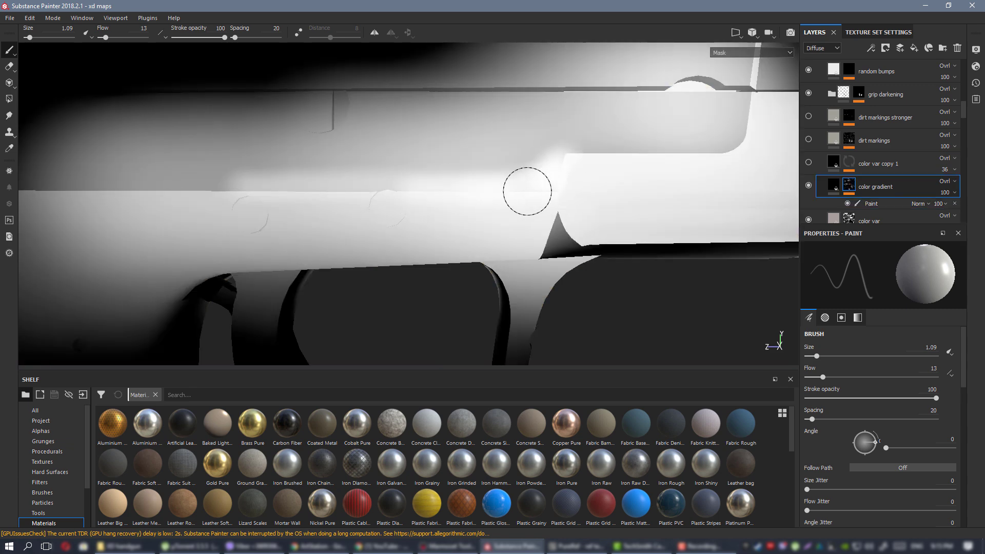
{"action": "middle_click_drag", "start_coordinate": [442, 197], "coordinate": [616, 192], "text": "alt"}
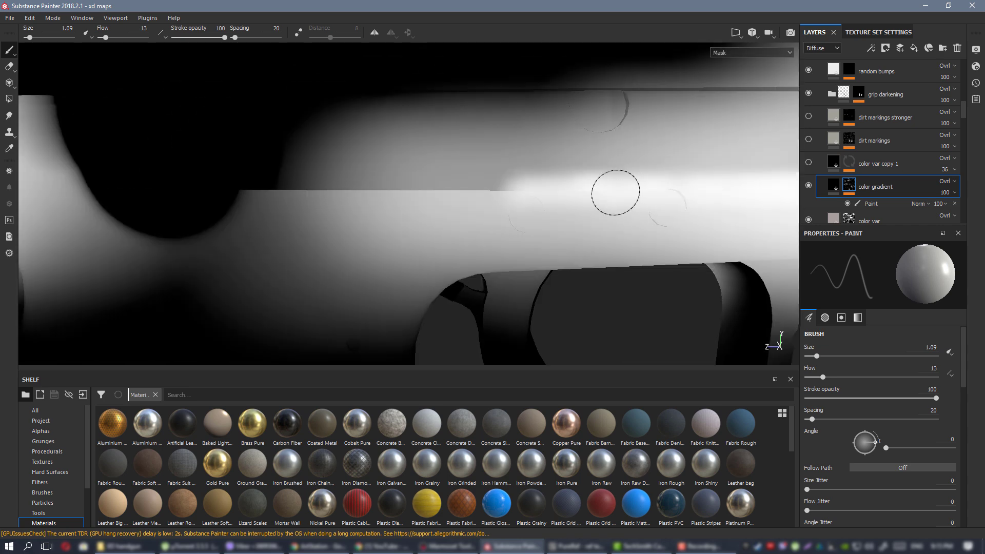
{"action": "right_click_drag", "start_coordinate": [530, 192], "coordinate": [558, 189], "text": "ctrl"}
{"action": "left_click_drag", "start_coordinate": [616, 182], "coordinate": [563, 187]}
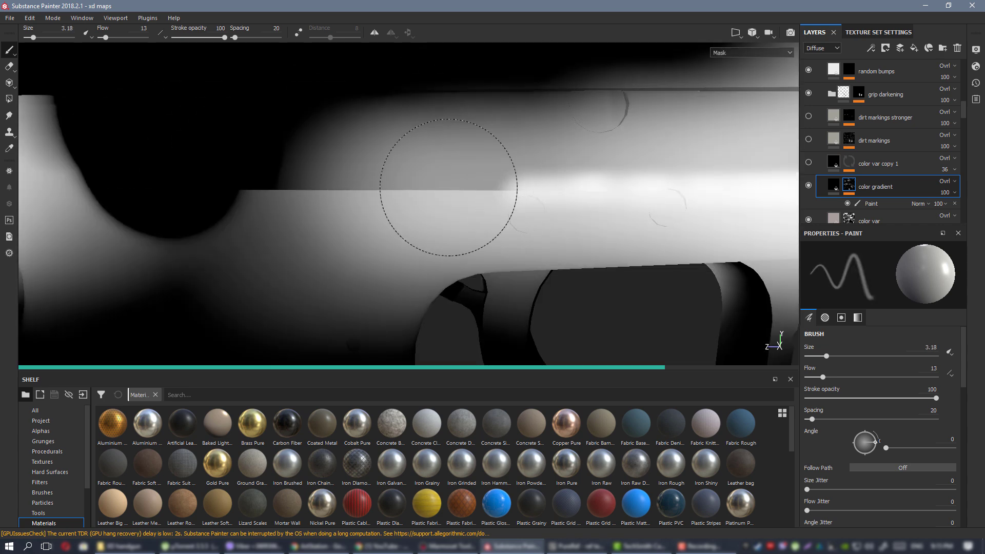
{"action": "left_click_drag", "start_coordinate": [327, 189], "coordinate": [642, 191]}
Paint the color gradient mask white around the front rail recess and back along the frame's side to even out the transition.
{"action": "middle_click_drag", "start_coordinate": [578, 174], "coordinate": [276, 199], "text": "alt"}
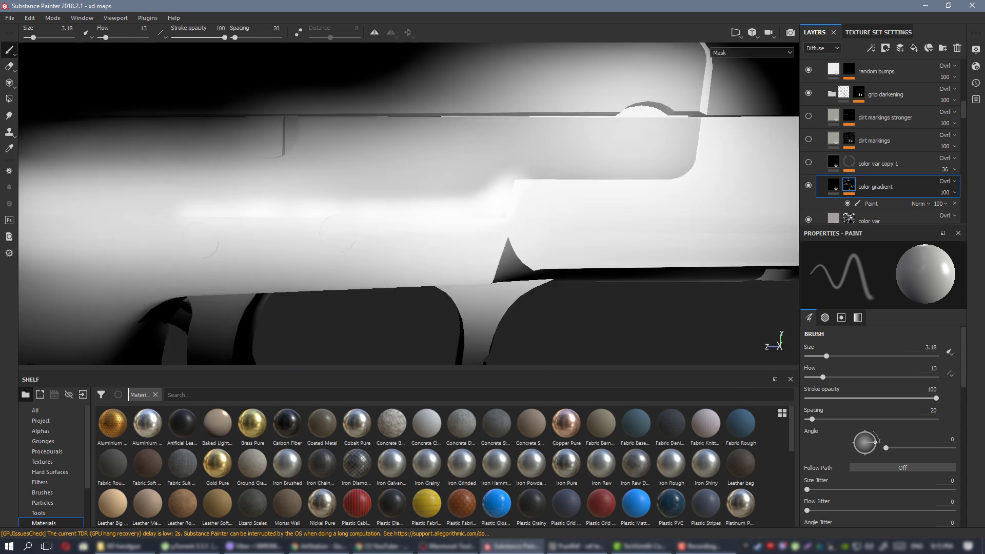
{"action": "mouse_move", "coordinate": [575, 180]}
{"action": "left_mouse_down"}
{"action": "mouse_move", "coordinate": [730, 142]}
{"action": "mouse_move", "coordinate": [712, 148]}
{"action": "left_mouse_up"}
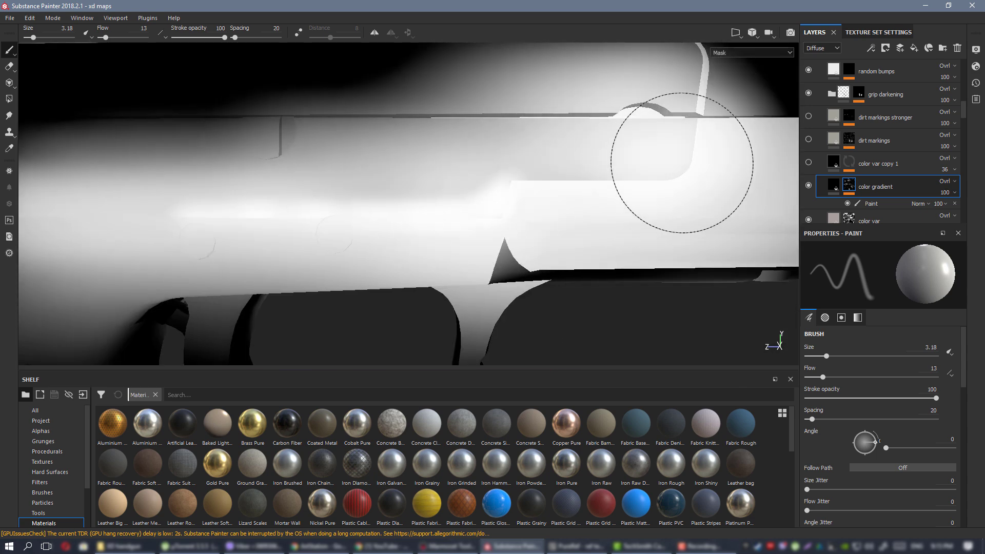
{"action": "mouse_move", "coordinate": [652, 172]}
{"action": "left_mouse_down"}
{"action": "mouse_move", "coordinate": [472, 186]}
{"action": "mouse_move", "coordinate": [230, 187]}
{"action": "left_mouse_up"}
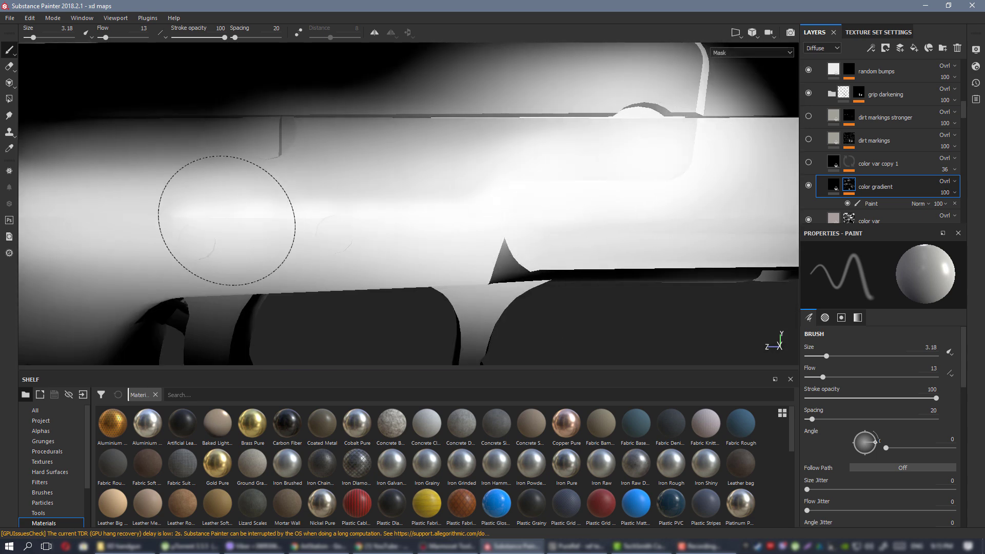
Paint the color gradient mask white rearward along the frame's crease above the trigger with a 2.14 size, 13 flow brush.
{"action": "middle_click_drag", "start_coordinate": [231, 187], "coordinate": [563, 185], "text": "alt"}
{"action": "right_click_drag", "start_coordinate": [563, 185], "coordinate": [547, 183], "text": "ctrl"}
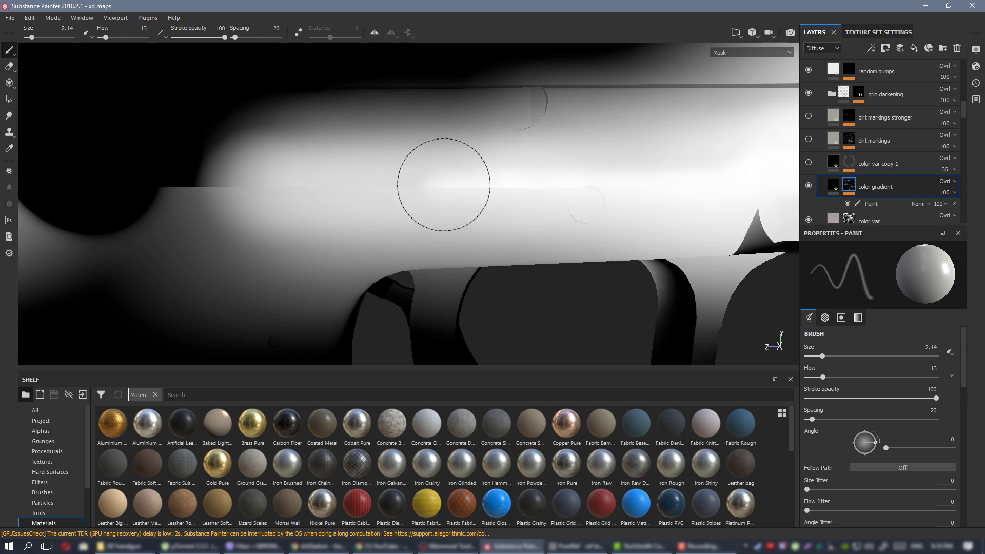
{"action": "left_click_drag", "start_coordinate": [444, 185], "coordinate": [221, 183]}
{"action": "middle_click_drag", "start_coordinate": [606, 173], "coordinate": [558, 177], "text": "alt"}
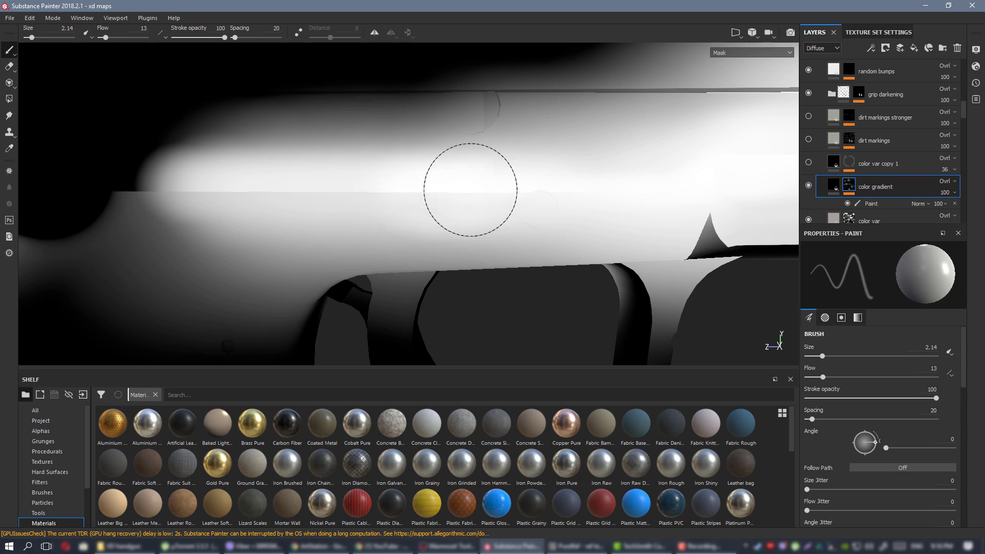
On the frame's opposite side, paint the color gradient mask white around the front rail recess and above the crease with a 2.96 size brush.
{"action": "mouse_move", "coordinate": [267, 179]}
{"action": "left_mouse_down", "text": "alt"}
{"action": "mouse_move", "coordinate": [226, 161]}
{"action": "mouse_move", "coordinate": [348, 143]}
{"action": "mouse_move", "coordinate": [863, 185]}
{"action": "left_mouse_up", "text": "alt"}
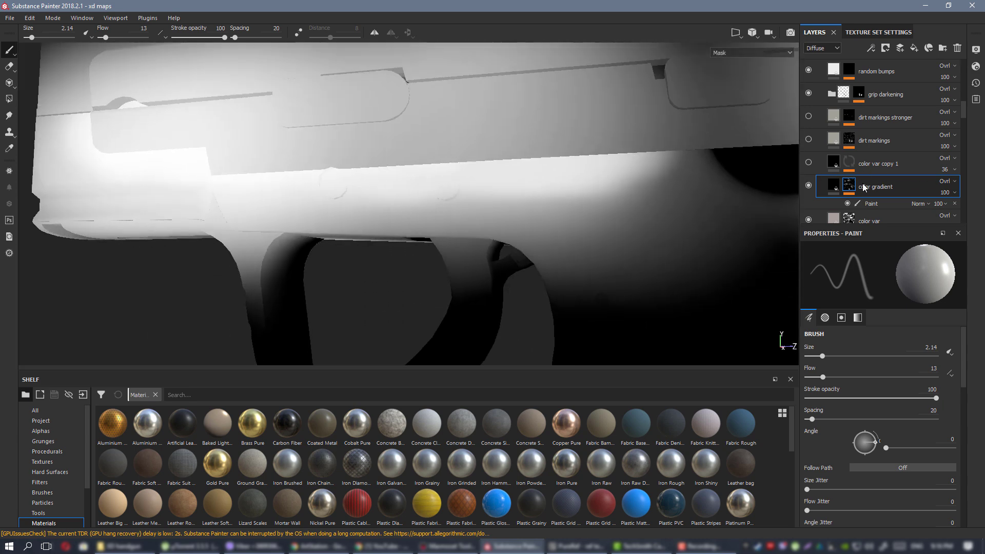
{"action": "mouse_move", "coordinate": [368, 158]}
{"action": "left_mouse_down", "text": "alt"}
{"action": "mouse_move", "coordinate": [384, 156]}
{"action": "mouse_move", "coordinate": [359, 160]}
{"action": "left_mouse_up", "text": "alt"}
{"action": "right_click_drag", "start_coordinate": [274, 152], "coordinate": [295, 153], "text": "ctrl"}
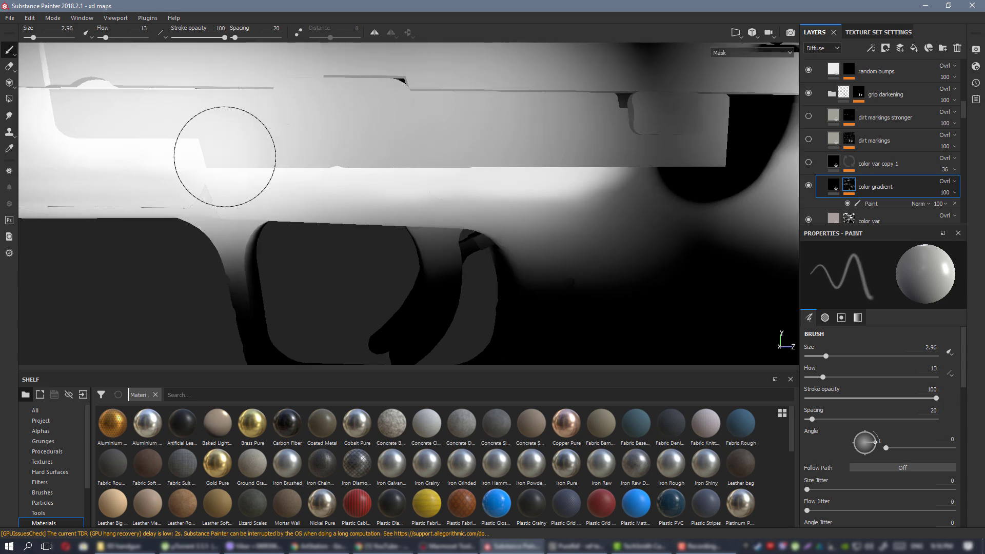
{"action": "left_click_drag", "start_coordinate": [235, 163], "coordinate": [265, 167]}
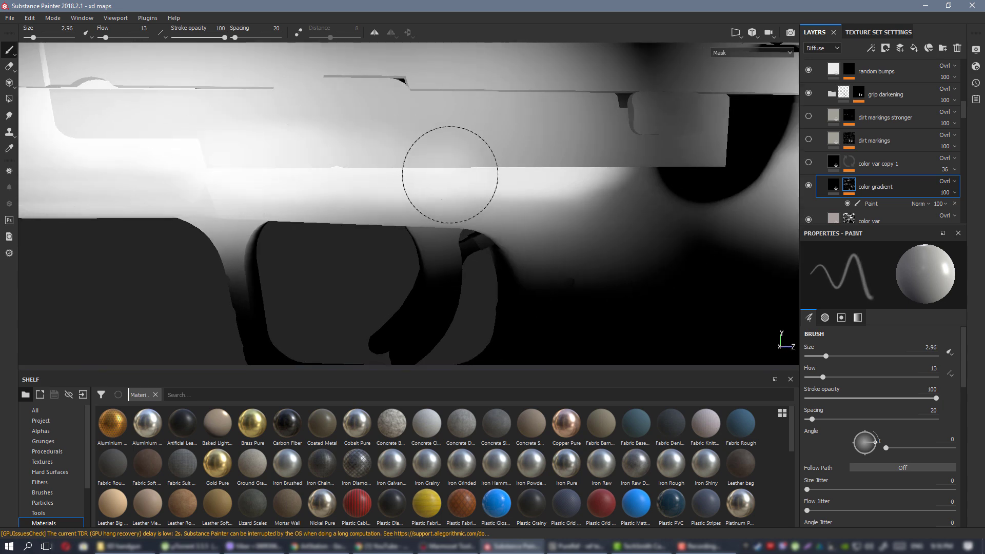
{"action": "middle_click_drag", "start_coordinate": [430, 172], "coordinate": [527, 209], "text": "alt"}
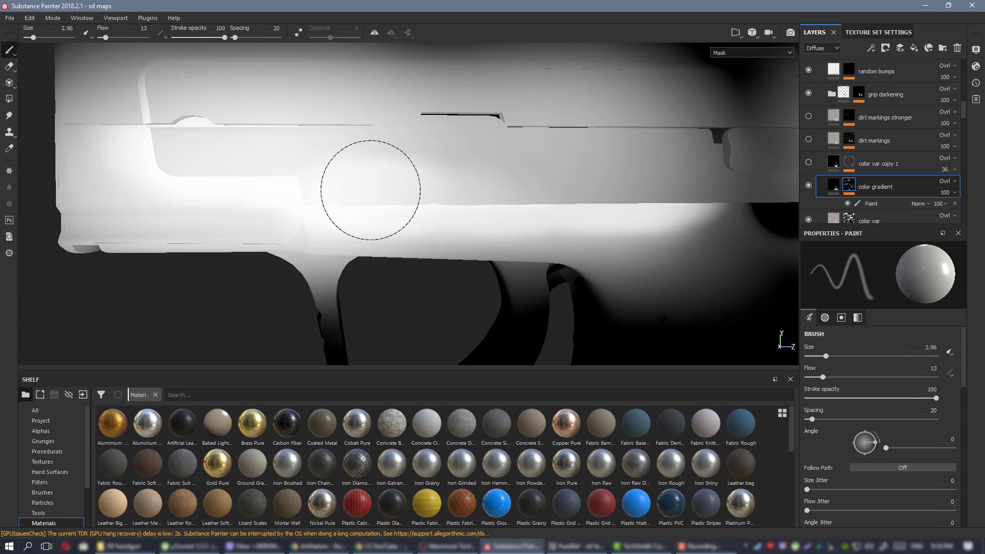
{"action": "middle_click_drag", "start_coordinate": [466, 201], "coordinate": [321, 182], "text": "alt"}
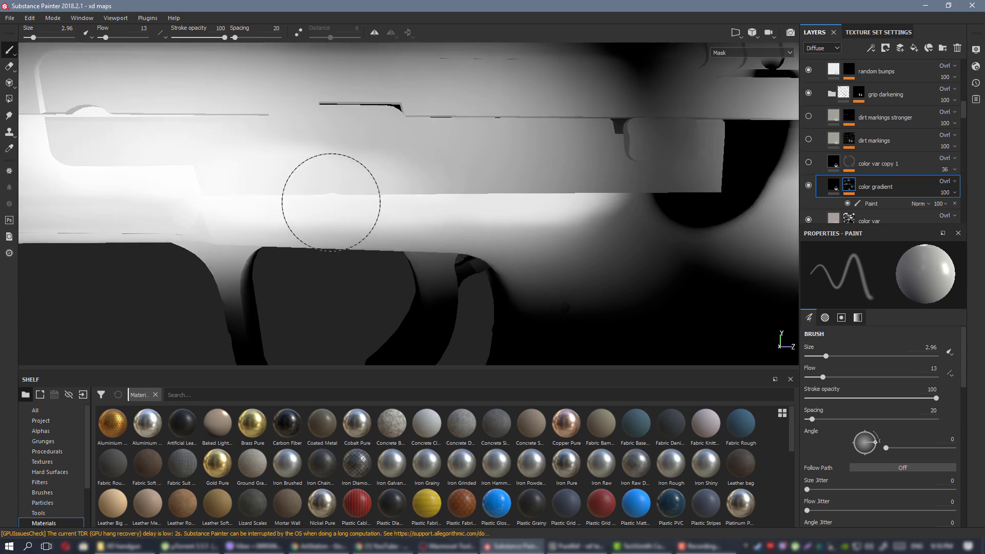
{"action": "middle_click_drag", "start_coordinate": [125, 150], "coordinate": [325, 185], "text": "alt"}
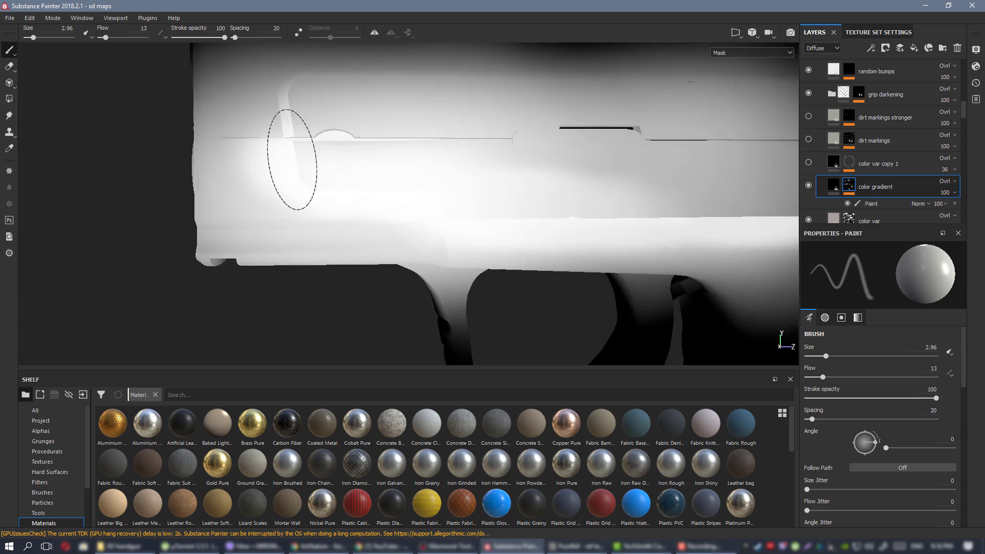
{"action": "middle_click_drag", "start_coordinate": [519, 186], "coordinate": [330, 186], "text": "alt"}
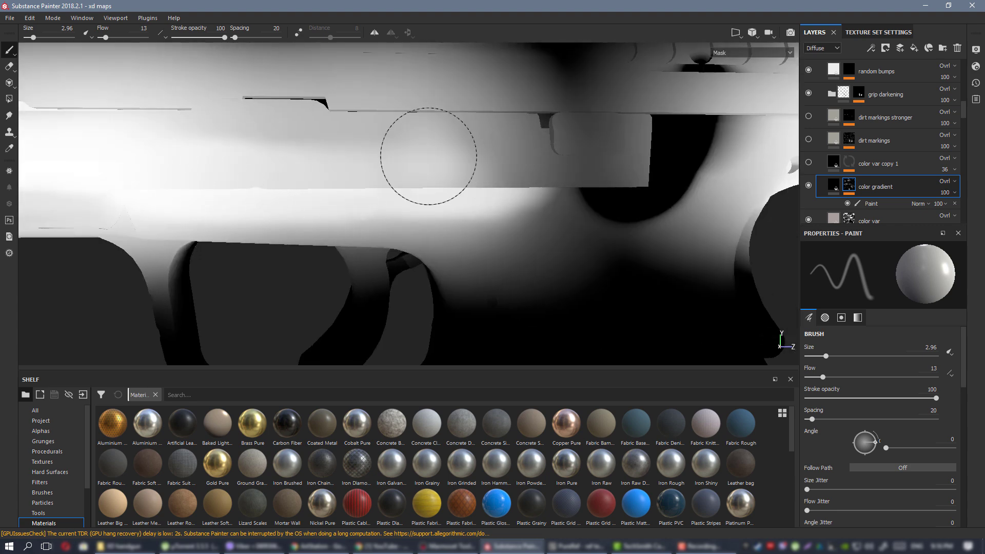
On the color gradient mask's Paint effect, paint black over the hard-edged corner at the frame's rear with a 4.49 size, 94 flow brush.
{"action": "scroll", "coordinate": [429, 156], "scroll_direction": "down", "scroll_amount": 2}
{"action": "middle_click_drag", "start_coordinate": [557, 160], "coordinate": [450, 158], "text": "alt"}
{"action": "key", "text": "x"}
{"action": "right_click_drag", "start_coordinate": [466, 158], "coordinate": [477, 158], "text": "ctrl"}
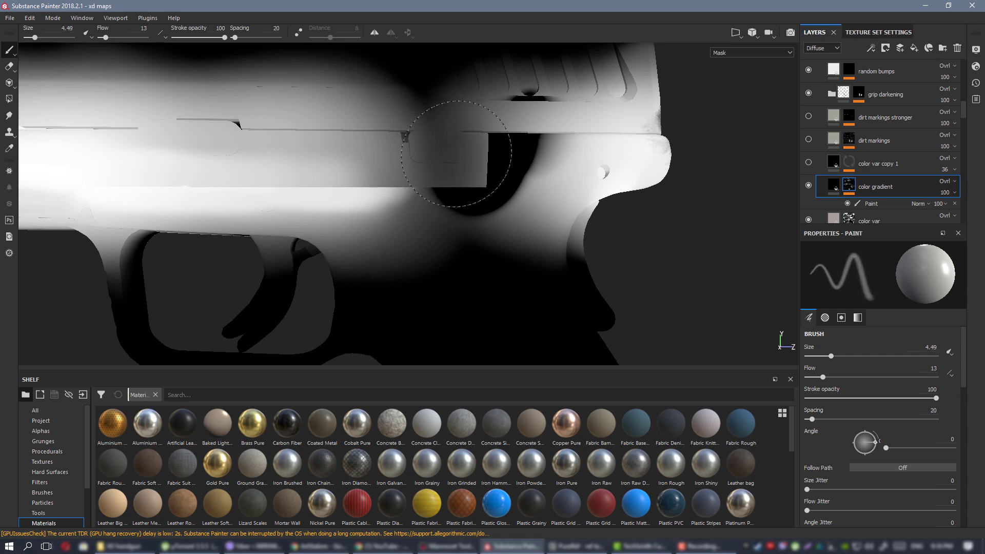
{"action": "mouse_move", "coordinate": [466, 155]}
{"action": "left_mouse_down", "text": "ctrl"}
{"action": "mouse_move", "coordinate": [508, 154]}
{"action": "mouse_move", "coordinate": [477, 170]}
{"action": "mouse_move", "coordinate": [470, 160]}
{"action": "left_mouse_up", "text": "ctrl"}
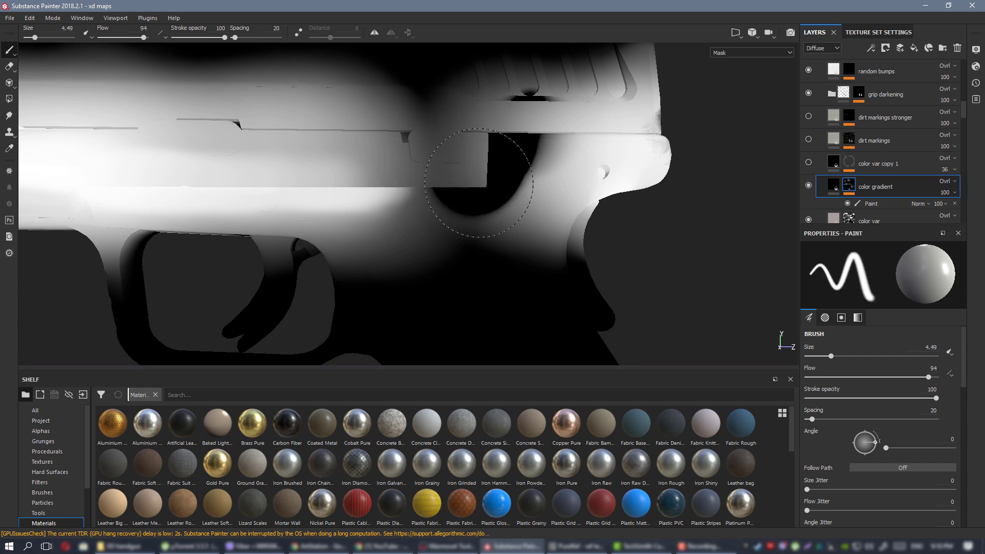
{"action": "left_click", "coordinate": [887, 201]}
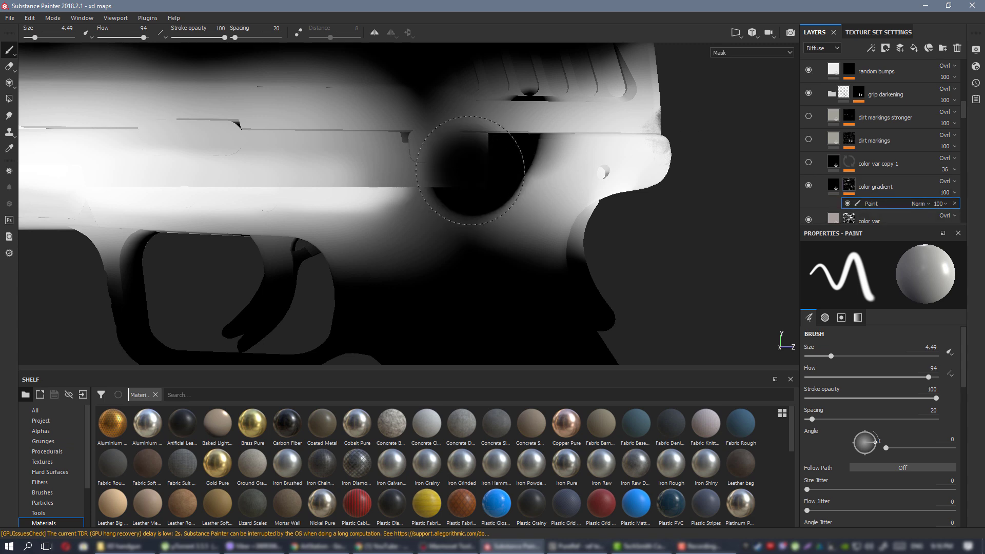
{"action": "left_click_drag", "start_coordinate": [485, 162], "coordinate": [480, 166]}
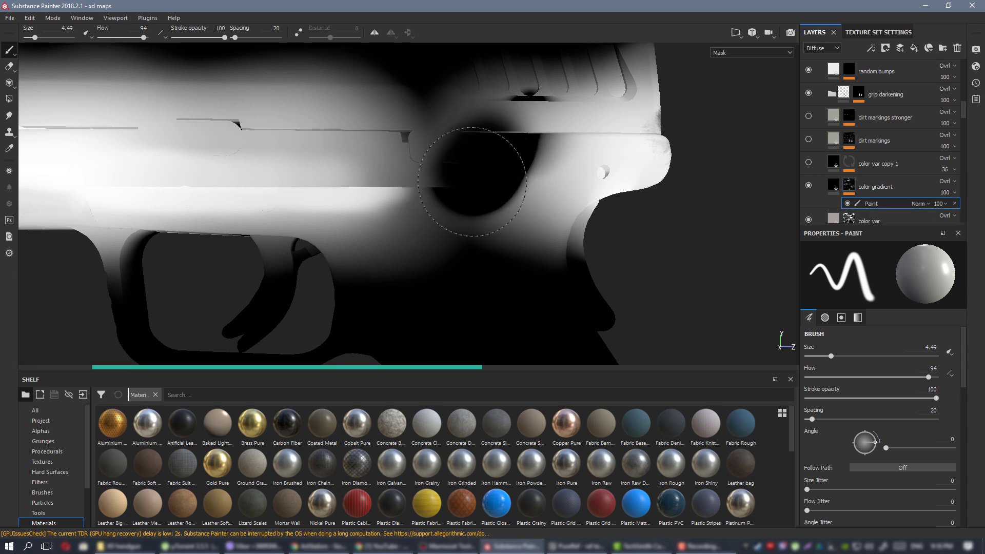
Paint the color gradient mask black across the frame's middle above the trigger with a 7.5 size, 52 flow brush.
{"action": "mouse_move", "coordinate": [400, 192]}
{"action": "left_mouse_down"}
{"action": "mouse_move", "coordinate": [451, 272]}
{"action": "mouse_move", "coordinate": [378, 205]}
{"action": "mouse_move", "coordinate": [417, 183]}
{"action": "mouse_move", "coordinate": [389, 175]}
{"action": "left_mouse_up"}
{"action": "right_click_drag", "start_coordinate": [389, 175], "coordinate": [410, 171], "text": "ctrl"}
{"action": "left_click_drag", "start_coordinate": [410, 171], "coordinate": [422, 178]}
{"action": "key", "text": "ctrl+z"}
{"action": "key", "text": "ctrl+z"}
{"action": "key", "text": "ctrl+z"}
{"action": "left_click_drag", "start_coordinate": [232, 208], "coordinate": [430, 213]}
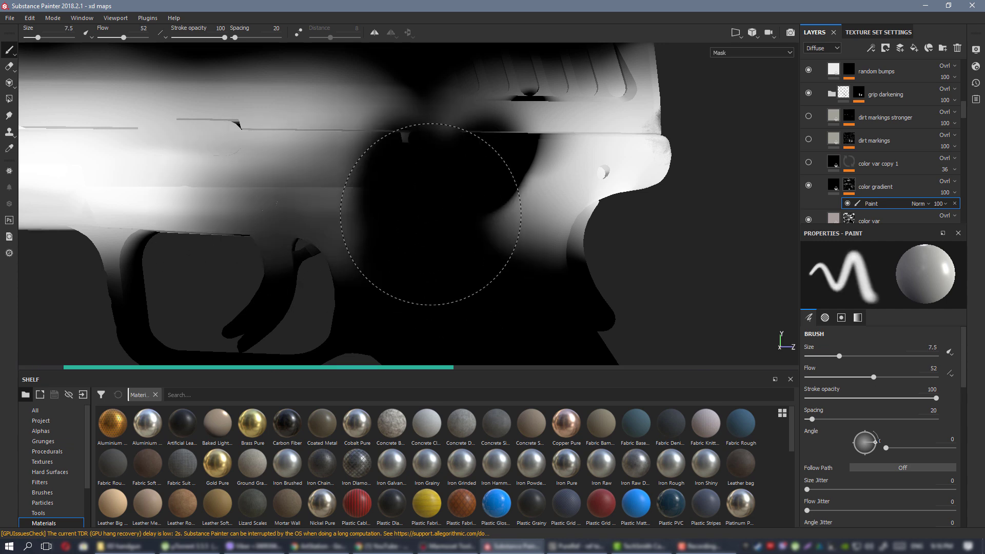
{"action": "middle_click_drag", "start_coordinate": [442, 196], "coordinate": [603, 201], "text": "alt"}
{"action": "left_click_drag", "start_coordinate": [534, 196], "coordinate": [498, 191]}
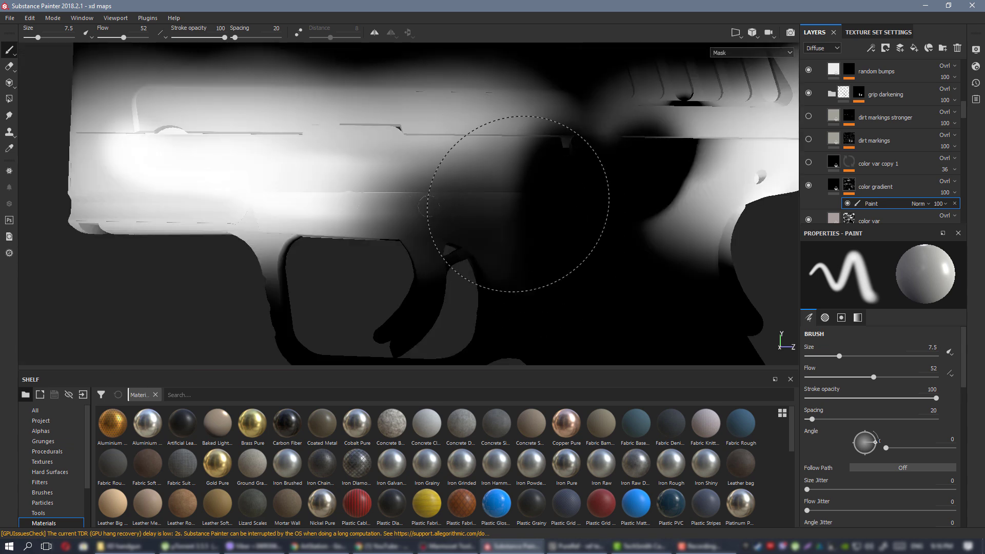
{"action": "left_click_drag", "start_coordinate": [415, 170], "coordinate": [473, 225]}
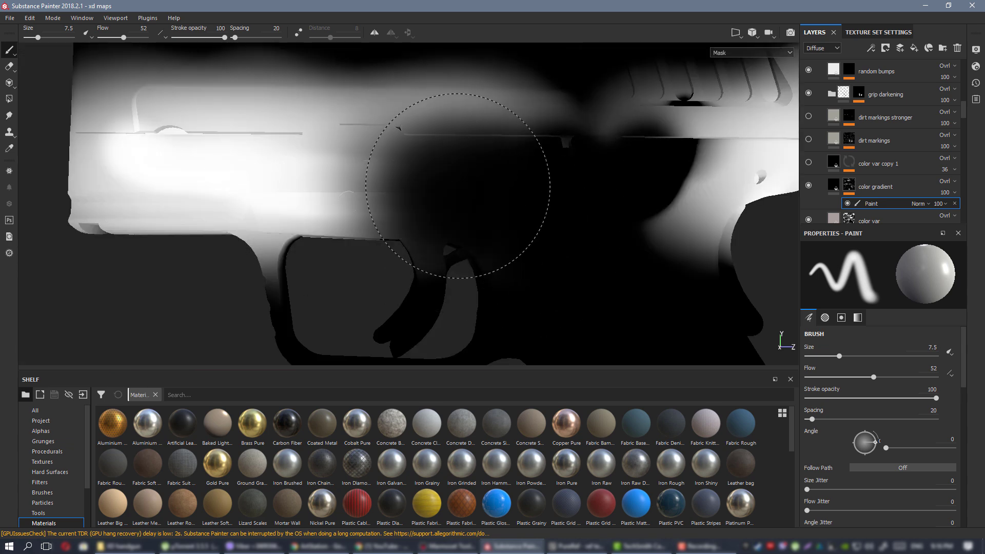
Paint the color gradient mask black over the frame's middle on the other side of the pistol, from the rear grip toward the trigger guard.
{"action": "right_click_drag", "start_coordinate": [557, 254], "coordinate": [147, 114], "text": "alt"}
{"action": "mouse_move", "coordinate": [451, 113]}
{"action": "left_mouse_down", "text": "alt"}
{"action": "mouse_move", "coordinate": [485, 131]}
{"action": "mouse_move", "coordinate": [482, 146]}
{"action": "left_mouse_up", "text": "alt"}
{"action": "left_click_drag", "start_coordinate": [453, 214], "coordinate": [441, 221]}
{"action": "left_click_drag", "start_coordinate": [551, 209], "coordinate": [369, 216], "text": "alt"}
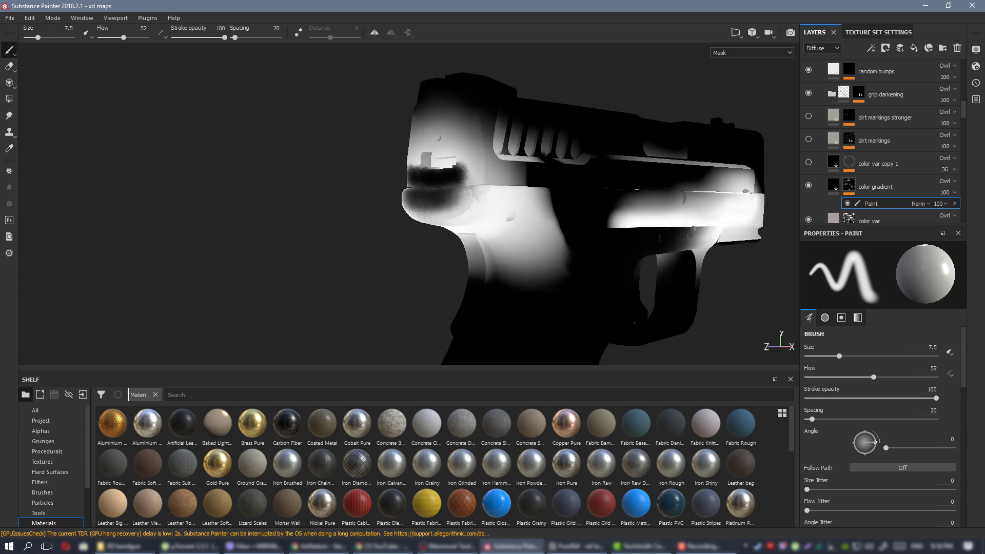
{"action": "right_click_drag", "start_coordinate": [369, 215], "coordinate": [563, 205], "text": "alt"}
{"action": "middle_click_drag", "start_coordinate": [563, 204], "coordinate": [362, 140], "text": "alt"}
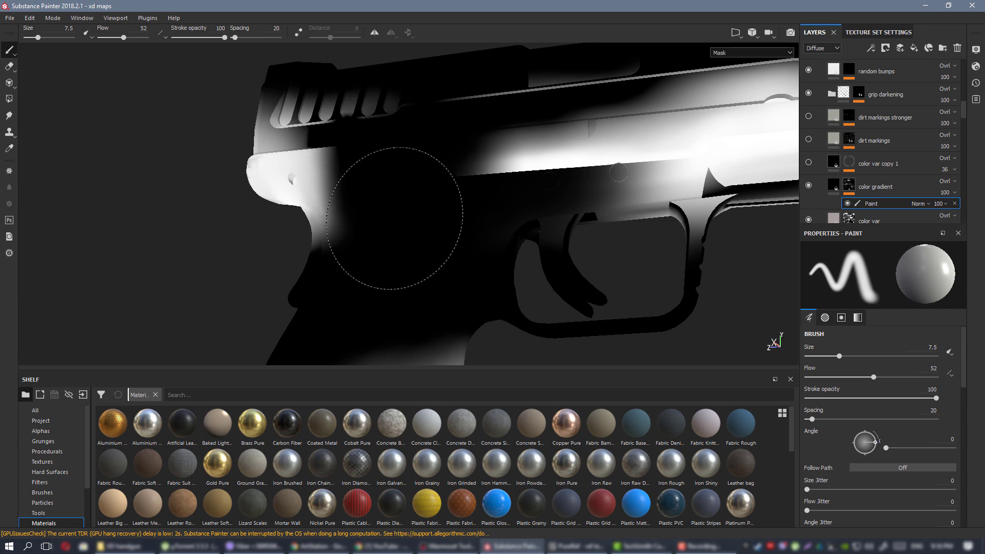
{"action": "mouse_move", "coordinate": [407, 231]}
{"action": "left_mouse_down", "text": "alt"}
{"action": "mouse_move", "coordinate": [590, 169]}
{"action": "mouse_move", "coordinate": [945, 180]}
{"action": "mouse_move", "coordinate": [456, 169]}
{"action": "left_mouse_up", "text": "alt"}
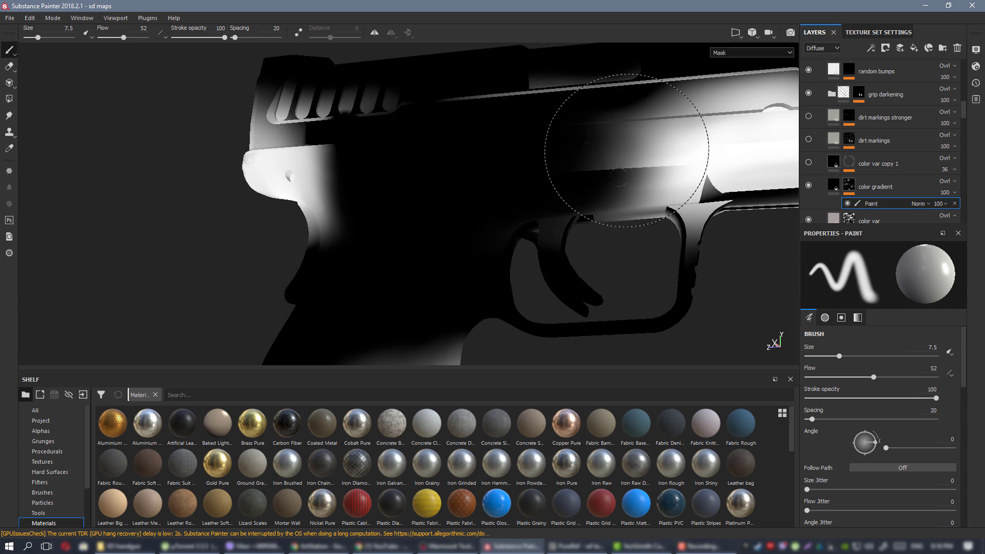
Paint the color gradient mask solid white over the front of the frame, covering both sides and the underside around the rail.
{"action": "middle_click_drag", "start_coordinate": [561, 154], "coordinate": [389, 167], "text": "alt"}
{"action": "mouse_move", "coordinate": [390, 168]}
{"action": "left_mouse_down", "text": "alt"}
{"action": "mouse_move", "coordinate": [411, 114]}
{"action": "mouse_move", "coordinate": [359, 84]}
{"action": "mouse_move", "coordinate": [532, 158]}
{"action": "left_mouse_up", "text": "alt"}
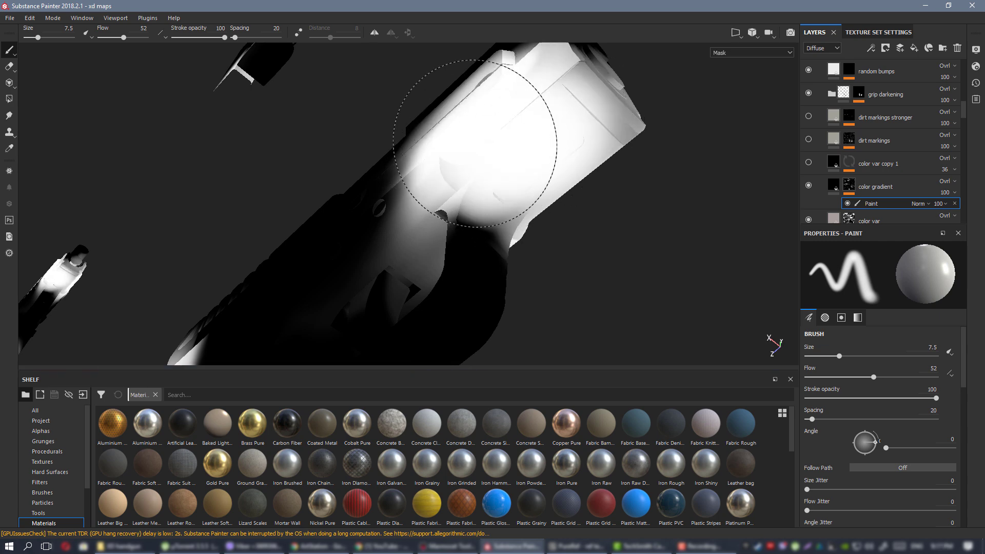
{"action": "mouse_move", "coordinate": [567, 138]}
{"action": "left_mouse_down", "text": "alt"}
{"action": "mouse_move", "coordinate": [638, 213]}
{"action": "mouse_move", "coordinate": [576, 187]}
{"action": "left_mouse_up", "text": "alt"}
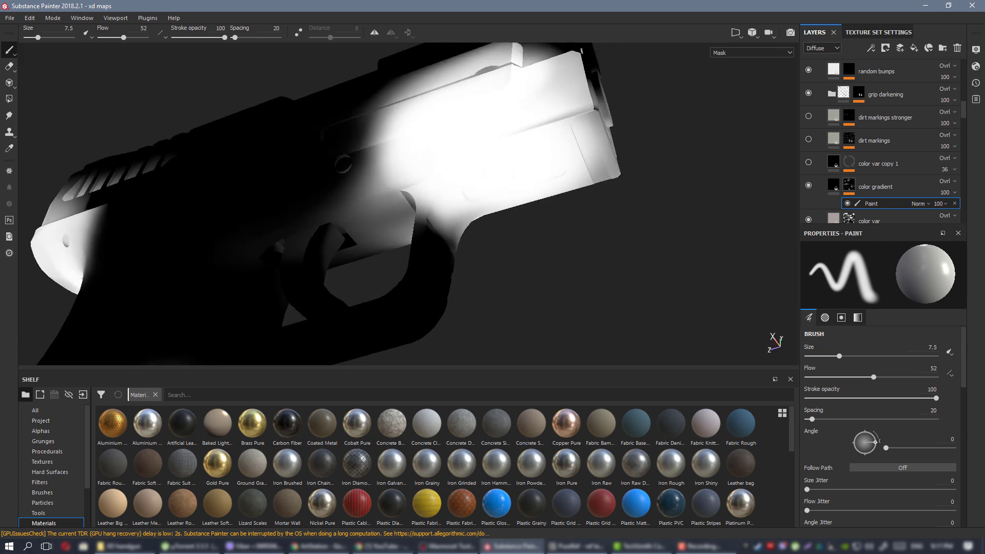
{"action": "mouse_move", "coordinate": [515, 189]}
{"action": "left_mouse_down", "text": "alt"}
{"action": "mouse_move", "coordinate": [429, 159]}
{"action": "mouse_move", "coordinate": [455, 194]}
{"action": "mouse_move", "coordinate": [438, 139]}
{"action": "mouse_move", "coordinate": [356, 158]}
{"action": "mouse_move", "coordinate": [477, 79]}
{"action": "mouse_move", "coordinate": [287, 124]}
{"action": "mouse_move", "coordinate": [51, 154]}
{"action": "left_mouse_up", "text": "alt"}
{"action": "left_click_drag", "start_coordinate": [378, 150], "coordinate": [418, 164], "text": "alt"}
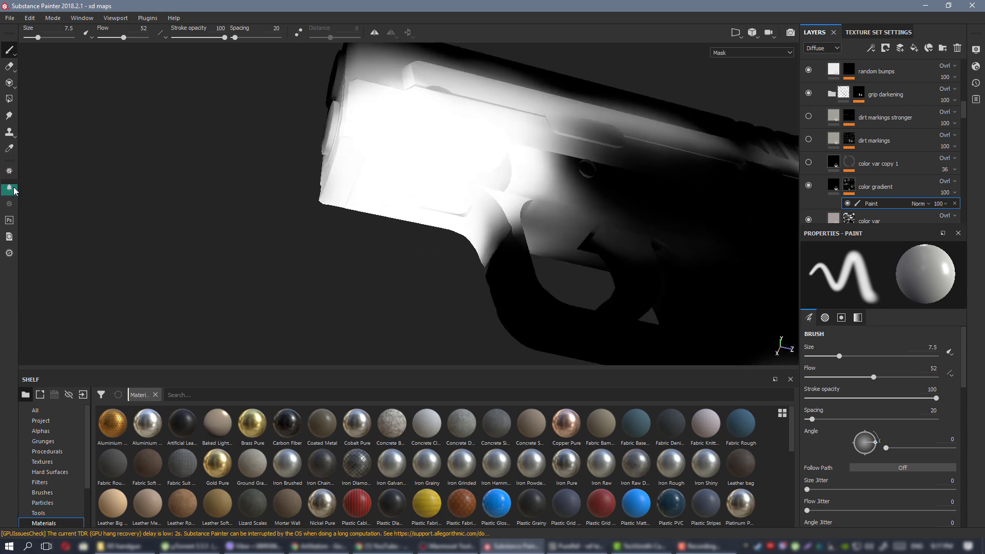
Try to extend the color gradient mask's white area rearward above the trigger with a 3.83 size, 52 flow brush.
{"action": "left_click_drag", "start_coordinate": [482, 135], "coordinate": [544, 110], "text": "alt"}
{"action": "left_click_drag", "start_coordinate": [556, 166], "coordinate": [319, 191], "text": "ctrl+alt"}
{"action": "left_click_drag", "start_coordinate": [319, 192], "coordinate": [375, 155], "text": "alt"}
{"action": "right_click_drag", "start_coordinate": [356, 158], "coordinate": [487, 271], "text": "alt"}
{"action": "right_click_drag", "start_coordinate": [322, 187], "coordinate": [279, 190], "text": "ctrl"}
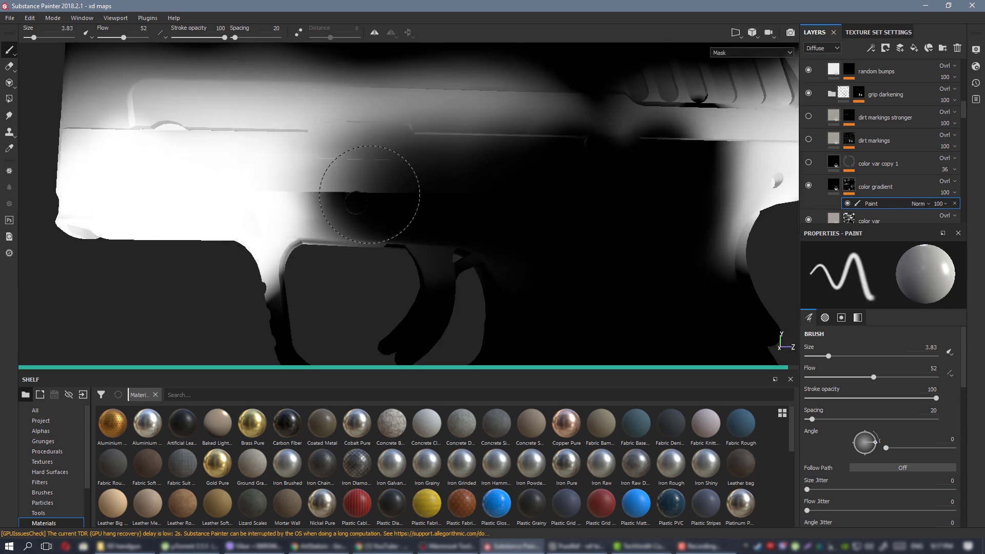
{"action": "mouse_move", "coordinate": [369, 194]}
{"action": "left_mouse_down"}
{"action": "mouse_move", "coordinate": [304, 194]}
{"action": "mouse_move", "coordinate": [332, 200]}
{"action": "mouse_move", "coordinate": [288, 215]}
{"action": "left_mouse_up"}
{"action": "left_click", "coordinate": [448, 167]}
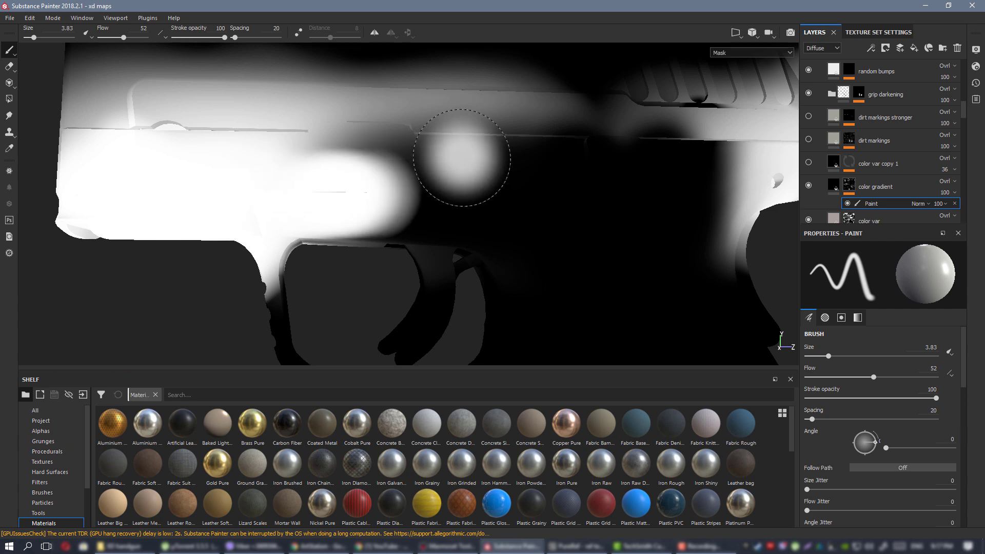
{"action": "key", "text": "ctrl+z"}
Show the full material and examine the frame's color gradient on both sides of the pistol under different lighting angles.
{"action": "key", "text": "m"}
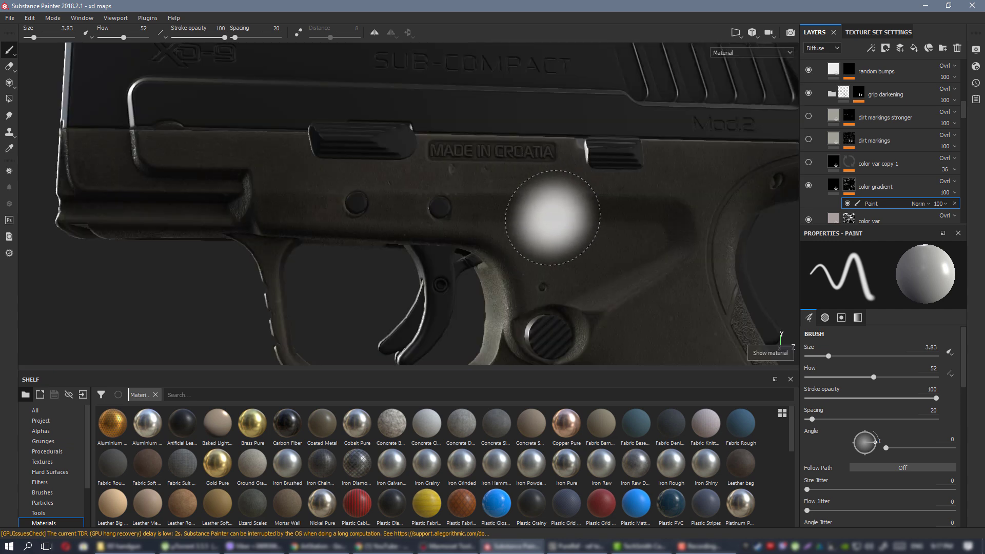
{"action": "left_click_drag", "start_coordinate": [546, 220], "coordinate": [519, 180], "text": "alt"}
{"action": "right_click_drag", "start_coordinate": [504, 180], "coordinate": [503, 176], "text": "shift"}
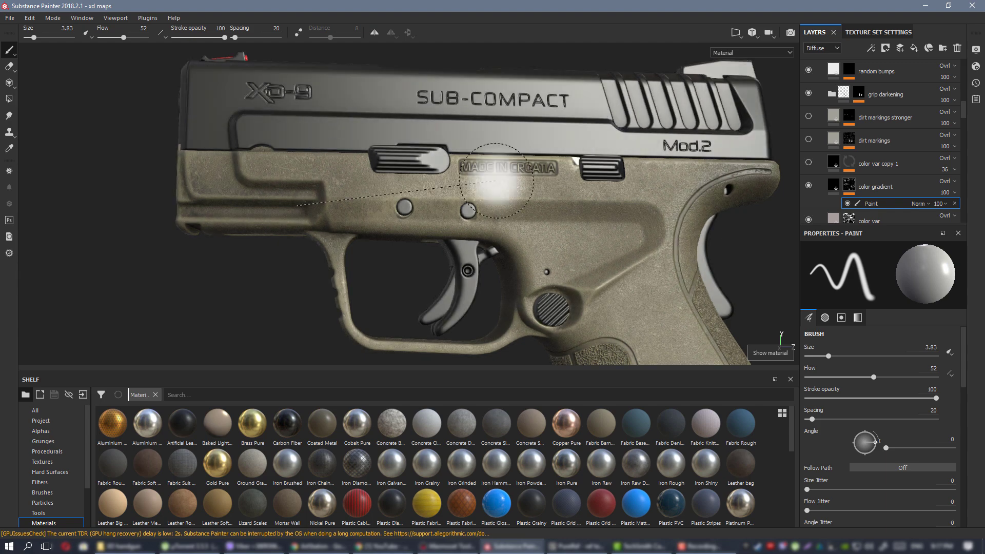
{"action": "left_click_drag", "start_coordinate": [504, 176], "coordinate": [367, 193], "text": "alt"}
{"action": "right_click_drag", "start_coordinate": [367, 194], "coordinate": [474, 200], "text": "alt"}
{"action": "left_click_drag", "start_coordinate": [474, 200], "coordinate": [527, 191], "text": "alt"}
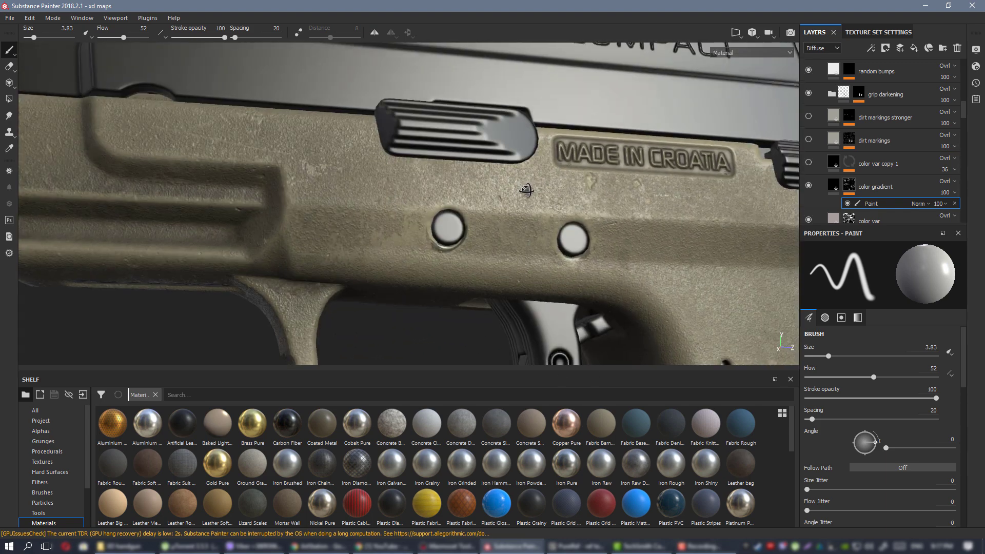
{"action": "right_click_drag", "start_coordinate": [527, 192], "coordinate": [480, 189], "text": "alt"}
{"action": "middle_click_drag", "start_coordinate": [480, 189], "coordinate": [373, 179], "text": "alt"}
{"action": "mouse_move", "coordinate": [373, 178]}
{"action": "right_mouse_down", "text": "shift"}
{"action": "mouse_move", "coordinate": [410, 181]}
{"action": "mouse_move", "coordinate": [375, 182]}
{"action": "right_mouse_up", "text": "shift"}
{"action": "left_click_drag", "start_coordinate": [375, 182], "coordinate": [529, 196], "text": "alt"}
{"action": "right_click_drag", "start_coordinate": [528, 196], "coordinate": [571, 197], "text": "shift"}
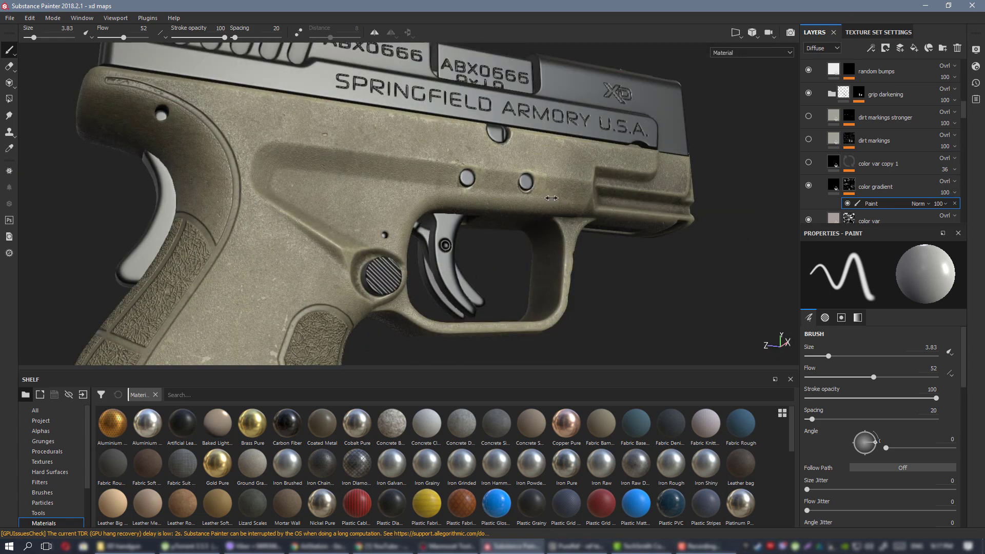
{"action": "left_click_drag", "start_coordinate": [570, 197], "coordinate": [496, 205], "text": "alt"}
{"action": "mouse_move", "coordinate": [495, 204]}
{"action": "right_mouse_down", "text": "alt"}
{"action": "mouse_move", "coordinate": [403, 188]}
{"action": "mouse_move", "coordinate": [462, 185]}
{"action": "right_mouse_up", "text": "alt"}
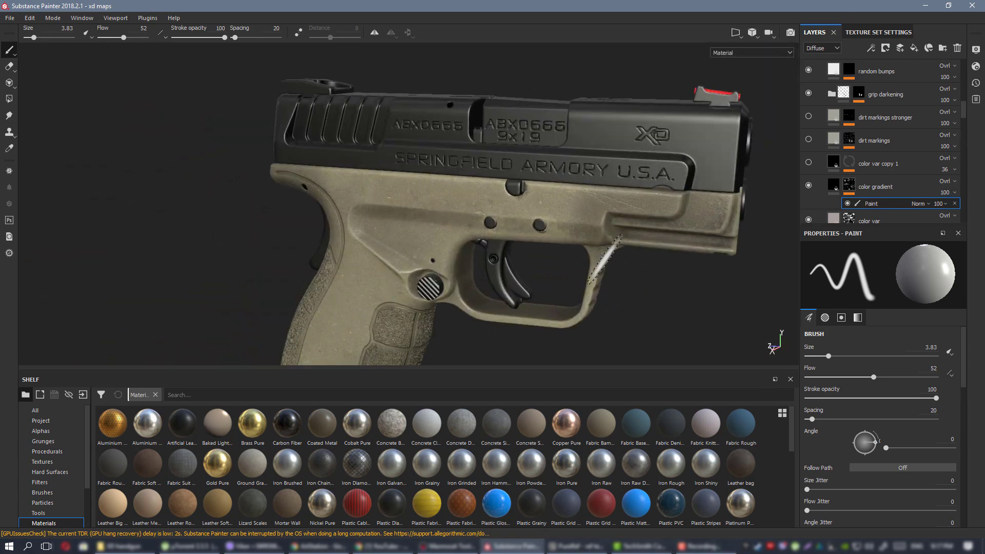
{"action": "middle_click_drag", "start_coordinate": [462, 185], "coordinate": [328, 158], "text": "alt"}
{"action": "right_click_drag", "start_coordinate": [328, 159], "coordinate": [379, 179], "text": "alt"}
{"action": "mouse_move", "coordinate": [379, 179]}
{"action": "left_mouse_down", "text": "alt"}
{"action": "mouse_move", "coordinate": [444, 209]}
{"action": "mouse_move", "coordinate": [464, 191]}
{"action": "left_mouse_up", "text": "alt"}
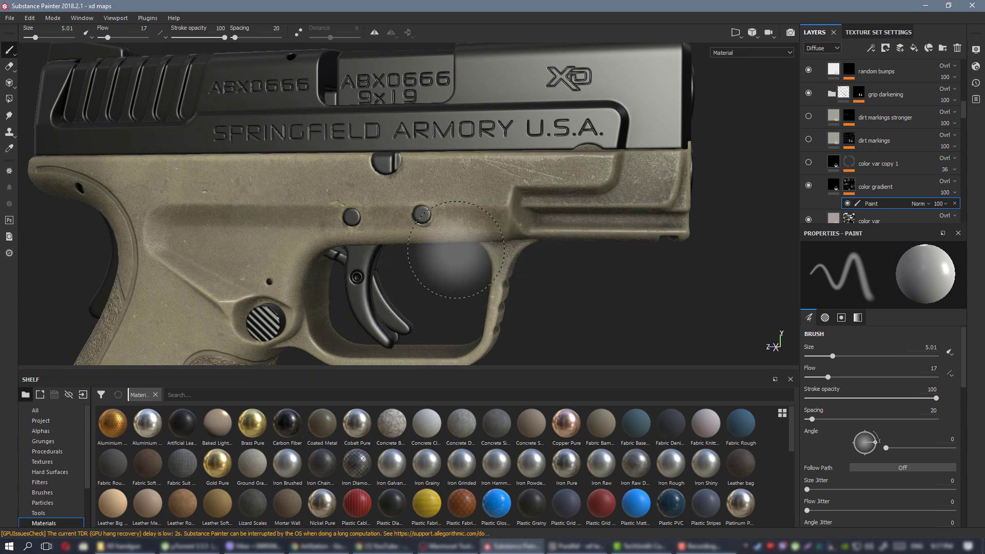
Show the color gradient mask and try blending its white above the trigger-side crease with a 5.01 size, 17 flow brush.
{"action": "key", "text": "c"}
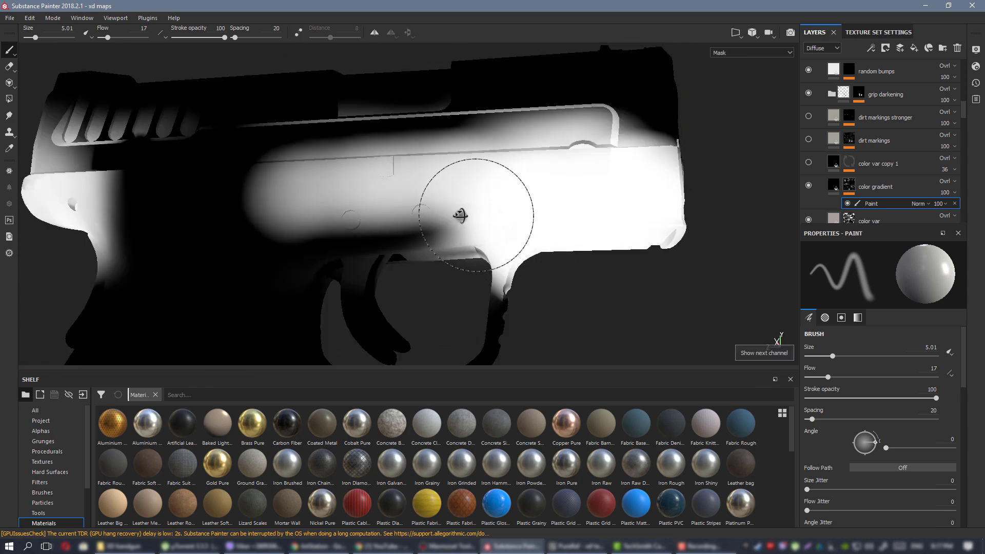
{"action": "mouse_move", "coordinate": [460, 216]}
{"action": "left_mouse_down", "text": "alt"}
{"action": "mouse_move", "coordinate": [264, 226]}
{"action": "mouse_move", "coordinate": [303, 195]}
{"action": "left_mouse_up", "text": "alt"}
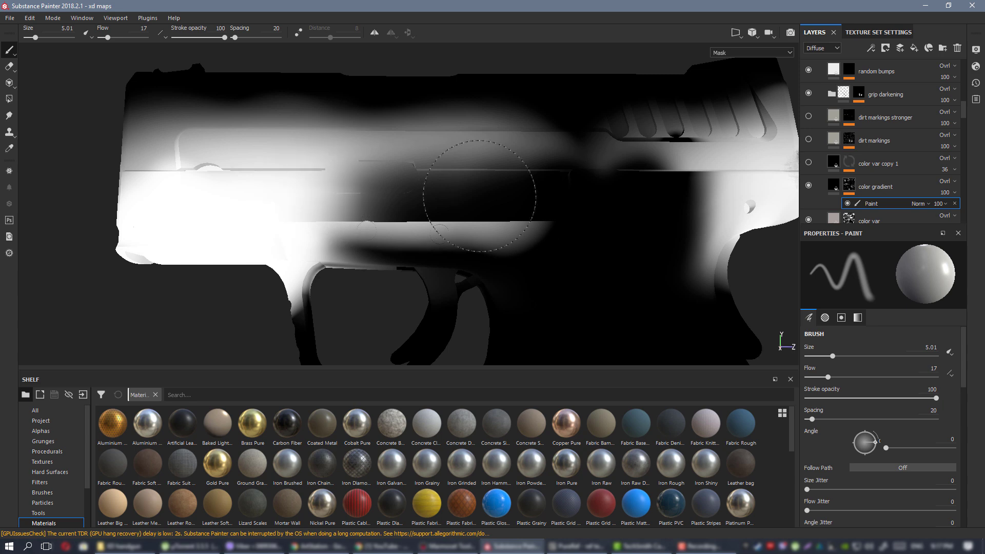
{"action": "mouse_move", "coordinate": [480, 196]}
{"action": "left_mouse_down"}
{"action": "mouse_move", "coordinate": [590, 251]}
{"action": "mouse_move", "coordinate": [556, 220]}
{"action": "left_mouse_up"}
{"action": "mouse_move", "coordinate": [381, 208]}
{"action": "left_mouse_down"}
{"action": "mouse_move", "coordinate": [451, 252]}
{"action": "mouse_move", "coordinate": [442, 240]}
{"action": "mouse_move", "coordinate": [616, 230]}
{"action": "mouse_move", "coordinate": [445, 221]}
{"action": "left_mouse_up"}
{"action": "key", "text": "ctrl+z"}
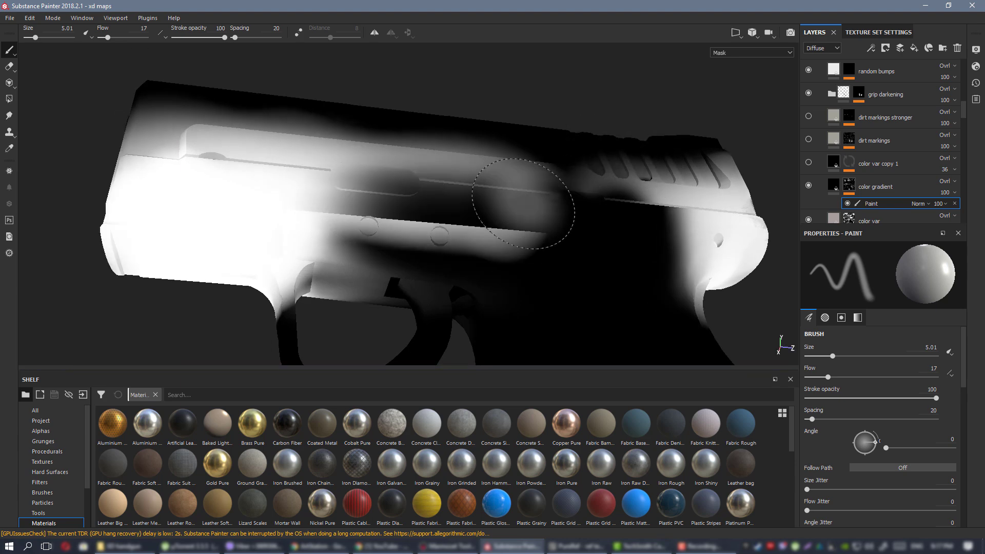
Undo the white strokes that reach rearward along the frame's side above the trigger on the color gradient mask.
{"action": "mouse_move", "coordinate": [523, 203]}
{"action": "left_mouse_down", "text": "alt"}
{"action": "mouse_move", "coordinate": [821, 242]}
{"action": "mouse_move", "coordinate": [974, 245]}
{"action": "mouse_move", "coordinate": [648, 220]}
{"action": "mouse_move", "coordinate": [564, 225]}
{"action": "mouse_move", "coordinate": [699, 231]}
{"action": "left_mouse_up", "text": "alt"}
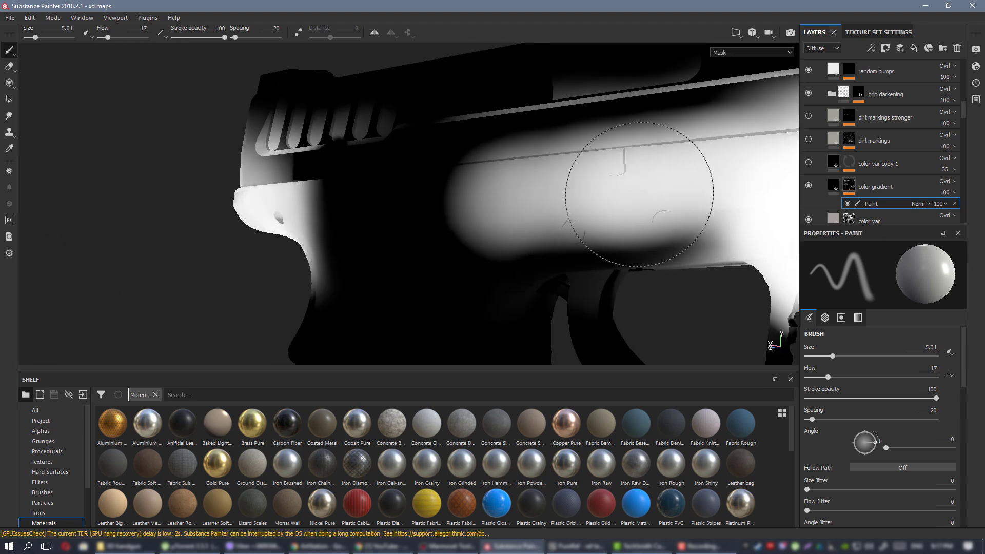
{"action": "middle_click_drag", "start_coordinate": [639, 195], "coordinate": [548, 253], "text": "alt"}
{"action": "right_click_drag", "start_coordinate": [548, 253], "coordinate": [508, 205], "text": "alt"}
{"action": "left_click_drag", "start_coordinate": [508, 205], "coordinate": [491, 195], "text": "alt"}
{"action": "middle_click_drag", "start_coordinate": [490, 195], "coordinate": [570, 172], "text": "alt"}
{"action": "left_click_drag", "start_coordinate": [552, 165], "coordinate": [560, 186]}
{"action": "key", "text": "ctrl+z"}
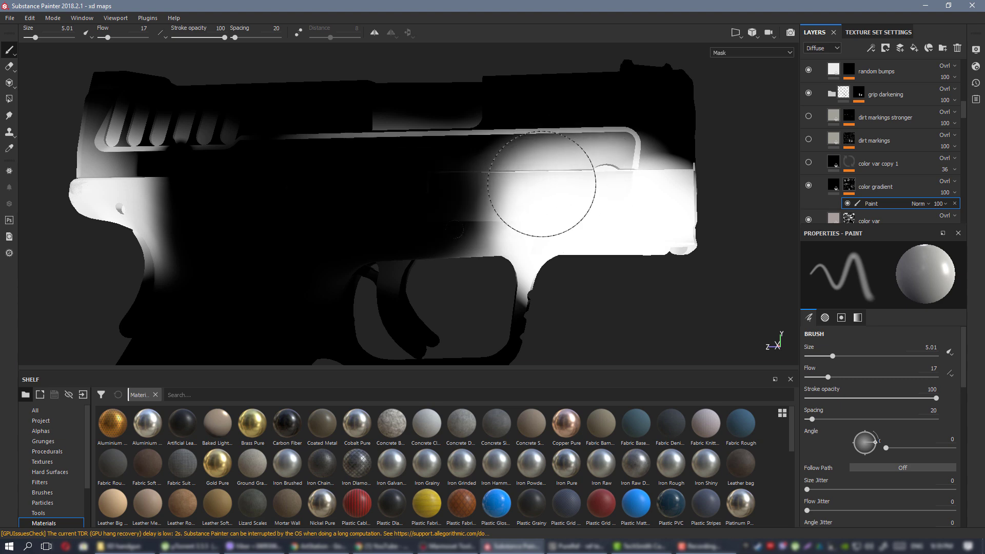
Extend the color gradient mask's white rearward above the trigger on both sides of the pistol with a 5.01 size, 11 flow brush.
{"action": "mouse_move", "coordinate": [488, 182]}
{"action": "left_mouse_down"}
{"action": "mouse_move", "coordinate": [277, 158]}
{"action": "mouse_move", "coordinate": [465, 161]}
{"action": "left_mouse_up"}
{"action": "mouse_move", "coordinate": [464, 161]}
{"action": "left_mouse_down", "text": "alt"}
{"action": "mouse_move", "coordinate": [482, 144]}
{"action": "mouse_move", "coordinate": [94, 160]}
{"action": "mouse_move", "coordinate": [363, 154]}
{"action": "left_mouse_up", "text": "alt"}
{"action": "left_click_drag", "start_coordinate": [355, 161], "coordinate": [557, 156]}
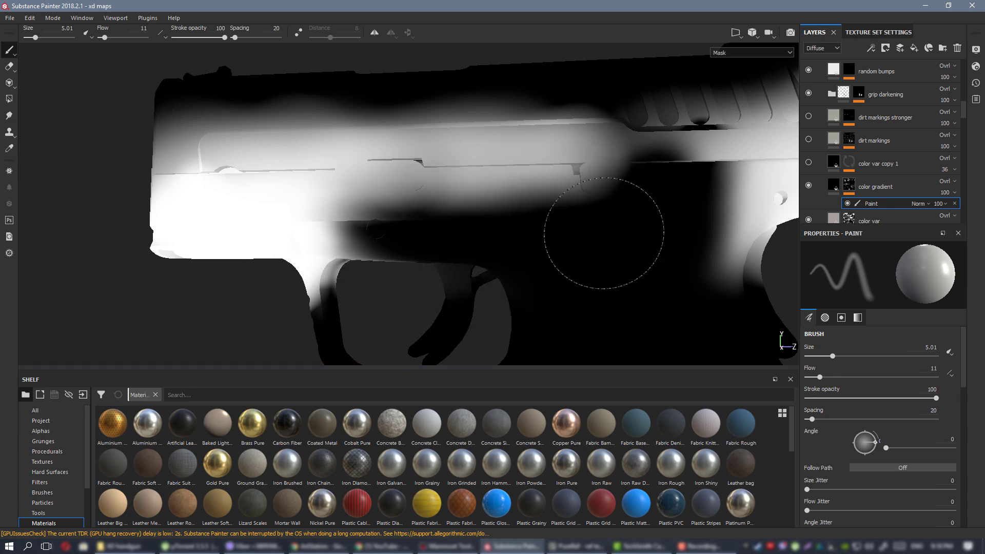
{"action": "left_click_drag", "start_coordinate": [456, 250], "coordinate": [539, 208], "text": "alt"}
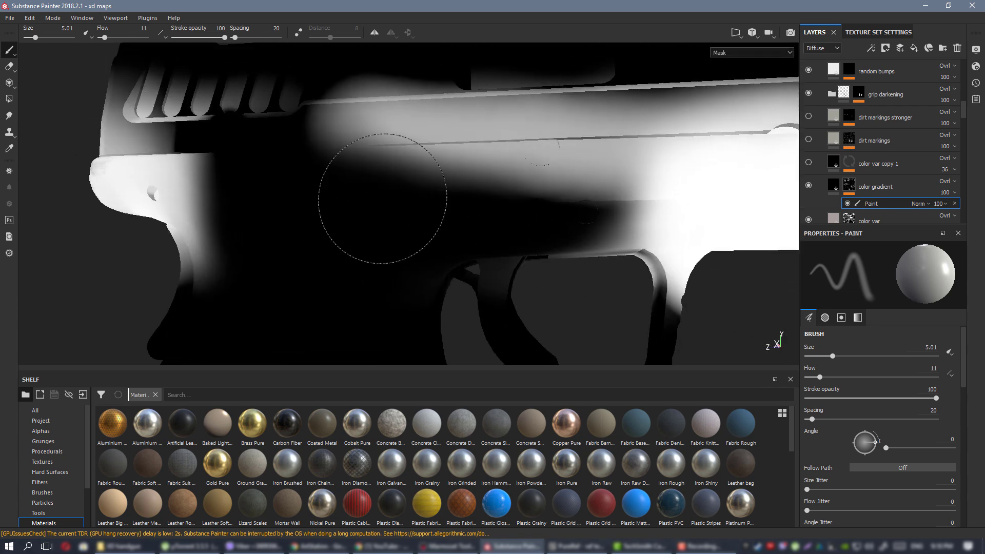
Show the full material and examine how the color gradient fades along both sides of the frame.
{"action": "key", "text": "m"}
{"action": "middle_click_drag", "start_coordinate": [539, 193], "coordinate": [396, 187], "text": "alt"}
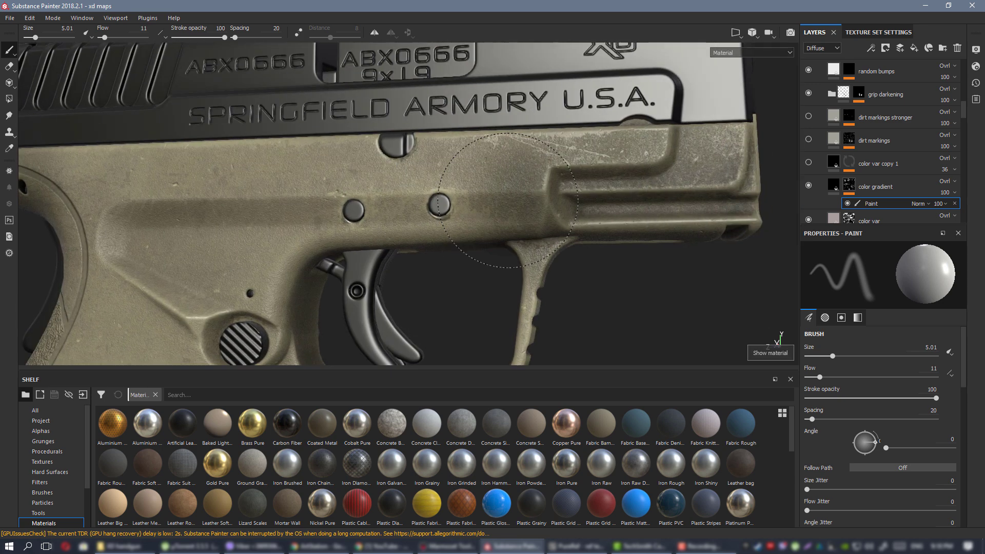
{"action": "scroll", "coordinate": [559, 165], "scroll_direction": "down", "scroll_amount": 3}
{"action": "scroll", "coordinate": [559, 164], "scroll_direction": "up", "scroll_amount": 3}
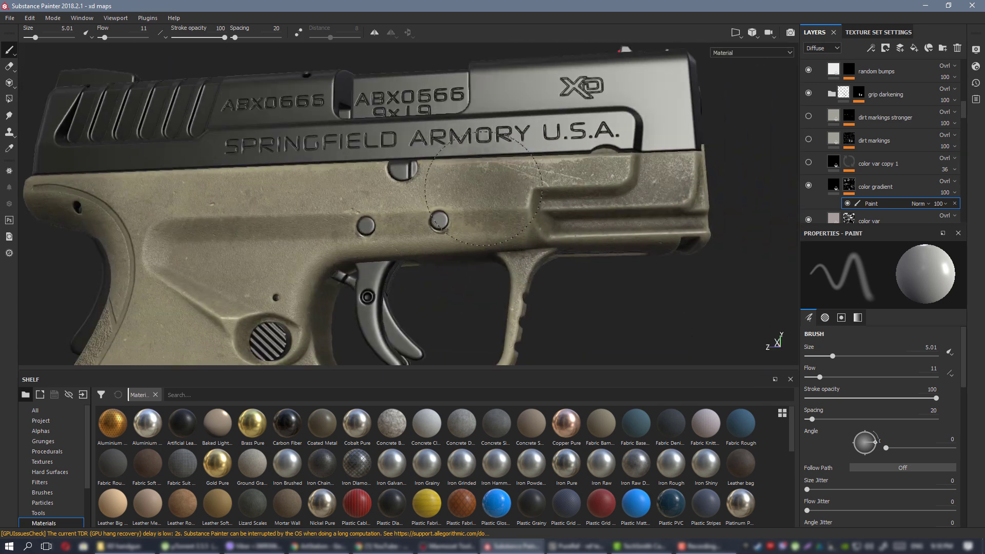
{"action": "left_click_drag", "start_coordinate": [504, 225], "coordinate": [472, 198], "text": "alt"}
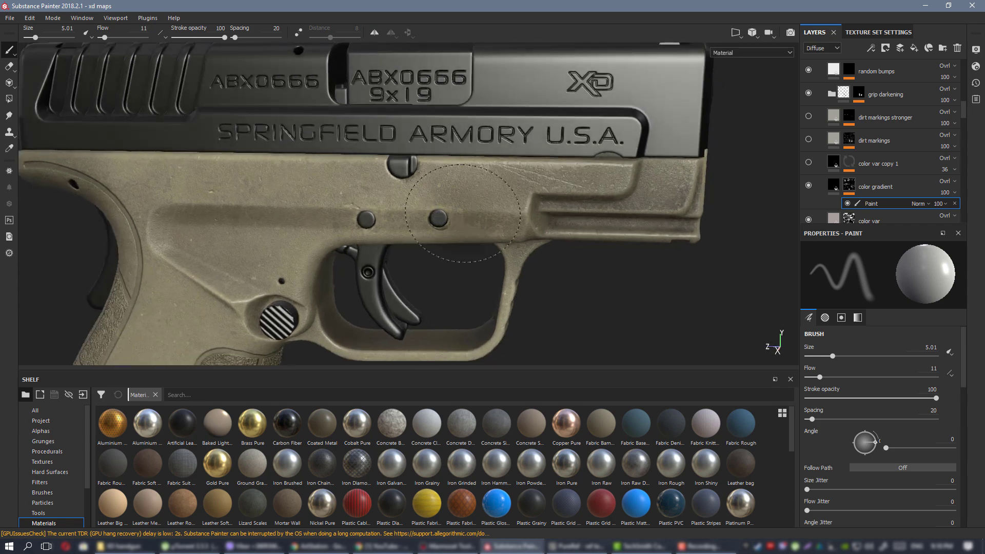
{"action": "scroll", "coordinate": [472, 198], "scroll_direction": "down", "scroll_amount": 3}
{"action": "left_click_drag", "start_coordinate": [206, 147], "coordinate": [478, 154], "text": "alt"}
{"action": "right_click_drag", "start_coordinate": [477, 154], "coordinate": [560, 174], "text": "shift"}
{"action": "left_click_drag", "start_coordinate": [559, 174], "coordinate": [536, 190], "text": "alt"}
{"action": "scroll", "coordinate": [536, 190], "scroll_direction": "down", "scroll_amount": 3}
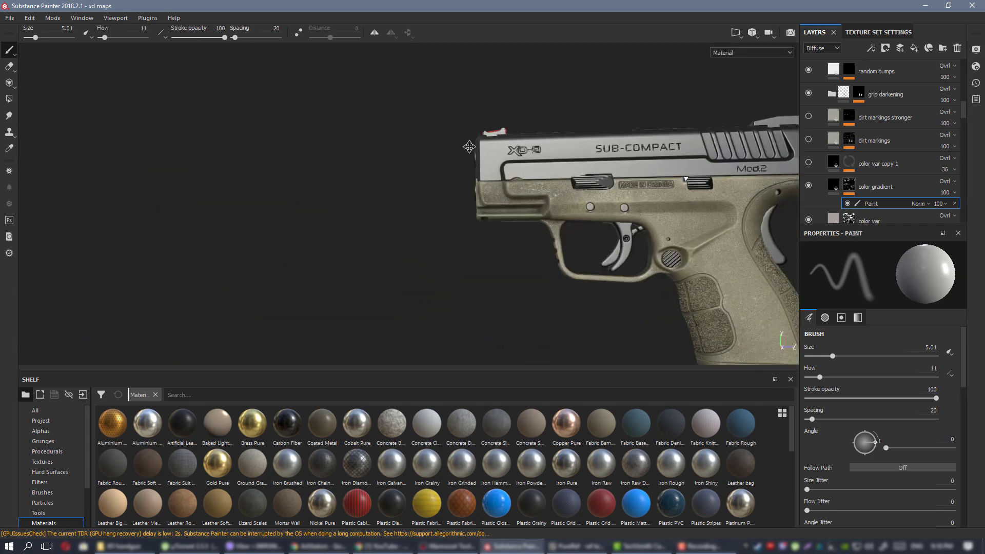
{"action": "middle_click_drag", "start_coordinate": [590, 182], "coordinate": [380, 197], "text": "alt"}
{"action": "left_click_drag", "start_coordinate": [380, 197], "coordinate": [369, 188], "text": "alt"}
{"action": "right_click_drag", "start_coordinate": [369, 187], "coordinate": [710, 280], "text": "alt"}
{"action": "middle_click_drag", "start_coordinate": [711, 280], "coordinate": [652, 246], "text": "alt"}
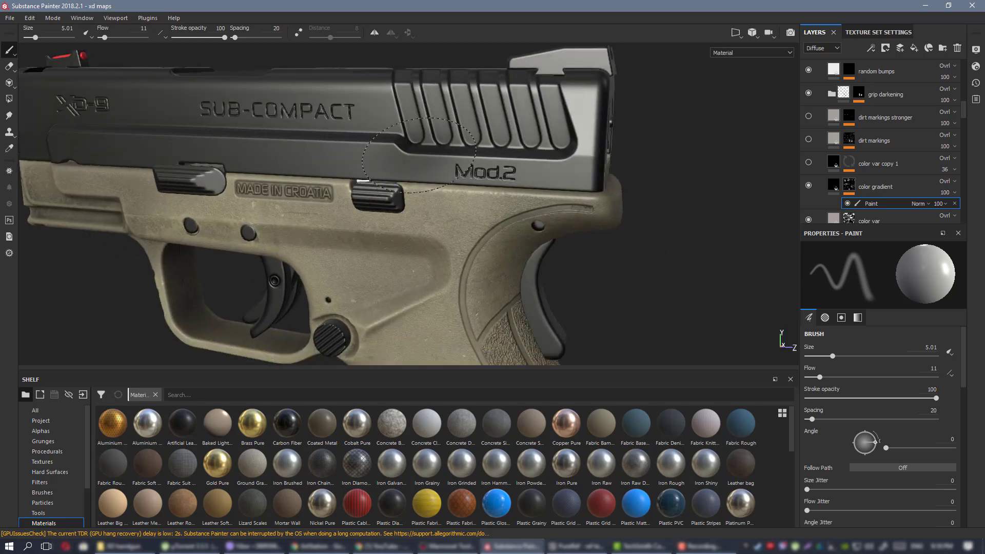
Compare the diffuse channel with the full material on the frame's MADE IN CROATIA side.
{"action": "left_click_drag", "start_coordinate": [462, 172], "coordinate": [507, 168], "text": "alt"}
{"action": "key", "text": "c"}
{"action": "key", "text": "c"}
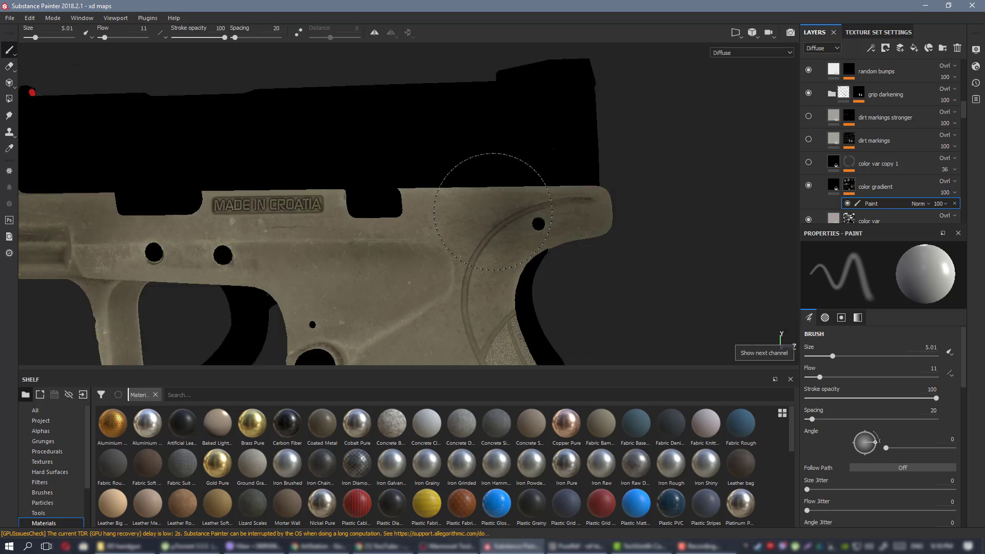
{"action": "key", "text": "m"}
{"action": "right_click_drag", "start_coordinate": [328, 176], "coordinate": [267, 205], "text": "alt"}
{"action": "middle_click_drag", "start_coordinate": [318, 226], "coordinate": [406, 172], "text": "alt"}
{"action": "mouse_move", "coordinate": [410, 177]}
{"action": "left_mouse_down", "text": "alt"}
{"action": "mouse_move", "coordinate": [580, 188]}
{"action": "mouse_move", "coordinate": [410, 169]}
{"action": "left_mouse_up", "text": "alt"}
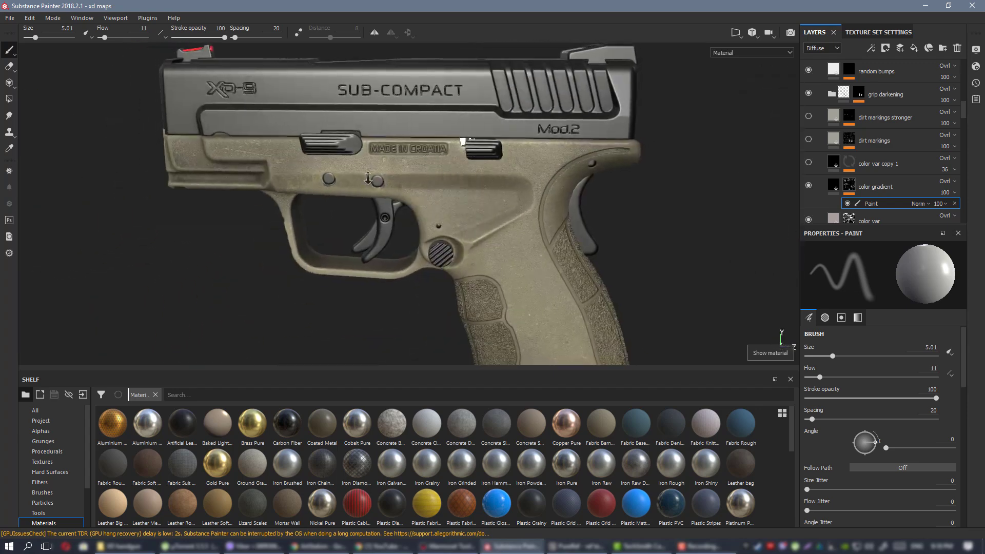
{"action": "right_click_drag", "start_coordinate": [360, 159], "coordinate": [329, 154], "text": "alt"}
{"action": "middle_click_drag", "start_coordinate": [297, 143], "coordinate": [517, 143], "text": "alt"}
Show the diffuse channel alone and examine the frame's color variation around the pin holes and rear on both sides.
{"action": "key", "text": "m"}
{"action": "scroll", "coordinate": [517, 144], "scroll_direction": "up", "scroll_amount": 8}
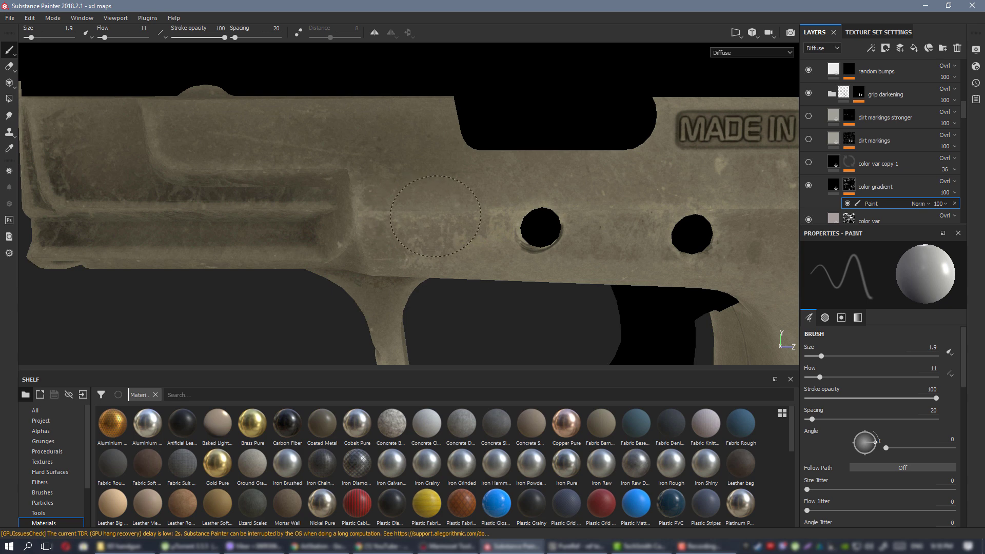
{"action": "scroll", "coordinate": [607, 217], "scroll_direction": "down", "scroll_amount": 3}
{"action": "middle_click_drag", "start_coordinate": [607, 216], "coordinate": [451, 186], "text": "alt"}
{"action": "mouse_move", "coordinate": [450, 185]}
{"action": "left_mouse_down", "text": "alt"}
{"action": "mouse_move", "coordinate": [397, 149]}
{"action": "mouse_move", "coordinate": [360, 161]}
{"action": "left_mouse_up", "text": "alt"}
{"action": "left_click_drag", "start_coordinate": [360, 161], "coordinate": [367, 162]}
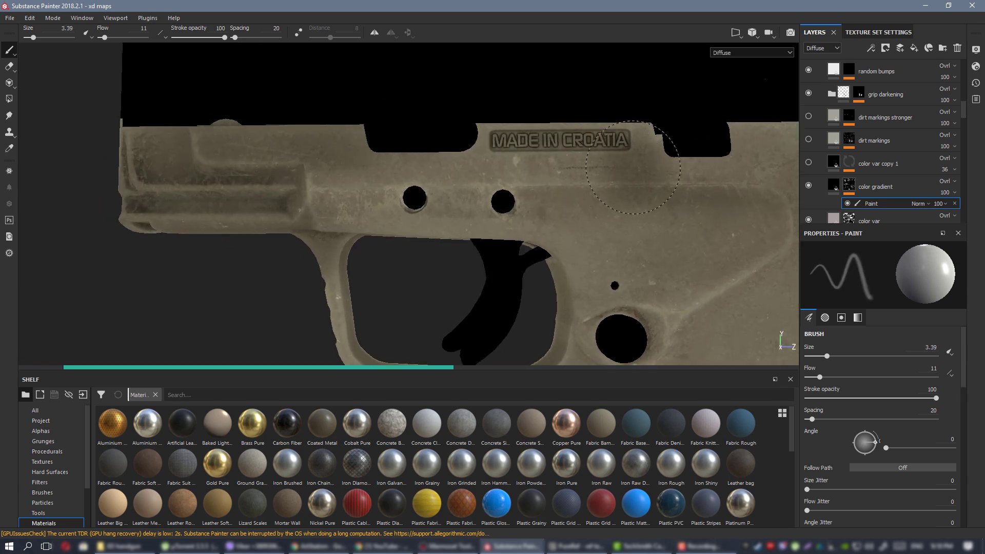
{"action": "scroll", "coordinate": [559, 186], "scroll_direction": "down", "scroll_amount": 3}
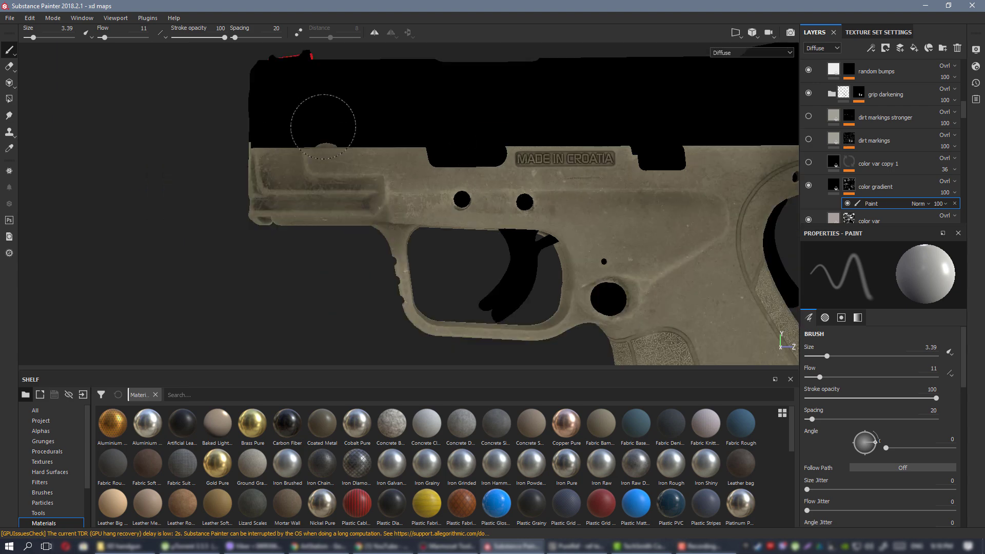
{"action": "middle_click_drag", "start_coordinate": [559, 188], "coordinate": [489, 185], "text": "alt"}
{"action": "left_click_drag", "start_coordinate": [489, 185], "coordinate": [645, 178], "text": "alt"}
{"action": "middle_click_drag", "start_coordinate": [670, 207], "coordinate": [637, 210], "text": "alt"}
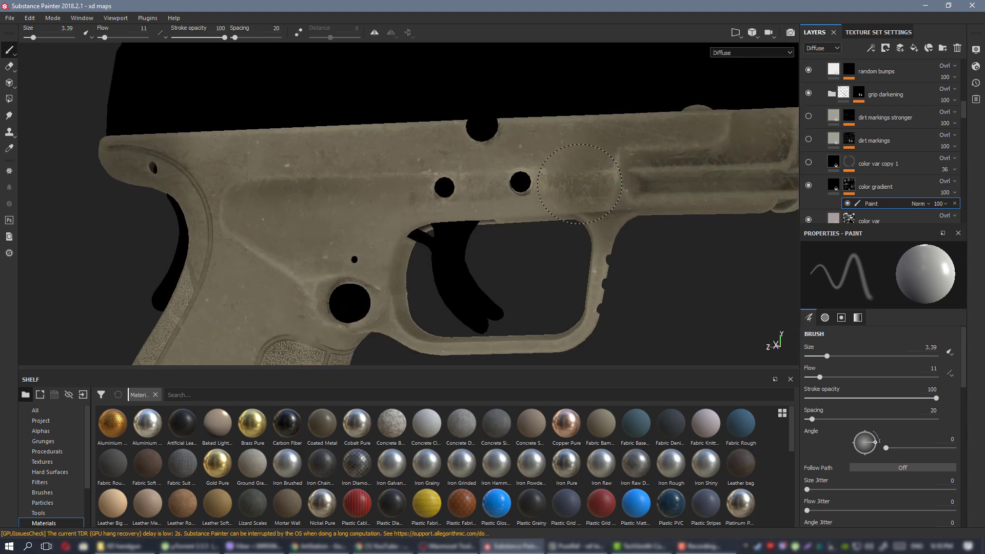
{"action": "left_click_drag", "start_coordinate": [638, 210], "coordinate": [645, 191], "text": "alt"}
{"action": "middle_click_drag", "start_coordinate": [646, 191], "coordinate": [817, 201], "text": "alt"}
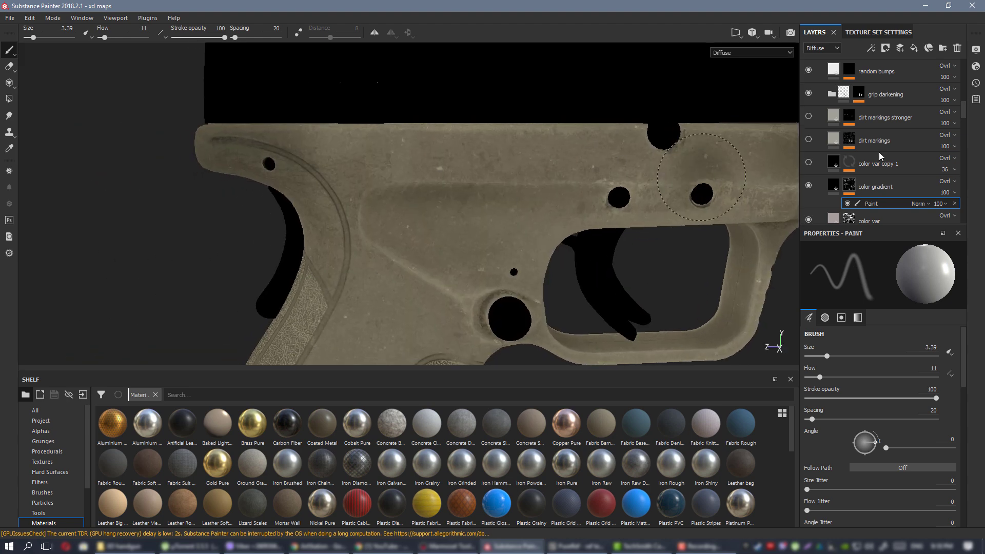
Hide the color gradient, color var and random spots light3 layers while checking the frame's rear in close-up.
{"action": "left_click", "coordinate": [808, 186]}
{"action": "scroll", "coordinate": [827, 182], "scroll_direction": "down", "scroll_amount": 1}
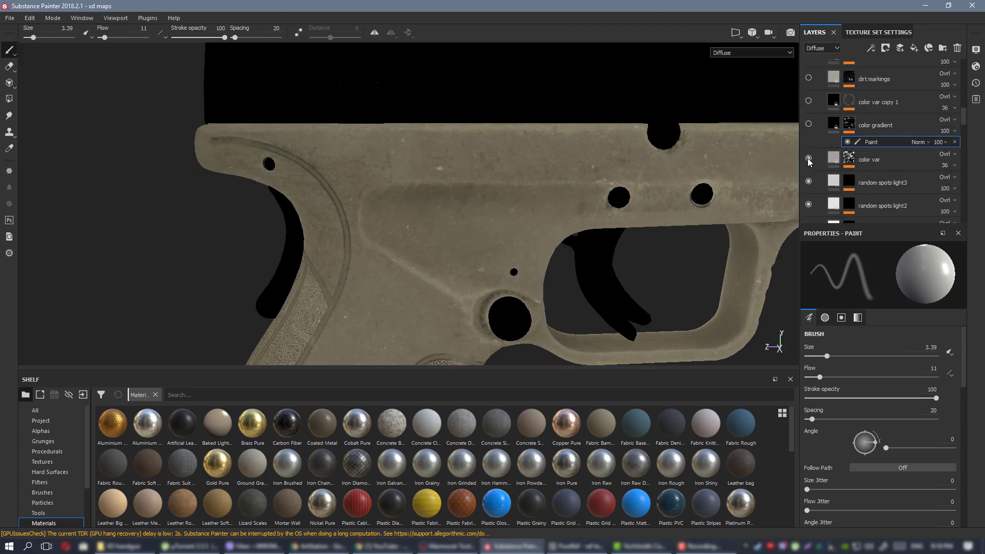
{"action": "left_click", "coordinate": [808, 159]}
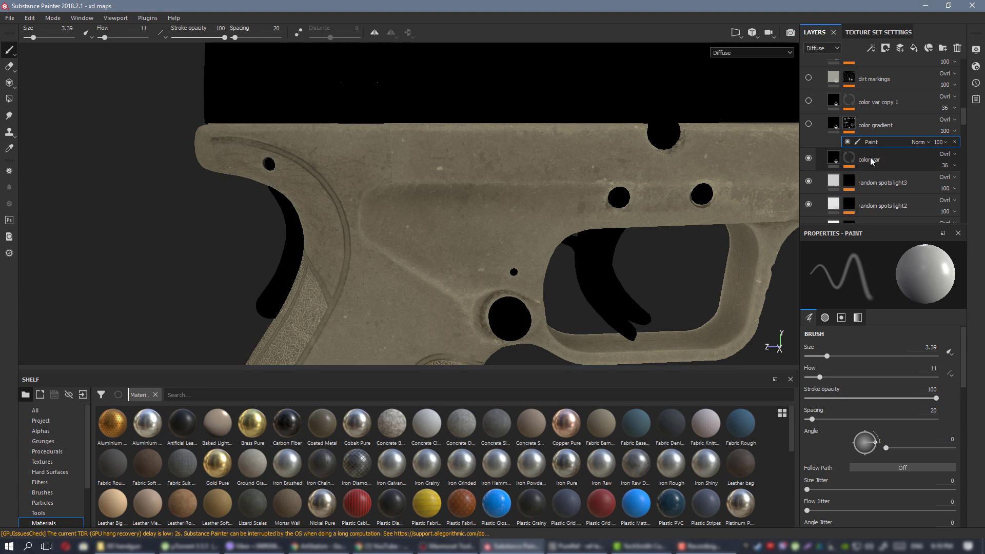
{"action": "right_click_drag", "start_coordinate": [423, 122], "coordinate": [642, 285], "text": "alt"}
{"action": "left_click_drag", "start_coordinate": [642, 285], "coordinate": [565, 242], "text": "alt"}
{"action": "right_click_drag", "start_coordinate": [565, 241], "coordinate": [506, 186], "text": "alt"}
{"action": "middle_click_drag", "start_coordinate": [506, 186], "coordinate": [491, 150], "text": "alt"}
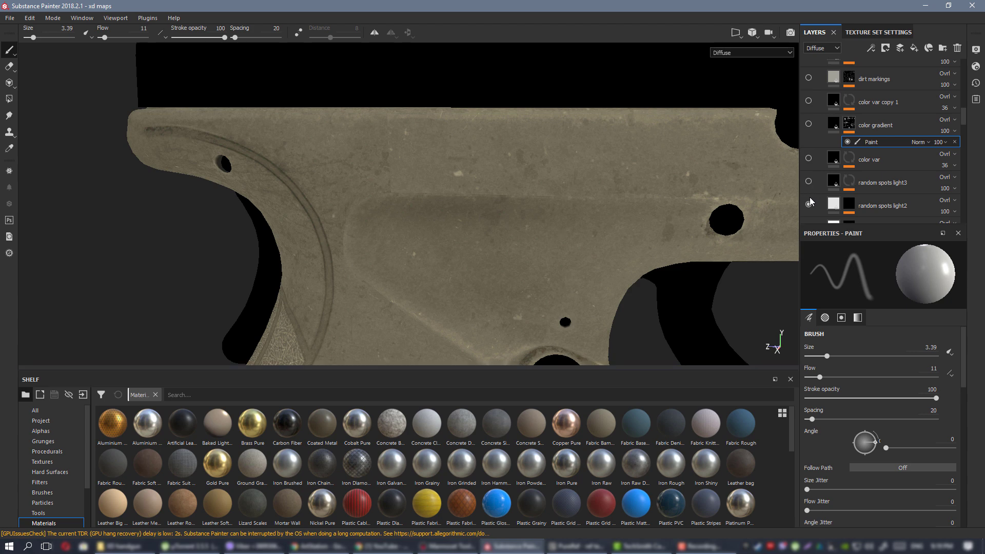
Hide the random spots light2, random spots light, wear edges mag and wear edges layers.
{"action": "scroll", "coordinate": [820, 167], "scroll_direction": "down", "scroll_amount": 1}
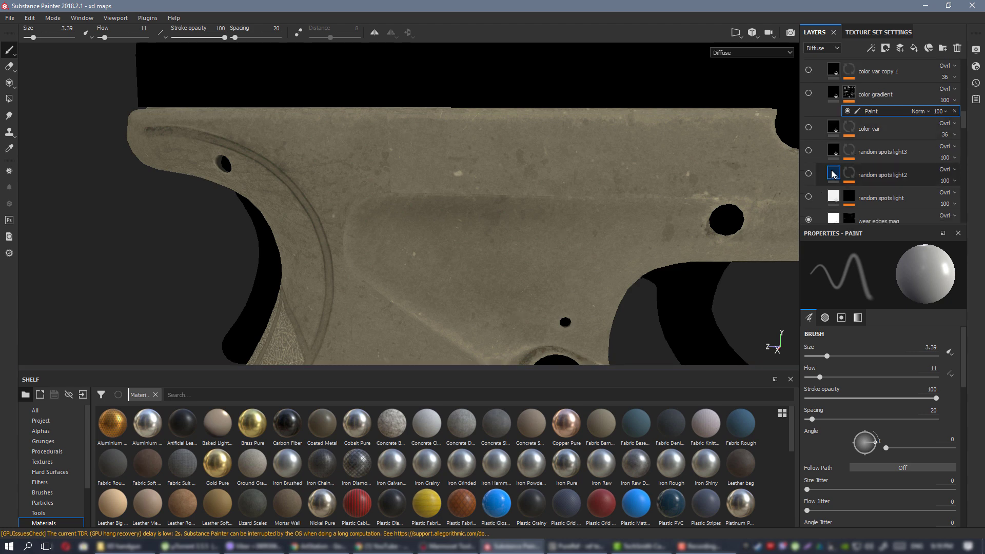
{"action": "scroll", "coordinate": [833, 195], "scroll_direction": "down", "scroll_amount": 1}
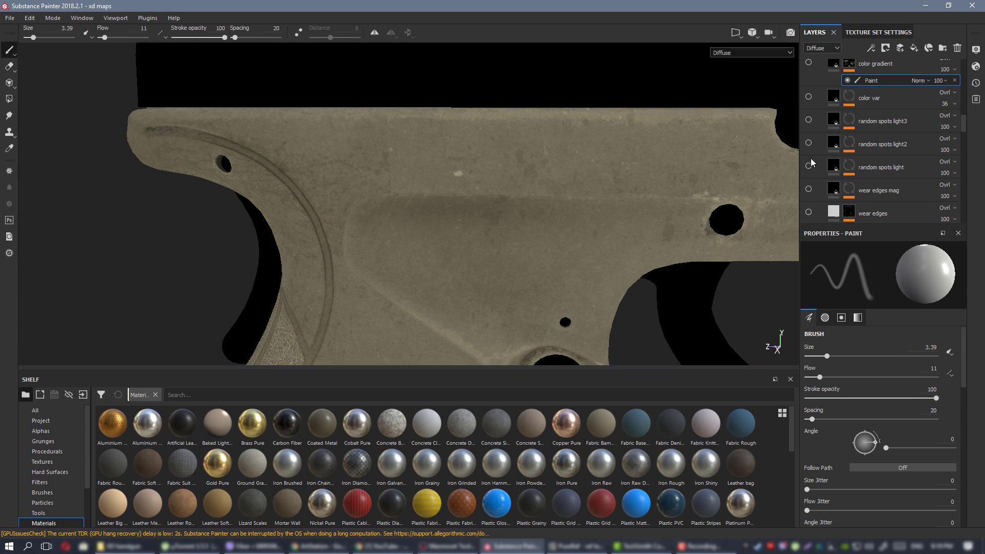
{"action": "scroll", "coordinate": [813, 170], "scroll_direction": "down", "scroll_amount": 2}
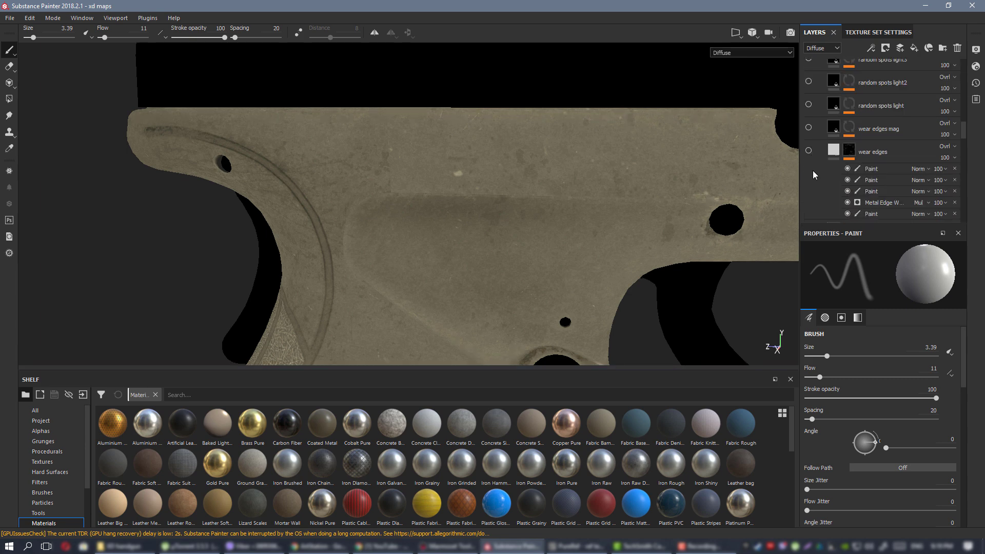
{"action": "left_click", "coordinate": [808, 152]}
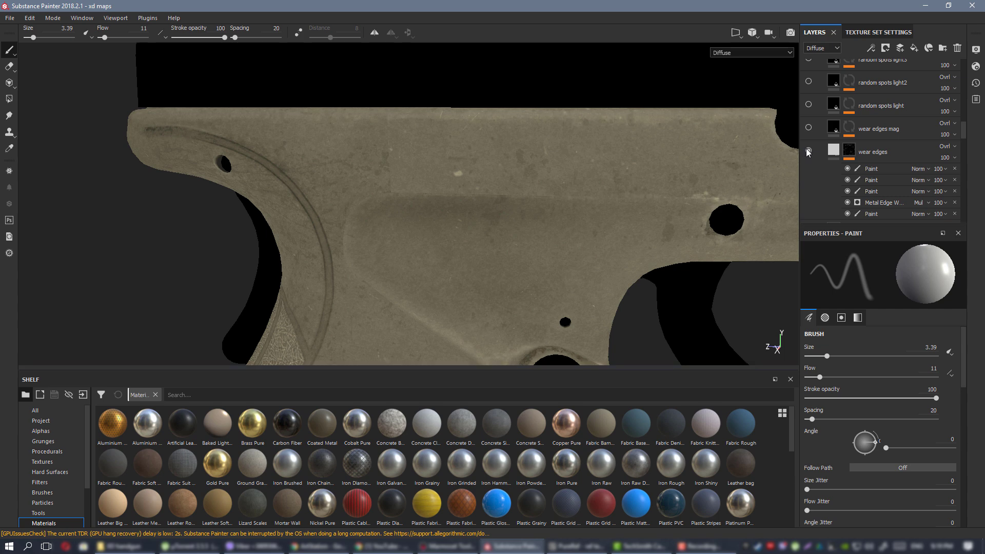
{"action": "scroll", "coordinate": [807, 151], "scroll_direction": "down", "scroll_amount": 3}
{"action": "scroll", "coordinate": [809, 92], "scroll_direction": "up", "scroll_amount": 2}
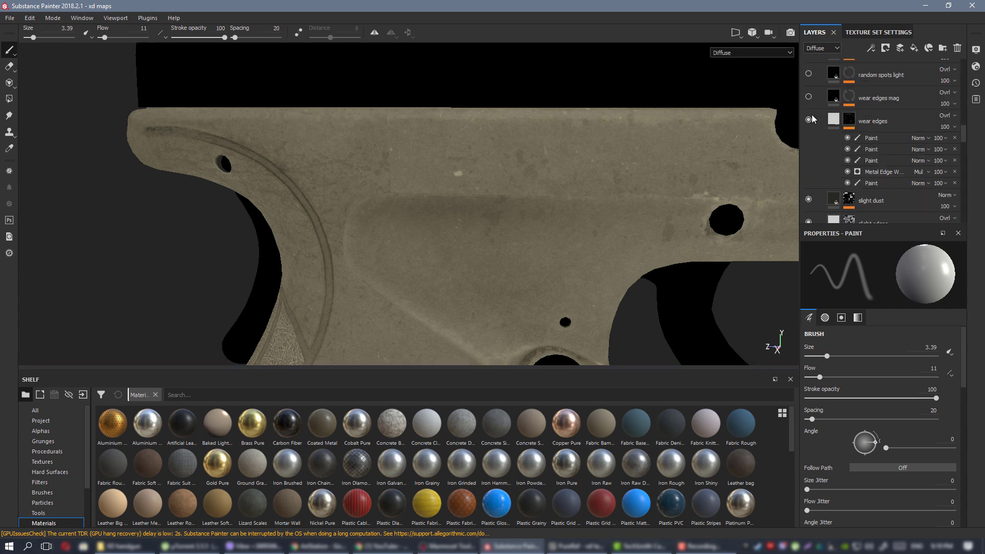
Hide the slight dust, slight edges, groove gloss, more gloss, gloss var2 light, gloss var2 copy 1 and gloss var2 layers.
{"action": "left_click", "coordinate": [808, 200]}
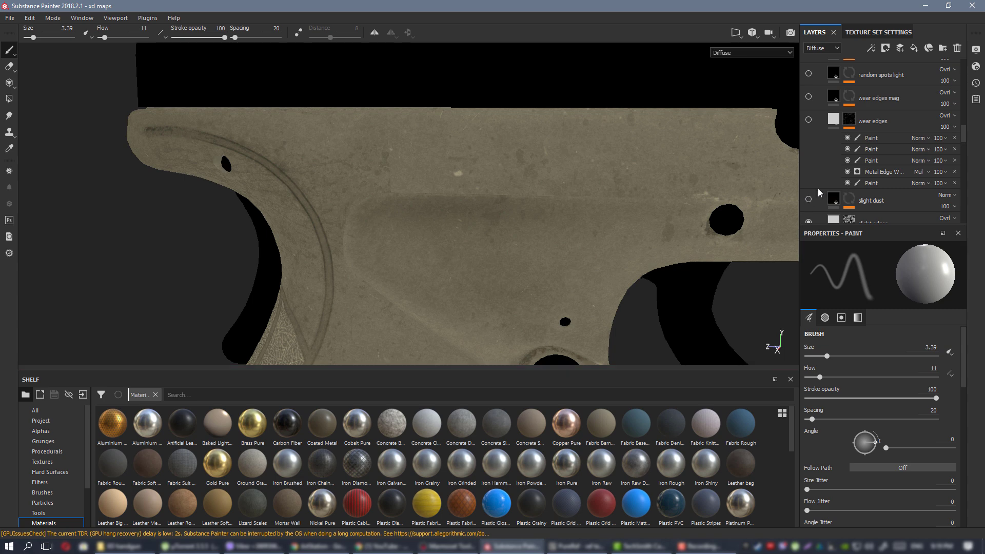
{"action": "scroll", "coordinate": [815, 195], "scroll_direction": "down", "scroll_amount": 1}
{"action": "left_click", "coordinate": [809, 192]}
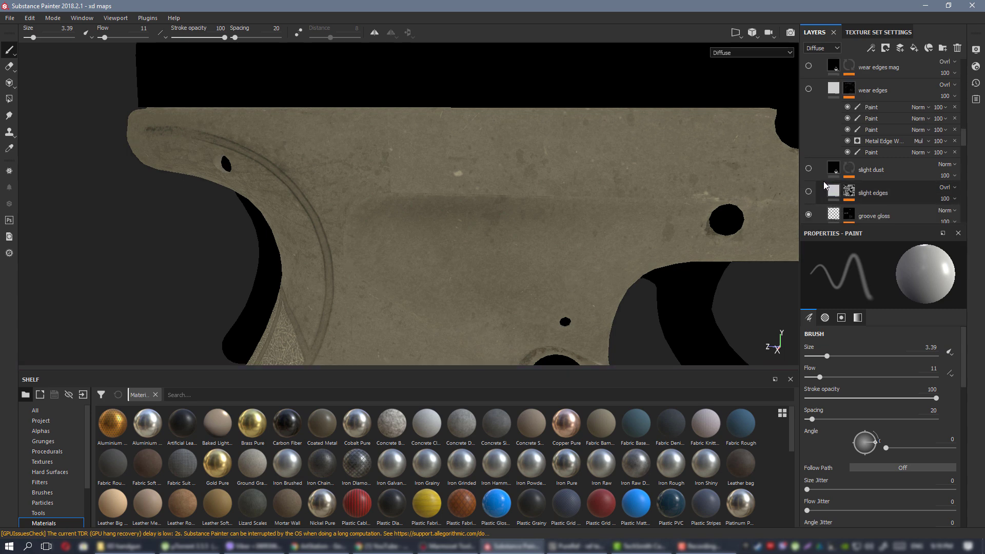
{"action": "scroll", "coordinate": [809, 185], "scroll_direction": "down", "scroll_amount": 2}
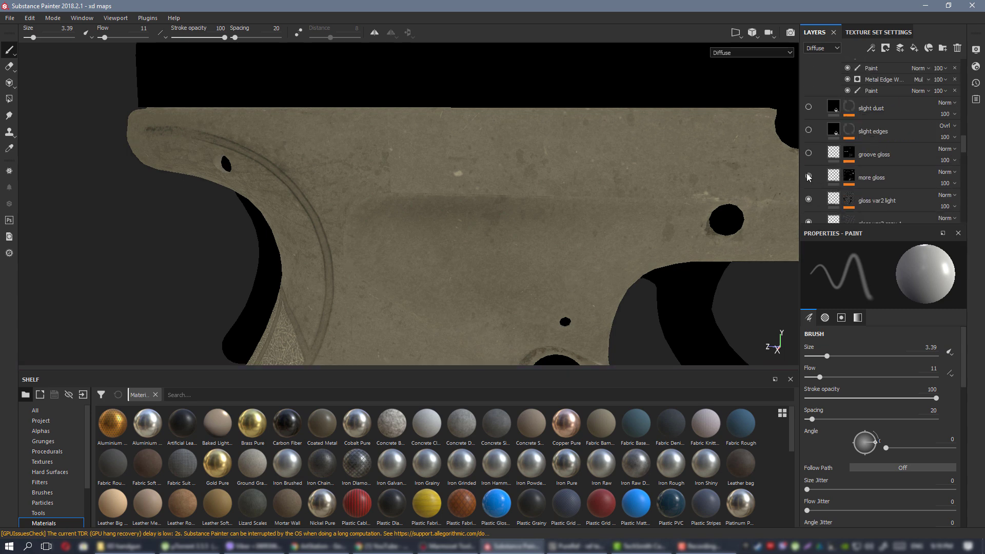
{"action": "left_click", "coordinate": [813, 177]}
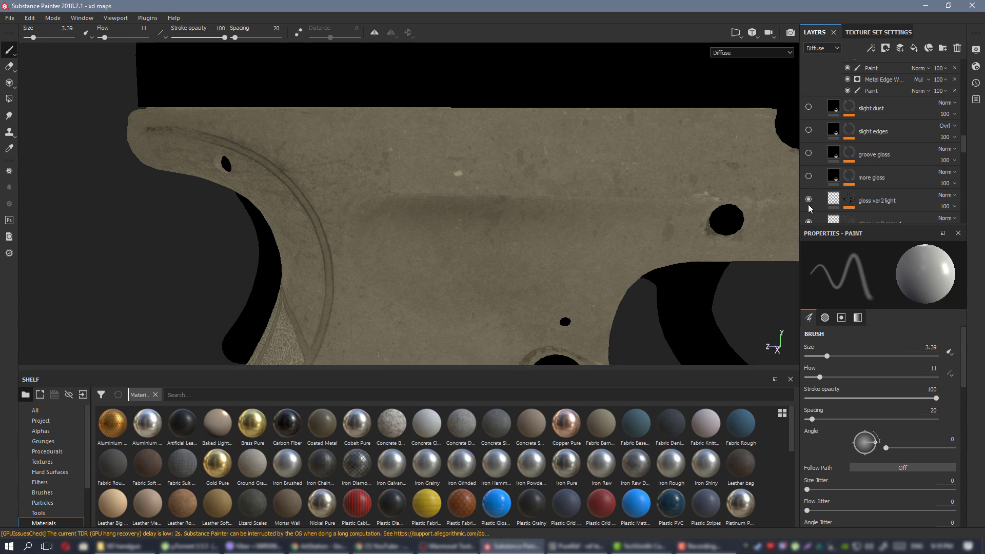
{"action": "left_click", "coordinate": [812, 206]}
{"action": "left_click", "coordinate": [809, 200]}
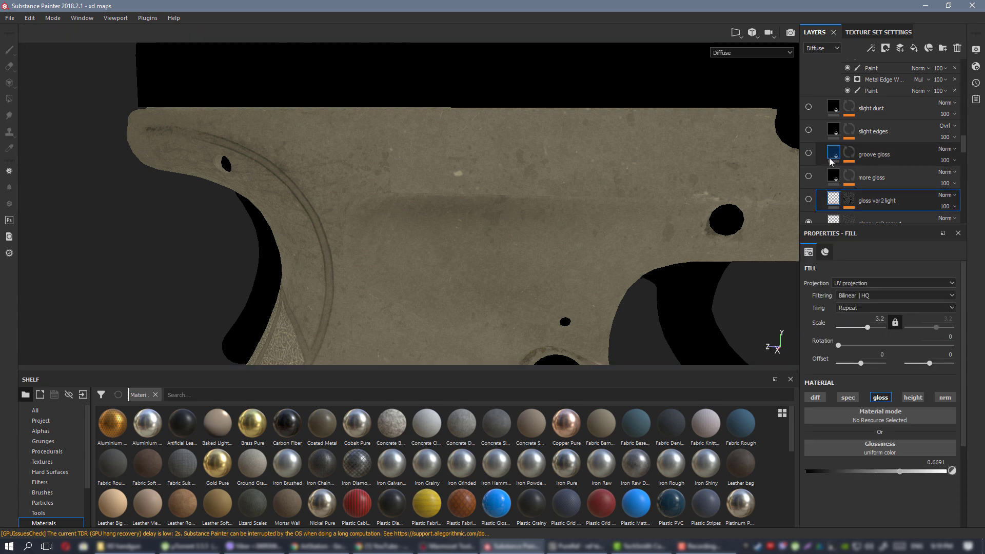
{"action": "scroll", "coordinate": [831, 162], "scroll_direction": "down", "scroll_amount": 1}
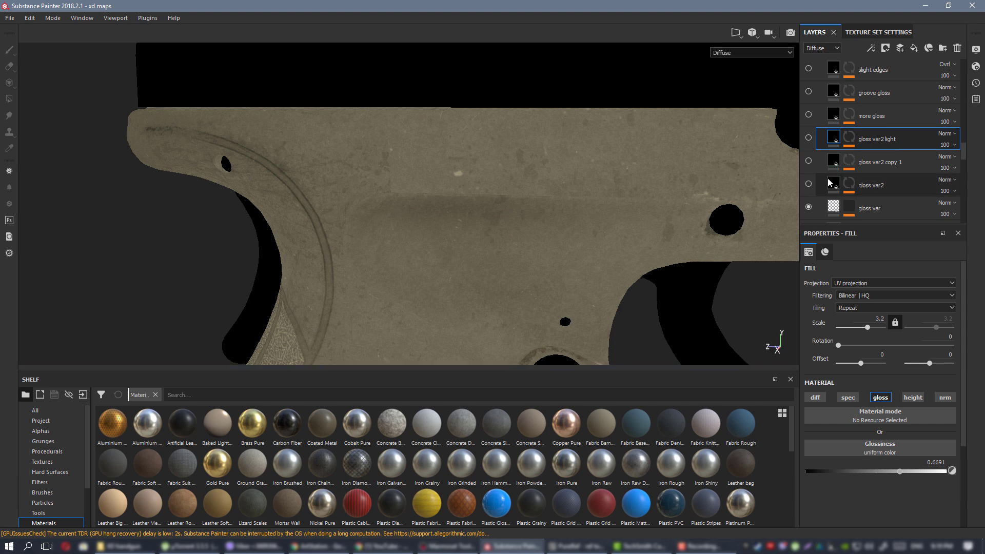
Hide the gloss overlay, oil, markings frame, big bumps and dark markings 2 layers in the upper part of the plastic folder.
{"action": "scroll", "coordinate": [826, 182], "scroll_direction": "up", "scroll_amount": 3}
{"action": "scroll", "coordinate": [829, 178], "scroll_direction": "up", "scroll_amount": 4}
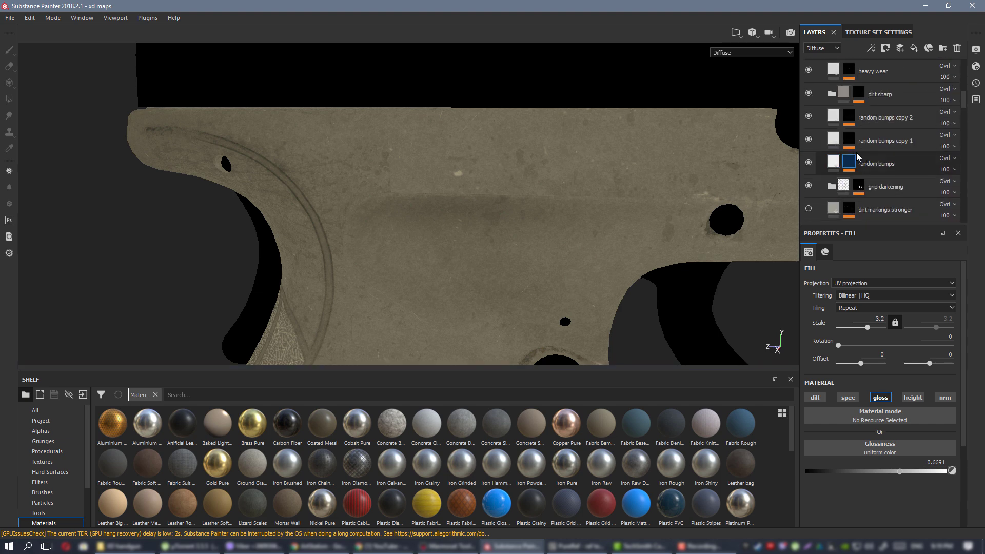
{"action": "scroll", "coordinate": [841, 149], "scroll_direction": "up", "scroll_amount": 3}
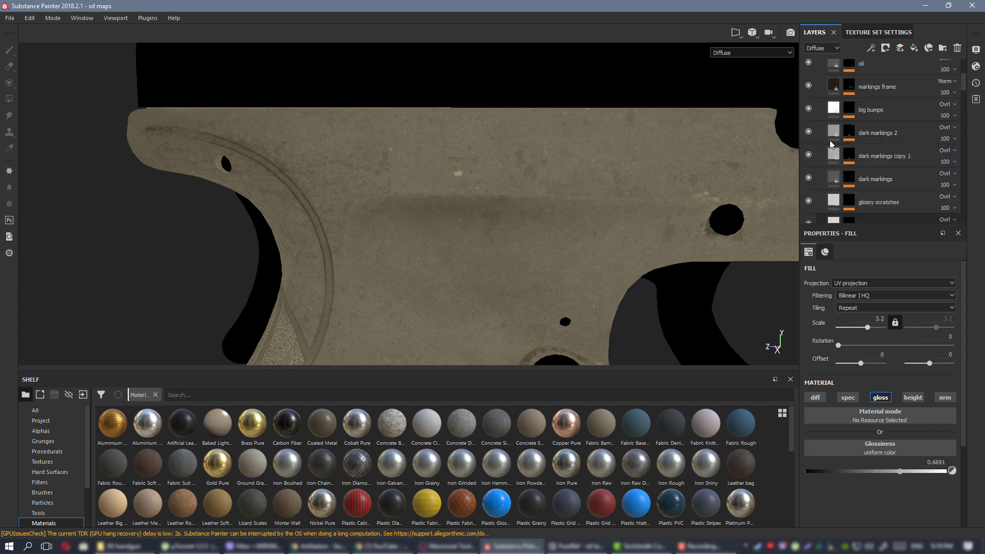
{"action": "scroll", "coordinate": [832, 144], "scroll_direction": "up", "scroll_amount": 2}
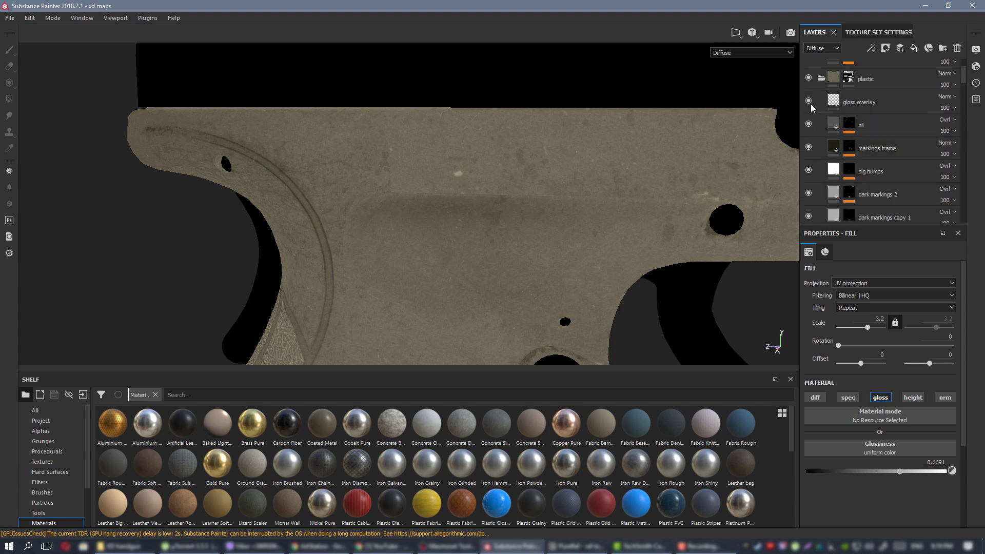
{"action": "left_click_drag", "start_coordinate": [492, 172], "coordinate": [468, 147], "text": "alt"}
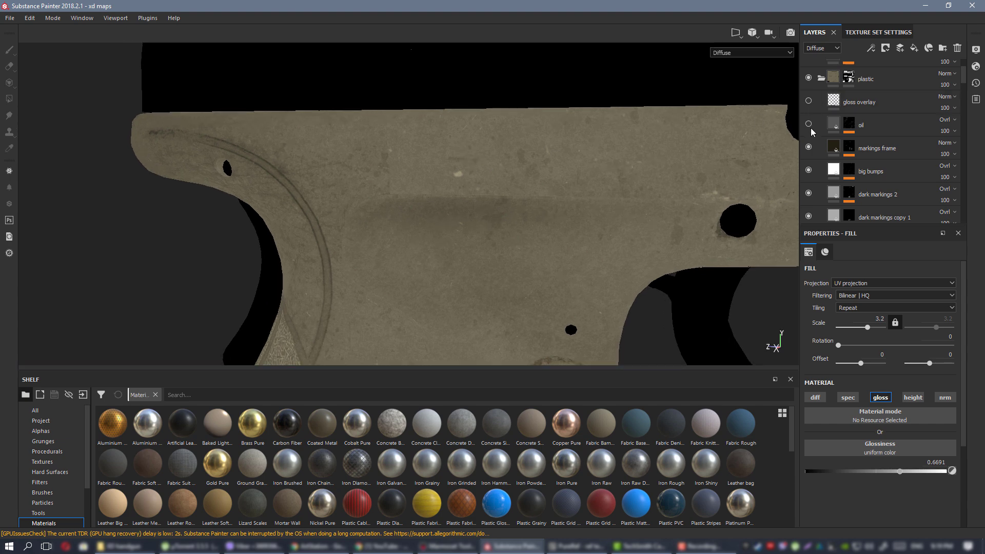
{"action": "left_click", "coordinate": [809, 124]}
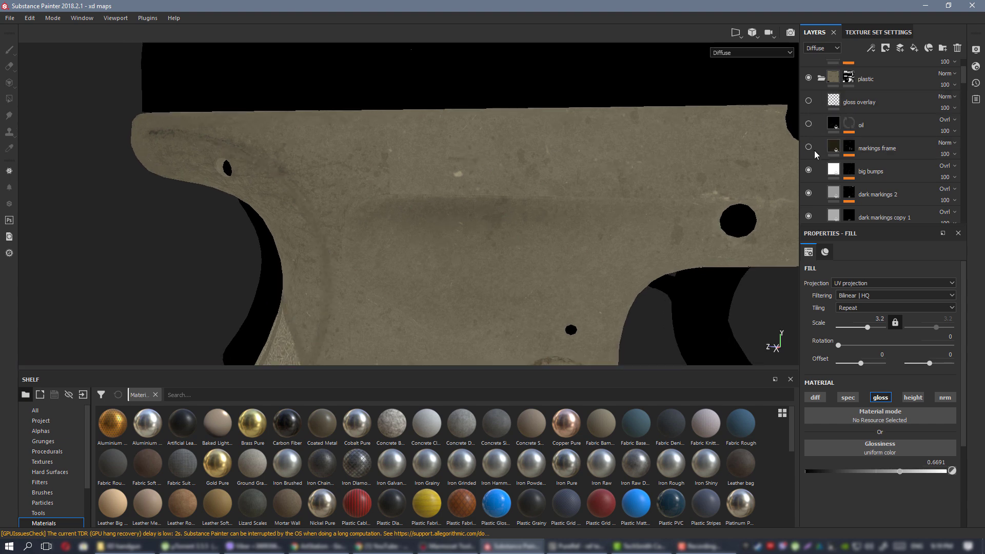
{"action": "left_click", "coordinate": [809, 170]}
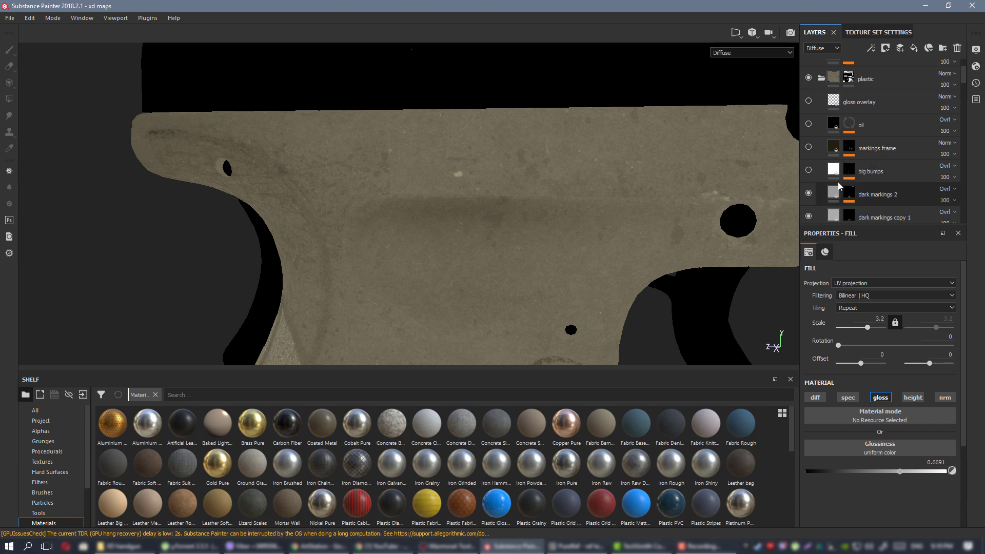
{"action": "left_click", "coordinate": [809, 193]}
{"action": "scroll", "coordinate": [809, 174], "scroll_direction": "down", "scroll_amount": 2}
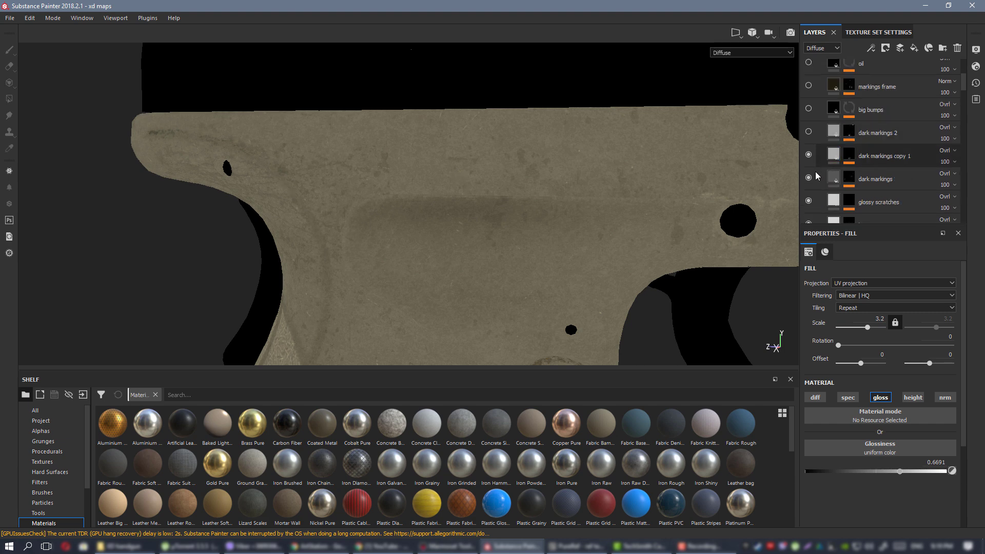
Toggle the dark markings 2 layer to compare its effect on the frame, and select the Paint effect in its mask.
{"action": "left_click", "coordinate": [809, 132]}
{"action": "left_click", "coordinate": [809, 133]}
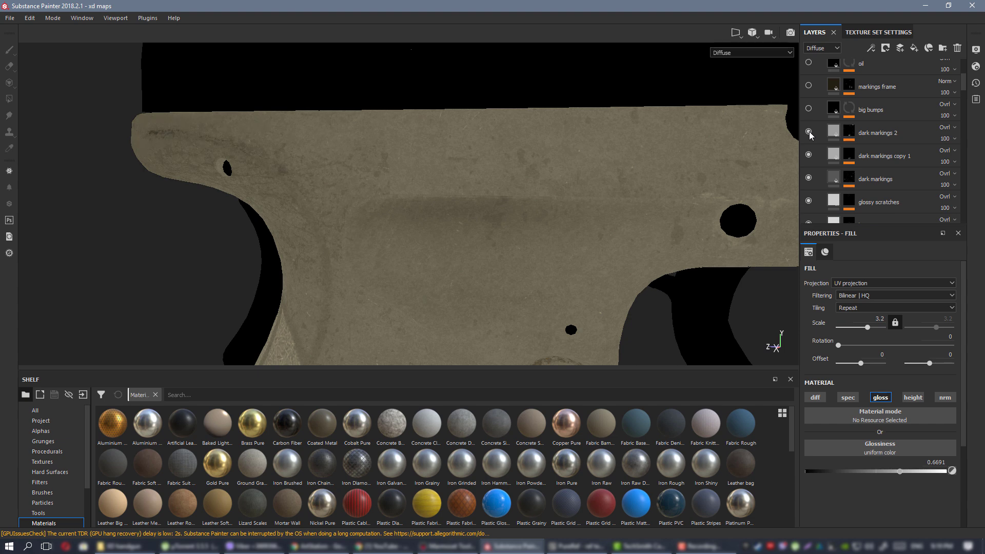
{"action": "left_click", "coordinate": [810, 132]}
{"action": "left_click", "coordinate": [809, 133]}
{"action": "left_click", "coordinate": [848, 134]}
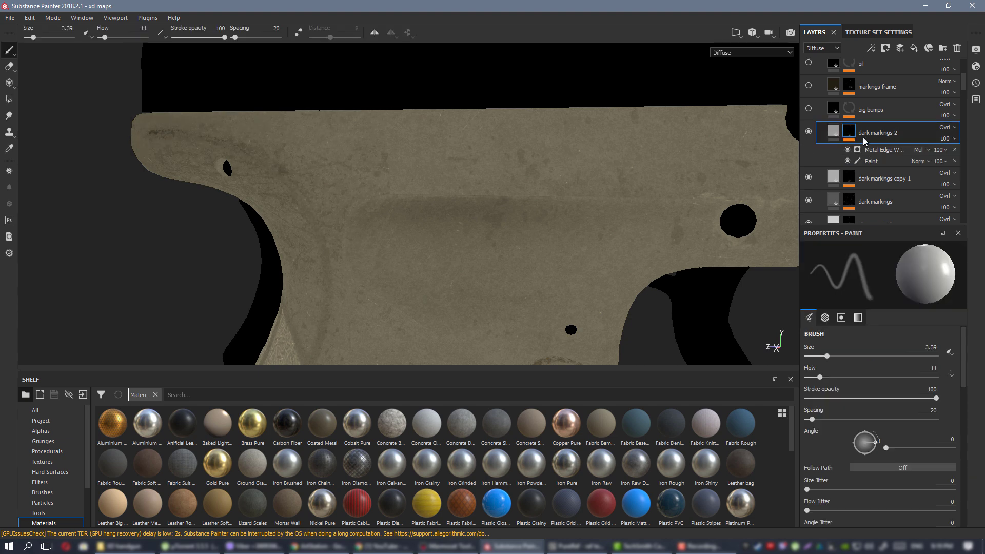
{"action": "left_click", "coordinate": [871, 162]}
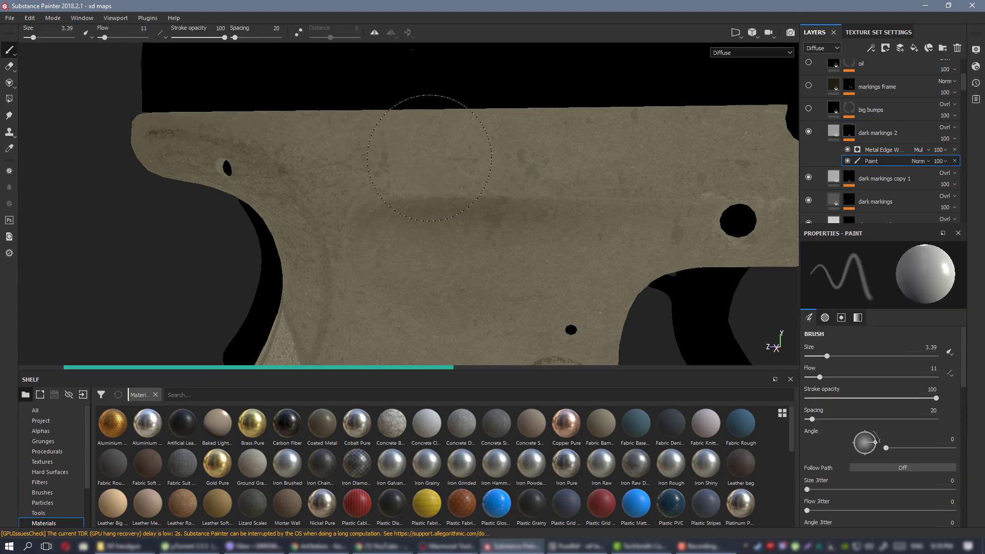
{"action": "right_click_drag", "start_coordinate": [536, 172], "coordinate": [333, 120], "text": "alt"}
{"action": "middle_click_drag", "start_coordinate": [333, 119], "coordinate": [215, 87], "text": "alt"}
{"action": "mouse_move", "coordinate": [287, 109]}
{"action": "left_mouse_down", "text": "alt"}
{"action": "mouse_move", "coordinate": [284, 79]}
{"action": "mouse_move", "coordinate": [295, 103]}
{"action": "left_mouse_up", "text": "alt"}
{"action": "middle_click_drag", "start_coordinate": [295, 104], "coordinate": [485, 95], "text": "alt"}
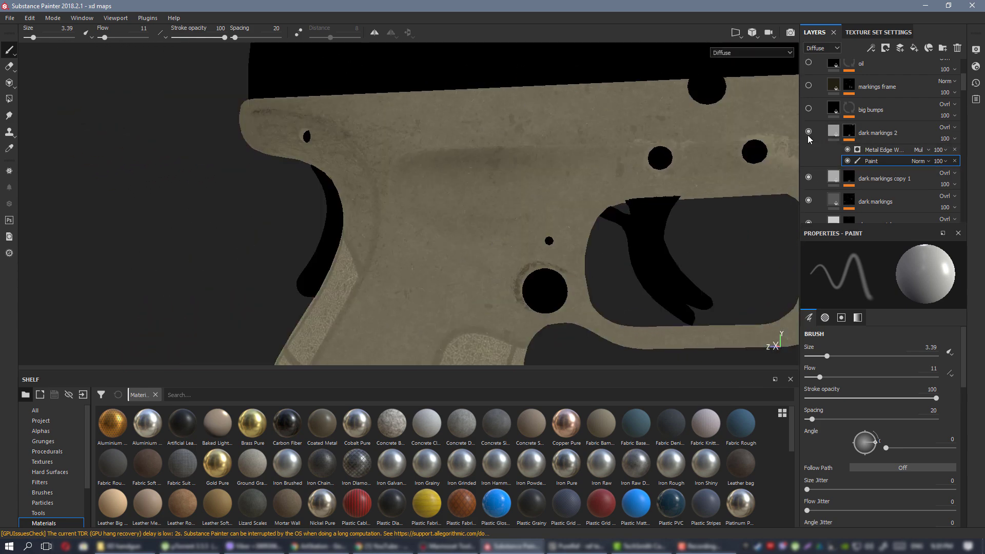
Hide the dark markings 2 layer and select the Paint effect in the dark markings copy 1 mask.
{"action": "left_click", "coordinate": [808, 177]}
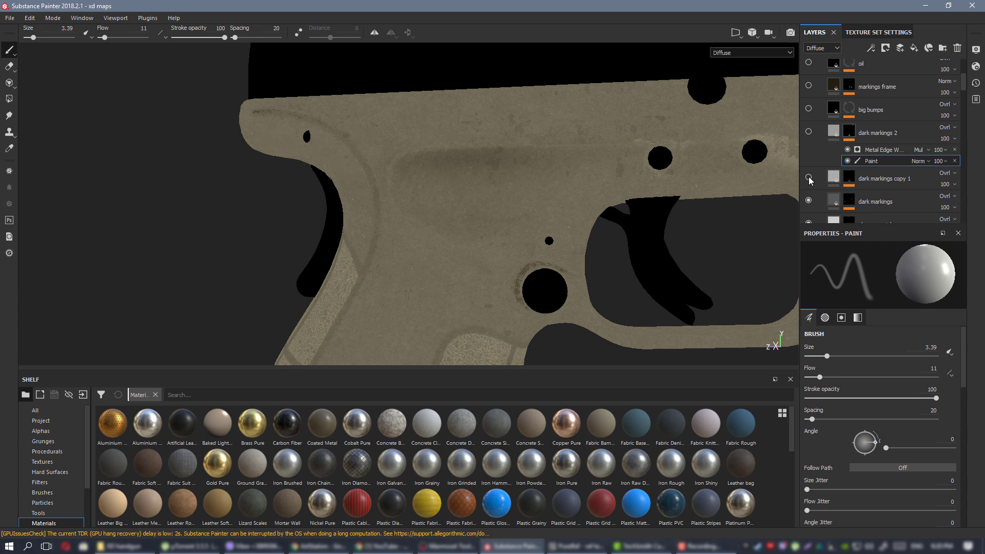
{"action": "right_click_drag", "start_coordinate": [550, 107], "coordinate": [629, 123], "text": "alt"}
{"action": "left_click", "coordinate": [852, 179]}
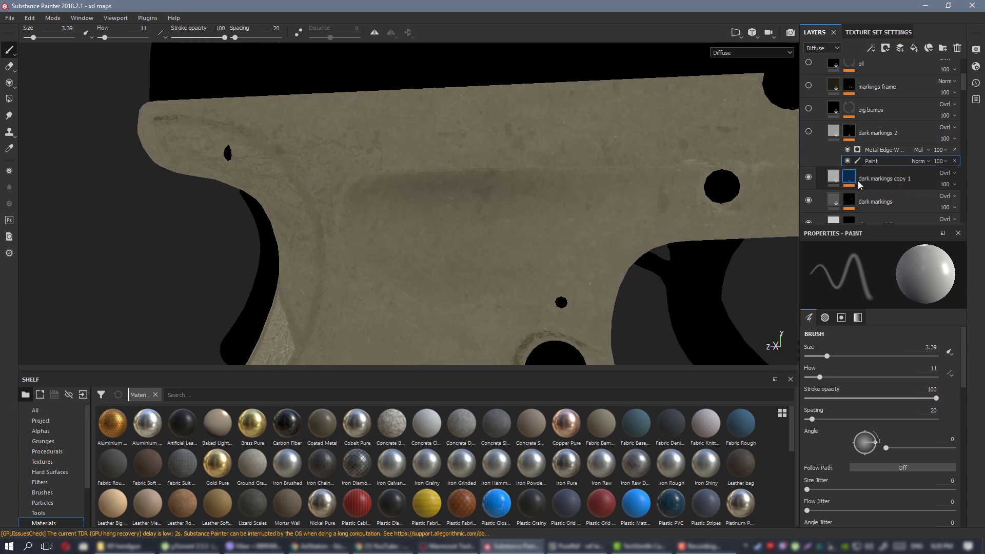
{"action": "left_click", "coordinate": [872, 205]}
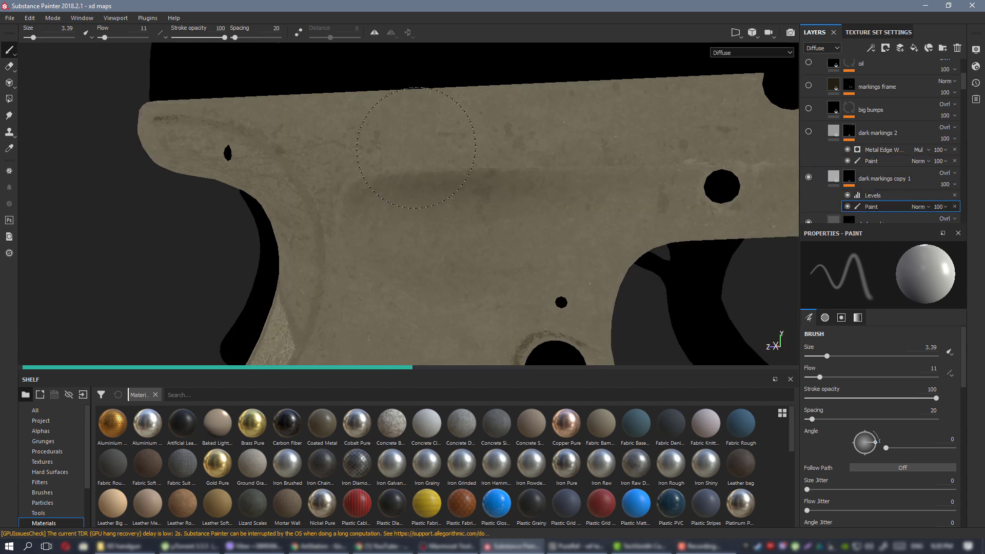
Examine the remaining dark markings on the opposite side of the frame, from the rear grip curve to the trigger guard.
{"action": "left_click", "coordinate": [518, 162]}
{"action": "left_click_drag", "start_coordinate": [519, 163], "coordinate": [924, 177], "text": "alt"}
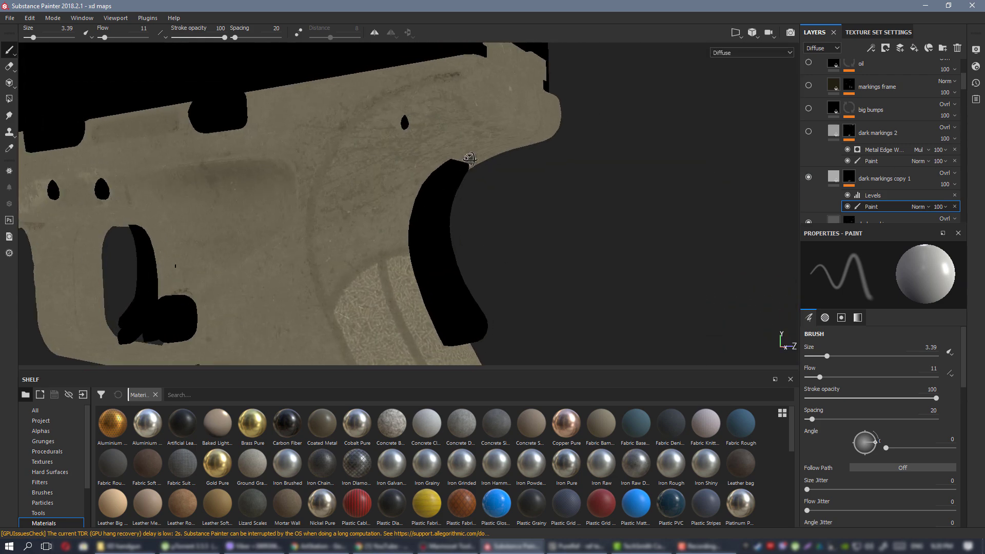
{"action": "left_click_drag", "start_coordinate": [129, 107], "coordinate": [246, 105], "text": "alt"}
{"action": "left_click", "coordinate": [250, 102]}
{"action": "middle_click_drag", "start_coordinate": [287, 115], "coordinate": [400, 146], "text": "alt"}
{"action": "right_click_drag", "start_coordinate": [407, 149], "coordinate": [230, 143], "text": "alt"}
{"action": "middle_click_drag", "start_coordinate": [231, 143], "coordinate": [425, 176], "text": "alt"}
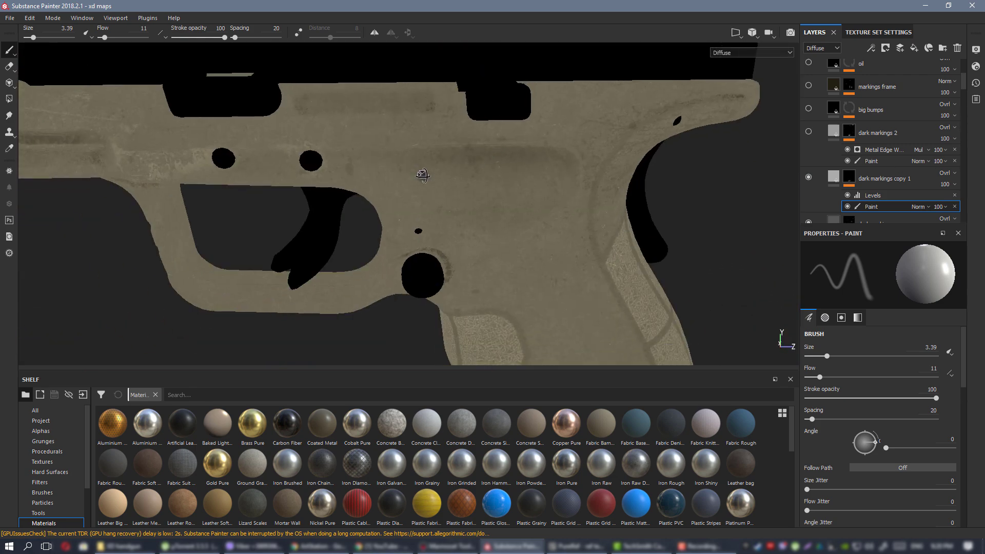
{"action": "right_click_drag", "start_coordinate": [444, 153], "coordinate": [277, 159], "text": "alt"}
{"action": "middle_click_drag", "start_coordinate": [475, 185], "coordinate": [385, 108], "text": "alt"}
{"action": "right_click_drag", "start_coordinate": [385, 108], "coordinate": [446, 183], "text": "alt"}
{"action": "left_click_drag", "start_coordinate": [447, 183], "coordinate": [333, 149], "text": "alt"}
{"action": "middle_click_drag", "start_coordinate": [333, 148], "coordinate": [513, 200], "text": "alt"}
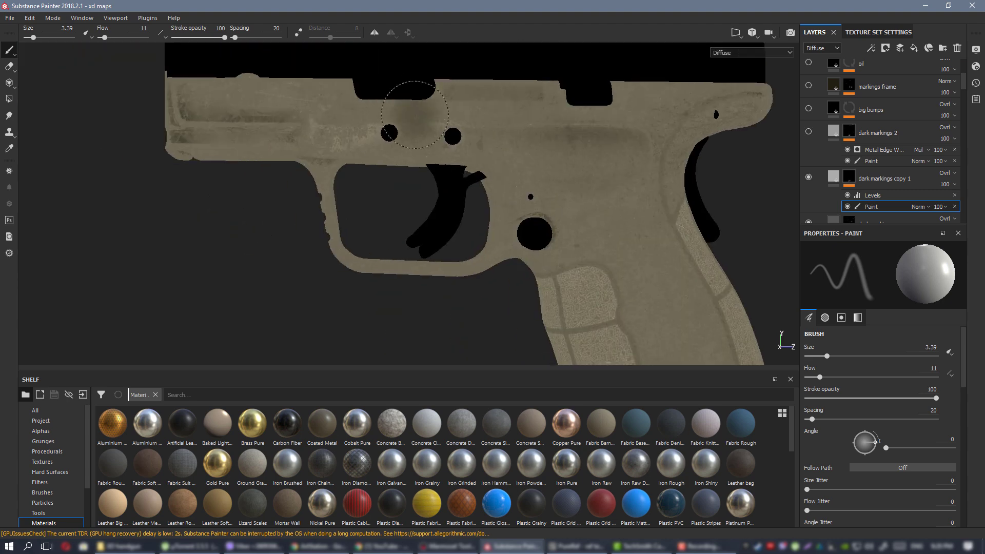
{"action": "right_click_drag", "start_coordinate": [411, 128], "coordinate": [508, 159], "text": "alt"}
{"action": "mouse_move", "coordinate": [508, 159]}
{"action": "left_mouse_down", "text": "alt"}
{"action": "mouse_move", "coordinate": [489, 151]}
{"action": "mouse_move", "coordinate": [497, 173]}
{"action": "left_mouse_up", "text": "alt"}
Show the dark markings 2, big bumps, markings frame and oil layers again, leaving gloss overlay hidden.
{"action": "scroll", "coordinate": [851, 160], "scroll_direction": "up", "scroll_amount": 1}
{"action": "scroll", "coordinate": [851, 160], "scroll_direction": "down", "scroll_amount": 3}
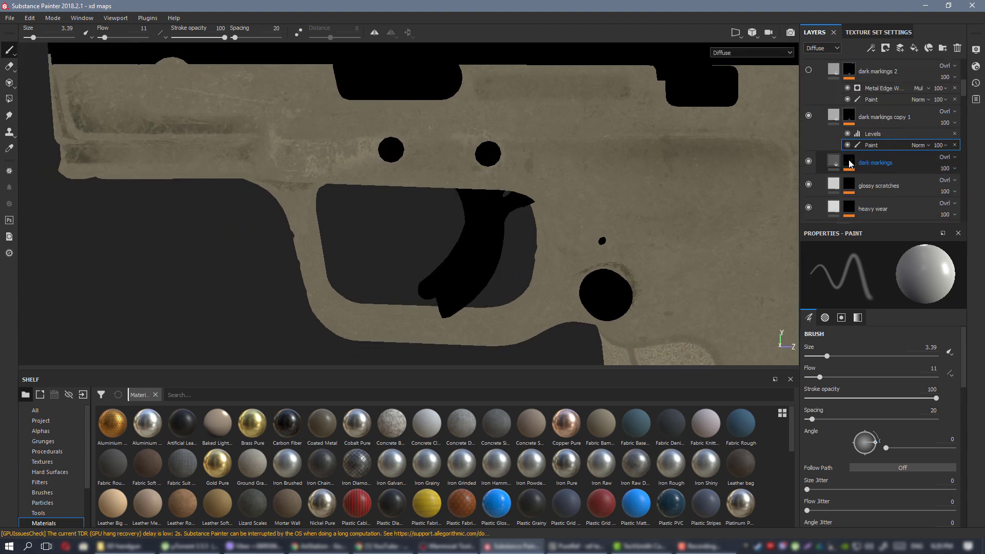
{"action": "scroll", "coordinate": [838, 175], "scroll_direction": "down", "scroll_amount": 1}
{"action": "scroll", "coordinate": [821, 154], "scroll_direction": "up", "scroll_amount": 4}
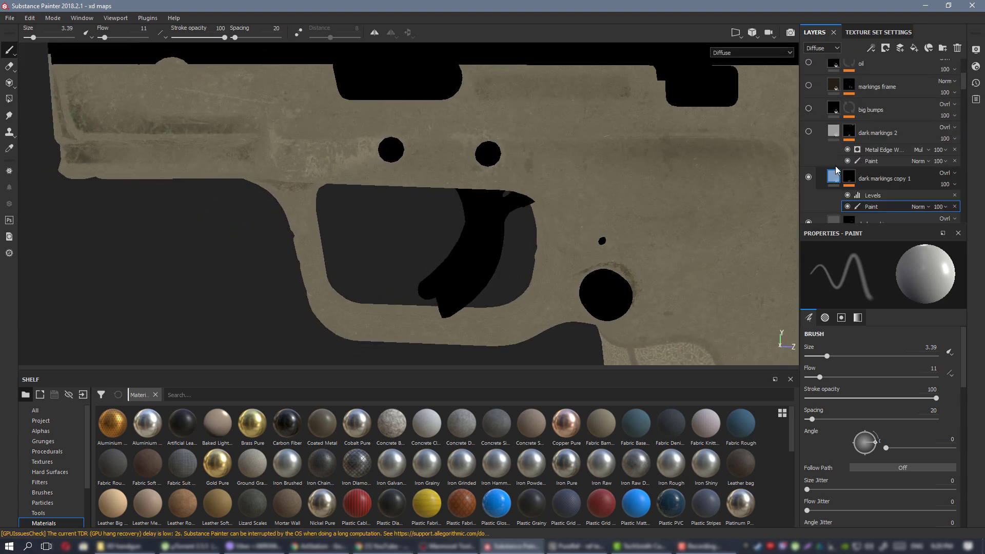
{"action": "left_click", "coordinate": [808, 109]}
{"action": "scroll", "coordinate": [808, 112], "scroll_direction": "up", "scroll_amount": 1}
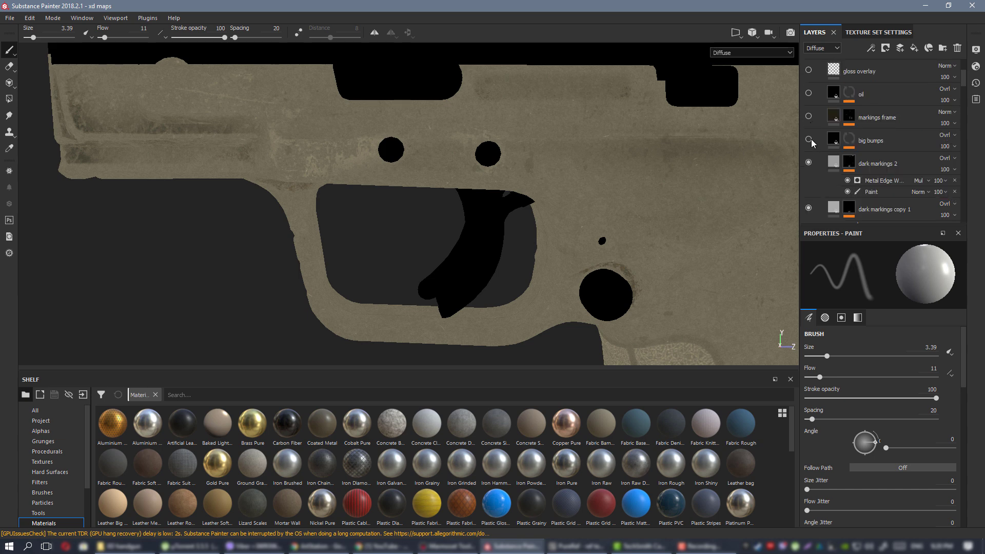
{"action": "left_click", "coordinate": [808, 93]}
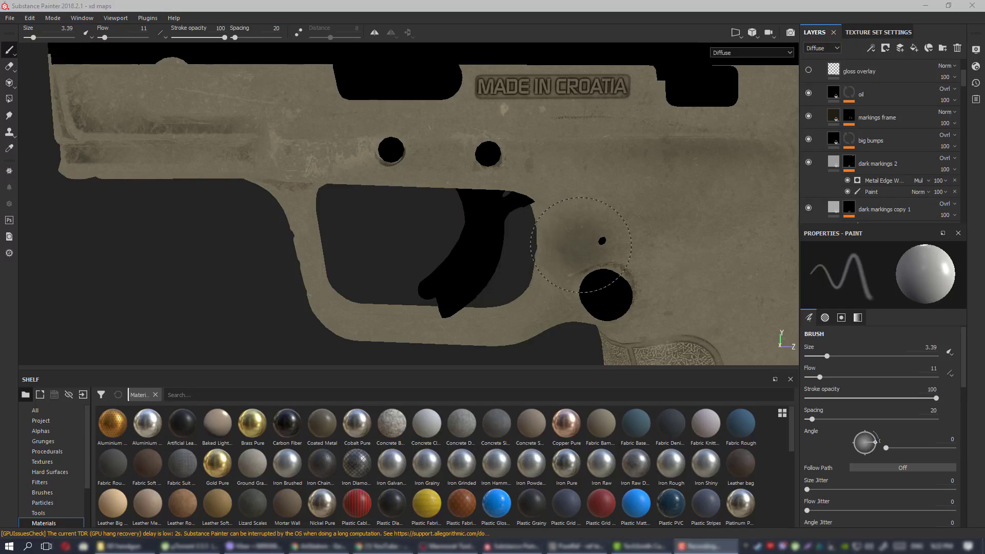
Show the dirt markings stronger, dirt markings, color var copy 1, color gradient and color var layers.
{"action": "middle_click_drag", "start_coordinate": [627, 264], "coordinate": [564, 258], "text": "alt"}
{"action": "left_click_drag", "start_coordinate": [614, 224], "coordinate": [605, 239], "text": "alt"}
{"action": "middle_click_drag", "start_coordinate": [605, 240], "coordinate": [603, 250], "text": "alt"}
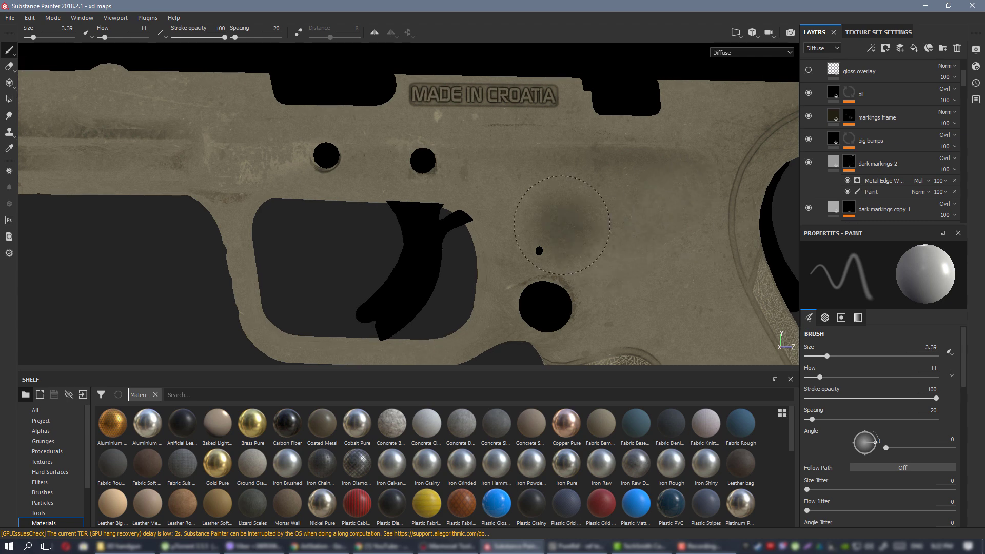
{"action": "scroll", "coordinate": [839, 108], "scroll_direction": "down", "scroll_amount": 5}
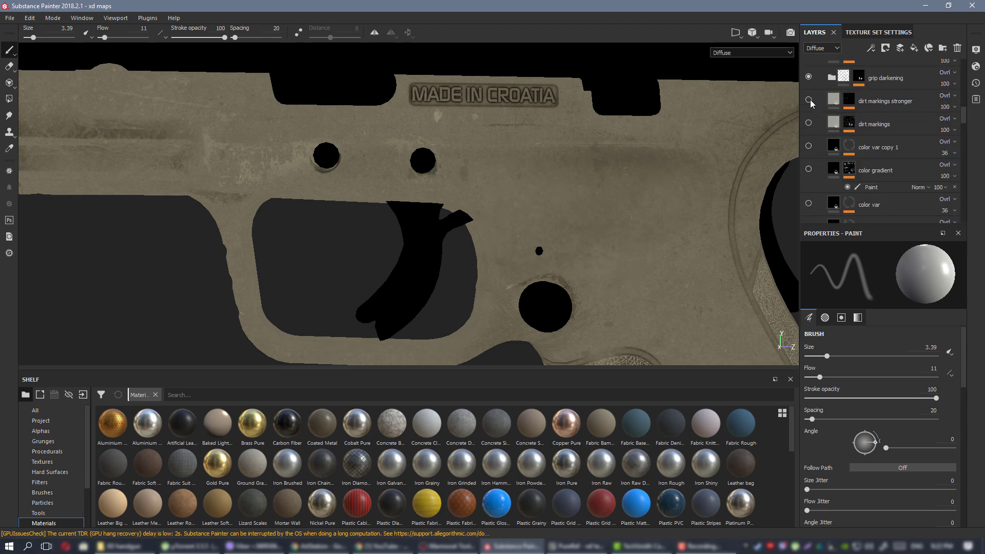
{"action": "left_click", "coordinate": [808, 146]}
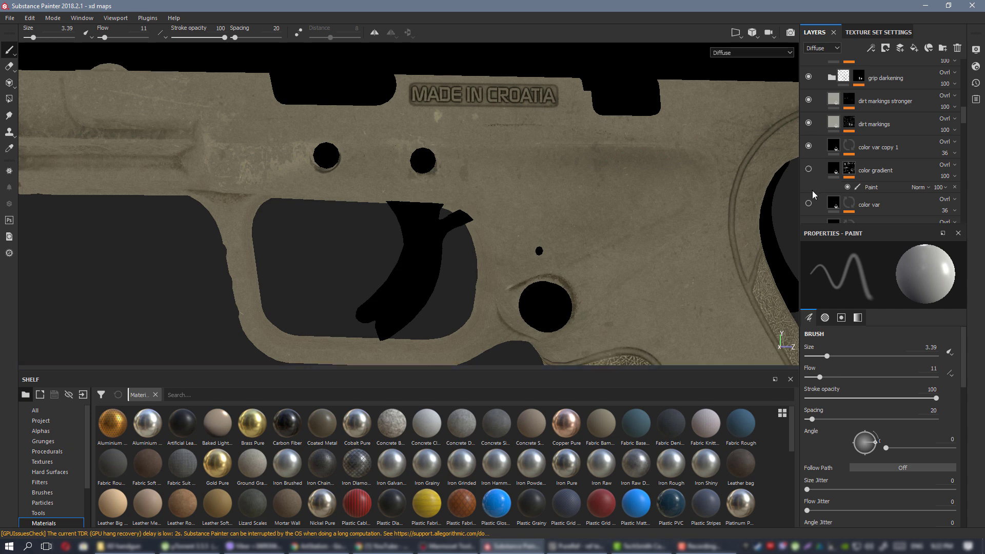
{"action": "left_click", "coordinate": [809, 204]}
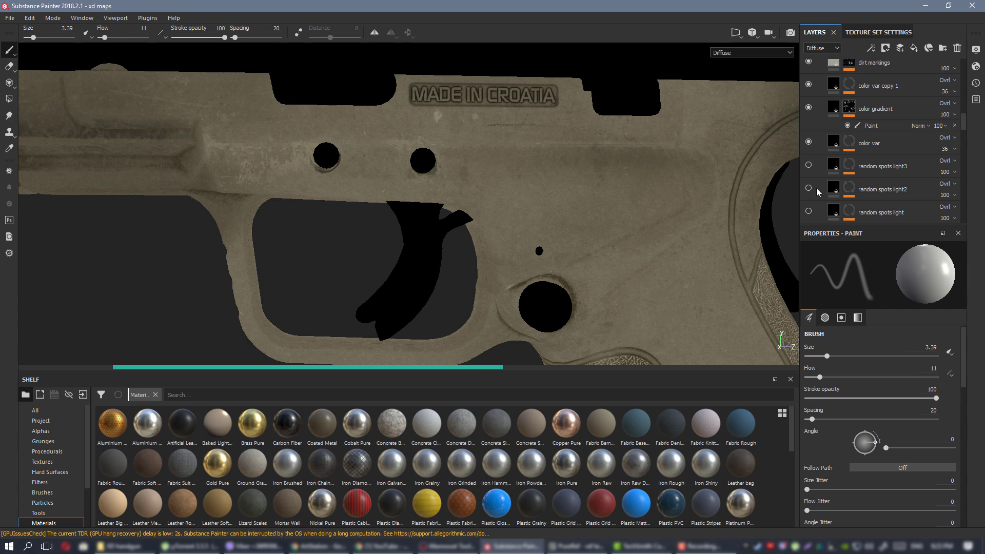
Show the random spots light3 and random spots light2 layers, and select the Paint effect in the color var mask.
{"action": "left_click", "coordinate": [809, 143]}
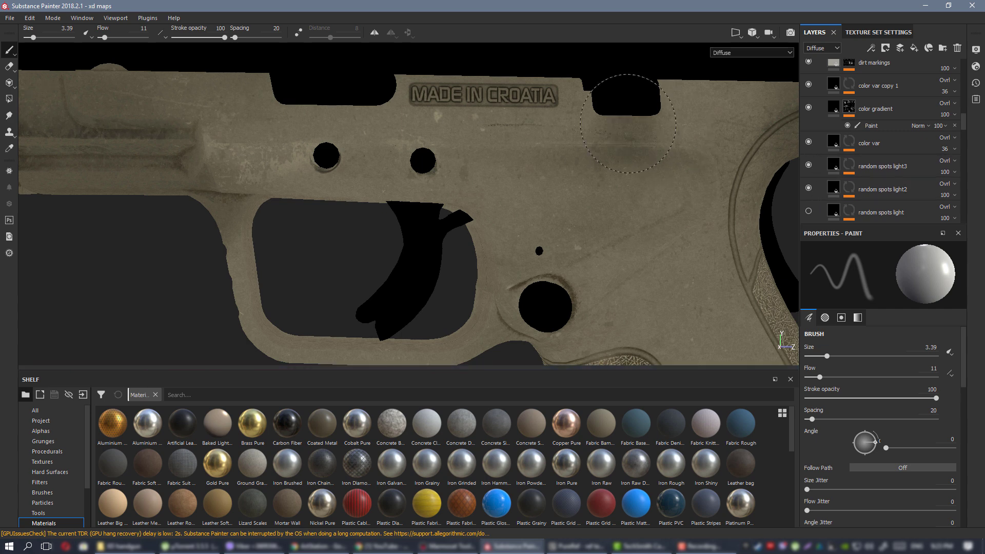
{"action": "middle_click_drag", "start_coordinate": [630, 132], "coordinate": [513, 167], "text": "alt"}
{"action": "right_click_drag", "start_coordinate": [513, 167], "coordinate": [506, 171], "text": "alt"}
{"action": "mouse_move", "coordinate": [506, 171]}
{"action": "left_mouse_down", "text": "alt"}
{"action": "mouse_move", "coordinate": [516, 171]}
{"action": "mouse_move", "coordinate": [465, 176]}
{"action": "mouse_move", "coordinate": [471, 194]}
{"action": "left_mouse_up", "text": "alt"}
{"action": "left_click", "coordinate": [849, 144]}
{"action": "left_click", "coordinate": [877, 160]}
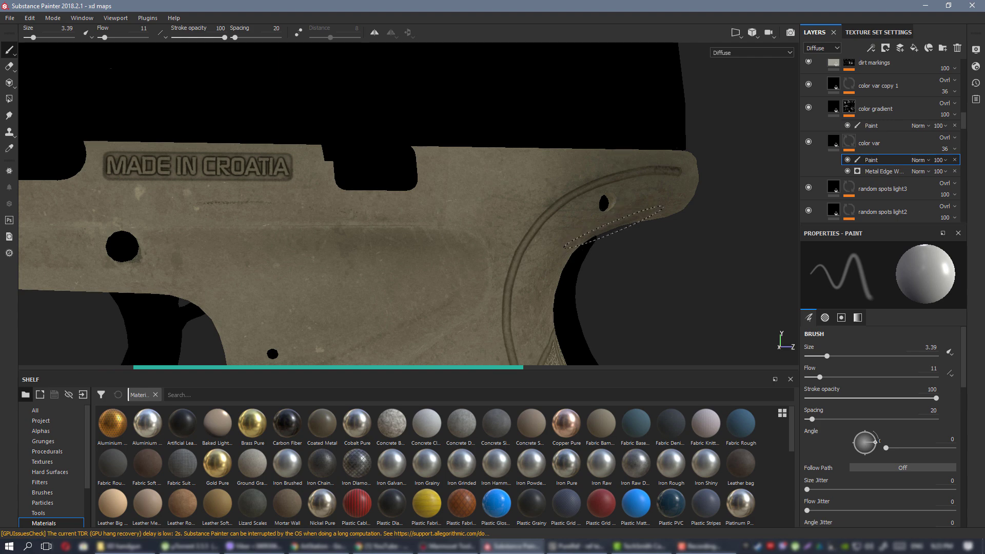
{"action": "right_click_drag", "start_coordinate": [614, 227], "coordinate": [378, 186], "text": "alt"}
{"action": "middle_click_drag", "start_coordinate": [378, 187], "coordinate": [426, 63], "text": "alt"}
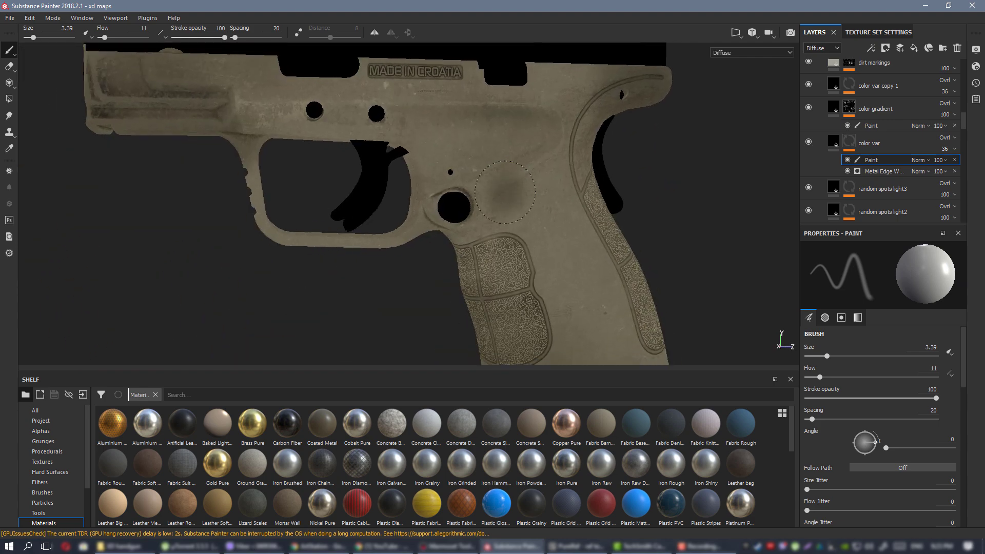
{"action": "middle_click_drag", "start_coordinate": [506, 193], "coordinate": [505, 218], "text": "alt"}
Show the random spots light, wear edges mag, wear edges and slight dust layers.
{"action": "scroll", "coordinate": [892, 142], "scroll_direction": "down", "scroll_amount": 2}
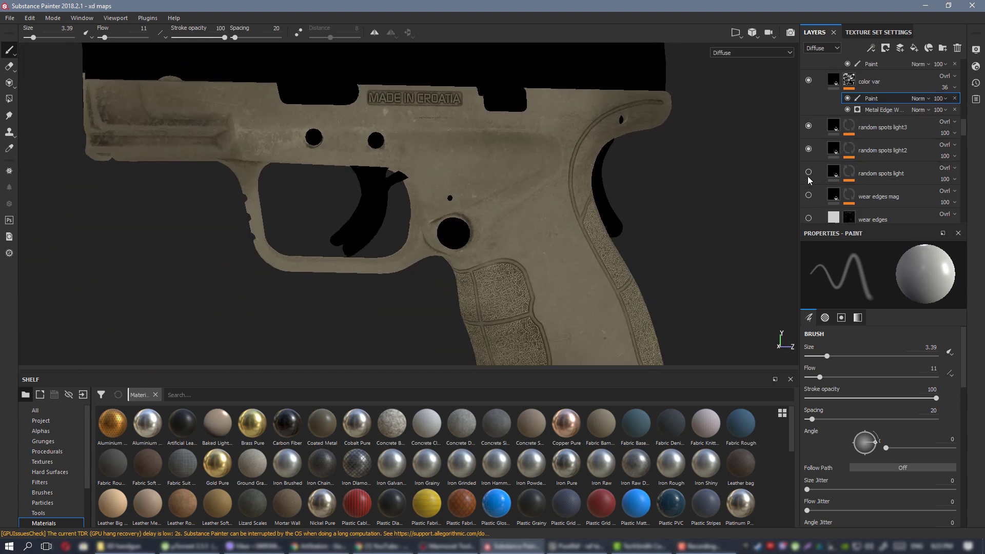
{"action": "scroll", "coordinate": [815, 208], "scroll_direction": "down", "scroll_amount": 3}
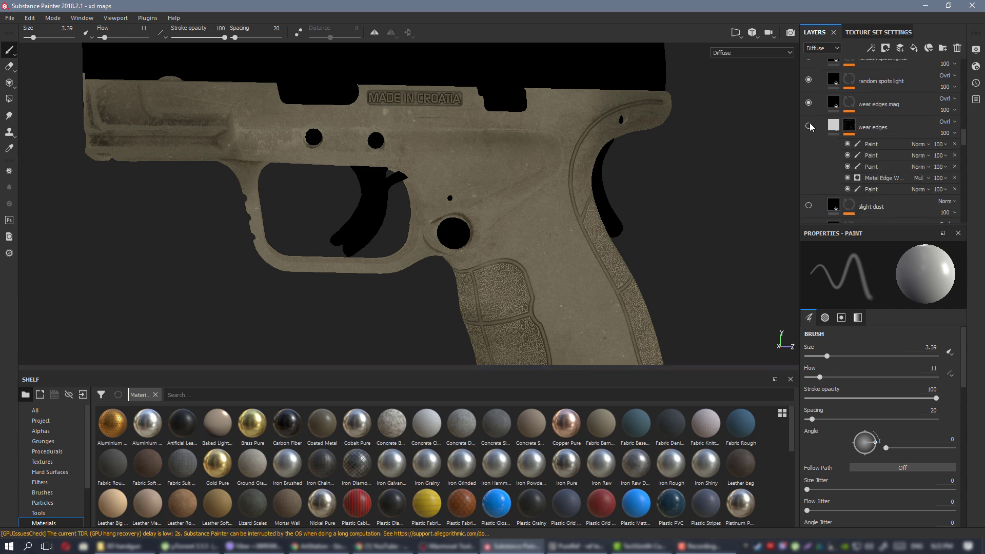
{"action": "left_click", "coordinate": [809, 206]}
{"action": "scroll", "coordinate": [811, 149], "scroll_direction": "down", "scroll_amount": 3}
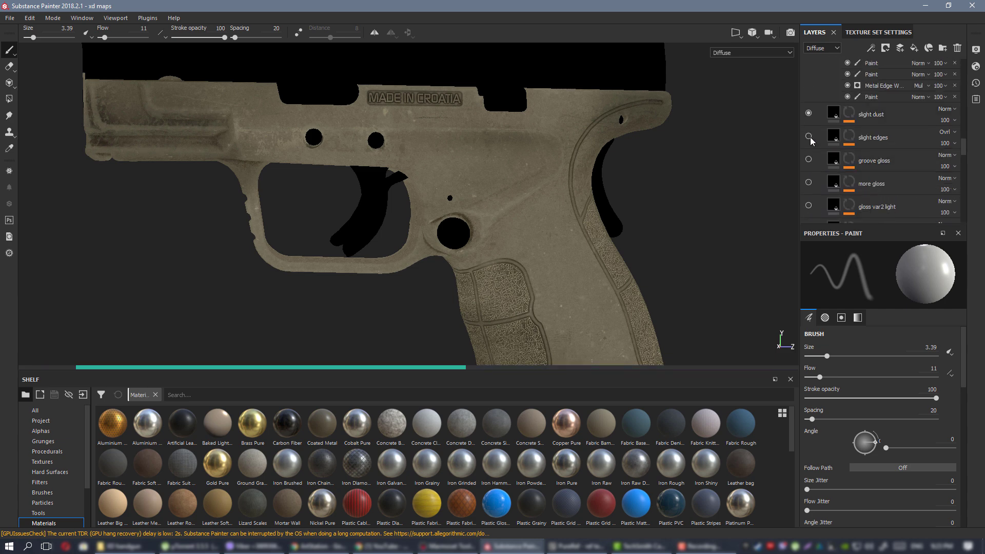
Show the slight edges, groove gloss, more gloss, gloss var2 light, gloss var2 copy 1 and gloss var2 layers.
{"action": "left_click", "coordinate": [809, 160]}
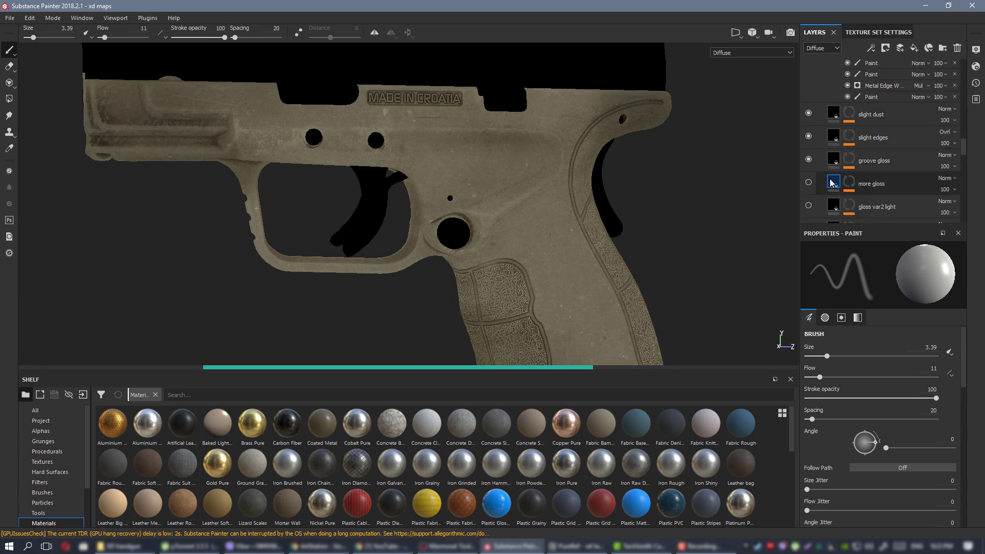
{"action": "left_click", "coordinate": [809, 206]}
{"action": "scroll", "coordinate": [811, 195], "scroll_direction": "down", "scroll_amount": 3}
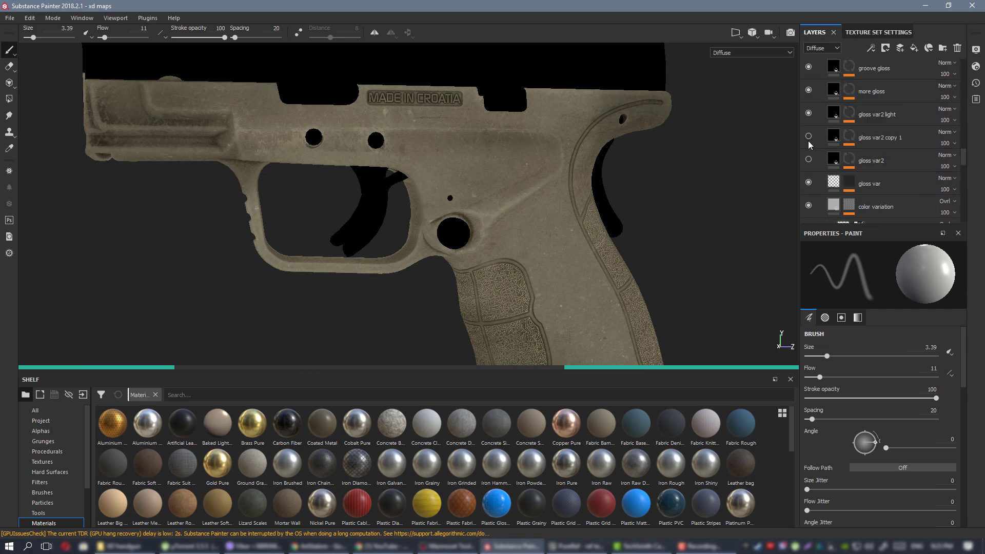
{"action": "left_click", "coordinate": [809, 160]}
Review the layer stack from the decals and plastic markings up to the plastic folder for layers still hidden.
{"action": "scroll", "coordinate": [821, 154], "scroll_direction": "down", "scroll_amount": 5}
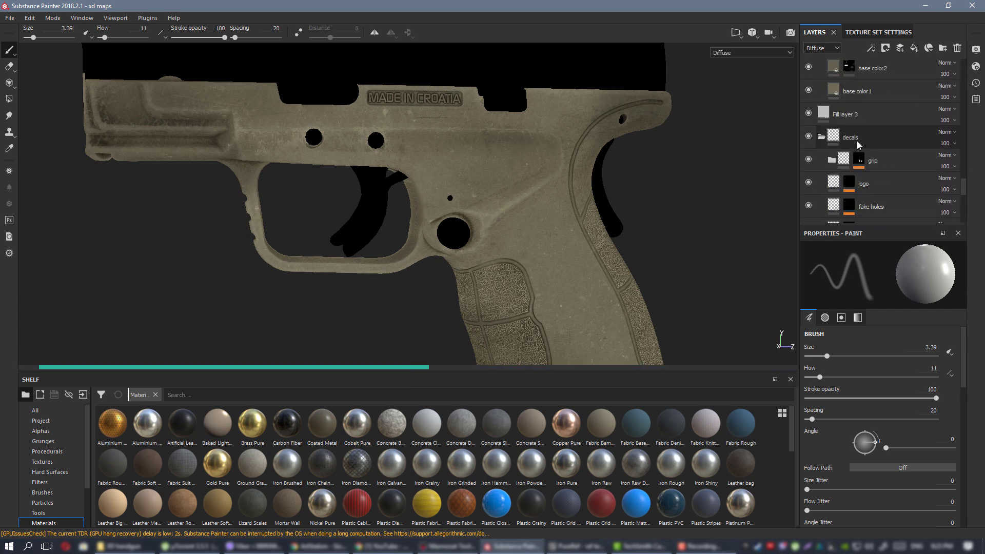
{"action": "scroll", "coordinate": [857, 146], "scroll_direction": "up", "scroll_amount": 5}
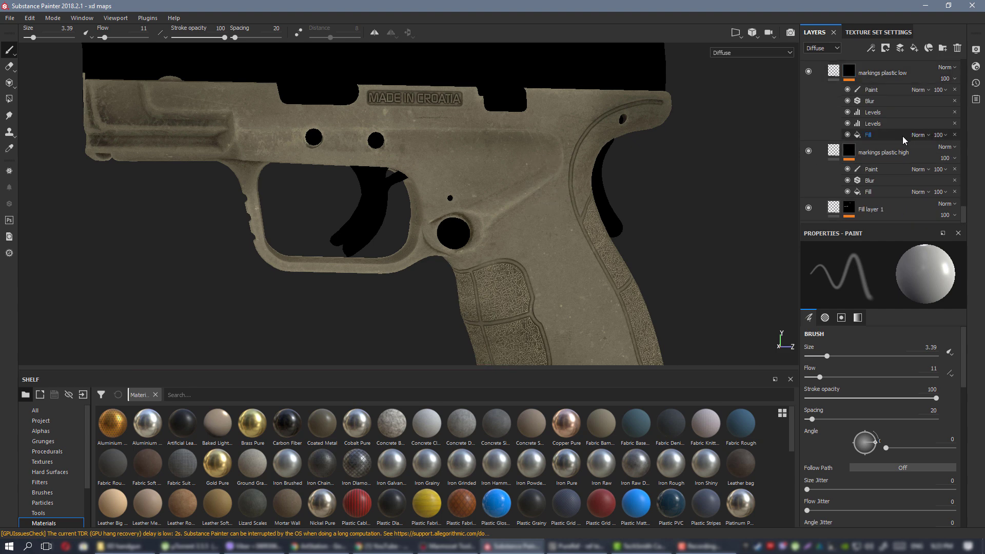
{"action": "scroll", "coordinate": [885, 145], "scroll_direction": "up", "scroll_amount": 5}
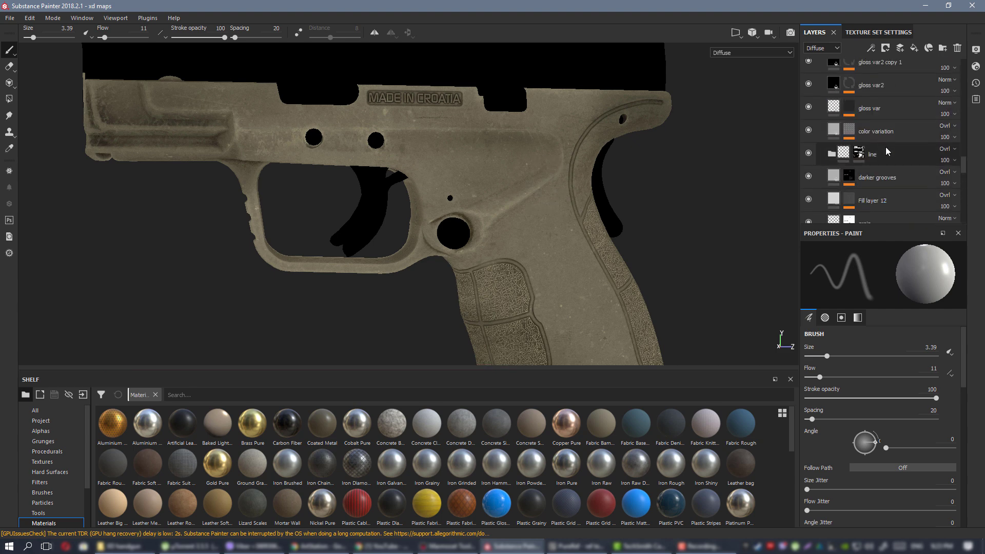
{"action": "scroll", "coordinate": [887, 151], "scroll_direction": "up", "scroll_amount": 5}
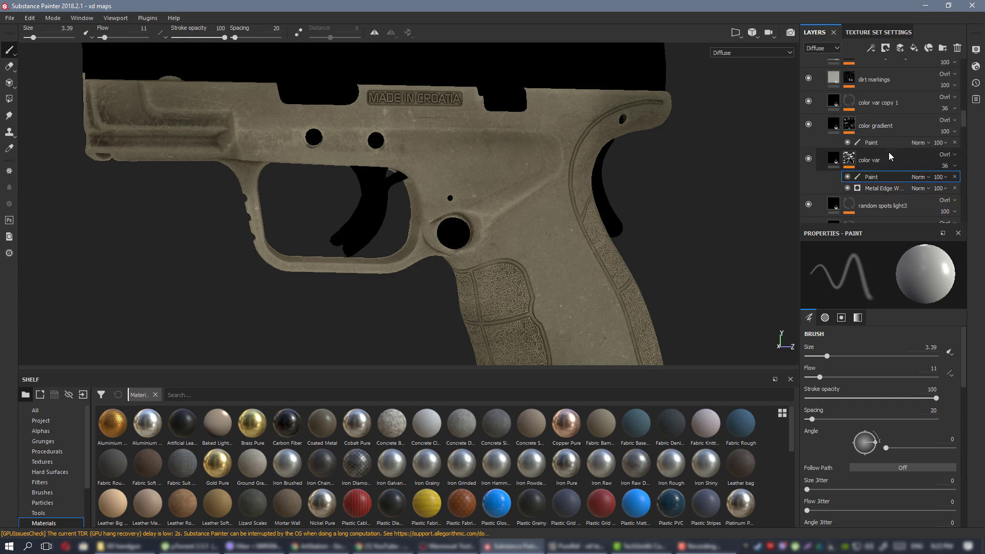
{"action": "scroll", "coordinate": [889, 151], "scroll_direction": "up", "scroll_amount": 5}
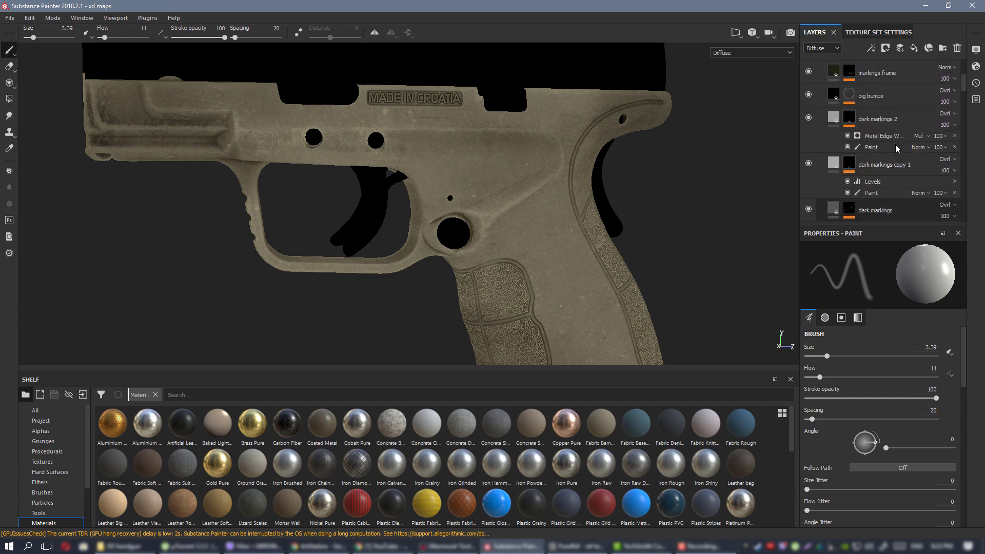
{"action": "scroll", "coordinate": [894, 140], "scroll_direction": "up", "scroll_amount": 3}
{"action": "scroll", "coordinate": [445, 175], "scroll_direction": "down", "scroll_amount": 3}
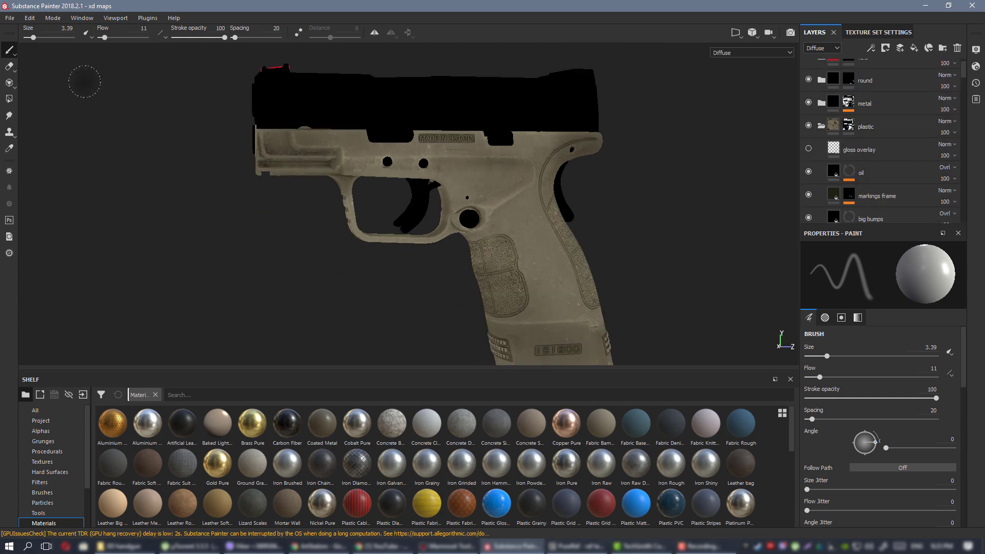
Switch the viewport from the Diffuse channel to the full Material view and inspect the pistol's frame from the side.
{"action": "left_click_drag", "start_coordinate": [445, 175], "coordinate": [411, 135], "text": "alt"}
{"action": "key", "text": "m"}
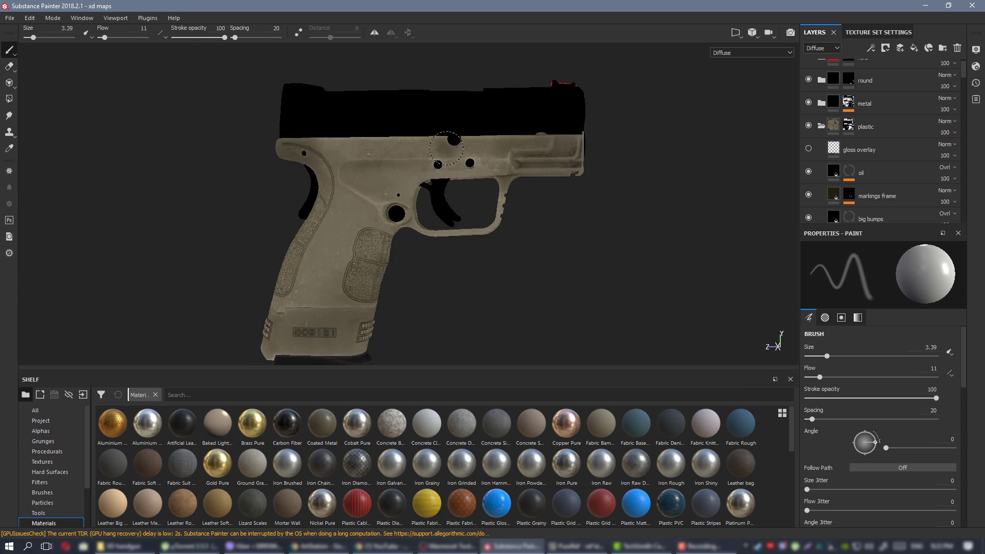
{"action": "scroll", "coordinate": [447, 149], "scroll_direction": "up", "scroll_amount": 2}
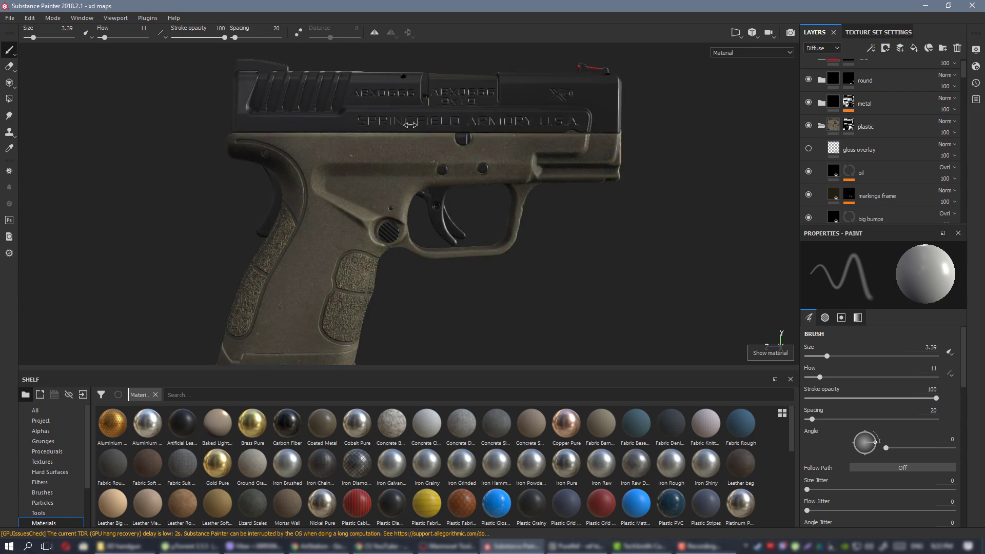
{"action": "middle_click_drag", "start_coordinate": [580, 180], "coordinate": [625, 148], "text": "alt"}
{"action": "left_click_drag", "start_coordinate": [625, 148], "coordinate": [672, 157], "text": "alt"}
{"action": "right_click_drag", "start_coordinate": [672, 156], "coordinate": [770, 156], "text": "alt"}
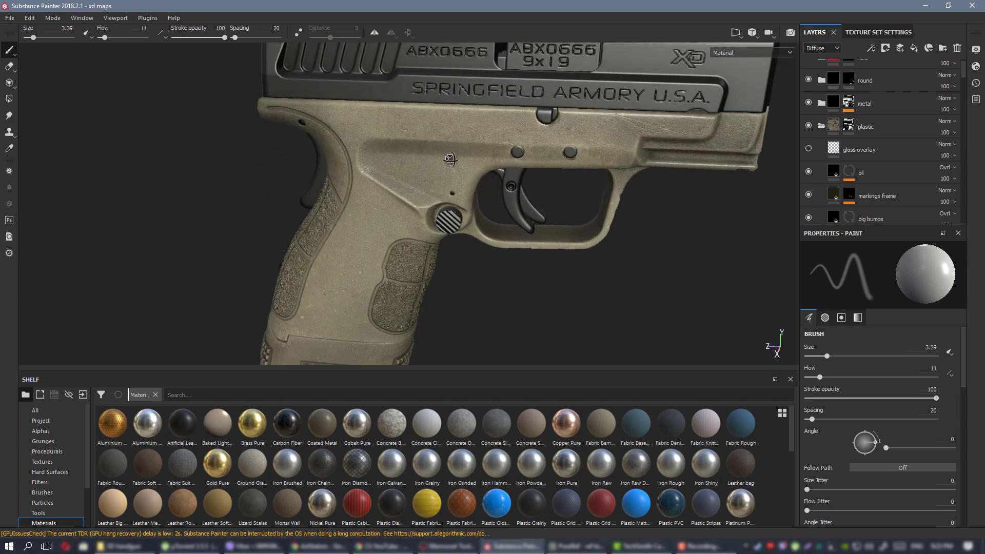
Turn the pistol to its opposite side and switch the viewport from Material to the Diffuse channel.
{"action": "left_click_drag", "start_coordinate": [769, 157], "coordinate": [949, 167], "text": "alt"}
{"action": "middle_click_drag", "start_coordinate": [390, 132], "coordinate": [482, 118], "text": "alt"}
{"action": "right_click_drag", "start_coordinate": [481, 118], "coordinate": [205, 102], "text": "shift"}
{"action": "left_click_drag", "start_coordinate": [205, 102], "coordinate": [226, 108], "text": "alt"}
{"action": "right_click_drag", "start_coordinate": [226, 108], "coordinate": [287, 110], "text": "alt"}
{"action": "key", "text": "c"}
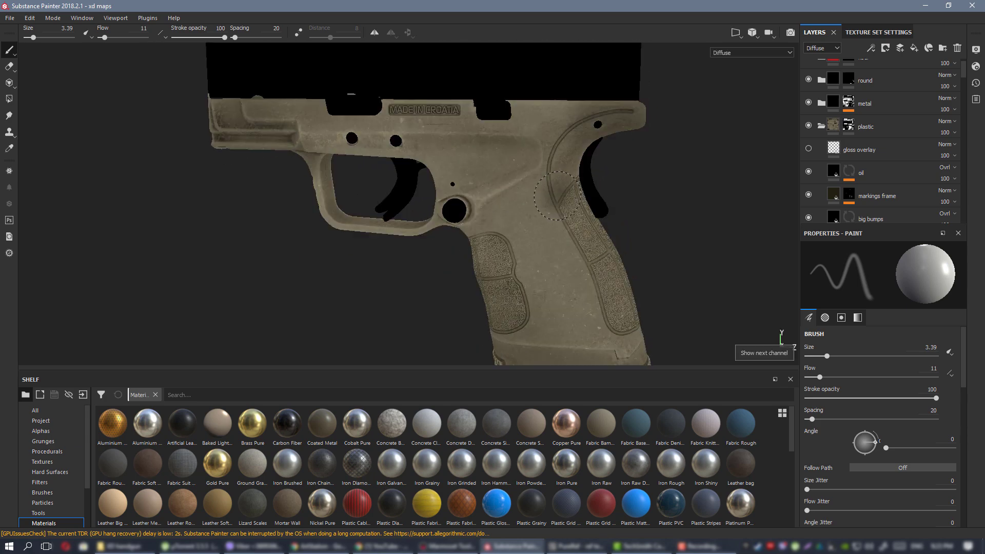
Examine the diffuse color variation, spots and edge wear up close on the frame, trigger guard and textured grip.
{"action": "middle_click_drag", "start_coordinate": [287, 111], "coordinate": [267, 93], "text": "alt"}
{"action": "middle_click_drag", "start_coordinate": [334, 78], "coordinate": [310, 57], "text": "alt"}
{"action": "right_click_drag", "start_coordinate": [309, 58], "coordinate": [558, 252], "text": "alt"}
{"action": "mouse_move", "coordinate": [483, 205]}
{"action": "left_mouse_down", "text": "alt"}
{"action": "mouse_move", "coordinate": [534, 194]}
{"action": "mouse_move", "coordinate": [502, 180]}
{"action": "left_mouse_up", "text": "alt"}
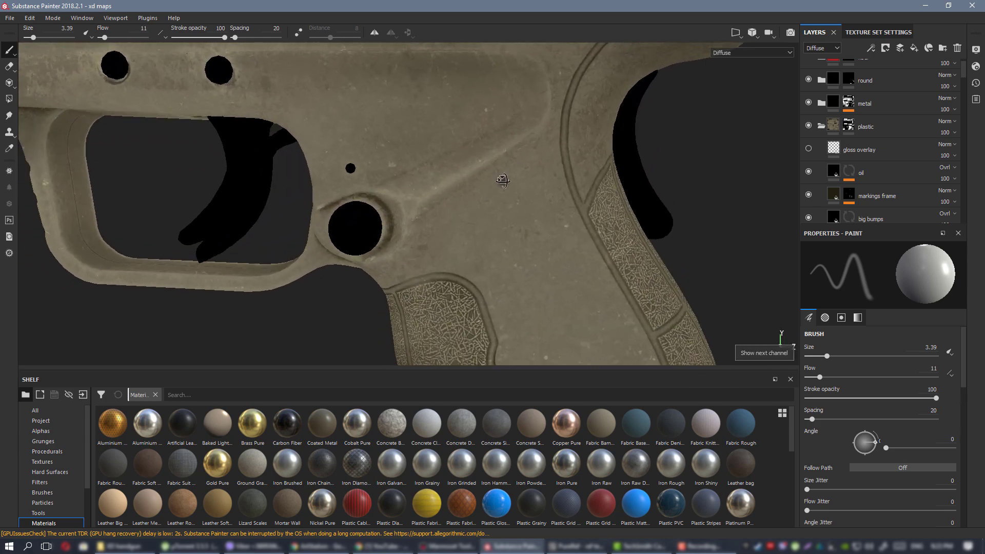
{"action": "right_click_drag", "start_coordinate": [501, 180], "coordinate": [432, 168], "text": "alt"}
{"action": "middle_click_drag", "start_coordinate": [433, 167], "coordinate": [452, 181], "text": "alt"}
{"action": "left_click_drag", "start_coordinate": [452, 181], "coordinate": [538, 220], "text": "alt"}
{"action": "right_click_drag", "start_coordinate": [544, 226], "coordinate": [592, 254], "text": "alt"}
{"action": "middle_click_drag", "start_coordinate": [592, 254], "coordinate": [435, 173], "text": "alt"}
{"action": "right_click_drag", "start_coordinate": [464, 201], "coordinate": [521, 235], "text": "alt"}
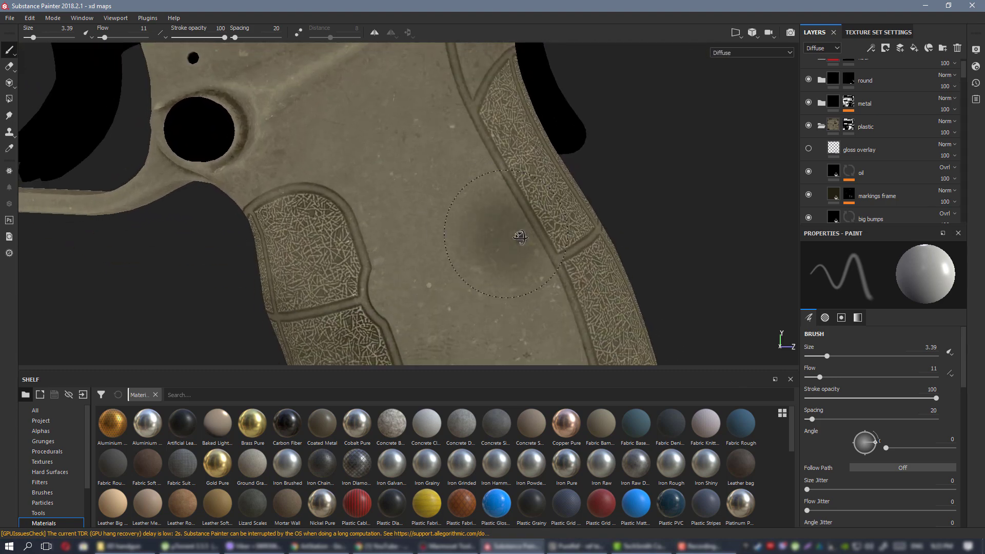
{"action": "left_click_drag", "start_coordinate": [521, 235], "coordinate": [531, 266], "text": "alt"}
{"action": "right_click_drag", "start_coordinate": [531, 266], "coordinate": [297, 112], "text": "alt"}
{"action": "middle_click_drag", "start_coordinate": [296, 112], "coordinate": [428, 227], "text": "alt"}
{"action": "left_click_drag", "start_coordinate": [428, 227], "coordinate": [418, 181], "text": "alt"}
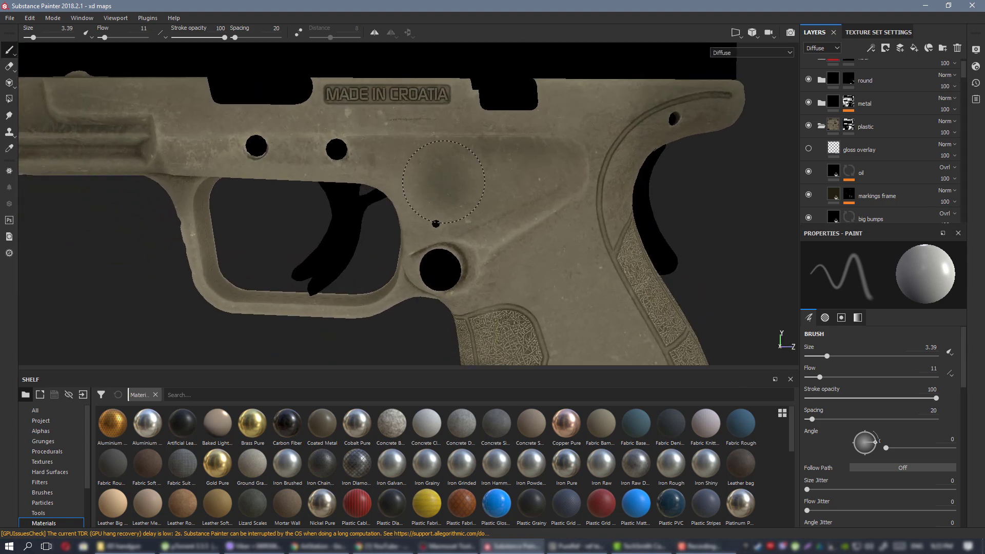
{"action": "middle_click_drag", "start_coordinate": [491, 170], "coordinate": [317, 54], "text": "alt"}
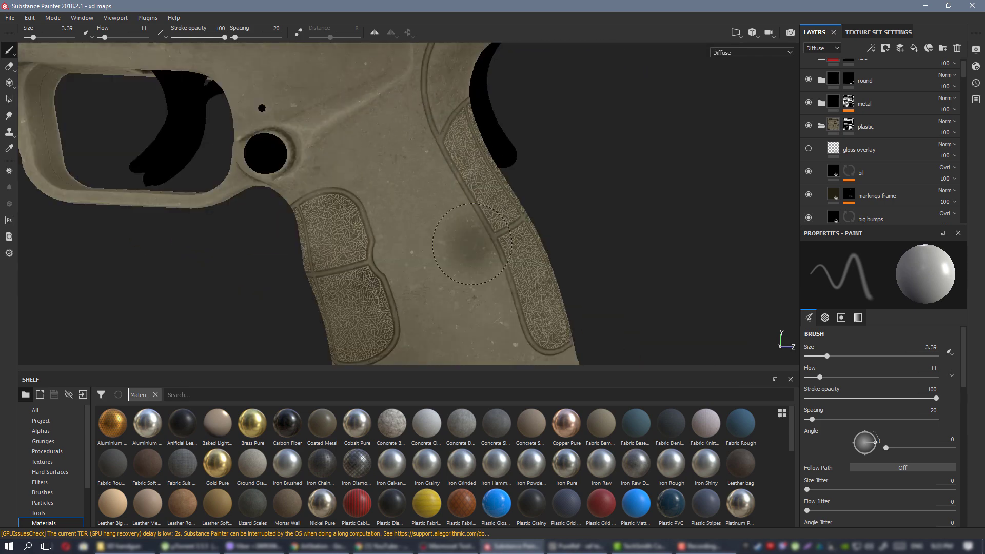
{"action": "middle_click_drag", "start_coordinate": [421, 161], "coordinate": [546, 240], "text": "alt"}
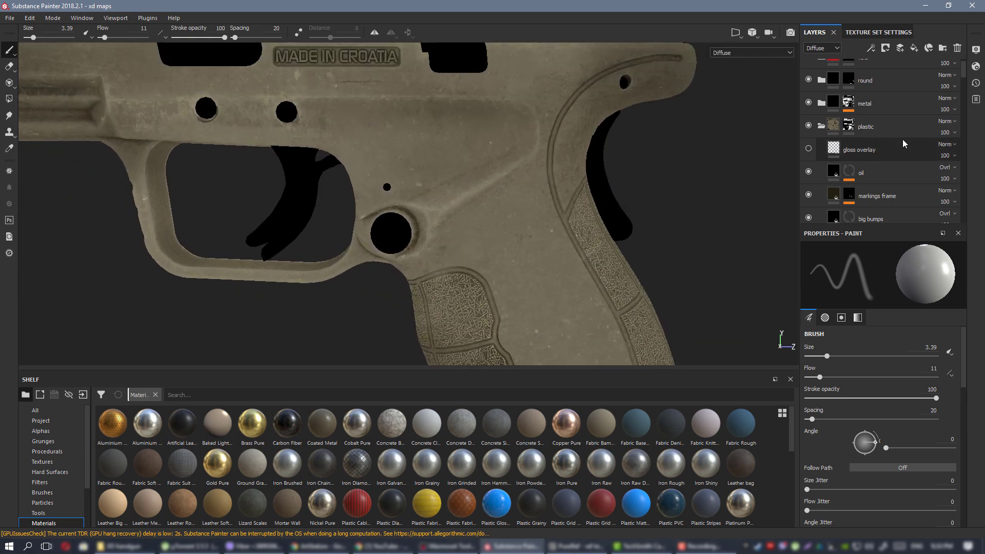
Add a fill layer above the color var layer, give it a black mask and add a fill effect to that mask.
{"action": "scroll", "coordinate": [888, 154], "scroll_direction": "down", "scroll_amount": 5}
{"action": "scroll", "coordinate": [892, 149], "scroll_direction": "down", "scroll_amount": 2}
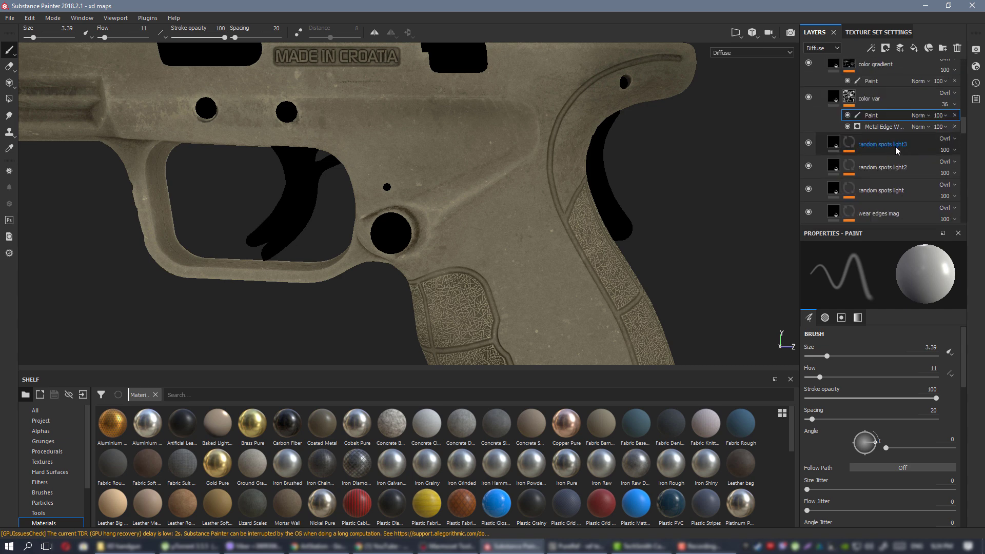
{"action": "left_click", "coordinate": [872, 129]}
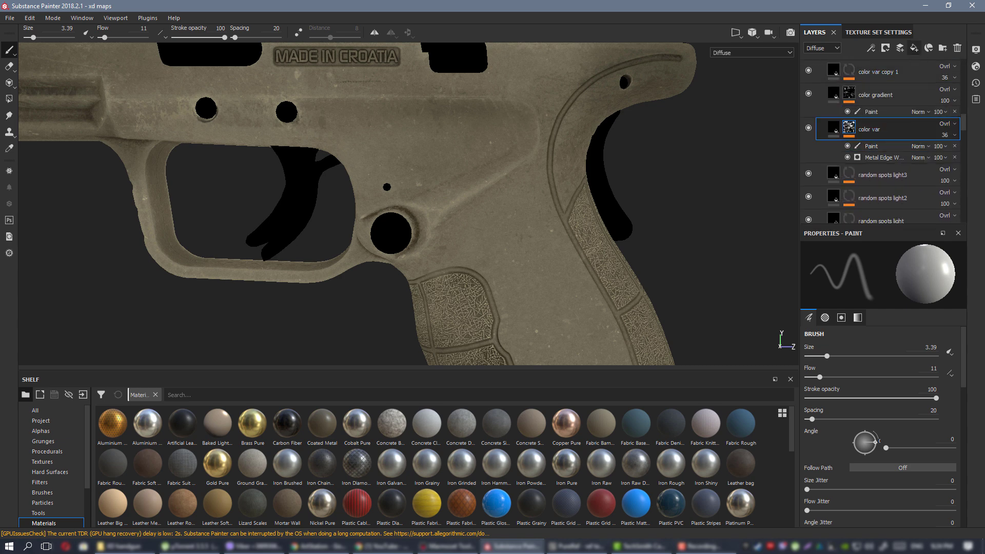
{"action": "left_click", "coordinate": [914, 47]}
{"action": "right_click", "coordinate": [860, 131]}
{"action": "left_click", "coordinate": [881, 145]}
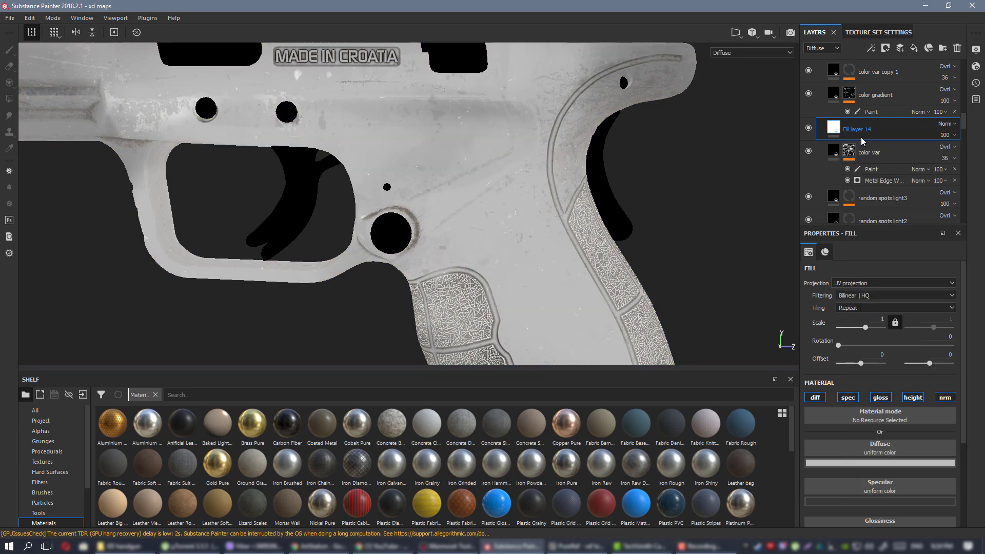
{"action": "right_click", "coordinate": [853, 129]}
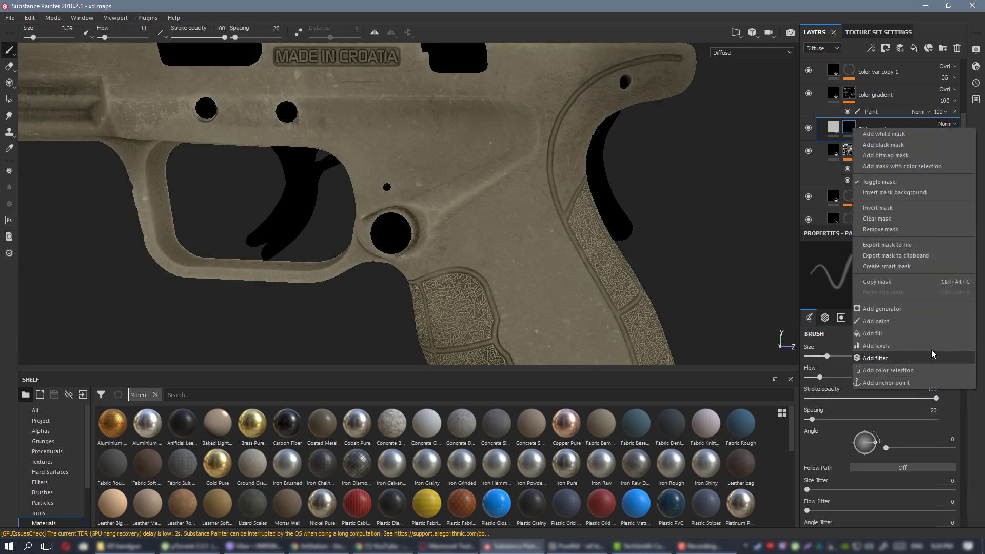
{"action": "left_click", "coordinate": [877, 333]}
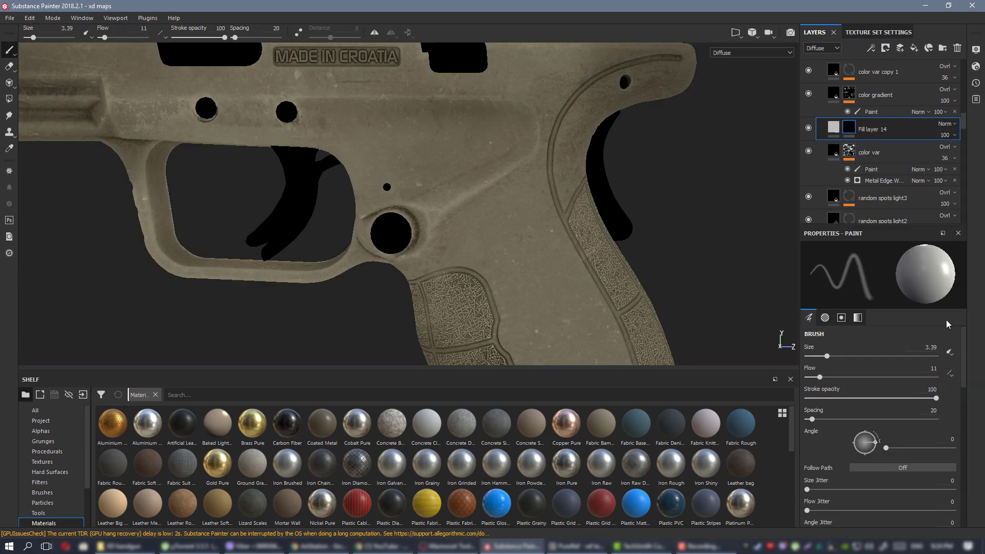
Browse the procedural textures from clouds and dirt through grunge maps, stains and wipes for a suitable mask pattern.
{"action": "left_click", "coordinate": [54, 452]}
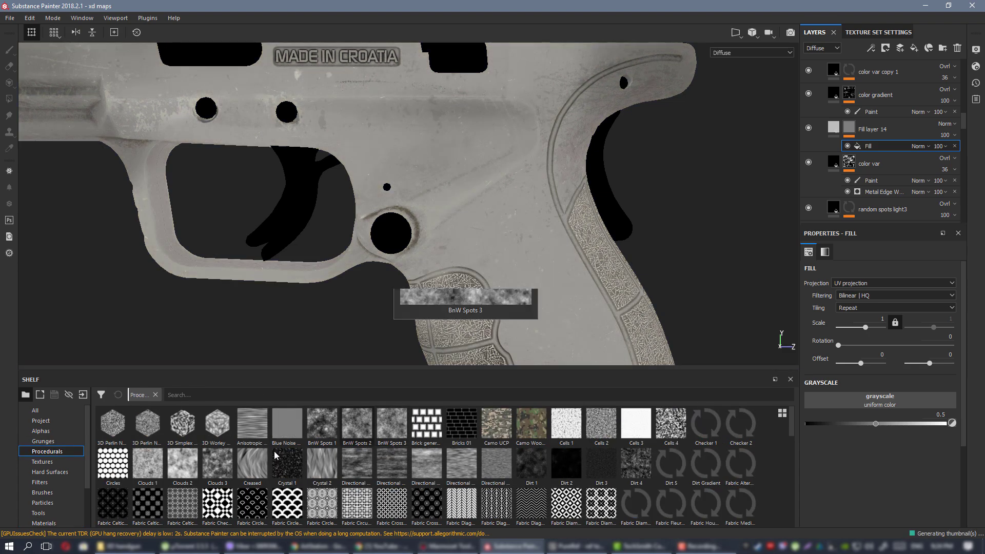
{"action": "mouse_move", "coordinate": [209, 472]}
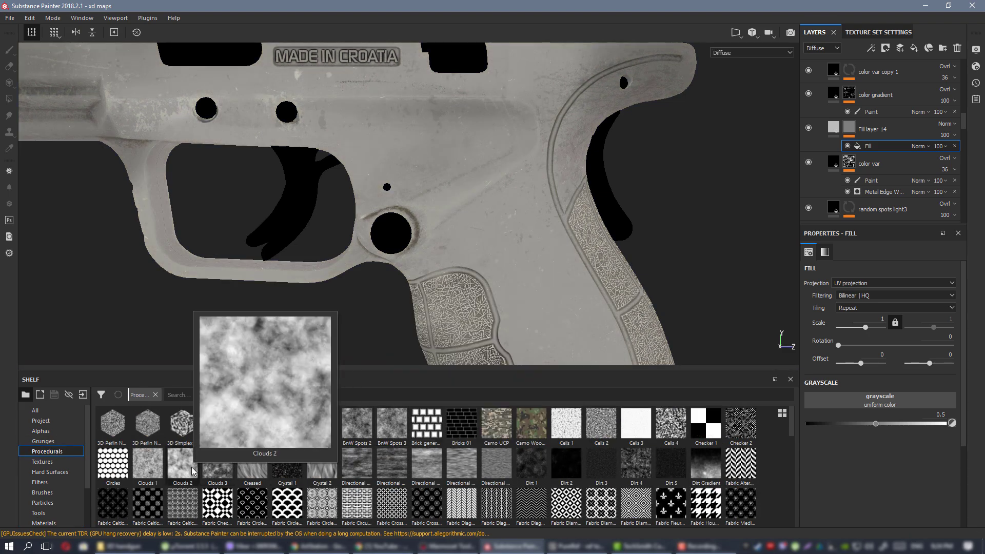
{"action": "scroll", "coordinate": [400, 477], "scroll_direction": "down", "scroll_amount": 3}
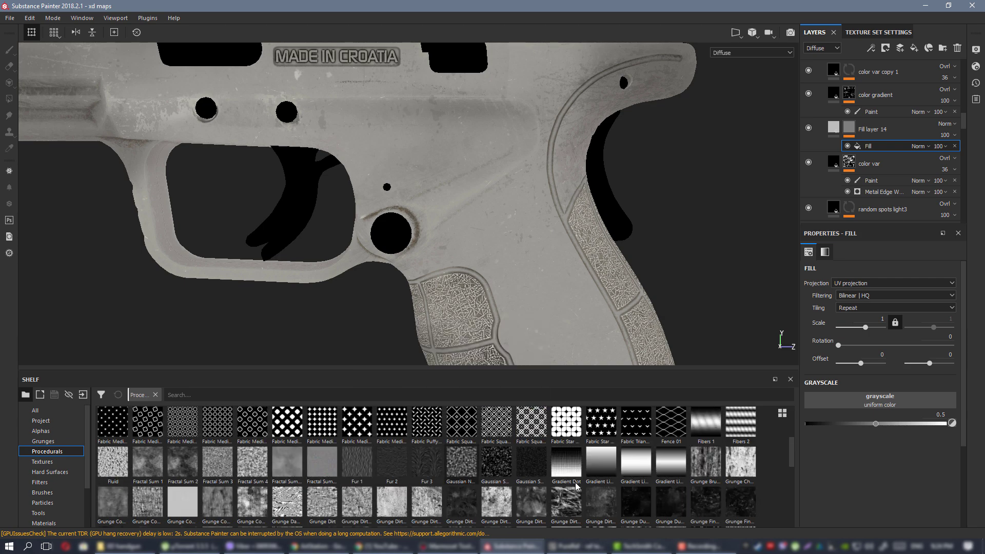
{"action": "mouse_move", "coordinate": [739, 467]}
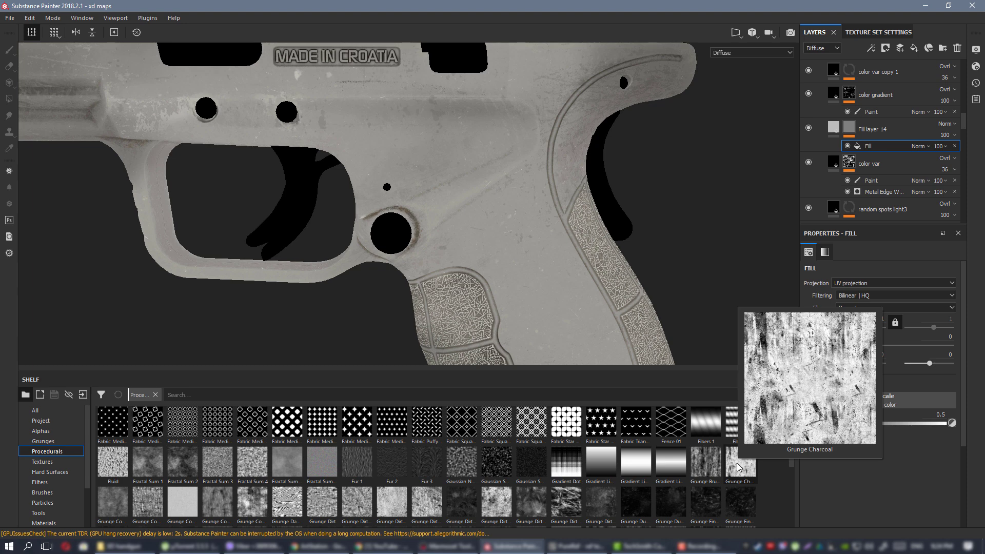
{"action": "mouse_move", "coordinate": [500, 503]}
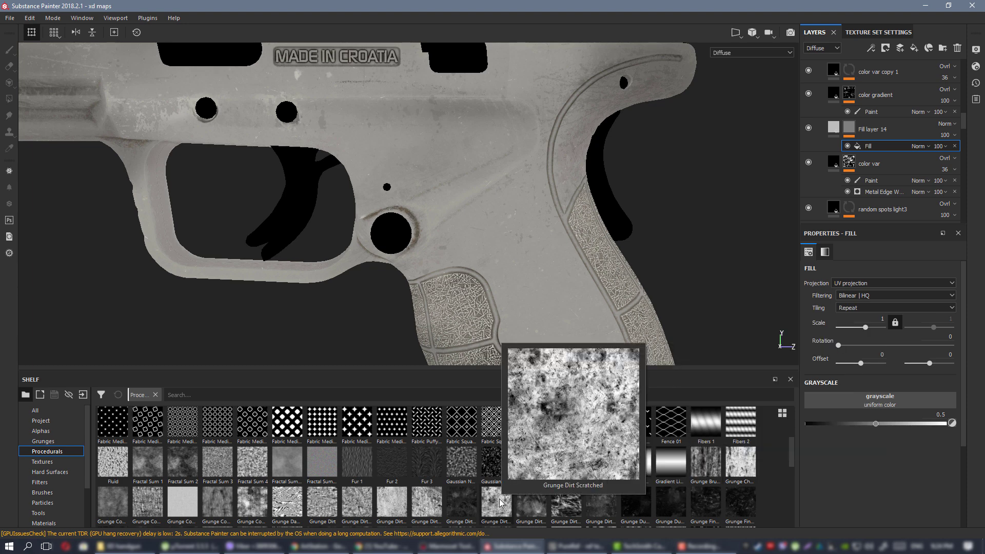
{"action": "scroll", "coordinate": [501, 503], "scroll_direction": "down", "scroll_amount": 3}
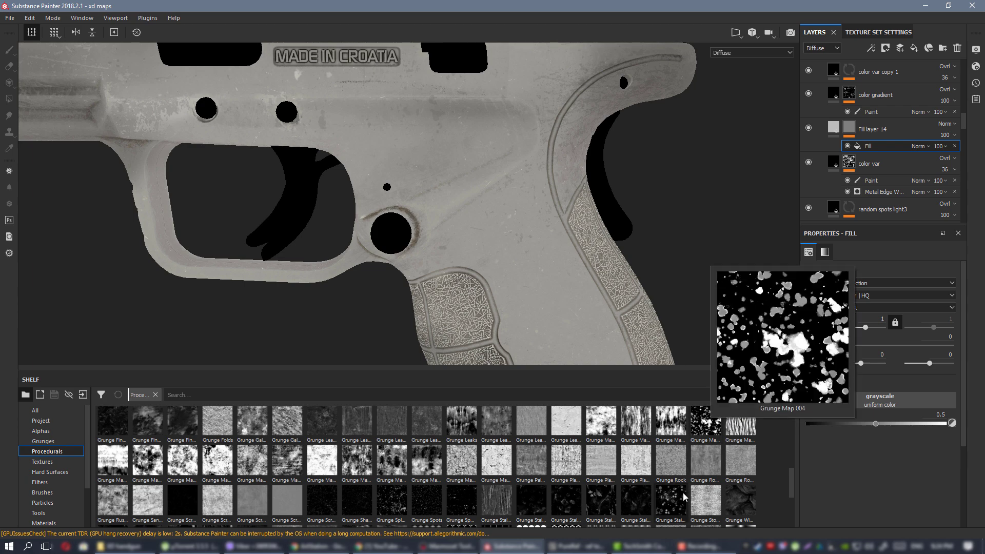
{"action": "mouse_move", "coordinate": [671, 504]}
{"action": "mouse_move", "coordinate": [637, 425]}
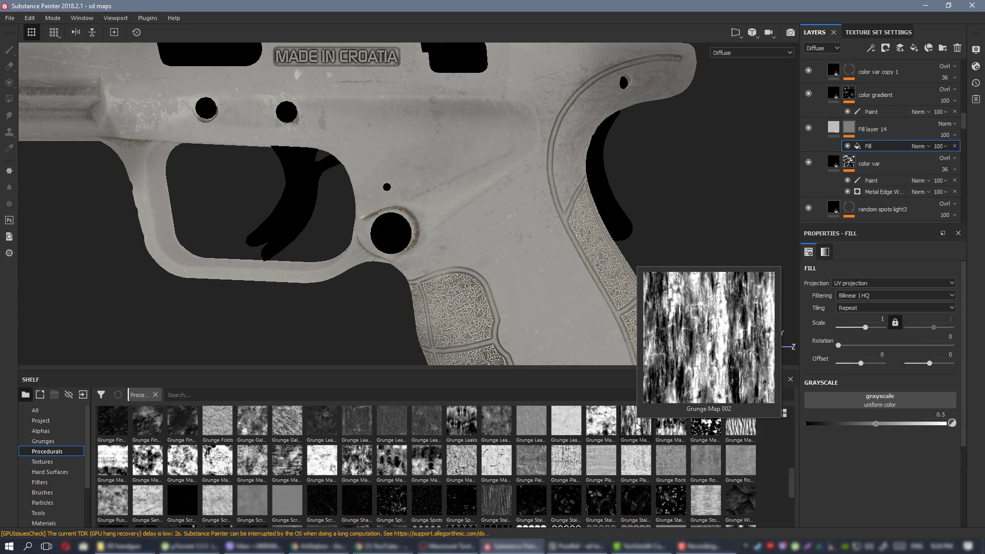
{"action": "mouse_move", "coordinate": [603, 504]}
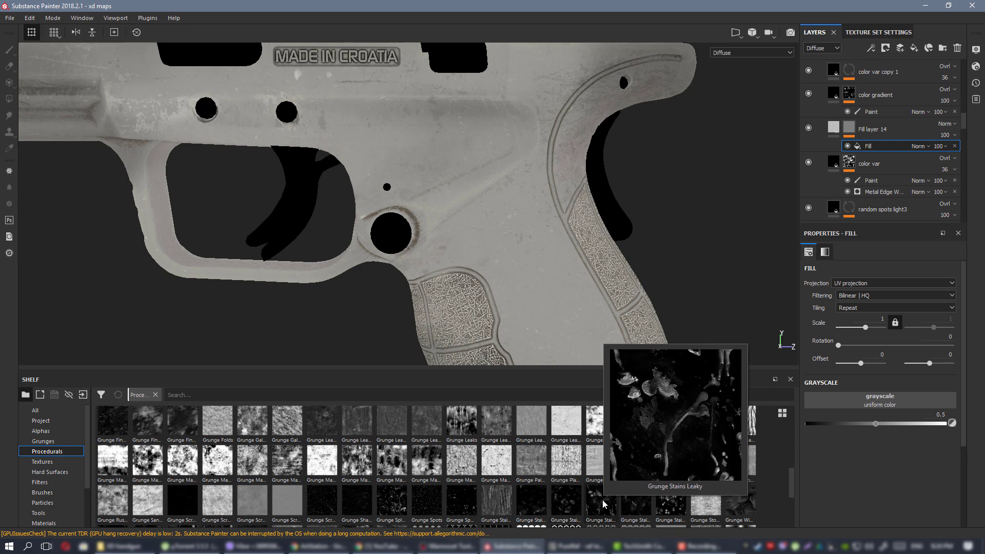
{"action": "mouse_move", "coordinate": [638, 505]}
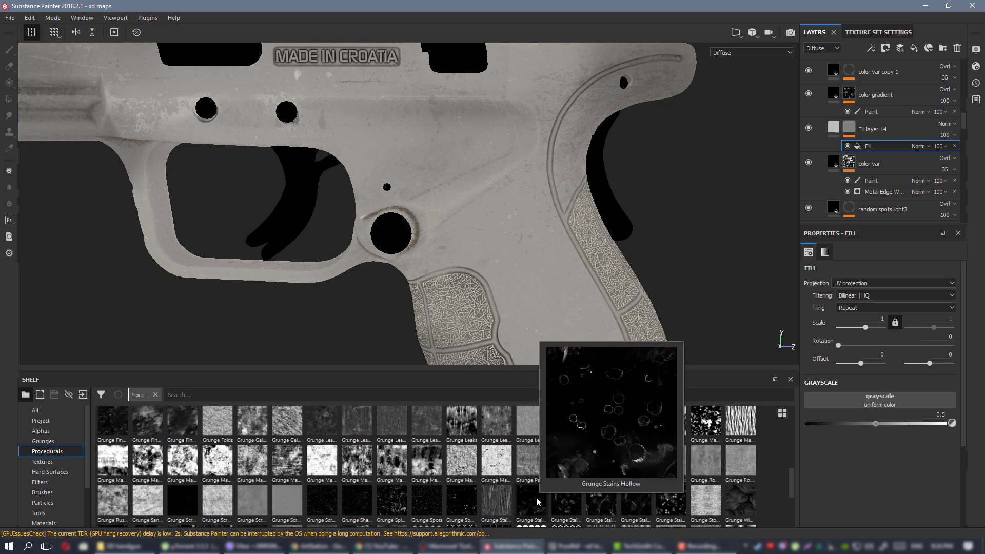
{"action": "mouse_move", "coordinate": [425, 504]}
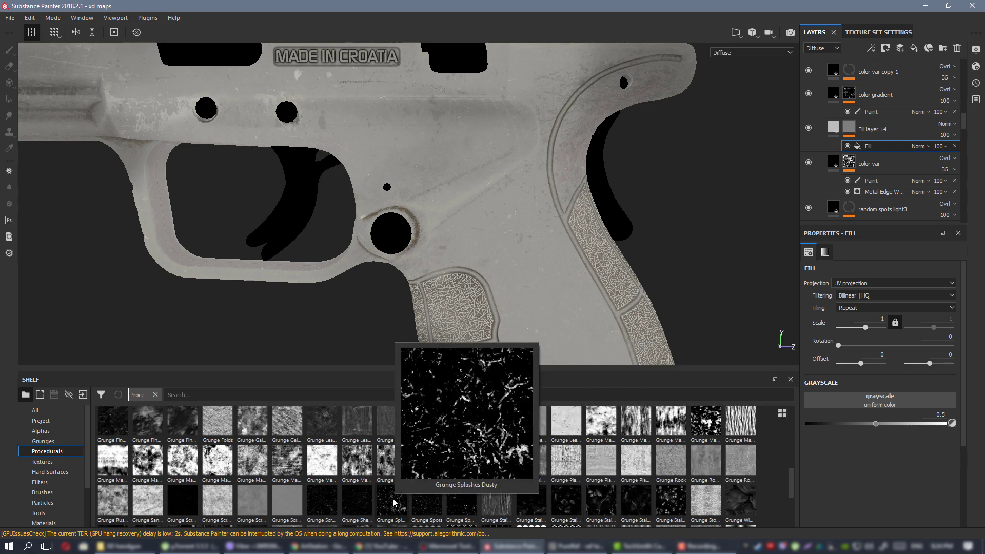
{"action": "mouse_move", "coordinate": [335, 497]}
{"action": "scroll", "coordinate": [334, 497], "scroll_direction": "down", "scroll_amount": 5}
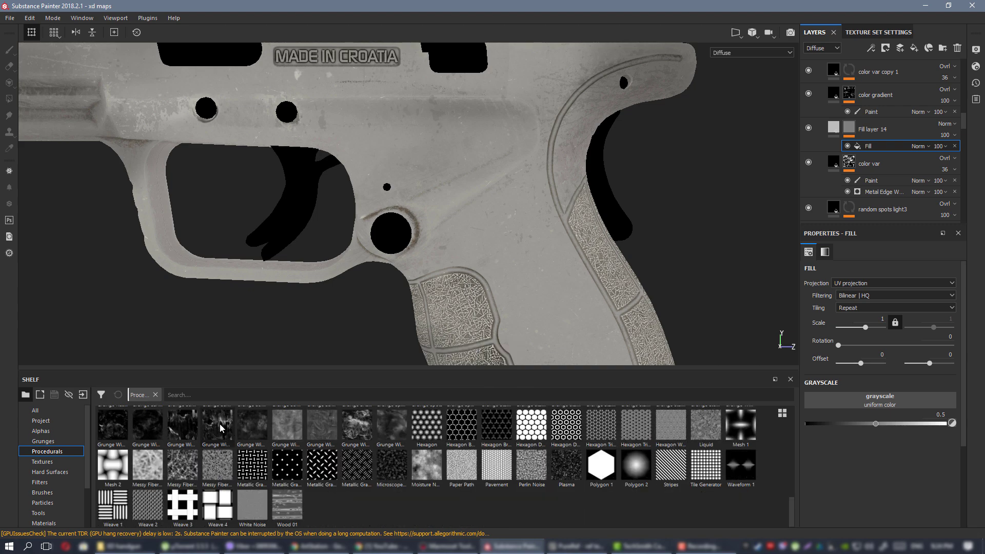
{"action": "mouse_move", "coordinate": [222, 428]}
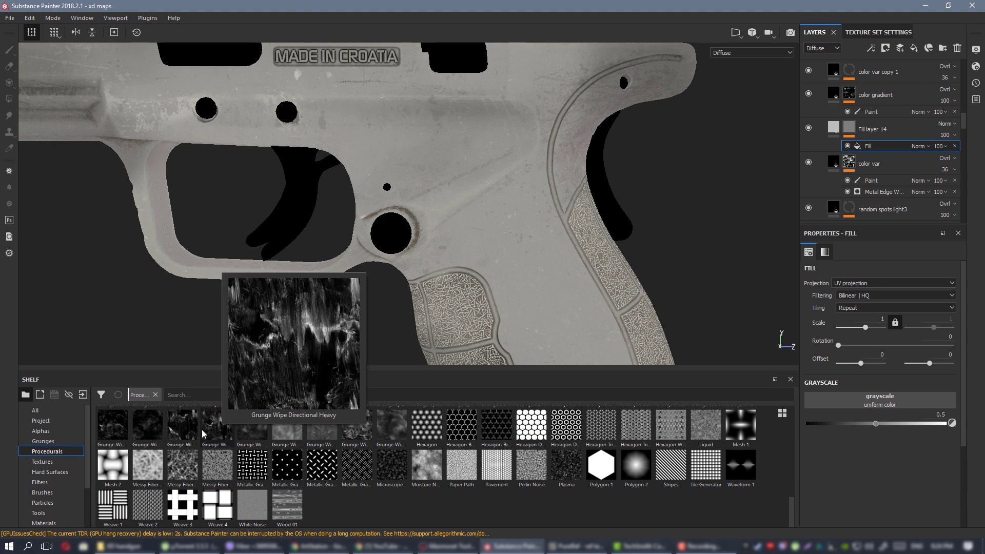
{"action": "mouse_move", "coordinate": [121, 434]}
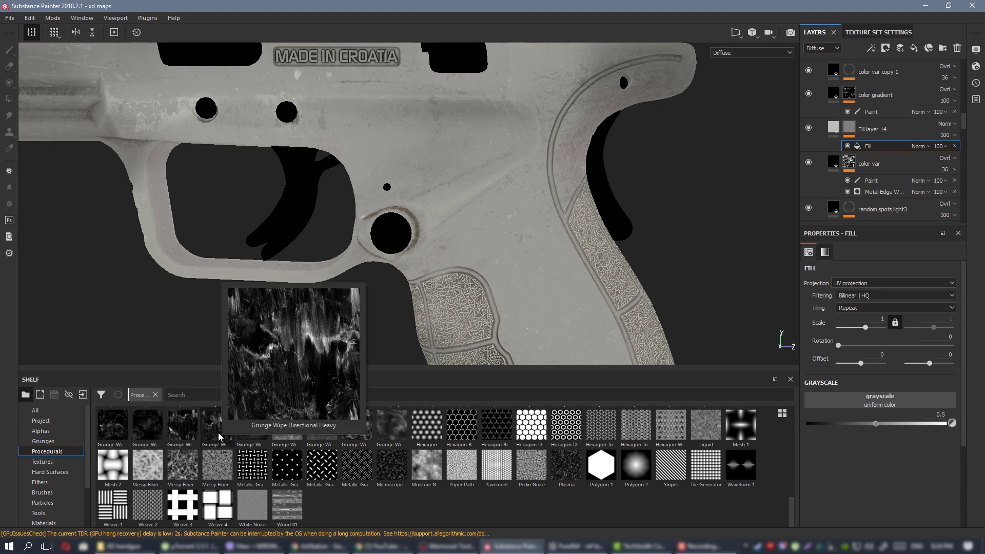
Apply Grunge Wipe Directional Heavy to the mask's fill, set its scale to 7.38 and check the pattern on the frame.
{"action": "left_click_drag", "start_coordinate": [225, 432], "coordinate": [904, 409]}
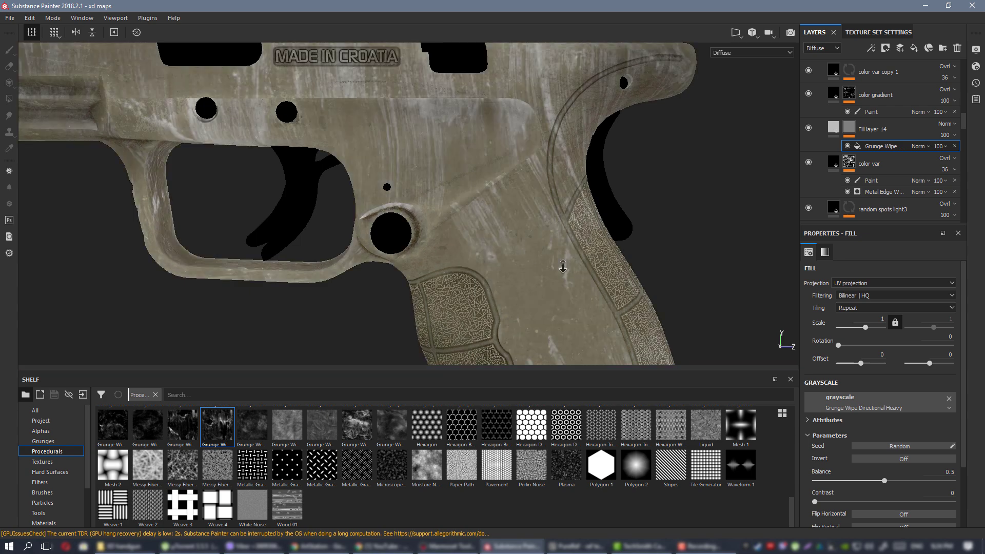
{"action": "scroll", "coordinate": [508, 216], "scroll_direction": "down", "scroll_amount": 5}
{"action": "scroll", "coordinate": [494, 172], "scroll_direction": "up", "scroll_amount": 1}
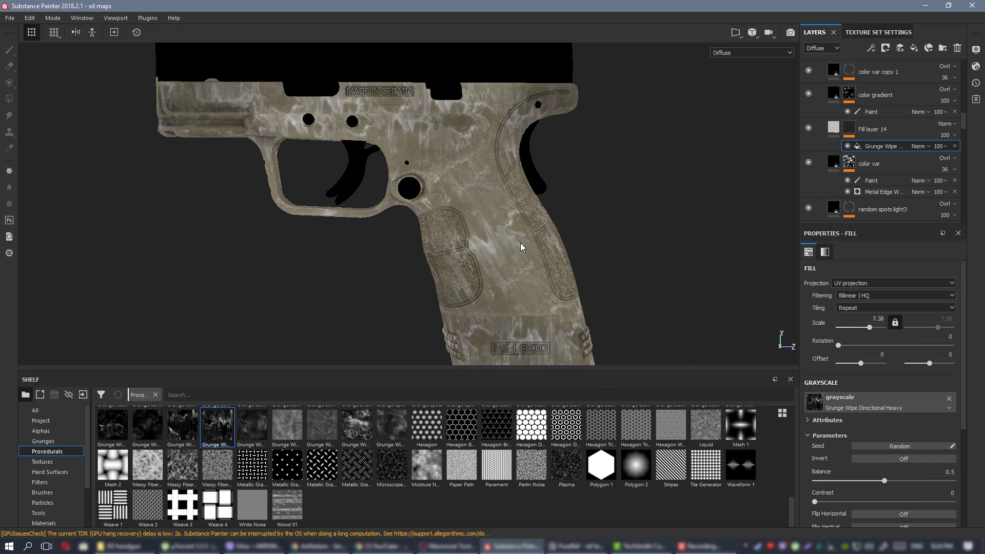
{"action": "left_click_drag", "start_coordinate": [520, 248], "coordinate": [565, 318], "text": "alt"}
Replace the mask fill's grayscale texture with Grunge Map 015.
{"action": "scroll", "coordinate": [612, 460], "scroll_direction": "up", "scroll_amount": 3}
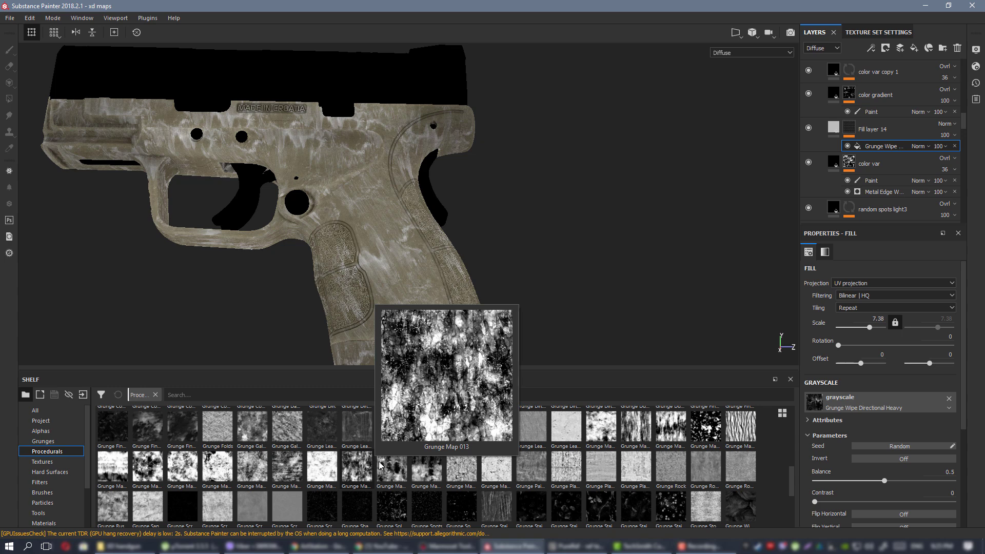
{"action": "mouse_move", "coordinate": [429, 470]}
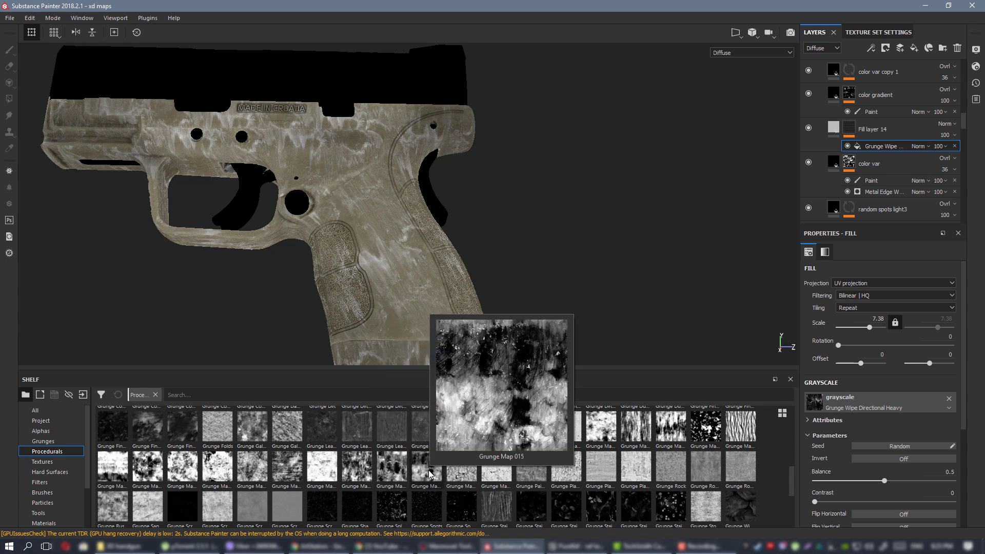
{"action": "left_click_drag", "start_coordinate": [429, 471], "coordinate": [876, 411]}
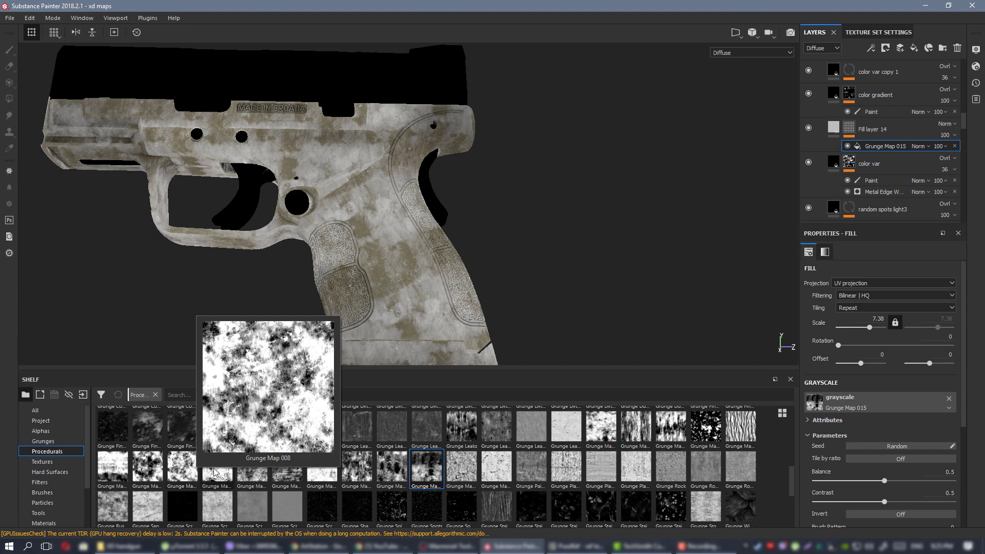
Browse the procedural grunge textures and replace the mask fill's grayscale texture with Grunge Fingerprints Dirty.
{"action": "mouse_move", "coordinate": [792, 482]}
{"action": "left_mouse_down"}
{"action": "mouse_move", "coordinate": [790, 418]}
{"action": "mouse_move", "coordinate": [790, 470]}
{"action": "left_mouse_up"}
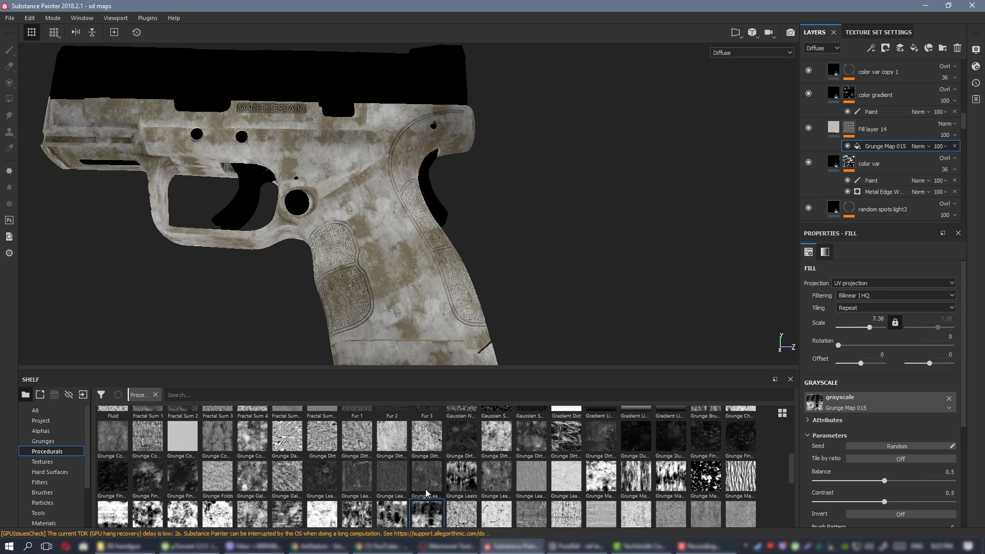
{"action": "mouse_move", "coordinate": [108, 476]}
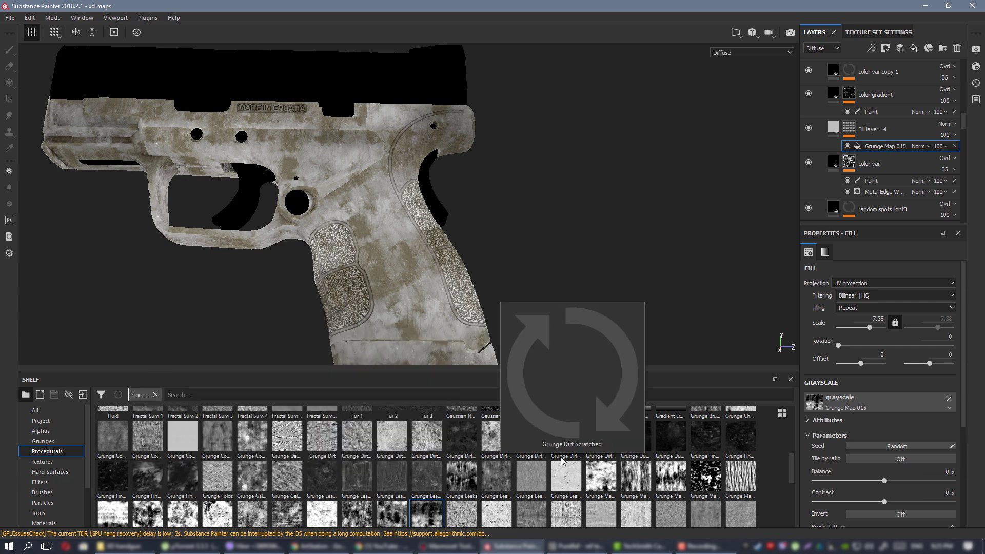
{"action": "mouse_move", "coordinate": [682, 478]}
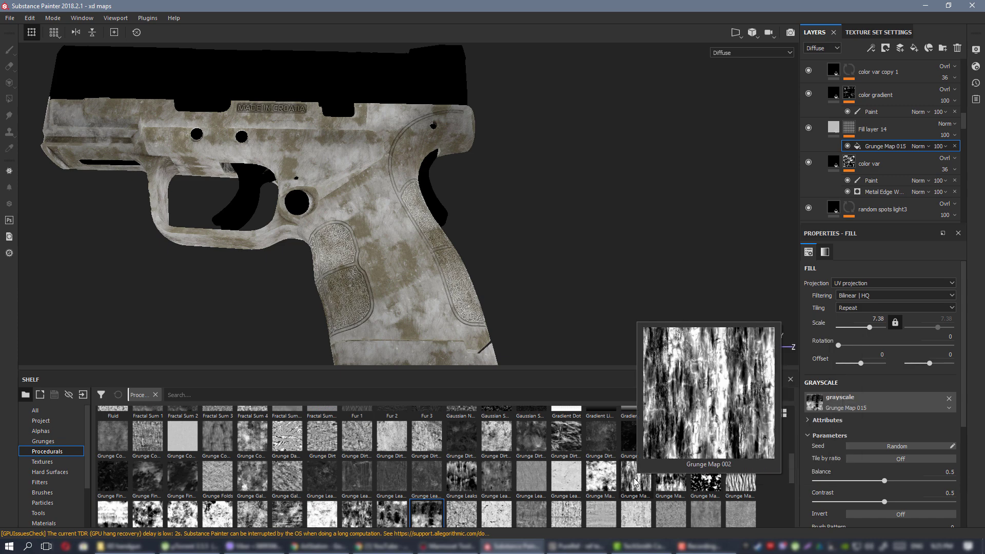
{"action": "mouse_move", "coordinate": [609, 483]}
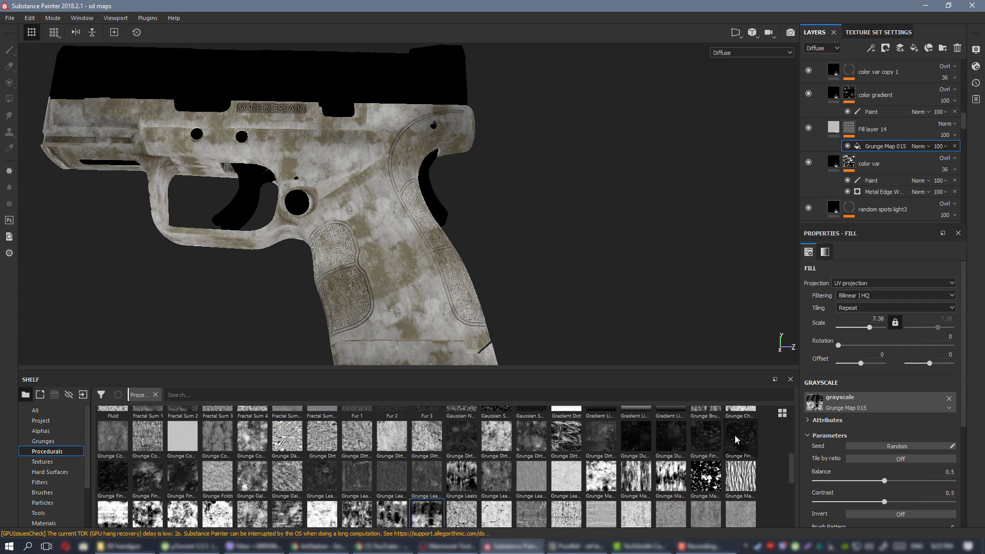
{"action": "mouse_move", "coordinate": [707, 437]}
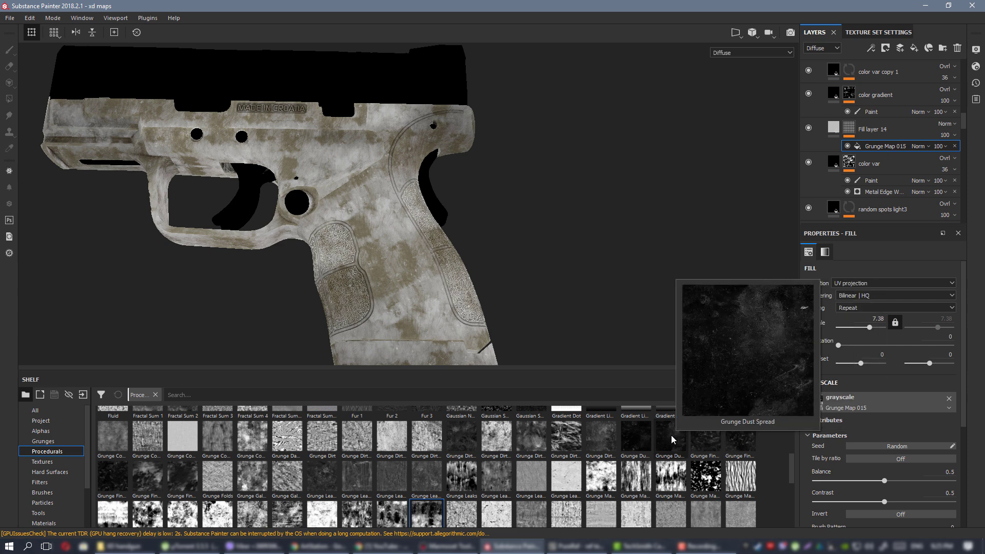
{"action": "left_click", "coordinate": [704, 439]}
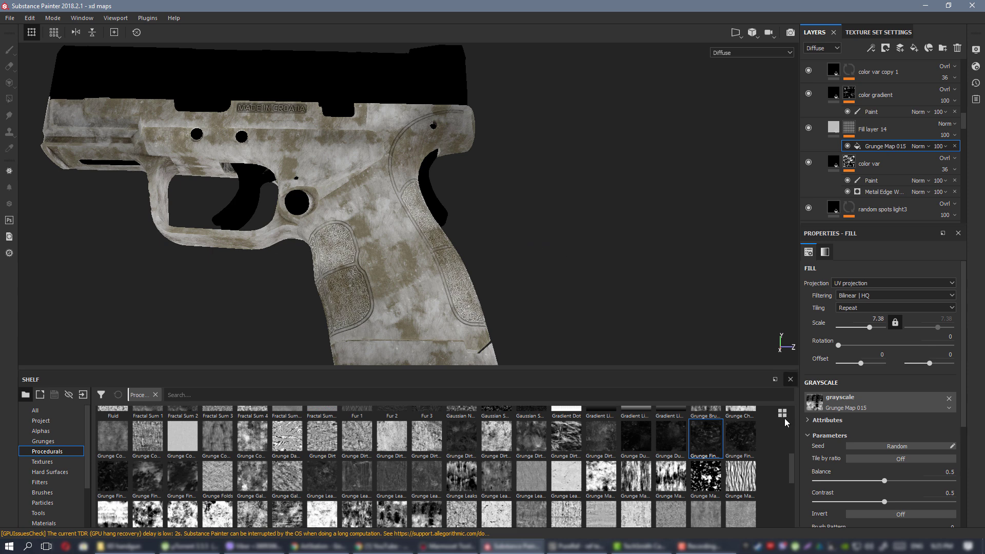
{"action": "left_click_drag", "start_coordinate": [711, 434], "coordinate": [866, 401]}
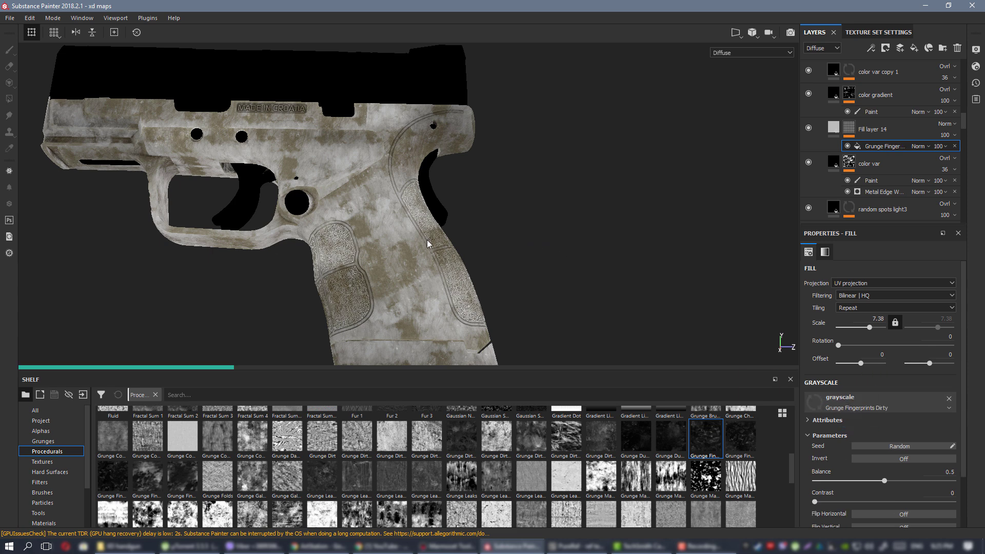
Set the fingerprint mask's scale to 1.5 and inspect the pattern across the frame and grip.
{"action": "left_click_drag", "start_coordinate": [435, 231], "coordinate": [414, 210], "text": "alt"}
{"action": "scroll", "coordinate": [415, 214], "scroll_direction": "up", "scroll_amount": 2}
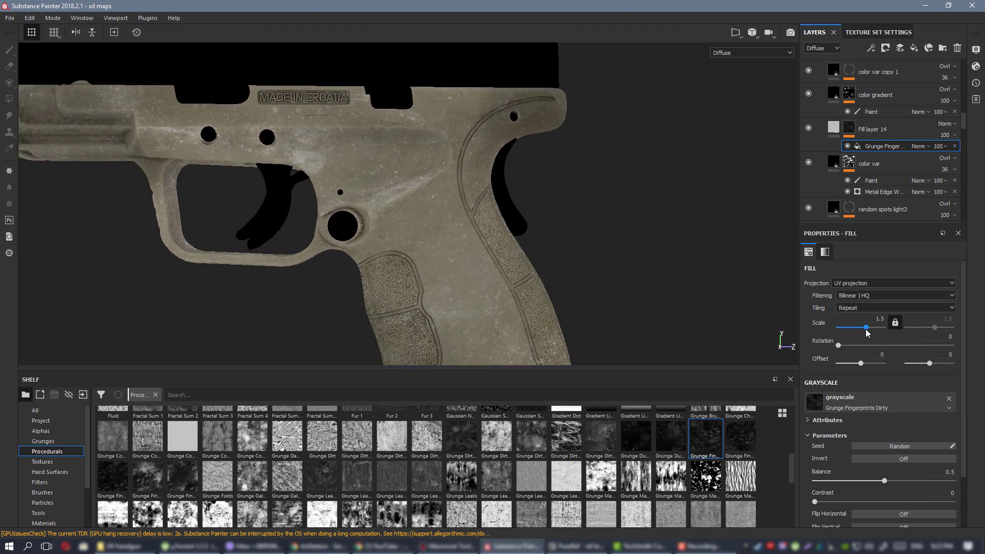
{"action": "mouse_move", "coordinate": [450, 207]}
{"action": "left_mouse_down", "text": "alt"}
{"action": "mouse_move", "coordinate": [460, 217]}
{"action": "mouse_move", "coordinate": [492, 215]}
{"action": "mouse_move", "coordinate": [462, 218]}
{"action": "left_mouse_up", "text": "alt"}
{"action": "middle_click_drag", "start_coordinate": [462, 218], "coordinate": [469, 181], "text": "alt"}
{"action": "right_click_drag", "start_coordinate": [469, 182], "coordinate": [306, 183], "text": "alt"}
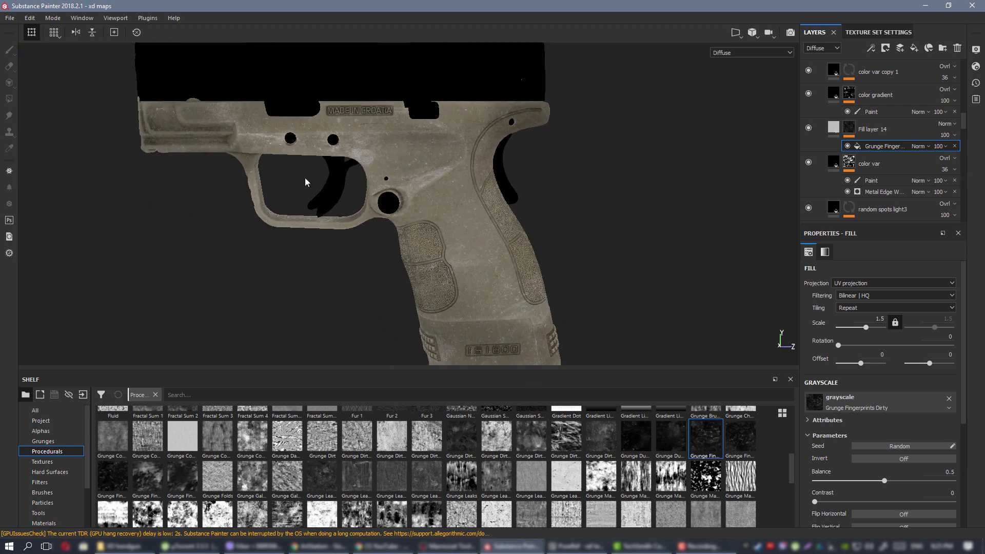
{"action": "left_click_drag", "start_coordinate": [306, 183], "coordinate": [612, 337], "text": "alt"}
{"action": "right_click_drag", "start_coordinate": [611, 337], "coordinate": [518, 216], "text": "alt"}
{"action": "left_click_drag", "start_coordinate": [519, 216], "coordinate": [452, 222], "text": "alt"}
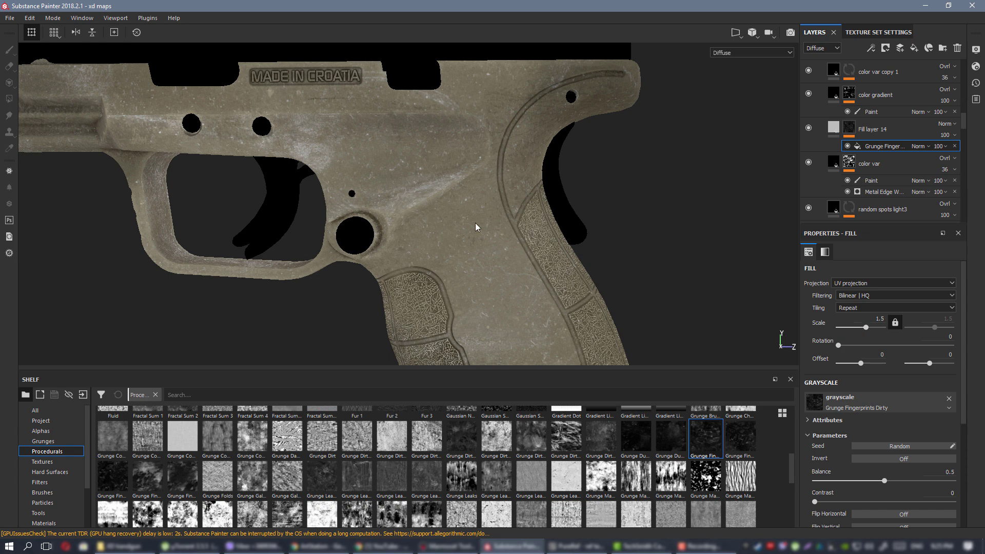
{"action": "right_click_drag", "start_coordinate": [477, 227], "coordinate": [401, 177], "text": "alt"}
{"action": "left_click_drag", "start_coordinate": [400, 177], "coordinate": [394, 202], "text": "alt"}
{"action": "middle_click_drag", "start_coordinate": [394, 202], "coordinate": [345, 147], "text": "alt"}
{"action": "left_click_drag", "start_coordinate": [345, 147], "coordinate": [437, 119], "text": "alt"}
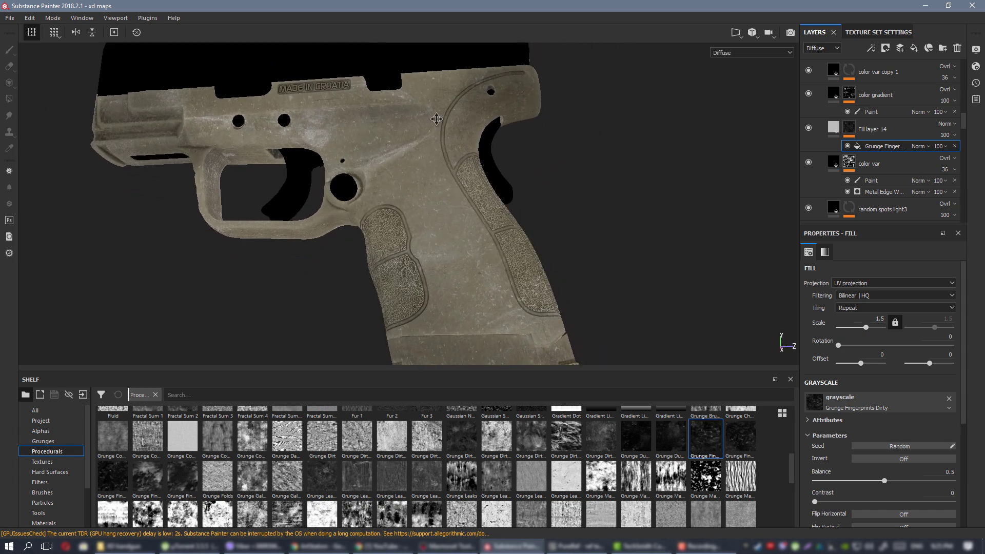
{"action": "middle_click_drag", "start_coordinate": [436, 119], "coordinate": [406, 57], "text": "alt"}
{"action": "right_click_drag", "start_coordinate": [406, 56], "coordinate": [444, 220], "text": "alt"}
{"action": "left_click_drag", "start_coordinate": [444, 220], "coordinate": [449, 172], "text": "alt"}
{"action": "middle_click_drag", "start_coordinate": [449, 172], "coordinate": [521, 347], "text": "alt"}
{"action": "right_click_drag", "start_coordinate": [521, 347], "coordinate": [503, 331], "text": "alt"}
{"action": "left_click_drag", "start_coordinate": [502, 331], "coordinate": [519, 334], "text": "alt"}
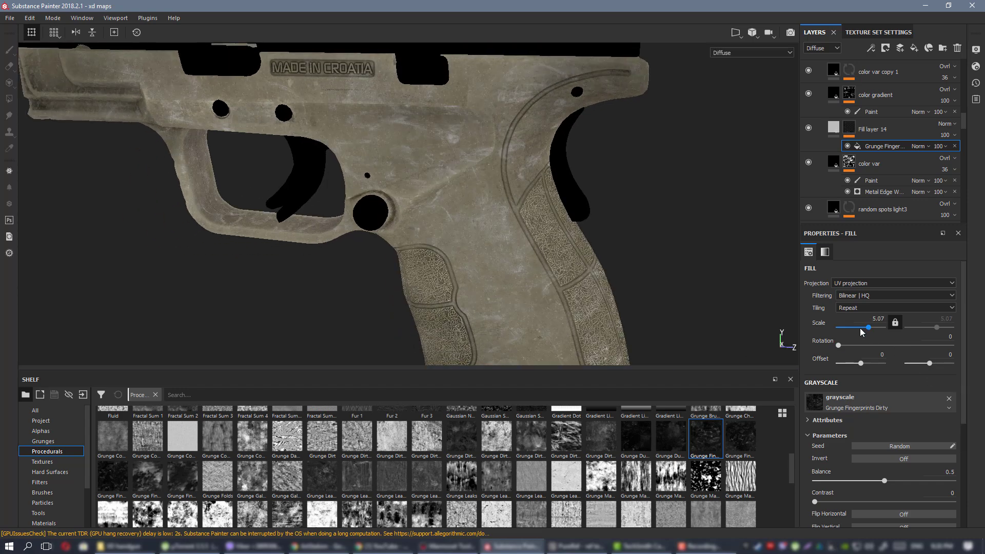
Set the fingerprint mask's scale to 2.6 and check the pattern on the frame.
{"action": "left_click_drag", "start_coordinate": [519, 258], "coordinate": [569, 294], "text": "alt"}
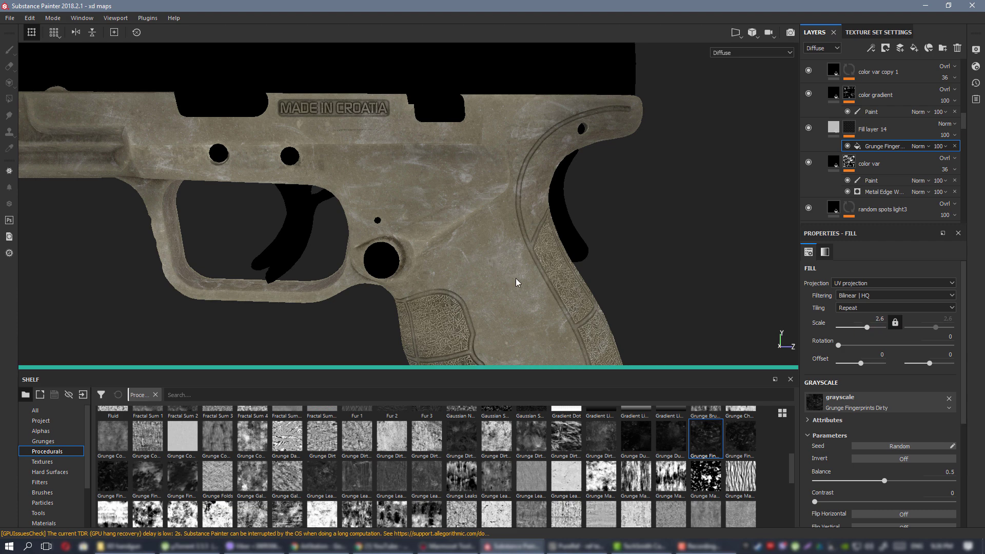
{"action": "scroll", "coordinate": [518, 286], "scroll_direction": "down", "scroll_amount": 3}
{"action": "left_click_drag", "start_coordinate": [476, 262], "coordinate": [604, 235], "text": "alt"}
{"action": "scroll", "coordinate": [503, 213], "scroll_direction": "up", "scroll_amount": 1}
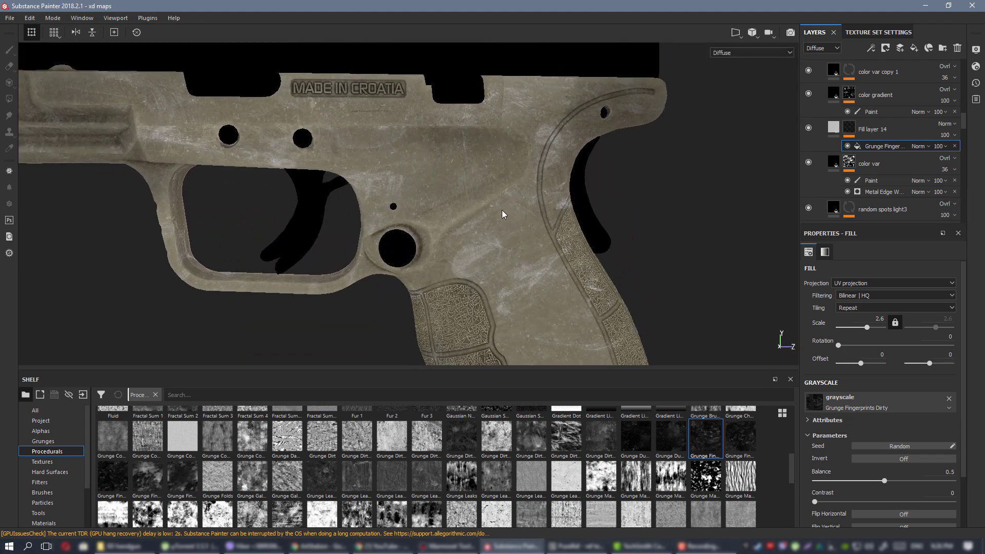
Limit Fill layer 14 to the diffuse channel and set its diffuse blending mode to Overlay.
{"action": "left_click", "coordinate": [832, 130]}
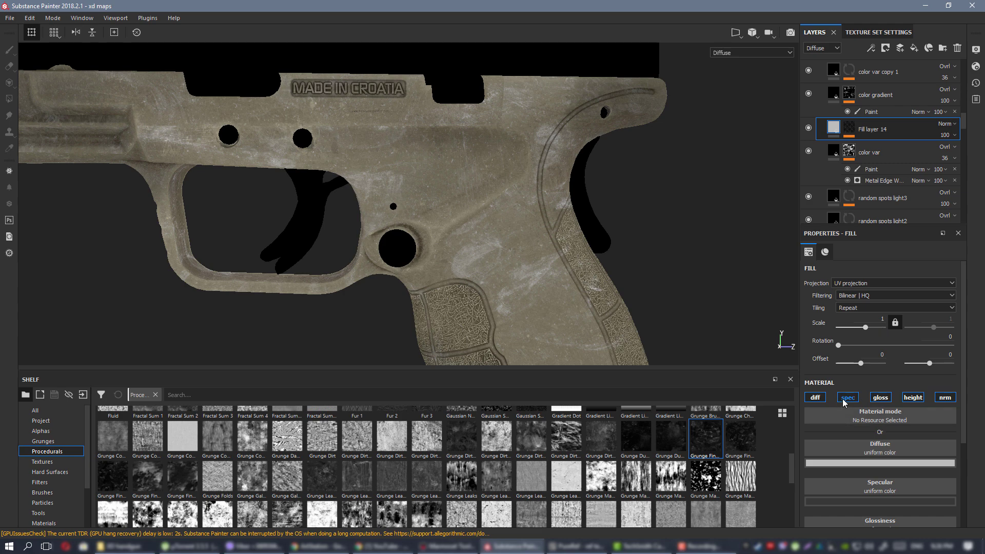
{"action": "left_click", "coordinate": [945, 398]}
{"action": "left_click", "coordinate": [946, 400]}
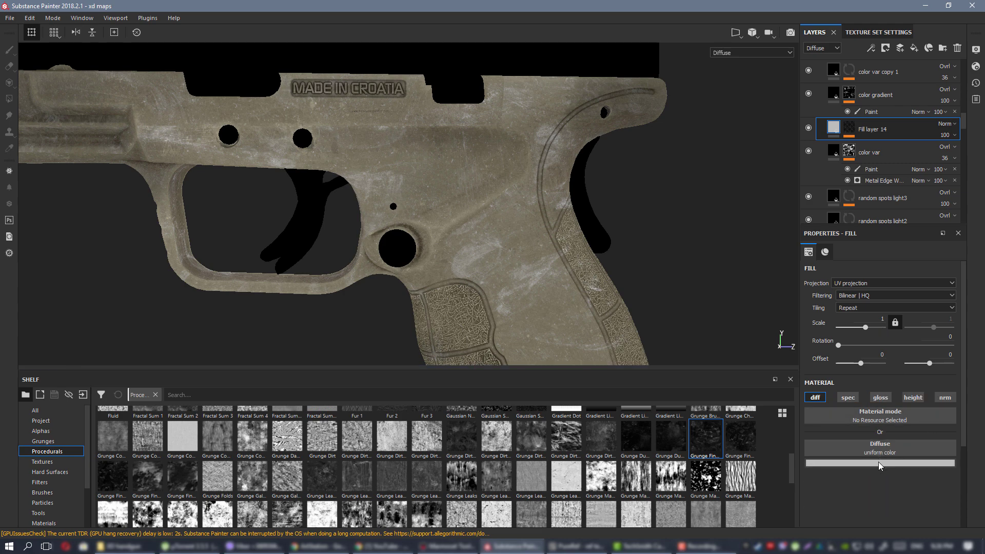
{"action": "left_click", "coordinate": [950, 126]}
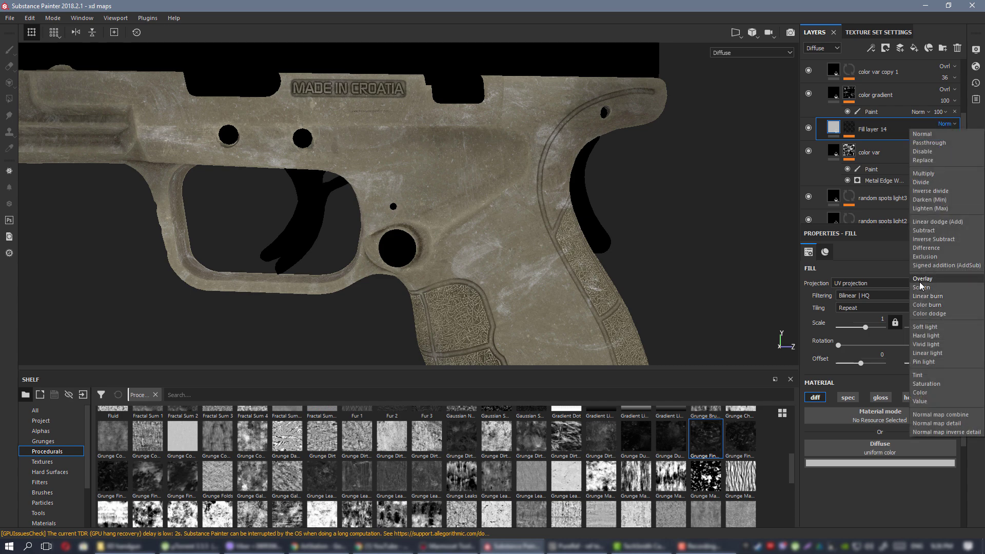
{"action": "left_click", "coordinate": [919, 282]}
Try pure white as Fill layer 14's diffuse colour, check the frame, and settle on a light grey with value 0.820.
{"action": "scroll", "coordinate": [531, 240], "scroll_direction": "up", "scroll_amount": 2}
{"action": "left_click", "coordinate": [863, 461]}
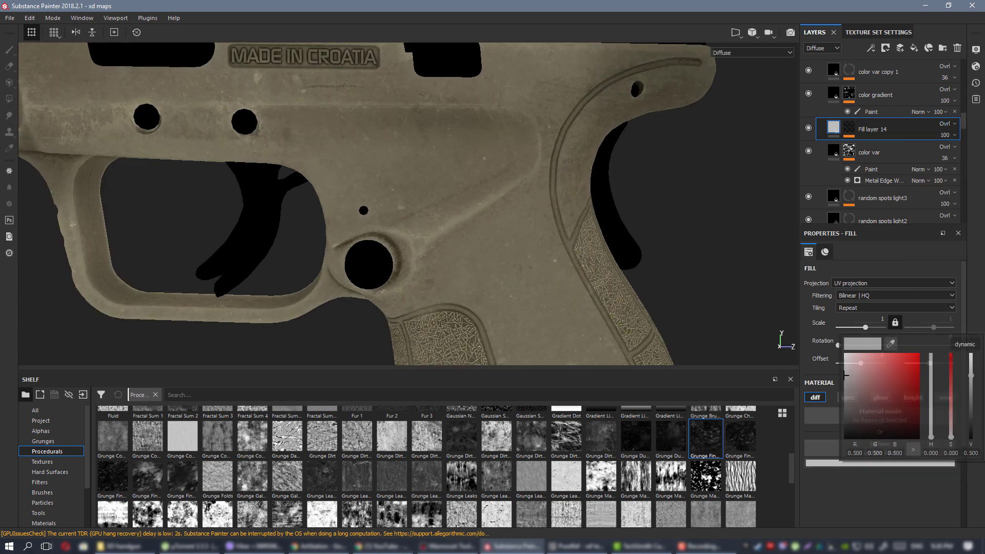
{"action": "left_click_drag", "start_coordinate": [971, 374], "coordinate": [971, 367]}
{"action": "left_click_drag", "start_coordinate": [972, 366], "coordinate": [972, 352]}
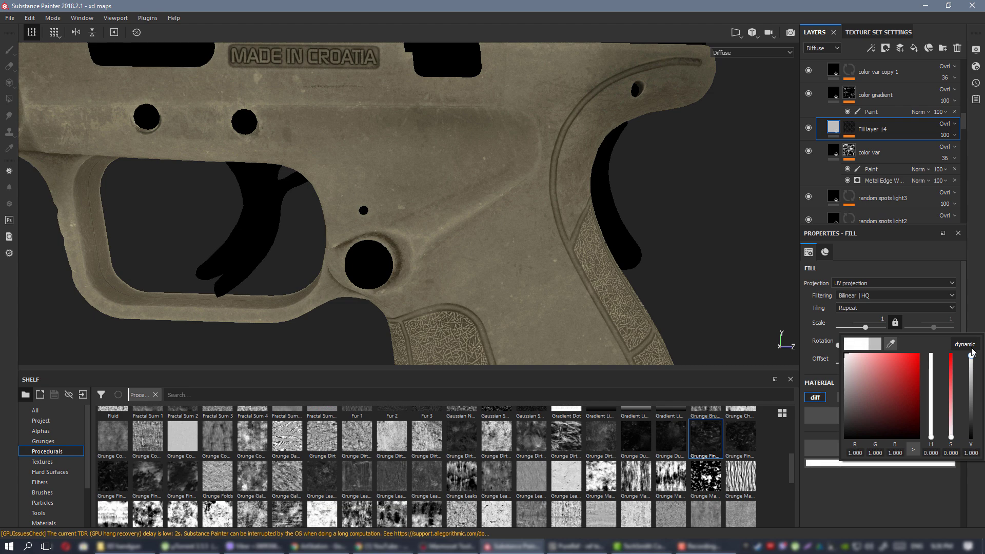
{"action": "right_click_drag", "start_coordinate": [524, 238], "coordinate": [454, 184], "text": "alt"}
{"action": "middle_click_drag", "start_coordinate": [524, 252], "coordinate": [424, 123], "text": "alt"}
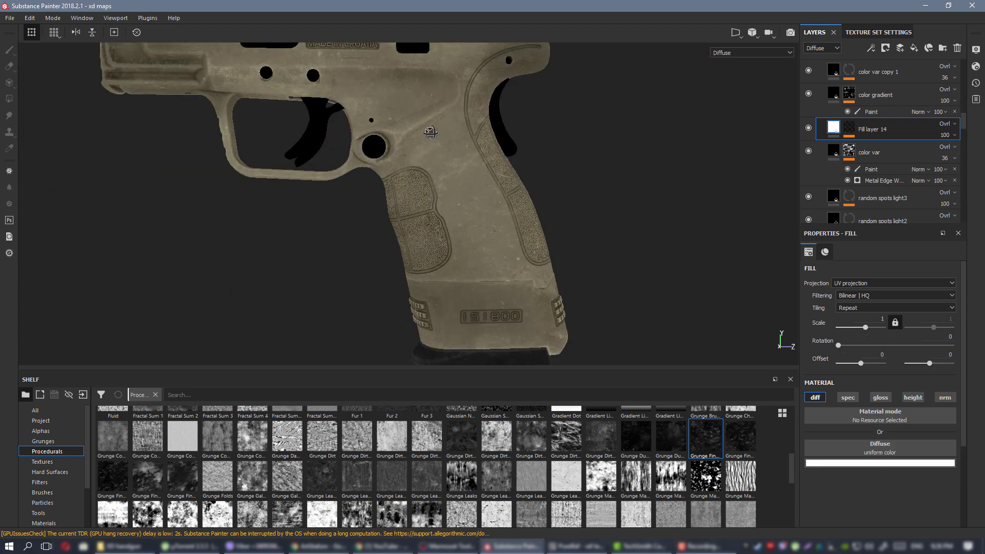
{"action": "left_click_drag", "start_coordinate": [428, 129], "coordinate": [385, 130], "text": "alt"}
{"action": "right_click_drag", "start_coordinate": [384, 130], "coordinate": [602, 295], "text": "alt"}
{"action": "left_click_drag", "start_coordinate": [603, 295], "coordinate": [554, 240], "text": "alt"}
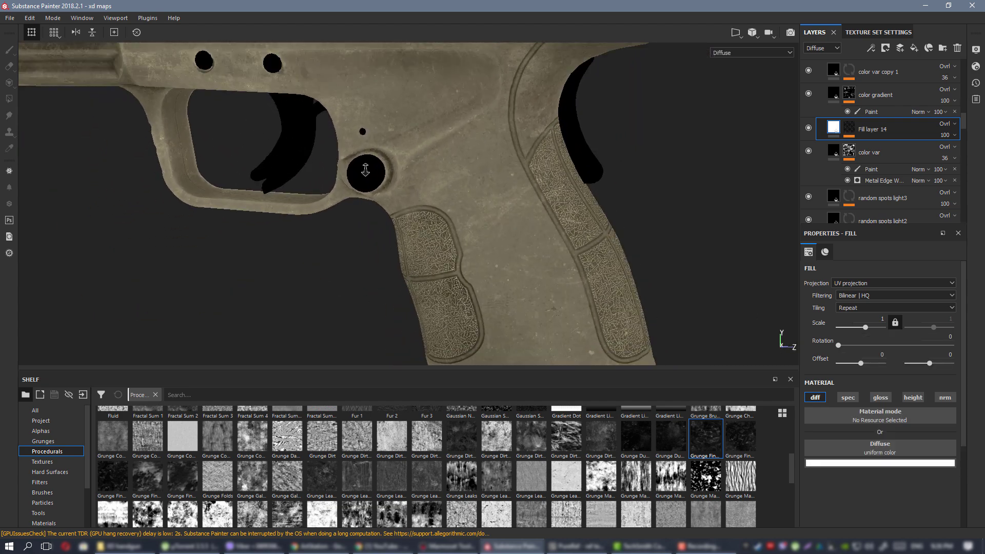
{"action": "middle_click_drag", "start_coordinate": [365, 167], "coordinate": [390, 184], "text": "alt"}
{"action": "left_click", "coordinate": [901, 464]}
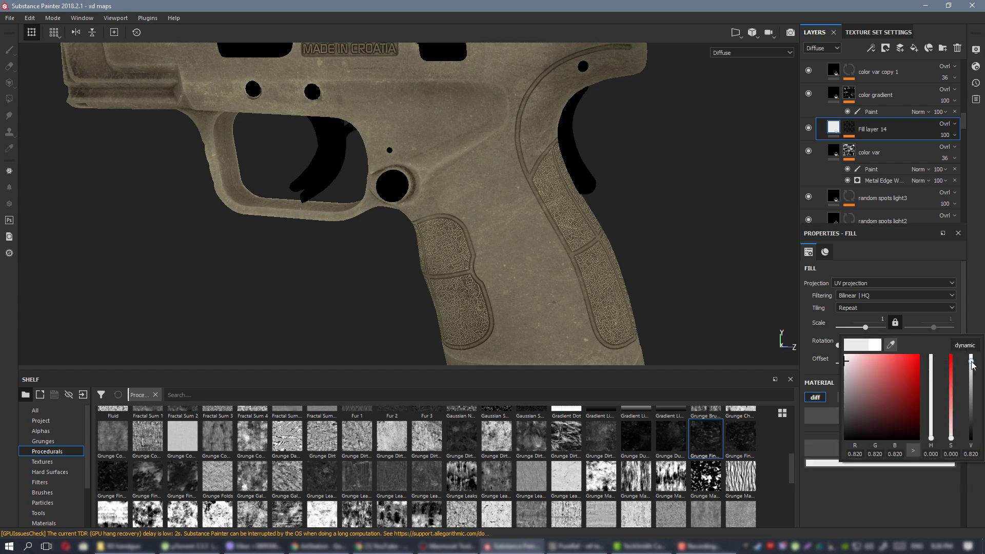
Switch the viewport to the full material and compare the frame with Fill layer 14 hidden and shown.
{"action": "key", "text": "m"}
{"action": "left_click_drag", "start_coordinate": [517, 293], "coordinate": [394, 267], "text": "alt"}
{"action": "right_click_drag", "start_coordinate": [394, 267], "coordinate": [354, 233], "text": "alt"}
{"action": "middle_click_drag", "start_coordinate": [513, 177], "coordinate": [515, 211], "text": "alt"}
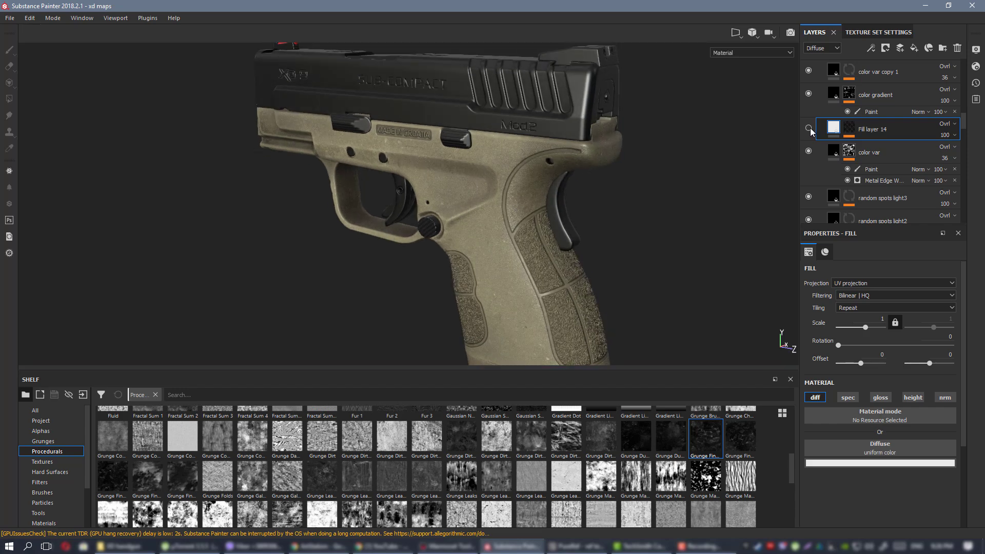
{"action": "left_click_drag", "start_coordinate": [383, 194], "coordinate": [493, 192], "text": "alt"}
{"action": "right_click_drag", "start_coordinate": [492, 192], "coordinate": [604, 209], "text": "alt"}
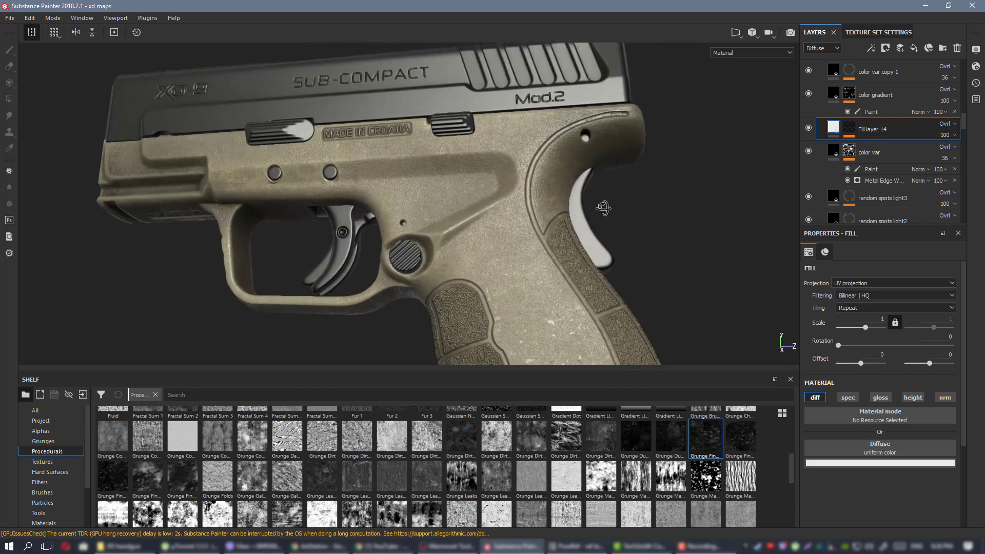
{"action": "middle_click_drag", "start_coordinate": [493, 267], "coordinate": [454, 169], "text": "alt"}
{"action": "right_click_drag", "start_coordinate": [454, 170], "coordinate": [462, 272], "text": "alt"}
{"action": "left_click_drag", "start_coordinate": [462, 272], "coordinate": [636, 241], "text": "alt"}
Enable the normal channel on Fill layer 14 and set its blending mode in that channel to Normal.
{"action": "left_click", "coordinate": [946, 397]}
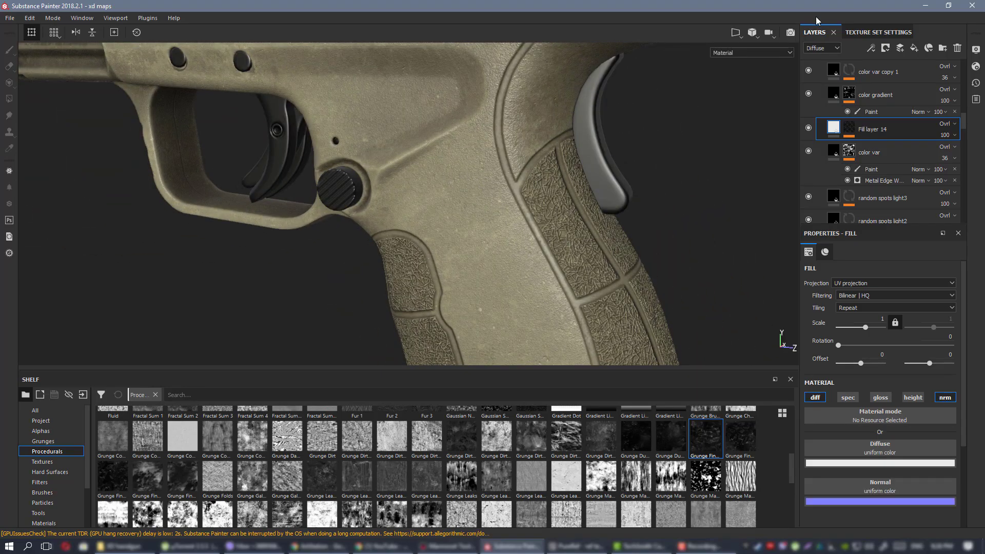
{"action": "left_click", "coordinate": [831, 49]}
{"action": "left_click", "coordinate": [824, 84]}
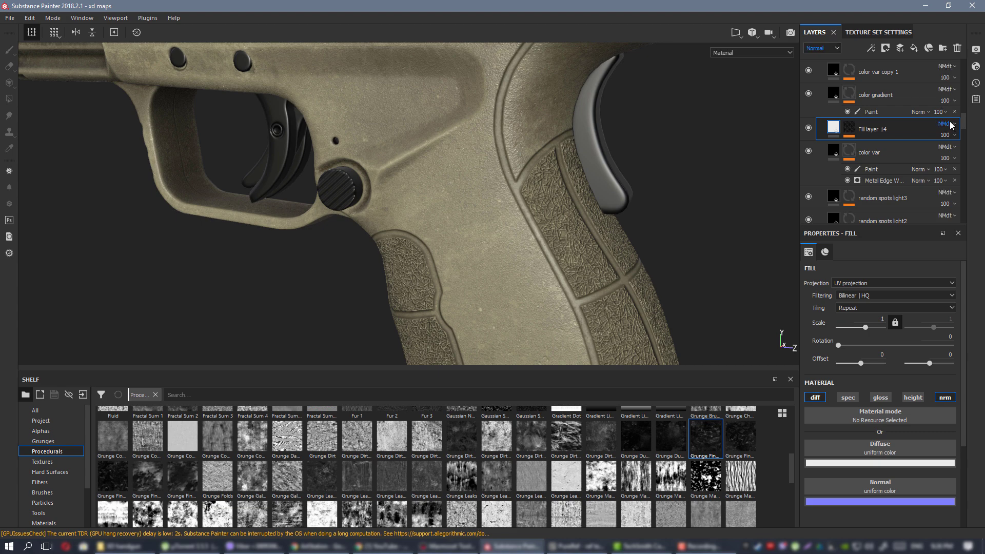
{"action": "left_click", "coordinate": [947, 124]}
{"action": "left_click", "coordinate": [924, 134]}
Inspect the grip surface up close, turning Fill layer 14 and its normal channel off and on to compare.
{"action": "left_click_drag", "start_coordinate": [499, 234], "coordinate": [488, 190], "text": "alt"}
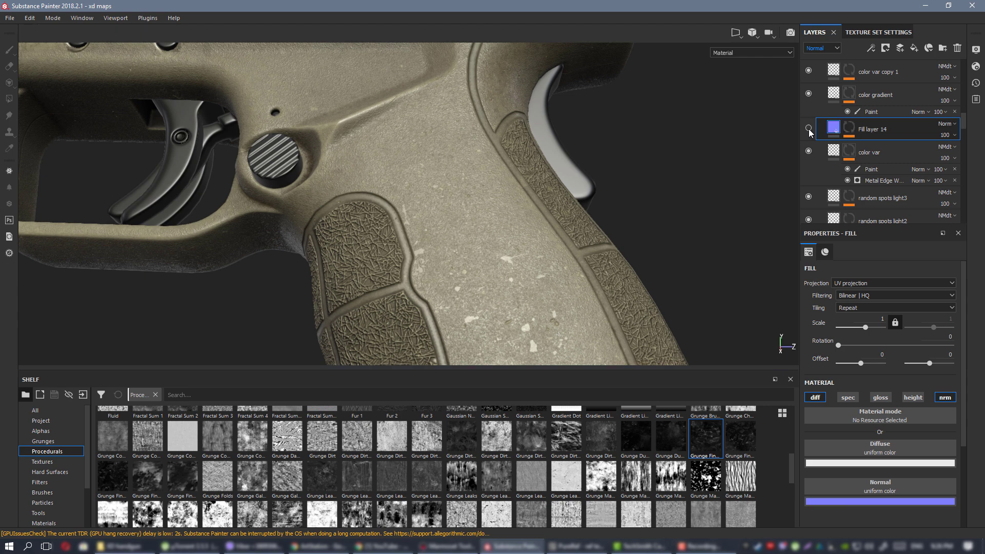
{"action": "right_click_drag", "start_coordinate": [414, 136], "coordinate": [537, 255], "text": "alt"}
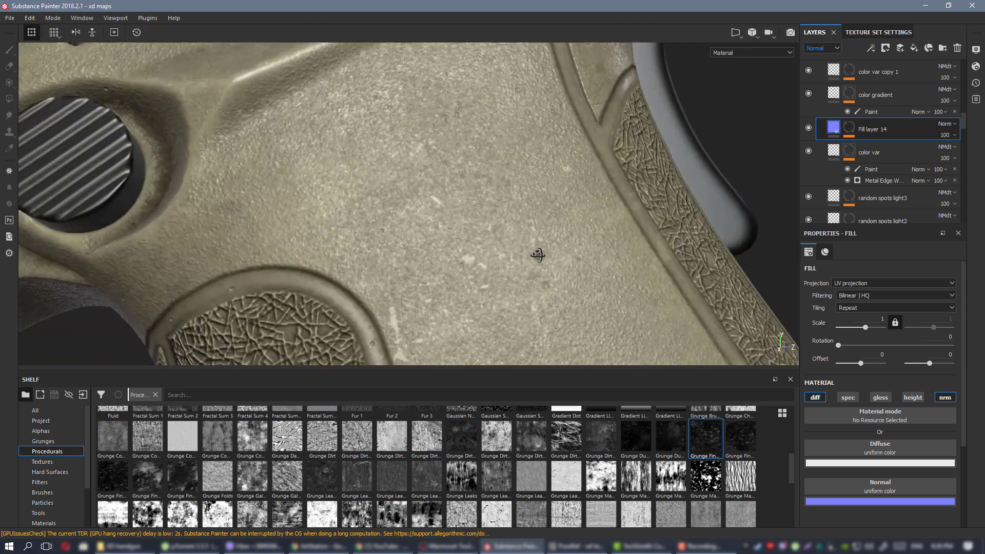
{"action": "left_click_drag", "start_coordinate": [537, 255], "coordinate": [510, 250], "text": "alt"}
{"action": "right_click_drag", "start_coordinate": [510, 253], "coordinate": [475, 202], "text": "alt"}
{"action": "left_click_drag", "start_coordinate": [476, 202], "coordinate": [366, 160], "text": "alt"}
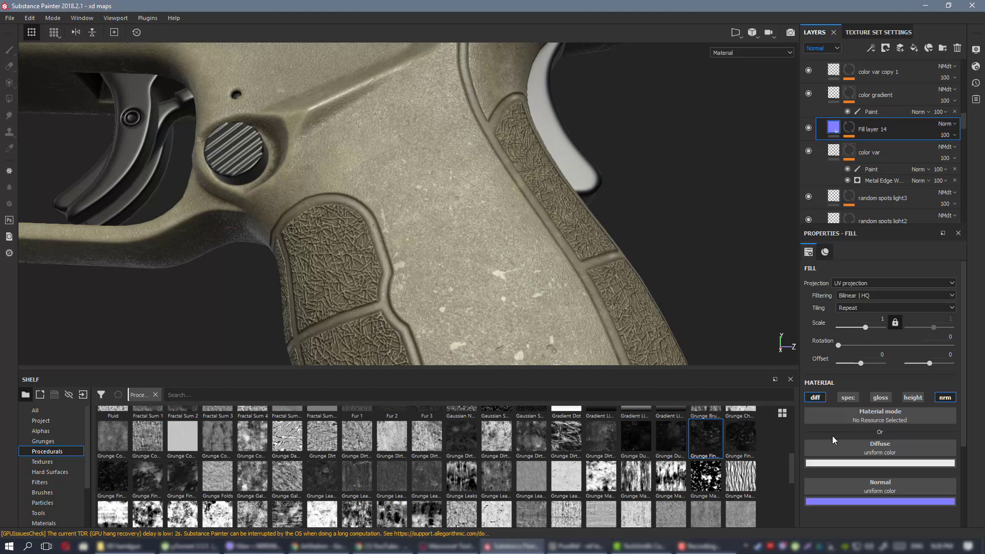
{"action": "left_click", "coordinate": [946, 399]}
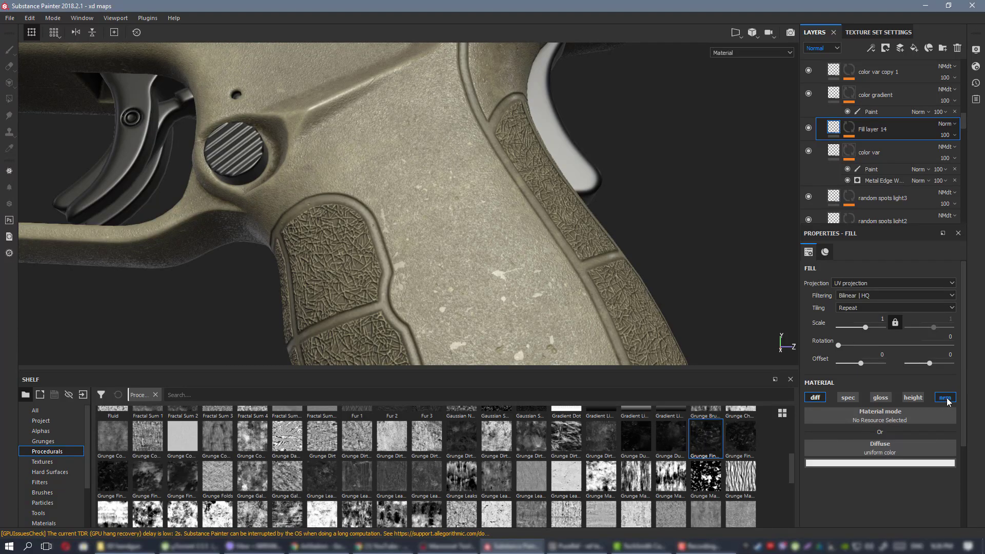
{"action": "left_click", "coordinate": [946, 398]}
{"action": "right_click_drag", "start_coordinate": [511, 188], "coordinate": [461, 159], "text": "alt"}
{"action": "left_click_drag", "start_coordinate": [461, 159], "coordinate": [497, 163], "text": "alt"}
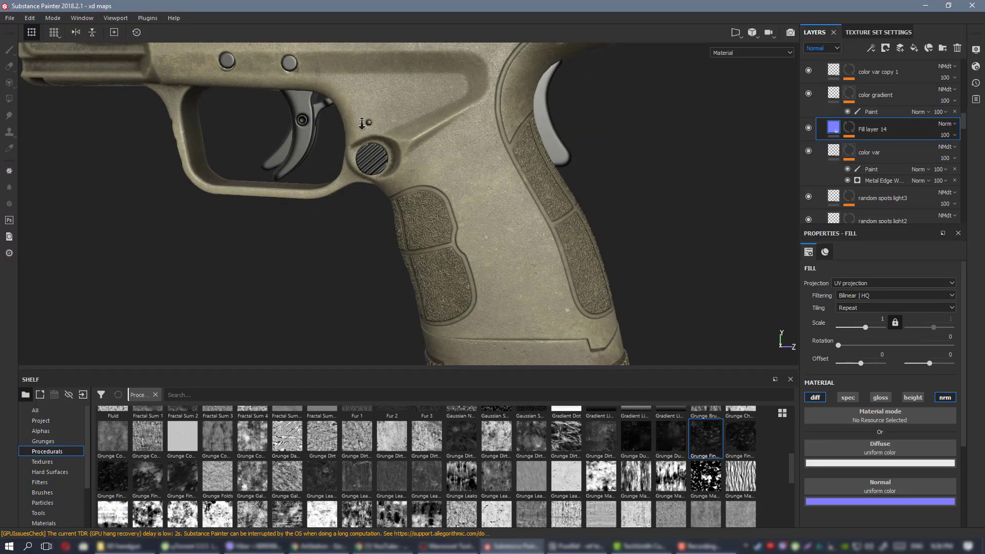
{"action": "right_click_drag", "start_coordinate": [362, 124], "coordinate": [558, 132], "text": "alt"}
Add a Levels effect to Fill layer 14's mask, lower the white input to 0.148 and check the grip.
{"action": "left_click", "coordinate": [845, 131]}
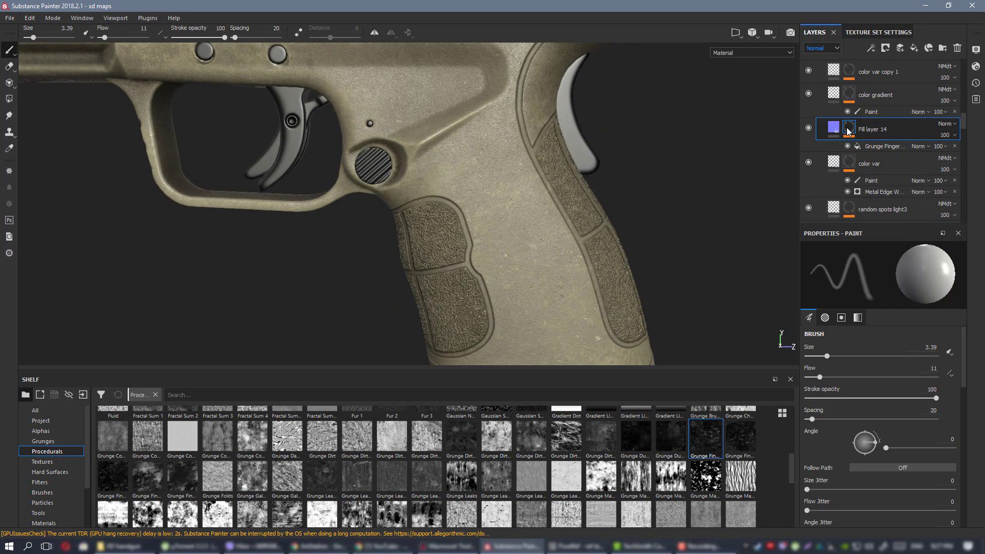
{"action": "right_click", "coordinate": [848, 132]}
{"action": "left_click", "coordinate": [871, 344]}
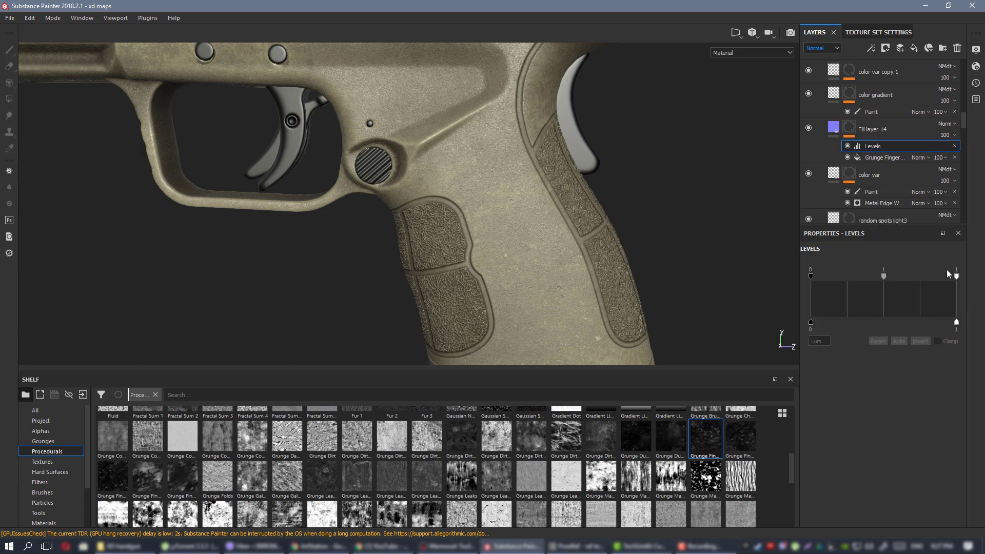
{"action": "left_click_drag", "start_coordinate": [955, 276], "coordinate": [894, 278]}
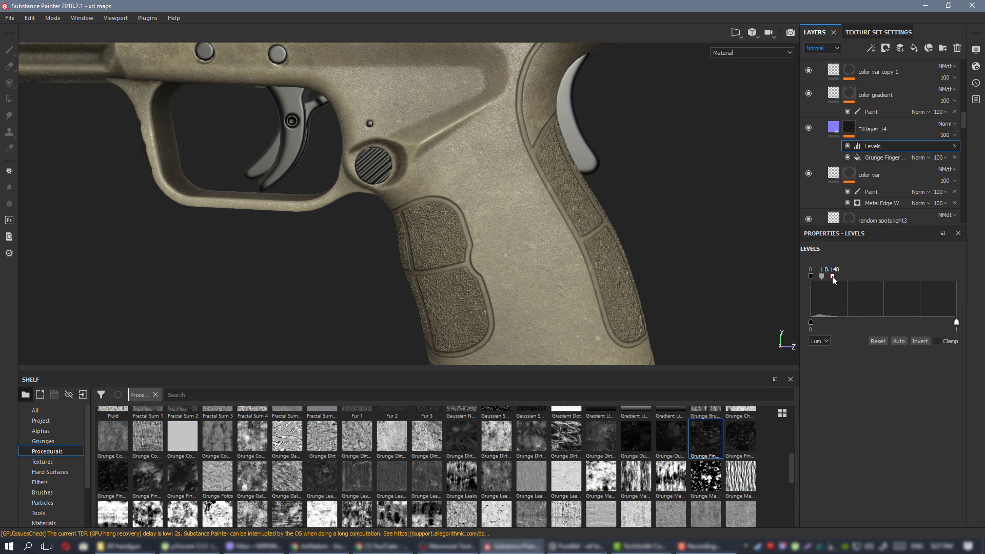
{"action": "left_click_drag", "start_coordinate": [507, 205], "coordinate": [613, 298], "text": "alt"}
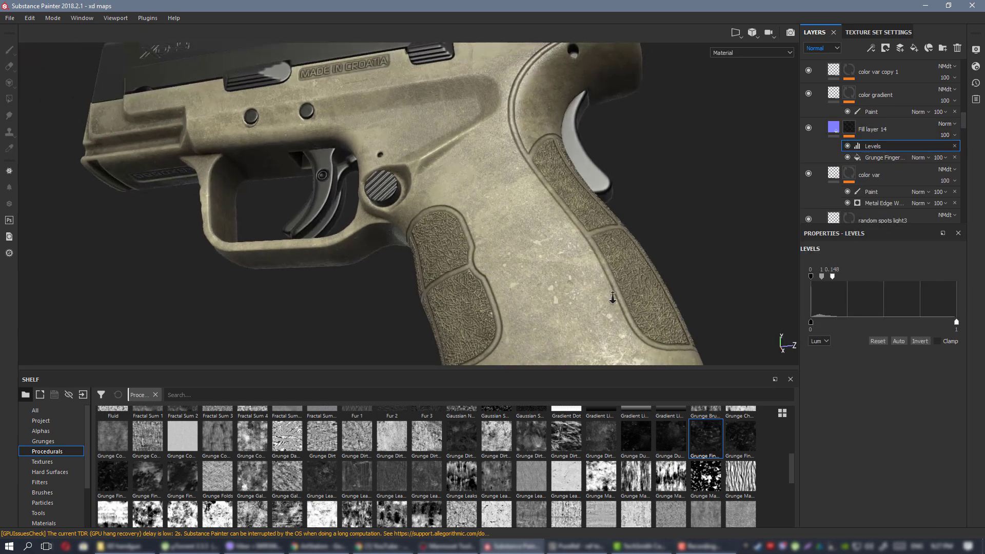
Examine the grip and trigger guard surface of the pistol frame from several angles and distances.
{"action": "right_click_drag", "start_coordinate": [613, 298], "coordinate": [632, 308], "text": "alt"}
{"action": "middle_click_drag", "start_coordinate": [632, 206], "coordinate": [484, 176], "text": "alt"}
{"action": "left_click_drag", "start_coordinate": [484, 176], "coordinate": [477, 205], "text": "alt"}
{"action": "right_click_drag", "start_coordinate": [477, 205], "coordinate": [339, 143], "text": "alt"}
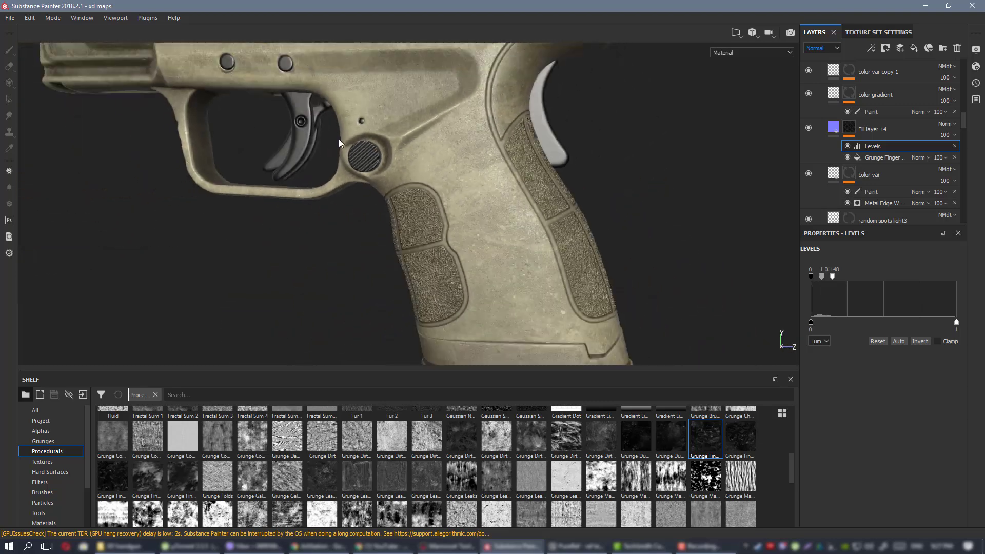
{"action": "left_click_drag", "start_coordinate": [339, 144], "coordinate": [497, 251], "text": "alt"}
{"action": "mouse_move", "coordinate": [420, 126]}
{"action": "middle_mouse_down", "text": "alt"}
{"action": "mouse_move", "coordinate": [503, 259]}
{"action": "mouse_move", "coordinate": [408, 128]}
{"action": "middle_mouse_up", "text": "alt"}
{"action": "right_click_drag", "start_coordinate": [409, 128], "coordinate": [518, 226], "text": "alt"}
{"action": "left_click_drag", "start_coordinate": [518, 226], "coordinate": [502, 245], "text": "alt"}
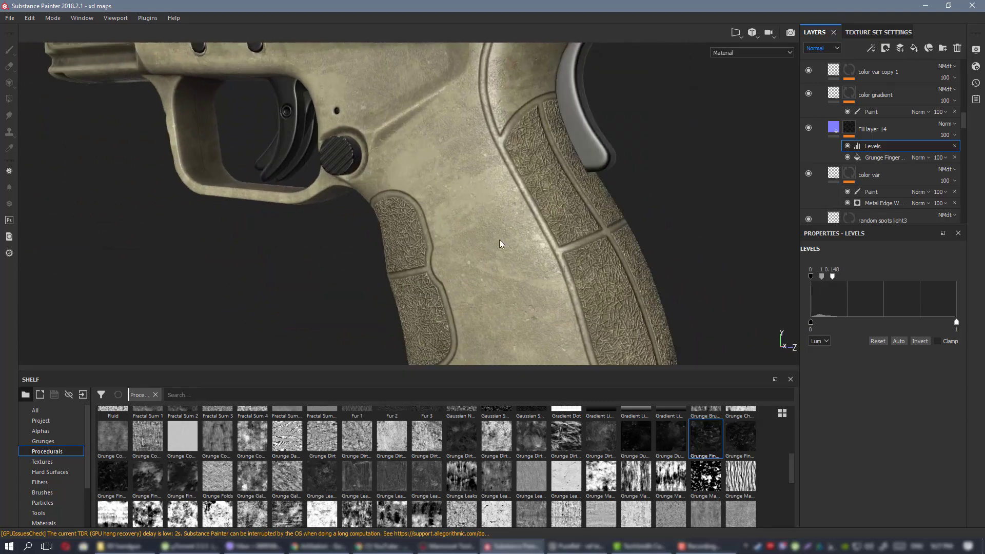
{"action": "right_click_drag", "start_coordinate": [423, 174], "coordinate": [921, 364], "text": "alt"}
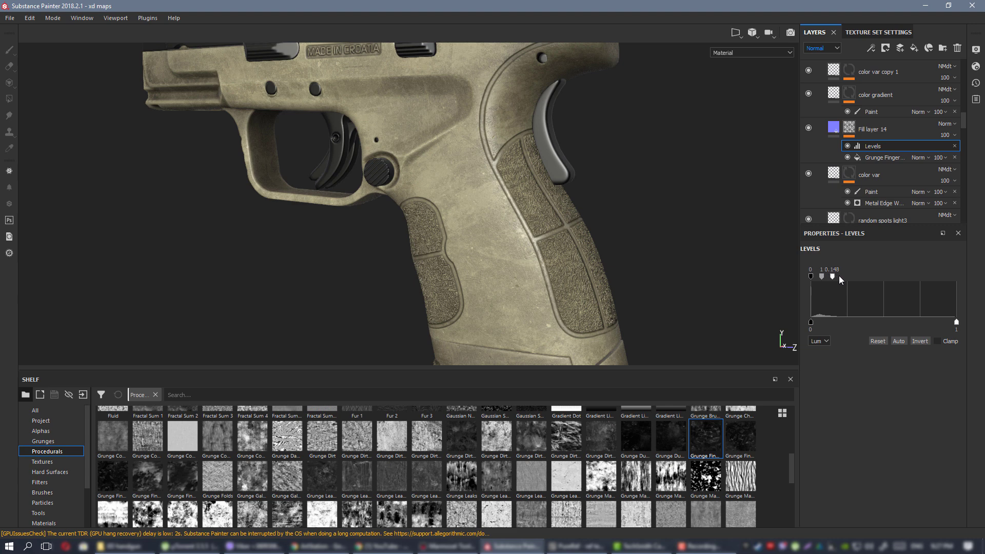
Raise the white input of the mask's Levels effect to 0.194 and set Fill layer 14's diffuse opacity to 29.
{"action": "left_click_drag", "start_coordinate": [832, 277], "coordinate": [839, 276]}
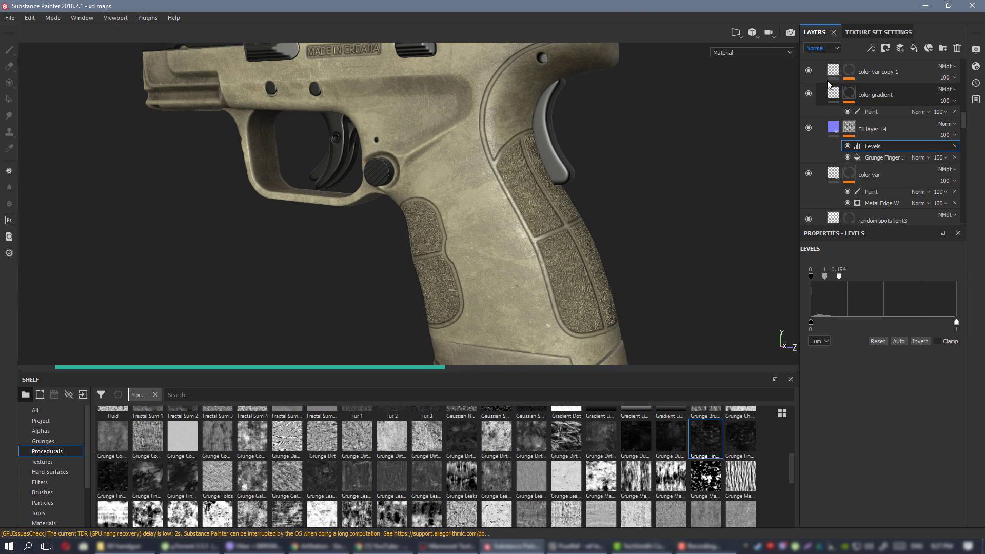
{"action": "left_click", "coordinate": [825, 47]}
{"action": "left_click", "coordinate": [822, 57]}
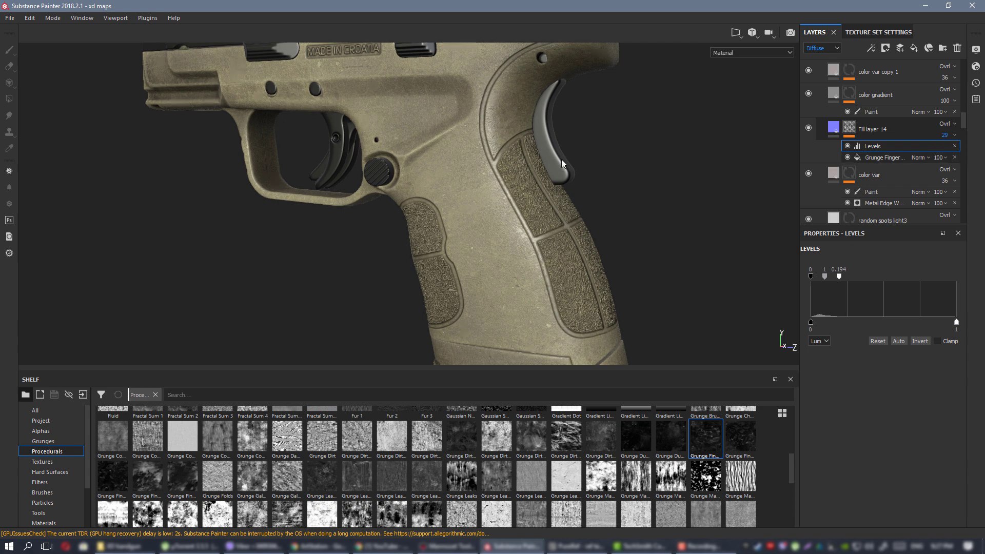
Inspect the grip up close from changing angles to judge the subtle color variation.
{"action": "left_click_drag", "start_coordinate": [562, 163], "coordinate": [591, 165], "text": "alt"}
{"action": "right_click_drag", "start_coordinate": [429, 170], "coordinate": [652, 388], "text": "alt"}
{"action": "middle_click_drag", "start_coordinate": [606, 318], "coordinate": [424, 125], "text": "alt"}
{"action": "right_click_drag", "start_coordinate": [425, 126], "coordinate": [592, 198], "text": "alt"}
{"action": "left_click_drag", "start_coordinate": [592, 198], "coordinate": [544, 200], "text": "alt"}
{"action": "right_click_drag", "start_coordinate": [492, 200], "coordinate": [537, 229], "text": "alt"}
{"action": "left_click_drag", "start_coordinate": [537, 229], "coordinate": [393, 172], "text": "alt"}
{"action": "right_click_drag", "start_coordinate": [393, 172], "coordinate": [370, 152], "text": "alt"}
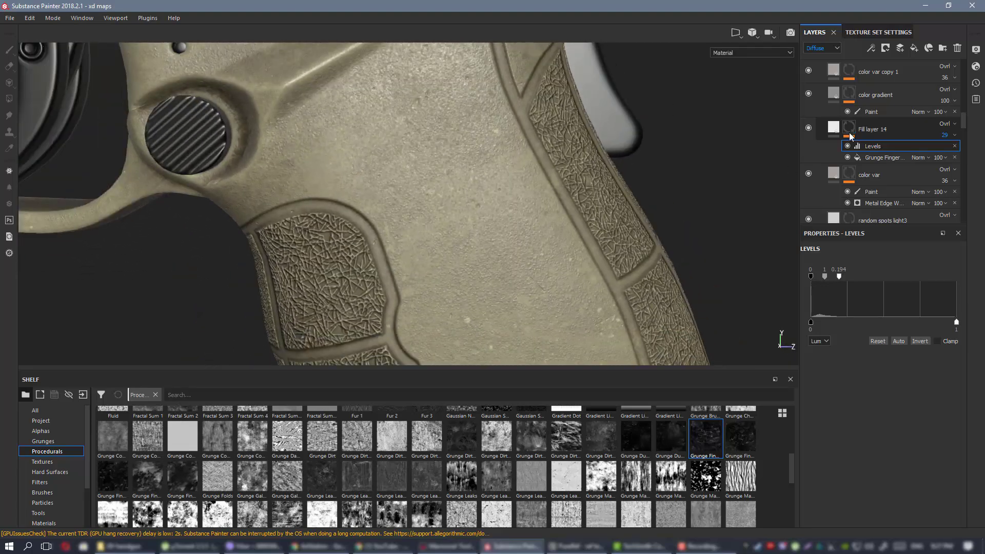
Enable the glossiness channel on Fill layer 14 with a value of 0.7 and check the grip's reflections.
{"action": "left_click", "coordinate": [834, 131]}
{"action": "left_click", "coordinate": [881, 398]}
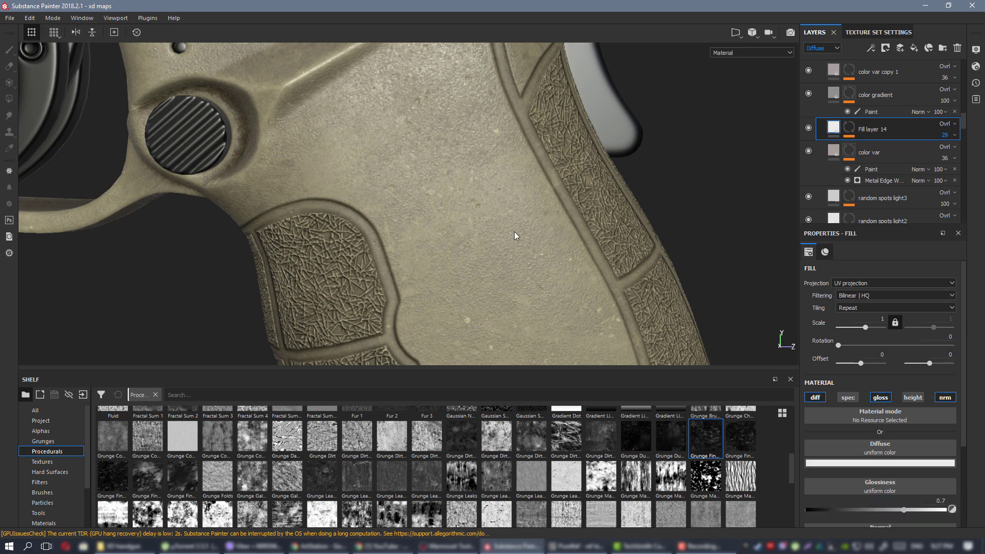
{"action": "right_click_drag", "start_coordinate": [531, 249], "coordinate": [318, 126], "text": "alt"}
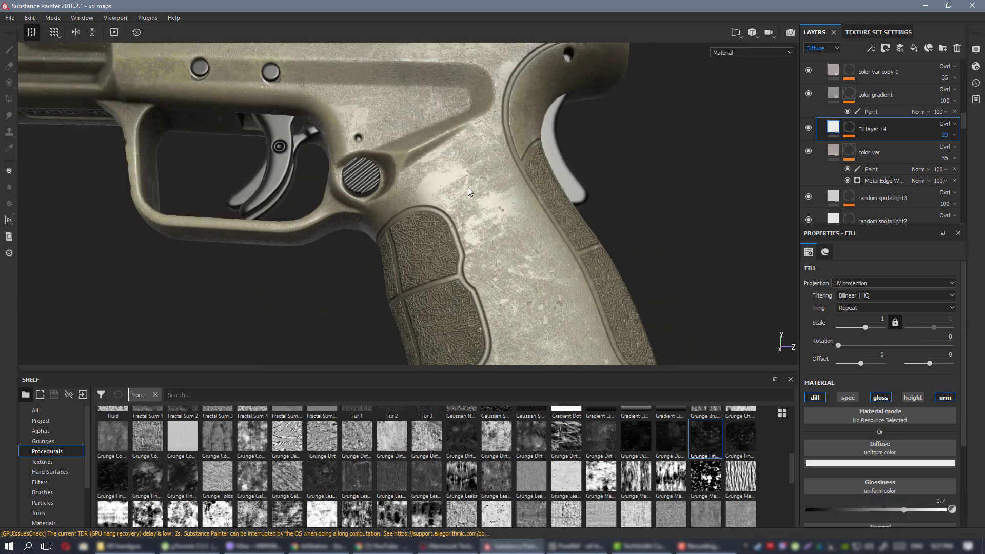
{"action": "middle_click_drag", "start_coordinate": [468, 188], "coordinate": [528, 246], "text": "alt"}
{"action": "right_click_drag", "start_coordinate": [528, 246], "coordinate": [195, 82], "text": "alt"}
{"action": "middle_click_drag", "start_coordinate": [491, 220], "coordinate": [491, 206], "text": "alt"}
{"action": "right_click_drag", "start_coordinate": [456, 197], "coordinate": [553, 235], "text": "alt"}
{"action": "middle_click_drag", "start_coordinate": [553, 235], "coordinate": [426, 146], "text": "alt"}
{"action": "left_click_drag", "start_coordinate": [426, 146], "coordinate": [462, 154], "text": "alt"}
{"action": "middle_click_drag", "start_coordinate": [462, 154], "coordinate": [466, 169], "text": "alt"}
{"action": "right_click_drag", "start_coordinate": [467, 170], "coordinate": [605, 268], "text": "alt"}
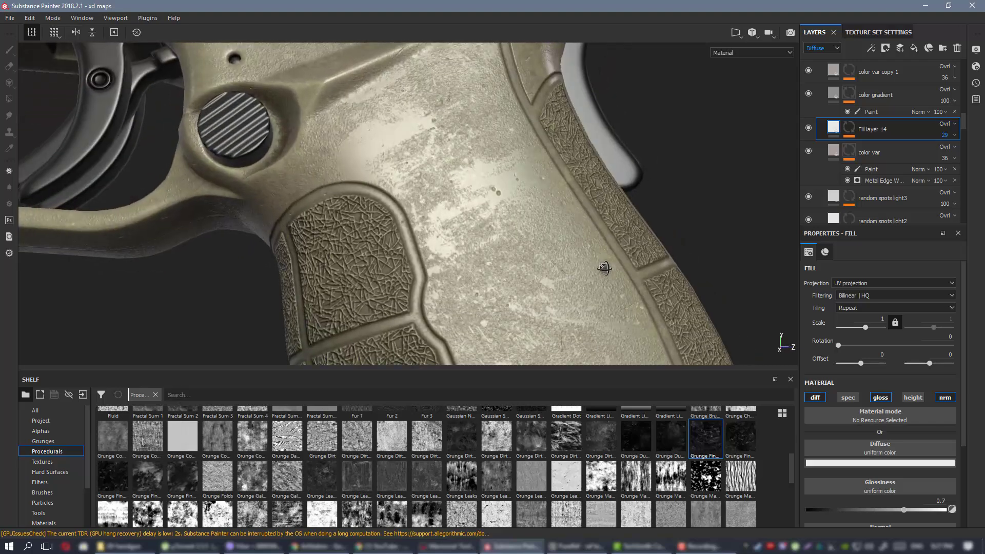
Set Fill layer 14's opacity in the glossiness channel to 67 and check the highlights along the frame.
{"action": "left_click", "coordinate": [836, 48]}
{"action": "left_click", "coordinate": [829, 63]}
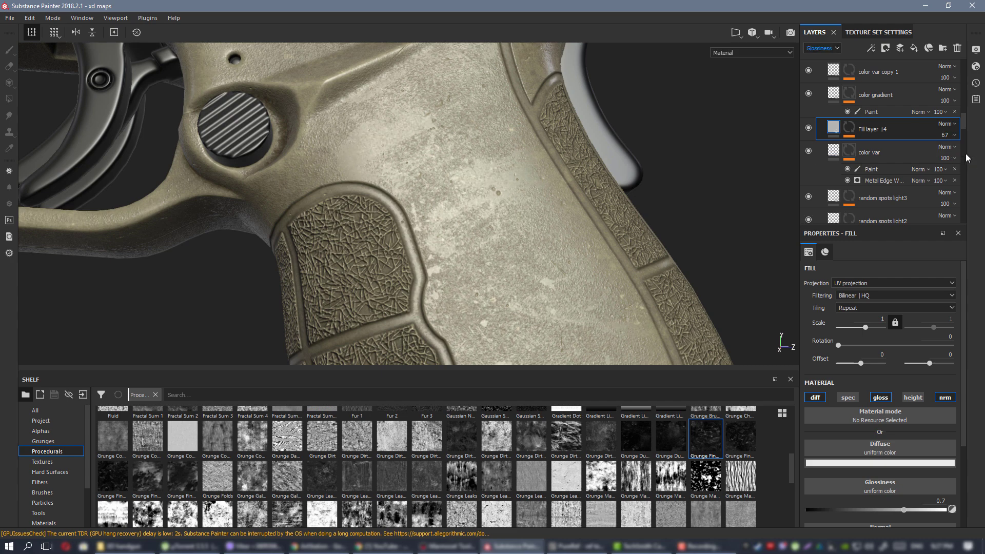
{"action": "right_click_drag", "start_coordinate": [456, 231], "coordinate": [480, 201], "text": "alt"}
{"action": "middle_click_drag", "start_coordinate": [480, 201], "coordinate": [564, 202], "text": "alt"}
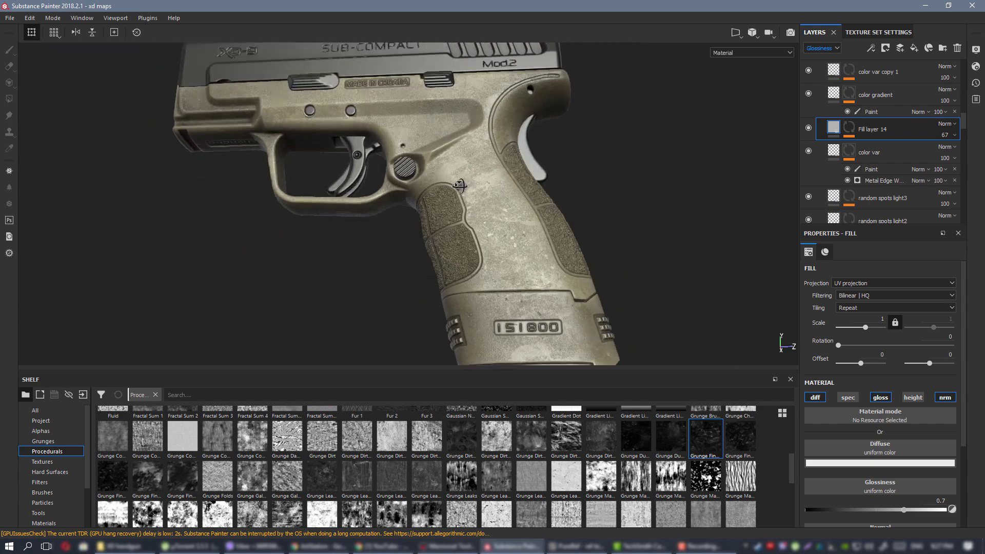
{"action": "right_click_drag", "start_coordinate": [567, 247], "coordinate": [578, 274], "text": "alt"}
{"action": "middle_click_drag", "start_coordinate": [529, 190], "coordinate": [575, 288], "text": "alt"}
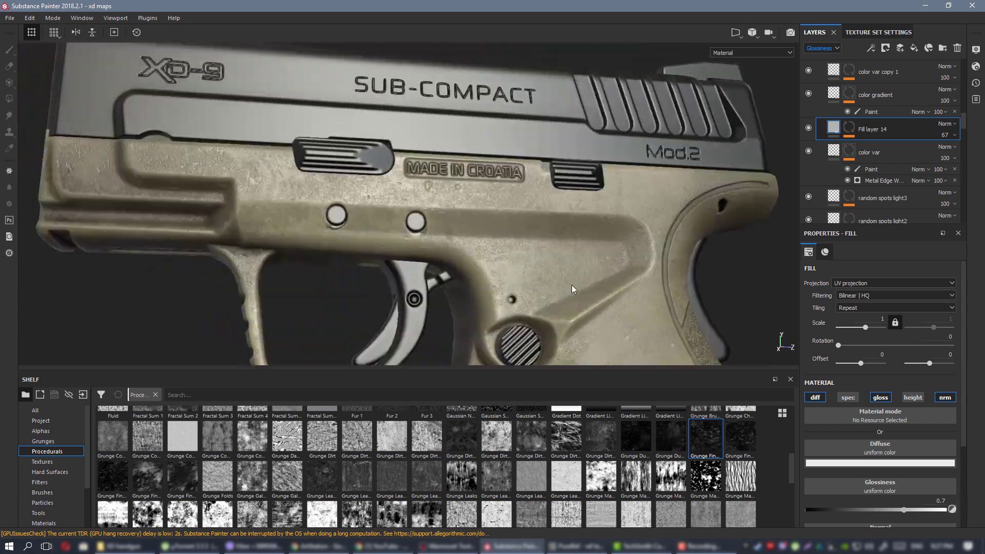
{"action": "left_click_drag", "start_coordinate": [574, 288], "coordinate": [605, 261], "text": "alt"}
{"action": "right_click_drag", "start_coordinate": [605, 261], "coordinate": [485, 194], "text": "alt"}
{"action": "middle_click_drag", "start_coordinate": [485, 194], "coordinate": [452, 162], "text": "alt"}
{"action": "left_click_drag", "start_coordinate": [452, 162], "coordinate": [456, 173], "text": "alt"}
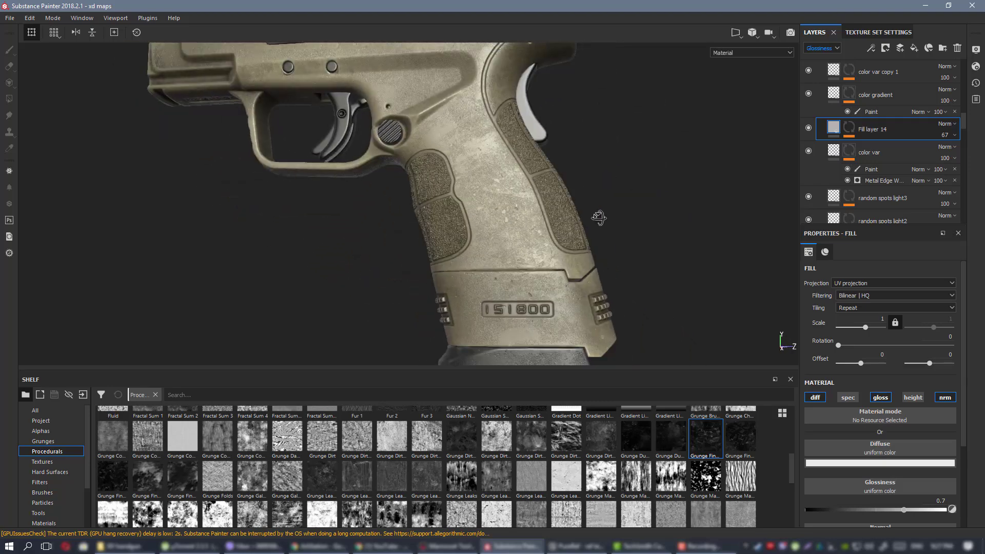
Examine how the glossiness variation catches the light across the grip and the lower frame.
{"action": "right_click_drag", "start_coordinate": [613, 316], "coordinate": [619, 329], "text": "alt"}
{"action": "middle_click_drag", "start_coordinate": [618, 308], "coordinate": [459, 68], "text": "alt"}
{"action": "left_click_drag", "start_coordinate": [490, 220], "coordinate": [528, 207], "text": "alt"}
{"action": "middle_click_drag", "start_coordinate": [437, 98], "coordinate": [510, 278], "text": "alt"}
{"action": "right_click_drag", "start_coordinate": [510, 278], "coordinate": [213, 101], "text": "alt"}
{"action": "middle_click_drag", "start_coordinate": [422, 159], "coordinate": [418, 217], "text": "alt"}
{"action": "left_click_drag", "start_coordinate": [418, 218], "coordinate": [459, 189], "text": "alt"}
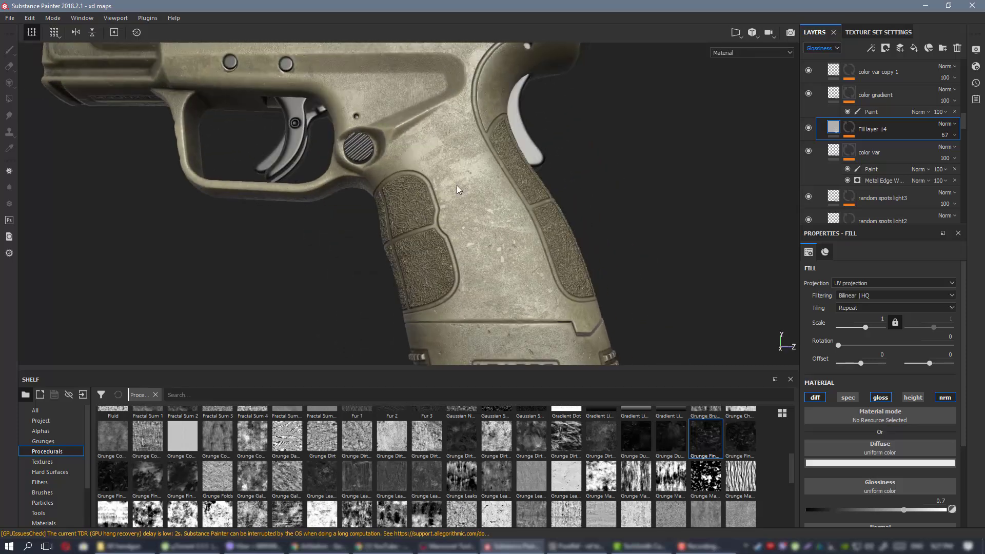
{"action": "middle_click_drag", "start_coordinate": [460, 189], "coordinate": [482, 237], "text": "alt"}
{"action": "left_click_drag", "start_coordinate": [481, 237], "coordinate": [514, 208], "text": "alt"}
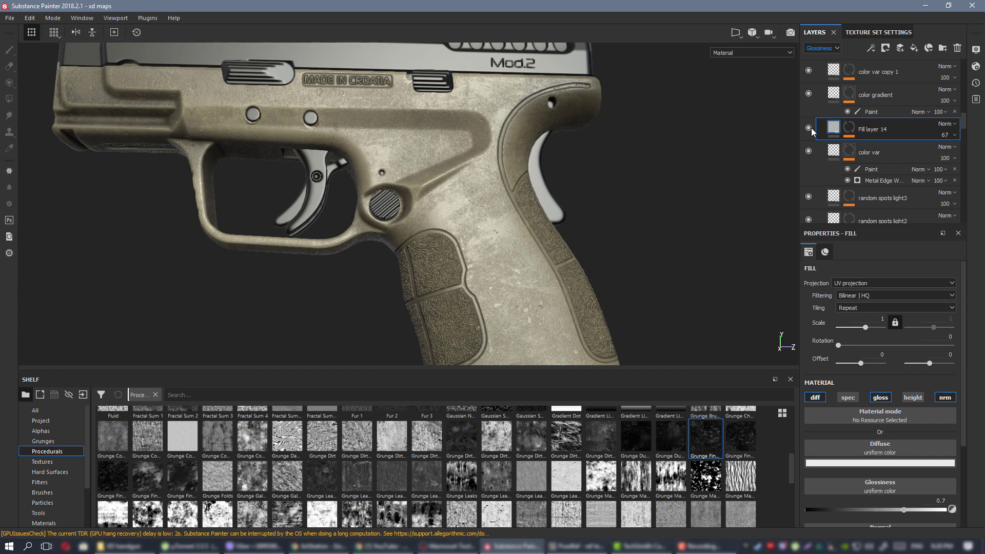
Compare the frame with Fill layer 14 hidden and shown from different viewing angles.
{"action": "middle_click_drag", "start_coordinate": [417, 153], "coordinate": [483, 207], "text": "alt"}
{"action": "left_click_drag", "start_coordinate": [482, 207], "coordinate": [500, 148], "text": "alt"}
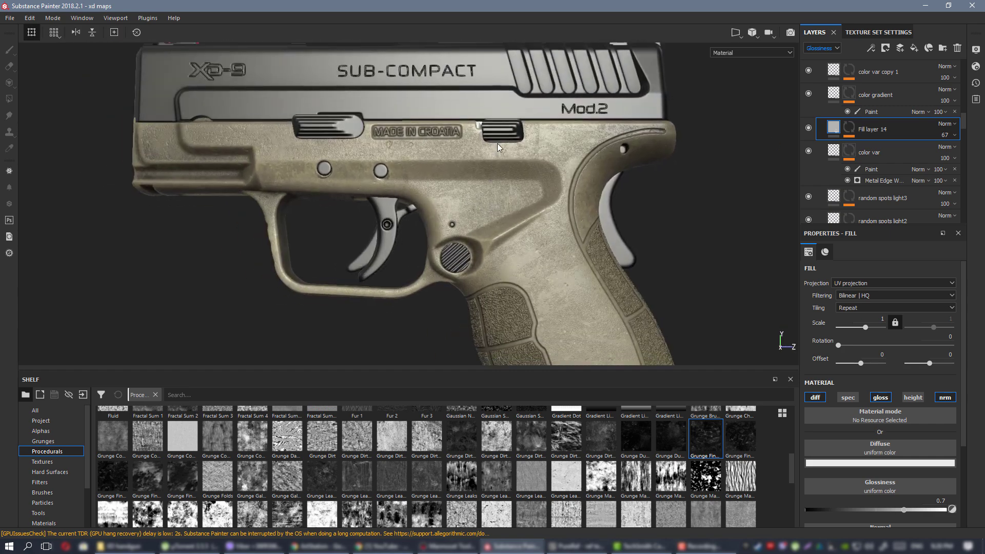
{"action": "middle_click_drag", "start_coordinate": [530, 231], "coordinate": [461, 115], "text": "alt"}
{"action": "left_click_drag", "start_coordinate": [461, 115], "coordinate": [248, 148], "text": "alt"}
{"action": "middle_click_drag", "start_coordinate": [518, 226], "coordinate": [459, 135], "text": "alt"}
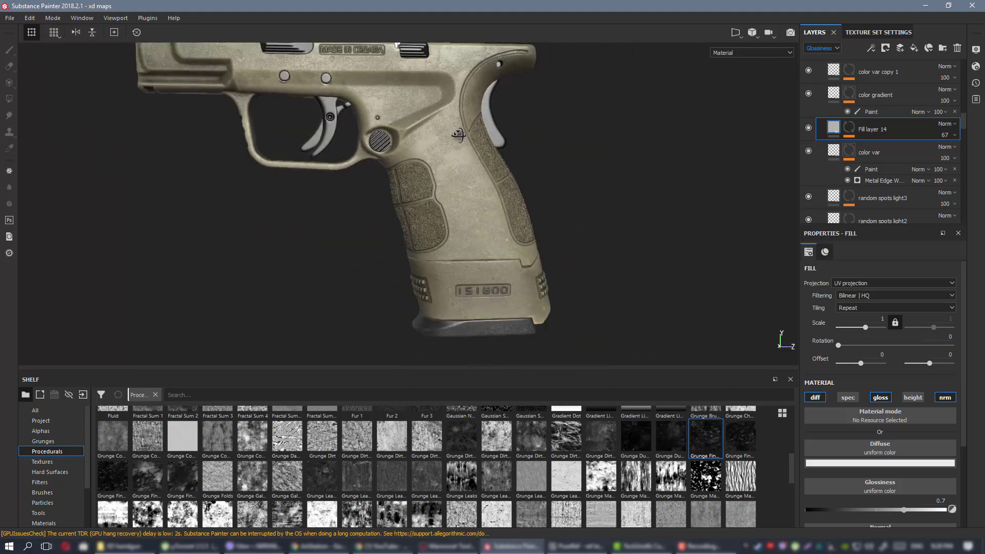
{"action": "left_click_drag", "start_coordinate": [459, 135], "coordinate": [449, 118], "text": "alt"}
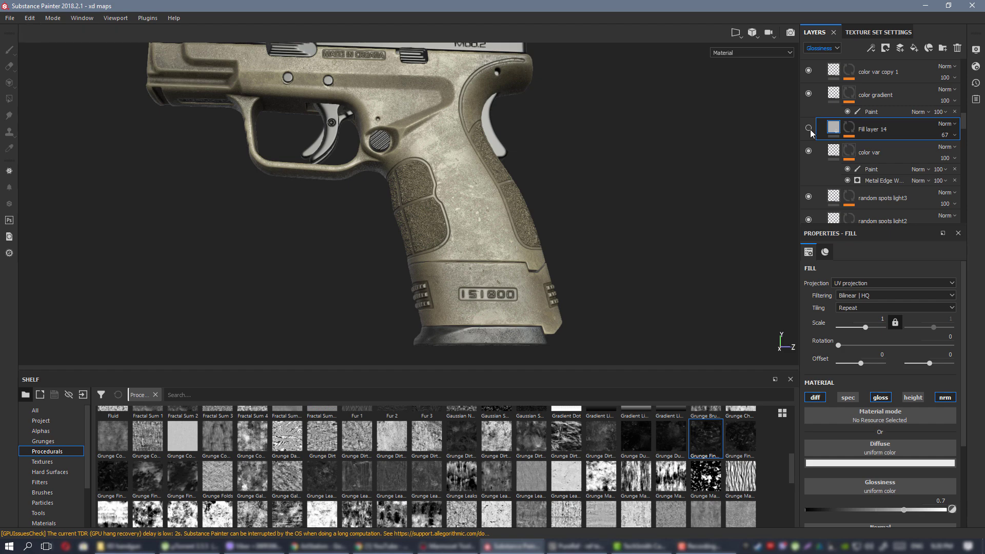
{"action": "middle_click_drag", "start_coordinate": [348, 116], "coordinate": [382, 177], "text": "alt"}
{"action": "left_click_drag", "start_coordinate": [383, 178], "coordinate": [415, 162], "text": "alt"}
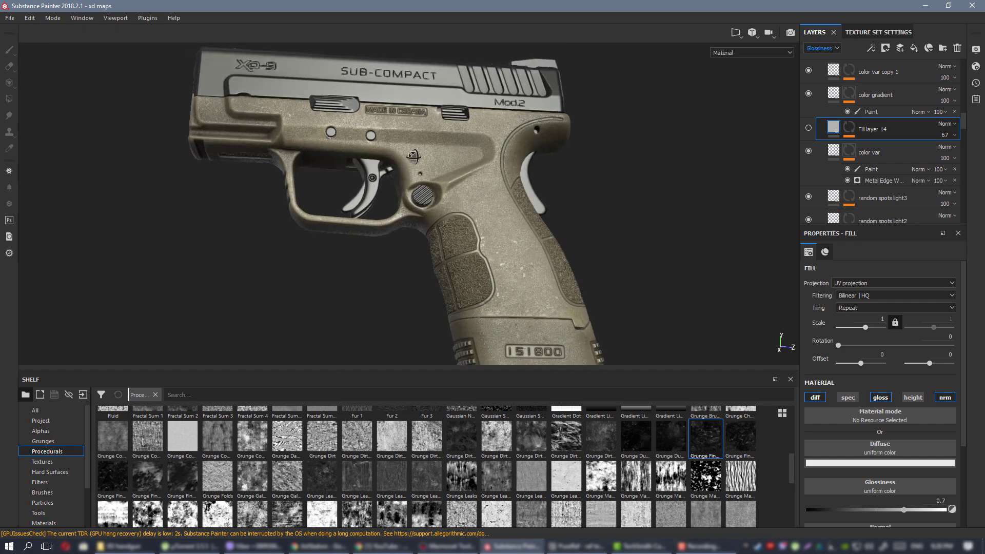
{"action": "right_click_drag", "start_coordinate": [414, 161], "coordinate": [452, 164], "text": "alt"}
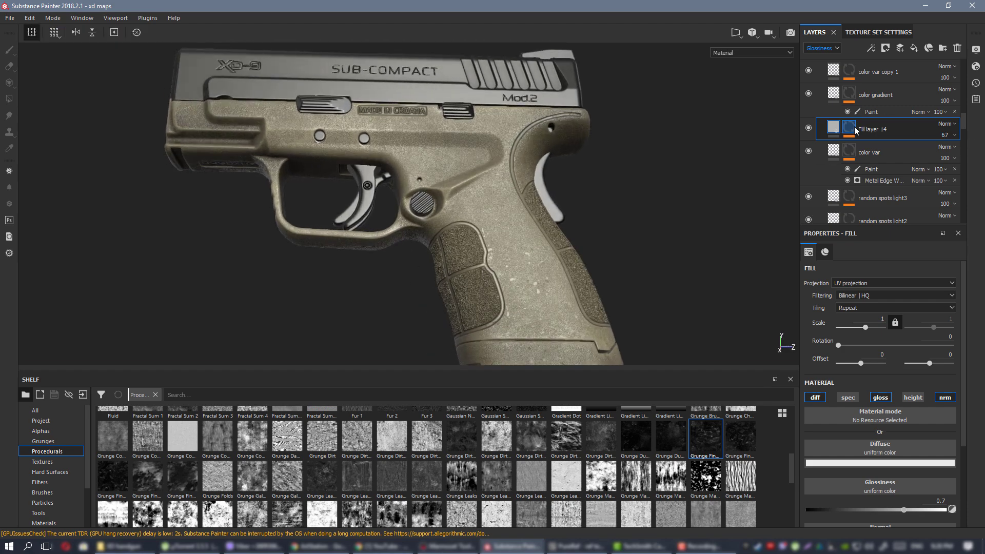
Add a Paint effect beneath the grunge fill in Fill layer 14's mask and set the grunge fill's blending to Multiply.
{"action": "left_click", "coordinate": [854, 129]}
{"action": "right_click", "coordinate": [855, 130]}
{"action": "left_click", "coordinate": [910, 319]}
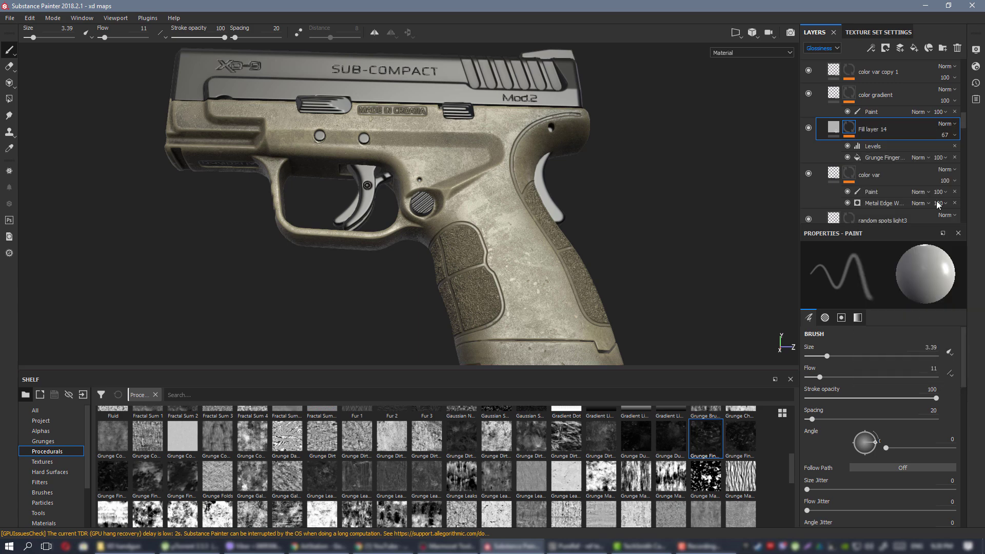
{"action": "left_click_drag", "start_coordinate": [878, 168], "coordinate": [875, 175]}
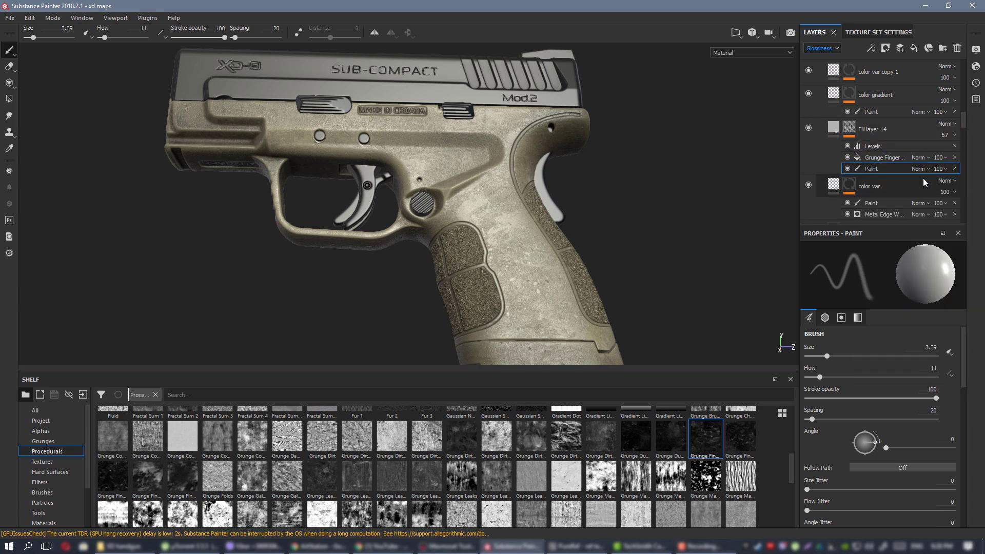
{"action": "left_click", "coordinate": [918, 158]}
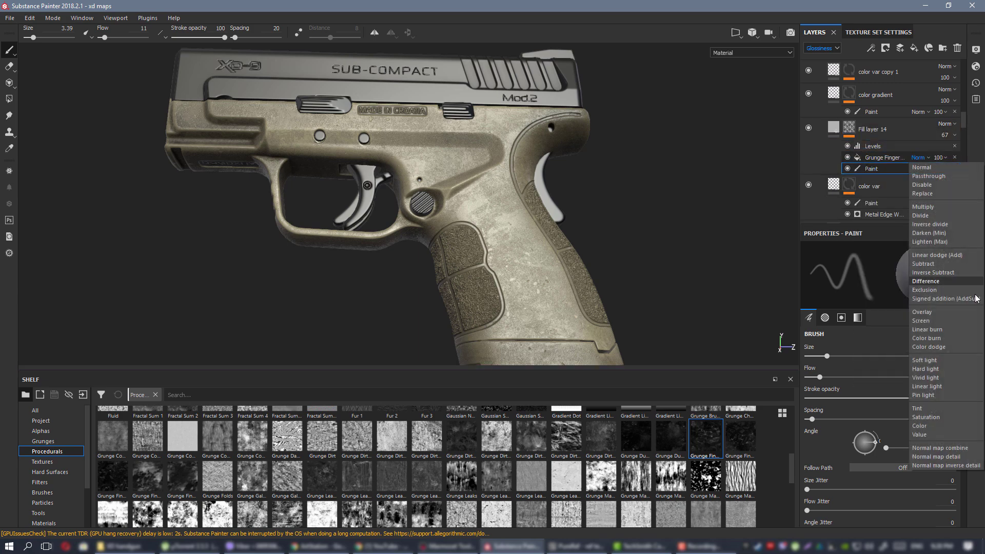
{"action": "left_click", "coordinate": [934, 208]}
Paint the grunge into Fill layer 14's mask over the middle of the grip with a size 6.55, flow 34 brush.
{"action": "middle_click_drag", "start_coordinate": [505, 204], "coordinate": [434, 157]}
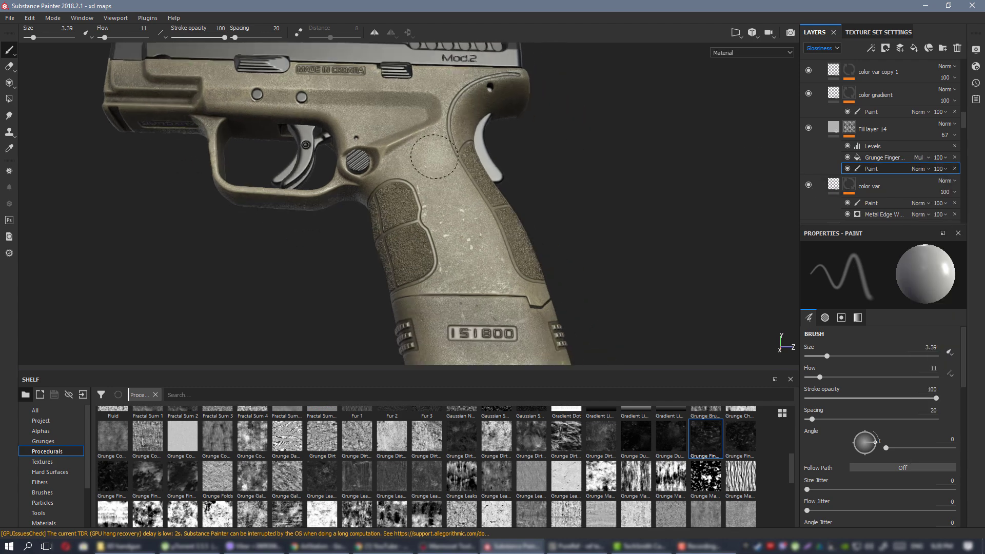
{"action": "right_click_drag", "start_coordinate": [446, 170], "coordinate": [457, 170], "text": "ctrl"}
{"action": "left_click_drag", "start_coordinate": [443, 166], "coordinate": [443, 166], "text": "ctrl"}
{"action": "mouse_move", "coordinate": [453, 221]}
{"action": "left_mouse_down"}
{"action": "mouse_move", "coordinate": [448, 153]}
{"action": "mouse_move", "coordinate": [477, 211]}
{"action": "mouse_move", "coordinate": [445, 191]}
{"action": "left_mouse_up"}
{"action": "left_click_drag", "start_coordinate": [438, 149], "coordinate": [417, 155], "text": "ctrl"}
{"action": "right_click_drag", "start_coordinate": [417, 155], "coordinate": [425, 154], "text": "ctrl"}
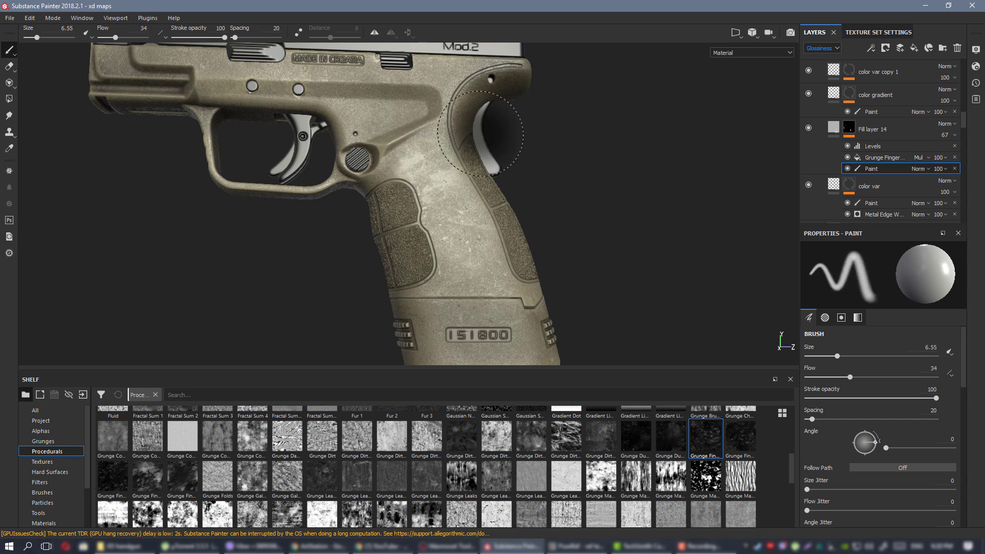
{"action": "left_click_drag", "start_coordinate": [411, 136], "coordinate": [431, 160]}
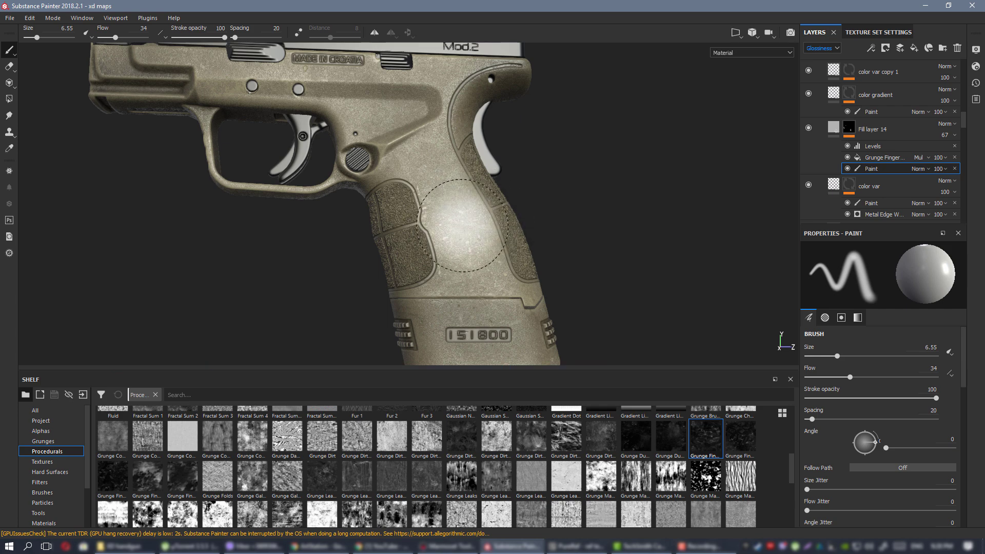
{"action": "mouse_move", "coordinate": [415, 182]}
{"action": "left_mouse_down"}
{"action": "mouse_move", "coordinate": [428, 183]}
{"action": "mouse_move", "coordinate": [390, 150]}
{"action": "mouse_move", "coordinate": [399, 165]}
{"action": "left_mouse_up"}
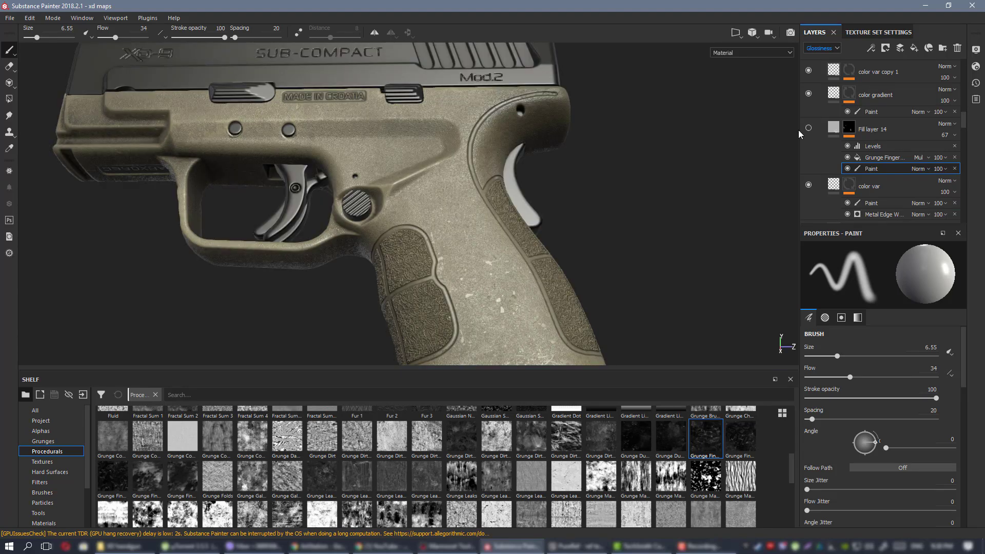
Delete Fill layer 14 from the layer stack.
{"action": "scroll", "coordinate": [483, 191], "scroll_direction": "down", "scroll_amount": 2}
{"action": "left_click", "coordinate": [836, 130]}
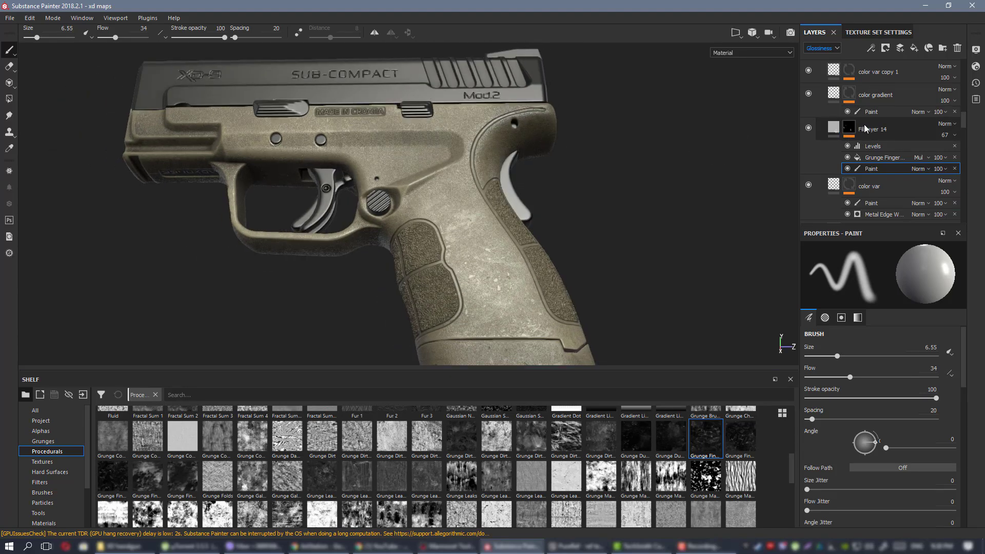
{"action": "left_click", "coordinate": [902, 130]}
{"action": "key", "text": "Delete"}
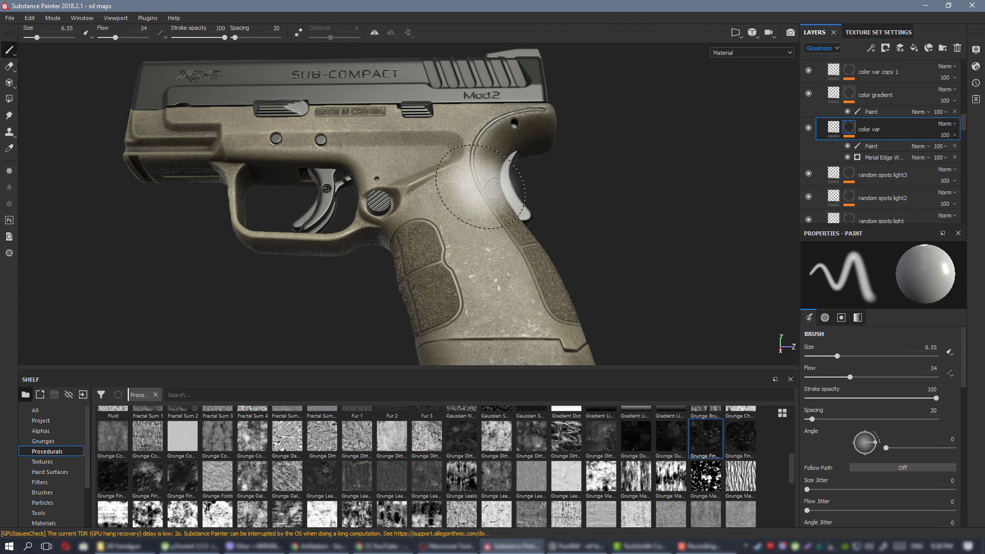
Examine the remaining surface variation on the frame and grip from several angles.
{"action": "right_click_drag", "start_coordinate": [465, 188], "coordinate": [431, 185], "text": "ctrl"}
{"action": "scroll", "coordinate": [405, 151], "scroll_direction": "up", "scroll_amount": 3}
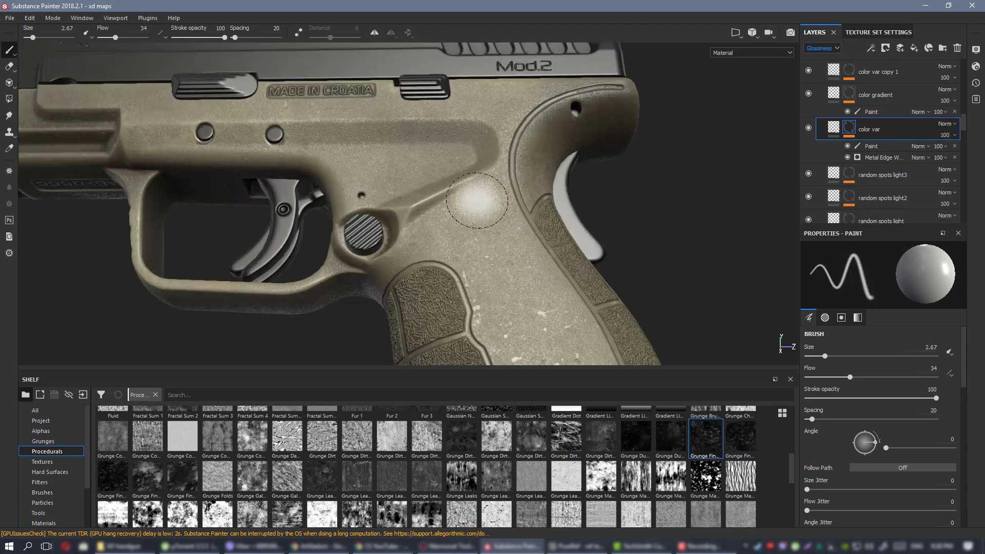
{"action": "left_click_drag", "start_coordinate": [475, 200], "coordinate": [457, 179], "text": "alt"}
{"action": "scroll", "coordinate": [369, 170], "scroll_direction": "down", "scroll_amount": 2}
{"action": "middle_click_drag", "start_coordinate": [342, 162], "coordinate": [385, 171], "text": "alt"}
{"action": "left_click_drag", "start_coordinate": [386, 171], "coordinate": [393, 167], "text": "alt"}
{"action": "middle_click_drag", "start_coordinate": [531, 226], "coordinate": [447, 153], "text": "alt"}
{"action": "left_click_drag", "start_coordinate": [447, 154], "coordinate": [446, 129], "text": "alt"}
{"action": "scroll", "coordinate": [455, 180], "scroll_direction": "up", "scroll_amount": 2}
{"action": "left_click_drag", "start_coordinate": [456, 180], "coordinate": [460, 149], "text": "alt"}
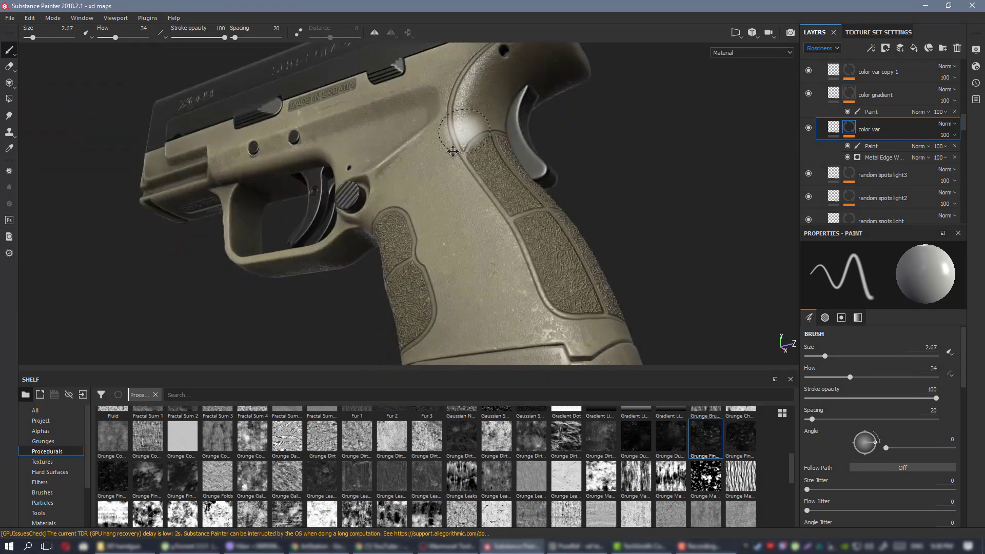
{"action": "middle_click_drag", "start_coordinate": [459, 149], "coordinate": [454, 182], "text": "alt"}
{"action": "scroll", "coordinate": [474, 213], "scroll_direction": "up", "scroll_amount": 3}
{"action": "left_click_drag", "start_coordinate": [474, 213], "coordinate": [462, 226], "text": "alt"}
Display the frame's Diffuse channel alone and compare the dirt markings and dirt markings stronger layers with their visibility off and on.
{"action": "key", "text": "c"}
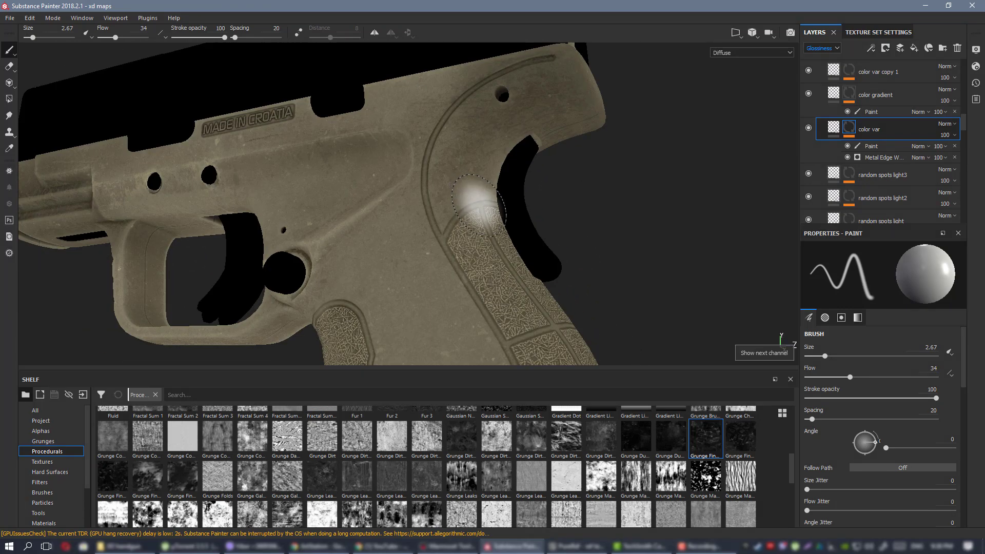
{"action": "left_click_drag", "start_coordinate": [469, 186], "coordinate": [427, 173], "text": "alt"}
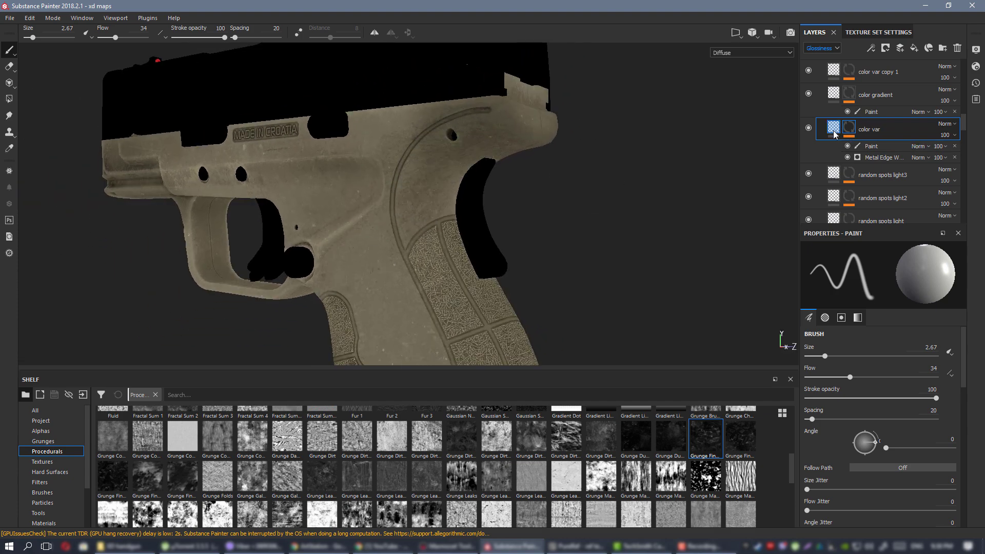
{"action": "scroll", "coordinate": [837, 138], "scroll_direction": "up", "scroll_amount": 8}
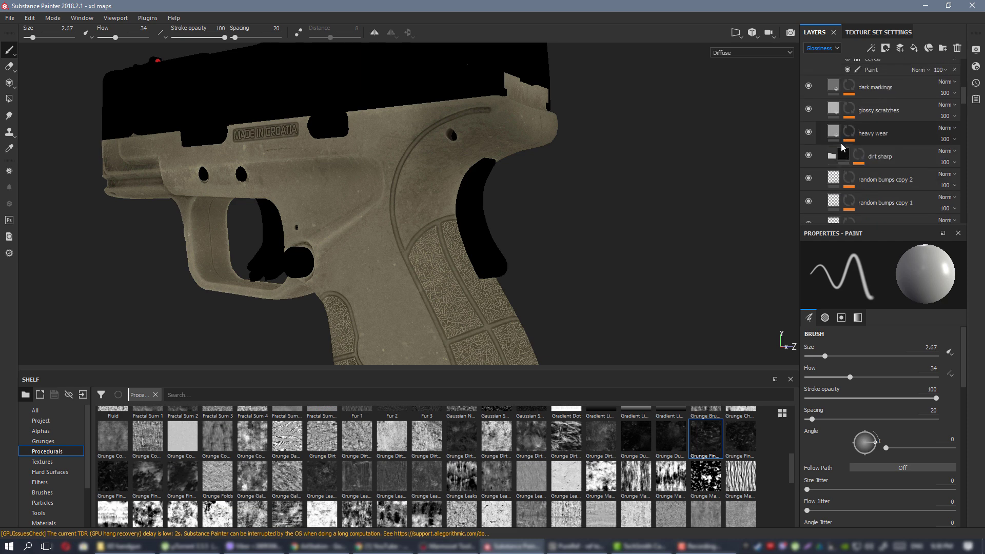
{"action": "scroll", "coordinate": [822, 137], "scroll_direction": "down", "scroll_amount": 4}
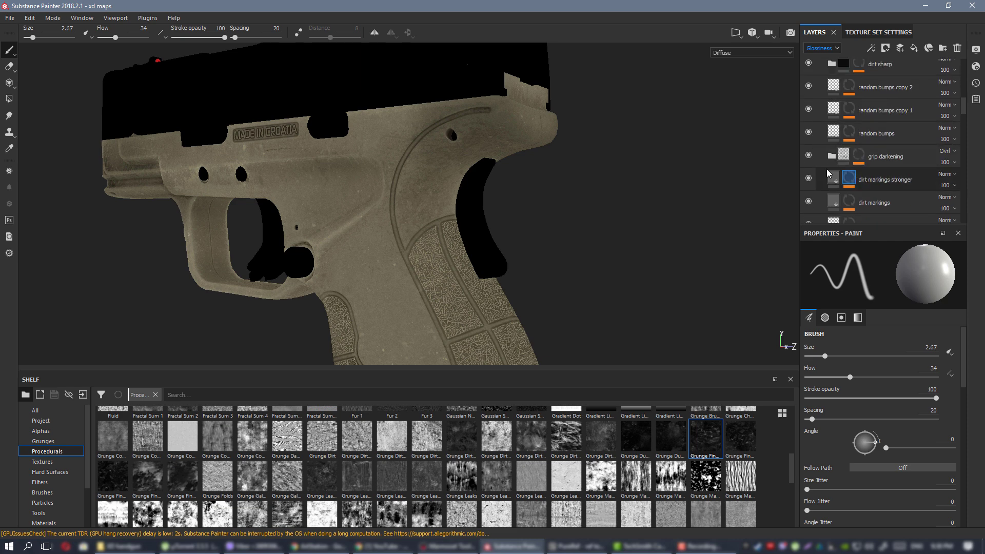
{"action": "scroll", "coordinate": [810, 151], "scroll_direction": "down", "scroll_amount": 1}
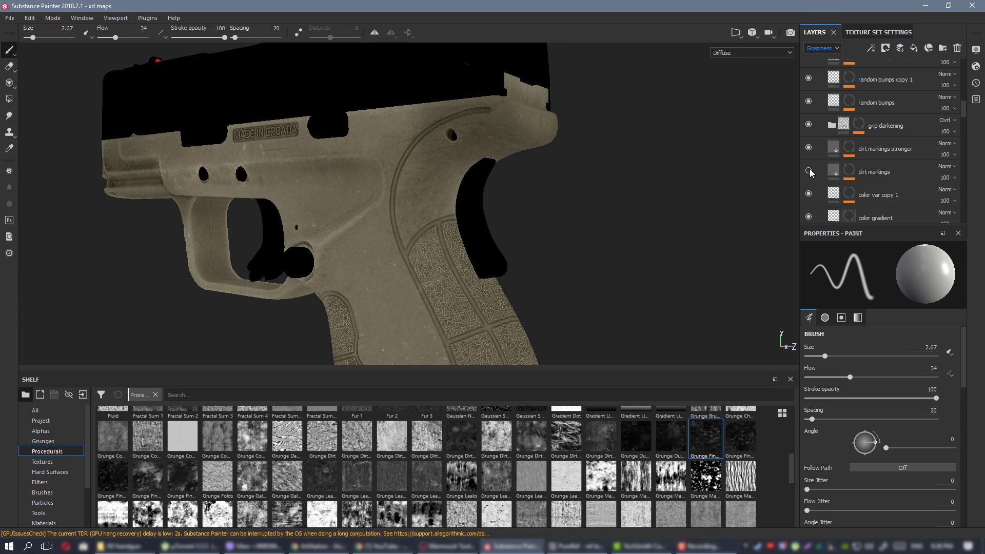
{"action": "left_click", "coordinate": [808, 148]}
{"action": "scroll", "coordinate": [808, 128], "scroll_direction": "down", "scroll_amount": 5}
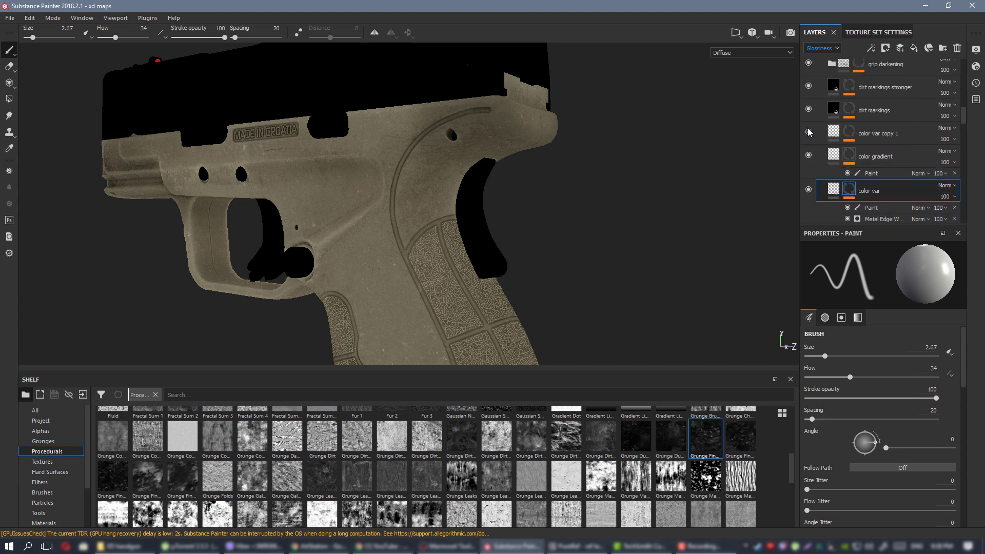
Review what the random spots, wear edges mag, slight edges and gloss variation layers contribute to the frame's diffuse.
{"action": "scroll", "coordinate": [809, 132], "scroll_direction": "down", "scroll_amount": 2}
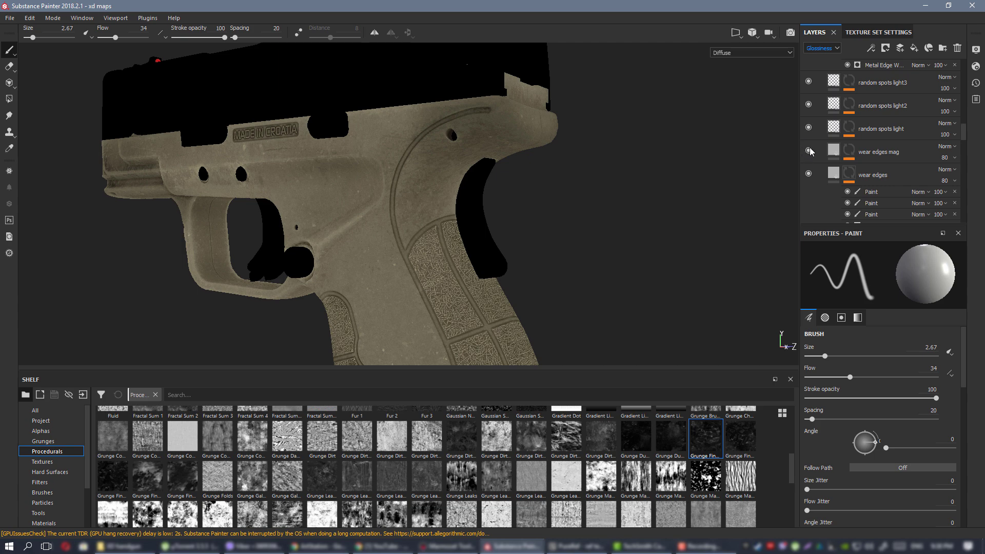
{"action": "scroll", "coordinate": [809, 149], "scroll_direction": "down", "scroll_amount": 4}
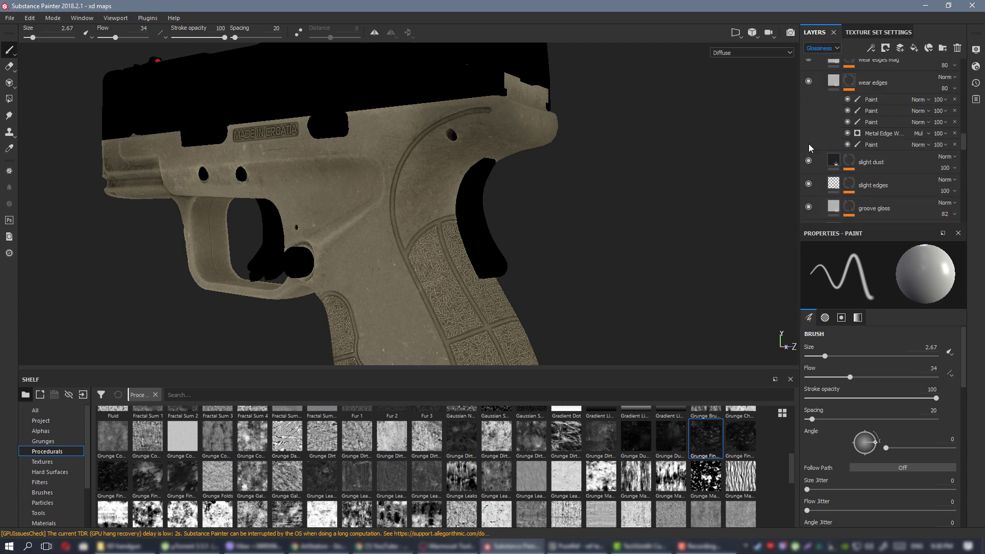
{"action": "scroll", "coordinate": [809, 148], "scroll_direction": "down", "scroll_amount": 1}
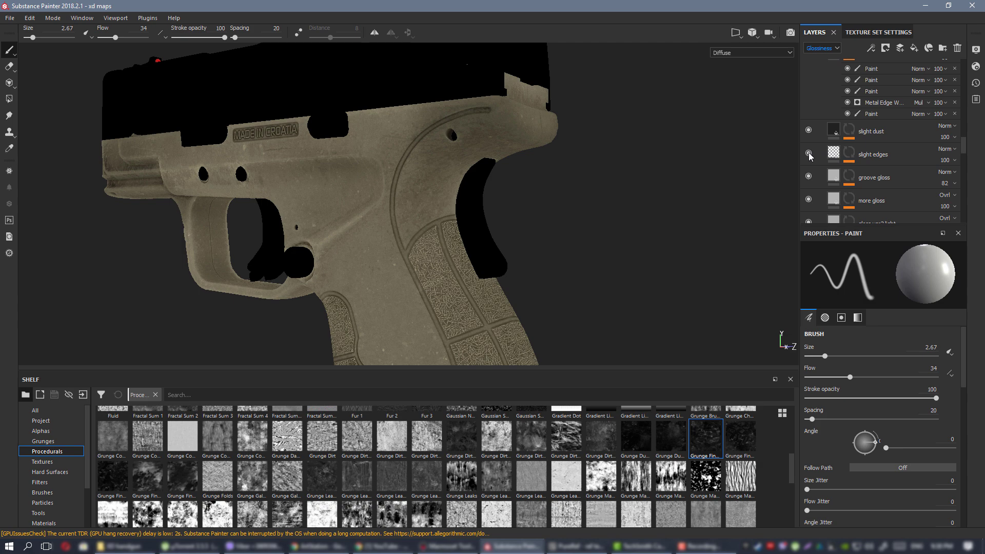
{"action": "scroll", "coordinate": [810, 155], "scroll_direction": "down", "scroll_amount": 5}
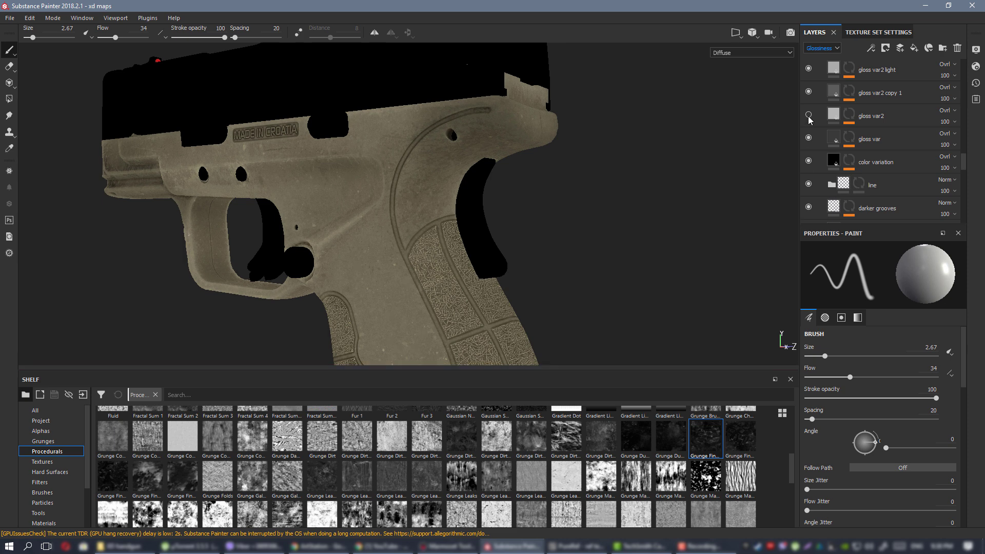
Compare the frame with the color variation layer hidden and shown, and review the darker grooves, grain and base color layers.
{"action": "left_click", "coordinate": [808, 161]}
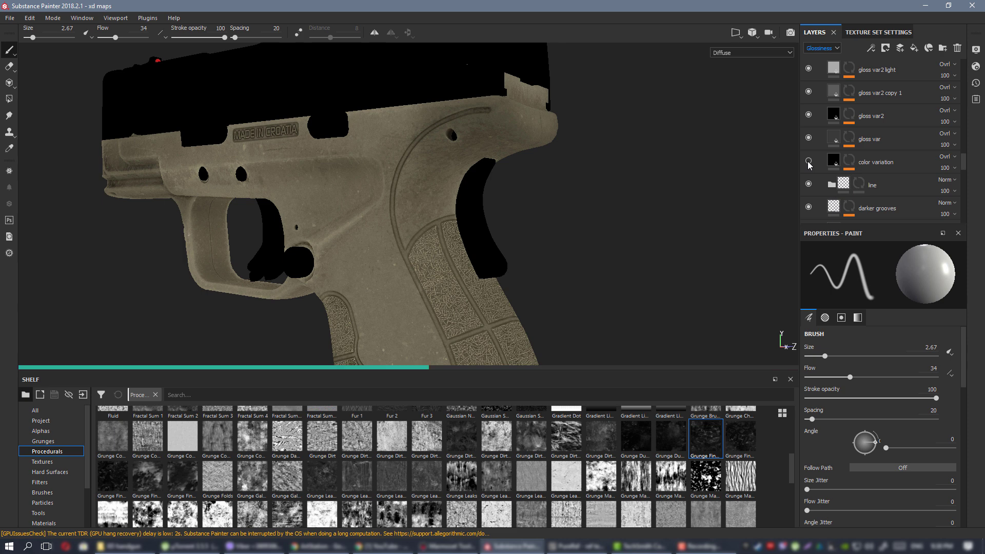
{"action": "left_click", "coordinate": [808, 161]}
{"action": "scroll", "coordinate": [819, 150], "scroll_direction": "down", "scroll_amount": 2}
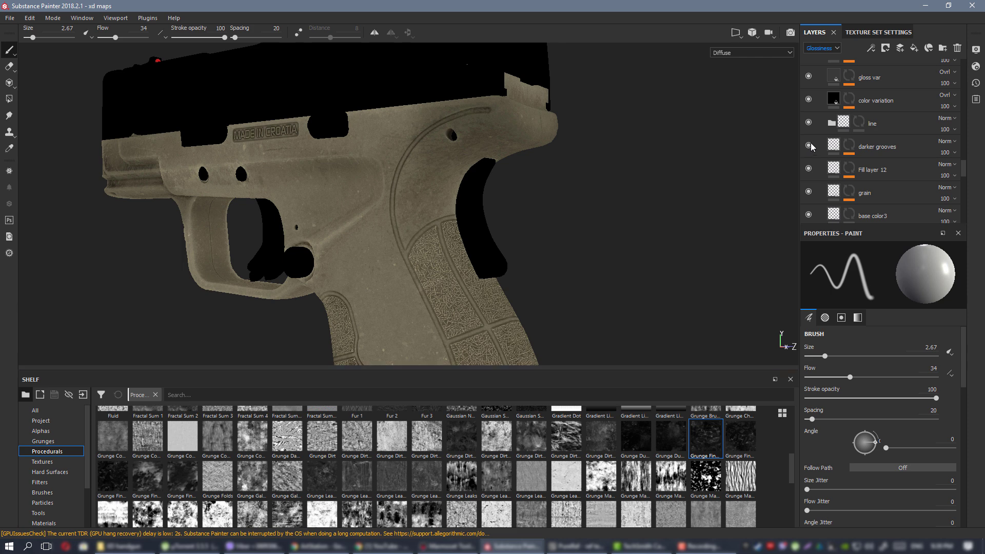
{"action": "scroll", "coordinate": [812, 147], "scroll_direction": "down", "scroll_amount": 2}
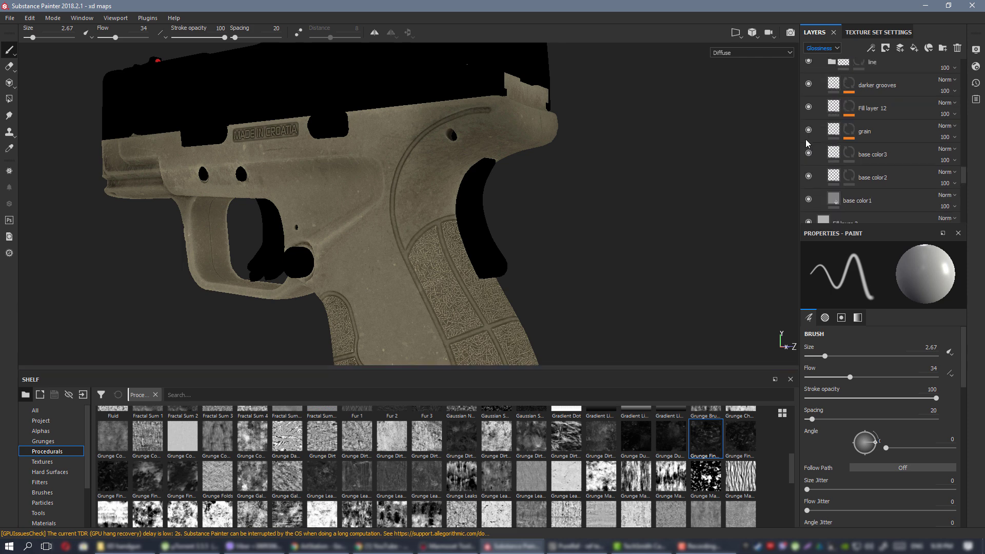
{"action": "scroll", "coordinate": [807, 144], "scroll_direction": "down", "scroll_amount": 1}
{"action": "scroll", "coordinate": [818, 150], "scroll_direction": "down", "scroll_amount": 10}
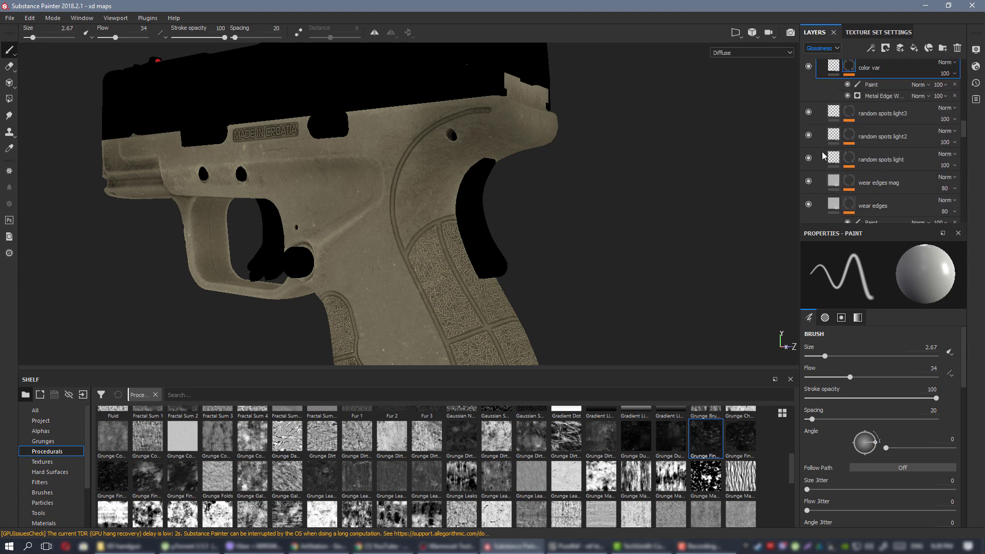
Compare the frame's diffuse with the dark markings 2 layer hidden and shown.
{"action": "scroll", "coordinate": [826, 160], "scroll_direction": "up", "scroll_amount": 5}
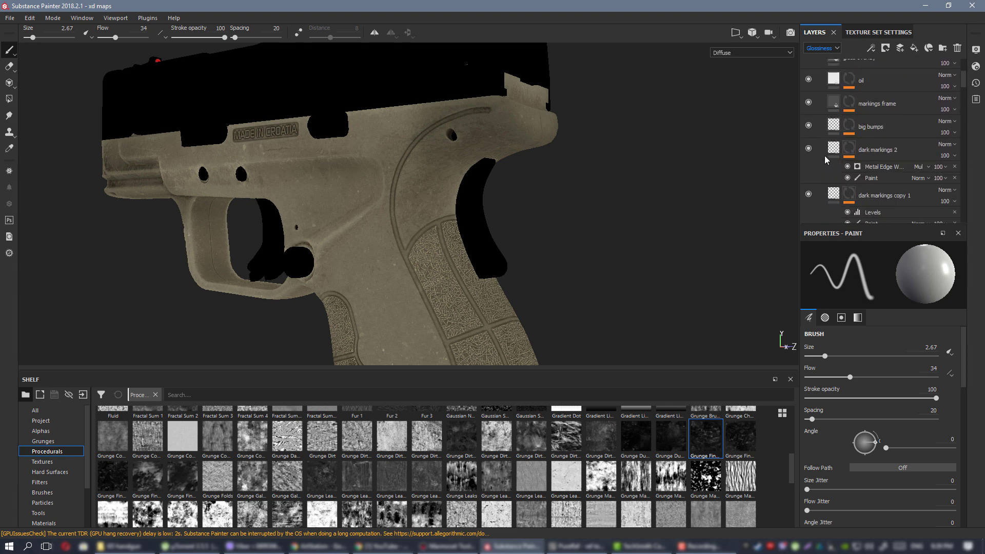
{"action": "scroll", "coordinate": [820, 152], "scroll_direction": "down", "scroll_amount": 3}
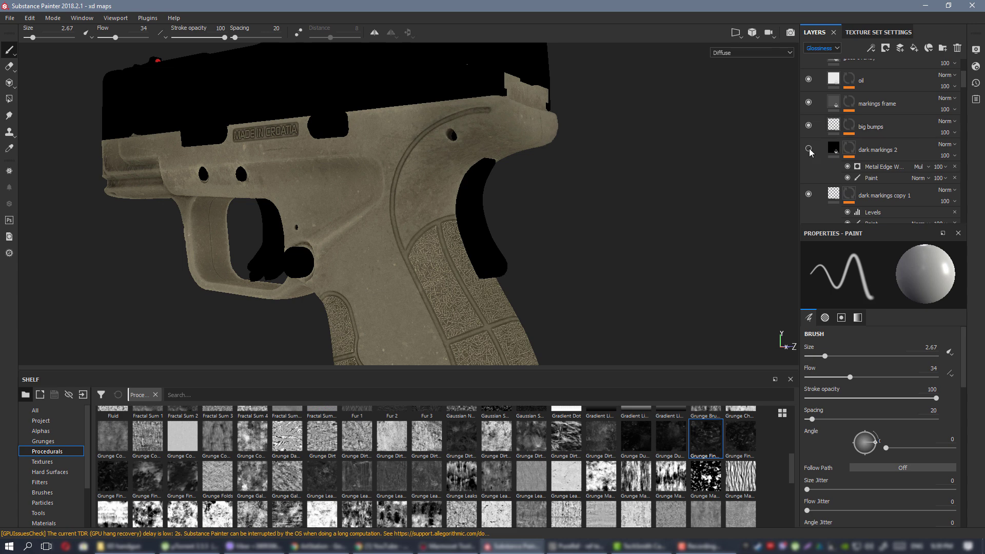
{"action": "left_click", "coordinate": [809, 149]}
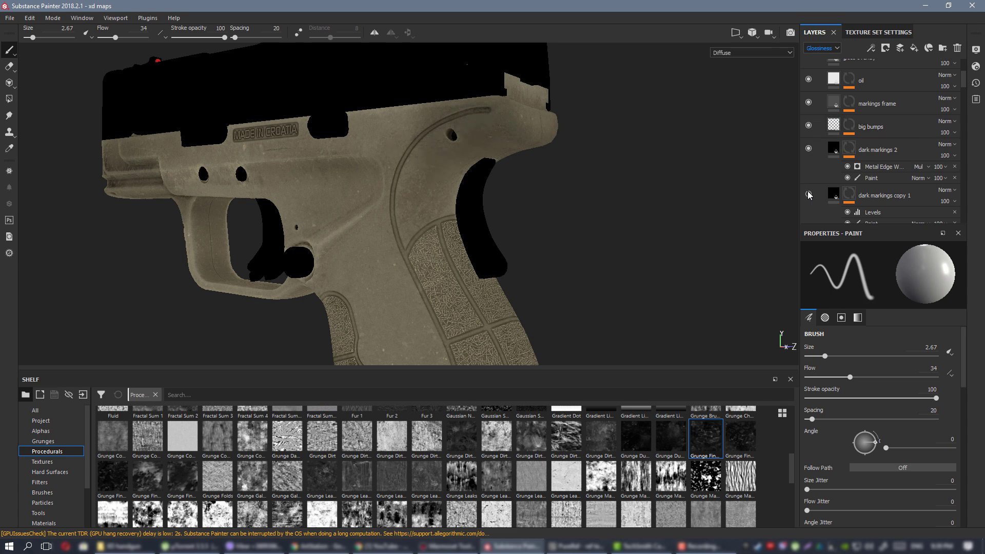
Select the Paint effect in the mask of dark markings copy 1 and frame the side of the grip.
{"action": "left_click", "coordinate": [878, 194]}
{"action": "scroll", "coordinate": [878, 184], "scroll_direction": "down", "scroll_amount": 2}
{"action": "left_click", "coordinate": [872, 193]}
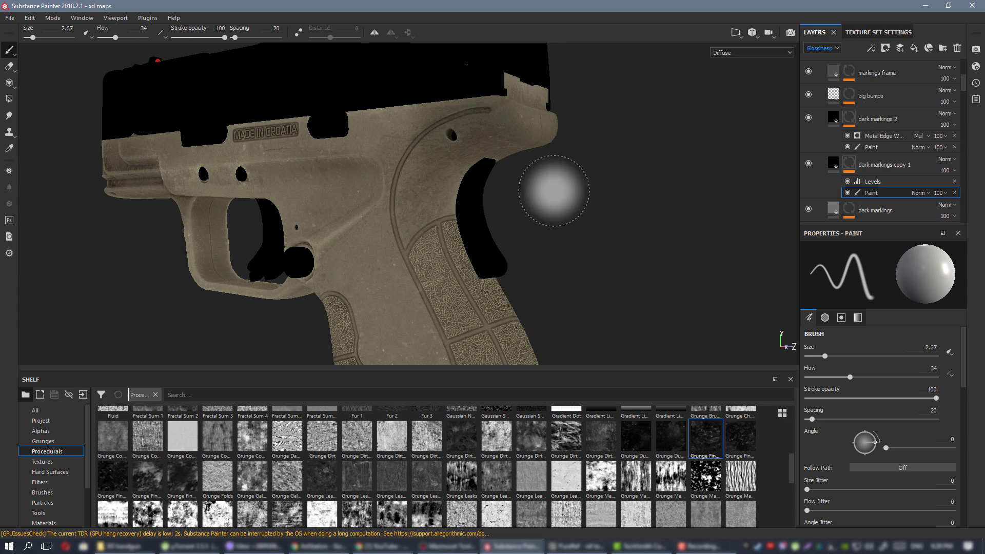
{"action": "middle_click_drag", "start_coordinate": [446, 129], "coordinate": [577, 60], "text": "alt"}
{"action": "left_click_drag", "start_coordinate": [570, 169], "coordinate": [657, 194], "text": "alt"}
{"action": "middle_click_drag", "start_coordinate": [658, 194], "coordinate": [565, 156], "text": "alt"}
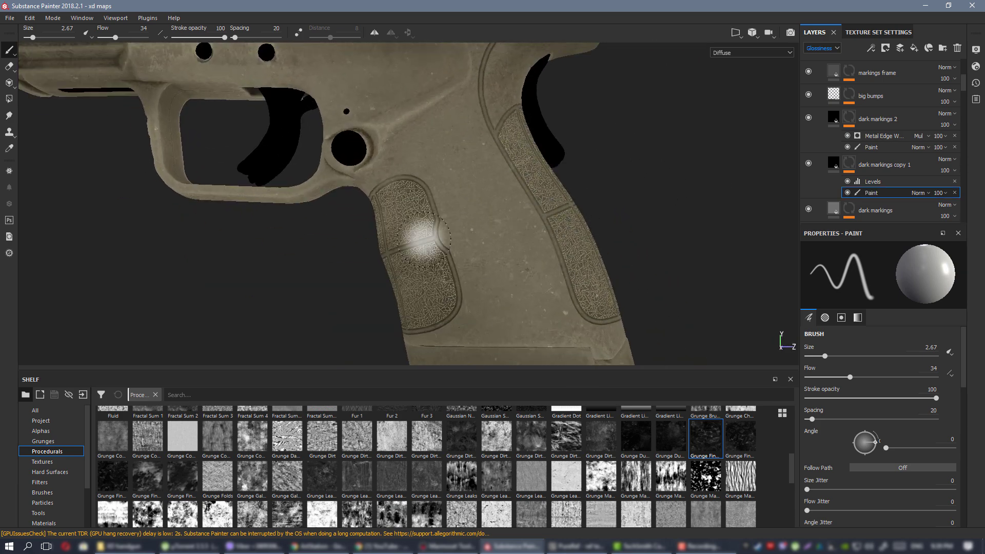
{"action": "middle_click_drag", "start_coordinate": [473, 209], "coordinate": [460, 239], "text": "alt"}
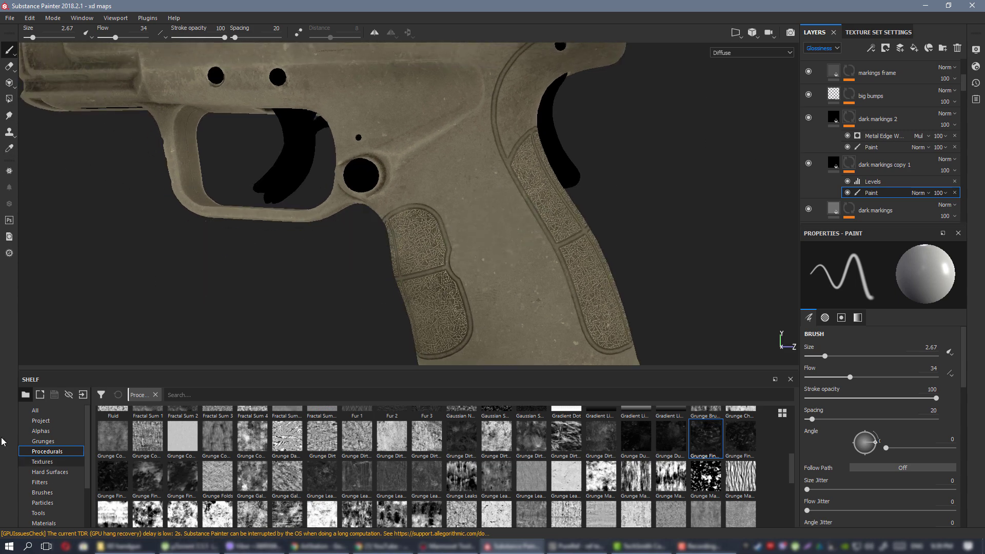
Load the scratch alpha into the brush and set its size to 8.85, flow to 100 and angle to 236.
{"action": "left_click", "coordinate": [40, 432]}
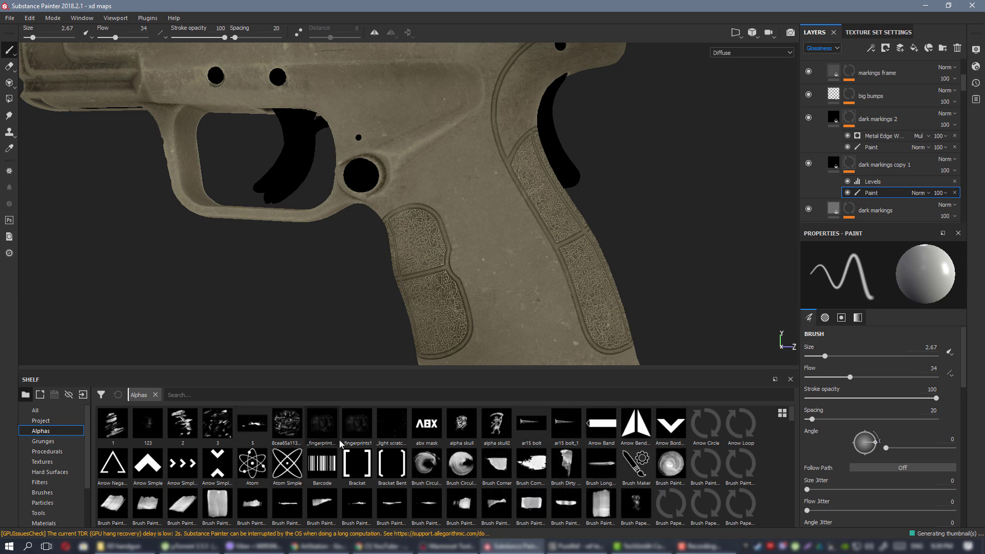
{"action": "mouse_move", "coordinate": [363, 448]}
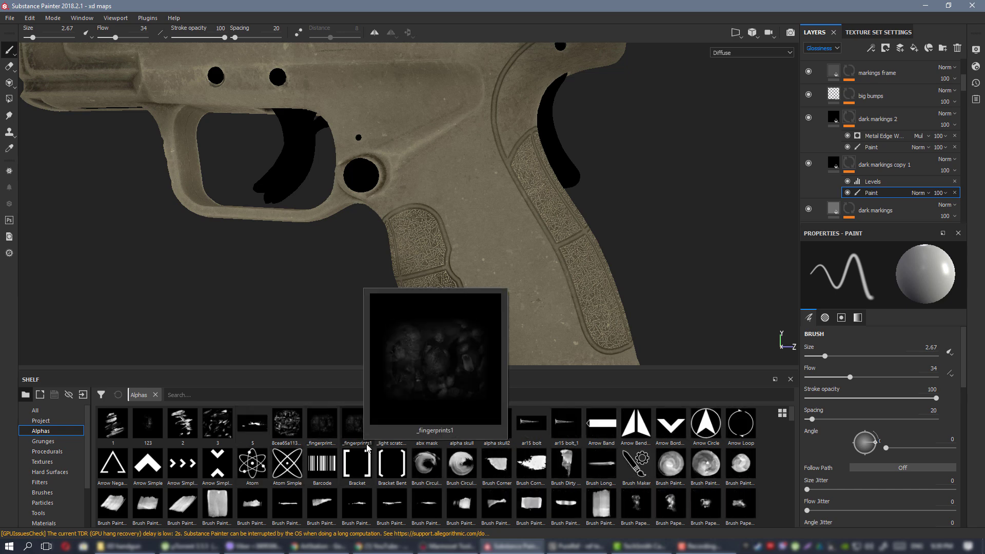
{"action": "scroll", "coordinate": [368, 448], "scroll_direction": "down", "scroll_amount": 10}
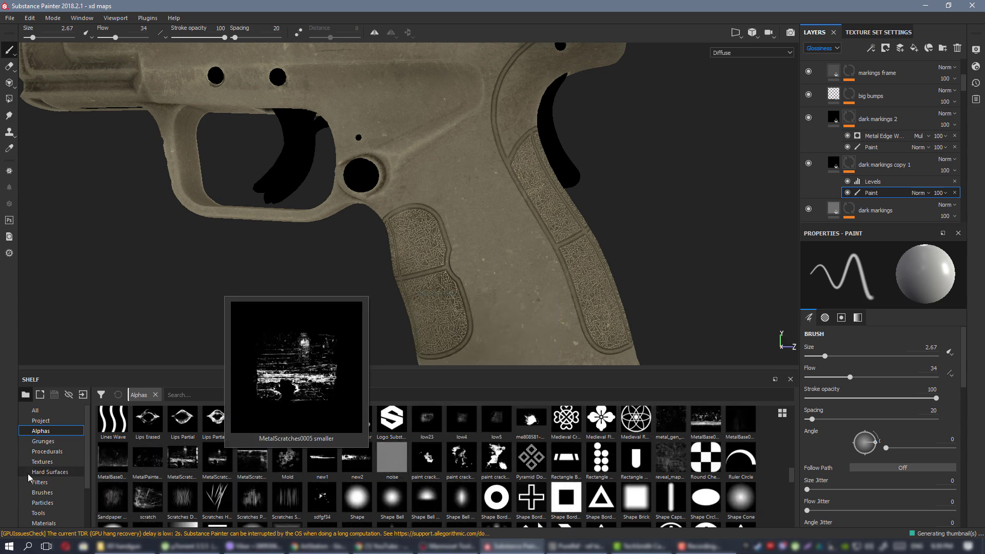
{"action": "mouse_move", "coordinate": [145, 503]}
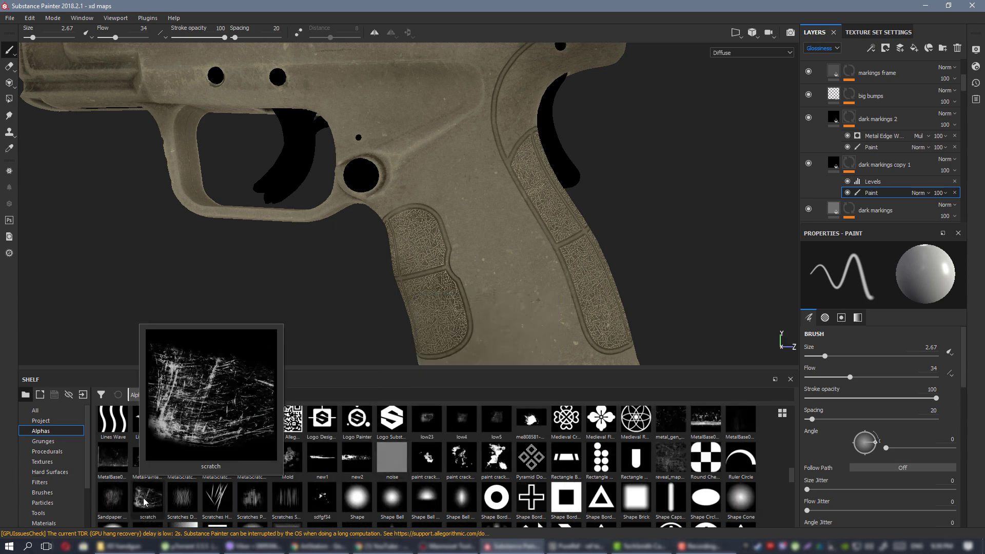
{"action": "left_click", "coordinate": [144, 502]}
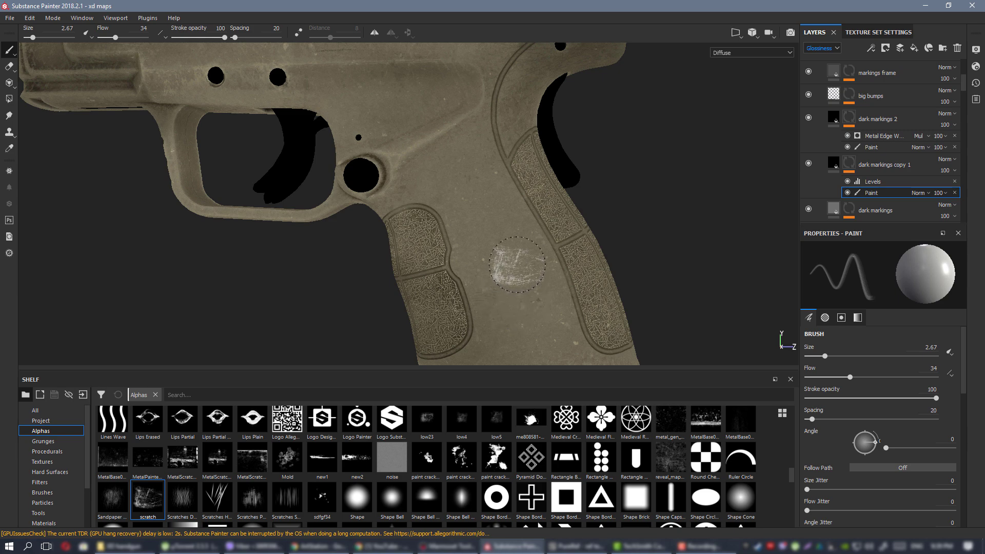
{"action": "right_click_drag", "start_coordinate": [524, 274], "coordinate": [585, 274], "text": "ctrl"}
{"action": "left_click_drag", "start_coordinate": [523, 274], "coordinate": [523, 334], "text": "ctrl"}
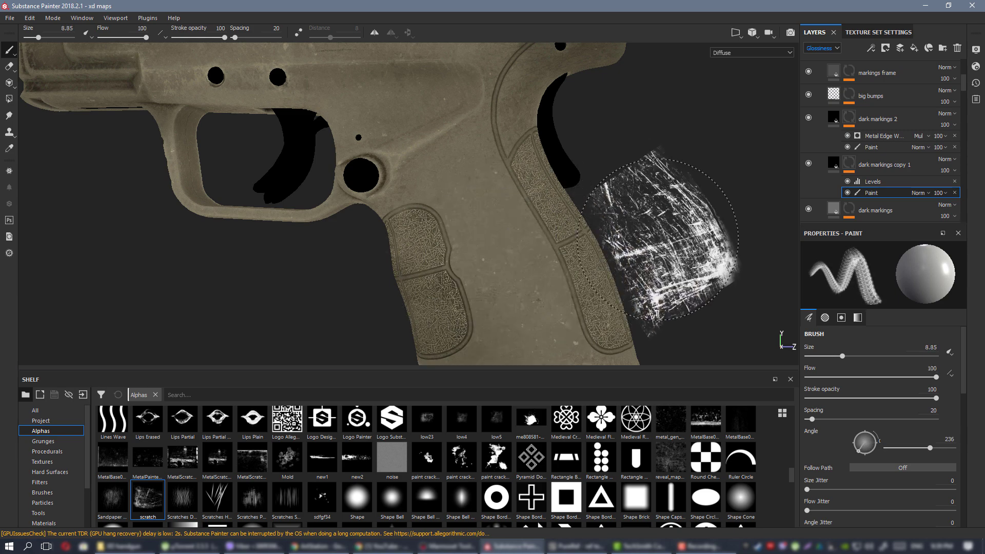
Rotate the scratch brush to an angle of 76 and stamp dark scratches onto the middle of the grip.
{"action": "middle_click_drag", "start_coordinate": [613, 246], "coordinate": [580, 200], "text": "alt"}
{"action": "mouse_move", "coordinate": [581, 200]}
{"action": "left_mouse_down", "text": "alt"}
{"action": "mouse_move", "coordinate": [539, 172]}
{"action": "mouse_move", "coordinate": [491, 171]}
{"action": "left_mouse_up", "text": "alt"}
{"action": "right_click_drag", "start_coordinate": [491, 171], "coordinate": [558, 277], "text": "alt"}
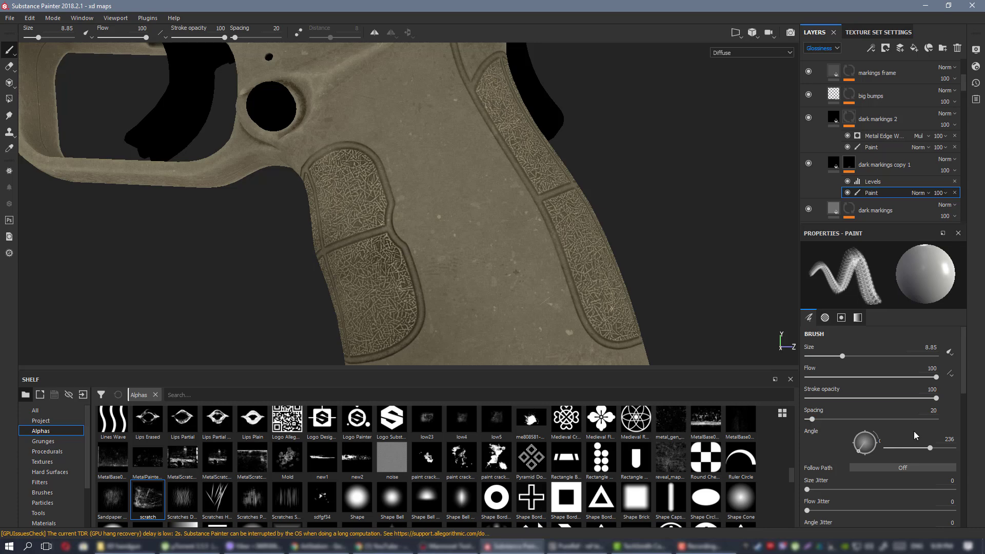
{"action": "scroll", "coordinate": [880, 436], "scroll_direction": "down", "scroll_amount": 3}
{"action": "mouse_move", "coordinate": [451, 238]}
{"action": "left_mouse_down", "text": "ctrl"}
{"action": "mouse_move", "coordinate": [452, 290]}
{"action": "mouse_move", "coordinate": [451, 281]}
{"action": "left_mouse_up", "text": "ctrl"}
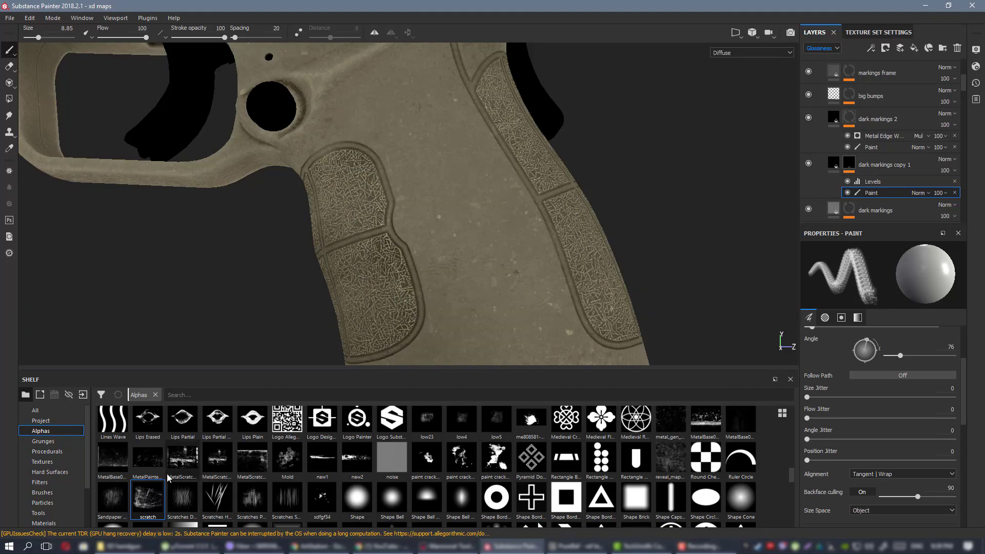
Try a MetalScratches alpha on the grip, undo its stamp, and try the splash4 alpha at an angle of 344.
{"action": "mouse_move", "coordinate": [180, 463]}
{"action": "left_mouse_down"}
{"action": "mouse_move", "coordinate": [187, 437]}
{"action": "mouse_move", "coordinate": [380, 328]}
{"action": "left_mouse_up"}
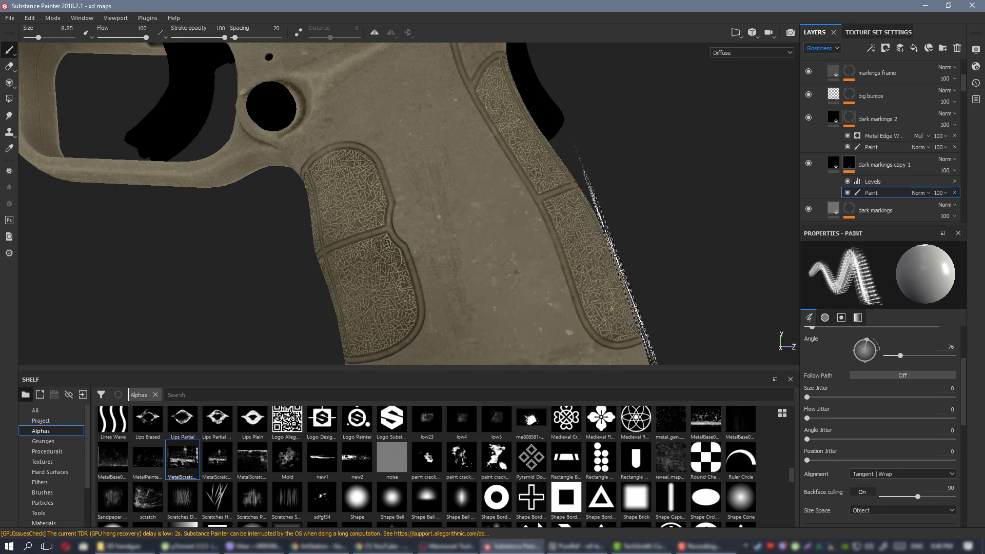
{"action": "key", "text": "ctrl+z"}
{"action": "scroll", "coordinate": [361, 477], "scroll_direction": "down", "scroll_amount": 10}
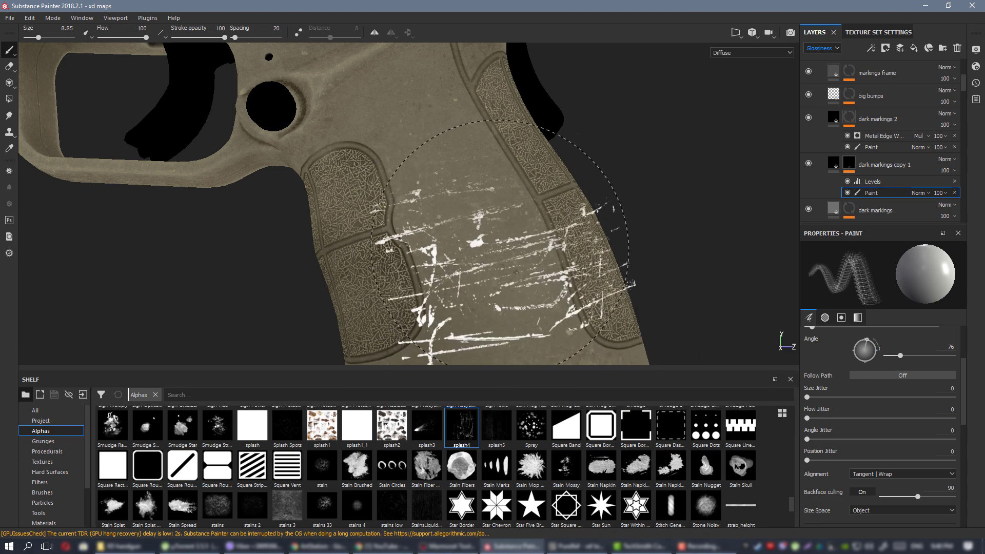
{"action": "left_click_drag", "start_coordinate": [457, 262], "coordinate": [454, 171], "text": "ctrl"}
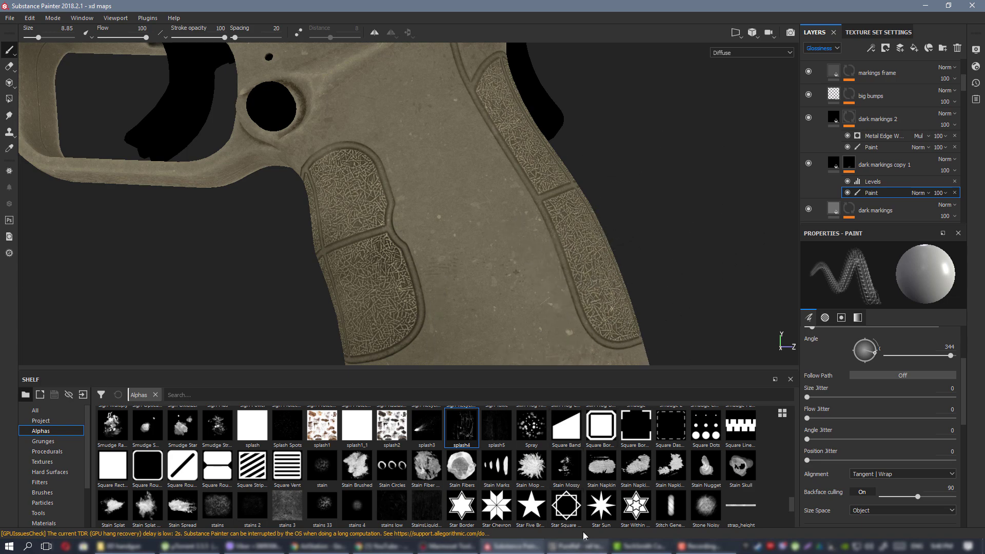
Load a TexturesCom scratches alpha, set the brush to size 15.48 and angle 75, and stamp it on the middle of the grip.
{"action": "scroll", "coordinate": [555, 502], "scroll_direction": "down", "scroll_amount": 3}
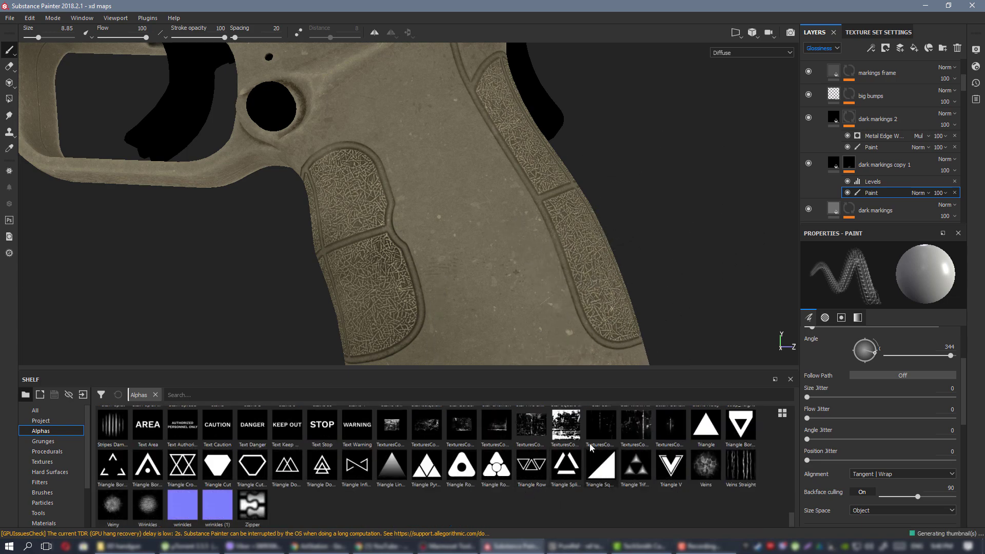
{"action": "left_click", "coordinate": [539, 422]}
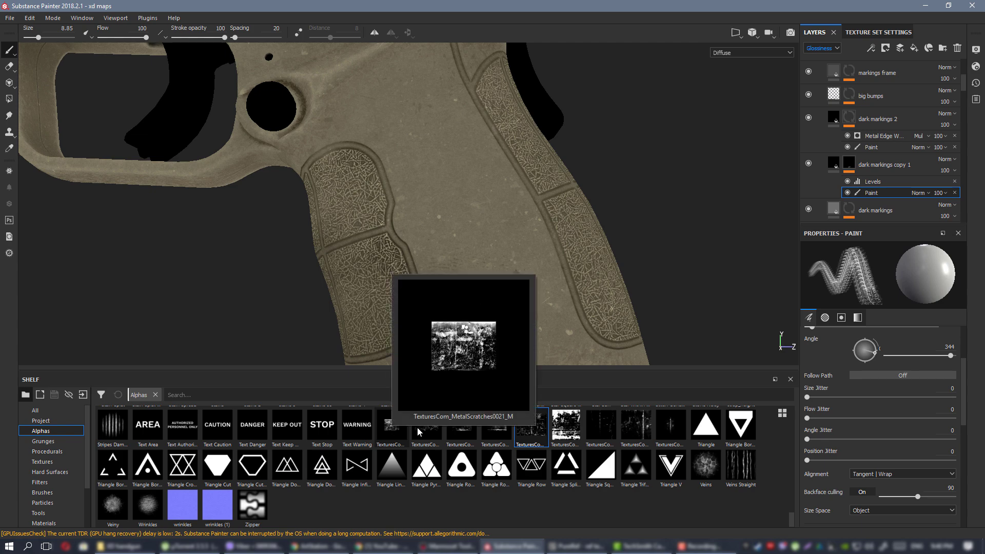
{"action": "left_click", "coordinate": [442, 430]}
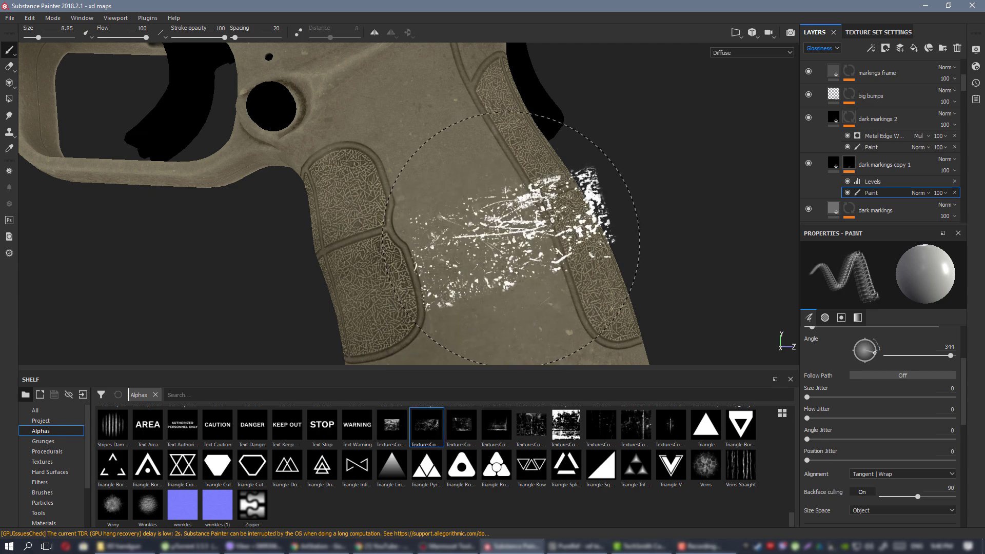
{"action": "left_click_drag", "start_coordinate": [488, 256], "coordinate": [487, 216], "text": "ctrl"}
{"action": "right_click_drag", "start_coordinate": [488, 275], "coordinate": [521, 275], "text": "ctrl"}
{"action": "left_click", "coordinate": [488, 273]}
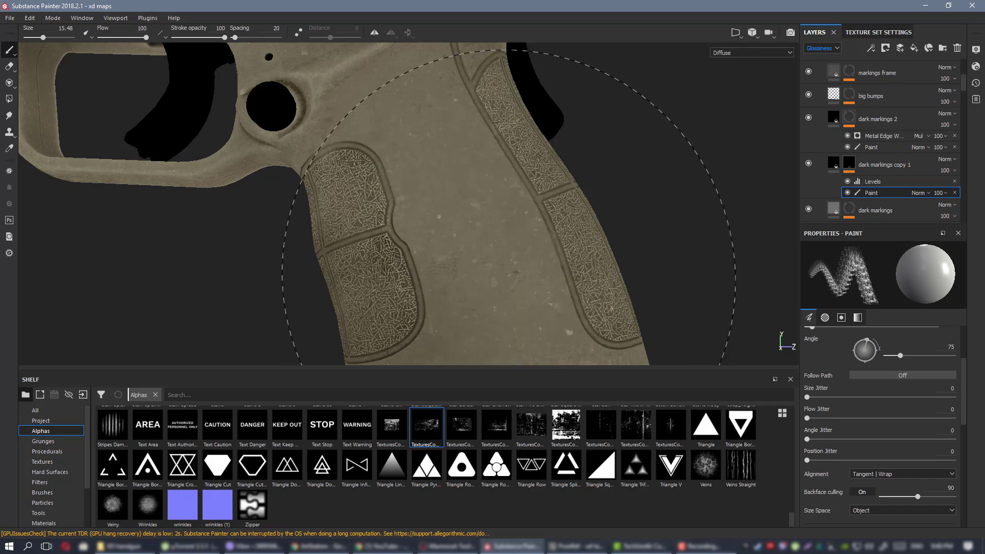
Rotate the scratches alpha brush over the grip to an angle of 90 and undo the last stamp.
{"action": "left_click_drag", "start_coordinate": [339, 221], "coordinate": [264, 158], "text": "alt"}
{"action": "mouse_move", "coordinate": [439, 245]}
{"action": "left_mouse_down", "text": "alt"}
{"action": "mouse_move", "coordinate": [424, 263]}
{"action": "mouse_move", "coordinate": [367, 251]}
{"action": "mouse_move", "coordinate": [493, 216]}
{"action": "mouse_move", "coordinate": [497, 222]}
{"action": "left_mouse_up", "text": "alt"}
{"action": "left_click_drag", "start_coordinate": [682, 215], "coordinate": [682, 213], "text": "ctrl"}
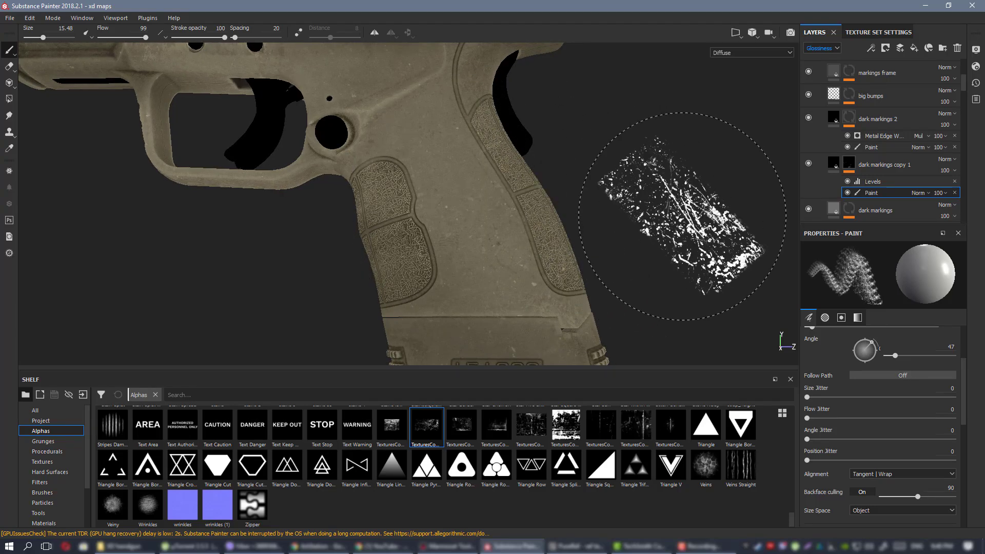
{"action": "left_click_drag", "start_coordinate": [419, 221], "coordinate": [431, 218], "text": "ctrl"}
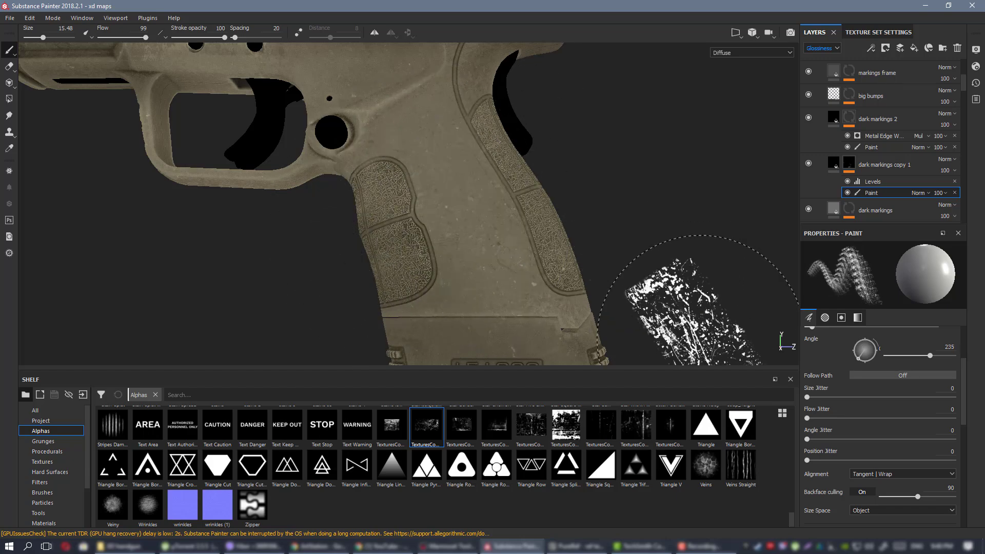
{"action": "mouse_move", "coordinate": [731, 359]}
{"action": "left_mouse_down", "text": "alt"}
{"action": "mouse_move", "coordinate": [685, 363]}
{"action": "mouse_move", "coordinate": [704, 365]}
{"action": "left_mouse_up", "text": "alt"}
{"action": "mouse_move", "coordinate": [474, 256]}
{"action": "right_mouse_down", "text": "alt"}
{"action": "mouse_move", "coordinate": [515, 268]}
{"action": "mouse_move", "coordinate": [518, 233]}
{"action": "right_mouse_up", "text": "alt"}
{"action": "mouse_move", "coordinate": [513, 226]}
{"action": "left_mouse_down", "text": "alt"}
{"action": "mouse_move", "coordinate": [473, 191]}
{"action": "mouse_move", "coordinate": [426, 239]}
{"action": "mouse_move", "coordinate": [441, 270]}
{"action": "left_mouse_up", "text": "alt"}
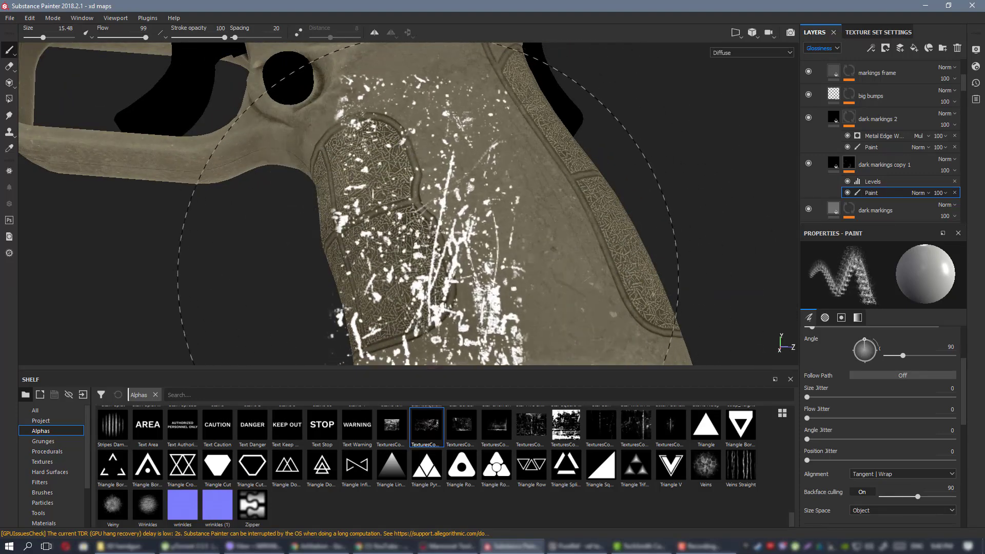
{"action": "key", "text": "ctrl+z"}
{"action": "left_click_drag", "start_coordinate": [418, 149], "coordinate": [464, 134], "text": "alt"}
{"action": "right_click_drag", "start_coordinate": [465, 134], "coordinate": [417, 153], "text": "alt"}
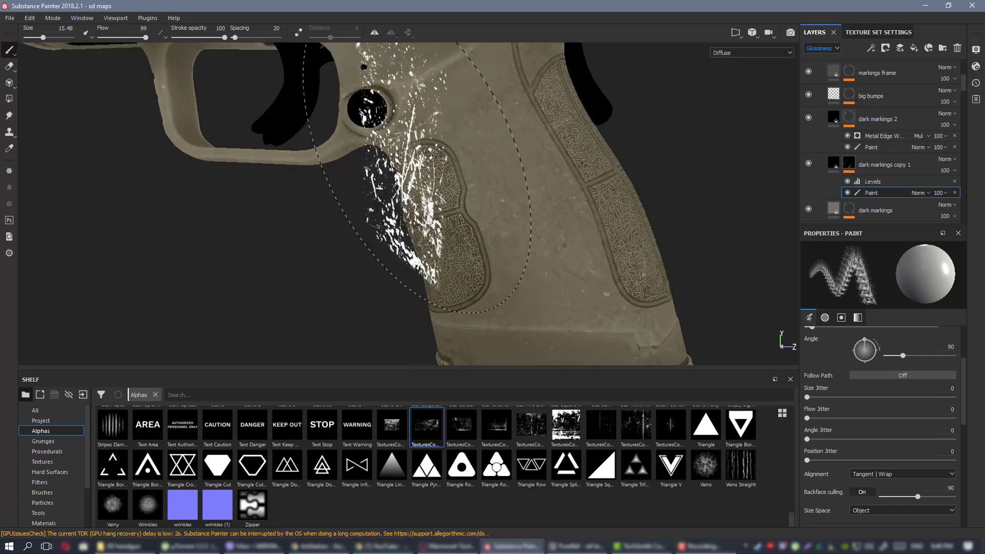
Switch to the Eraser and check the dark markings around the grip and trigger guard.
{"action": "left_click", "coordinate": [8, 68]}
{"action": "middle_click_drag", "start_coordinate": [472, 100], "coordinate": [457, 157], "text": "alt"}
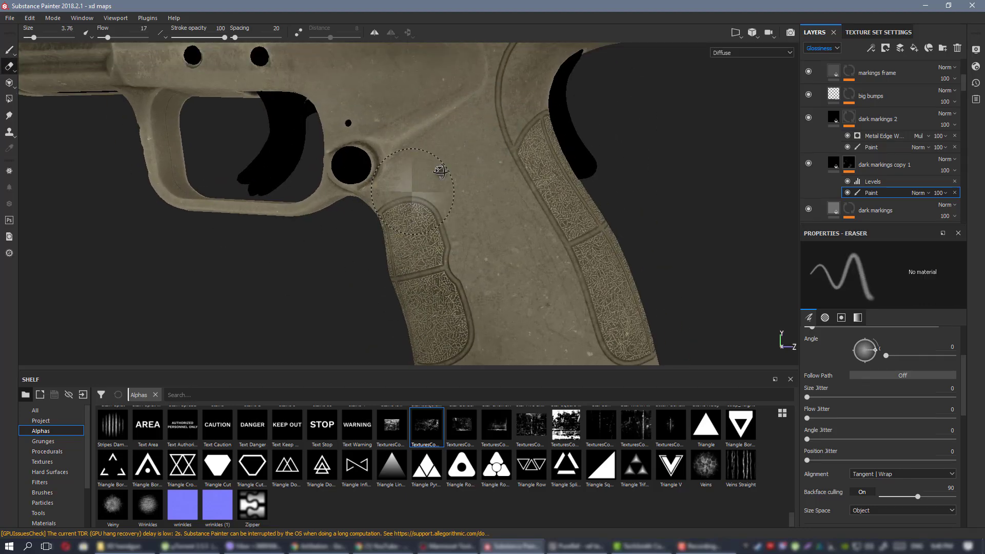
{"action": "left_click_drag", "start_coordinate": [440, 171], "coordinate": [416, 191], "text": "alt"}
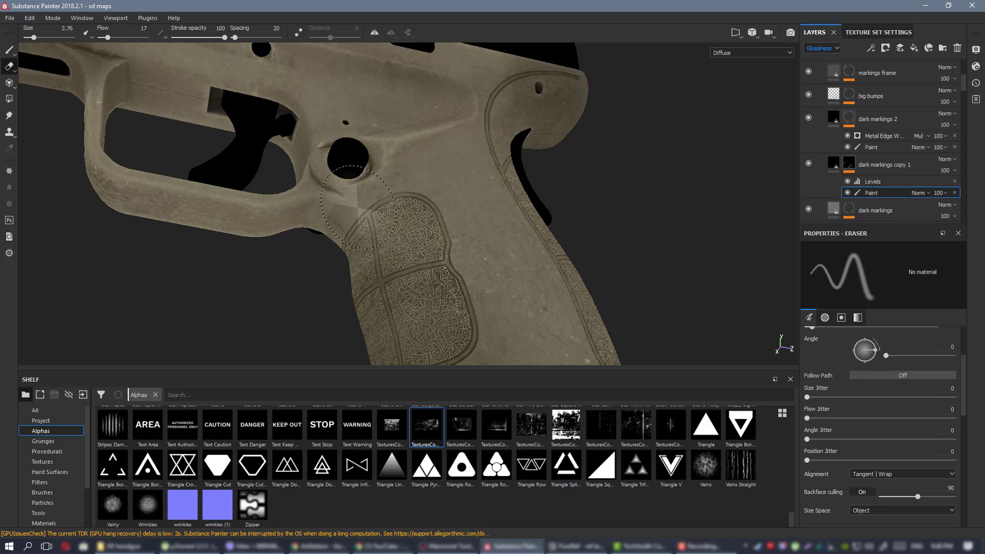
{"action": "left_click_drag", "start_coordinate": [358, 208], "coordinate": [206, 170], "text": "alt"}
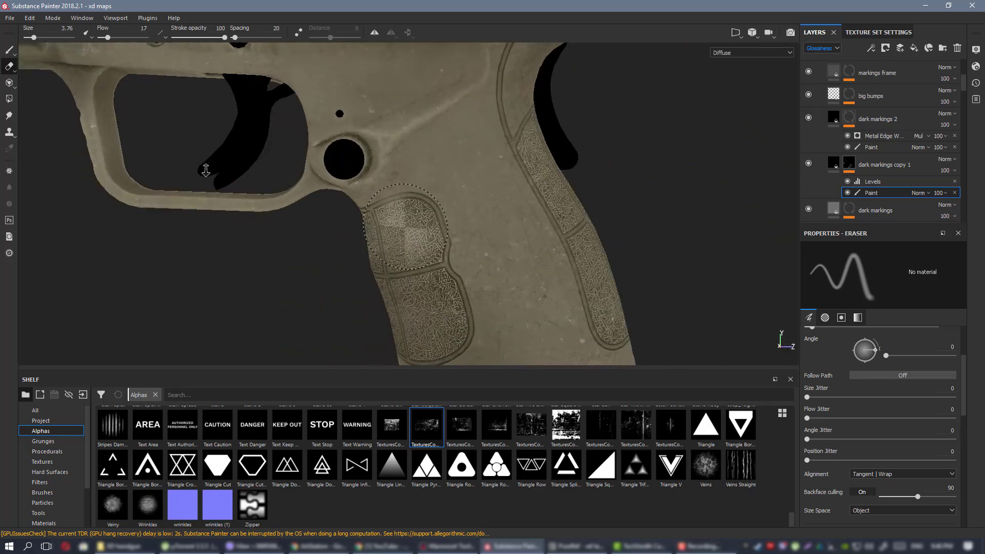
{"action": "right_click_drag", "start_coordinate": [206, 170], "coordinate": [169, 154], "text": "alt"}
{"action": "right_click_drag", "start_coordinate": [396, 158], "coordinate": [476, 209], "text": "alt"}
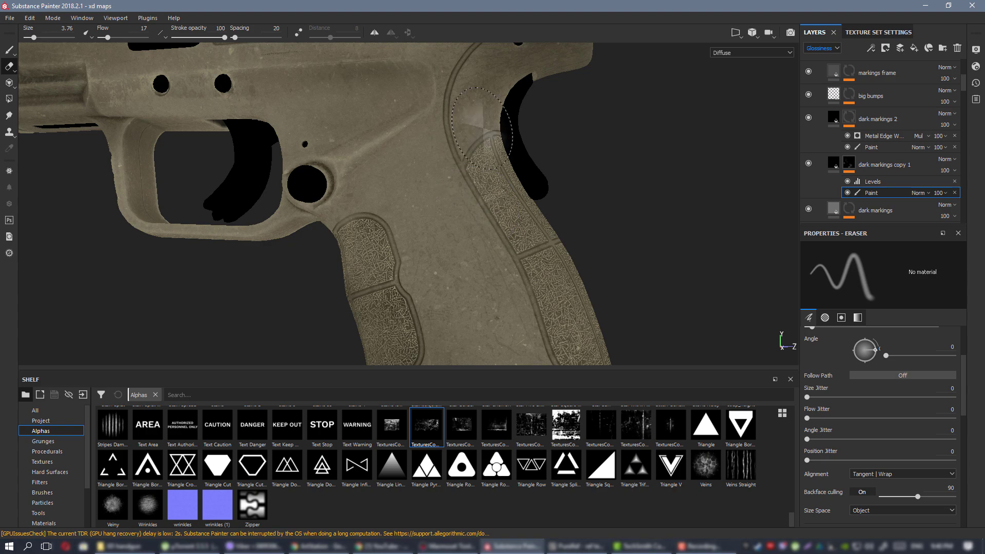
Show the full material and examine the frame and grip surface from several angles and distances.
{"action": "key", "text": "m"}
{"action": "left_click_drag", "start_coordinate": [529, 136], "coordinate": [506, 195], "text": "alt"}
{"action": "right_click_drag", "start_coordinate": [505, 195], "coordinate": [386, 204], "text": "alt"}
{"action": "middle_click_drag", "start_coordinate": [386, 204], "coordinate": [425, 209], "text": "alt"}
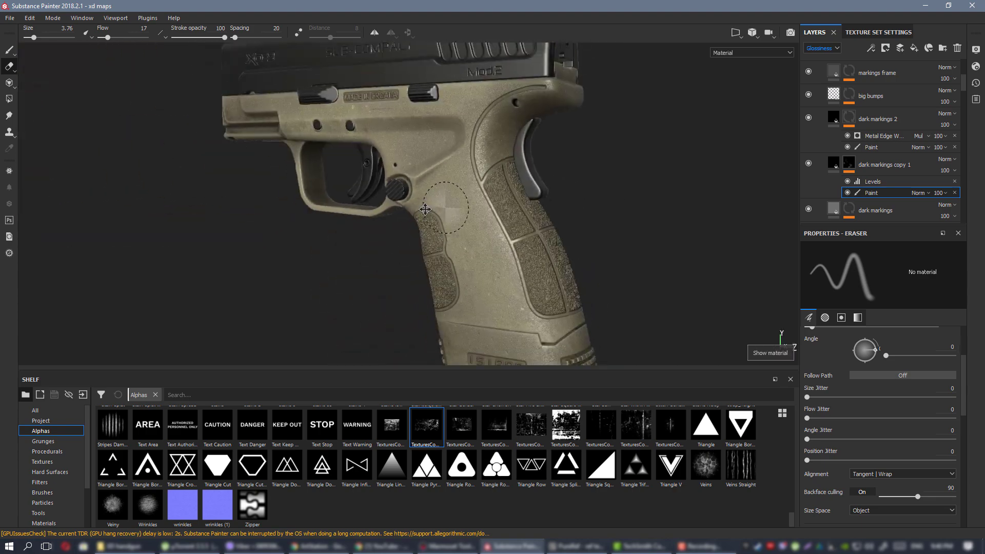
{"action": "left_click_drag", "start_coordinate": [425, 210], "coordinate": [374, 204], "text": "alt"}
{"action": "right_click_drag", "start_coordinate": [463, 192], "coordinate": [503, 236], "text": "alt"}
{"action": "middle_click_drag", "start_coordinate": [516, 219], "coordinate": [487, 190], "text": "alt"}
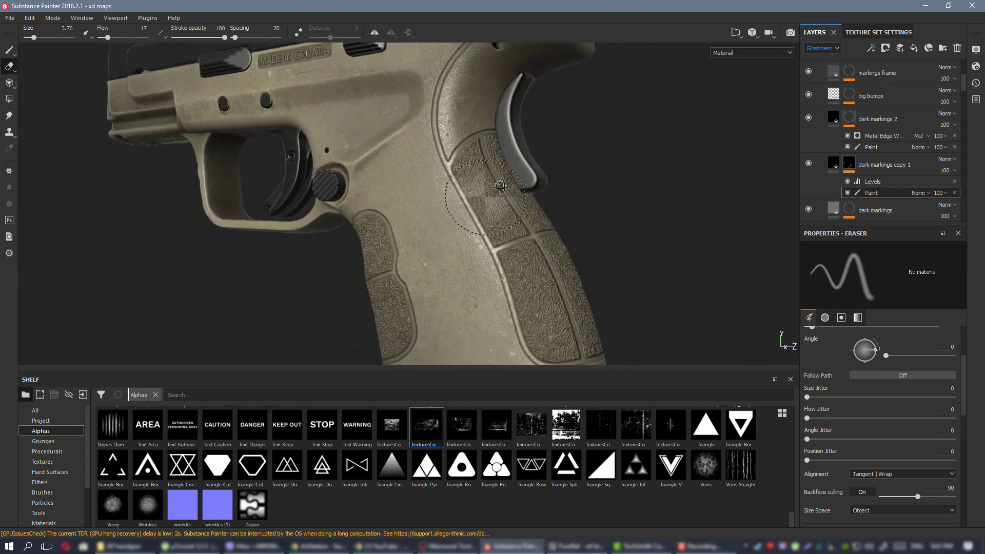
{"action": "left_click_drag", "start_coordinate": [488, 190], "coordinate": [508, 191], "text": "alt"}
{"action": "right_click_drag", "start_coordinate": [508, 191], "coordinate": [472, 185], "text": "alt"}
{"action": "middle_click_drag", "start_coordinate": [554, 180], "coordinate": [557, 213], "text": "alt"}
{"action": "left_click_drag", "start_coordinate": [590, 212], "coordinate": [560, 215], "text": "alt"}
{"action": "right_click_drag", "start_coordinate": [560, 216], "coordinate": [436, 205], "text": "alt"}
{"action": "left_click_drag", "start_coordinate": [436, 205], "coordinate": [405, 198], "text": "alt"}
{"action": "right_click_drag", "start_coordinate": [405, 197], "coordinate": [476, 205], "text": "alt"}
{"action": "right_click_drag", "start_coordinate": [429, 163], "coordinate": [472, 177], "text": "alt"}
{"action": "mouse_move", "coordinate": [472, 177]}
{"action": "left_mouse_down", "text": "alt"}
{"action": "mouse_move", "coordinate": [593, 178]}
{"action": "mouse_move", "coordinate": [462, 180]}
{"action": "left_mouse_up", "text": "alt"}
{"action": "right_click_drag", "start_coordinate": [462, 180], "coordinate": [405, 177], "text": "alt"}
{"action": "mouse_move", "coordinate": [406, 177]}
{"action": "left_mouse_down", "text": "alt"}
{"action": "mouse_move", "coordinate": [271, 186]}
{"action": "mouse_move", "coordinate": [406, 188]}
{"action": "left_mouse_up", "text": "alt"}
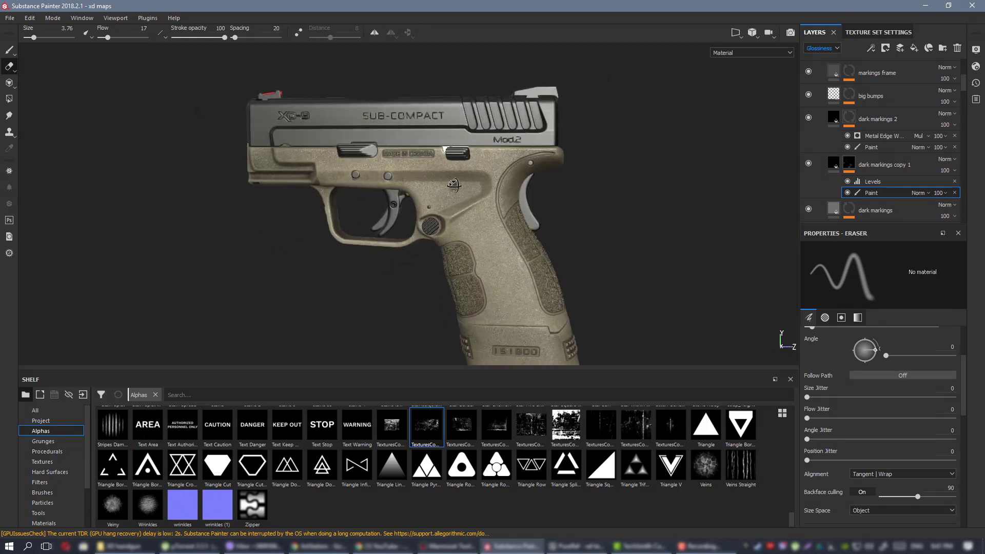
Collapse the plastic and decals folders in the layer stack.
{"action": "scroll", "coordinate": [908, 113], "scroll_direction": "up", "scroll_amount": 5}
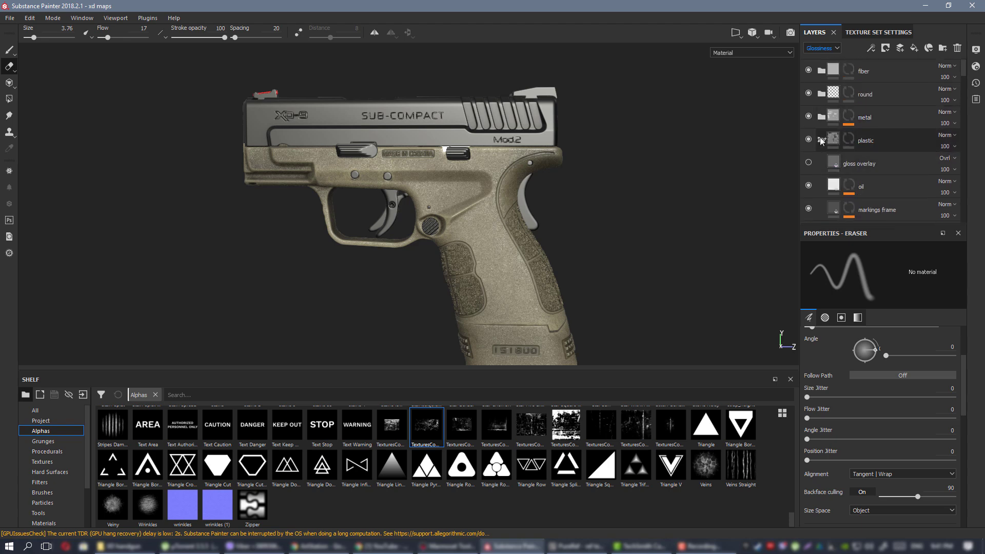
{"action": "scroll", "coordinate": [875, 159], "scroll_direction": "down", "scroll_amount": 3}
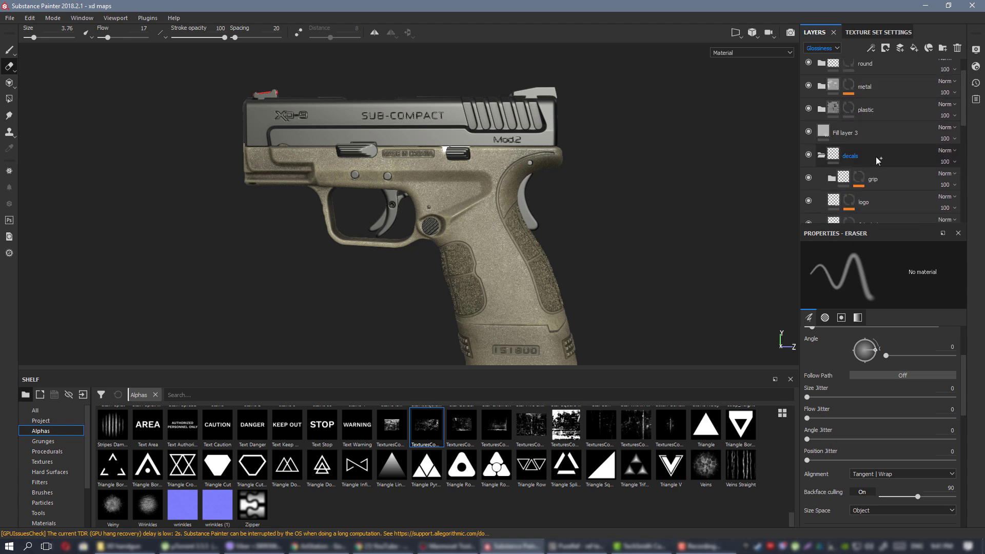
{"action": "left_click", "coordinate": [822, 95]}
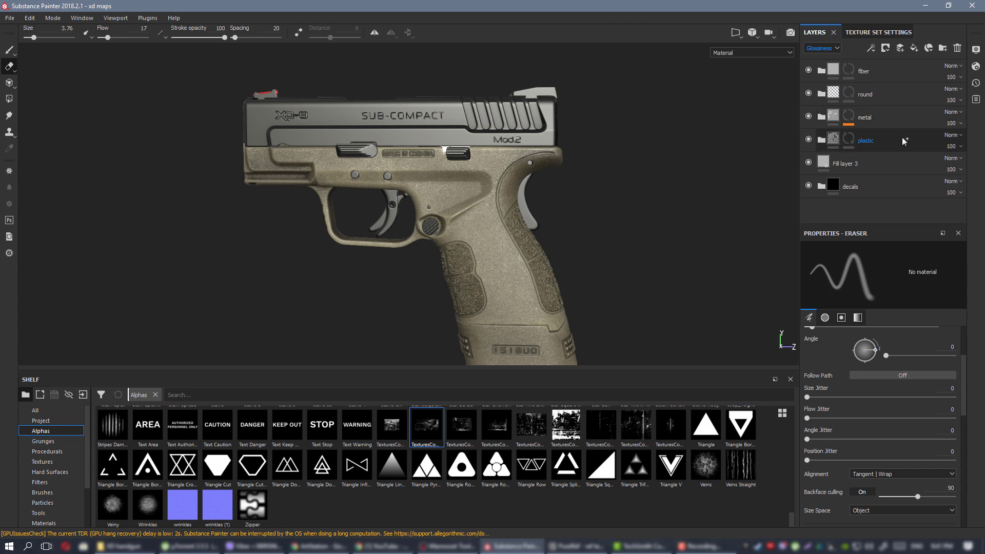
Check the metal folder by toggling its visibility, and expand it to select the mask of its small parts folder.
{"action": "left_click", "coordinate": [809, 117]}
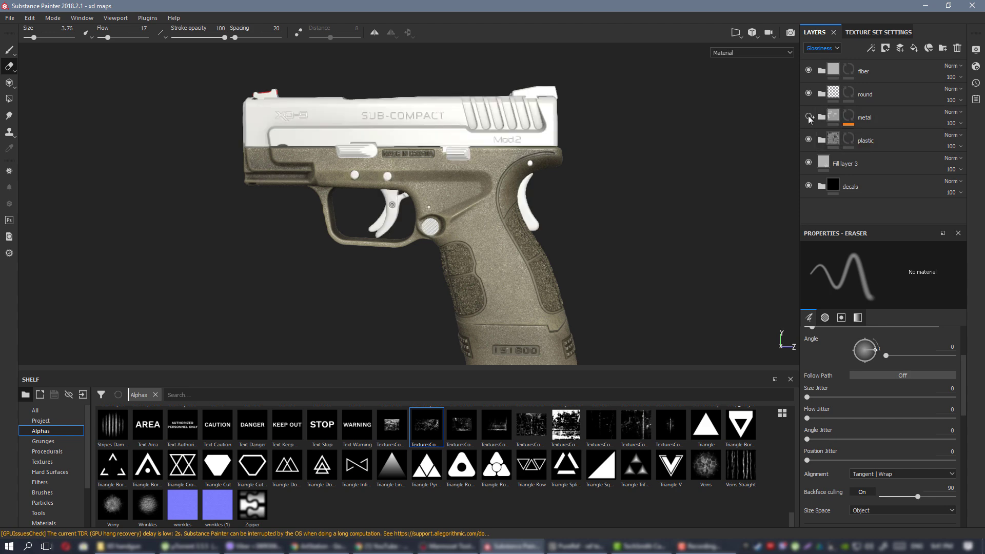
{"action": "left_click", "coordinate": [831, 119]}
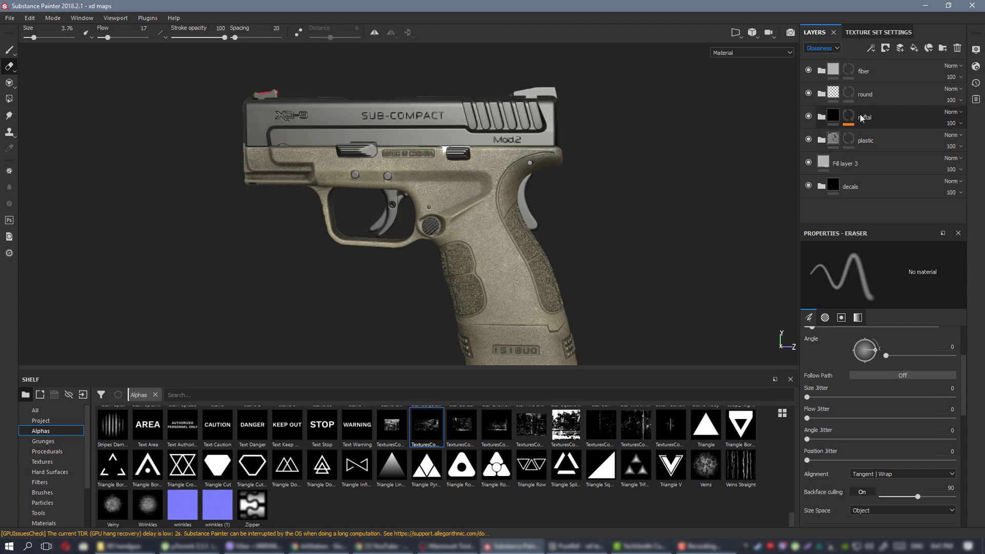
{"action": "left_click", "coordinate": [822, 117]}
{"action": "scroll", "coordinate": [818, 143], "scroll_direction": "down", "scroll_amount": 1}
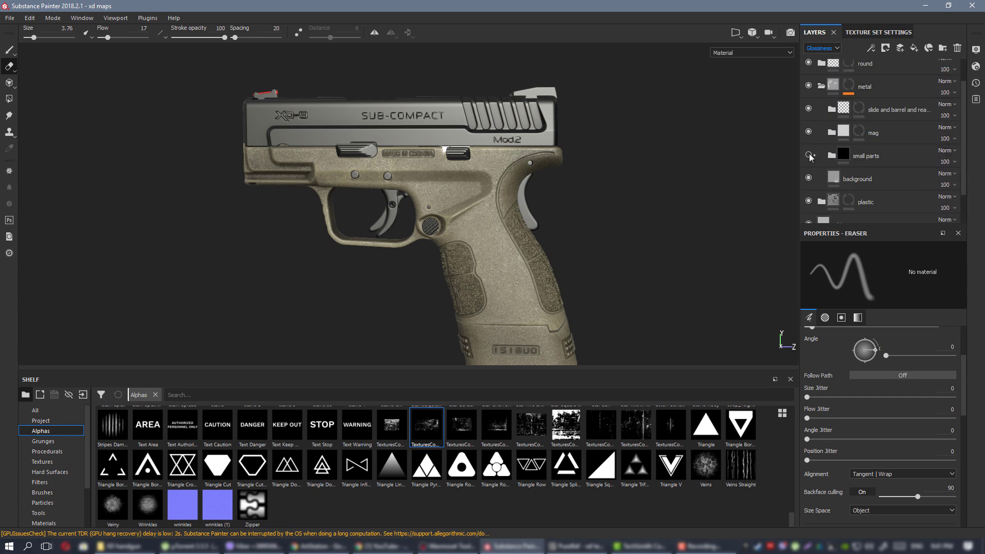
{"action": "left_click", "coordinate": [844, 154]}
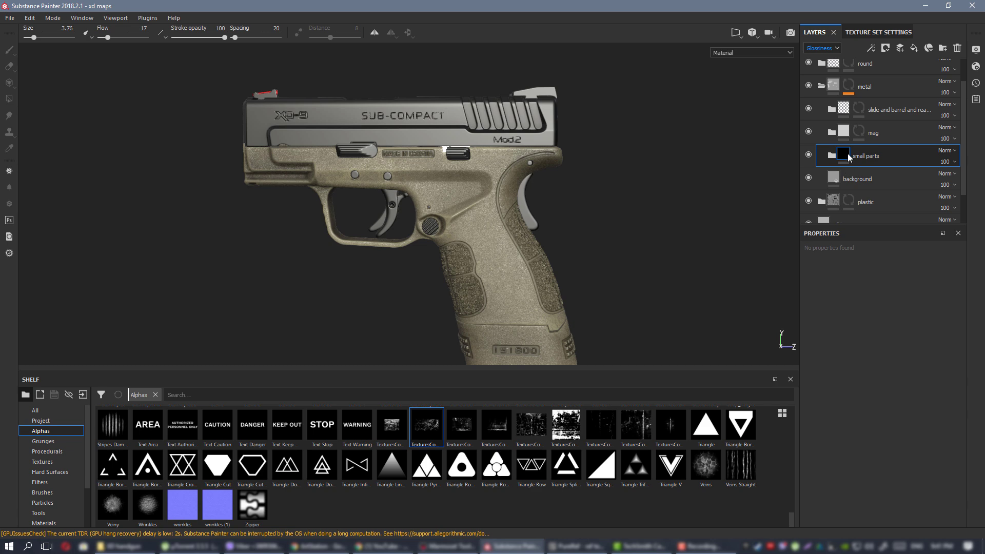
Inspect the masks of the mag folder and of the slide and barrel folder in isolation on the pistol.
{"action": "left_click_drag", "start_coordinate": [507, 131], "coordinate": [485, 142], "text": "alt"}
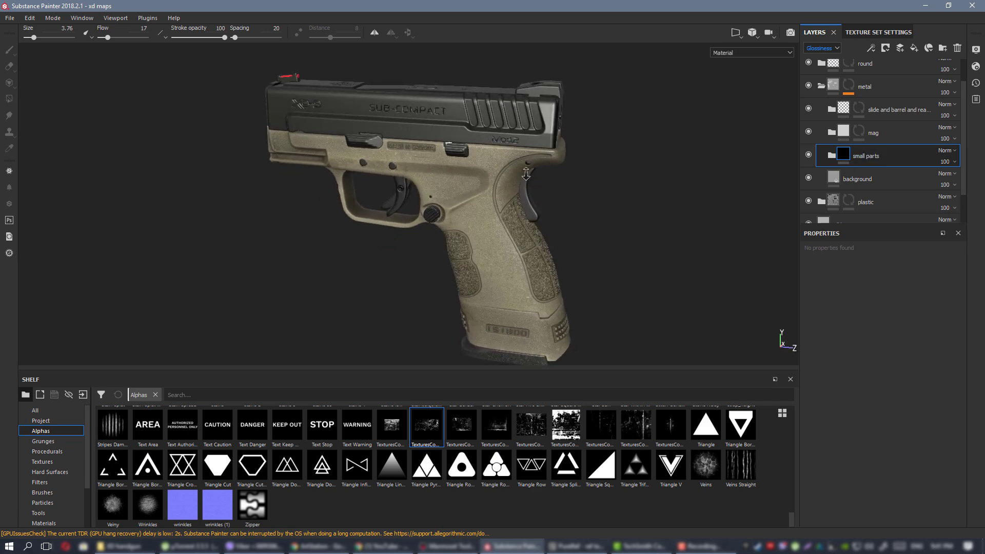
{"action": "right_click_drag", "start_coordinate": [526, 174], "coordinate": [528, 188], "text": "alt"}
{"action": "middle_click_drag", "start_coordinate": [527, 187], "coordinate": [535, 237], "text": "alt"}
{"action": "mouse_move", "coordinate": [535, 237]}
{"action": "left_mouse_down", "text": "alt"}
{"action": "mouse_move", "coordinate": [516, 245]}
{"action": "mouse_move", "coordinate": [557, 225]}
{"action": "mouse_move", "coordinate": [539, 233]}
{"action": "left_mouse_up", "text": "alt"}
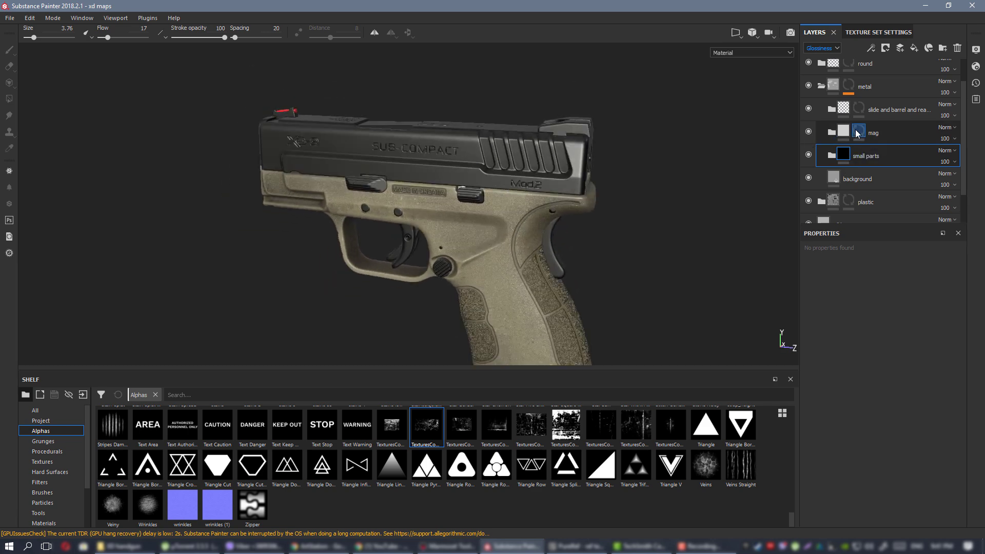
{"action": "left_click", "coordinate": [858, 133], "text": "alt"}
{"action": "middle_click_drag", "start_coordinate": [573, 203], "coordinate": [277, 50], "text": "alt"}
{"action": "middle_click_drag", "start_coordinate": [352, 91], "coordinate": [545, 302], "text": "alt"}
{"action": "right_click_drag", "start_coordinate": [570, 257], "coordinate": [462, 218], "text": "alt"}
{"action": "middle_click_drag", "start_coordinate": [531, 211], "coordinate": [298, 23], "text": "alt"}
{"action": "left_click", "coordinate": [857, 109], "text": "alt"}
{"action": "middle_click_drag", "start_coordinate": [535, 260], "coordinate": [916, 385], "text": "alt"}
{"action": "mouse_move", "coordinate": [536, 218]}
{"action": "left_mouse_down", "text": "alt"}
{"action": "mouse_move", "coordinate": [585, 248]}
{"action": "mouse_move", "coordinate": [523, 211]}
{"action": "left_mouse_up", "text": "alt"}
{"action": "middle_click_drag", "start_coordinate": [523, 211], "coordinate": [397, 176], "text": "alt"}
{"action": "right_click_drag", "start_coordinate": [397, 176], "coordinate": [506, 179], "text": "alt"}
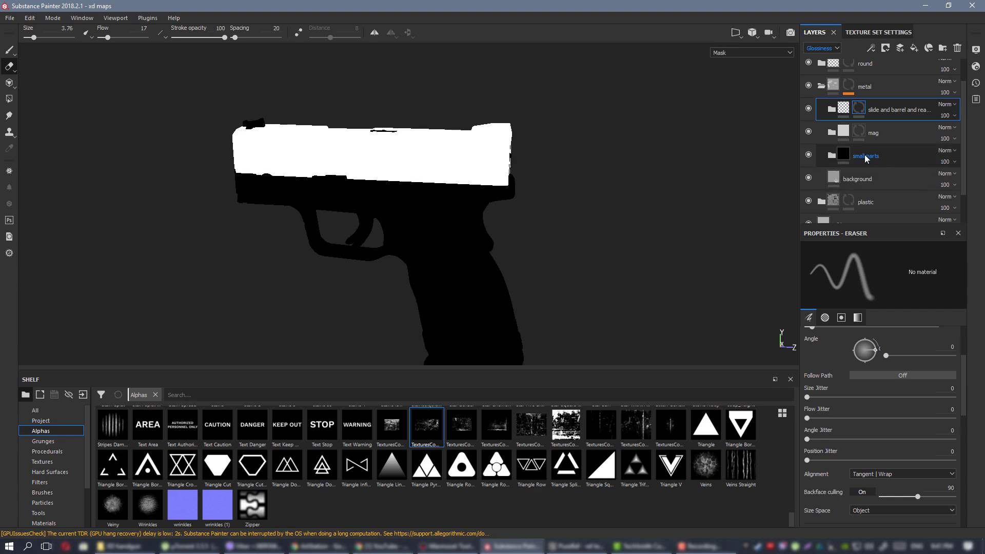
Select the small parts folder and examine the trigger, levers and pins in the material view.
{"action": "left_click", "coordinate": [866, 156]}
{"action": "right_click_drag", "start_coordinate": [383, 189], "coordinate": [362, 112], "text": "alt"}
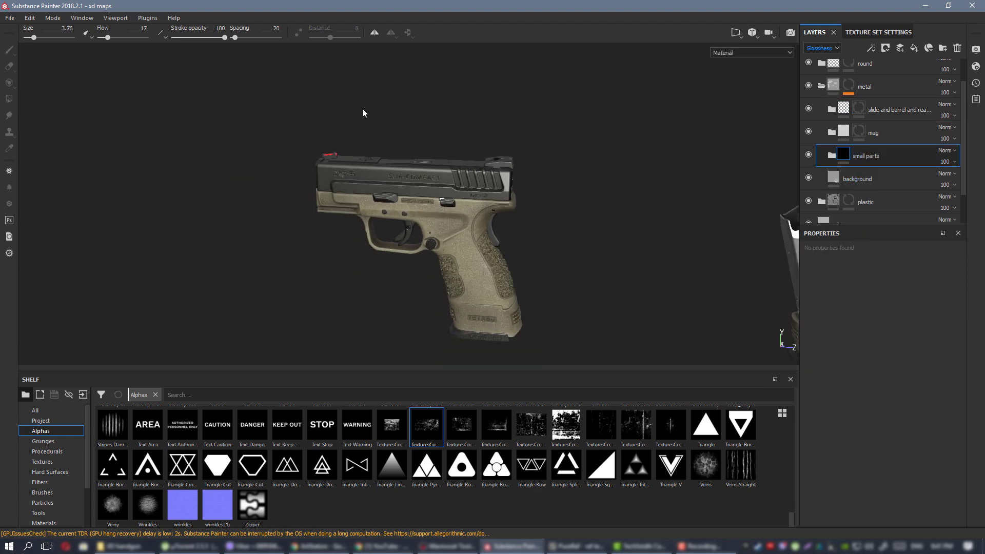
{"action": "right_click_drag", "start_coordinate": [507, 226], "coordinate": [516, 211], "text": "alt"}
{"action": "left_click_drag", "start_coordinate": [432, 181], "coordinate": [470, 170], "text": "alt"}
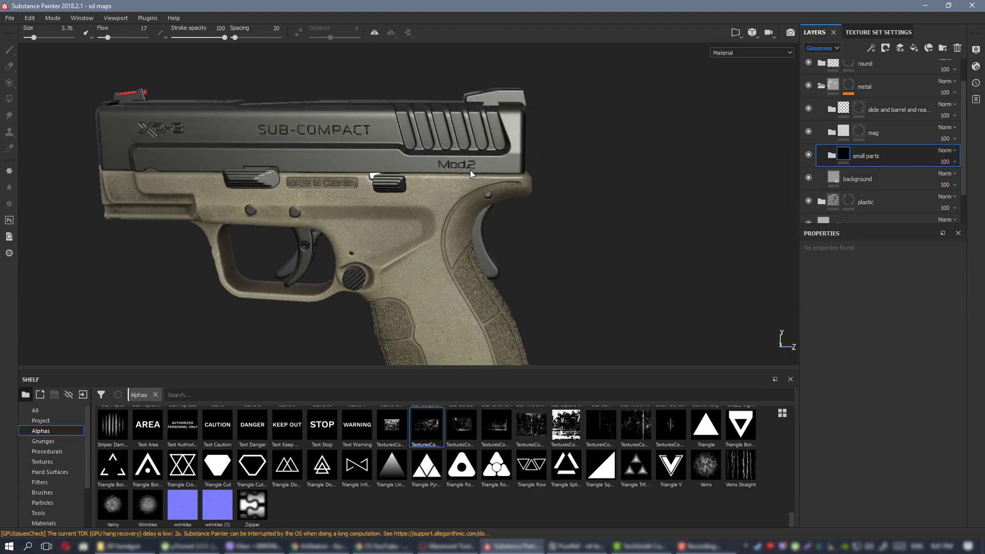
{"action": "middle_click_drag", "start_coordinate": [448, 171], "coordinate": [513, 174], "text": "alt"}
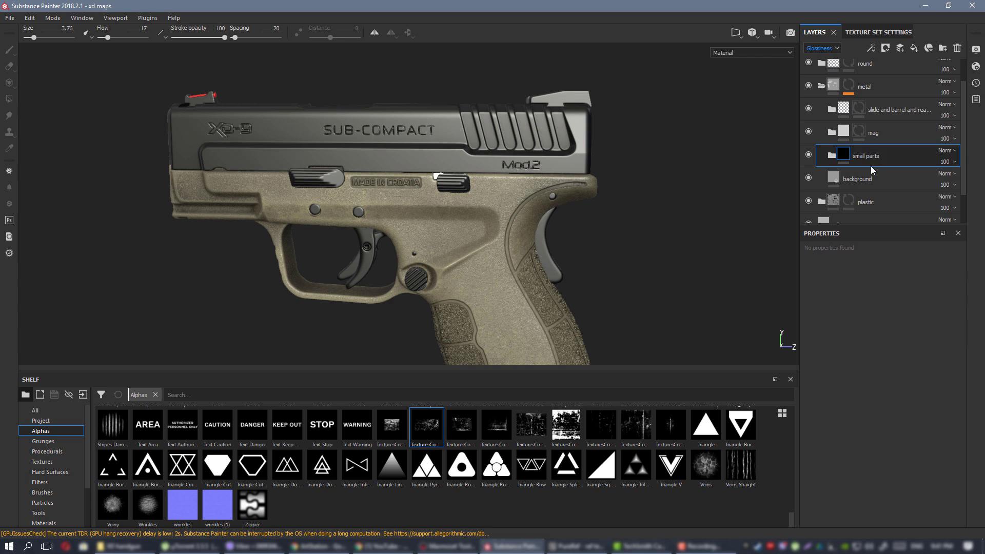
Check the visibility of the metal folder's background layer and select that fill layer for editing.
{"action": "left_click", "coordinate": [809, 179]}
{"action": "left_click", "coordinate": [889, 181]}
{"action": "right_click_drag", "start_coordinate": [482, 169], "coordinate": [462, 185], "text": "alt"}
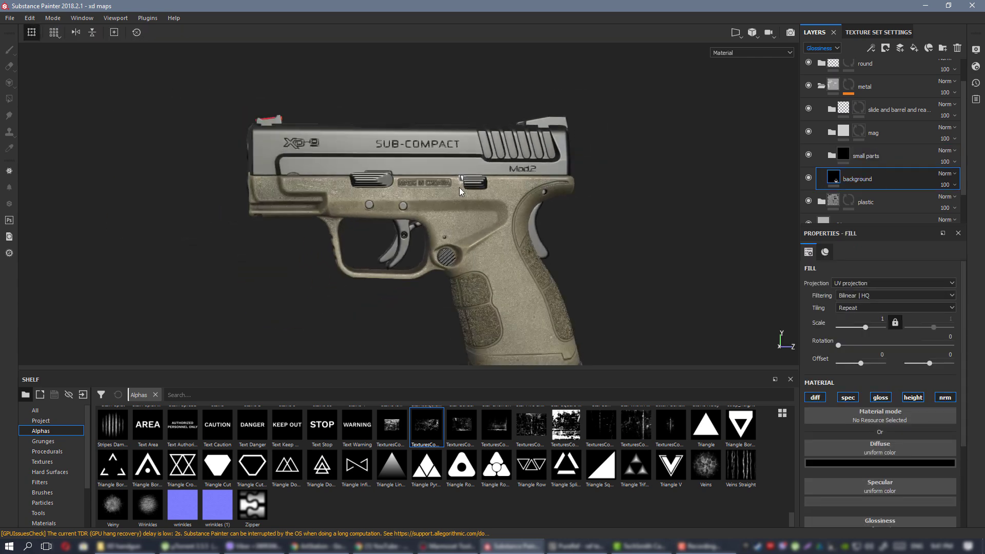
Examine the base metal on the slide, small parts and magazine from several angles.
{"action": "middle_click_drag", "start_coordinate": [462, 185], "coordinate": [588, 158], "text": "alt"}
{"action": "left_click_drag", "start_coordinate": [579, 167], "coordinate": [487, 186], "text": "alt"}
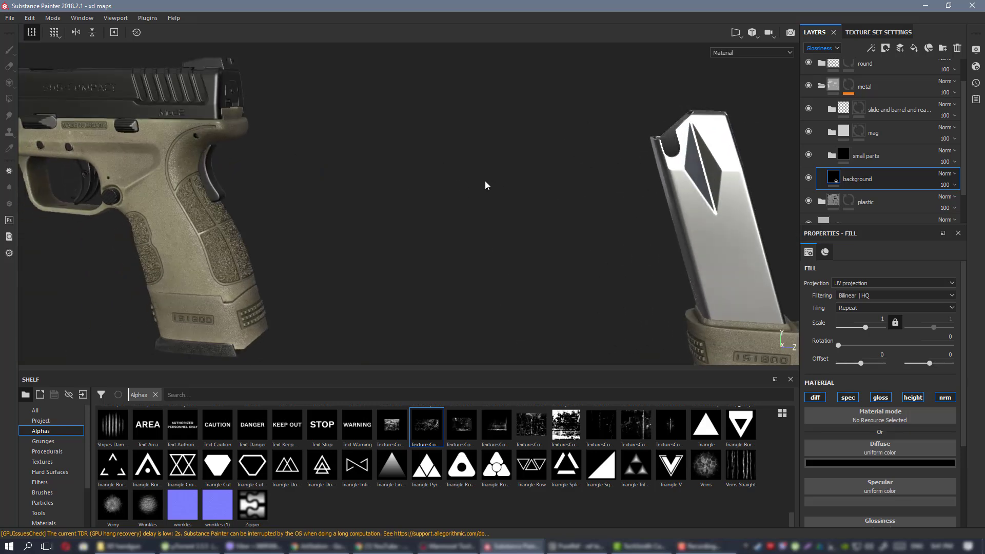
{"action": "middle_click_drag", "start_coordinate": [256, 174], "coordinate": [469, 176], "text": "alt"}
{"action": "right_click_drag", "start_coordinate": [267, 128], "coordinate": [185, 114], "text": "alt"}
{"action": "left_click_drag", "start_coordinate": [318, 130], "coordinate": [359, 154], "text": "alt"}
{"action": "right_click_drag", "start_coordinate": [405, 190], "coordinate": [504, 251], "text": "alt"}
{"action": "left_click_drag", "start_coordinate": [356, 152], "coordinate": [385, 156], "text": "alt"}
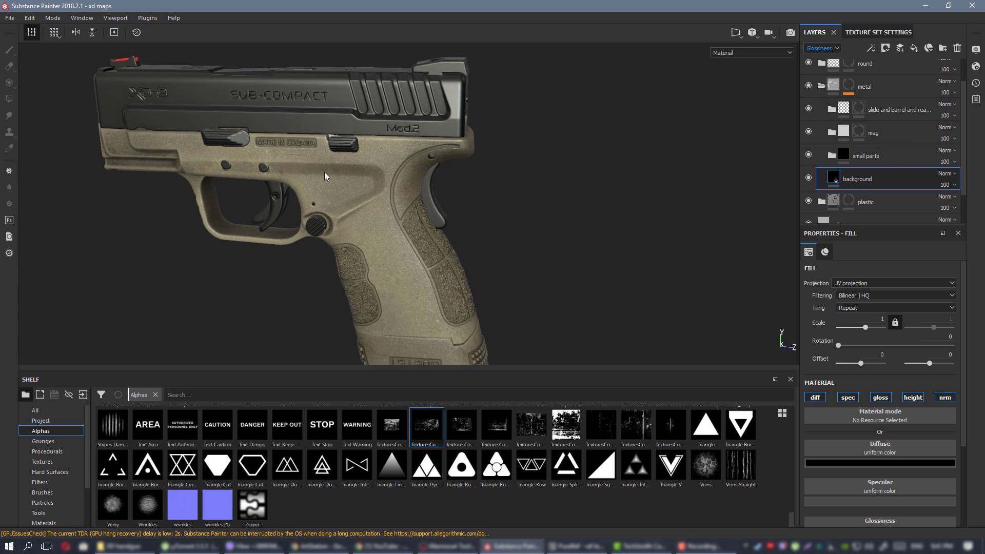
{"action": "middle_click_drag", "start_coordinate": [326, 174], "coordinate": [498, 184], "text": "alt"}
{"action": "right_click_drag", "start_coordinate": [493, 148], "coordinate": [519, 154], "text": "alt"}
{"action": "middle_click_drag", "start_coordinate": [518, 146], "coordinate": [487, 203], "text": "alt"}
{"action": "left_click_drag", "start_coordinate": [485, 198], "coordinate": [511, 195], "text": "alt"}
{"action": "right_click_drag", "start_coordinate": [574, 208], "coordinate": [430, 205], "text": "alt"}
{"action": "middle_click_drag", "start_coordinate": [428, 204], "coordinate": [369, 174], "text": "alt"}
{"action": "right_click_drag", "start_coordinate": [454, 211], "coordinate": [475, 206], "text": "alt"}
{"action": "middle_click_drag", "start_coordinate": [470, 205], "coordinate": [403, 213], "text": "alt"}
{"action": "right_click_drag", "start_coordinate": [436, 210], "coordinate": [448, 211], "text": "alt"}
{"action": "left_click_drag", "start_coordinate": [462, 217], "coordinate": [488, 220], "text": "alt"}
{"action": "right_click_drag", "start_coordinate": [457, 147], "coordinate": [468, 142], "text": "alt"}
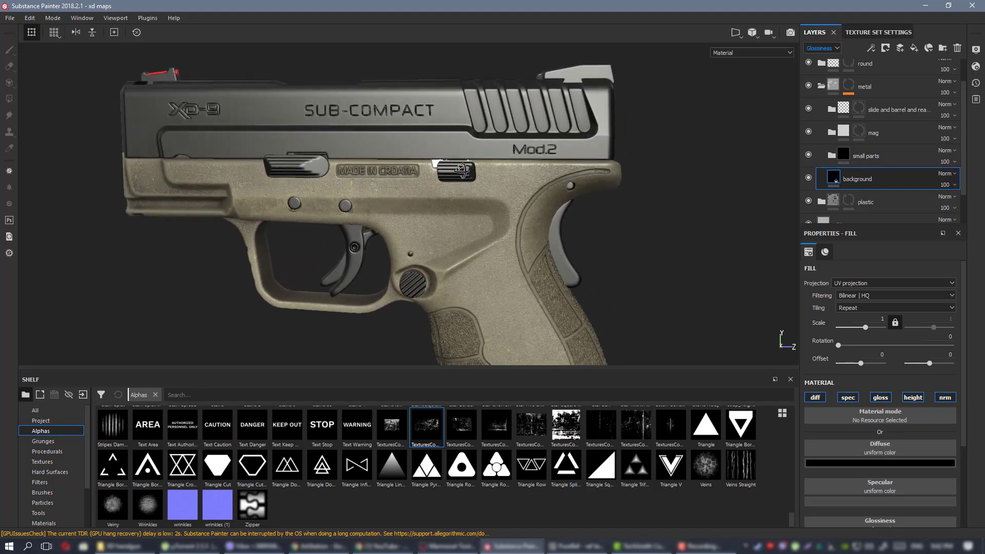
{"action": "left_click_drag", "start_coordinate": [465, 139], "coordinate": [523, 173], "text": "alt"}
{"action": "middle_click_drag", "start_coordinate": [522, 173], "coordinate": [516, 166], "text": "alt"}
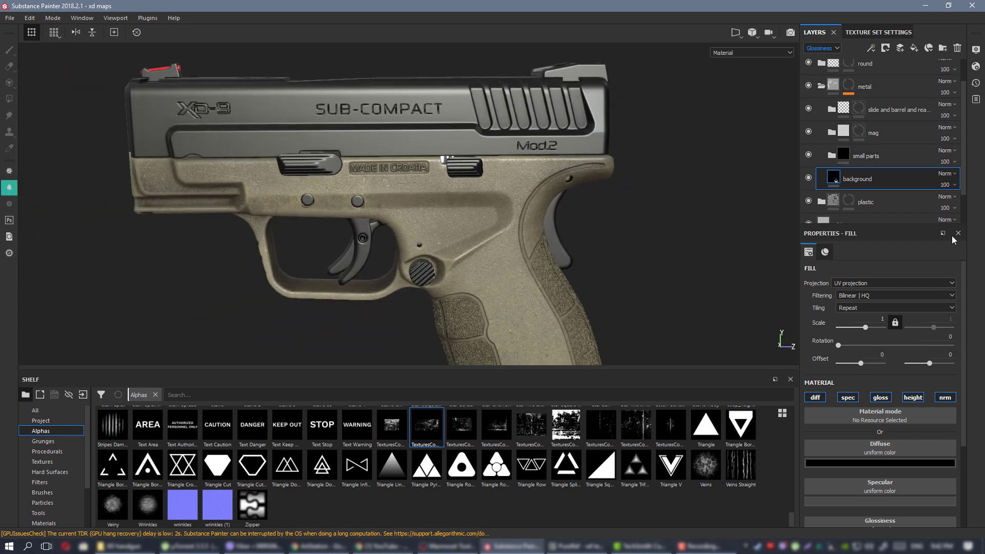
{"action": "left_click_drag", "start_coordinate": [537, 166], "coordinate": [517, 167], "text": "alt"}
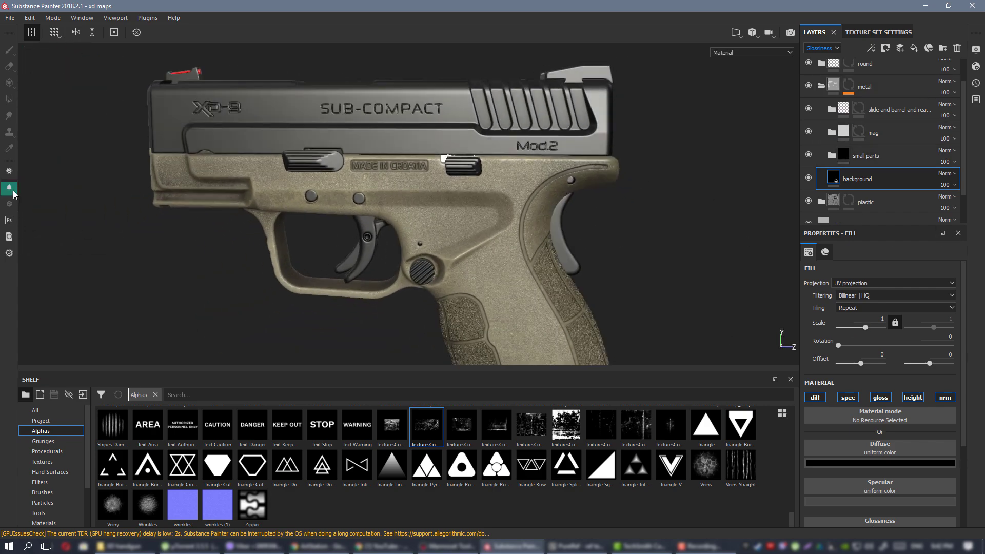
Set the background fill's glossiness to 0.6327 and check the reflections on the slide.
{"action": "scroll", "coordinate": [899, 380], "scroll_direction": "down", "scroll_amount": 3}
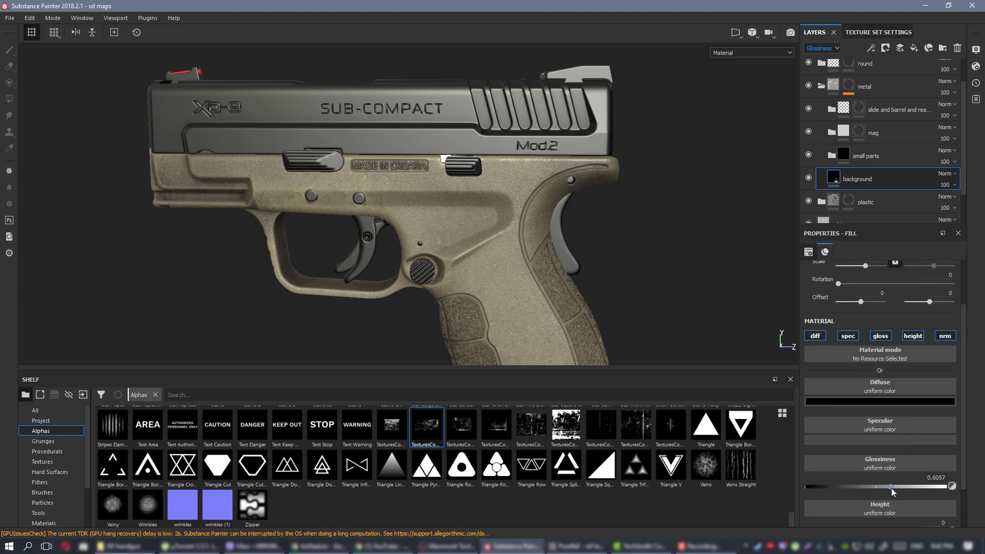
{"action": "mouse_move", "coordinate": [436, 227]}
{"action": "left_mouse_down", "text": "alt"}
{"action": "mouse_move", "coordinate": [577, 185]}
{"action": "mouse_move", "coordinate": [438, 225]}
{"action": "left_mouse_up", "text": "alt"}
{"action": "middle_click_drag", "start_coordinate": [439, 226], "coordinate": [421, 256], "text": "alt"}
{"action": "right_click_drag", "start_coordinate": [421, 256], "coordinate": [480, 262], "text": "alt"}
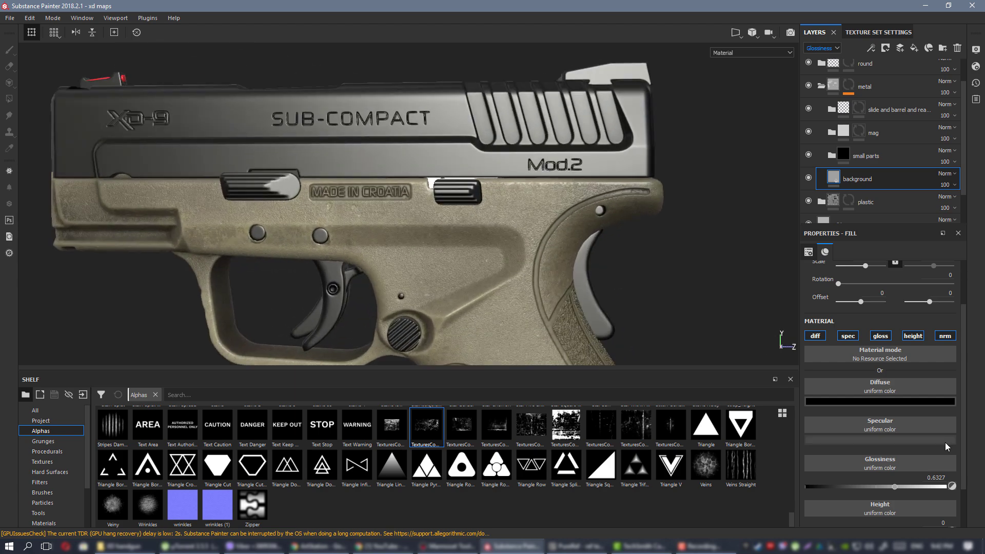
Set the background fill's specular hue to 0.671 and check the pistol in the diffuse, specular and material views.
{"action": "left_click", "coordinate": [916, 443]}
{"action": "key", "text": "c"}
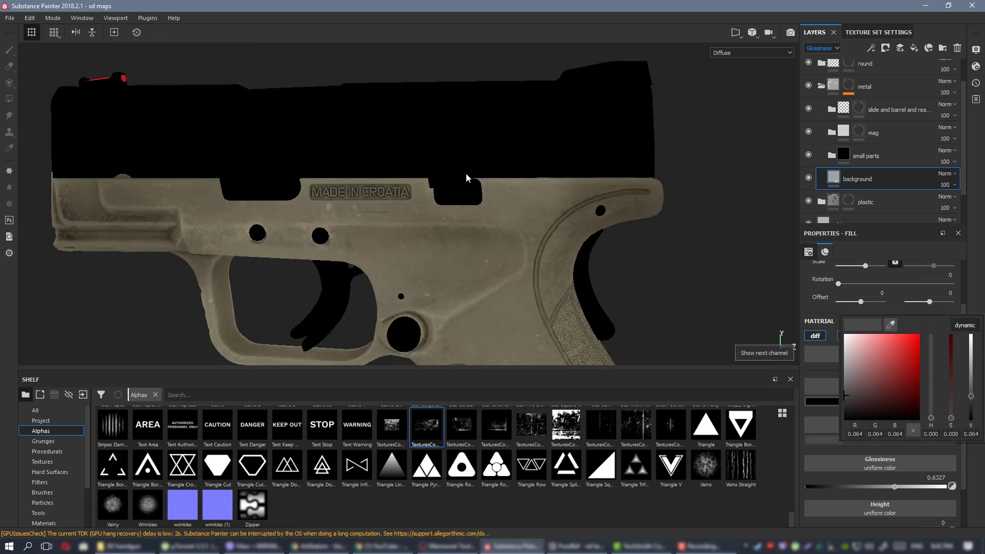
{"action": "key", "text": "c"}
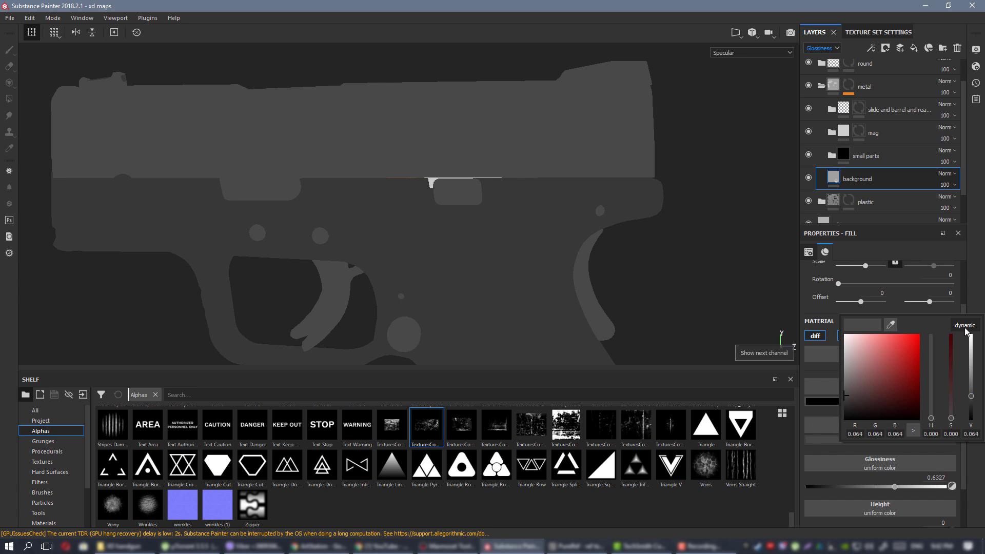
{"action": "left_click", "coordinate": [932, 363]}
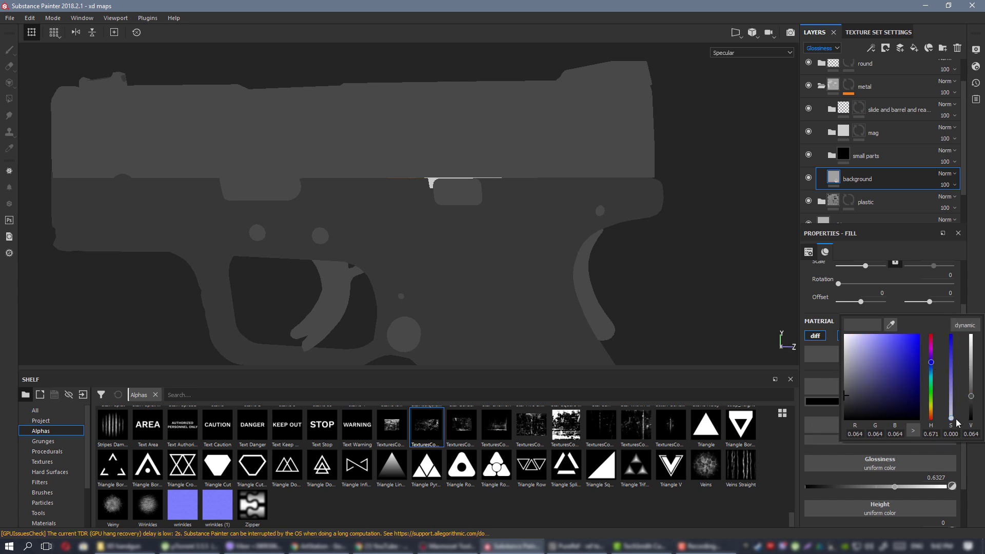
{"action": "right_click_drag", "start_coordinate": [246, 154], "coordinate": [67, 115], "text": "alt"}
{"action": "left_click_drag", "start_coordinate": [539, 226], "coordinate": [583, 235], "text": "alt"}
{"action": "left_click_drag", "start_coordinate": [431, 185], "coordinate": [409, 163], "text": "alt"}
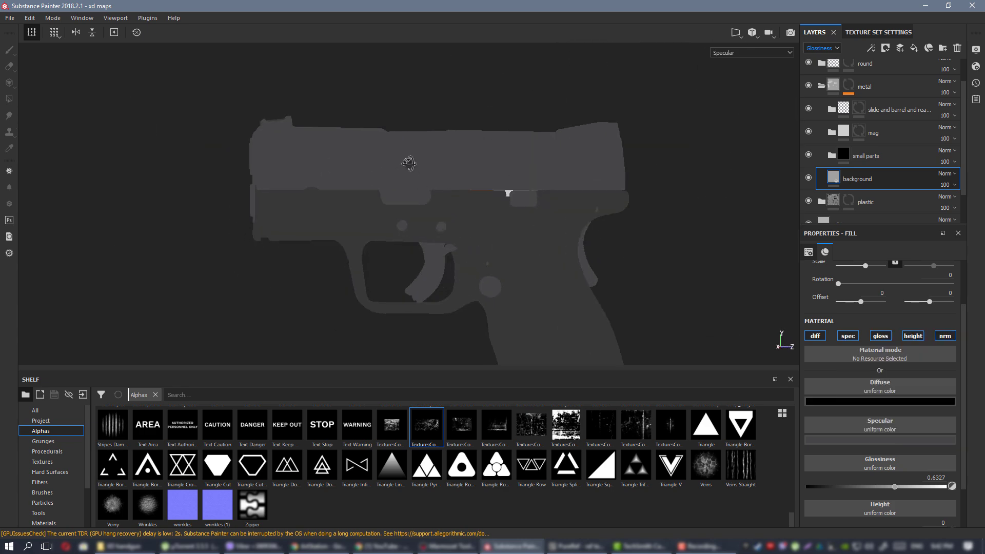
{"action": "key", "text": "m"}
{"action": "left_click_drag", "start_coordinate": [517, 181], "coordinate": [551, 205], "text": "alt"}
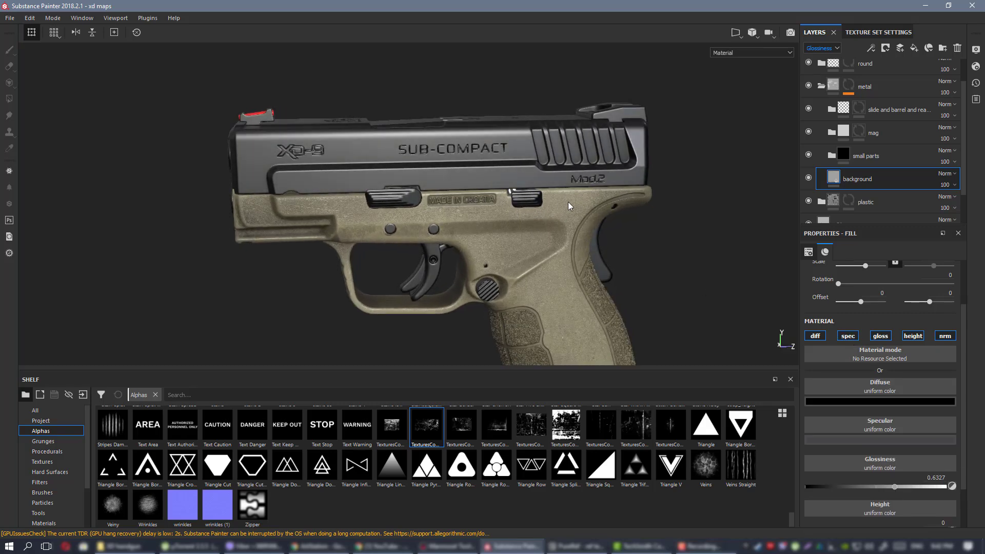
{"action": "left_click_drag", "start_coordinate": [586, 243], "coordinate": [403, 116], "text": "alt"}
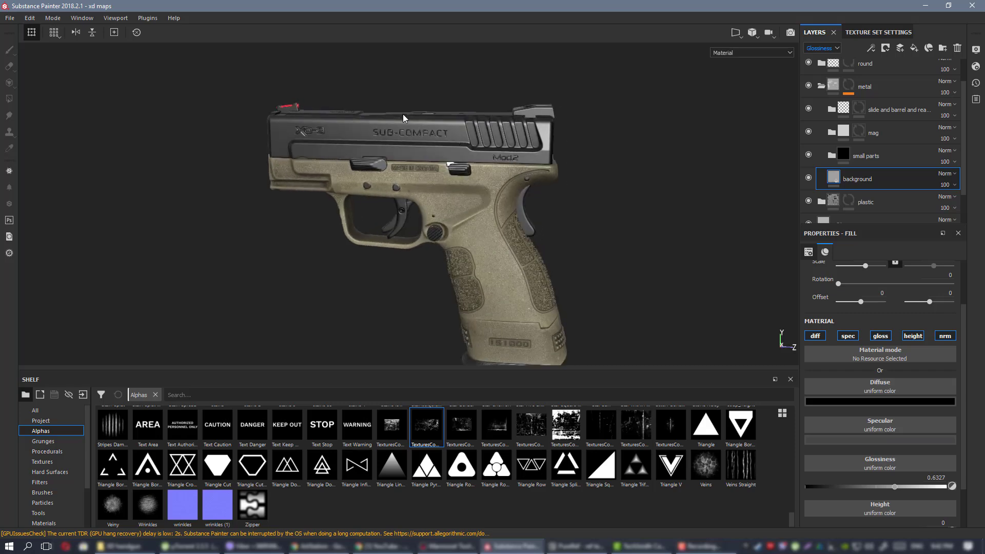
{"action": "right_click_drag", "start_coordinate": [402, 116], "coordinate": [633, 279], "text": "alt"}
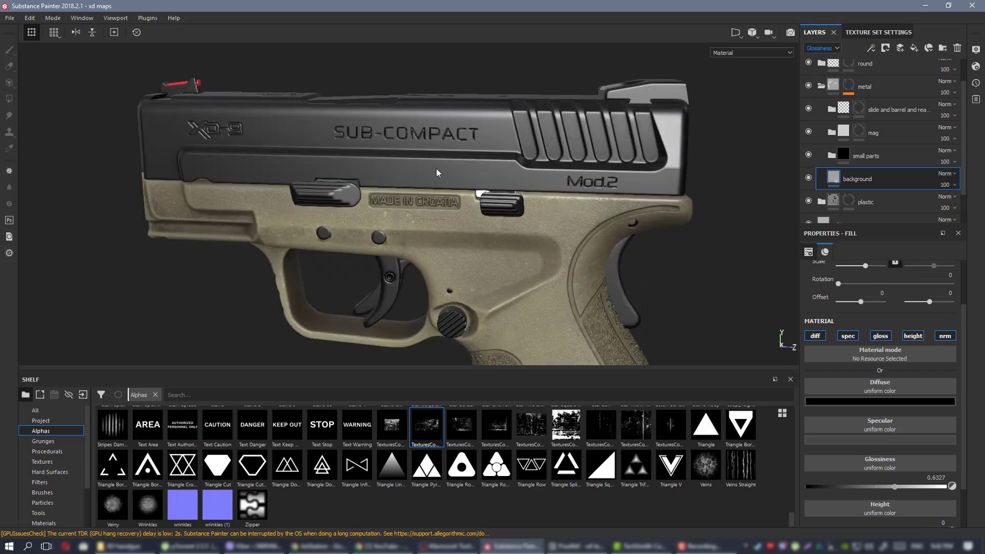
Add a fill layer above the metal folder's background layer and restrict it to the gloss channel only.
{"action": "left_click", "coordinate": [914, 48]}
{"action": "right_click_drag", "start_coordinate": [402, 136], "coordinate": [488, 188], "text": "alt"}
{"action": "left_click_drag", "start_coordinate": [488, 189], "coordinate": [582, 214], "text": "alt"}
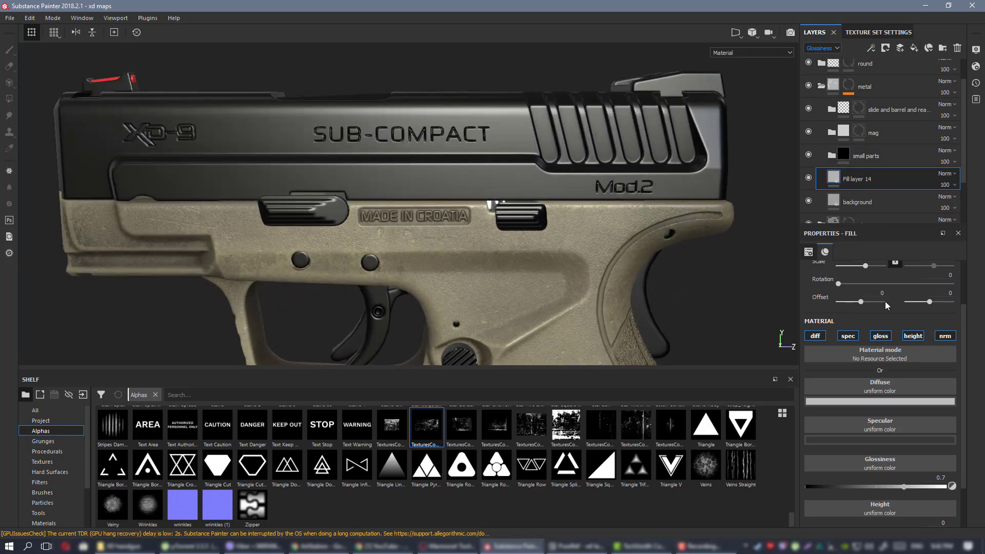
{"action": "left_click", "coordinate": [848, 336]}
{"action": "left_click", "coordinate": [945, 336]}
{"action": "left_click", "coordinate": [912, 336]}
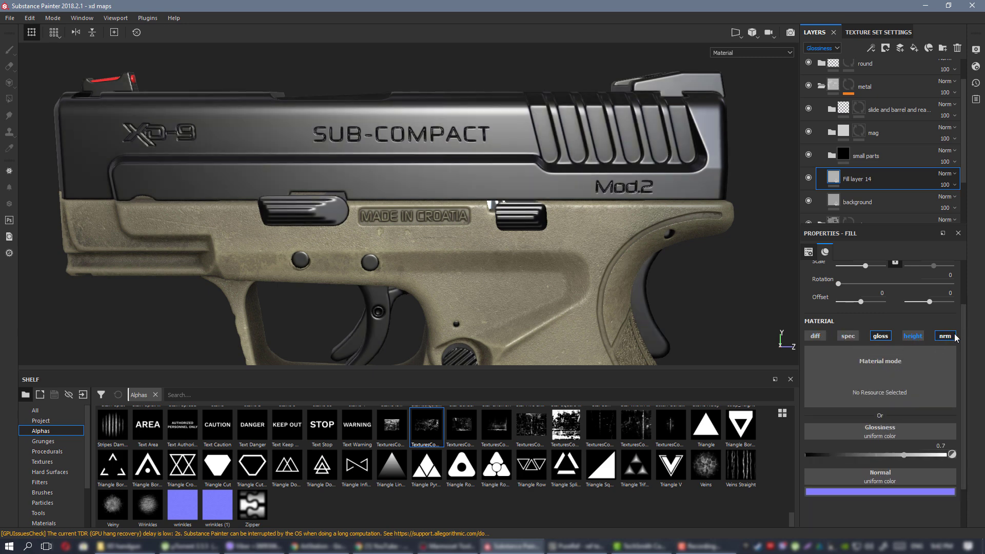
{"action": "left_click", "coordinate": [815, 336]}
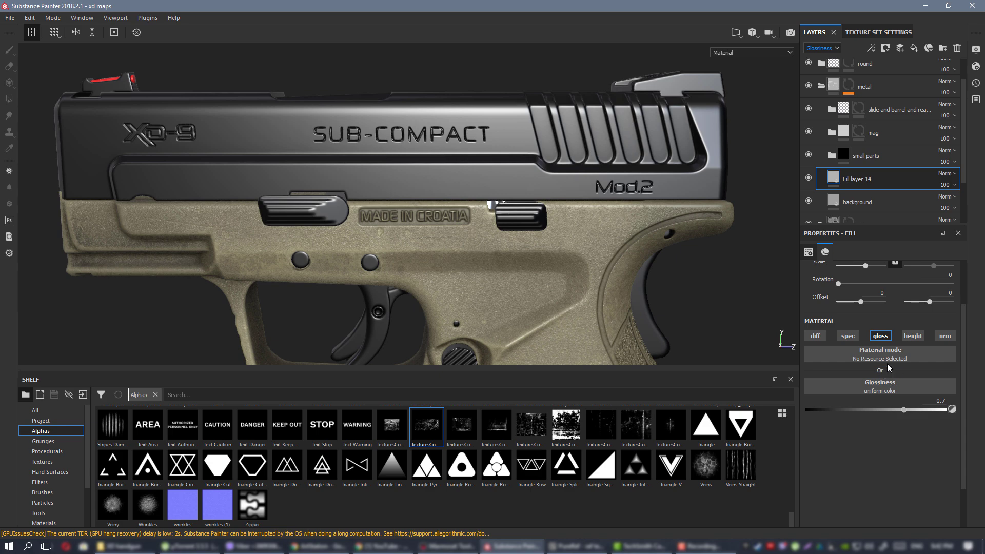
Give the new fill layer a black mask and add a fill effect to that mask.
{"action": "right_click", "coordinate": [864, 178]}
{"action": "left_click", "coordinate": [890, 194]}
{"action": "right_click", "coordinate": [851, 176]}
{"action": "left_click", "coordinate": [889, 377]}
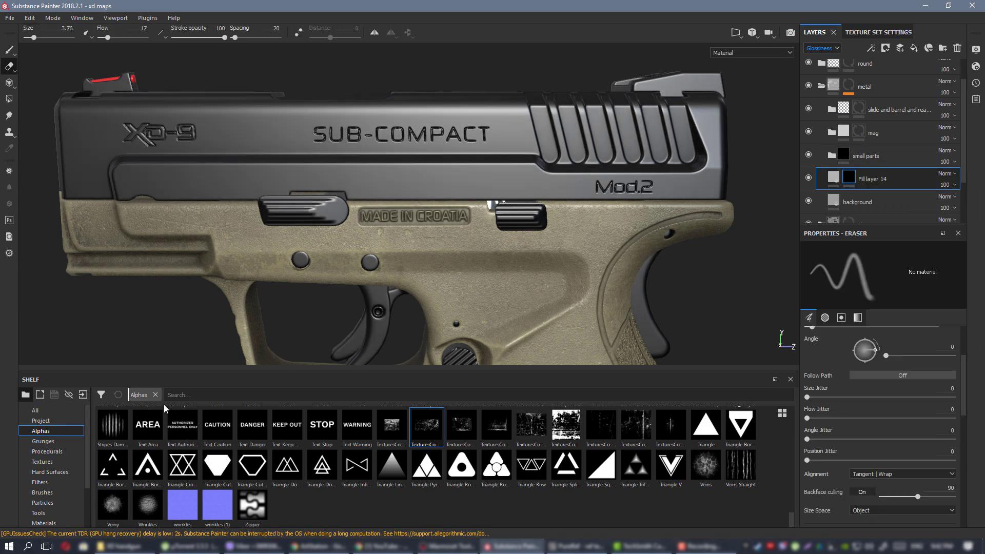
Rename the new fill layer as gloss variation.
{"action": "double_click", "coordinate": [872, 178]}
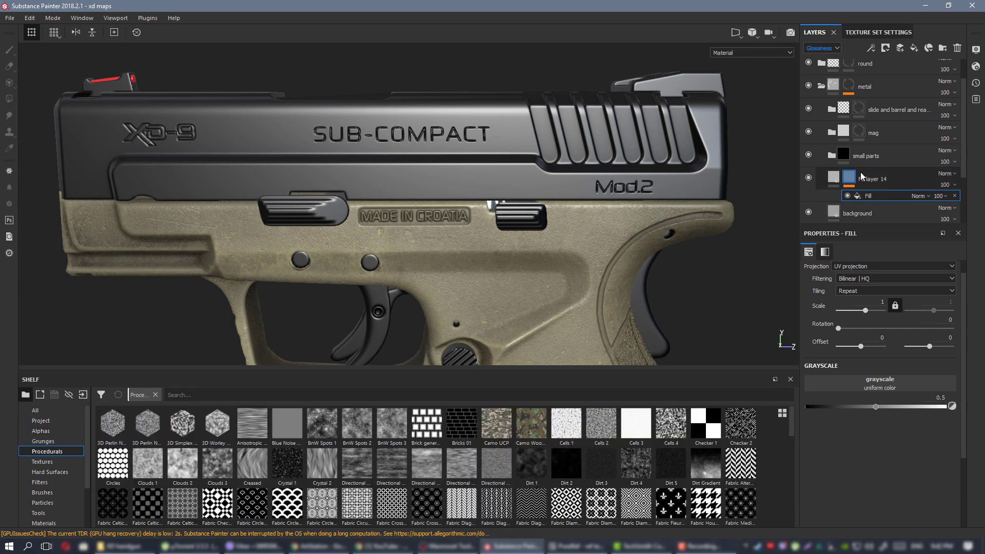
{"action": "type", "text": "g"}
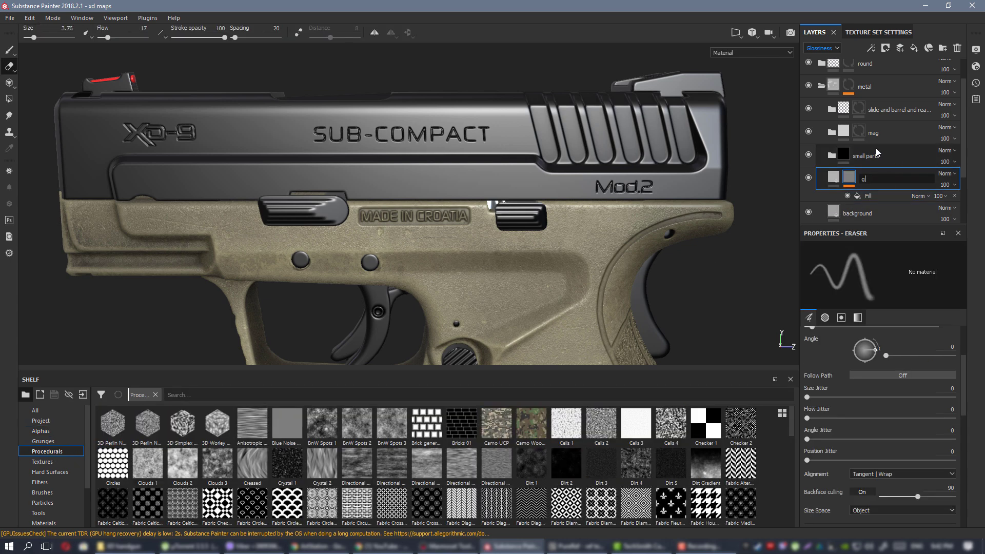
{"action": "type", "text": "loss variation"}
{"action": "key", "text": "Return"}
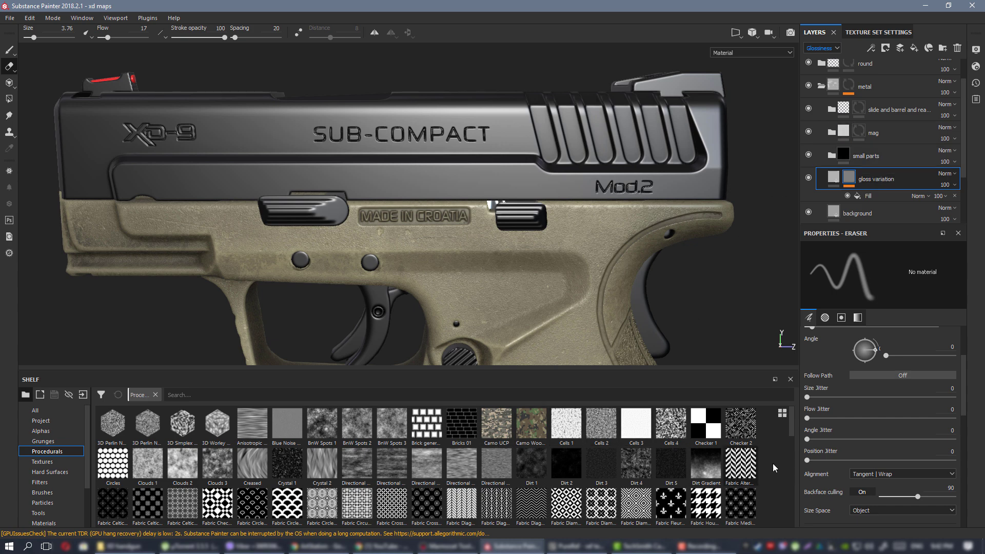
Find the Grunge Scratches Dirty procedural and assign it as the grayscale of the gloss variation mask's fill.
{"action": "left_click_drag", "start_coordinate": [791, 424], "coordinate": [787, 460]}
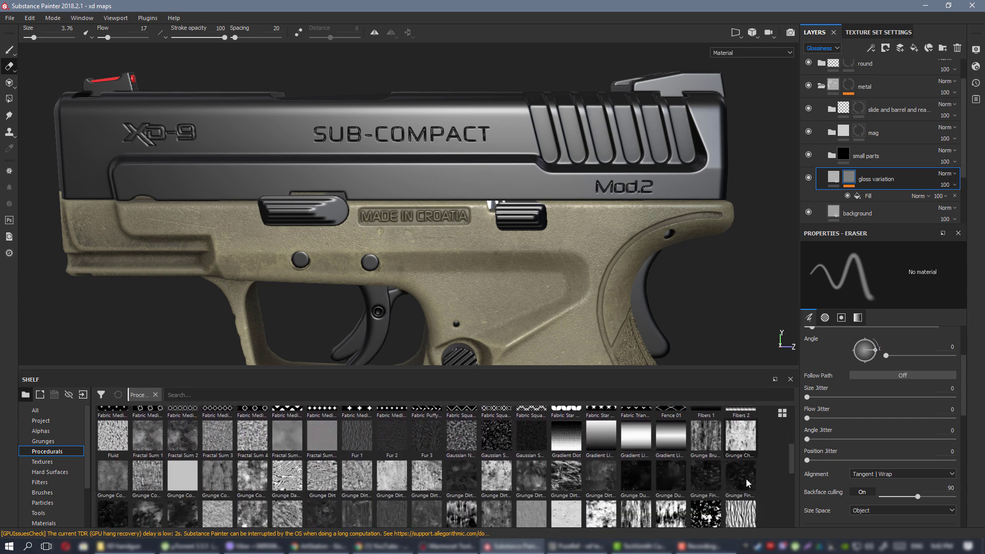
{"action": "left_click_drag", "start_coordinate": [790, 454], "coordinate": [783, 482]}
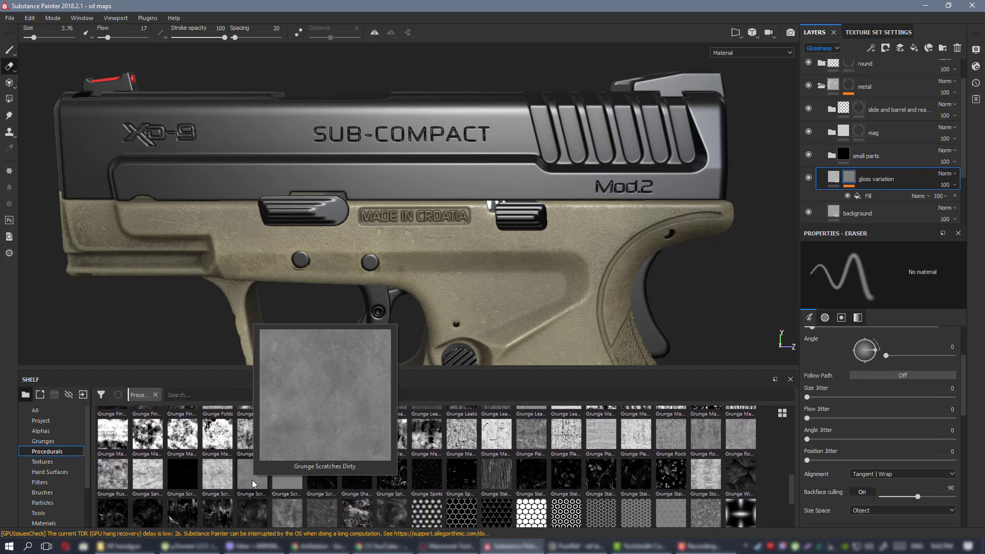
{"action": "left_click_drag", "start_coordinate": [252, 479], "coordinate": [733, 393]}
{"action": "left_click", "coordinate": [871, 196]}
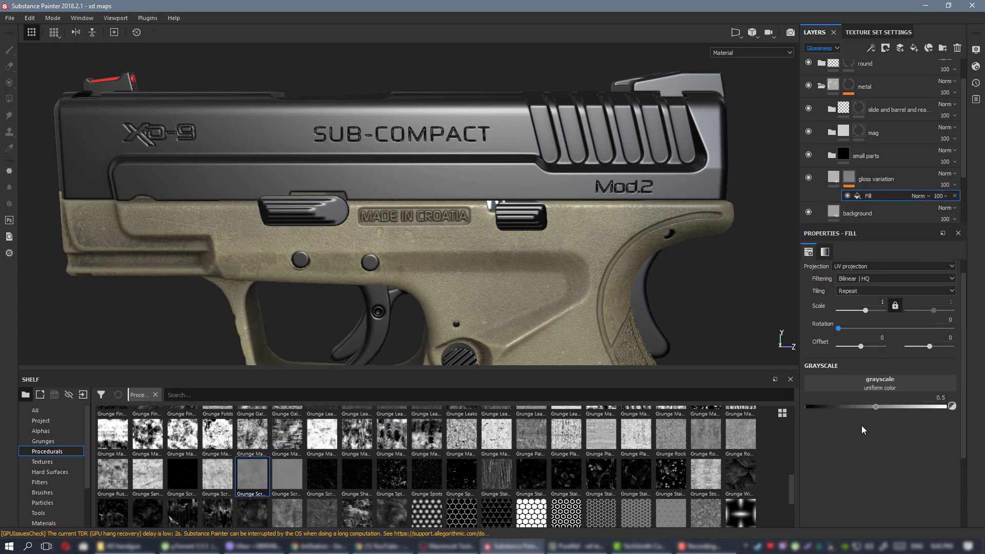
{"action": "left_click_drag", "start_coordinate": [245, 473], "coordinate": [878, 377]}
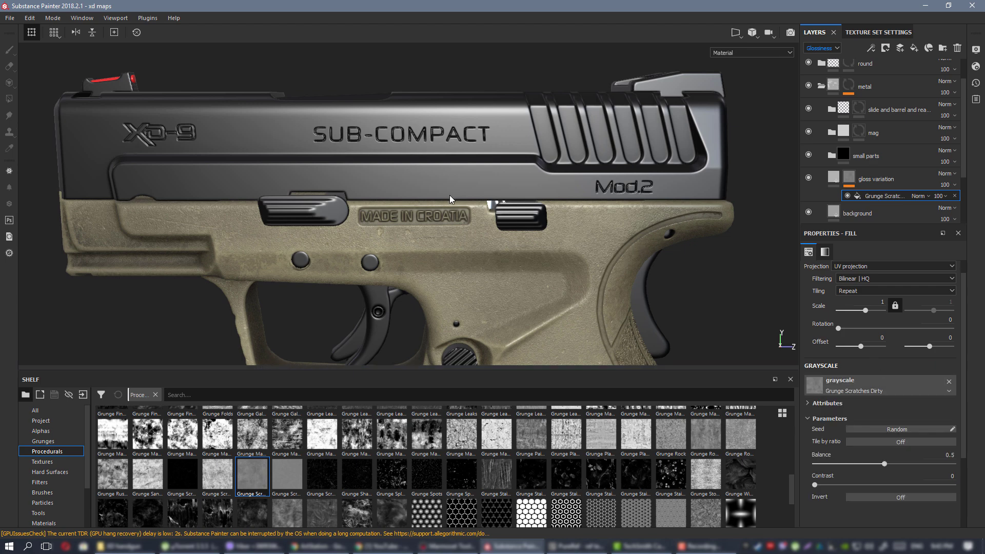
Set the gloss variation layer's glossiness to 0.7382 while viewing the slide at an angle.
{"action": "middle_click_drag", "start_coordinate": [452, 163], "coordinate": [508, 203], "text": "alt"}
{"action": "left_click_drag", "start_coordinate": [508, 203], "coordinate": [536, 205], "text": "alt"}
{"action": "left_click", "coordinate": [836, 177]}
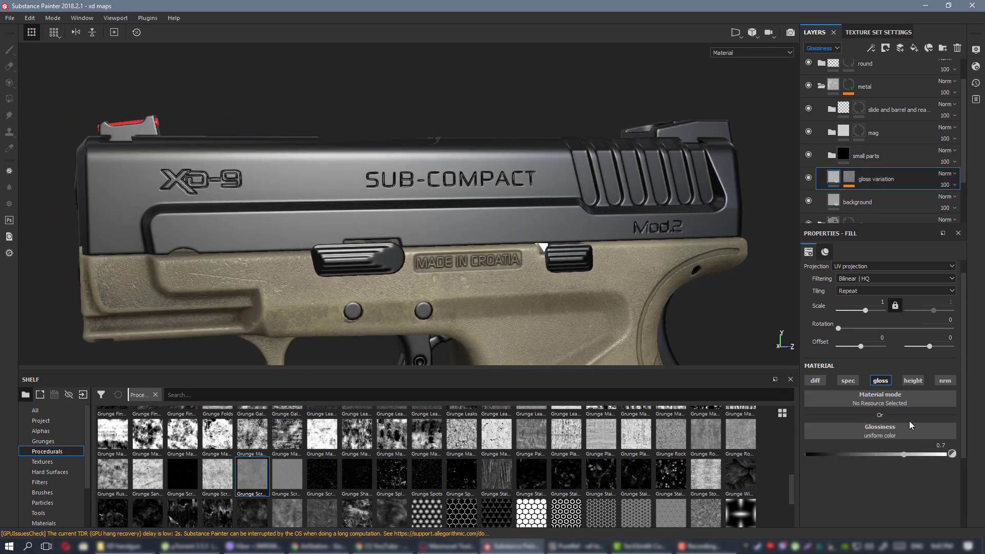
{"action": "mouse_move", "coordinate": [904, 455]}
{"action": "left_mouse_down"}
{"action": "mouse_move", "coordinate": [922, 454]}
{"action": "mouse_move", "coordinate": [900, 455]}
{"action": "mouse_move", "coordinate": [912, 454]}
{"action": "left_mouse_up"}
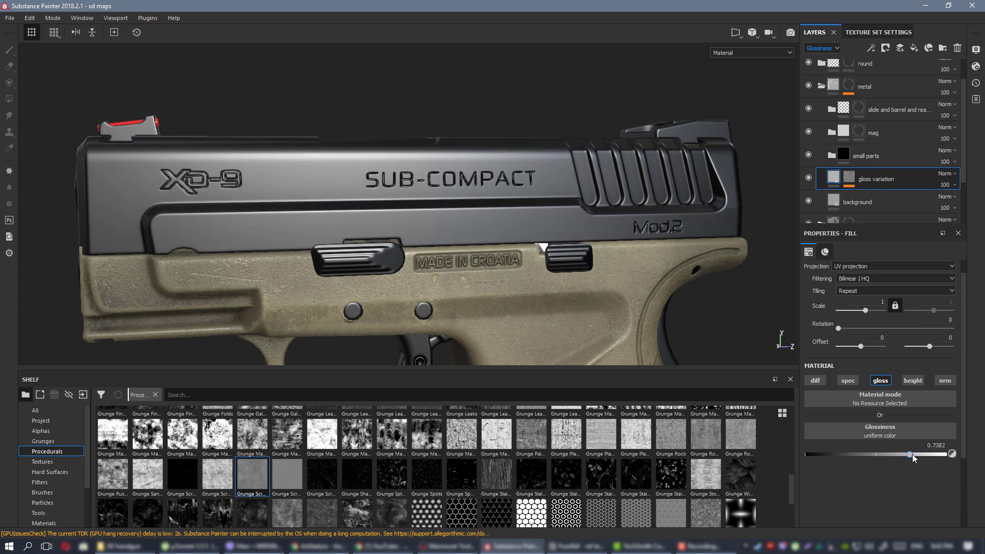
Add a Levels effect to the gloss variation mask and try lowering its white input level.
{"action": "left_click", "coordinate": [849, 177]}
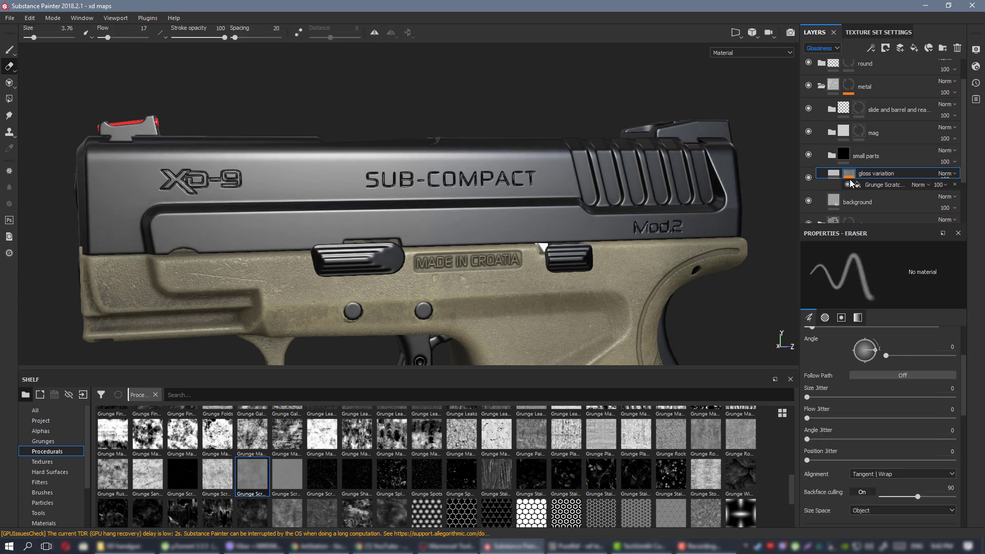
{"action": "right_click", "coordinate": [850, 179]}
{"action": "left_click", "coordinate": [891, 395]}
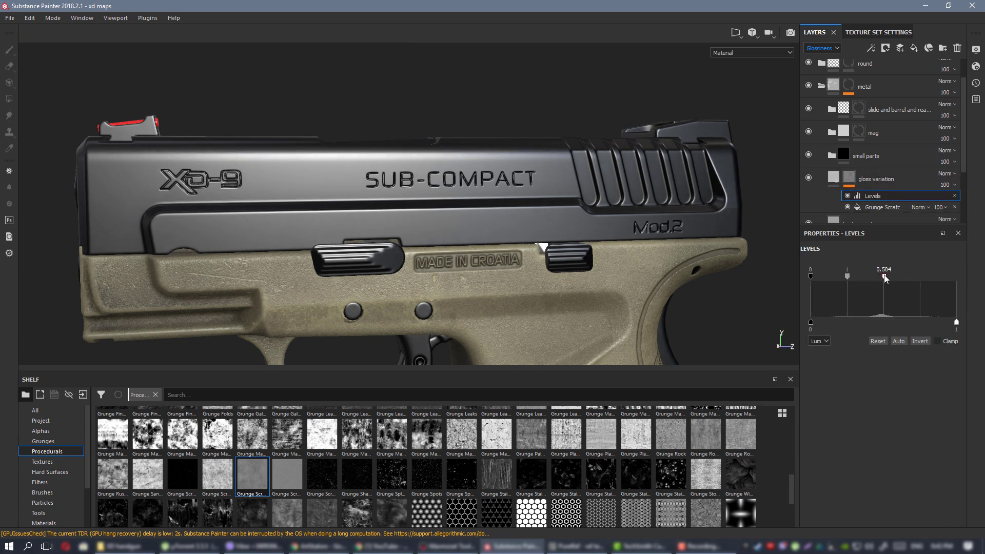
{"action": "left_click_drag", "start_coordinate": [885, 275], "coordinate": [844, 277]}
{"action": "left_click_drag", "start_coordinate": [298, 200], "coordinate": [354, 208], "text": "alt"}
Display the gloss variation mask alone and set its Levels black input to 0.398 and white input to 1.
{"action": "left_click", "coordinate": [850, 177], "text": "alt"}
{"action": "left_click_drag", "start_coordinate": [449, 180], "coordinate": [508, 182], "text": "alt"}
{"action": "left_click", "coordinate": [882, 196]}
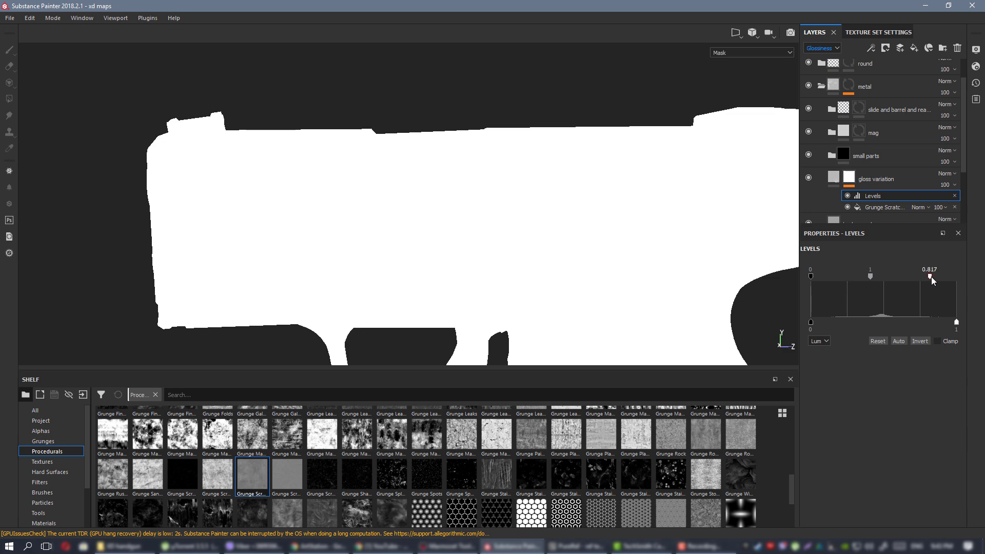
{"action": "left_click_drag", "start_coordinate": [931, 276], "coordinate": [956, 277]}
{"action": "left_click_drag", "start_coordinate": [811, 276], "coordinate": [869, 276]}
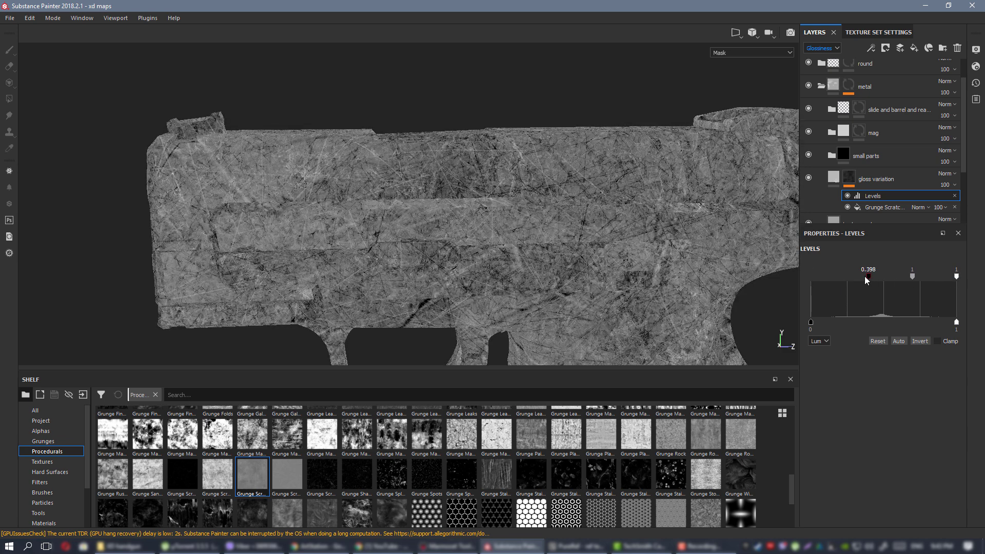
Examine the gloss variation on the slide up close in the material view from several angles.
{"action": "key", "text": "m"}
{"action": "scroll", "coordinate": [352, 171], "scroll_direction": "up", "scroll_amount": 3}
{"action": "left_click_drag", "start_coordinate": [354, 172], "coordinate": [614, 180], "text": "alt"}
{"action": "middle_click_drag", "start_coordinate": [57, 236], "coordinate": [343, 240], "text": "alt"}
{"action": "left_click_drag", "start_coordinate": [430, 217], "coordinate": [433, 180], "text": "alt"}
{"action": "scroll", "coordinate": [485, 218], "scroll_direction": "down", "scroll_amount": 3}
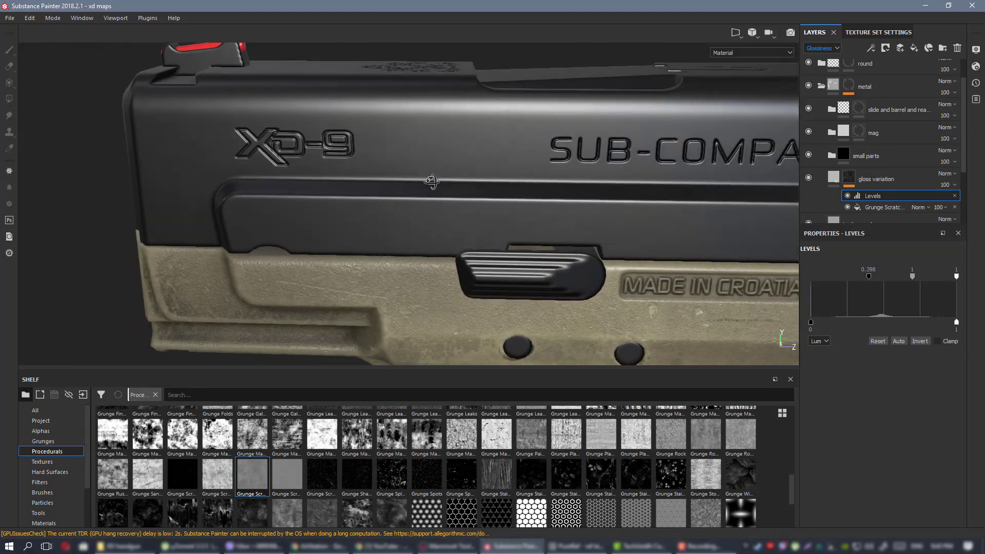
Set the glossiness of the gloss variation fill layer to about 0.76.
{"action": "left_click", "coordinate": [836, 178]}
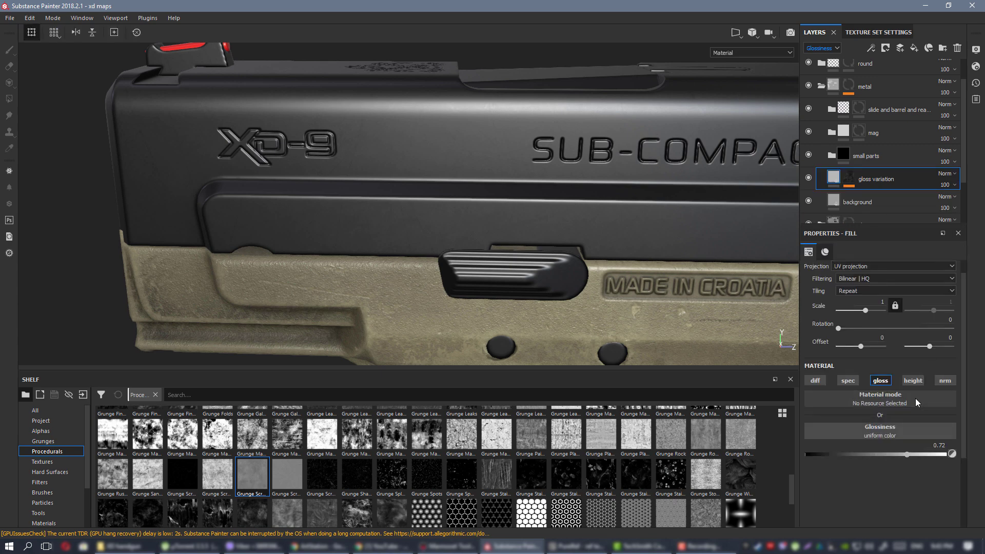
{"action": "left_click", "coordinate": [912, 454]}
{"action": "left_click_drag", "start_coordinate": [352, 180], "coordinate": [457, 176], "text": "alt"}
{"action": "right_click_drag", "start_coordinate": [458, 176], "coordinate": [321, 177], "text": "alt"}
{"action": "left_click_drag", "start_coordinate": [320, 177], "coordinate": [338, 193], "text": "alt"}
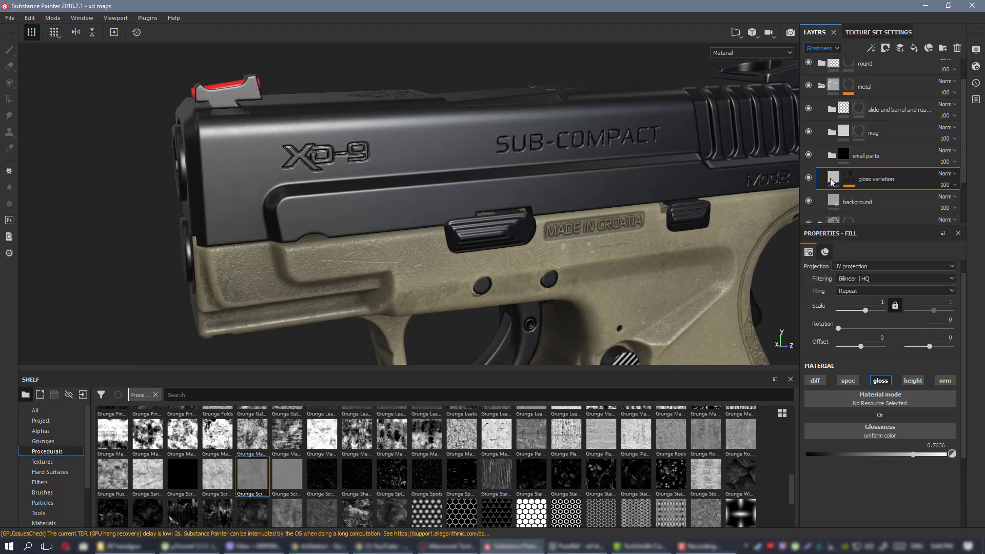
Try a stronger glossiness of about 0.91 on the gloss variation layer and check the slide.
{"action": "left_click_drag", "start_coordinate": [934, 455], "coordinate": [937, 455]}
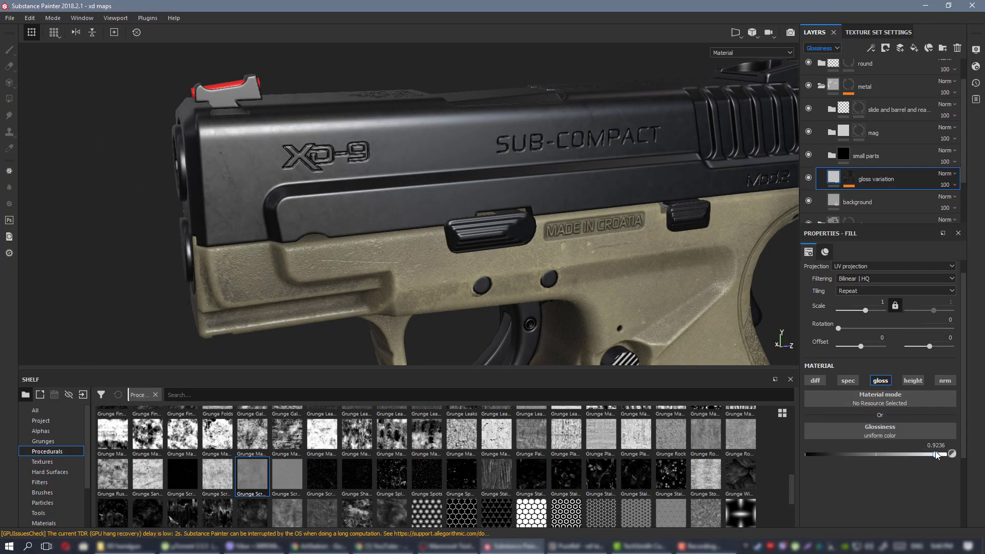
{"action": "middle_click_drag", "start_coordinate": [652, 156], "coordinate": [500, 168], "text": "alt"}
{"action": "left_click_drag", "start_coordinate": [499, 168], "coordinate": [402, 161], "text": "alt"}
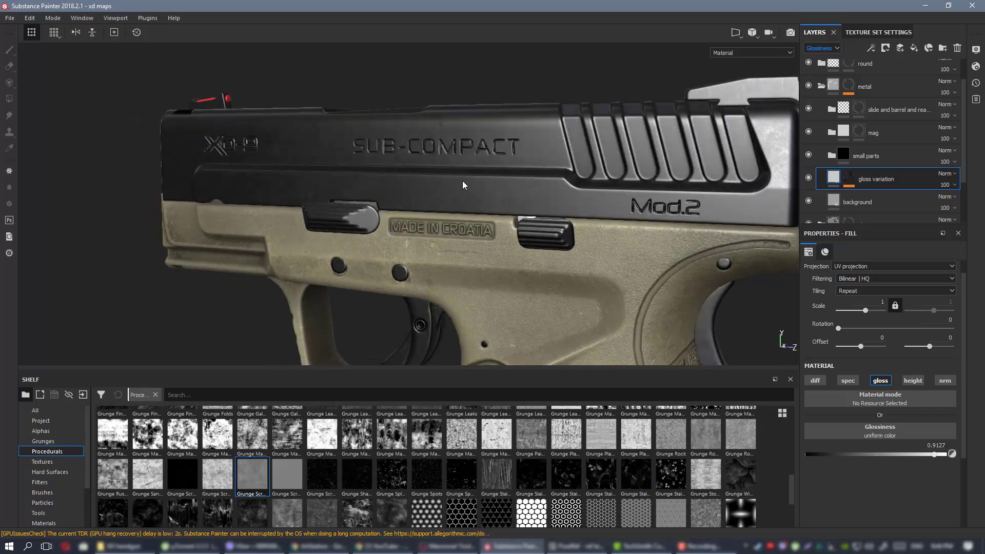
{"action": "left_click_drag", "start_coordinate": [463, 183], "coordinate": [450, 107], "text": "alt"}
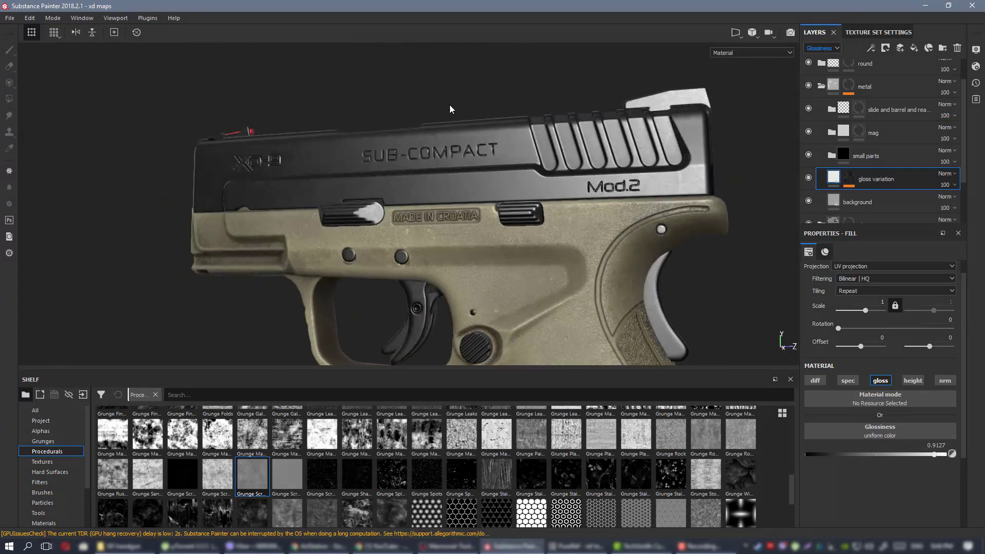
Lower the gloss variation layer's glossiness to about 0.79 and check the slide close up.
{"action": "scroll", "coordinate": [451, 108], "scroll_direction": "up", "scroll_amount": 5}
{"action": "left_click_drag", "start_coordinate": [483, 216], "coordinate": [534, 180], "text": "alt"}
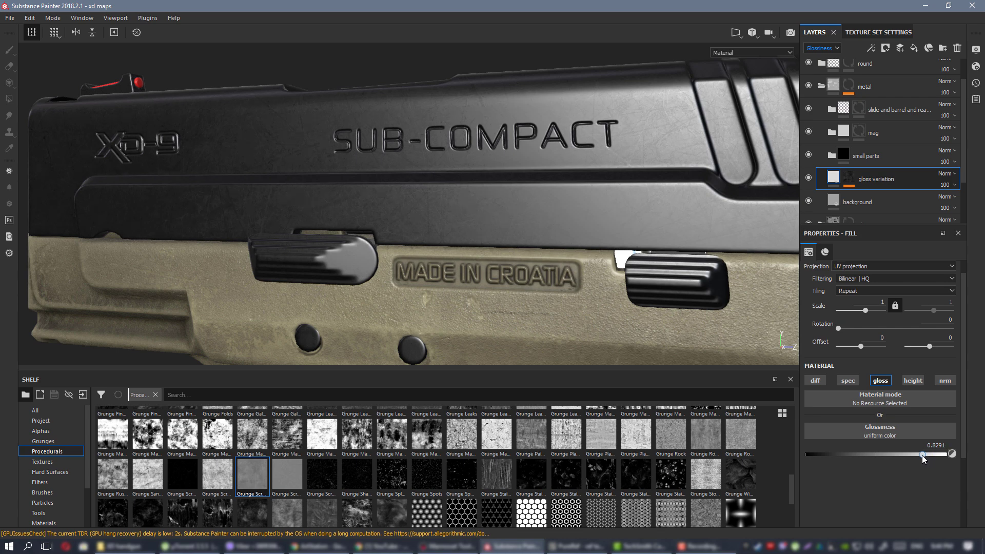
{"action": "left_click_drag", "start_coordinate": [505, 226], "coordinate": [486, 214], "text": "alt"}
{"action": "scroll", "coordinate": [487, 214], "scroll_direction": "down", "scroll_amount": 3}
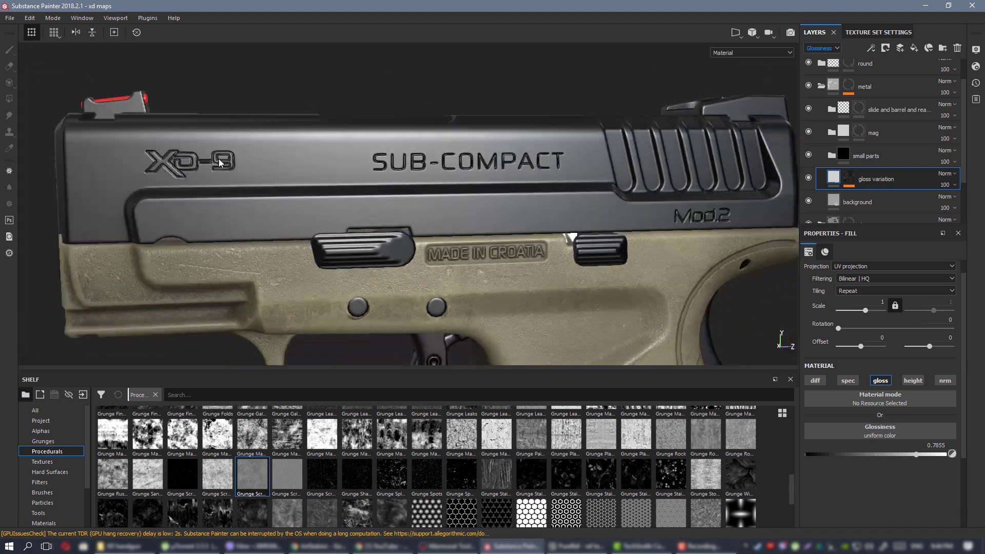
{"action": "mouse_move", "coordinate": [221, 160]}
{"action": "left_mouse_down", "text": "alt"}
{"action": "mouse_move", "coordinate": [234, 149]}
{"action": "mouse_move", "coordinate": [215, 160]}
{"action": "left_mouse_up", "text": "alt"}
{"action": "scroll", "coordinate": [369, 193], "scroll_direction": "up", "scroll_amount": 3}
{"action": "left_click_drag", "start_coordinate": [369, 194], "coordinate": [348, 215], "text": "alt"}
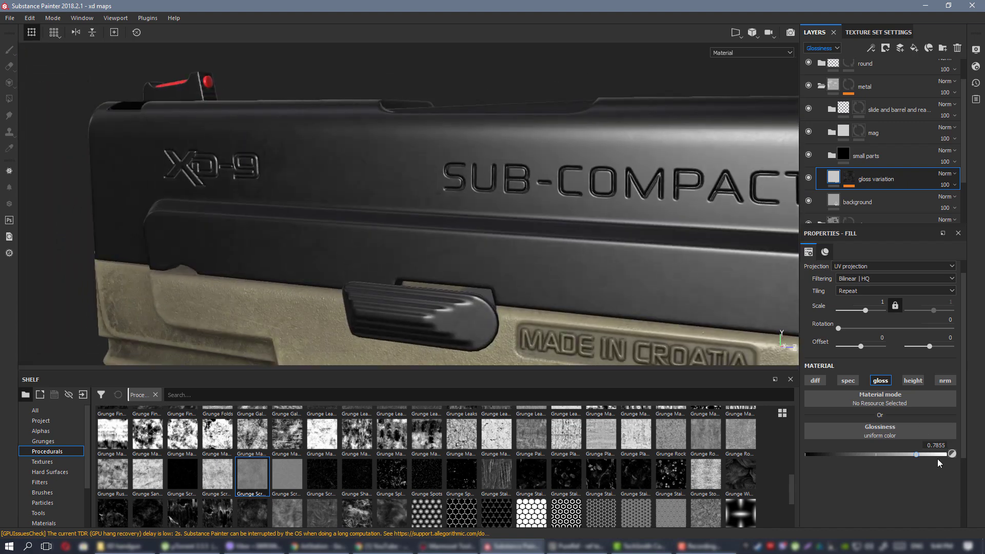
Set the gloss variation layer's glossiness to 0.8.
{"action": "left_click_drag", "start_coordinate": [918, 454], "coordinate": [919, 454]}
{"action": "scroll", "coordinate": [462, 210], "scroll_direction": "down", "scroll_amount": 3}
{"action": "left_click_drag", "start_coordinate": [406, 184], "coordinate": [349, 142], "text": "alt"}
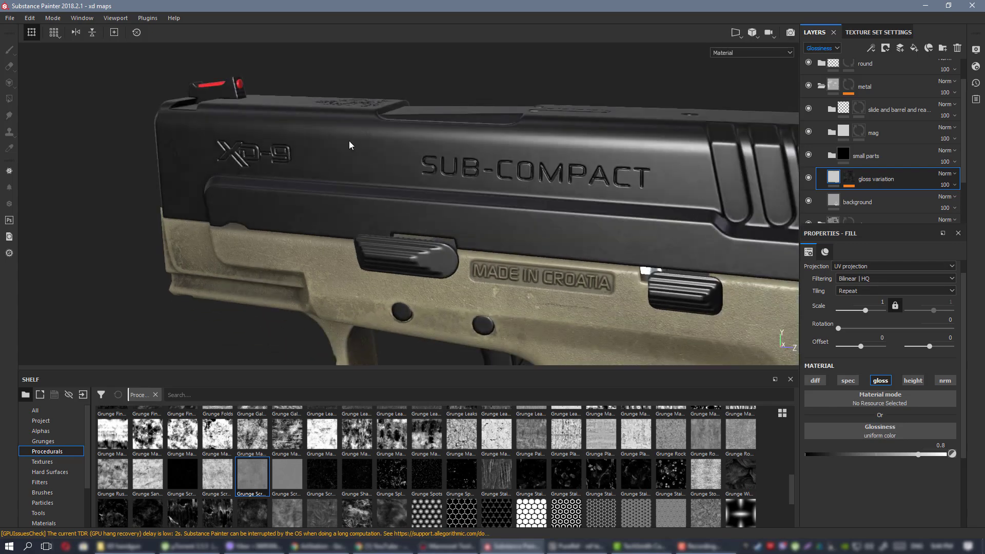
{"action": "left_click_drag", "start_coordinate": [482, 193], "coordinate": [379, 187], "text": "alt"}
{"action": "scroll", "coordinate": [456, 205], "scroll_direction": "down", "scroll_amount": 3}
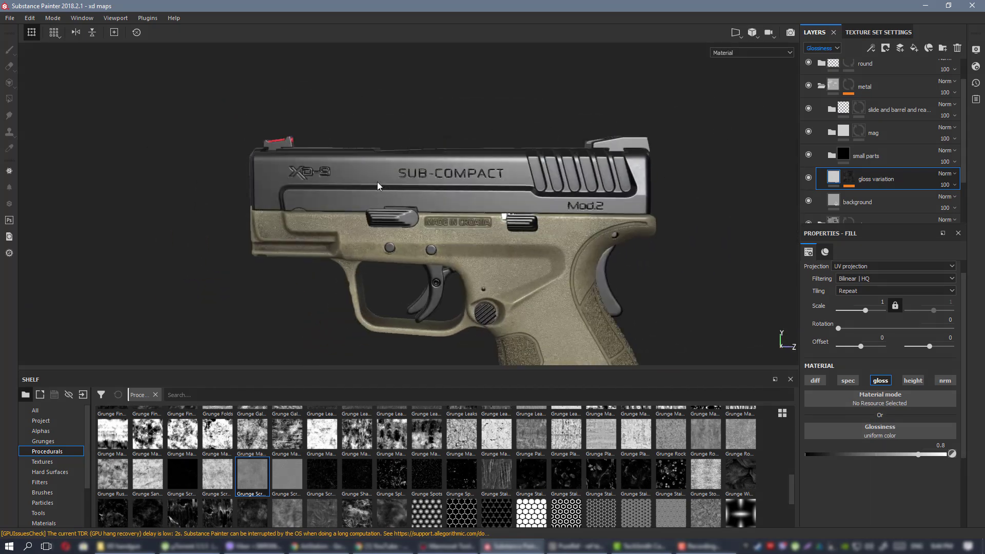
Compare the pistol and magazine metal with the gloss variation layer hidden and shown.
{"action": "scroll", "coordinate": [563, 269], "scroll_direction": "up", "scroll_amount": 6}
{"action": "scroll", "coordinate": [630, 195], "scroll_direction": "down", "scroll_amount": 4}
{"action": "mouse_move", "coordinate": [630, 199]}
{"action": "middle_mouse_down", "text": "alt"}
{"action": "mouse_move", "coordinate": [113, 121]}
{"action": "mouse_move", "coordinate": [11, 91]}
{"action": "middle_mouse_up", "text": "alt"}
{"action": "middle_click_drag", "start_coordinate": [749, 244], "coordinate": [545, 220], "text": "alt"}
{"action": "mouse_move", "coordinate": [470, 235]}
{"action": "left_mouse_down", "text": "alt"}
{"action": "mouse_move", "coordinate": [545, 269]}
{"action": "mouse_move", "coordinate": [561, 263]}
{"action": "left_mouse_up", "text": "alt"}
{"action": "right_click_drag", "start_coordinate": [205, 182], "coordinate": [159, 167], "text": "alt"}
{"action": "middle_click_drag", "start_coordinate": [241, 141], "coordinate": [531, 128], "text": "alt"}
{"action": "left_click", "coordinate": [809, 179]}
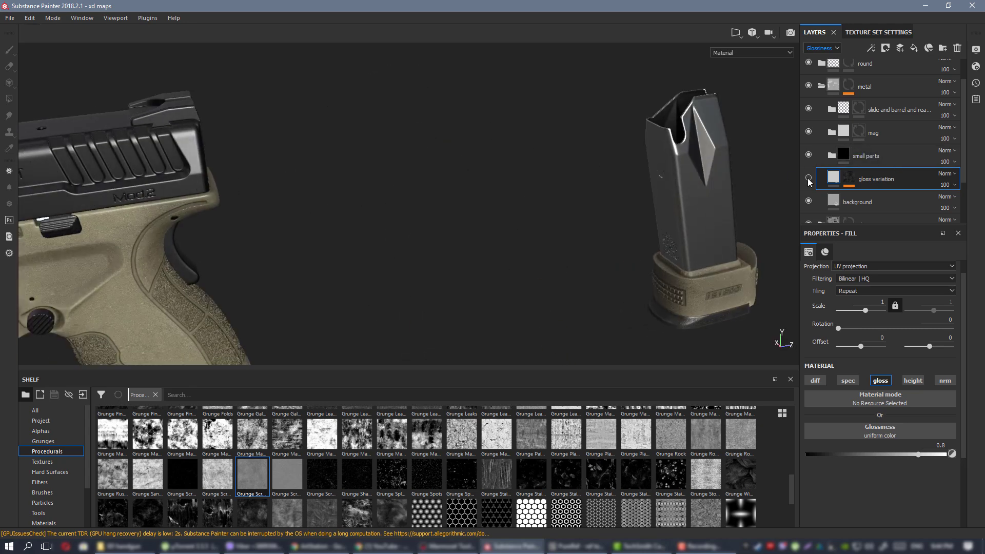
{"action": "left_click", "coordinate": [808, 180]}
Examine the gloss variation on the pistol's slide from several angles and distances.
{"action": "middle_click_drag", "start_coordinate": [106, 198], "coordinate": [452, 167], "text": "alt"}
{"action": "left_click_drag", "start_coordinate": [452, 166], "coordinate": [519, 149], "text": "alt"}
{"action": "right_click_drag", "start_coordinate": [519, 149], "coordinate": [615, 199], "text": "alt"}
{"action": "middle_click_drag", "start_coordinate": [616, 199], "coordinate": [349, 197], "text": "alt"}
{"action": "left_click_drag", "start_coordinate": [436, 169], "coordinate": [383, 170], "text": "alt"}
{"action": "right_click_drag", "start_coordinate": [384, 170], "coordinate": [408, 179], "text": "alt"}
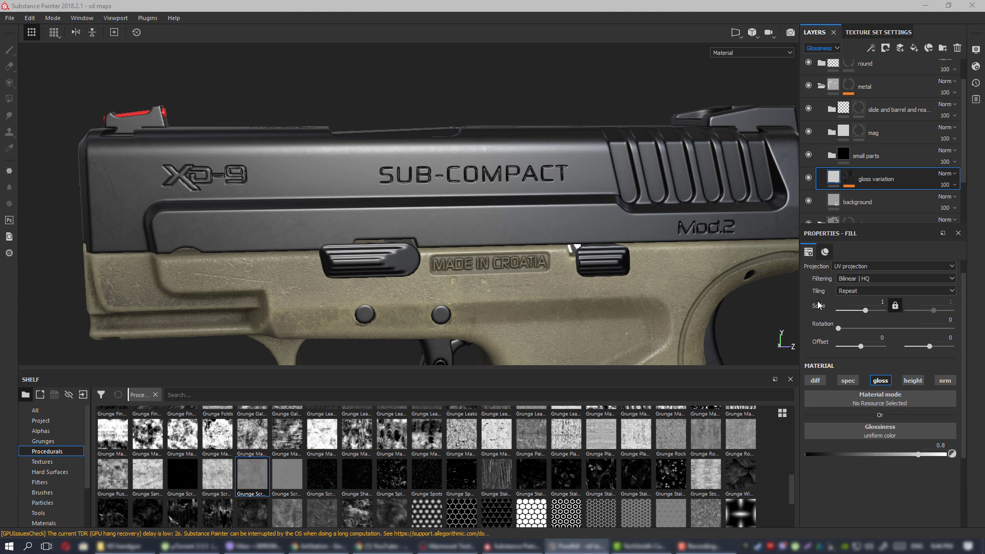
{"action": "left_click_drag", "start_coordinate": [454, 220], "coordinate": [477, 230], "text": "alt"}
{"action": "scroll", "coordinate": [477, 230], "scroll_direction": "down", "scroll_amount": 5}
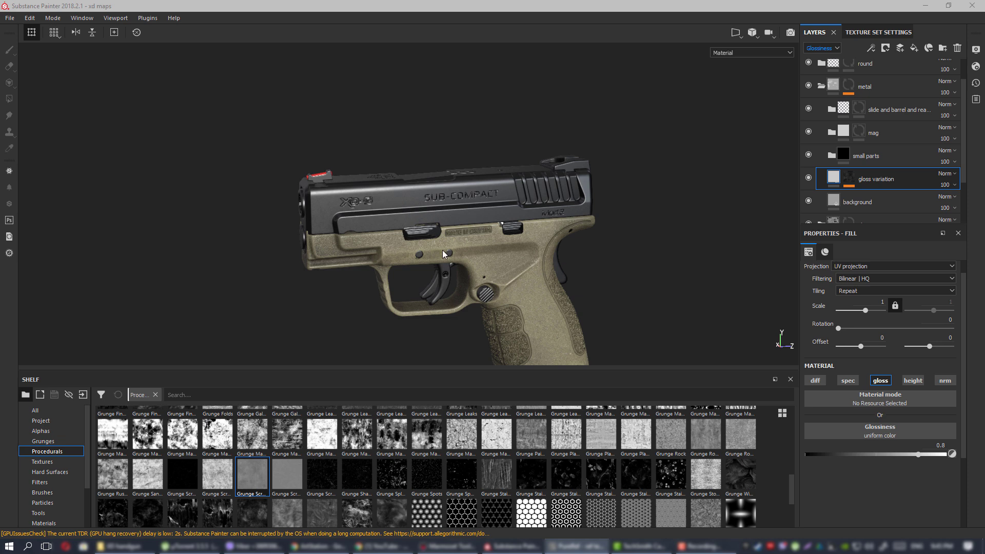
{"action": "right_click_drag", "start_coordinate": [461, 253], "coordinate": [518, 257], "text": "alt"}
{"action": "mouse_move", "coordinate": [519, 256]}
{"action": "left_mouse_down", "text": "alt"}
{"action": "mouse_move", "coordinate": [318, 165]}
{"action": "mouse_move", "coordinate": [512, 205]}
{"action": "left_mouse_up", "text": "alt"}
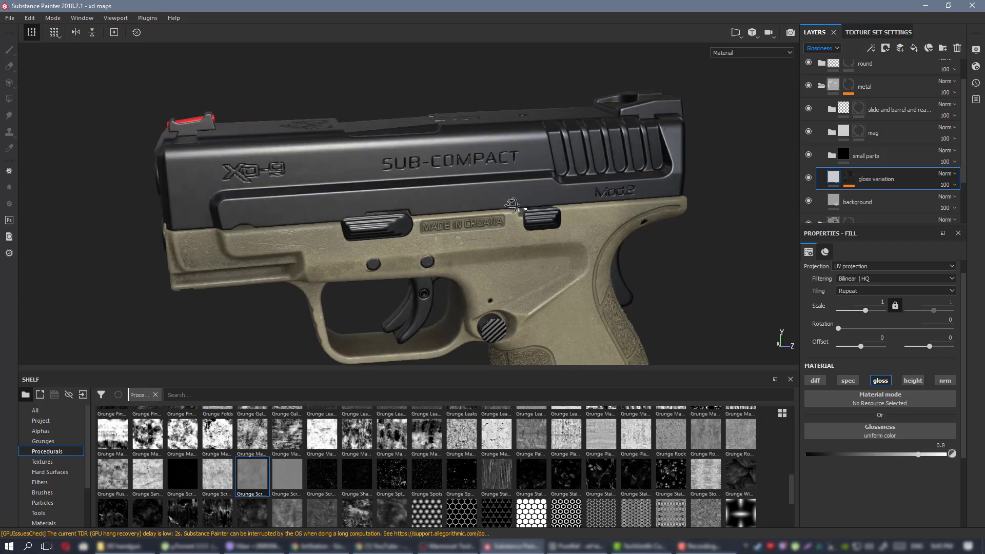
{"action": "left_click_drag", "start_coordinate": [449, 211], "coordinate": [378, 178], "text": "alt"}
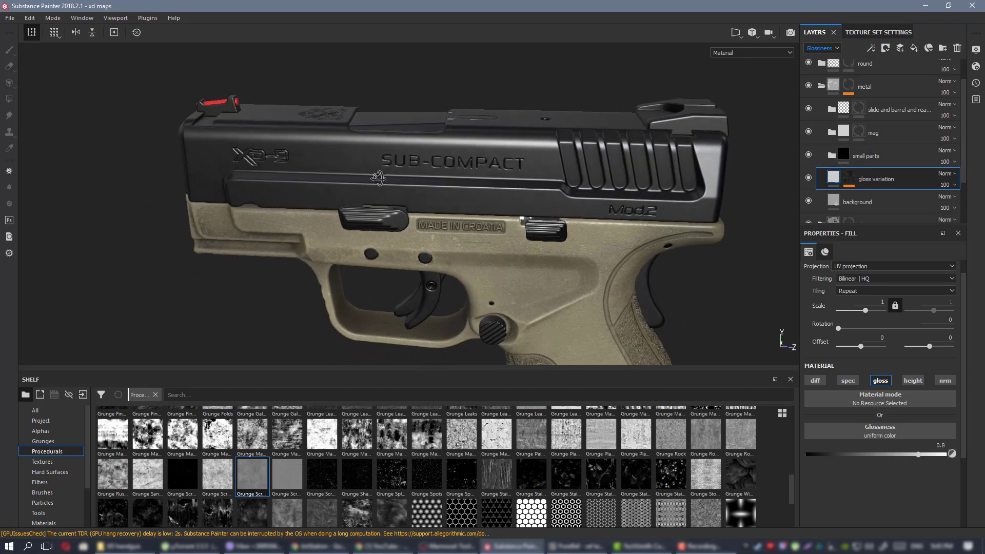
{"action": "right_click_drag", "start_coordinate": [378, 178], "coordinate": [328, 169], "text": "alt"}
{"action": "left_click_drag", "start_coordinate": [328, 169], "coordinate": [442, 189], "text": "alt"}
{"action": "right_click_drag", "start_coordinate": [442, 189], "coordinate": [505, 201], "text": "alt"}
{"action": "left_click_drag", "start_coordinate": [505, 200], "coordinate": [437, 177], "text": "alt"}
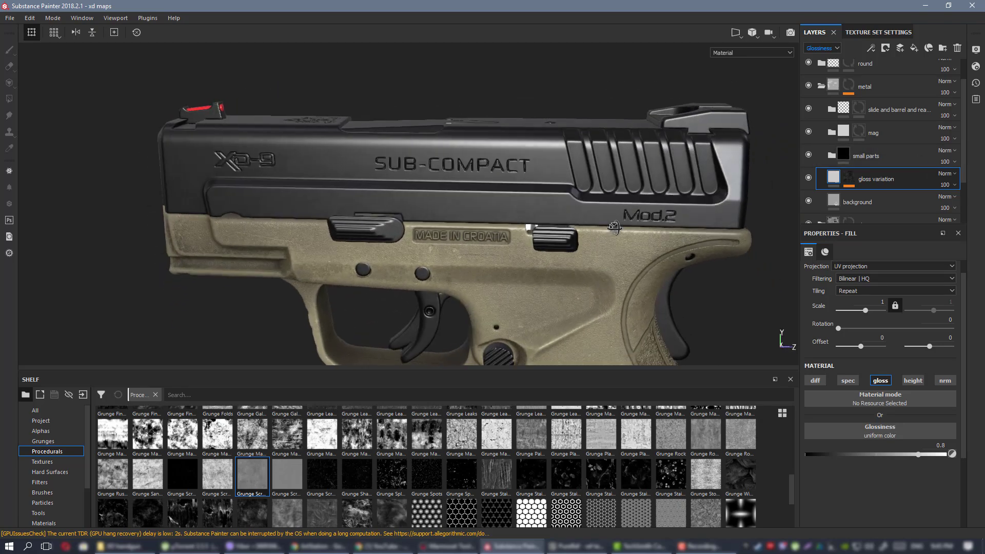
Add a fill layer above gloss variation in the metal group and name it "spec variation".
{"action": "left_click", "coordinate": [914, 48]}
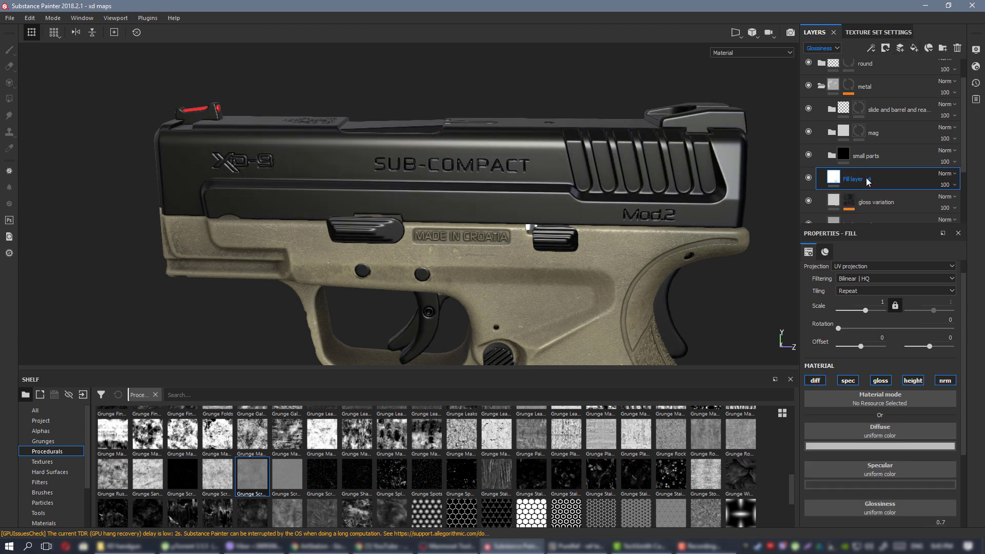
{"action": "double_click", "coordinate": [866, 177]}
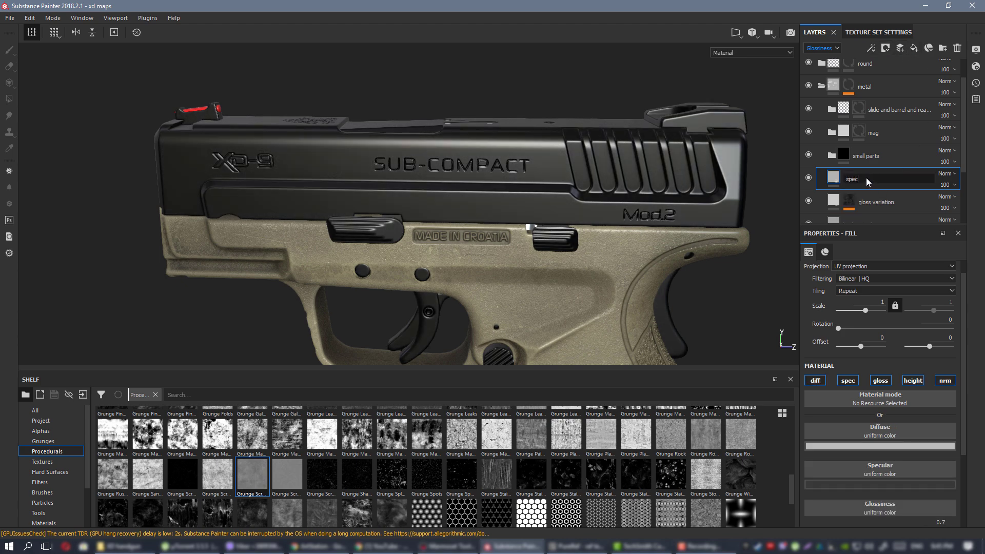
{"action": "type", "text": "spec variation"}
{"action": "key", "text": "Return"}
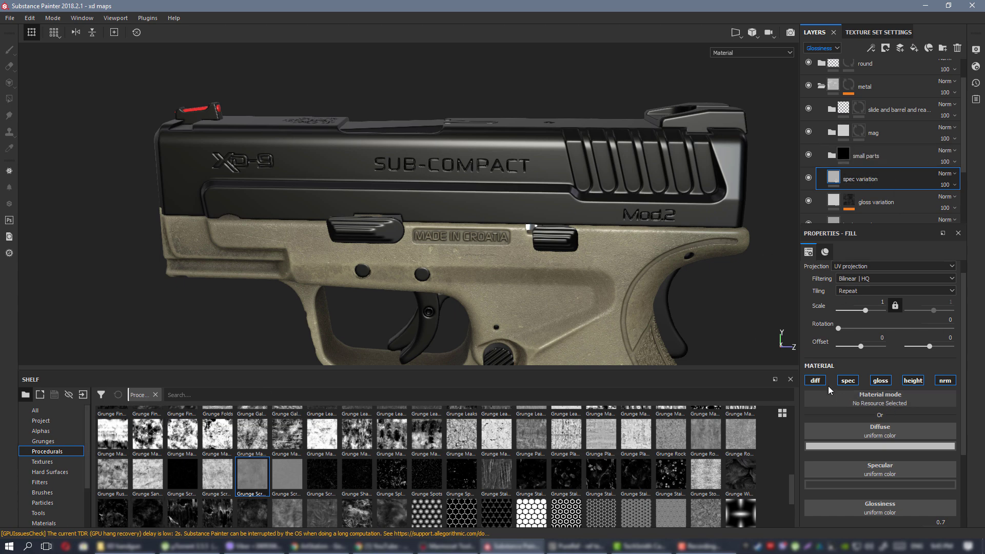
Disable the diffuse, gloss, height and normal channels of the spec variation layer, leaving only specular.
{"action": "left_click", "coordinate": [816, 380]}
{"action": "left_click", "coordinate": [880, 380]}
{"action": "left_click", "coordinate": [913, 380]}
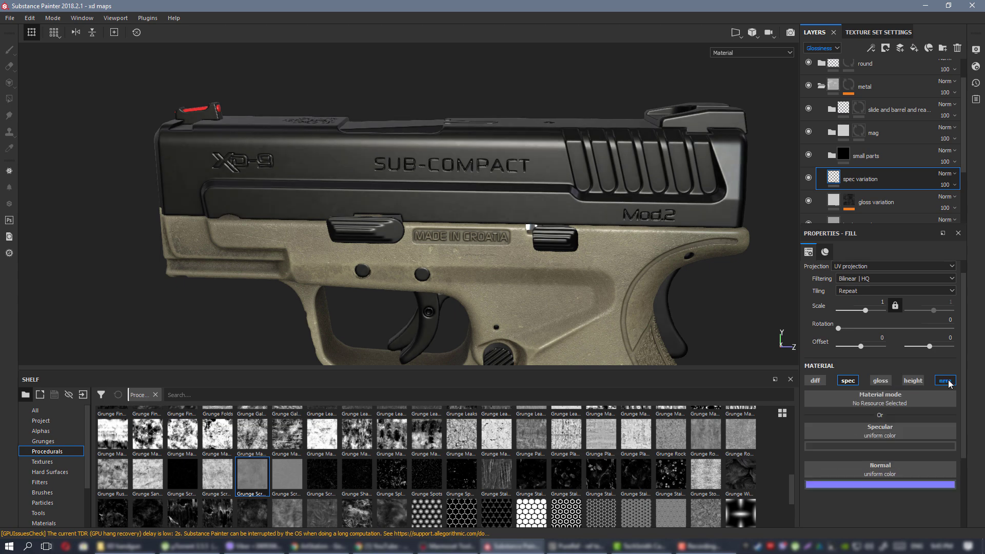
{"action": "left_click", "coordinate": [945, 380]}
Add a black mask to the spec variation layer and fill it with the Grunge Wipe Directional Heavy texture.
{"action": "right_click", "coordinate": [870, 180]}
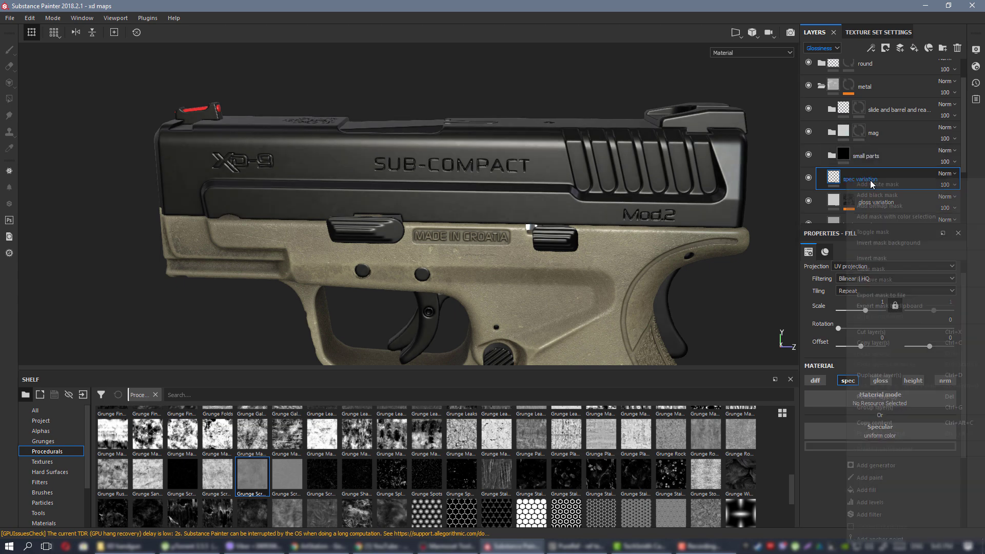
{"action": "left_click", "coordinate": [892, 193]}
{"action": "right_click", "coordinate": [852, 181]}
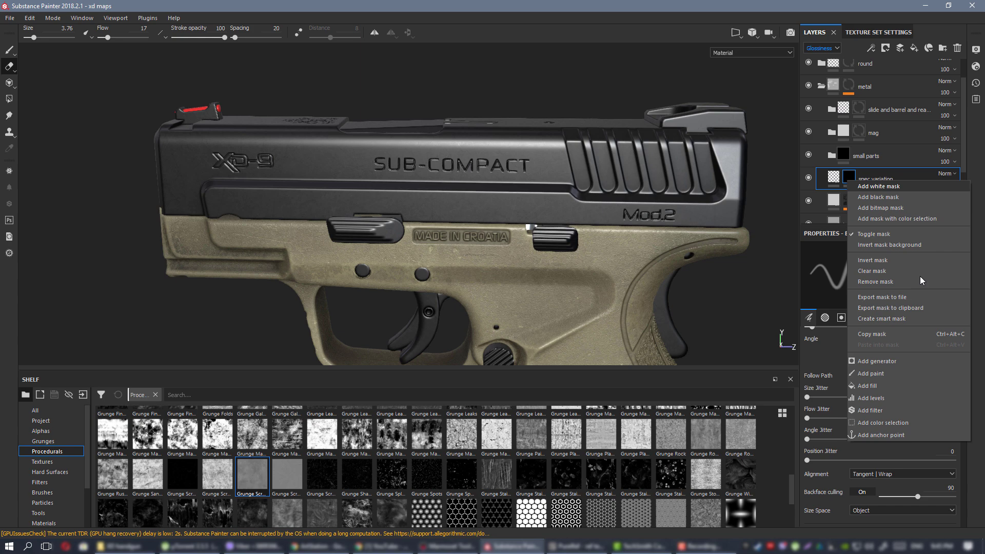
{"action": "left_click", "coordinate": [897, 387]}
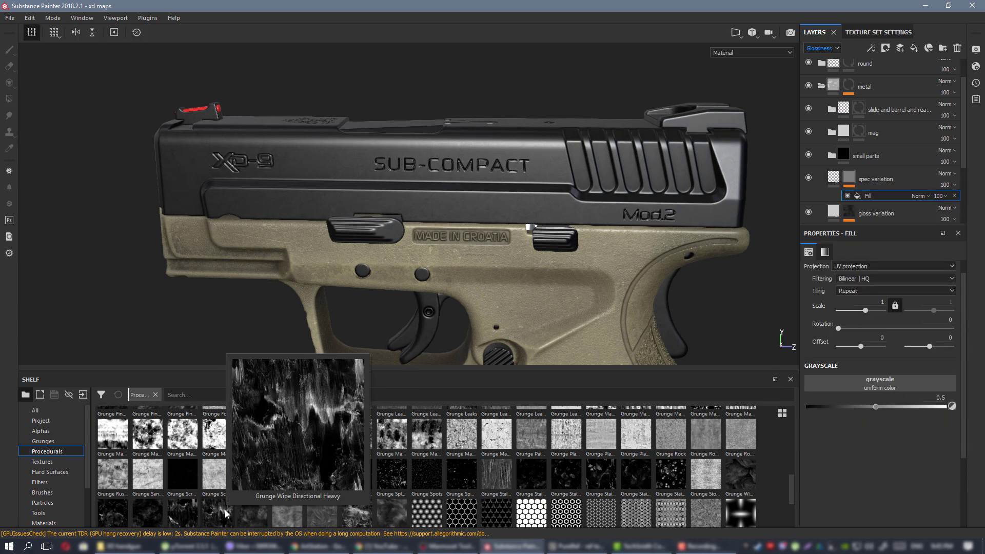
{"action": "left_click_drag", "start_coordinate": [226, 513], "coordinate": [854, 381]}
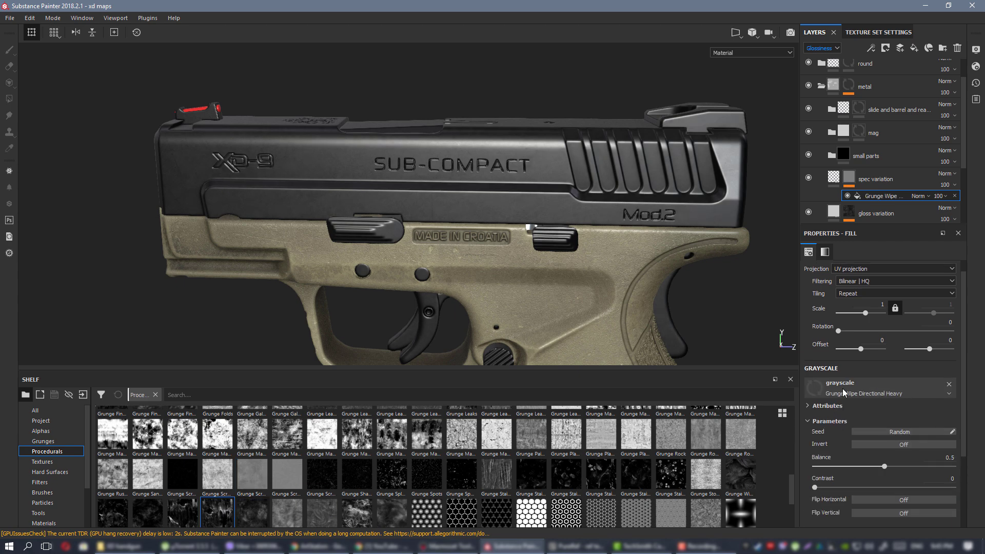
Inspect the spec variation mask on the model, then switch the viewport to show only the specular channel.
{"action": "left_click", "coordinate": [848, 178], "text": "alt"}
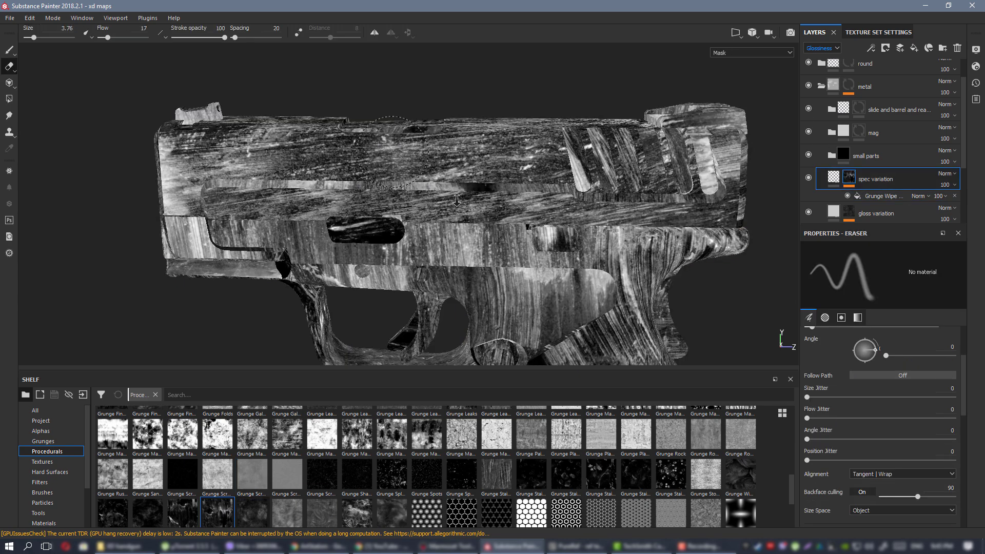
{"action": "left_click_drag", "start_coordinate": [404, 165], "coordinate": [576, 279], "text": "alt"}
{"action": "key", "text": "m"}
{"action": "key", "text": "c"}
{"action": "key", "text": "c"}
{"action": "key", "text": "c"}
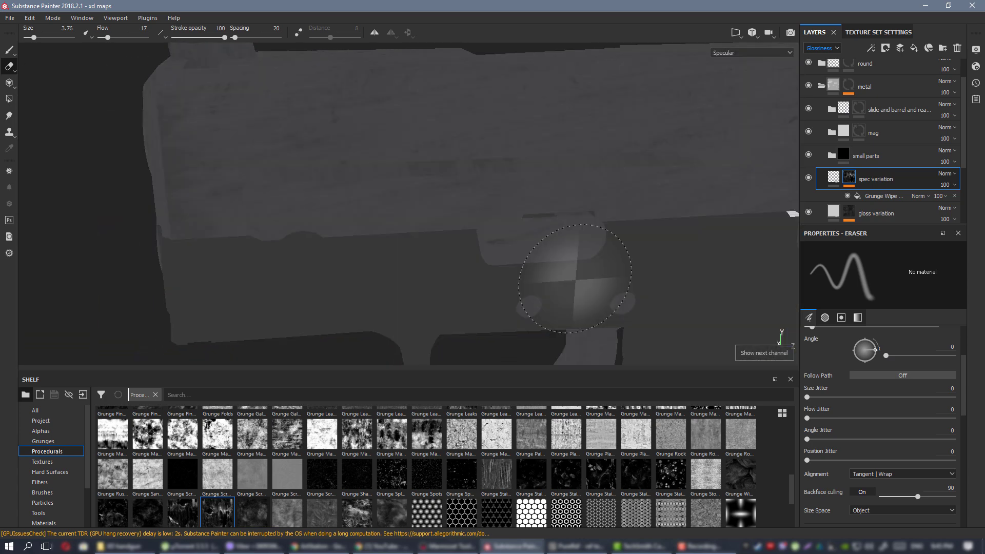
Set the spec variation layer's specular colour to a dark grey with a value of 0.045.
{"action": "left_click", "coordinate": [835, 179]}
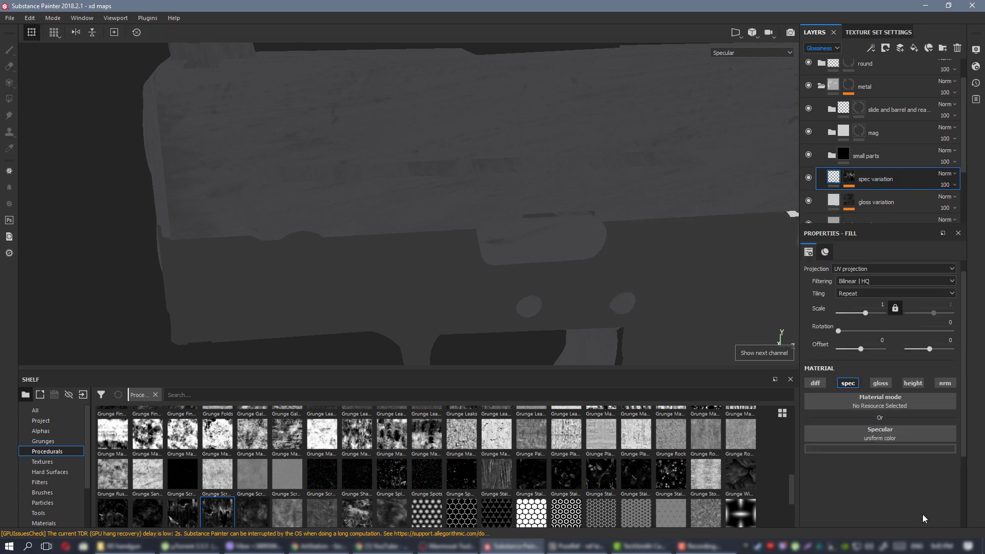
{"action": "left_click", "coordinate": [887, 449]}
{"action": "left_click_drag", "start_coordinate": [976, 410], "coordinate": [976, 418]}
{"action": "left_click_drag", "start_coordinate": [973, 392], "coordinate": [972, 403]}
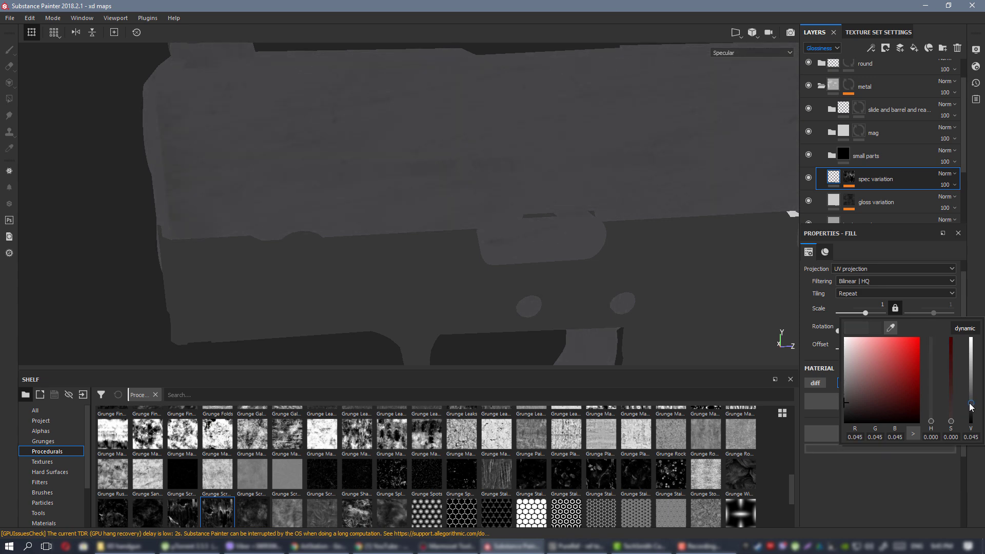
Set the scale of the spec variation mask's grunge fill to 8.76 and invert the texture.
{"action": "left_click", "coordinate": [848, 178]}
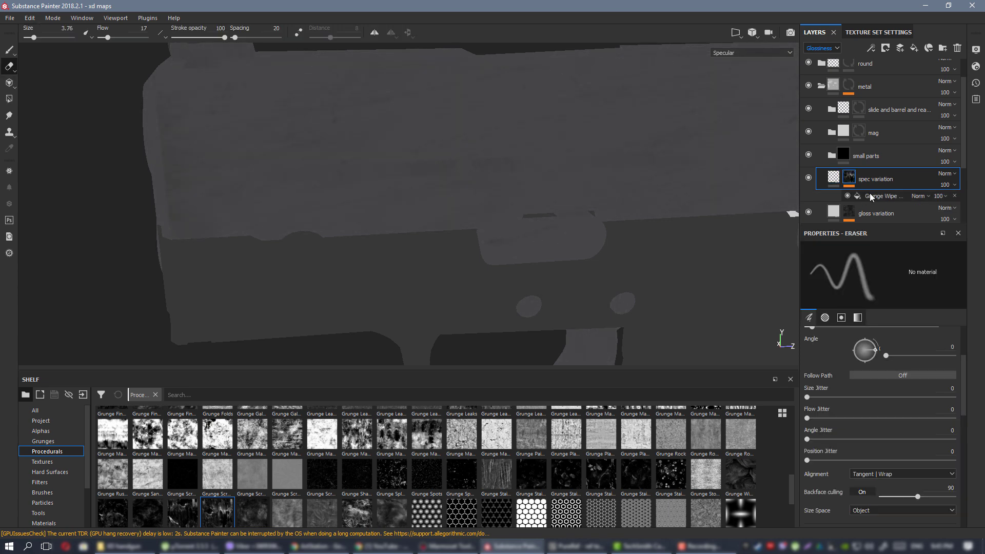
{"action": "left_click", "coordinate": [869, 194]}
{"action": "left_click", "coordinate": [870, 312]}
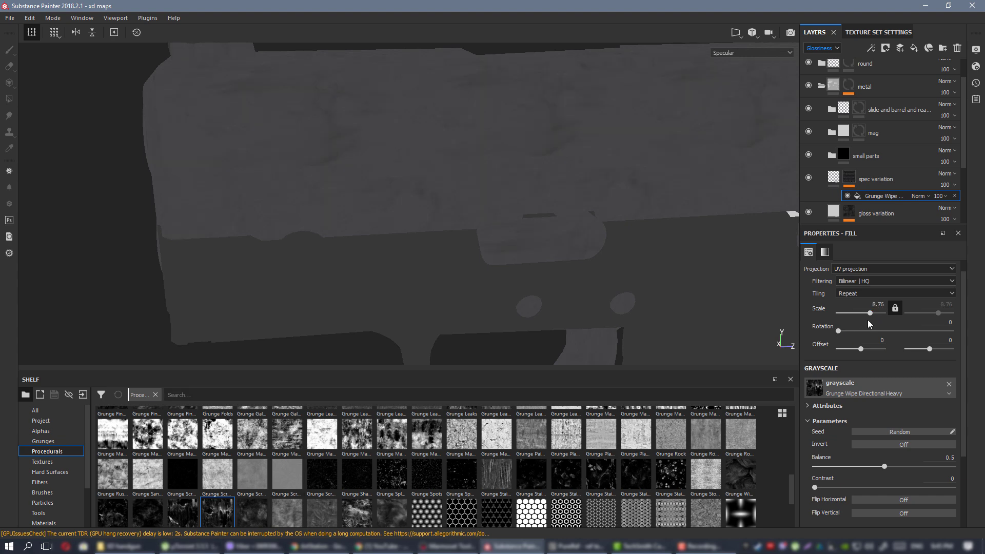
{"action": "left_click", "coordinate": [903, 445]}
Randomize the grunge fill's seed and set its rotation to 177.53.
{"action": "left_click_drag", "start_coordinate": [613, 198], "coordinate": [503, 225], "text": "alt"}
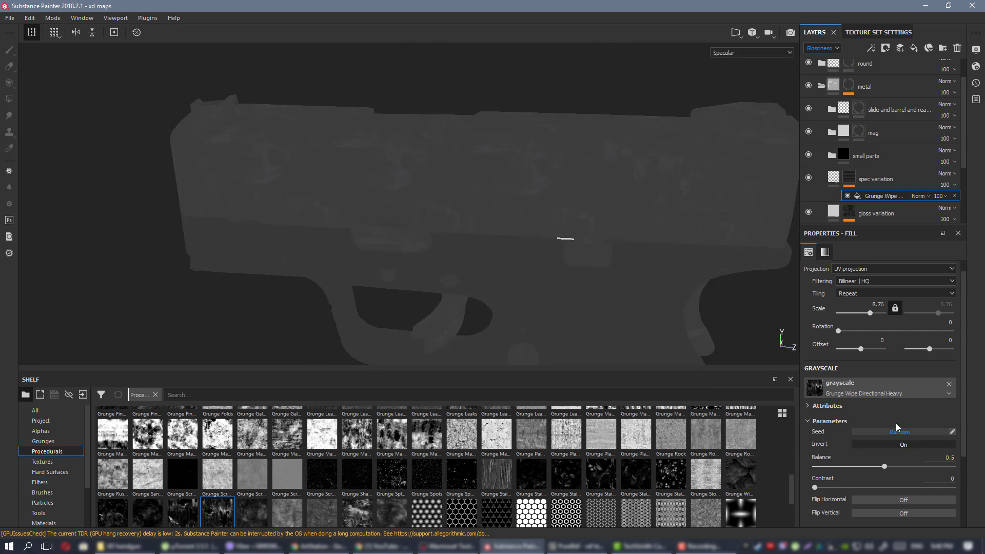
{"action": "left_click", "coordinate": [897, 432]}
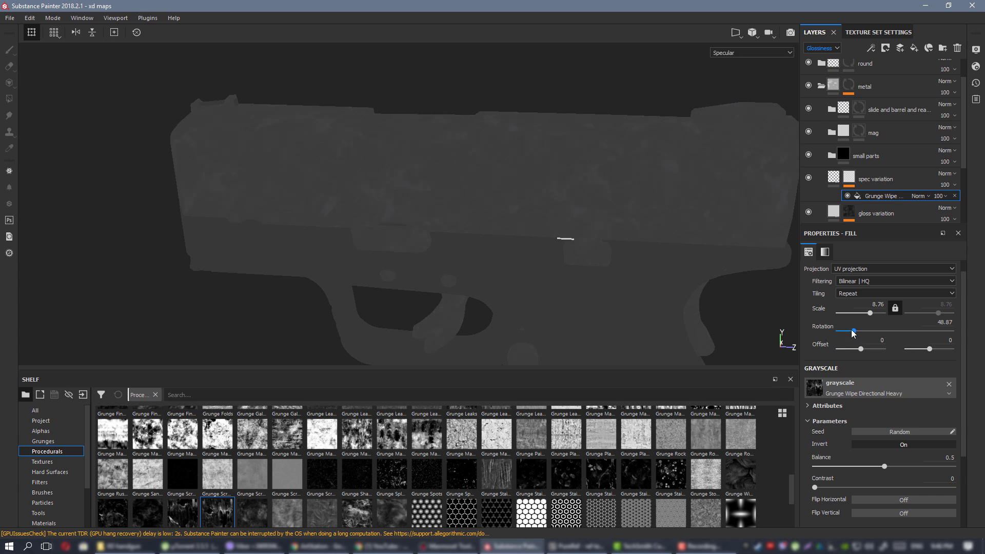
{"action": "left_click_drag", "start_coordinate": [854, 331], "coordinate": [894, 332]}
Open the spec variation layer's specular colour, and compare the slide with the layer hidden and shown.
{"action": "left_click", "coordinate": [834, 178]}
{"action": "left_click", "coordinate": [903, 450]}
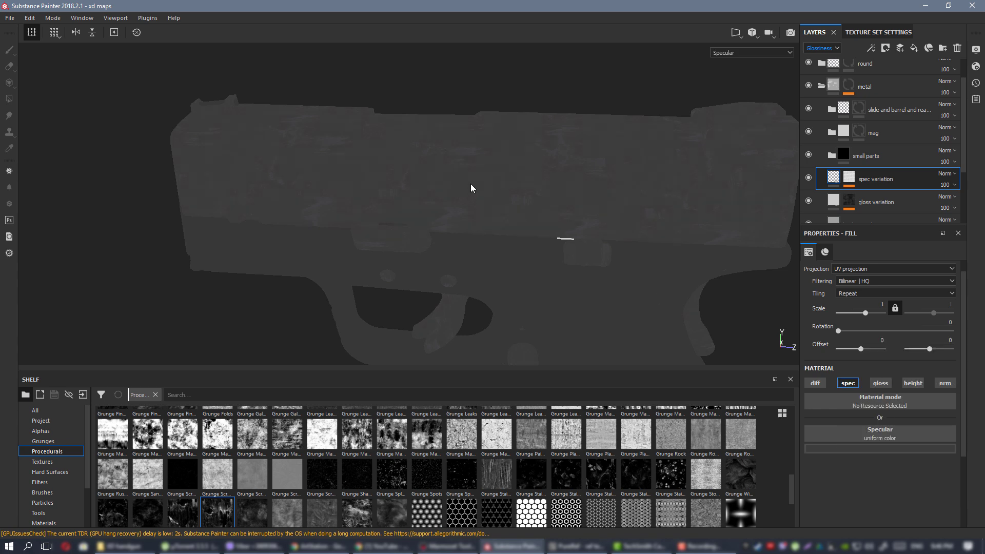
{"action": "right_click_drag", "start_coordinate": [470, 184], "coordinate": [602, 279], "text": "alt"}
{"action": "left_click_drag", "start_coordinate": [602, 280], "coordinate": [648, 272], "text": "alt"}
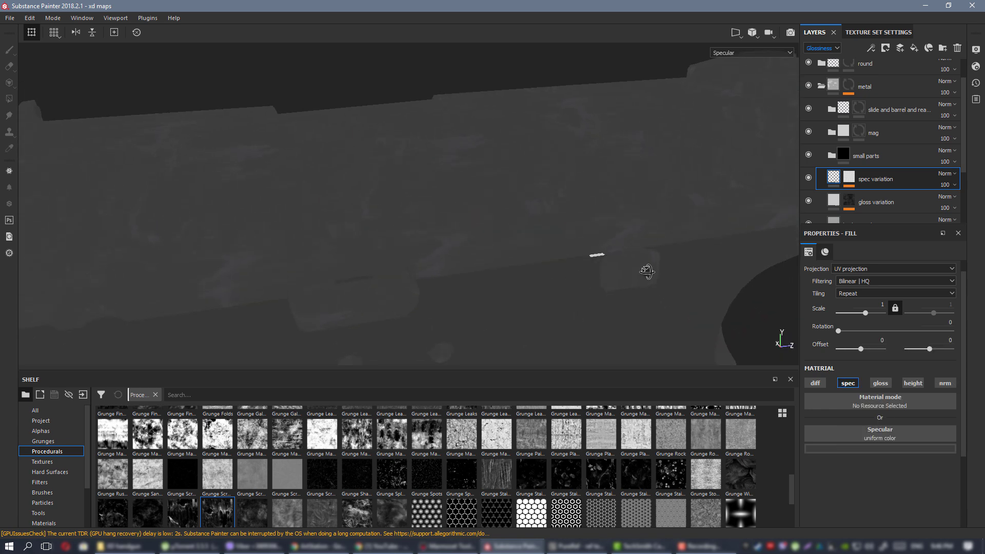
{"action": "left_click", "coordinate": [809, 178]}
{"action": "left_click", "coordinate": [809, 178]}
Try Grunge Map 008 as the texture of the spec variation mask's fill.
{"action": "left_click", "coordinate": [853, 182]}
{"action": "left_click", "coordinate": [889, 199]}
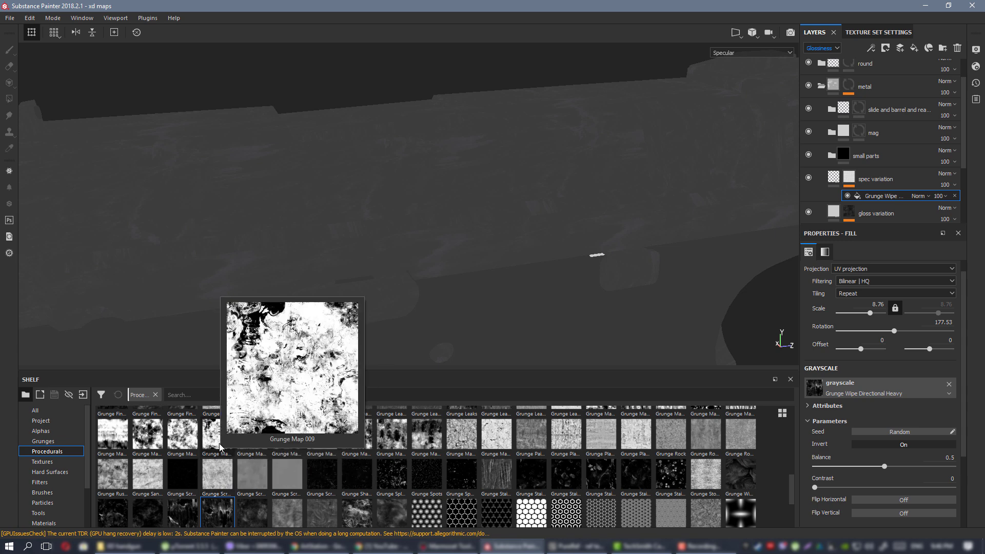
{"action": "mouse_move", "coordinate": [189, 441]}
{"action": "left_click_drag", "start_coordinate": [188, 441], "coordinate": [846, 393]}
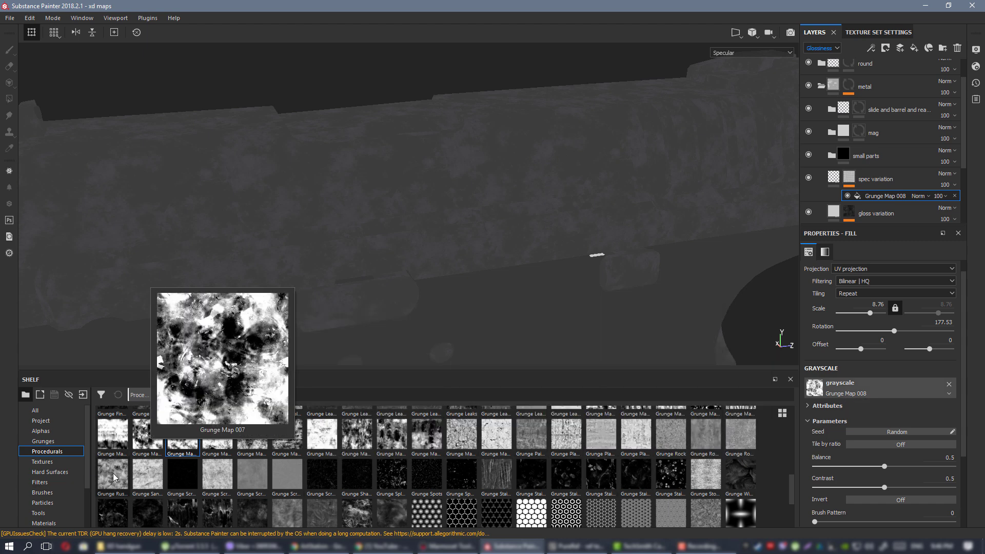
Replace the spec variation mask's texture with Grunge Rust Fine and set its scale to 6.59.
{"action": "left_click_drag", "start_coordinate": [113, 474], "coordinate": [857, 391]}
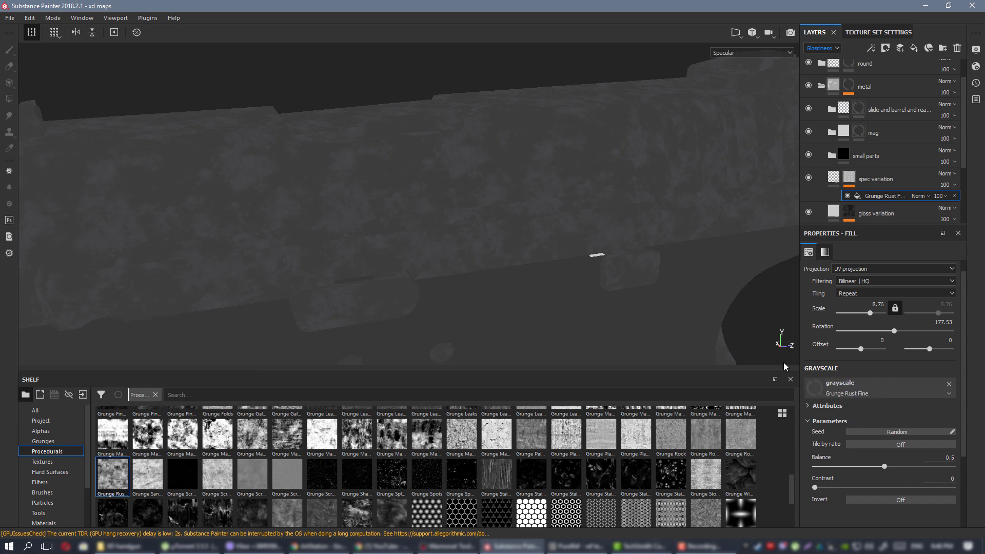
{"action": "left_click_drag", "start_coordinate": [631, 304], "coordinate": [569, 292], "text": "alt"}
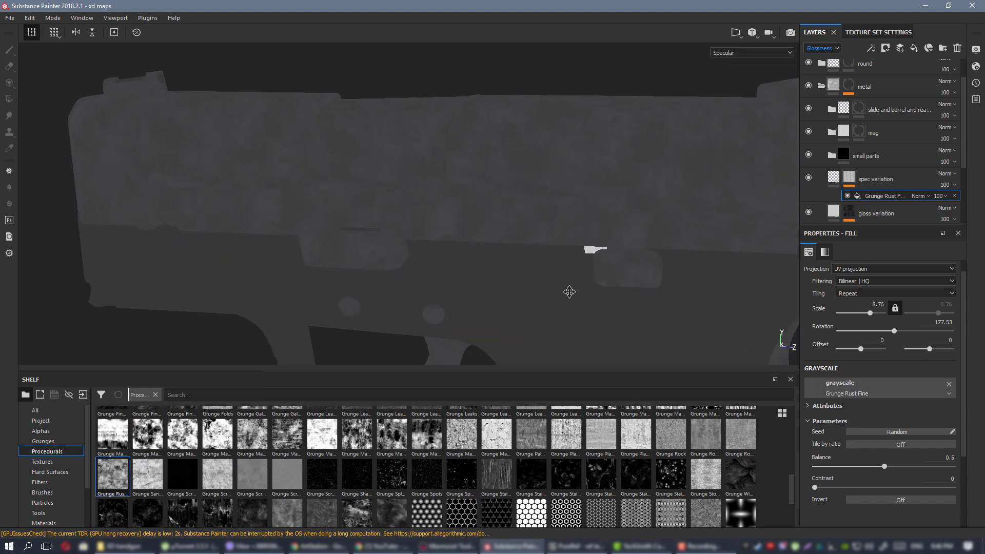
{"action": "middle_click_drag", "start_coordinate": [569, 292], "coordinate": [538, 298], "text": "alt"}
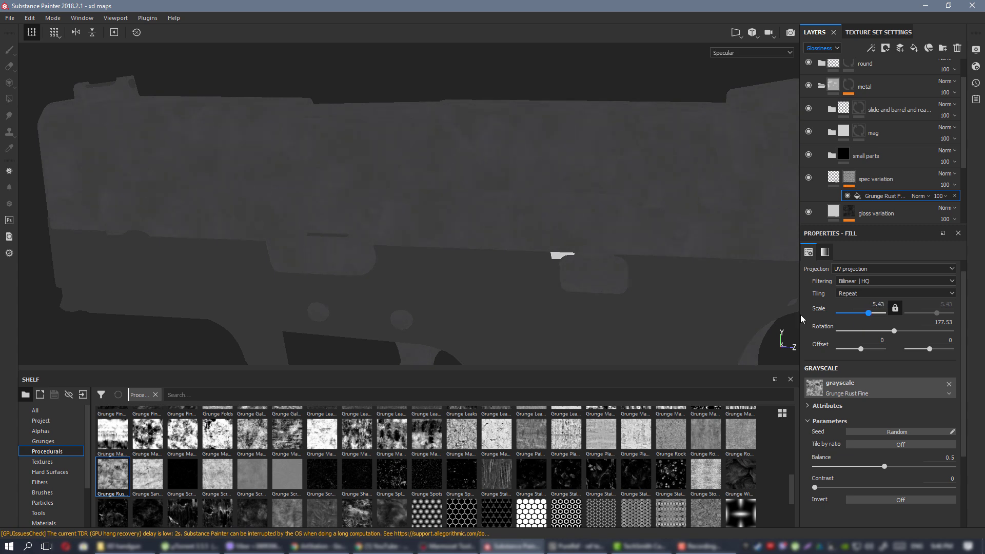
{"action": "scroll", "coordinate": [513, 248], "scroll_direction": "down", "scroll_amount": 4}
{"action": "left_click_drag", "start_coordinate": [428, 194], "coordinate": [529, 275], "text": "alt"}
{"action": "scroll", "coordinate": [516, 191], "scroll_direction": "up", "scroll_amount": 4}
Set the spec variation layer's specular colour to a dark grey with a value of 0.047.
{"action": "left_click", "coordinate": [834, 178]}
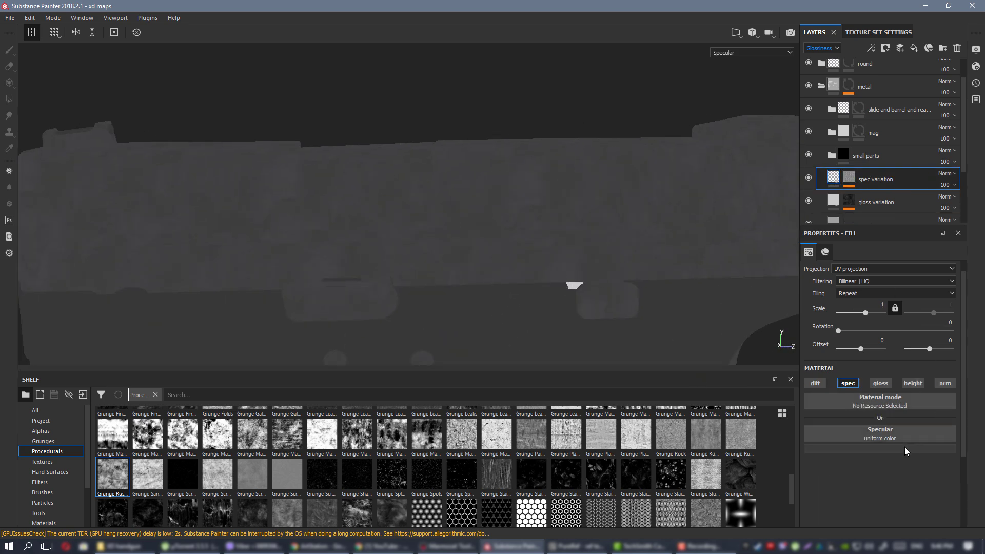
{"action": "left_click", "coordinate": [904, 449]}
{"action": "left_click_drag", "start_coordinate": [971, 419], "coordinate": [974, 408]}
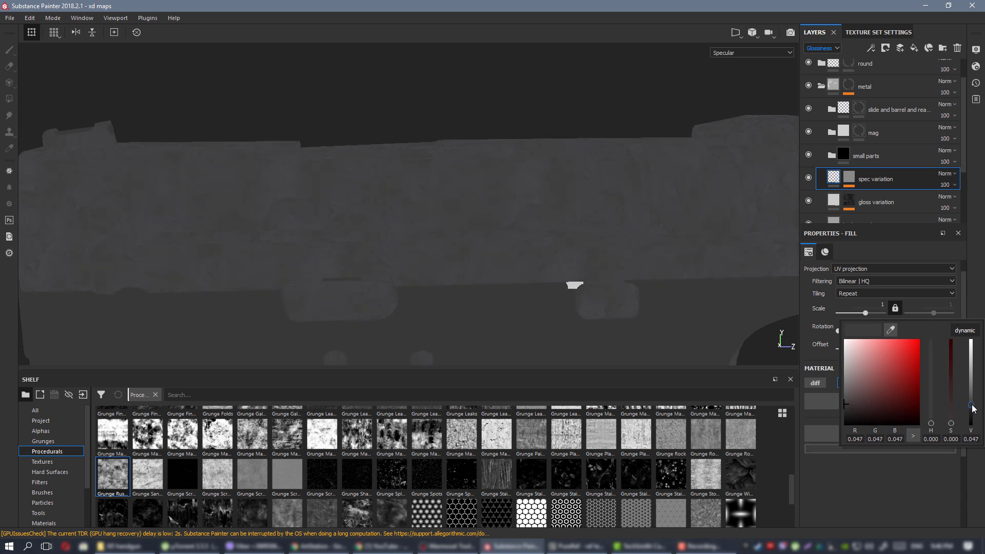
Set the spec variation layer's blending mode for the Specular channel to Overlay and brighten its specular colour to a light grey.
{"action": "left_click", "coordinate": [837, 49]}
{"action": "left_click", "coordinate": [833, 65]}
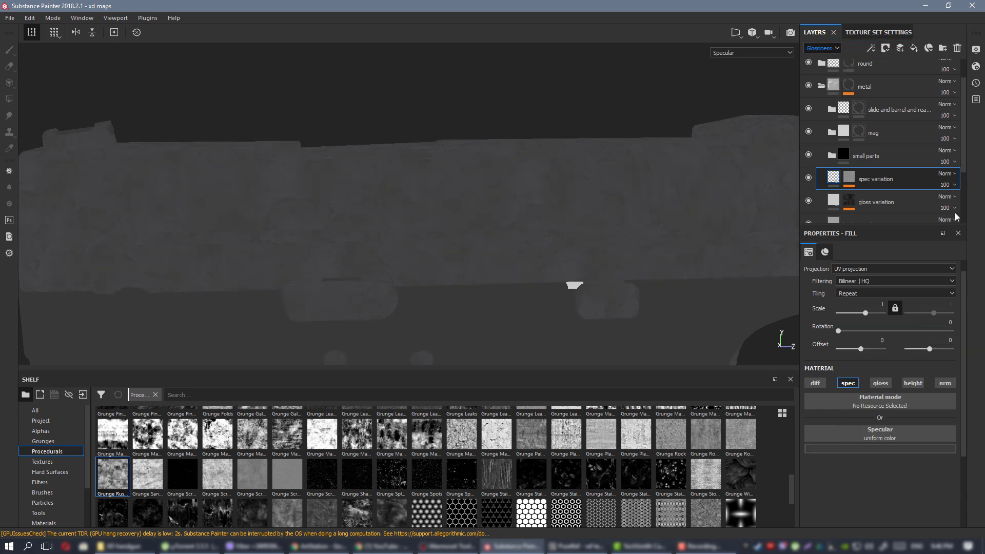
{"action": "left_click", "coordinate": [949, 174]}
{"action": "left_click", "coordinate": [937, 329]}
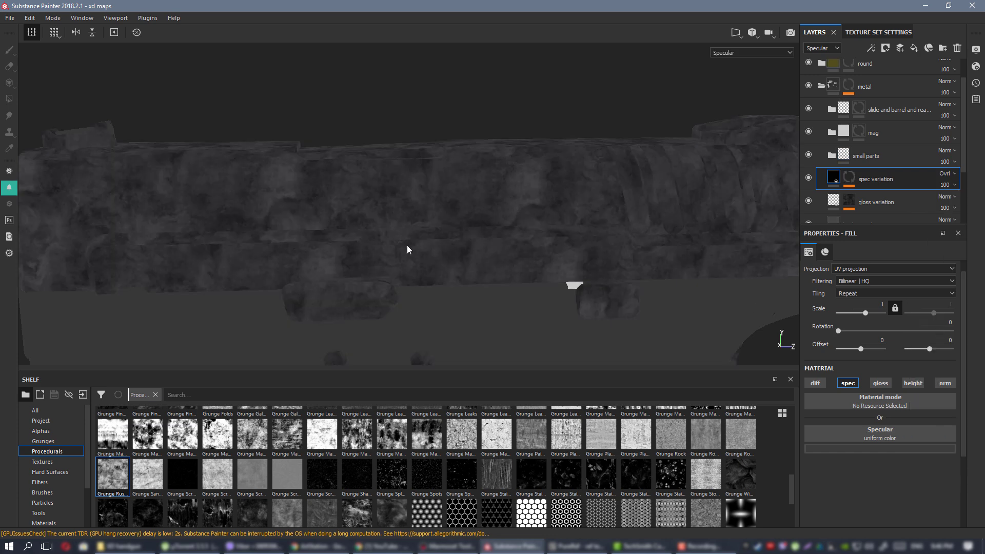
{"action": "left_click", "coordinate": [878, 448]}
{"action": "left_click_drag", "start_coordinate": [971, 407], "coordinate": [975, 366]}
Examine the slide in the full material view and compare it with the spec variation layer hidden and shown.
{"action": "left_click_drag", "start_coordinate": [426, 215], "coordinate": [651, 231], "text": "alt"}
{"action": "key", "text": "m"}
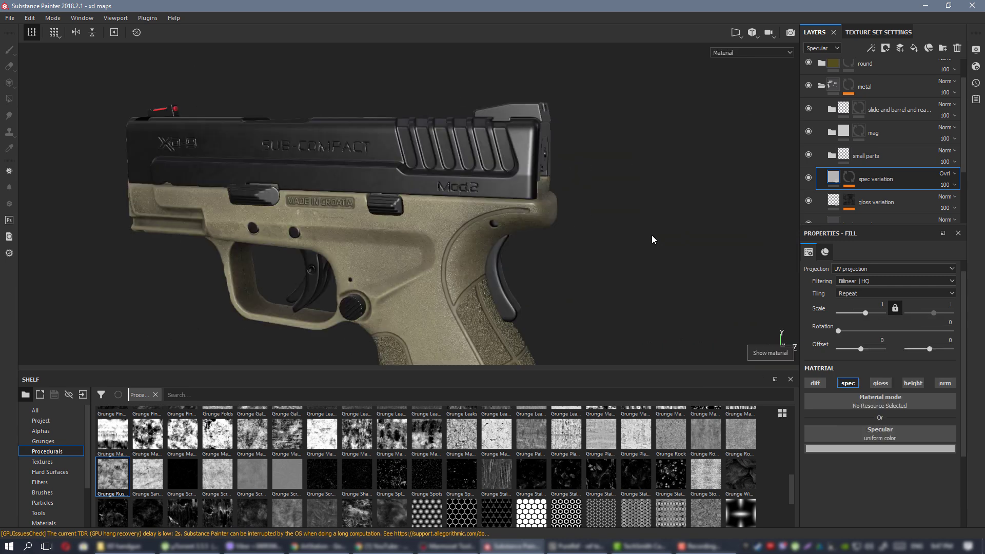
{"action": "scroll", "coordinate": [379, 153], "scroll_direction": "up", "scroll_amount": 3}
{"action": "middle_click_drag", "start_coordinate": [385, 148], "coordinate": [449, 182], "text": "alt"}
{"action": "left_click_drag", "start_coordinate": [449, 182], "coordinate": [544, 198], "text": "alt"}
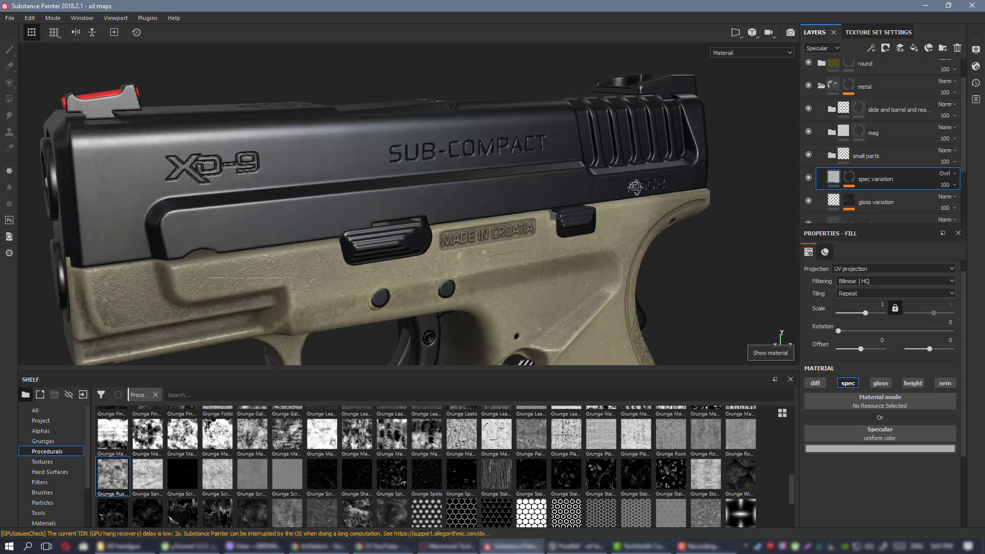
{"action": "scroll", "coordinate": [456, 184], "scroll_direction": "down", "scroll_amount": 4}
{"action": "left_click_drag", "start_coordinate": [456, 184], "coordinate": [435, 172], "text": "alt"}
{"action": "scroll", "coordinate": [462, 185], "scroll_direction": "up", "scroll_amount": 6}
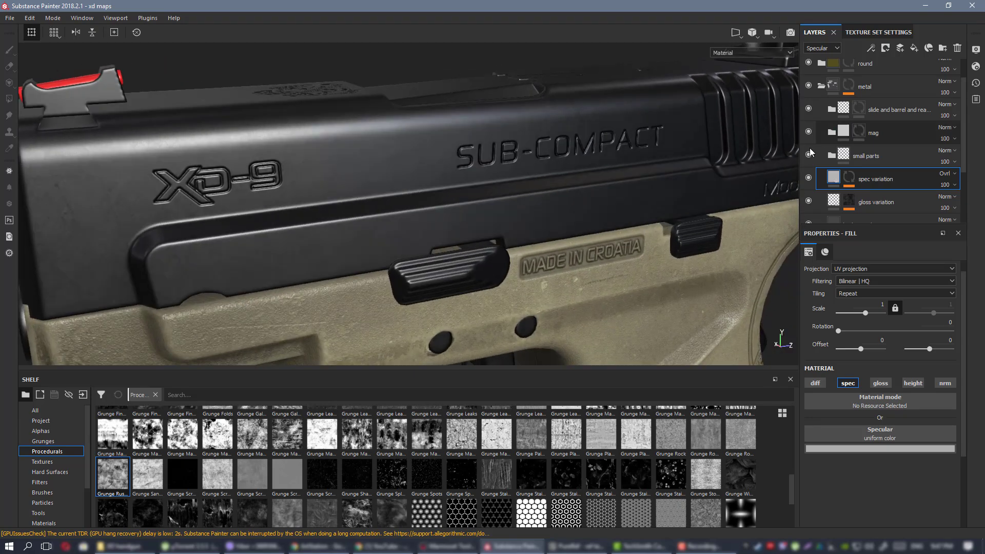
{"action": "left_click", "coordinate": [809, 177]}
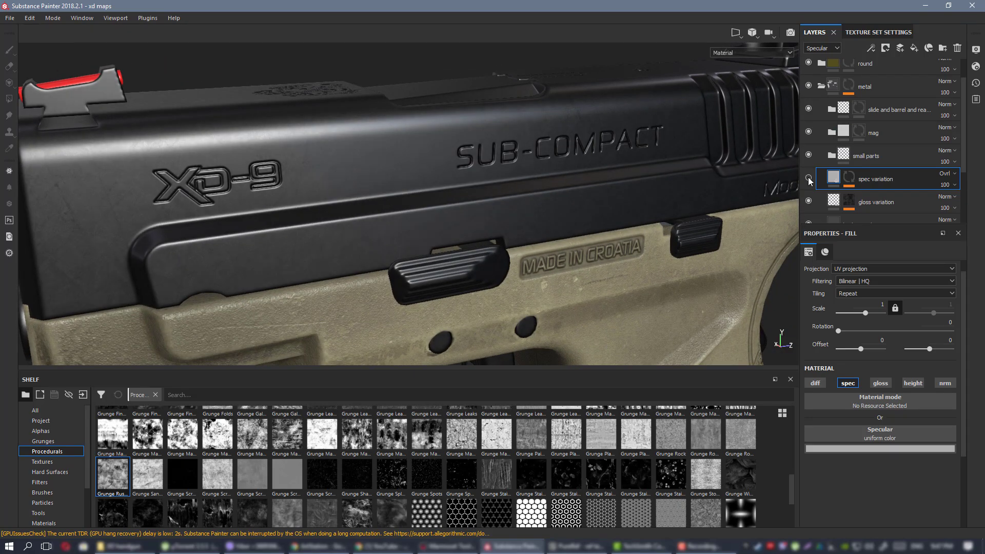
{"action": "left_click", "coordinate": [809, 177]}
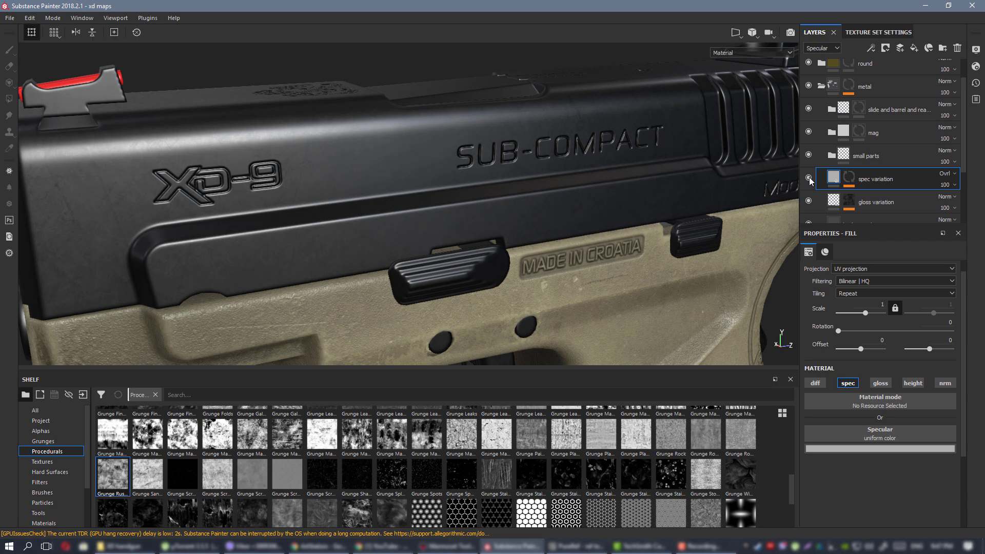
Isolate the spec variation mask, replace its texture with Grunge Wipe Smudgy Heavy, and set the scale to 2.78.
{"action": "left_click", "coordinate": [852, 178], "text": "alt"}
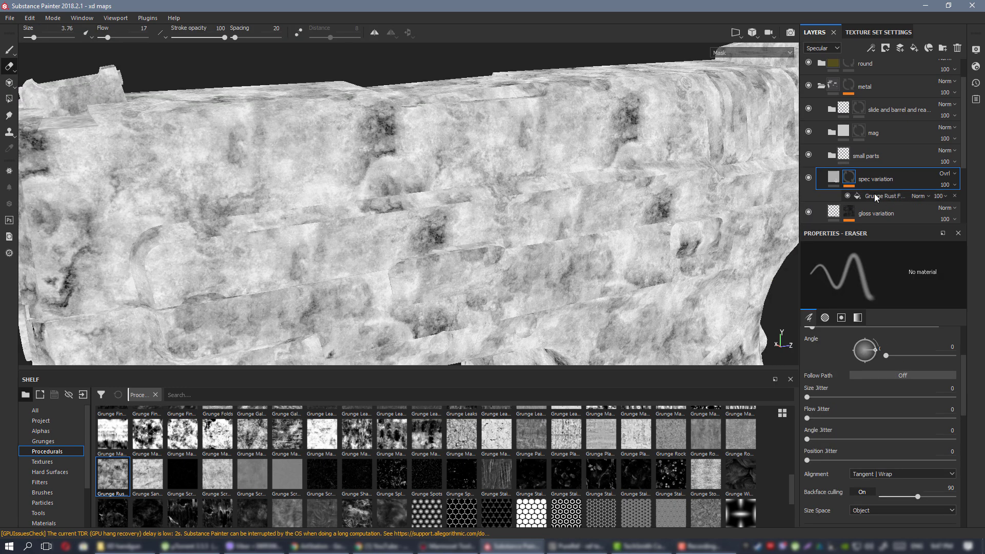
{"action": "left_click", "coordinate": [879, 196]}
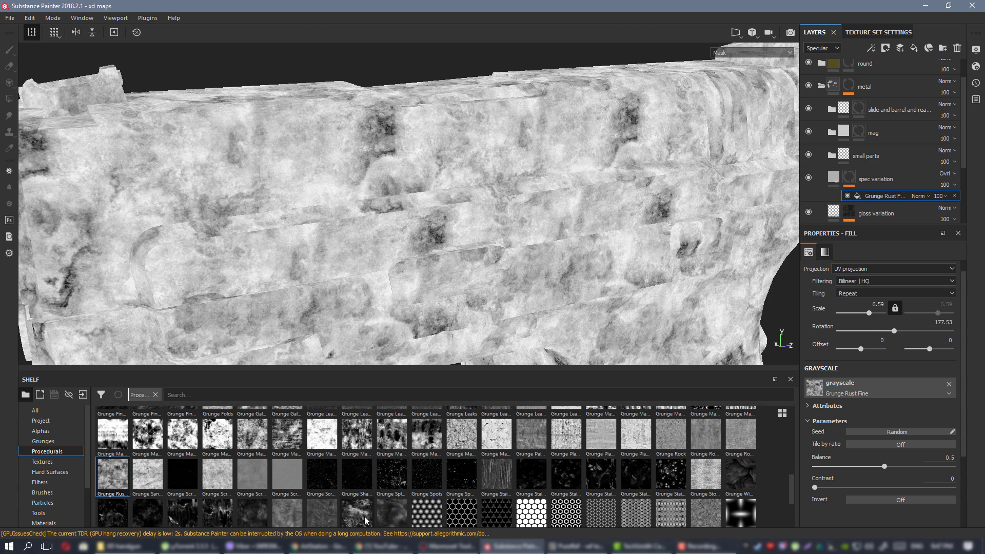
{"action": "left_click_drag", "start_coordinate": [360, 519], "coordinate": [909, 389]}
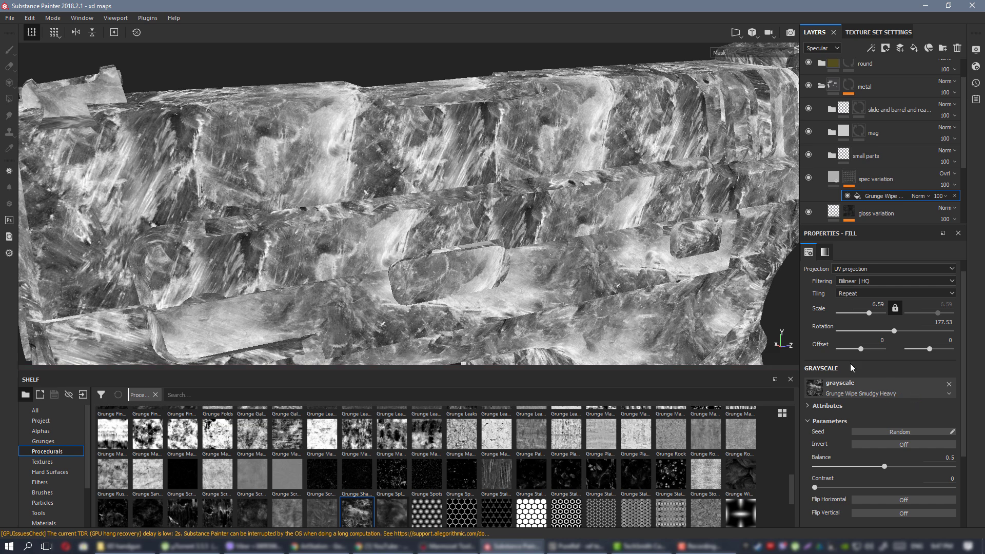
{"action": "left_click_drag", "start_coordinate": [868, 314], "coordinate": [868, 313]}
{"action": "scroll", "coordinate": [328, 205], "scroll_direction": "down", "scroll_amount": 7}
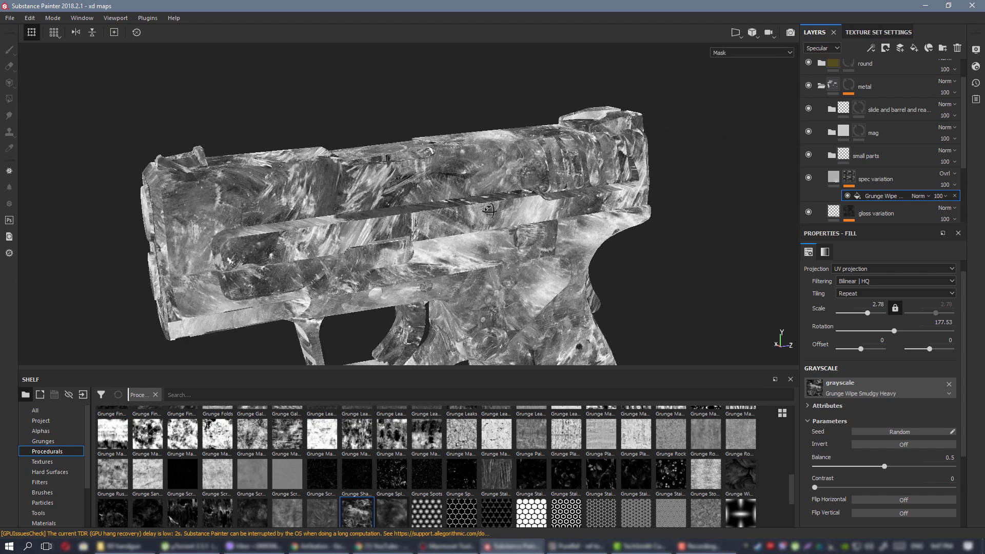
Add a Levels effect to the spec variation mask and raise its black input level to 0.25.
{"action": "left_click_drag", "start_coordinate": [257, 203], "coordinate": [657, 308], "text": "alt"}
{"action": "left_click", "coordinate": [850, 177]}
{"action": "right_click", "coordinate": [850, 177]}
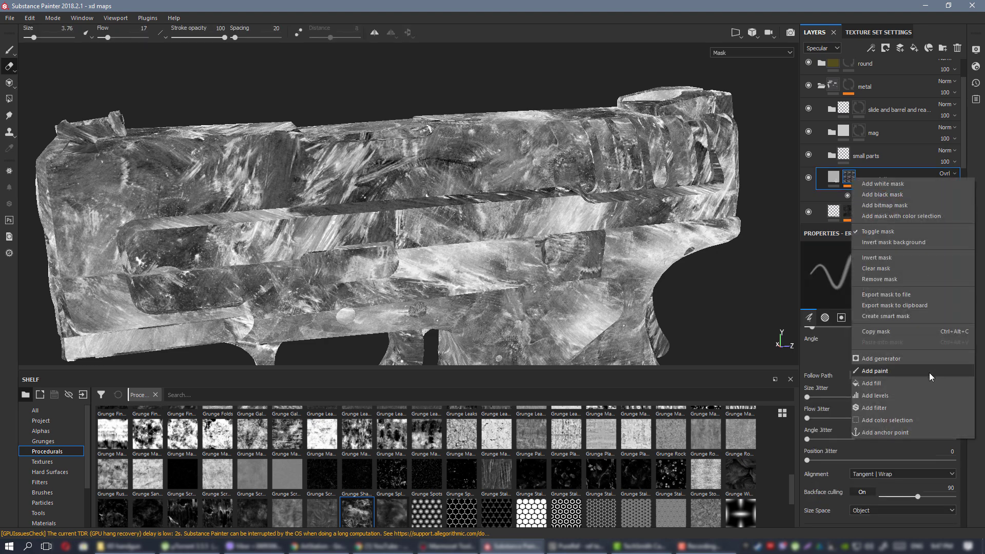
{"action": "left_click", "coordinate": [907, 393]}
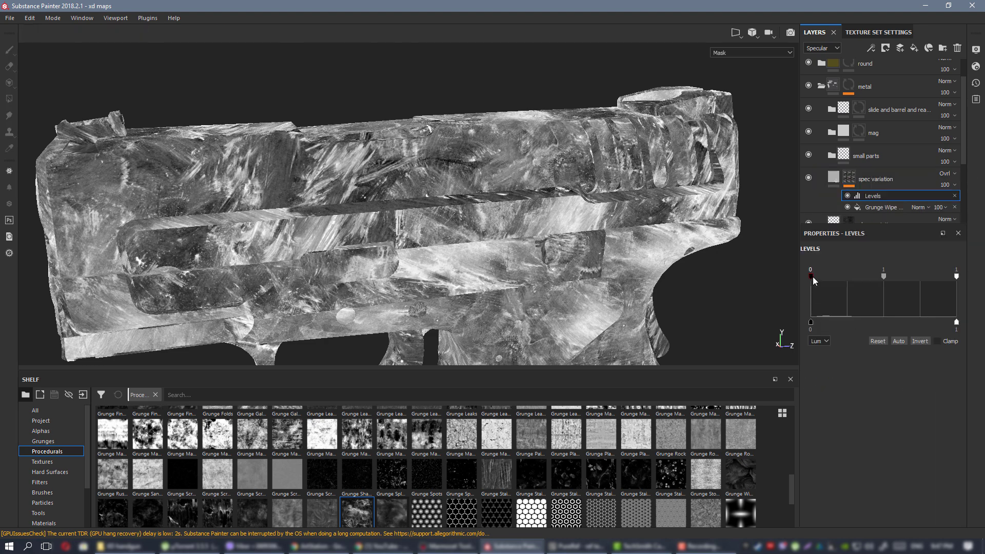
{"action": "left_click_drag", "start_coordinate": [812, 276], "coordinate": [847, 277]}
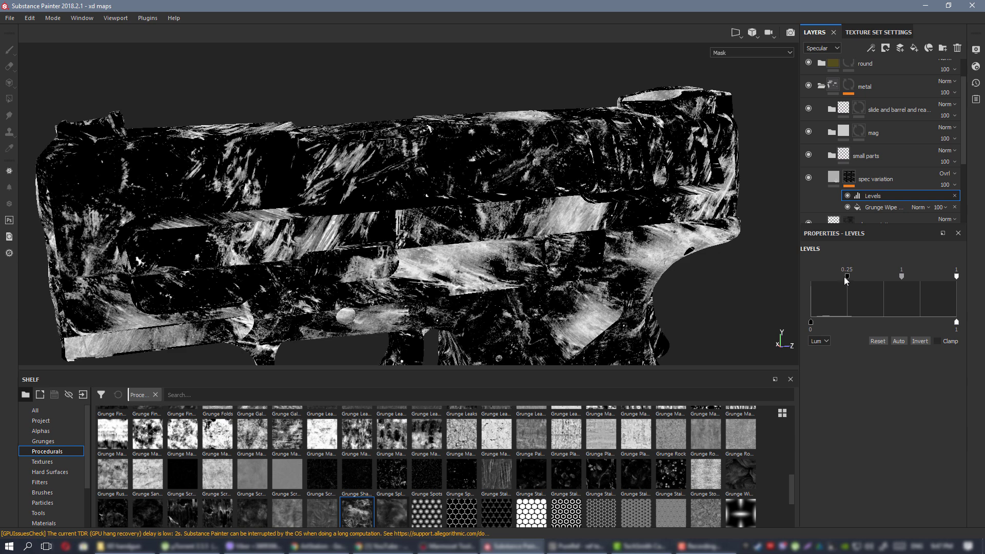
Check the slide's specular channel, return the Levels black input to 0, and inspect the slide in the full material view.
{"action": "key", "text": "m"}
{"action": "key", "text": "c"}
{"action": "key", "text": "c"}
{"action": "key", "text": "c"}
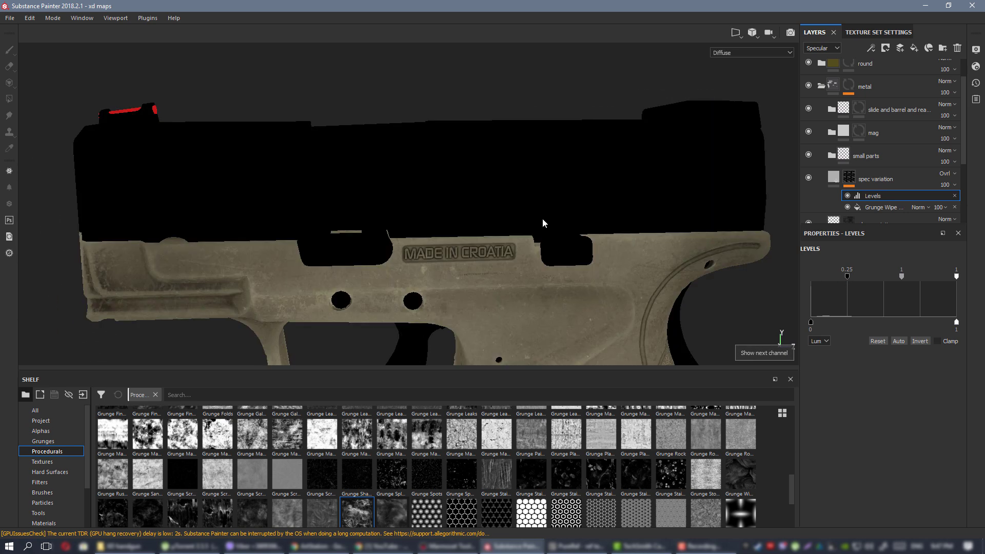
{"action": "left_click_drag", "start_coordinate": [543, 219], "coordinate": [466, 211], "text": "alt"}
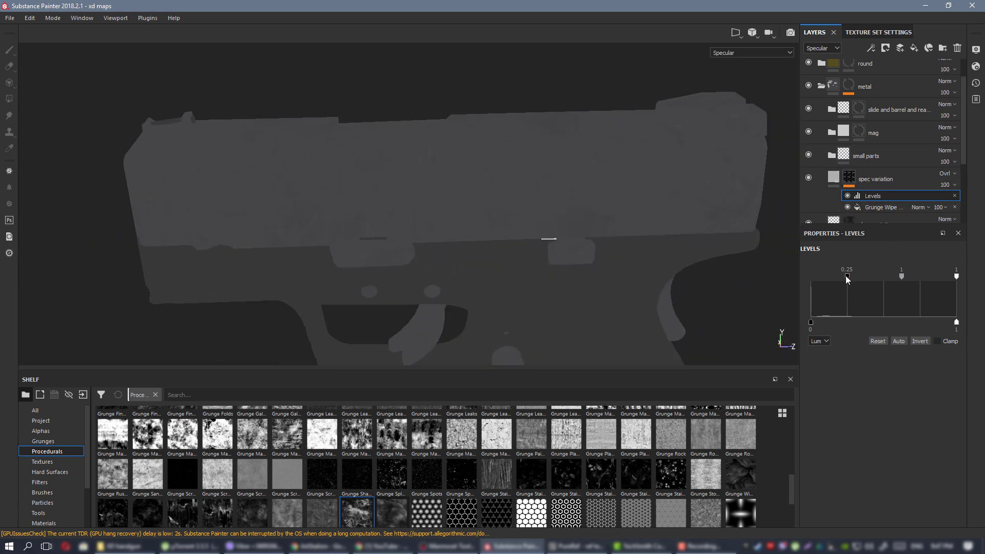
{"action": "left_click_drag", "start_coordinate": [847, 277], "coordinate": [797, 284]}
{"action": "left_click_drag", "start_coordinate": [486, 205], "coordinate": [570, 220], "text": "alt"}
{"action": "key", "text": "m"}
{"action": "right_click_drag", "start_coordinate": [548, 218], "coordinate": [581, 251], "text": "alt"}
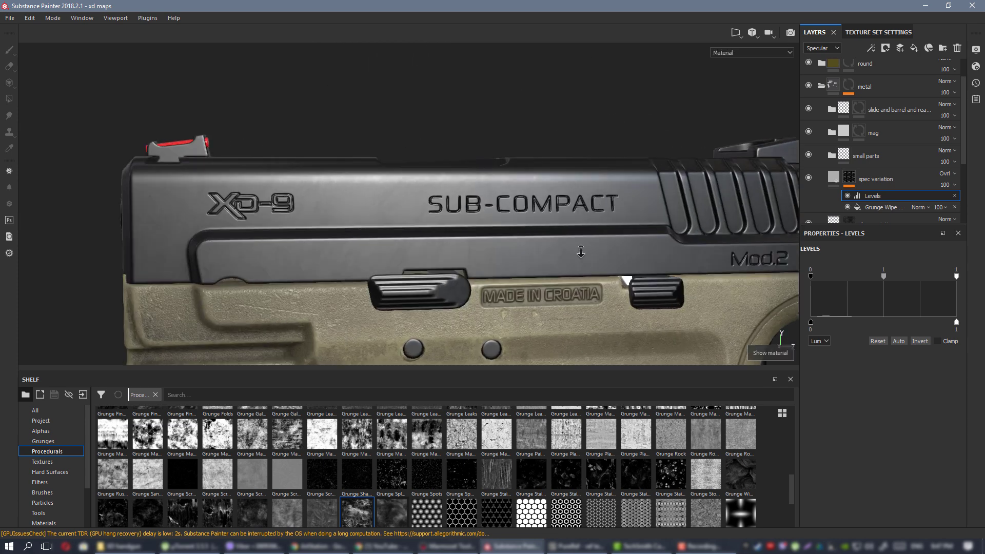
{"action": "left_click_drag", "start_coordinate": [581, 251], "coordinate": [454, 172], "text": "alt"}
Replace the spec variation mask's texture with Grunge Map 007 and set its scale to 3.54.
{"action": "left_click", "coordinate": [878, 207]}
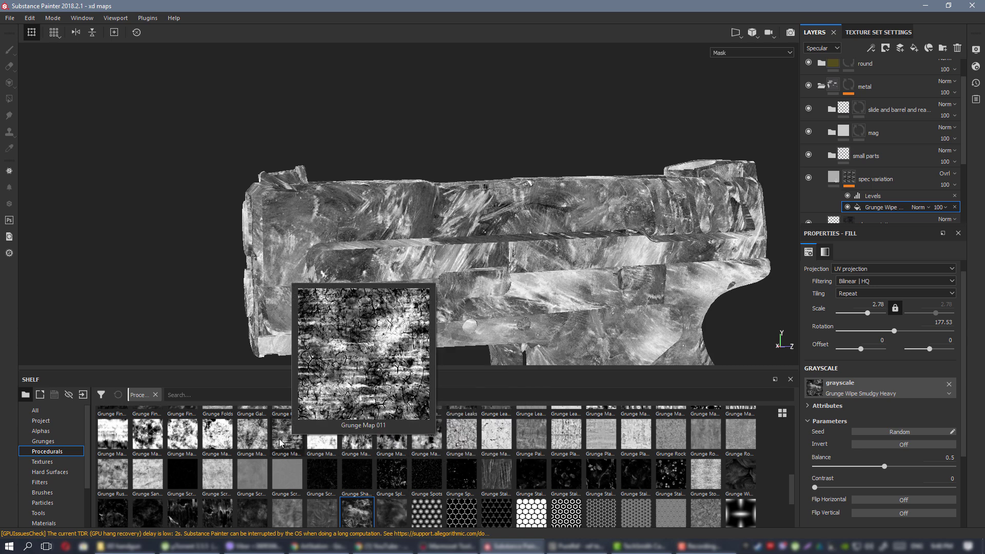
{"action": "left_click_drag", "start_coordinate": [148, 438], "coordinate": [862, 388]}
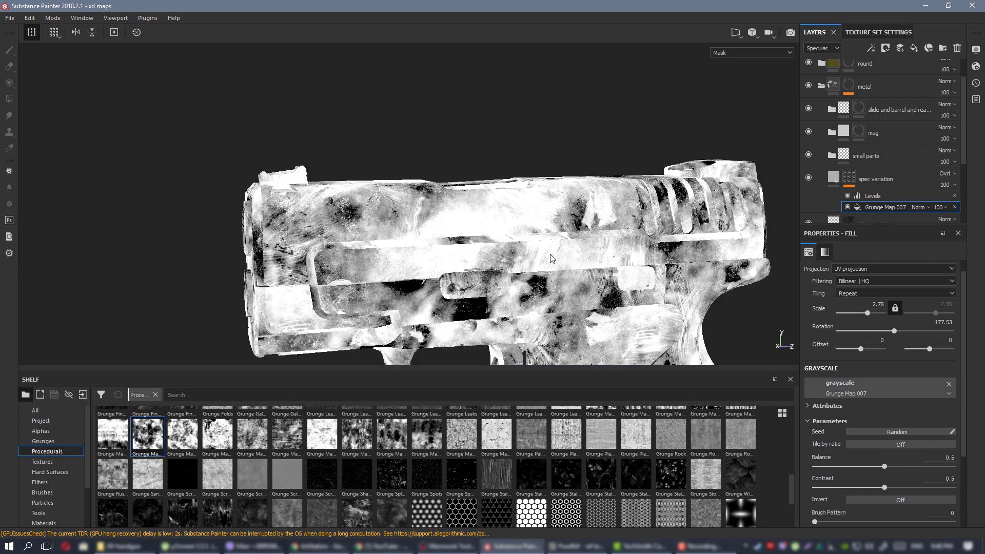
{"action": "left_click_drag", "start_coordinate": [539, 257], "coordinate": [556, 267], "text": "alt"}
{"action": "middle_click_drag", "start_coordinate": [556, 268], "coordinate": [517, 269], "text": "alt"}
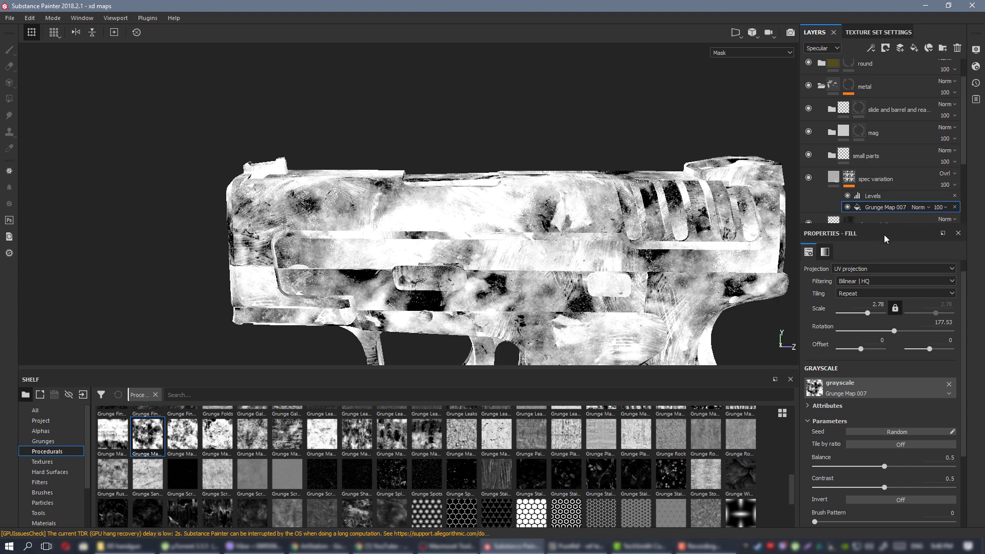
{"action": "left_click_drag", "start_coordinate": [867, 312], "coordinate": [868, 318]}
{"action": "scroll", "coordinate": [636, 308], "scroll_direction": "down", "scroll_amount": 2}
{"action": "left_click_drag", "start_coordinate": [574, 290], "coordinate": [614, 295], "text": "alt"}
{"action": "scroll", "coordinate": [616, 290], "scroll_direction": "up", "scroll_amount": 2}
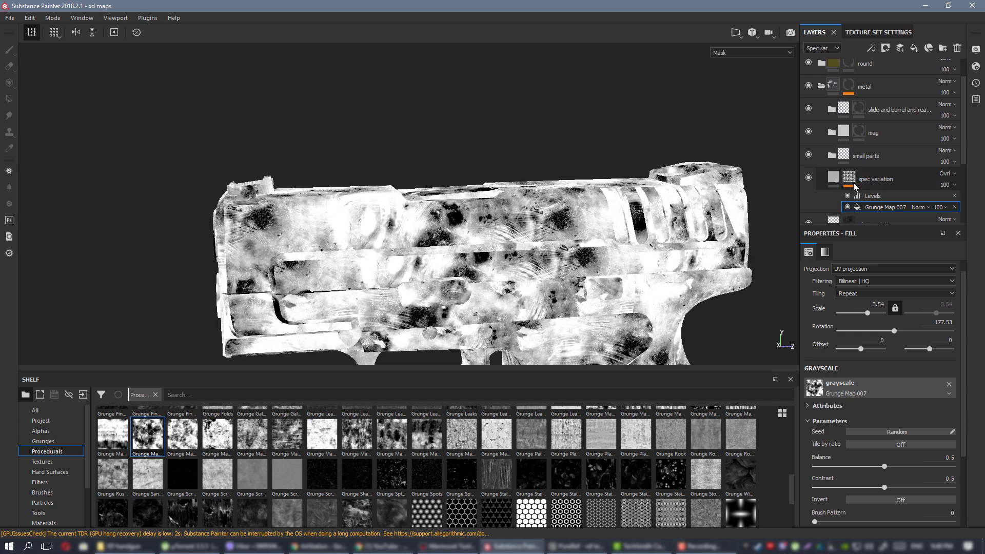
Display the specular channel and set the spec variation layer's specular colour to a light grey with a value of 0.424.
{"action": "key", "text": "c"}
{"action": "key", "text": "c"}
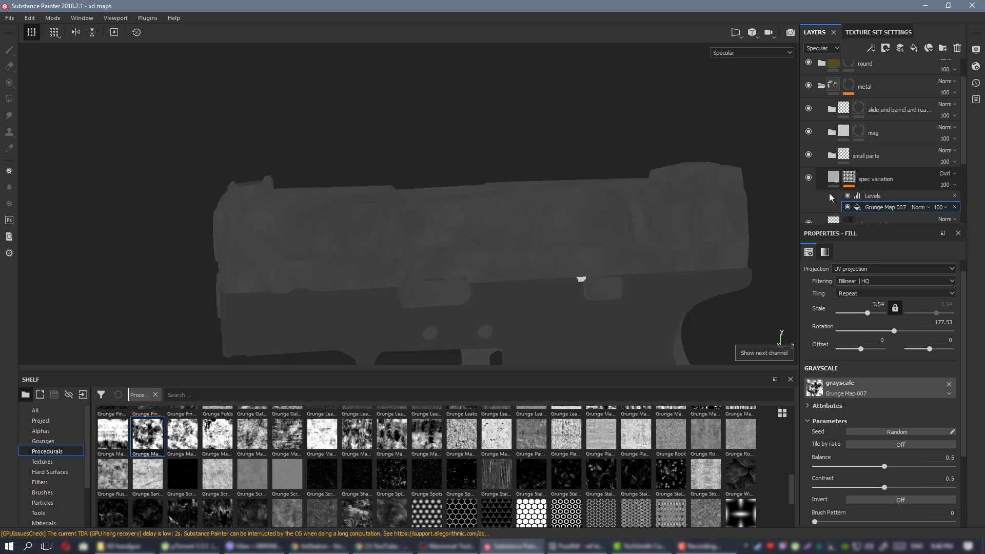
{"action": "scroll", "coordinate": [519, 218], "scroll_direction": "up", "scroll_amount": 3}
{"action": "left_click_drag", "start_coordinate": [600, 294], "coordinate": [543, 262], "text": "alt"}
{"action": "scroll", "coordinate": [423, 217], "scroll_direction": "down", "scroll_amount": 3}
{"action": "left_click_drag", "start_coordinate": [423, 218], "coordinate": [590, 190], "text": "alt"}
{"action": "left_click", "coordinate": [837, 179]}
{"action": "left_click_drag", "start_coordinate": [435, 224], "coordinate": [462, 185], "text": "alt"}
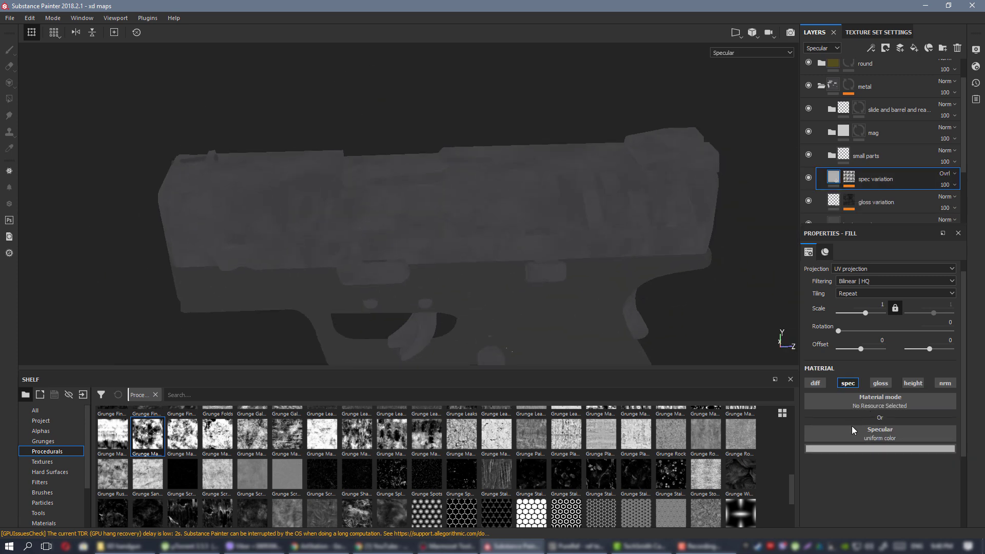
{"action": "left_click", "coordinate": [874, 450]}
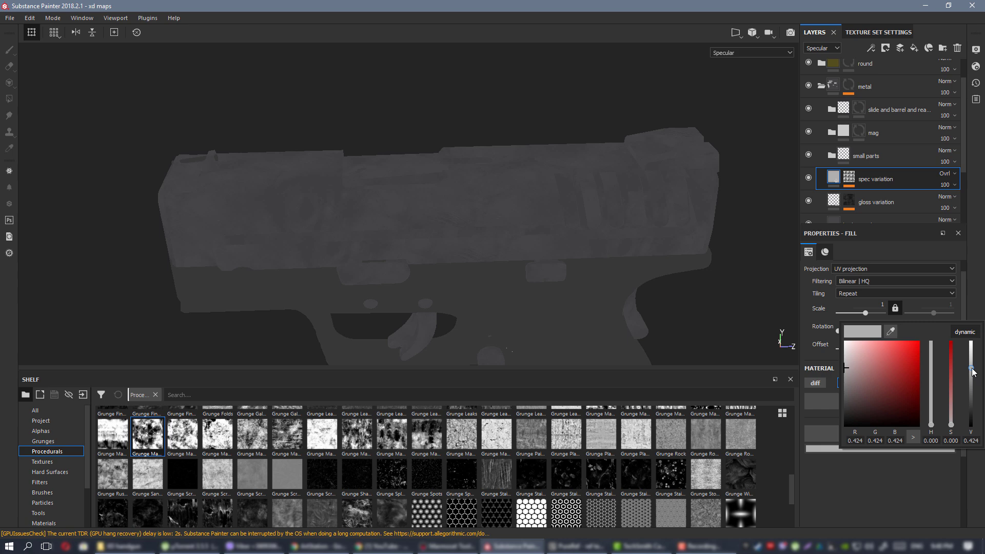
Examine the slide's metal in the full material view from several angles and distances.
{"action": "left_click_drag", "start_coordinate": [434, 226], "coordinate": [329, 193], "text": "alt"}
{"action": "scroll", "coordinate": [187, 170], "scroll_direction": "down", "scroll_amount": 3}
{"action": "key", "text": "m"}
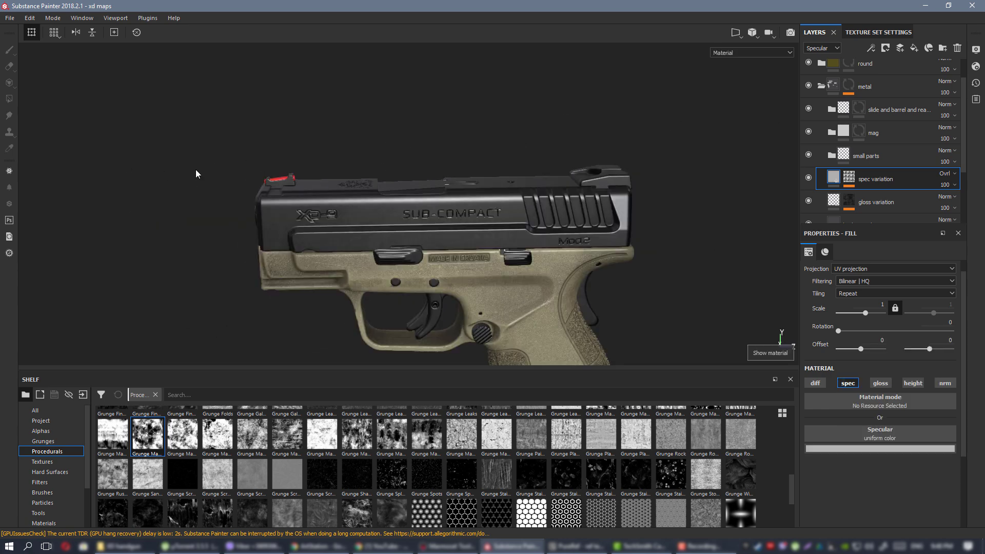
{"action": "scroll", "coordinate": [432, 295], "scroll_direction": "up", "scroll_amount": 5}
{"action": "scroll", "coordinate": [432, 294], "scroll_direction": "down", "scroll_amount": 3}
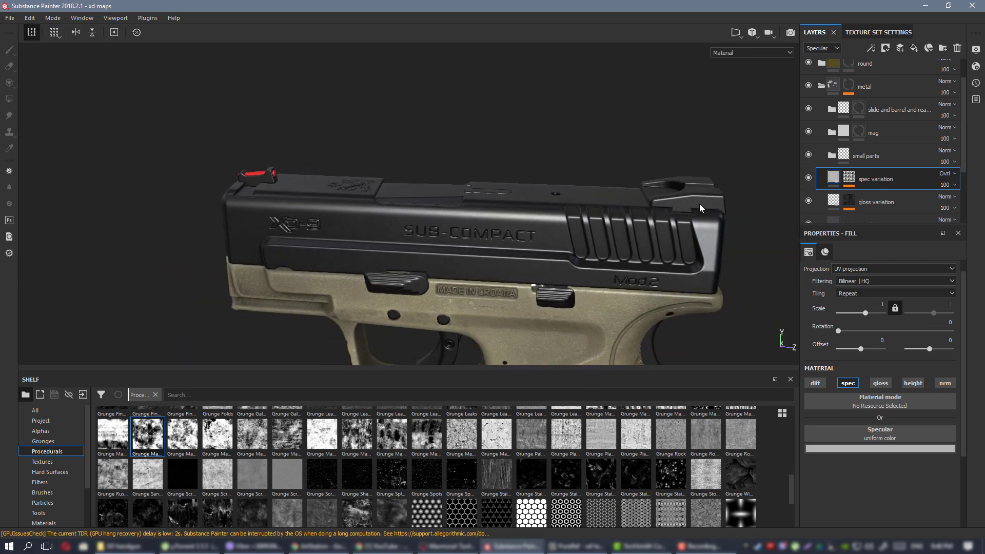
{"action": "left_click_drag", "start_coordinate": [700, 204], "coordinate": [519, 265], "text": "alt"}
{"action": "scroll", "coordinate": [491, 263], "scroll_direction": "down", "scroll_amount": 3}
{"action": "scroll", "coordinate": [469, 275], "scroll_direction": "up", "scroll_amount": 3}
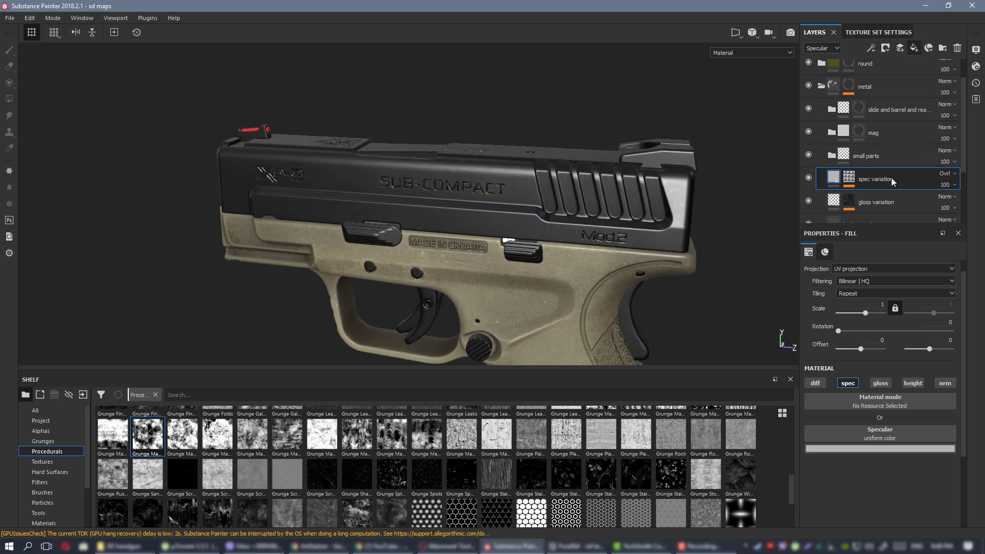
Name the new fill layer "slight edges" and turn off its height, normal and diffuse channels, leaving specular and gloss.
{"action": "double_click", "coordinate": [863, 180]}
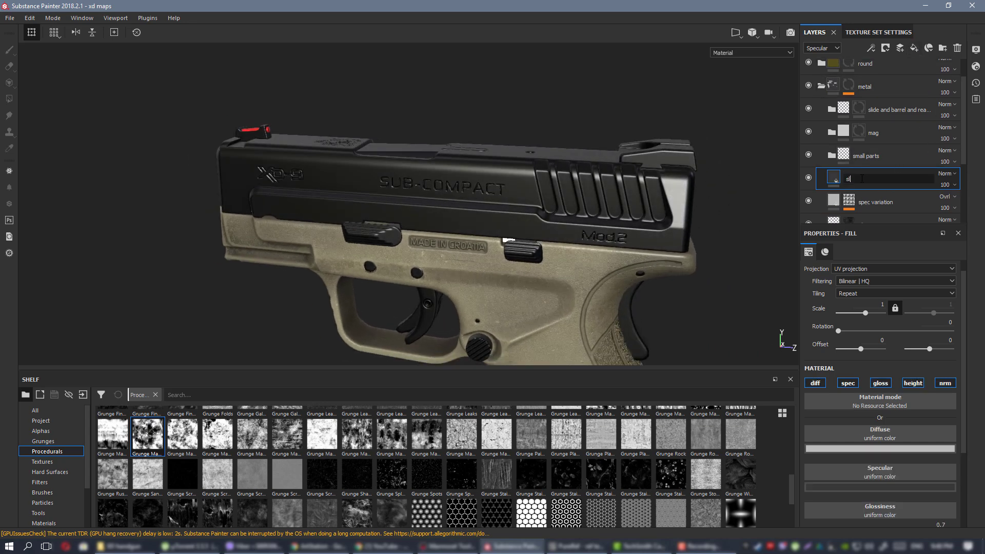
{"action": "type", "text": "slight edges"}
{"action": "key", "text": "Return"}
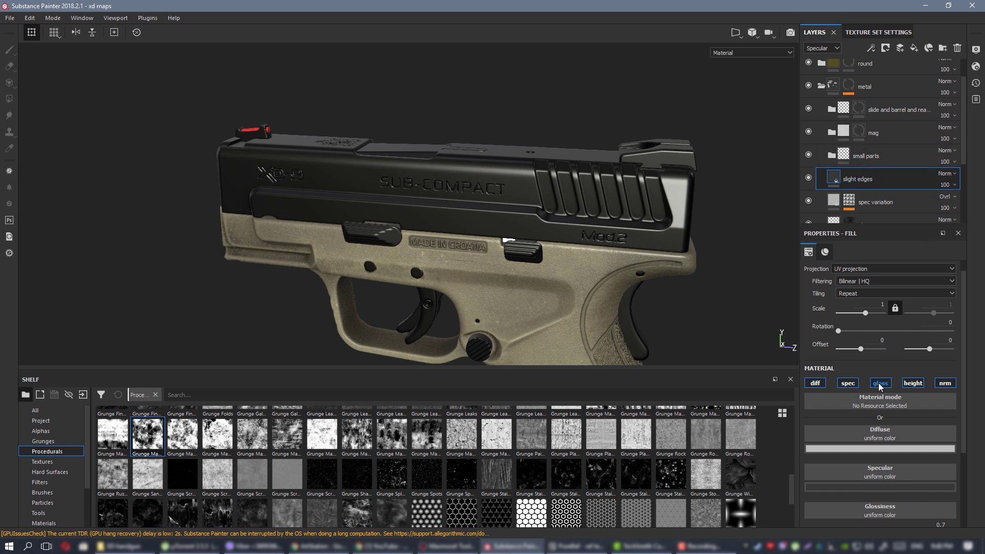
{"action": "left_click", "coordinate": [913, 384]}
{"action": "left_click", "coordinate": [945, 384]}
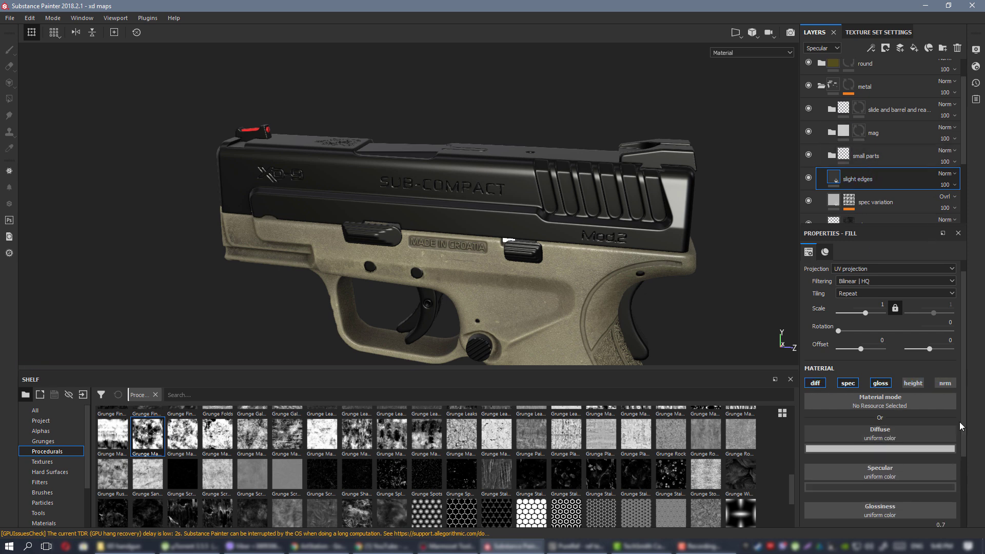
{"action": "left_click", "coordinate": [896, 448]}
{"action": "left_click", "coordinate": [815, 383]}
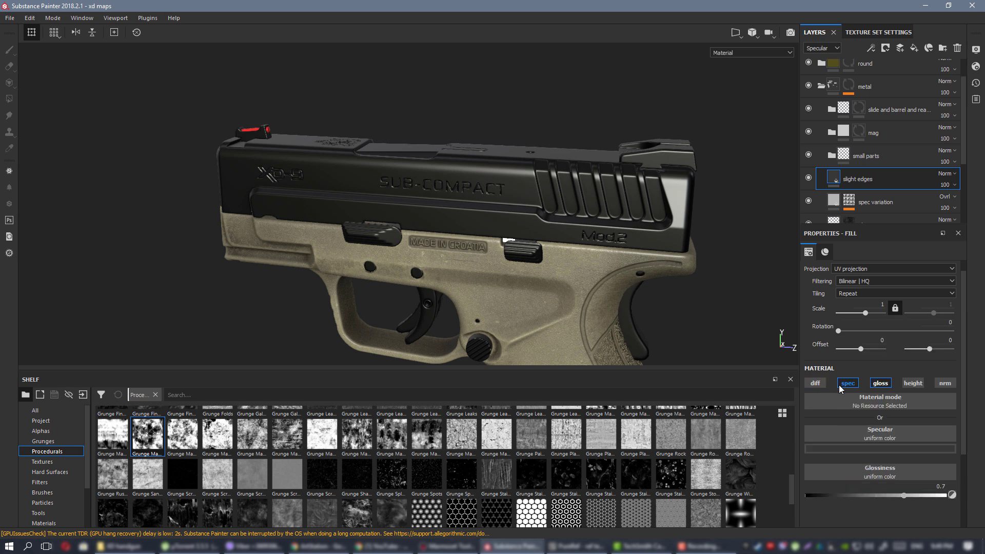
Set the slight edges layer's blend mode to Overlay and its specular colour to a light grey with a value of 0.682.
{"action": "left_click", "coordinate": [888, 449]}
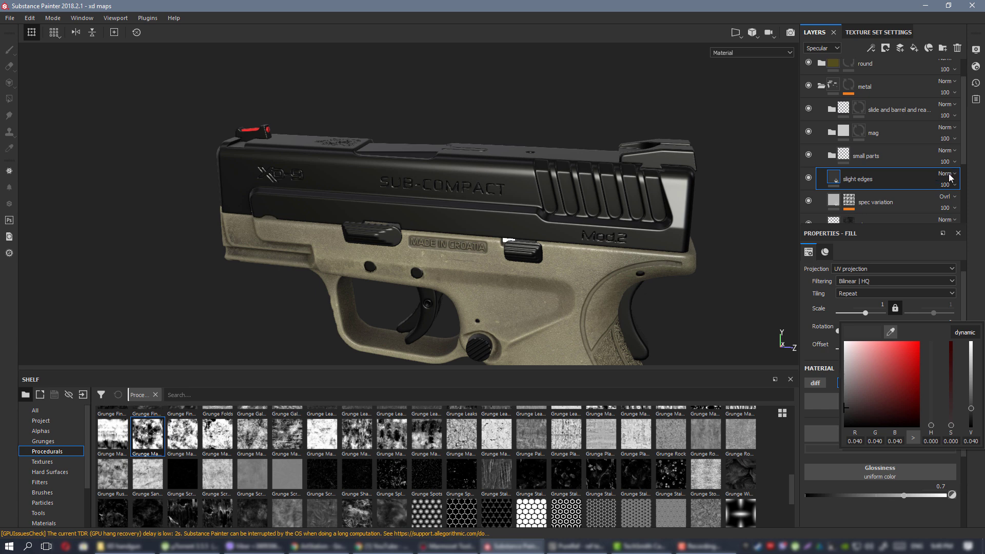
{"action": "left_click", "coordinate": [949, 174]}
{"action": "left_click", "coordinate": [936, 332]}
{"action": "left_click", "coordinate": [851, 448]}
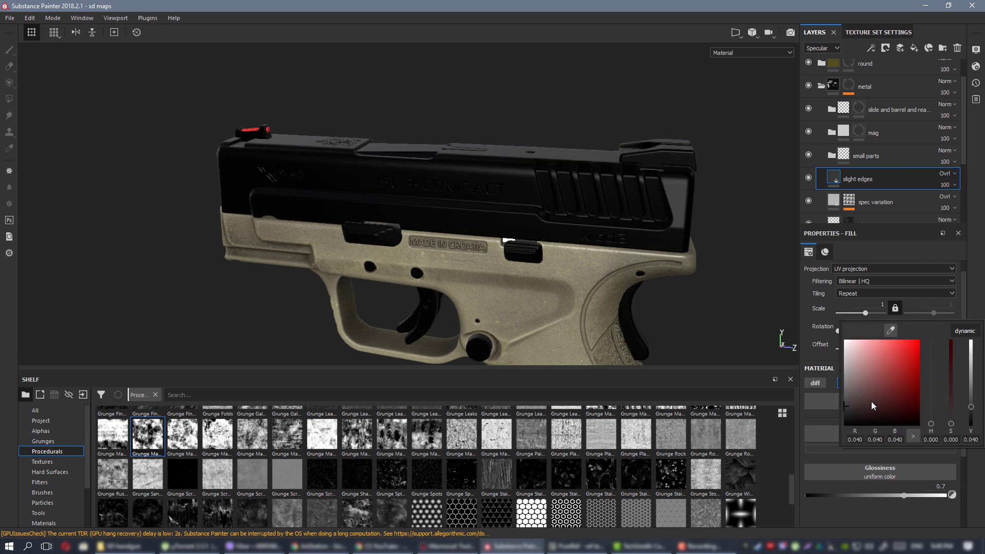
{"action": "left_click", "coordinate": [853, 446]}
{"action": "left_click_drag", "start_coordinate": [847, 365], "coordinate": [831, 352]}
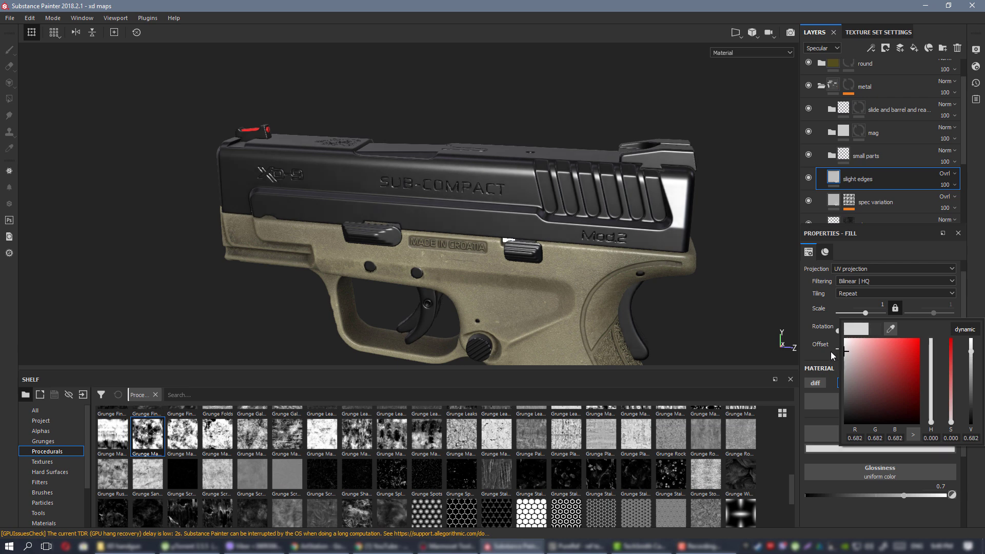
Compare the slide with the slight edges layer hidden and shown, and set the layer's glossiness to 0.52.
{"action": "left_click", "coordinate": [808, 180]}
{"action": "left_click", "coordinate": [807, 180]}
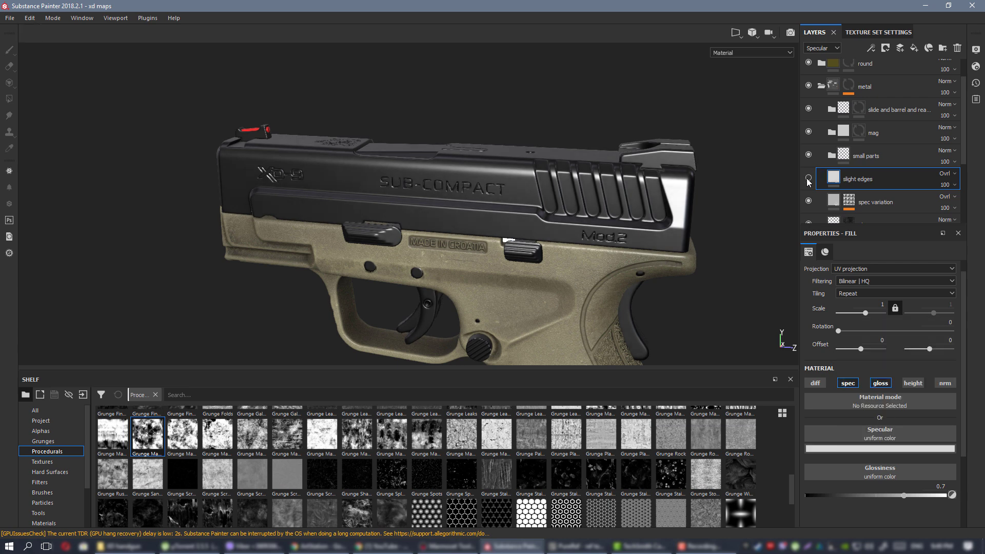
{"action": "left_click", "coordinate": [808, 180]}
{"action": "left_click", "coordinate": [809, 180]}
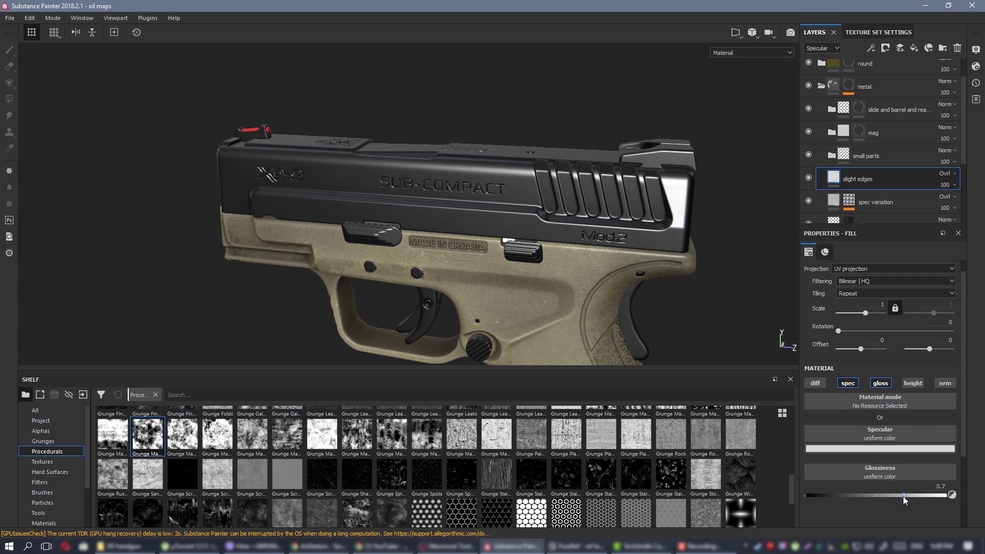
{"action": "left_click_drag", "start_coordinate": [903, 497], "coordinate": [879, 498]}
Examine the gloss and specular response of the slide's metal from several angles and distances.
{"action": "right_click_drag", "start_coordinate": [559, 255], "coordinate": [475, 210], "text": "alt"}
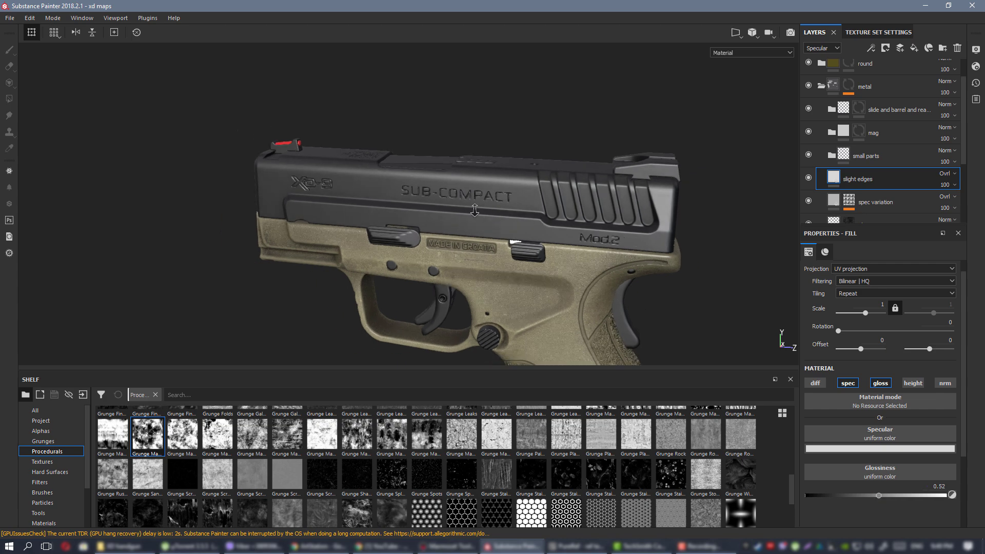
{"action": "left_click_drag", "start_coordinate": [474, 210], "coordinate": [469, 222], "text": "alt"}
{"action": "middle_click_drag", "start_coordinate": [468, 222], "coordinate": [524, 197], "text": "alt"}
{"action": "right_click_drag", "start_coordinate": [524, 198], "coordinate": [544, 188], "text": "alt"}
{"action": "middle_click_drag", "start_coordinate": [544, 188], "coordinate": [403, 194], "text": "alt"}
{"action": "left_click_drag", "start_coordinate": [404, 194], "coordinate": [369, 177], "text": "alt"}
{"action": "right_click_drag", "start_coordinate": [368, 178], "coordinate": [277, 167], "text": "alt"}
{"action": "left_click_drag", "start_coordinate": [451, 190], "coordinate": [401, 202], "text": "alt"}
{"action": "right_click_drag", "start_coordinate": [401, 201], "coordinate": [563, 245], "text": "alt"}
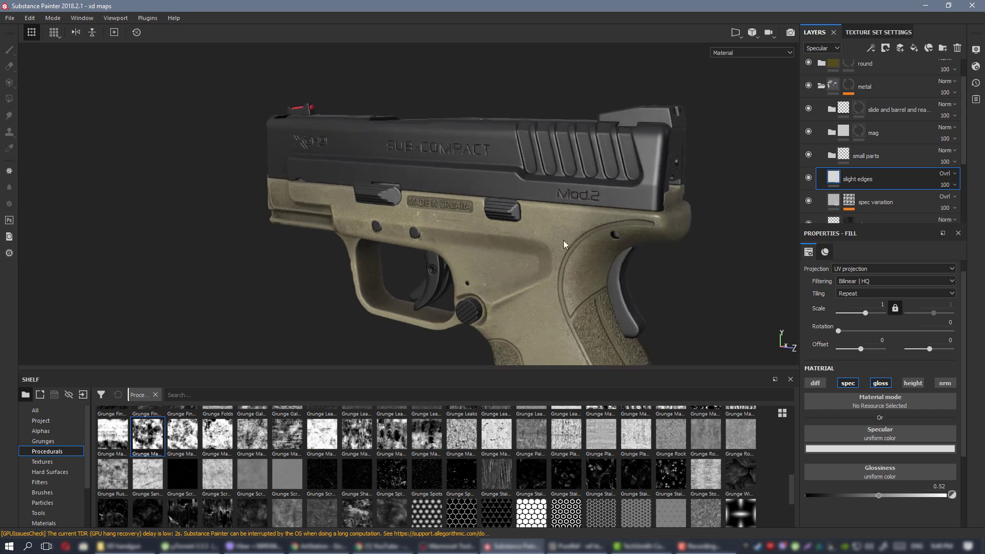
{"action": "left_click_drag", "start_coordinate": [563, 244], "coordinate": [466, 192], "text": "alt"}
{"action": "left_click_drag", "start_coordinate": [429, 152], "coordinate": [588, 205], "text": "alt"}
{"action": "scroll", "coordinate": [500, 210], "scroll_direction": "up", "scroll_amount": 2}
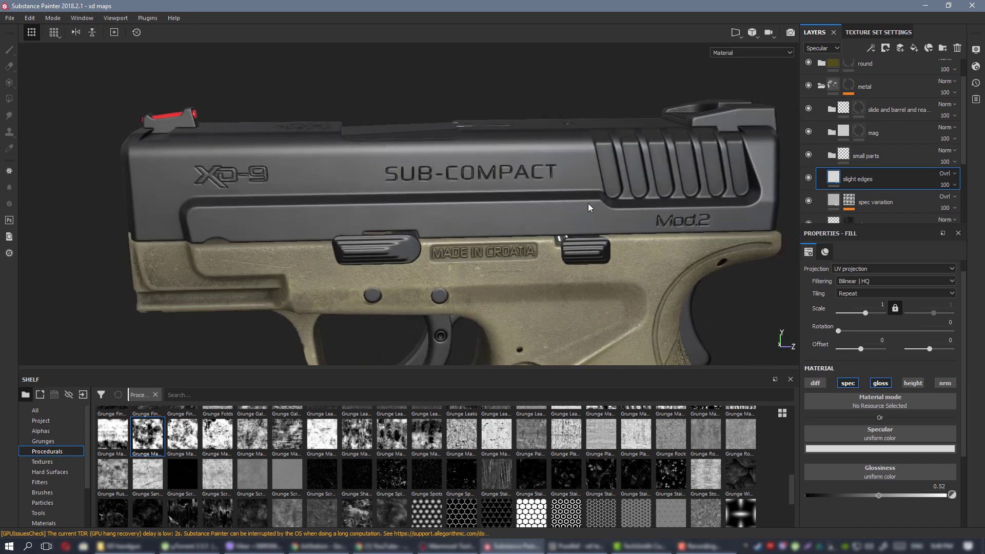
{"action": "scroll", "coordinate": [589, 205], "scroll_direction": "down", "scroll_amount": 2}
{"action": "mouse_move", "coordinate": [462, 211]}
{"action": "left_mouse_down", "text": "alt"}
{"action": "mouse_move", "coordinate": [580, 221]}
{"action": "mouse_move", "coordinate": [459, 208]}
{"action": "left_mouse_up", "text": "alt"}
{"action": "middle_click_drag", "start_coordinate": [718, 221], "coordinate": [443, 221], "text": "alt"}
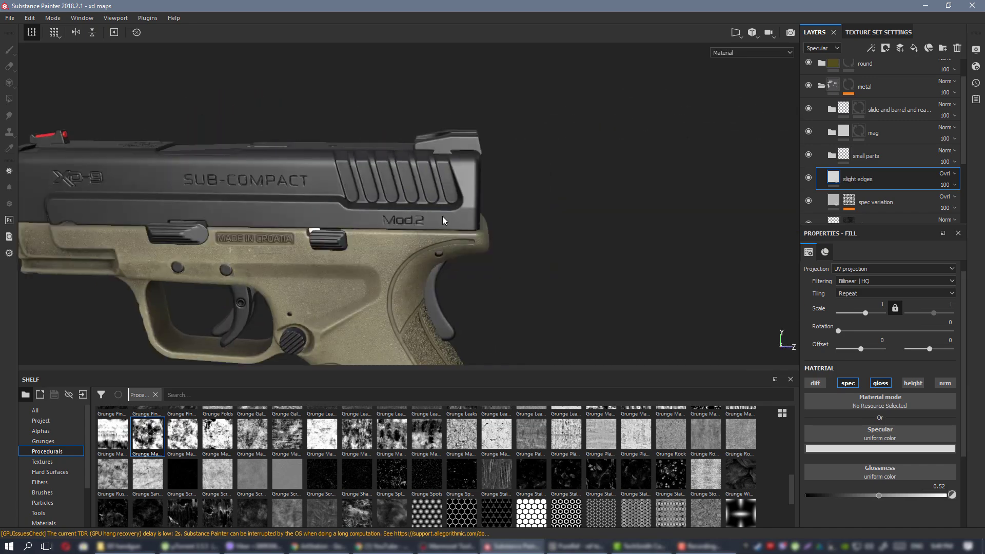
{"action": "scroll", "coordinate": [442, 221], "scroll_direction": "down", "scroll_amount": 3}
{"action": "left_click_drag", "start_coordinate": [390, 208], "coordinate": [309, 186], "text": "alt"}
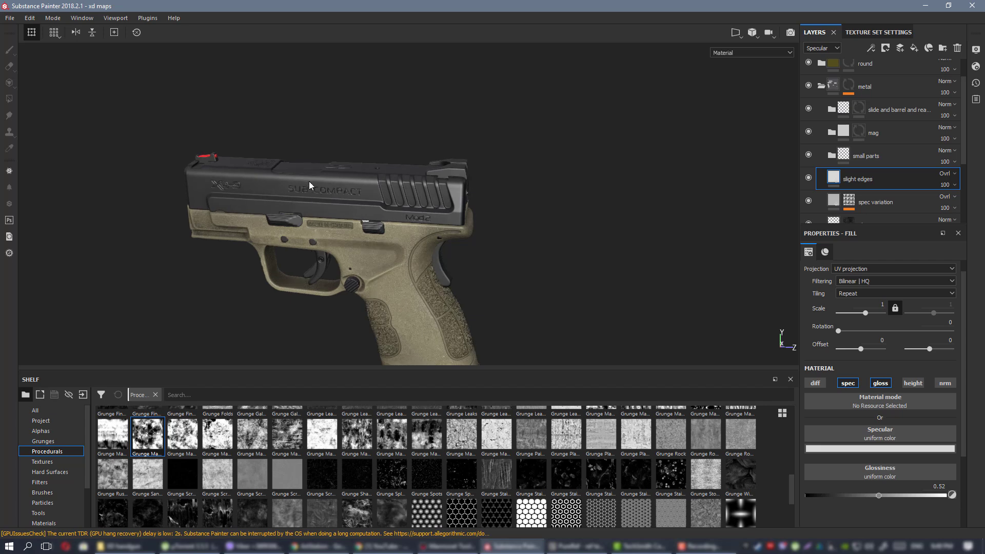
{"action": "middle_click_drag", "start_coordinate": [309, 186], "coordinate": [470, 193], "text": "alt"}
{"action": "right_click_drag", "start_coordinate": [470, 193], "coordinate": [548, 201], "text": "alt"}
{"action": "left_click_drag", "start_coordinate": [548, 201], "coordinate": [527, 220], "text": "alt"}
{"action": "right_click_drag", "start_coordinate": [526, 220], "coordinate": [477, 254], "text": "alt"}
{"action": "left_click_drag", "start_coordinate": [477, 254], "coordinate": [501, 255], "text": "alt"}
{"action": "middle_click_drag", "start_coordinate": [501, 255], "coordinate": [445, 214], "text": "alt"}
{"action": "right_click_drag", "start_coordinate": [431, 161], "coordinate": [525, 210], "text": "alt"}
{"action": "left_click_drag", "start_coordinate": [524, 210], "coordinate": [420, 198], "text": "alt"}
{"action": "right_click_drag", "start_coordinate": [420, 198], "coordinate": [488, 206], "text": "alt"}
{"action": "left_click_drag", "start_coordinate": [488, 205], "coordinate": [530, 222], "text": "alt"}
{"action": "right_click_drag", "start_coordinate": [530, 222], "coordinate": [556, 226], "text": "alt"}
{"action": "left_click_drag", "start_coordinate": [436, 200], "coordinate": [403, 192], "text": "alt"}
{"action": "right_click_drag", "start_coordinate": [402, 193], "coordinate": [437, 200], "text": "alt"}
Add a black mask to the slight edges layer.
{"action": "right_click", "coordinate": [870, 175]}
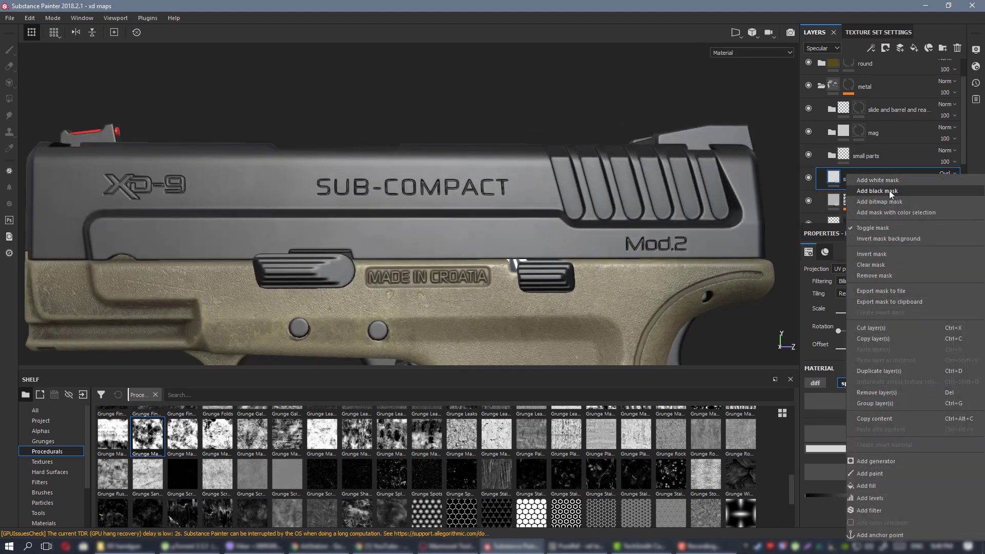
{"action": "left_click", "coordinate": [888, 190]}
{"action": "key", "text": "2"}
Add a Metal Edge Wear generator to the slight edges mask.
{"action": "right_click", "coordinate": [849, 176]}
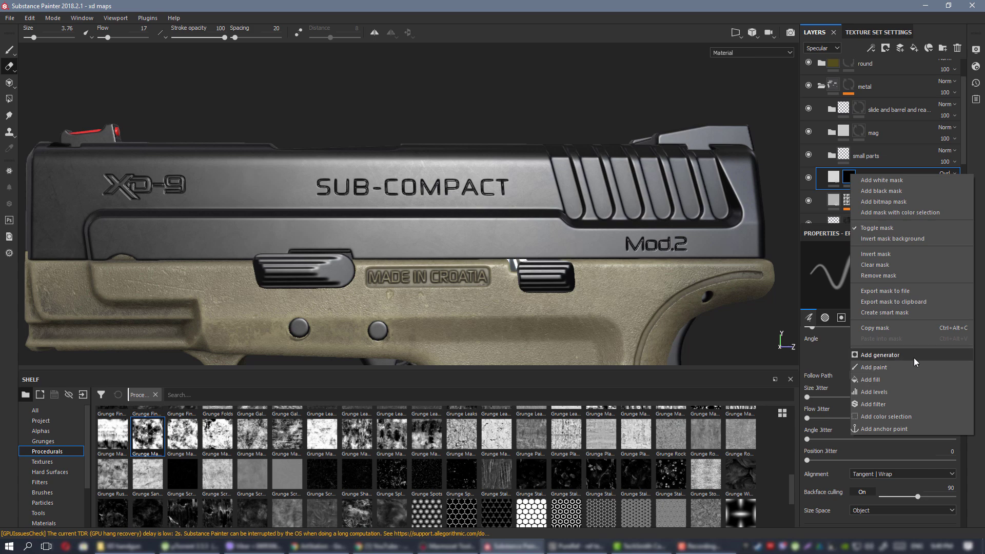
{"action": "left_click", "coordinate": [913, 358]}
{"action": "left_click", "coordinate": [890, 273]}
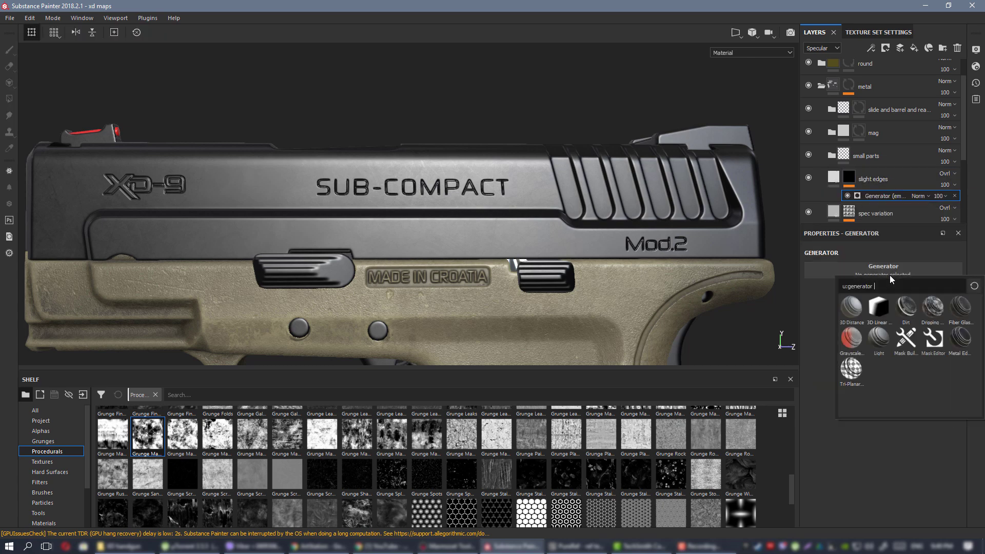
{"action": "left_click", "coordinate": [960, 345]}
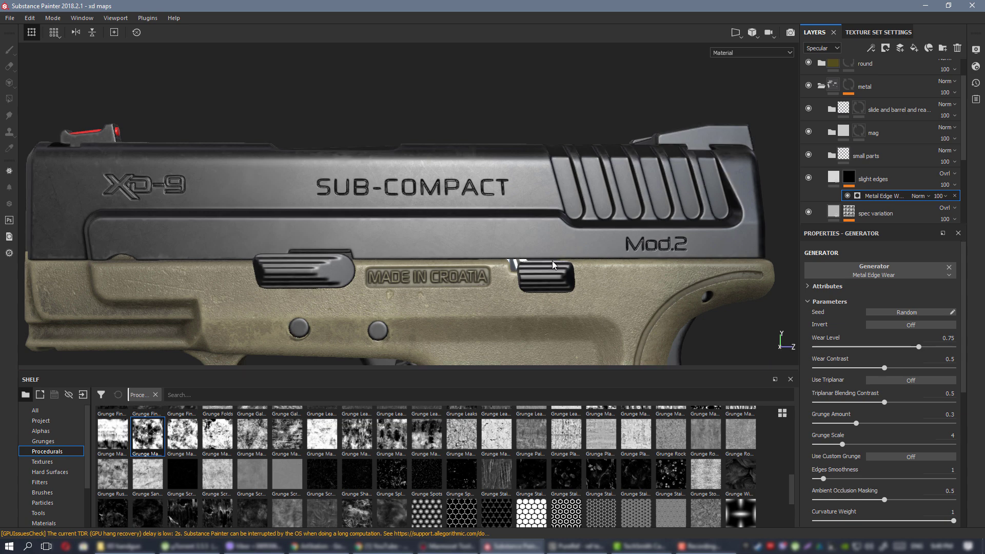
Display the slight edges mask alone and set the Metal Edge Wear generator's grunge amount to 0.05.
{"action": "right_click_drag", "start_coordinate": [552, 260], "coordinate": [321, 208], "text": "alt"}
{"action": "middle_click_drag", "start_coordinate": [321, 208], "coordinate": [516, 214], "text": "alt"}
{"action": "left_click_drag", "start_coordinate": [516, 214], "coordinate": [519, 231], "text": "alt"}
{"action": "right_click_drag", "start_coordinate": [518, 230], "coordinate": [501, 235], "text": "alt"}
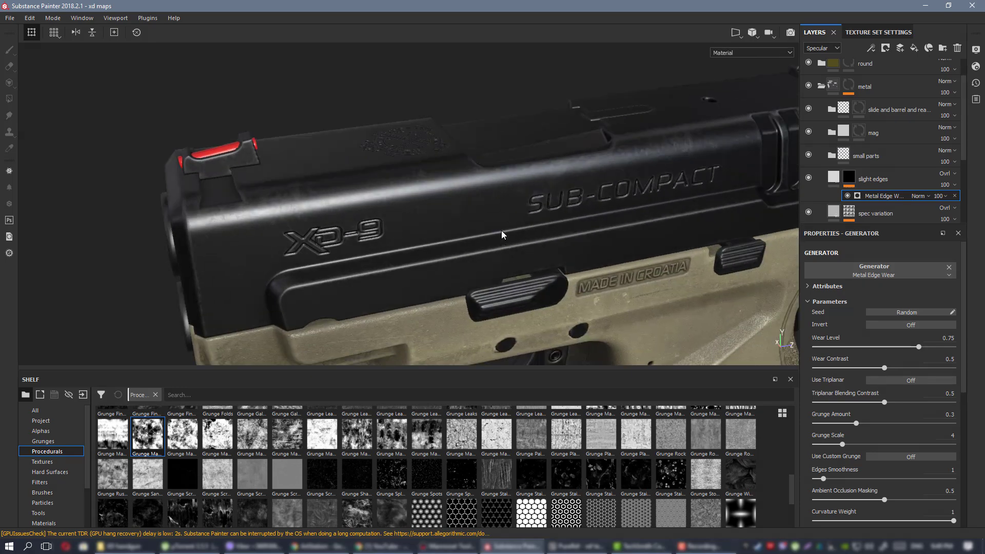
{"action": "left_click_drag", "start_coordinate": [501, 235], "coordinate": [483, 221], "text": "alt"}
{"action": "left_click", "coordinate": [850, 179], "text": "alt"}
{"action": "left_click", "coordinate": [885, 196]}
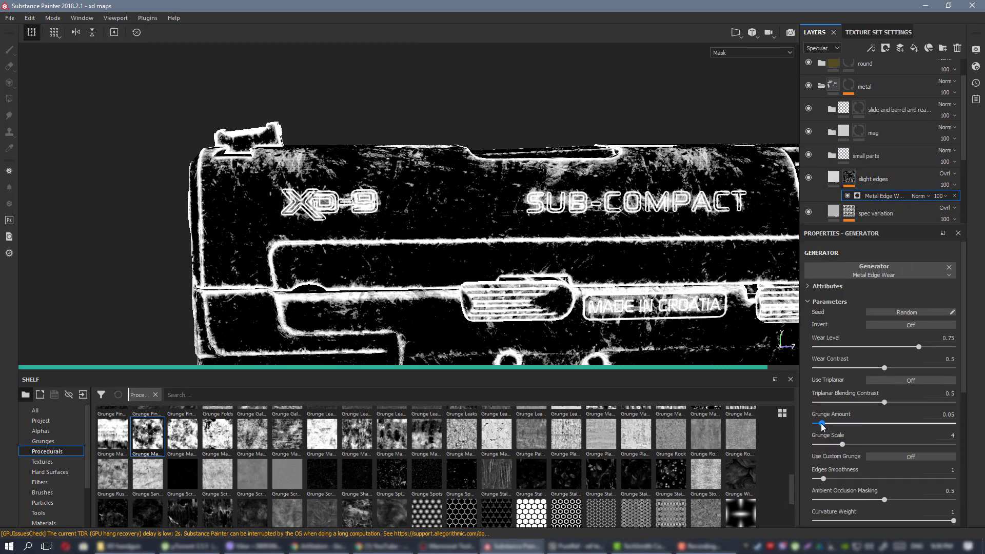
Set the Metal Edge Wear generator's edges smoothness to 2.6 and its wear level to 0.74.
{"action": "middle_click_drag", "start_coordinate": [639, 183], "coordinate": [559, 193], "text": "alt"}
{"action": "mouse_move", "coordinate": [559, 192]}
{"action": "left_mouse_down", "text": "alt"}
{"action": "mouse_move", "coordinate": [606, 230]}
{"action": "mouse_move", "coordinate": [554, 187]}
{"action": "left_mouse_up", "text": "alt"}
{"action": "middle_click_drag", "start_coordinate": [569, 218], "coordinate": [541, 188], "text": "alt"}
{"action": "left_click_drag", "start_coordinate": [519, 177], "coordinate": [470, 189], "text": "alt"}
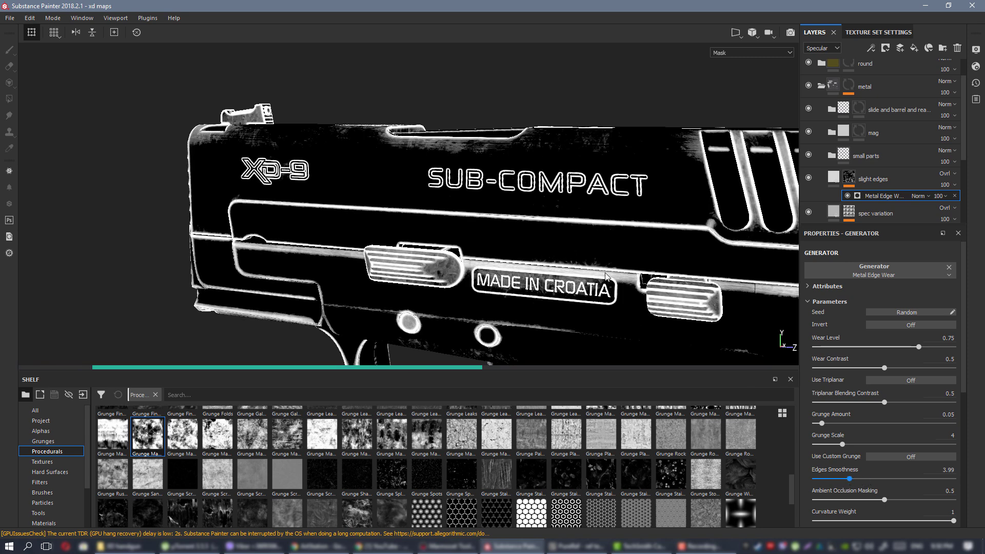
{"action": "right_click_drag", "start_coordinate": [591, 241], "coordinate": [502, 194], "text": "alt"}
{"action": "middle_click_drag", "start_coordinate": [502, 194], "coordinate": [466, 179], "text": "alt"}
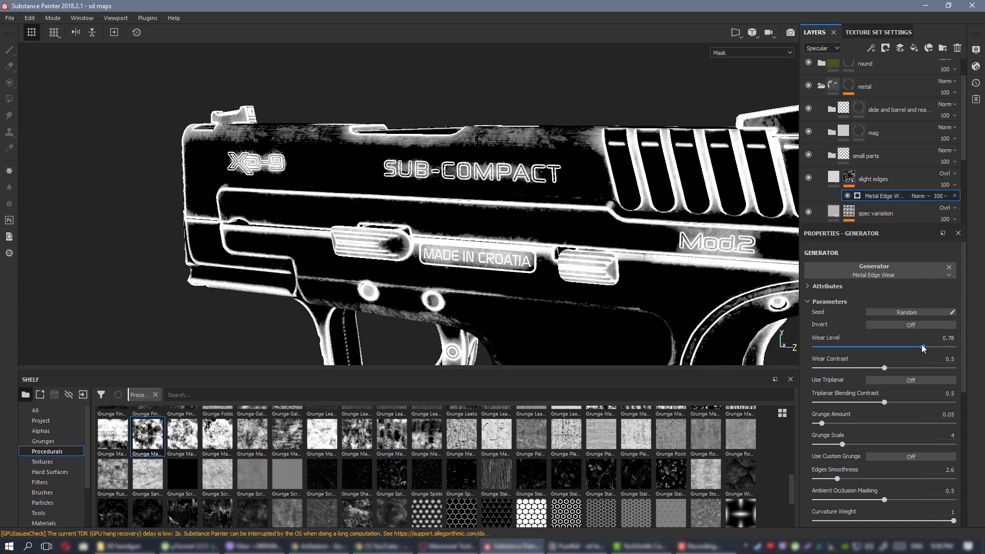
Inspect the edge wear in the full material view, comparing the slide with the slight edges layer hidden and shown.
{"action": "left_click_drag", "start_coordinate": [670, 266], "coordinate": [425, 218], "text": "alt"}
{"action": "key", "text": "m"}
{"action": "middle_click_drag", "start_coordinate": [426, 219], "coordinate": [488, 219], "text": "alt"}
{"action": "mouse_move", "coordinate": [488, 218]}
{"action": "left_mouse_down", "text": "alt"}
{"action": "mouse_move", "coordinate": [534, 165]}
{"action": "mouse_move", "coordinate": [503, 215]}
{"action": "left_mouse_up", "text": "alt"}
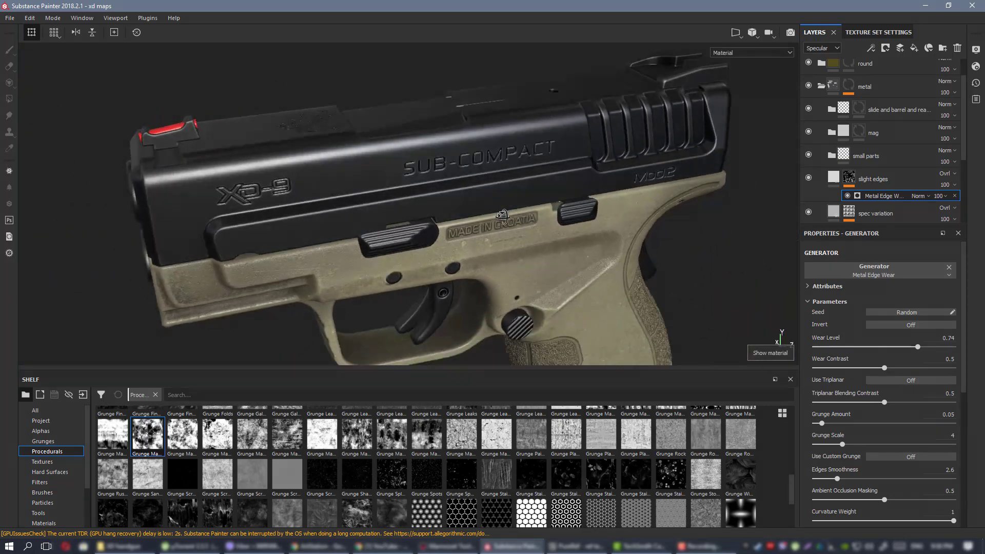
{"action": "right_click_drag", "start_coordinate": [503, 216], "coordinate": [462, 218], "text": "alt"}
{"action": "left_click_drag", "start_coordinate": [462, 218], "coordinate": [501, 162], "text": "alt"}
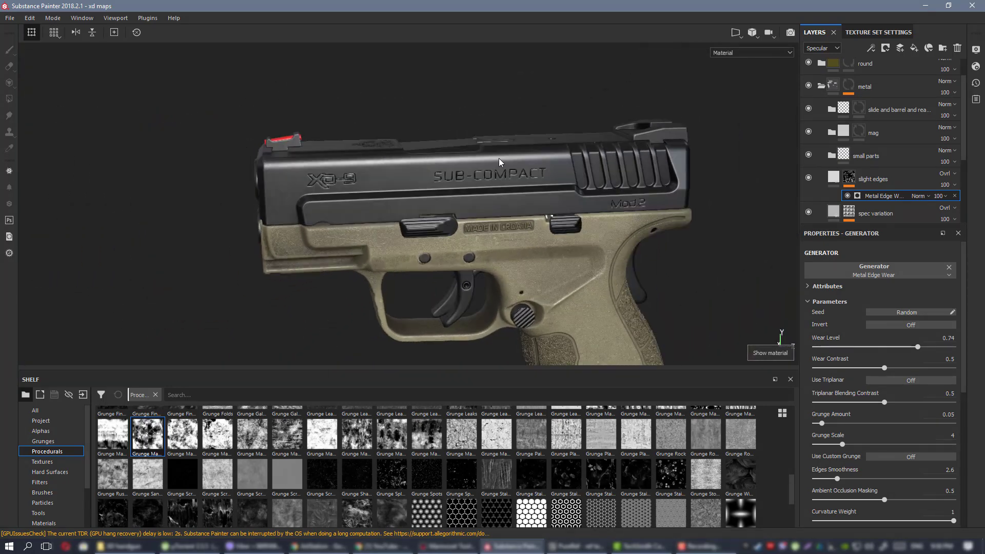
{"action": "left_click", "coordinate": [808, 180]}
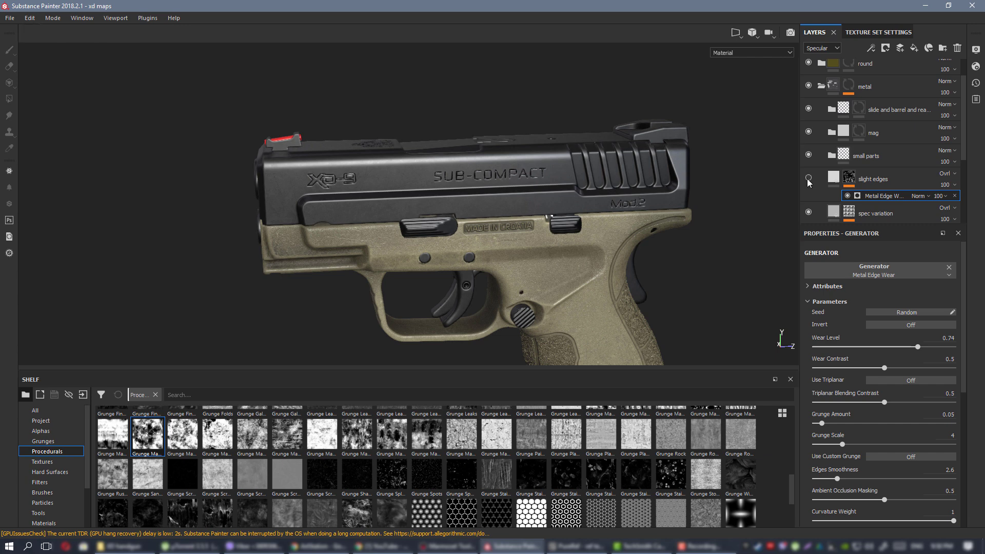
{"action": "left_click", "coordinate": [808, 180]}
{"action": "middle_click_drag", "start_coordinate": [563, 250], "coordinate": [559, 178], "text": "alt"}
{"action": "left_click_drag", "start_coordinate": [590, 178], "coordinate": [529, 198], "text": "alt"}
{"action": "middle_click_drag", "start_coordinate": [667, 215], "coordinate": [559, 272], "text": "alt"}
{"action": "right_click_drag", "start_coordinate": [590, 277], "coordinate": [713, 309], "text": "alt"}
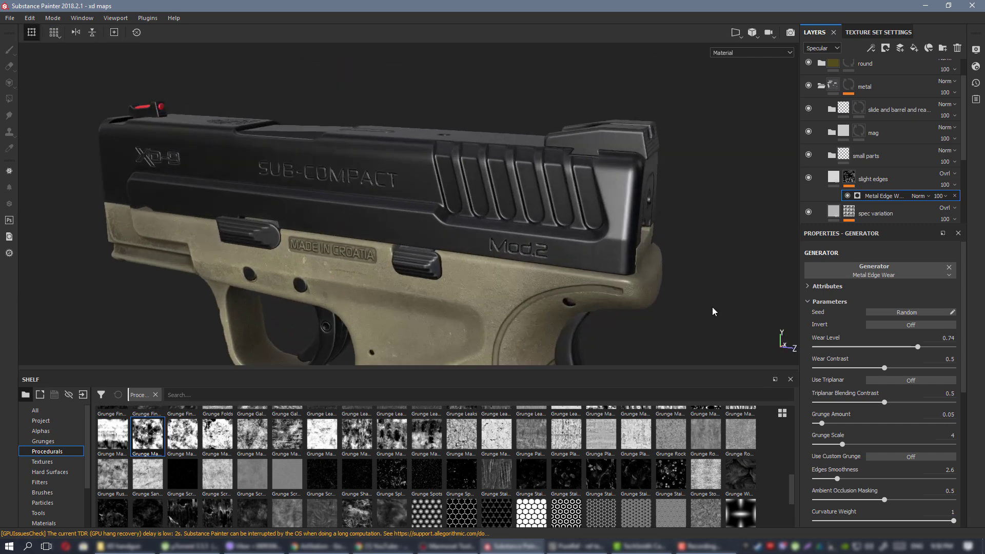
{"action": "left_click_drag", "start_coordinate": [712, 308], "coordinate": [535, 223], "text": "alt"}
Cycle through the single-channel views to the specular channel and examine the slide's edges there.
{"action": "key", "text": "c"}
{"action": "key", "text": "c"}
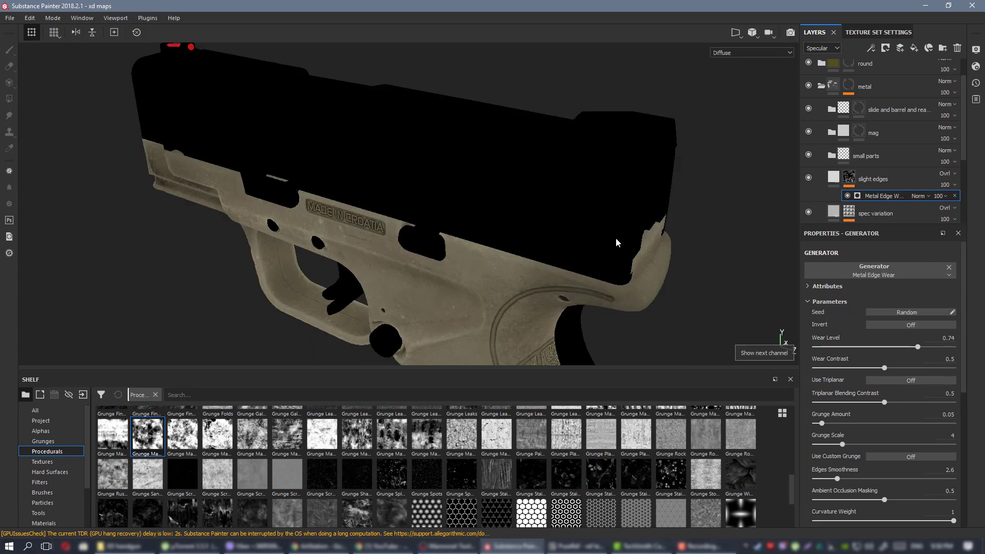
{"action": "key", "text": "c"}
{"action": "key", "text": "c"}
{"action": "mouse_move", "coordinate": [479, 180]}
{"action": "left_mouse_down", "text": "alt"}
{"action": "mouse_move", "coordinate": [568, 180]}
{"action": "mouse_move", "coordinate": [407, 187]}
{"action": "mouse_move", "coordinate": [544, 182]}
{"action": "mouse_move", "coordinate": [499, 183]}
{"action": "mouse_move", "coordinate": [494, 173]}
{"action": "left_mouse_up", "text": "alt"}
{"action": "key", "text": "c"}
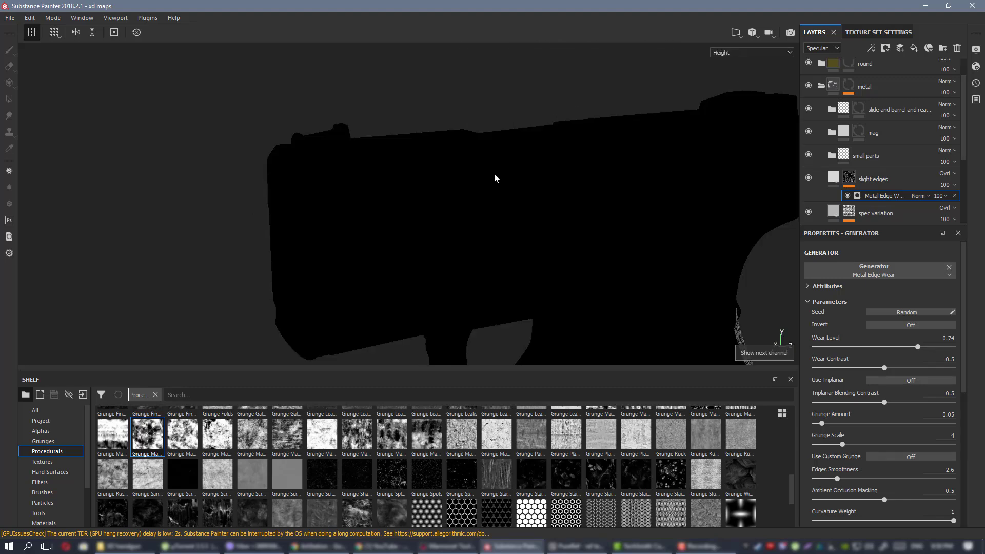
{"action": "key", "text": "c"}
{"action": "key", "text": "c"}
{"action": "key", "text": "c"}
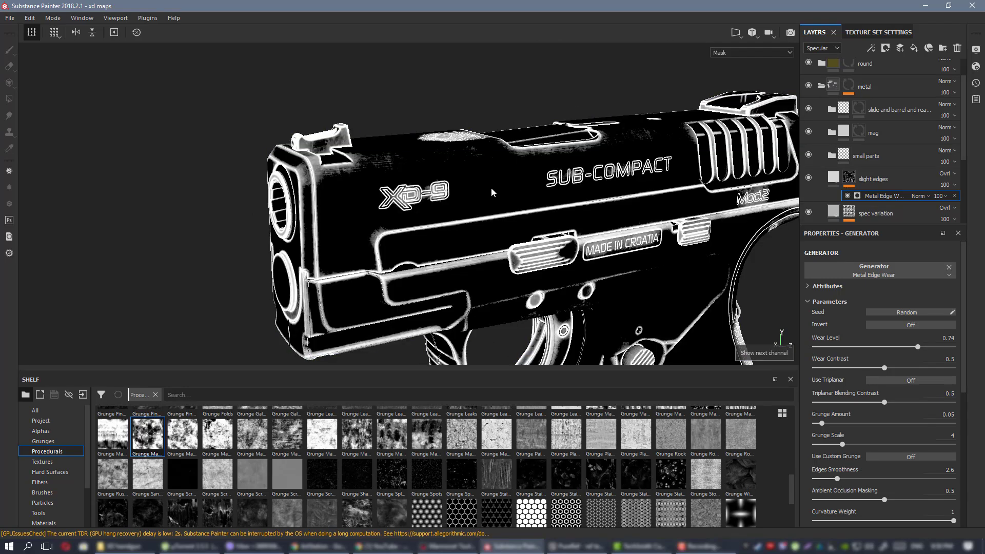
{"action": "key", "text": "c"}
{"action": "left_click_drag", "start_coordinate": [502, 193], "coordinate": [598, 234], "text": "alt"}
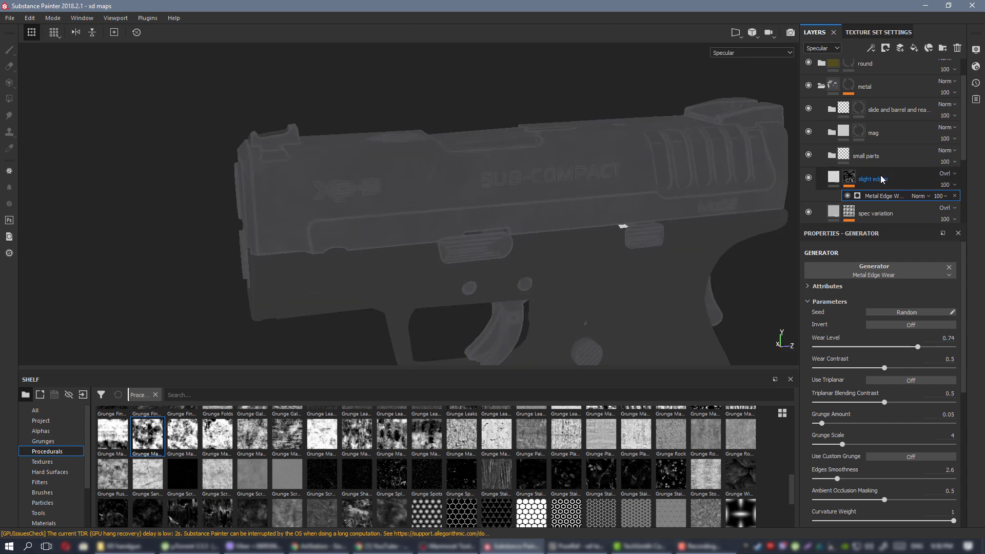
Try adjusting the input range of the slight edges mask with a Levels effect, and remove the effect.
{"action": "right_click", "coordinate": [848, 178]}
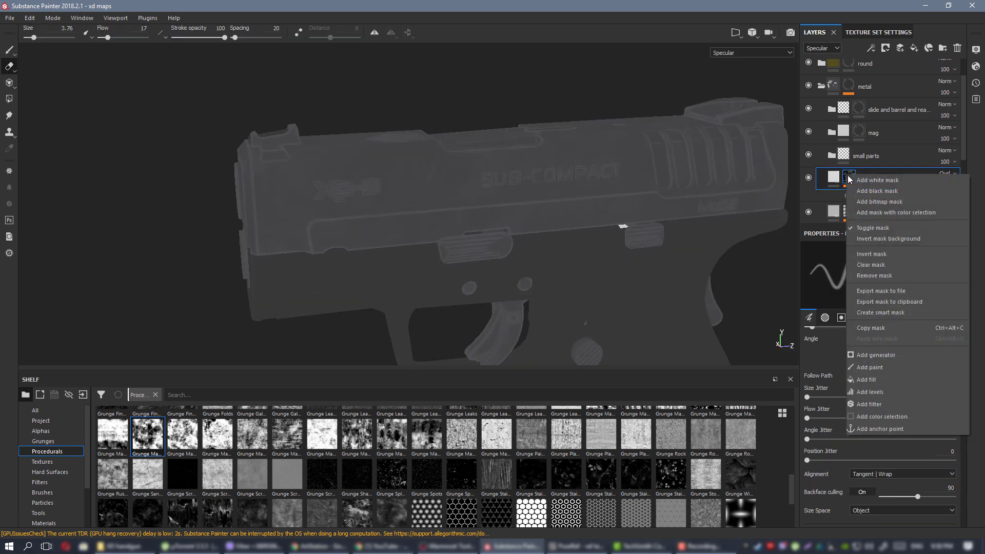
{"action": "left_click", "coordinate": [890, 395]}
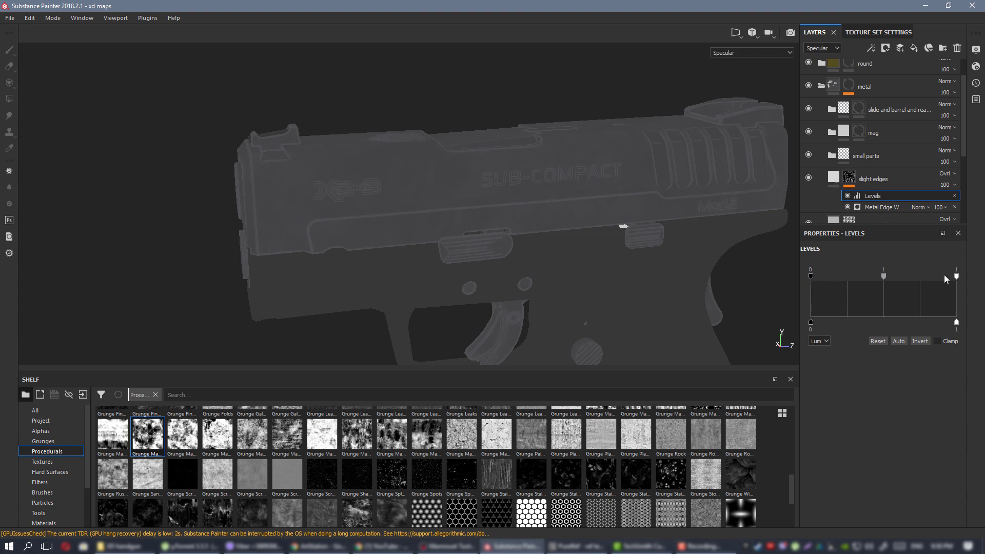
{"action": "left_click_drag", "start_coordinate": [957, 277], "coordinate": [892, 278]}
{"action": "left_click_drag", "start_coordinate": [878, 275], "coordinate": [665, 278]}
{"action": "left_click", "coordinate": [955, 195]}
Replace the Metal Edge Wear generator on the slight edges mask with a Mask Editor generator.
{"action": "left_click", "coordinate": [955, 196]}
{"action": "right_click", "coordinate": [848, 177]}
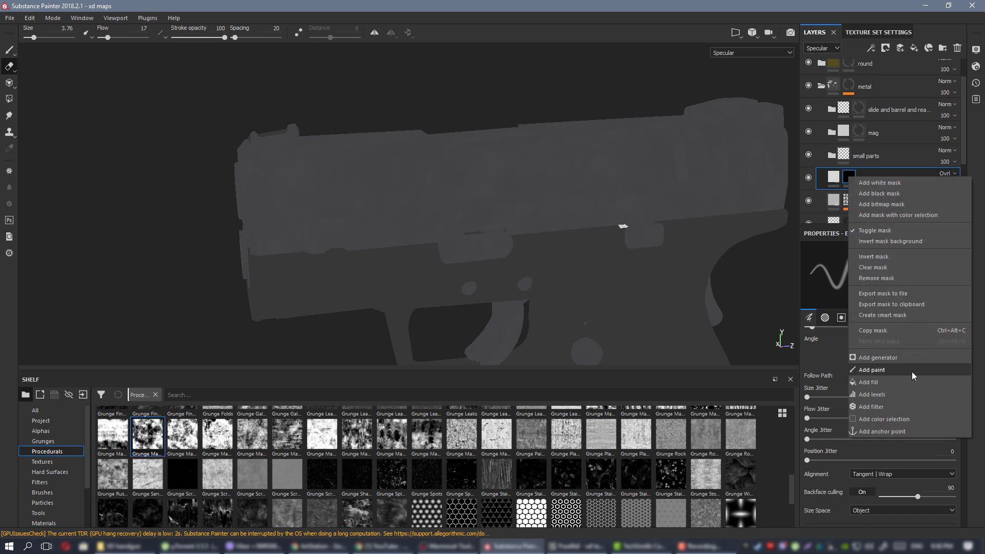
{"action": "left_click", "coordinate": [894, 358]}
{"action": "left_click", "coordinate": [912, 272]}
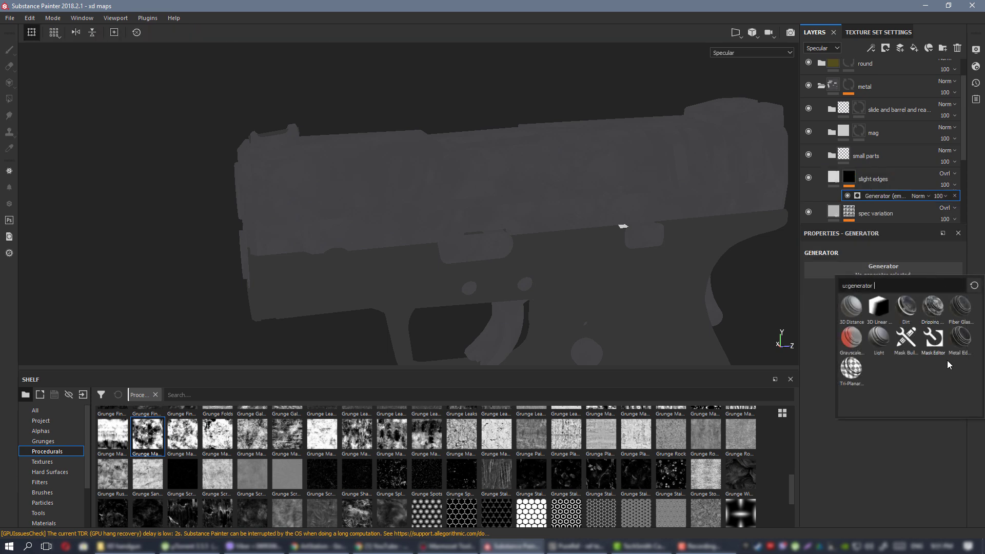
{"action": "left_click", "coordinate": [936, 341]}
{"action": "scroll", "coordinate": [875, 416], "scroll_direction": "down", "scroll_amount": 3}
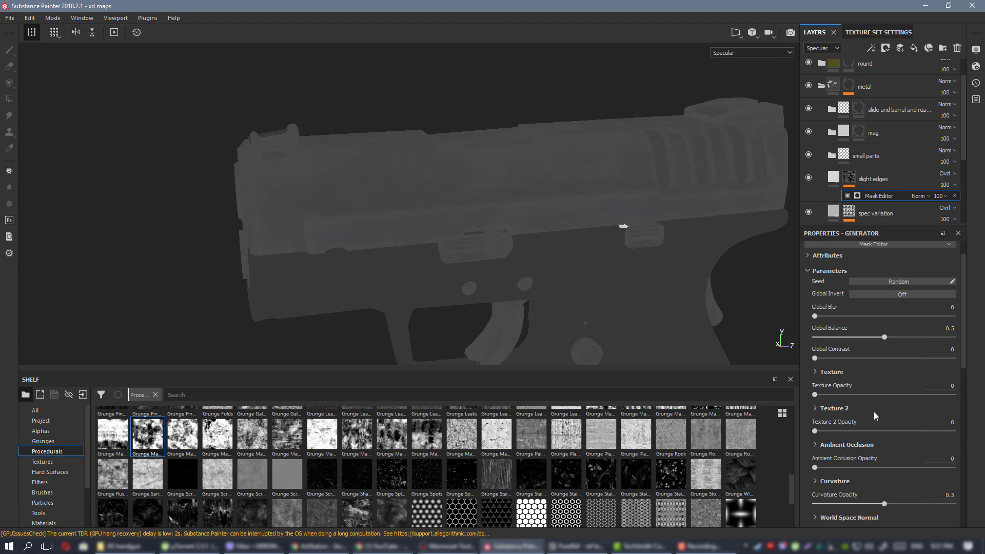
Set the Mask Editor's Curvature Opacity to 1 and check the slide's edges in the specular channel.
{"action": "left_click_drag", "start_coordinate": [882, 445], "coordinate": [958, 441]}
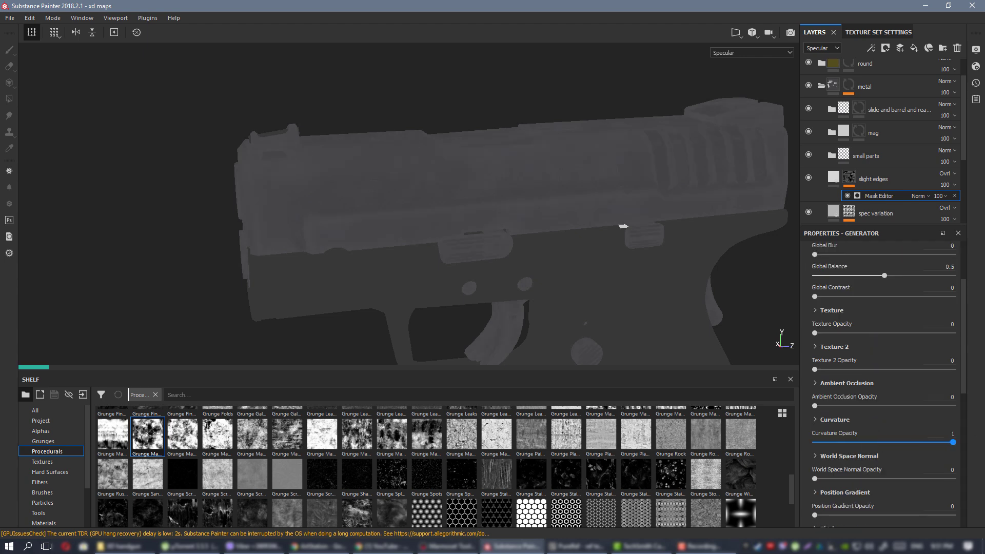
{"action": "scroll", "coordinate": [670, 272], "scroll_direction": "up", "scroll_amount": 3}
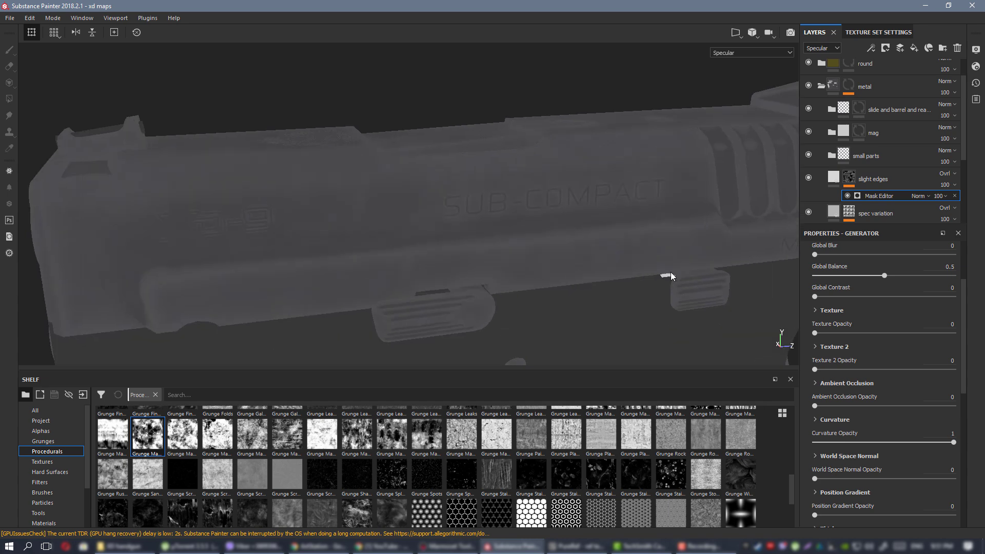
{"action": "scroll", "coordinate": [589, 227], "scroll_direction": "down", "scroll_amount": 5}
{"action": "left_click_drag", "start_coordinate": [497, 225], "coordinate": [436, 198], "text": "alt"}
{"action": "scroll", "coordinate": [435, 198], "scroll_direction": "up", "scroll_amount": 2}
{"action": "scroll", "coordinate": [599, 178], "scroll_direction": "up", "scroll_amount": 2}
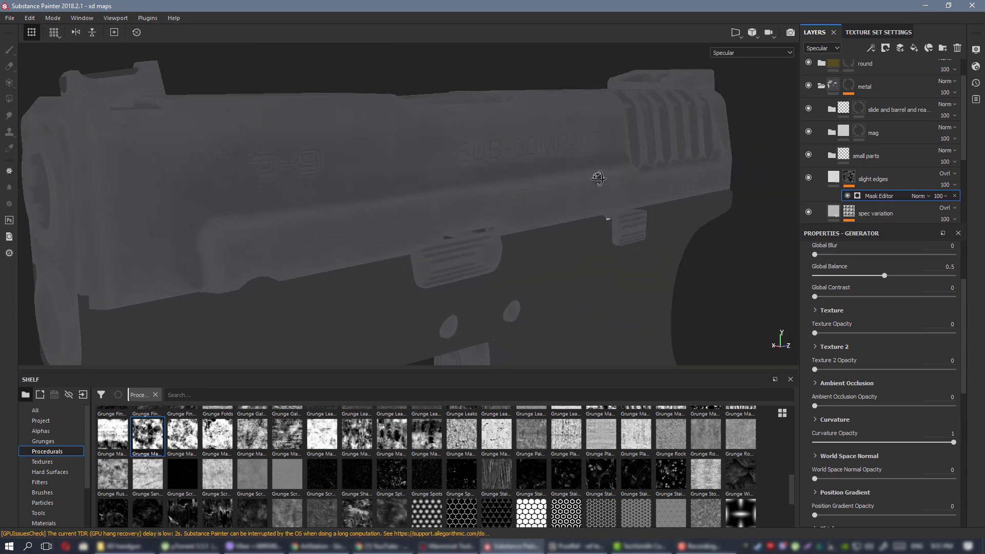
{"action": "scroll", "coordinate": [598, 178], "scroll_direction": "down", "scroll_amount": 2}
{"action": "left_click_drag", "start_coordinate": [257, 156], "coordinate": [369, 209], "text": "alt"}
{"action": "middle_click_drag", "start_coordinate": [513, 179], "coordinate": [388, 172], "text": "alt"}
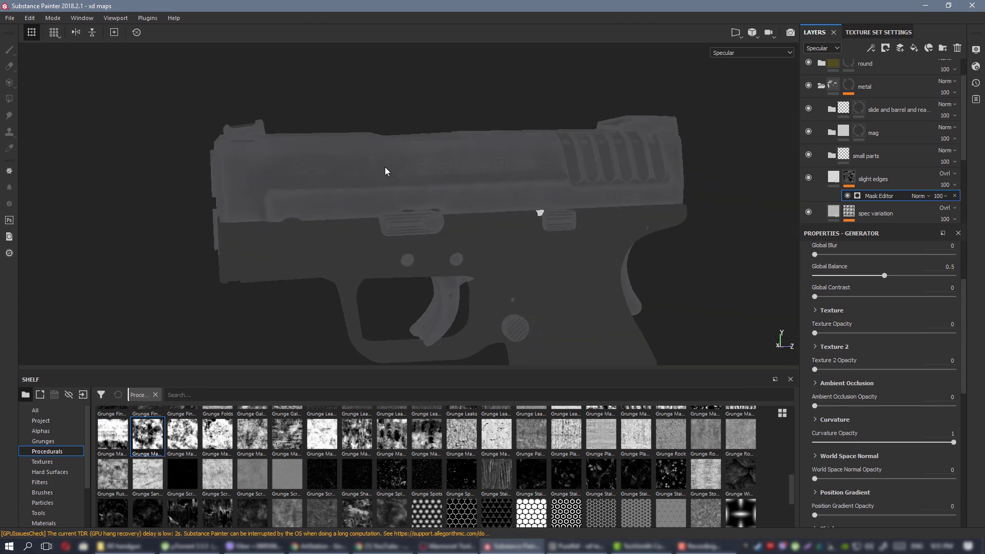
{"action": "scroll", "coordinate": [387, 171], "scroll_direction": "up", "scroll_amount": 2}
Set the Huge, Big, Large and Medium values of the Mask Editor's curvature to 0.
{"action": "left_click", "coordinate": [834, 420]}
{"action": "scroll", "coordinate": [888, 408], "scroll_direction": "down", "scroll_amount": 3}
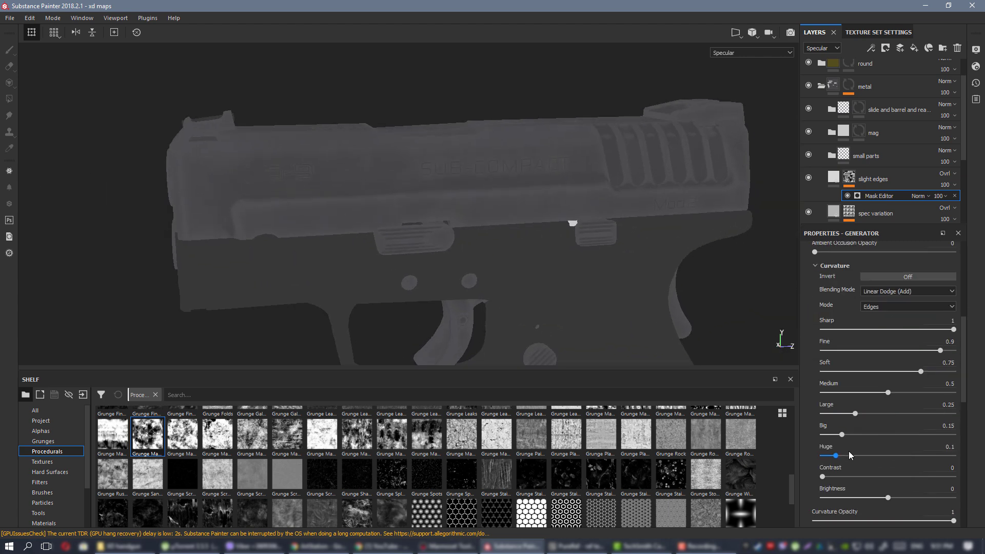
{"action": "left_click_drag", "start_coordinate": [842, 435], "coordinate": [799, 432]}
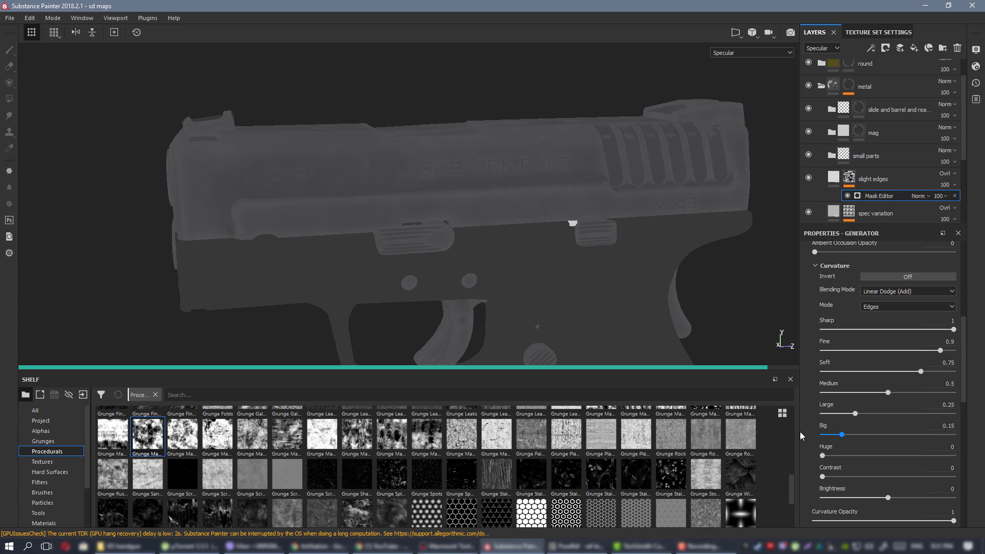
{"action": "left_click", "coordinate": [842, 413]}
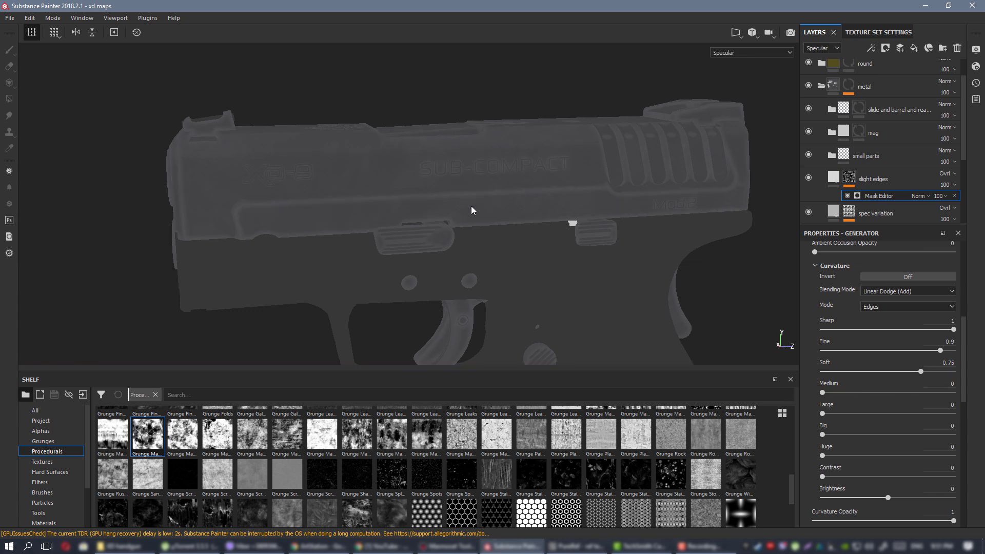
Set the curvature's Medium value to 0.23 and its Soft value to 1.
{"action": "scroll", "coordinate": [477, 177], "scroll_direction": "down", "scroll_amount": 3}
{"action": "left_click_drag", "start_coordinate": [479, 177], "coordinate": [359, 201], "text": "alt"}
{"action": "scroll", "coordinate": [359, 201], "scroll_direction": "up", "scroll_amount": 3}
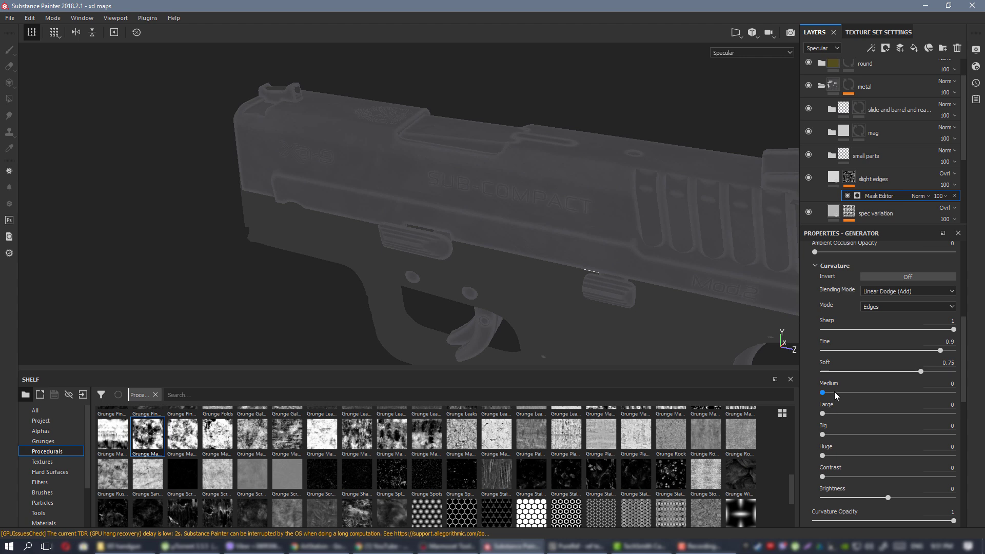
{"action": "left_click", "coordinate": [861, 392]}
{"action": "left_click", "coordinate": [954, 373]}
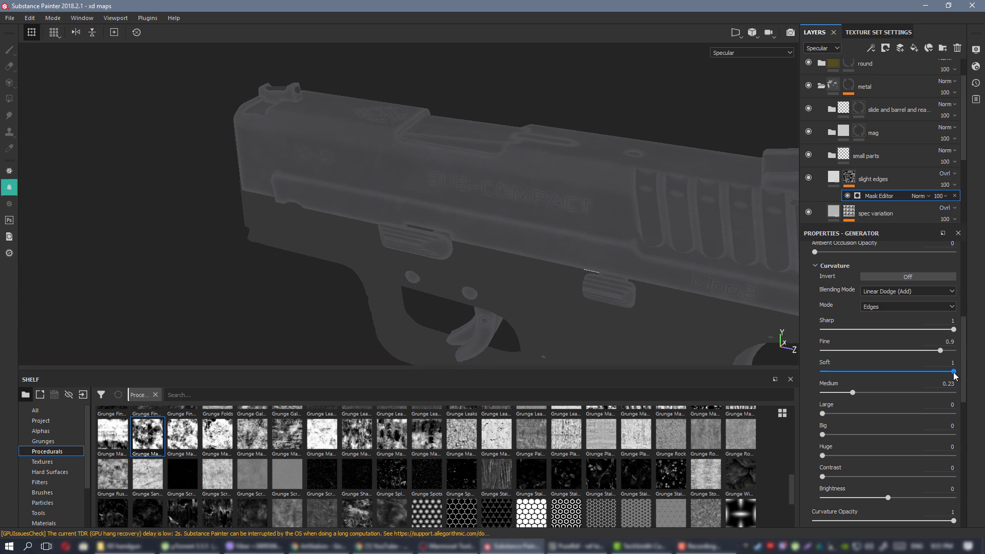
Compare the slide in the full material view with the slight edges layer hidden and shown.
{"action": "left_click_drag", "start_coordinate": [395, 229], "coordinate": [484, 202], "text": "alt"}
{"action": "left_click_drag", "start_coordinate": [483, 246], "coordinate": [529, 209], "text": "alt"}
{"action": "key", "text": "m"}
{"action": "left_click_drag", "start_coordinate": [507, 243], "coordinate": [415, 188], "text": "alt"}
{"action": "scroll", "coordinate": [416, 188], "scroll_direction": "up", "scroll_amount": 4}
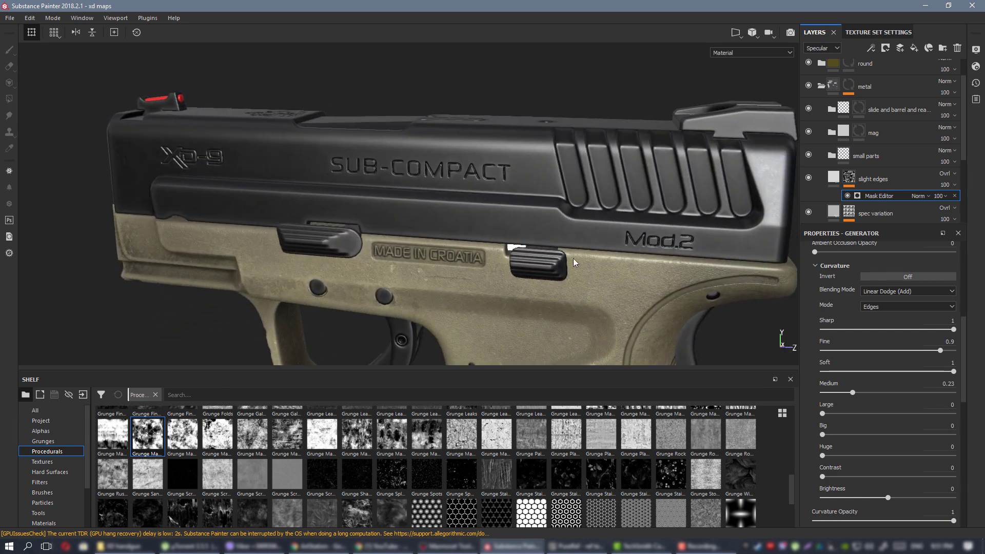
{"action": "left_click", "coordinate": [808, 178]}
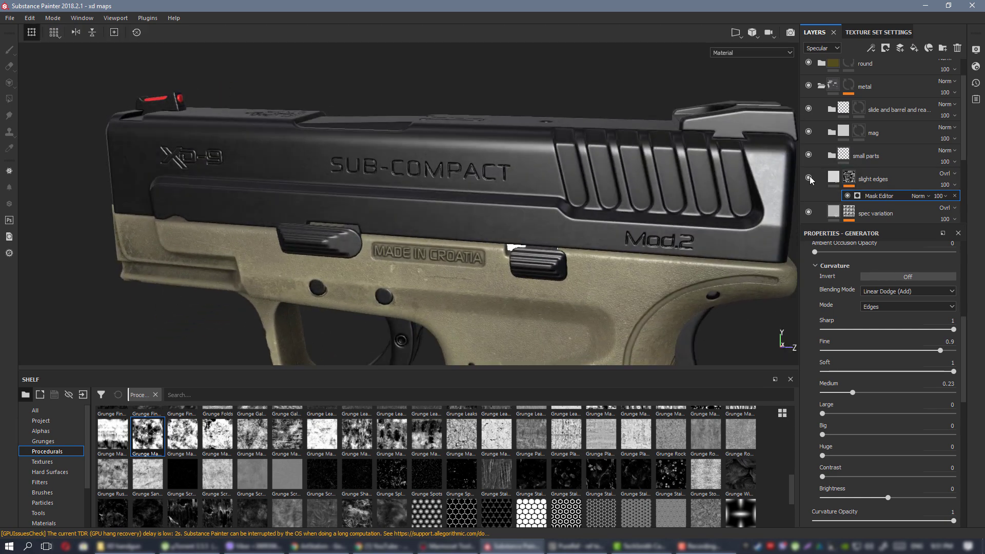
{"action": "left_click", "coordinate": [808, 177]}
{"action": "left_click", "coordinate": [808, 178]}
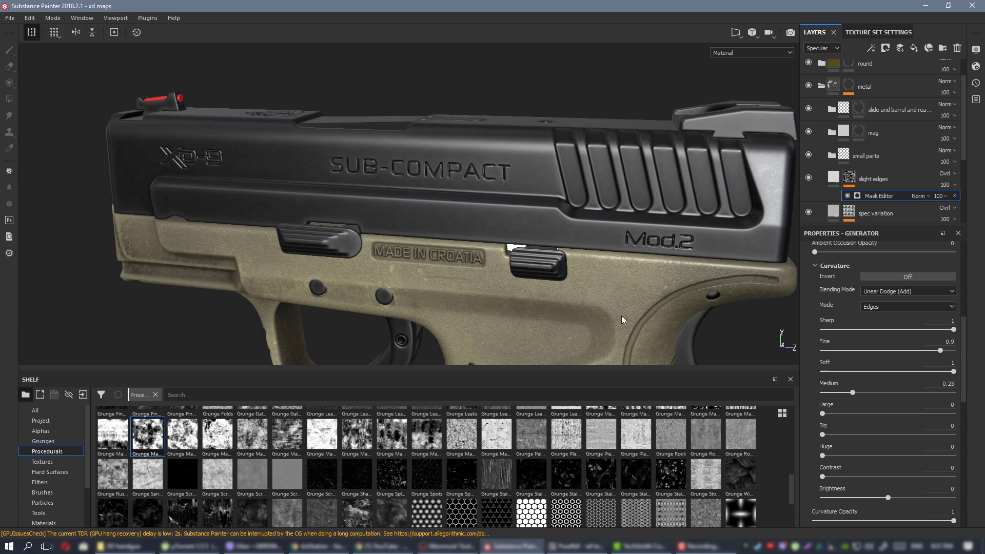
Compare the whole pistol from farther away with the slight edges layer hidden and shown.
{"action": "scroll", "coordinate": [622, 319], "scroll_direction": "down", "scroll_amount": 4}
{"action": "left_click_drag", "start_coordinate": [622, 319], "coordinate": [621, 237], "text": "alt"}
{"action": "middle_click_drag", "start_coordinate": [434, 251], "coordinate": [539, 257], "text": "alt"}
{"action": "left_click_drag", "start_coordinate": [539, 257], "coordinate": [532, 230], "text": "alt"}
{"action": "middle_click_drag", "start_coordinate": [532, 229], "coordinate": [458, 215], "text": "alt"}
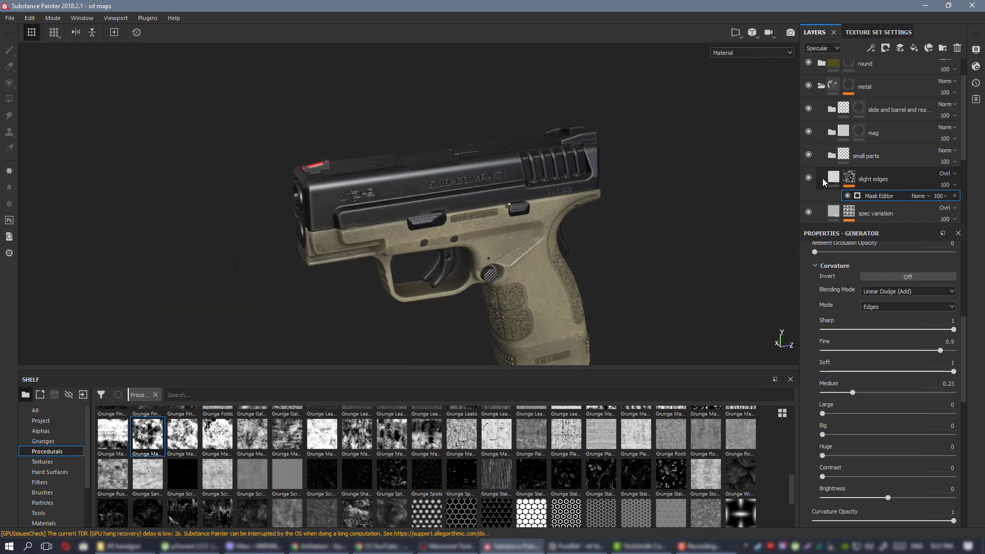
{"action": "left_click", "coordinate": [809, 178]}
{"action": "left_click", "coordinate": [808, 179]}
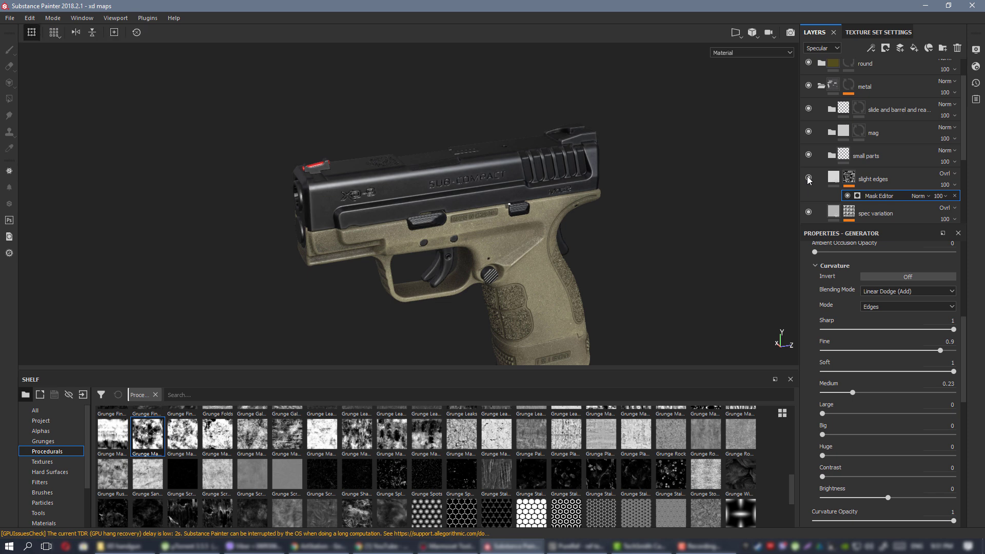
{"action": "left_click", "coordinate": [808, 179]}
Display the specular channel and add a Paint effect to the slight edges mask.
{"action": "right_click_drag", "start_coordinate": [717, 206], "coordinate": [691, 352], "text": "alt"}
{"action": "left_click_drag", "start_coordinate": [691, 352], "coordinate": [559, 255], "text": "alt"}
{"action": "key", "text": "c"}
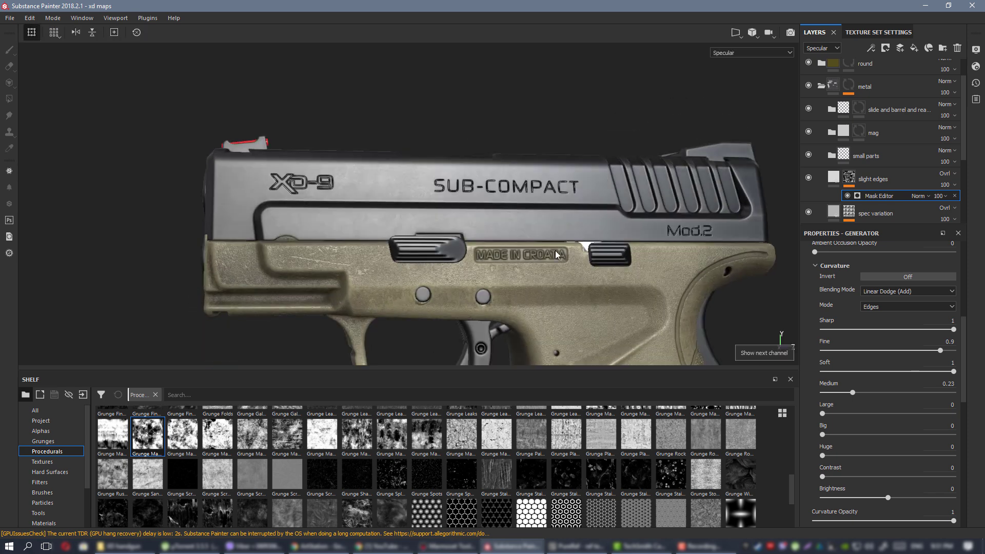
{"action": "key", "text": "c"}
{"action": "middle_click_drag", "start_coordinate": [421, 226], "coordinate": [468, 209], "text": "alt"}
{"action": "left_click_drag", "start_coordinate": [468, 209], "coordinate": [377, 177], "text": "alt"}
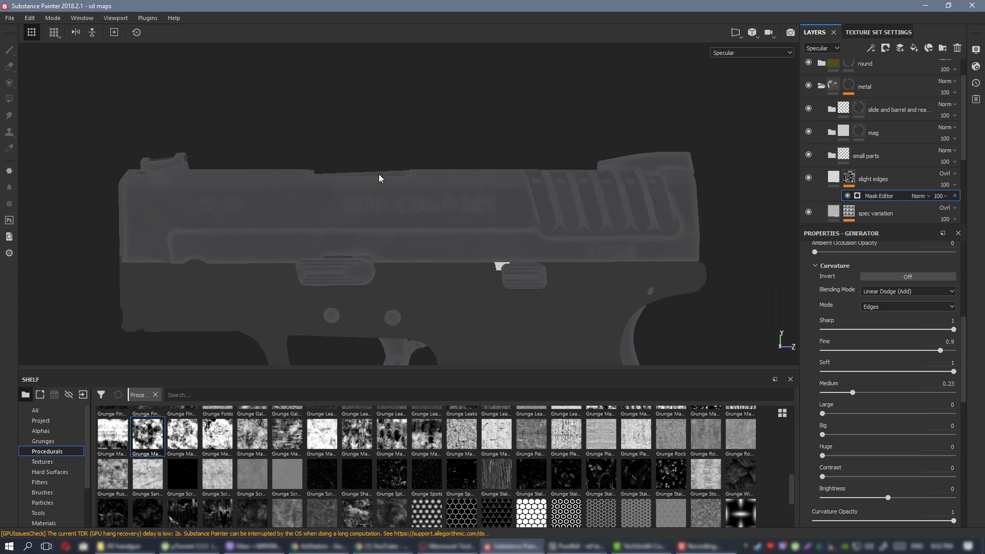
{"action": "left_click", "coordinate": [849, 177]}
{"action": "right_click", "coordinate": [850, 176]}
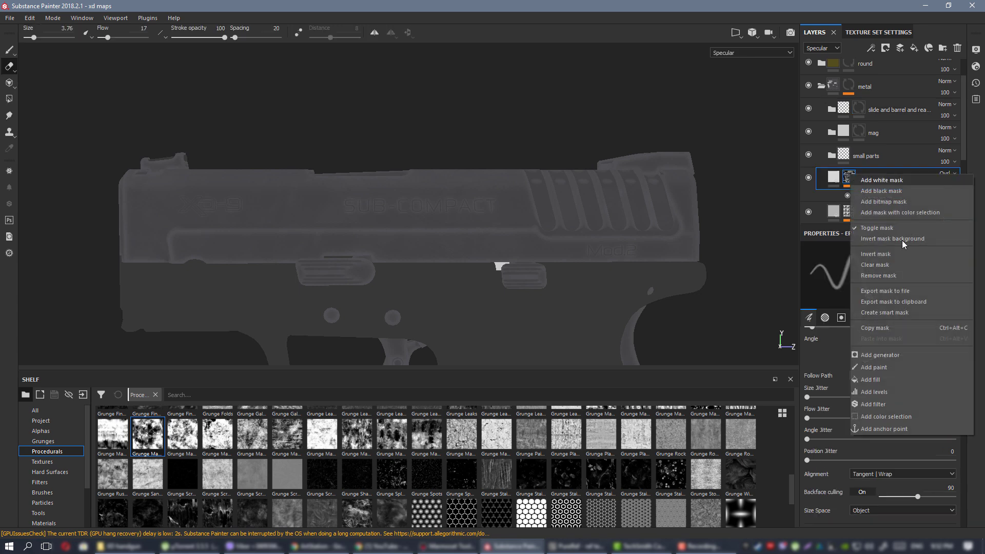
{"action": "left_click", "coordinate": [906, 370]}
{"action": "middle_click_drag", "start_coordinate": [585, 222], "coordinate": [524, 245], "text": "alt"}
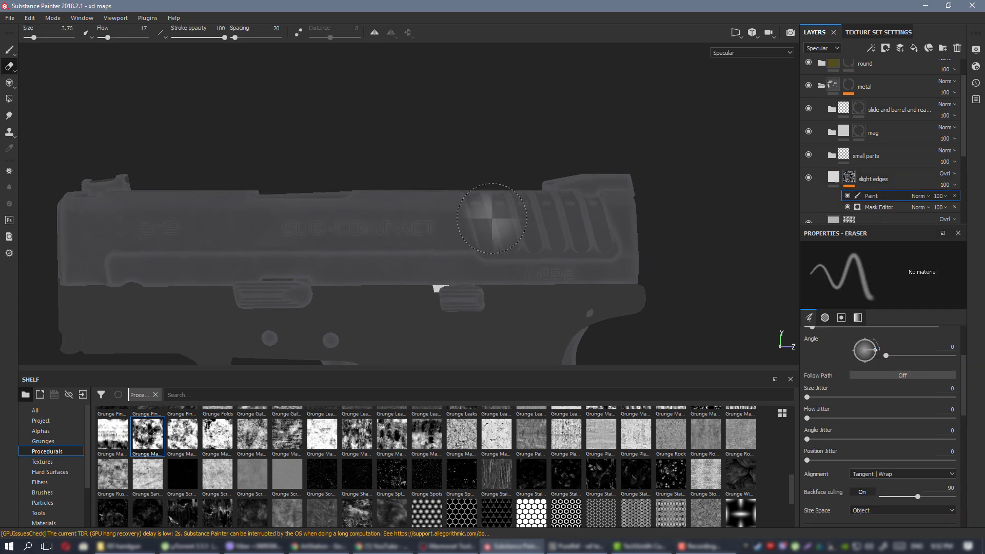
Select the Paint tool with the Cement 1 brush and set its size jitter and position jitter to 0.
{"action": "left_click", "coordinate": [10, 50]}
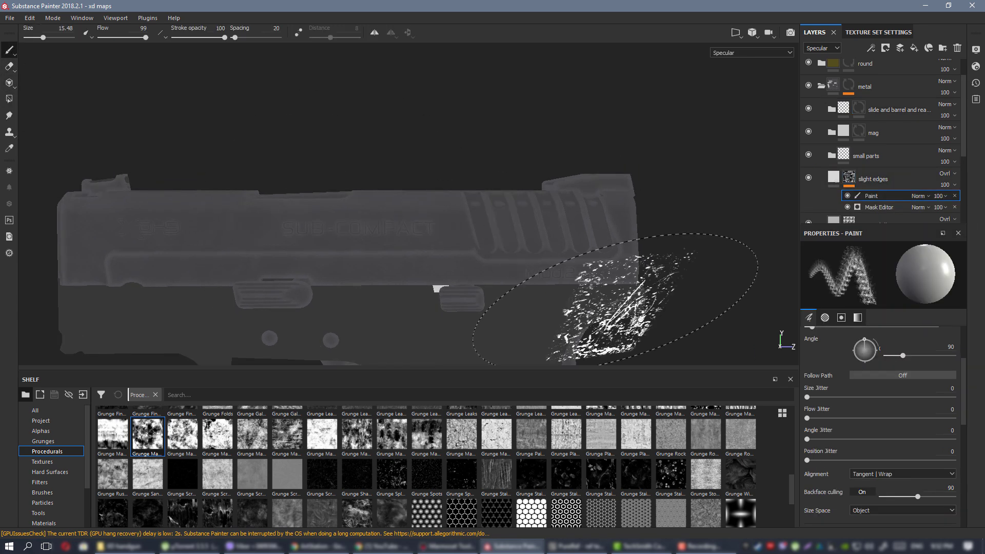
{"action": "left_click", "coordinate": [43, 493]}
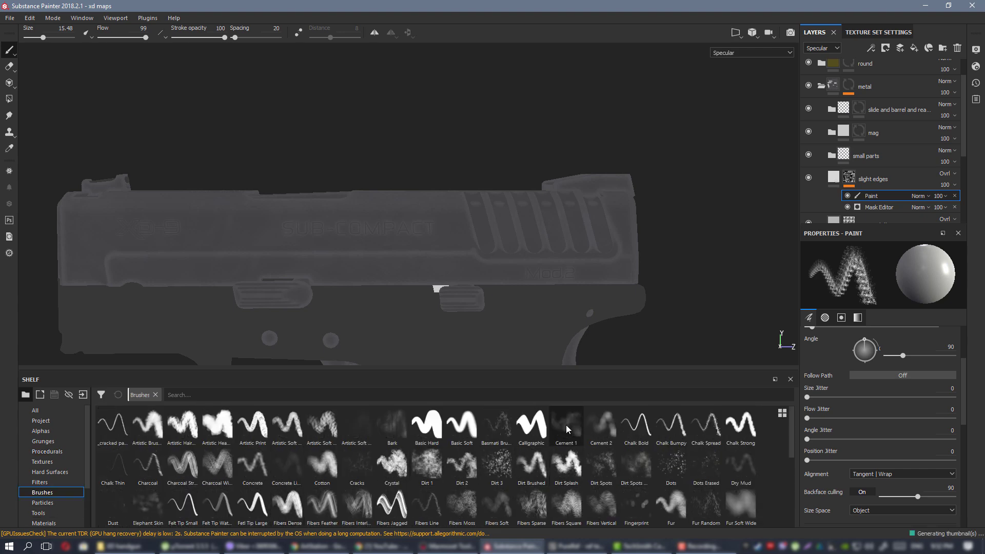
{"action": "left_click", "coordinate": [566, 428]}
{"action": "left_click_drag", "start_coordinate": [820, 454], "coordinate": [801, 455]}
{"action": "left_click_drag", "start_coordinate": [884, 396], "coordinate": [801, 394]}
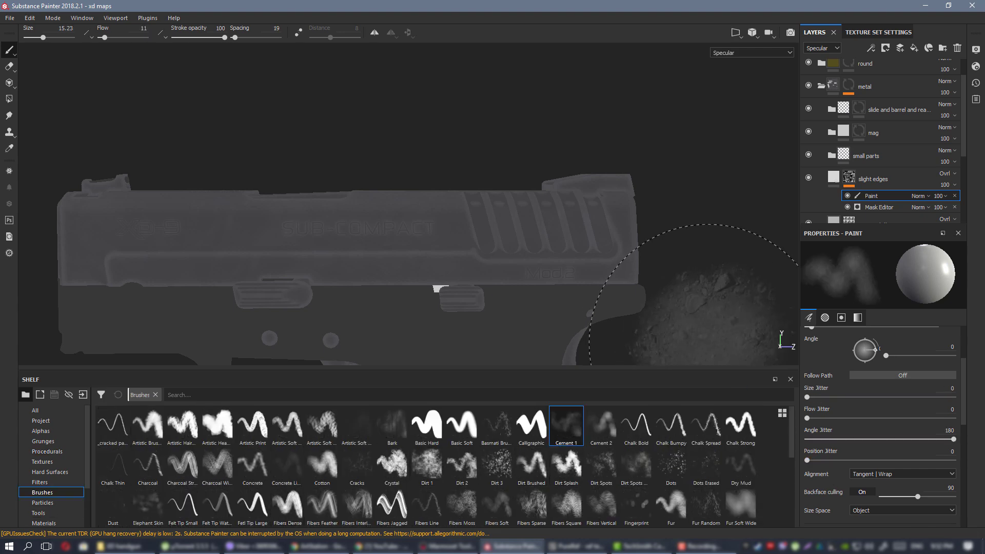
Paint out the bright spots in the slide's rear serrations on the mask in black, with brush size 0.63 and flow 100.
{"action": "right_click_drag", "start_coordinate": [492, 193], "coordinate": [428, 194], "text": "ctrl"}
{"action": "right_click_drag", "start_coordinate": [428, 193], "coordinate": [719, 221], "text": "alt"}
{"action": "left_click_drag", "start_coordinate": [718, 221], "coordinate": [703, 251], "text": "alt"}
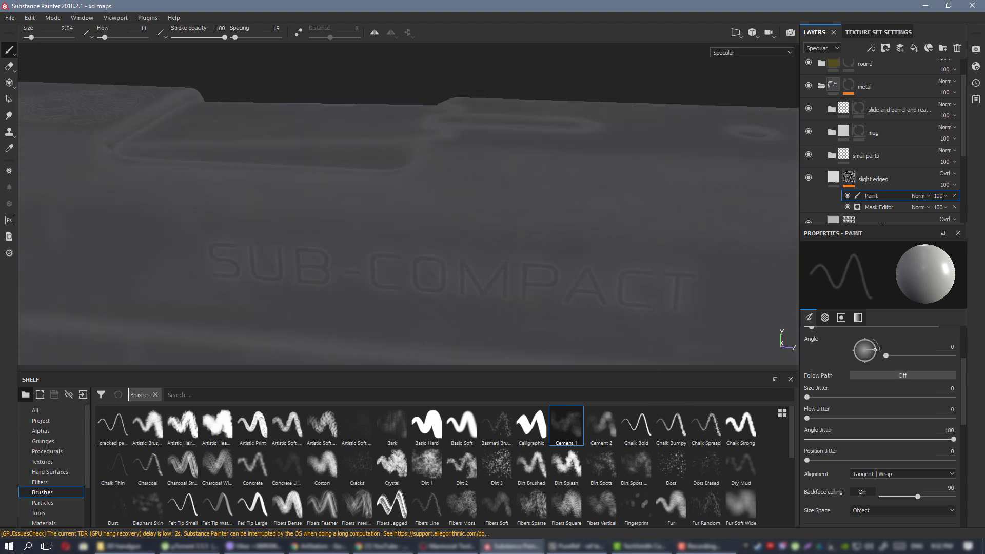
{"action": "middle_click_drag", "start_coordinate": [719, 254], "coordinate": [411, 257], "text": "alt"}
{"action": "left_click_drag", "start_coordinate": [478, 218], "coordinate": [501, 218], "text": "ctrl"}
{"action": "right_click_drag", "start_coordinate": [505, 215], "coordinate": [496, 214], "text": "ctrl"}
{"action": "key", "text": "x"}
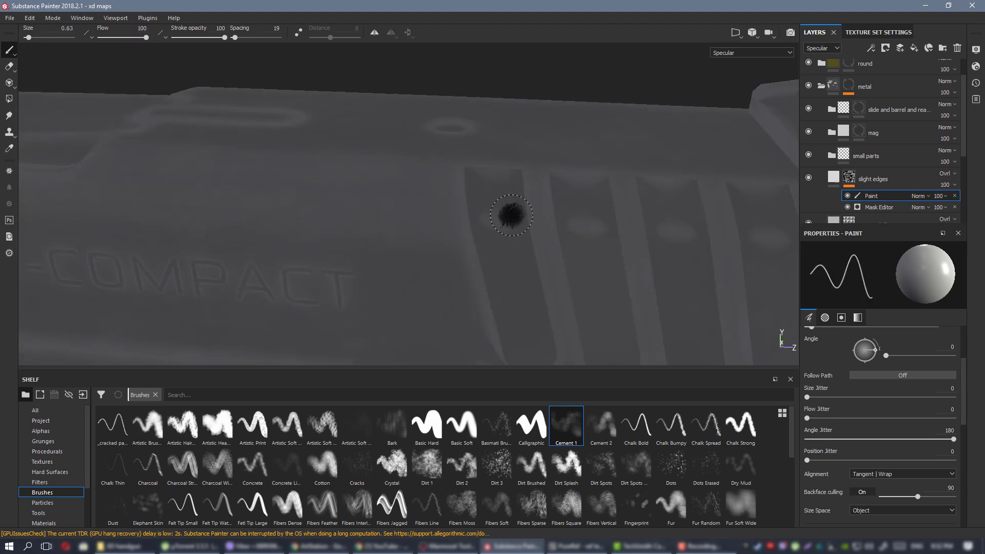
{"action": "left_click_drag", "start_coordinate": [489, 206], "coordinate": [500, 229]}
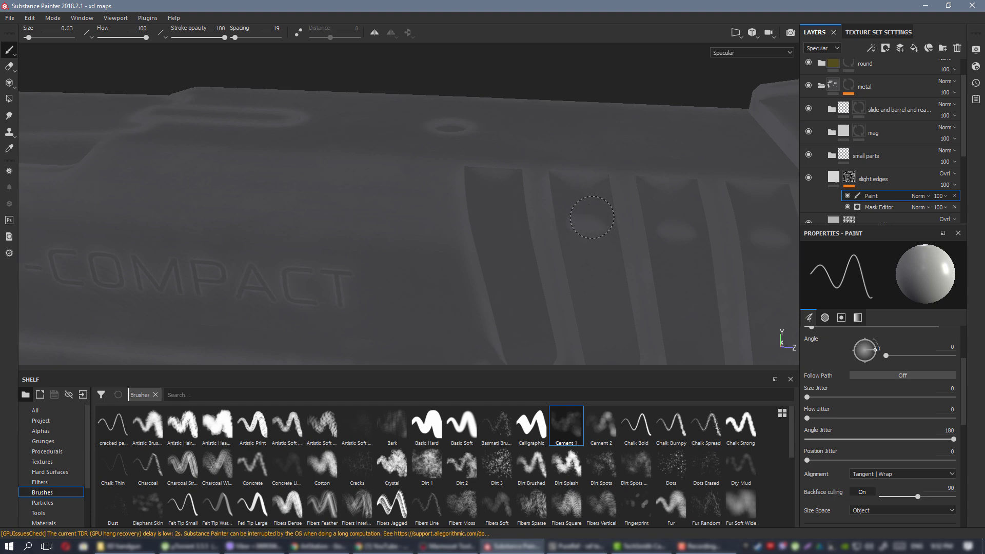
{"action": "middle_click_drag", "start_coordinate": [573, 213], "coordinate": [504, 213], "text": "alt"}
{"action": "left_click", "coordinate": [548, 215]}
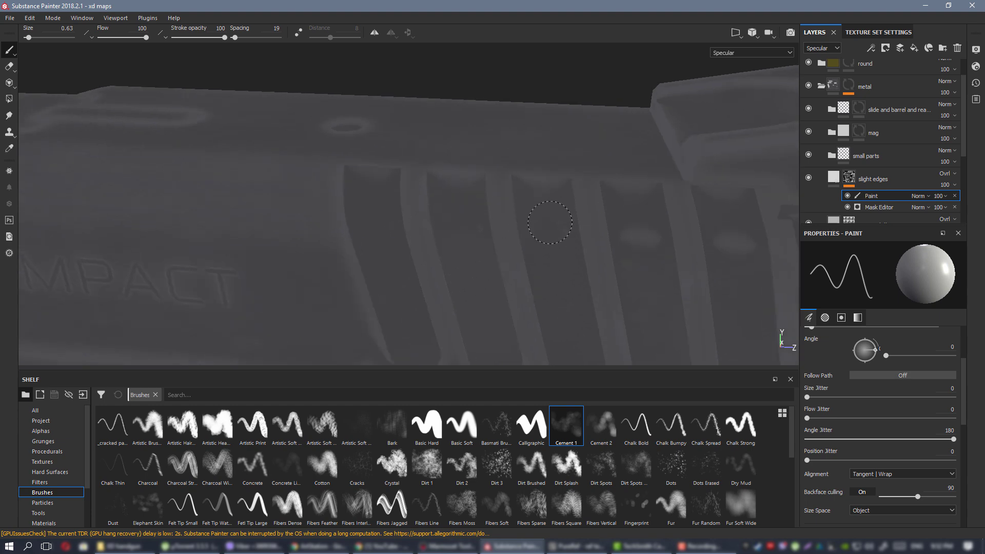
{"action": "middle_click_drag", "start_coordinate": [644, 236], "coordinate": [482, 217], "text": "alt"}
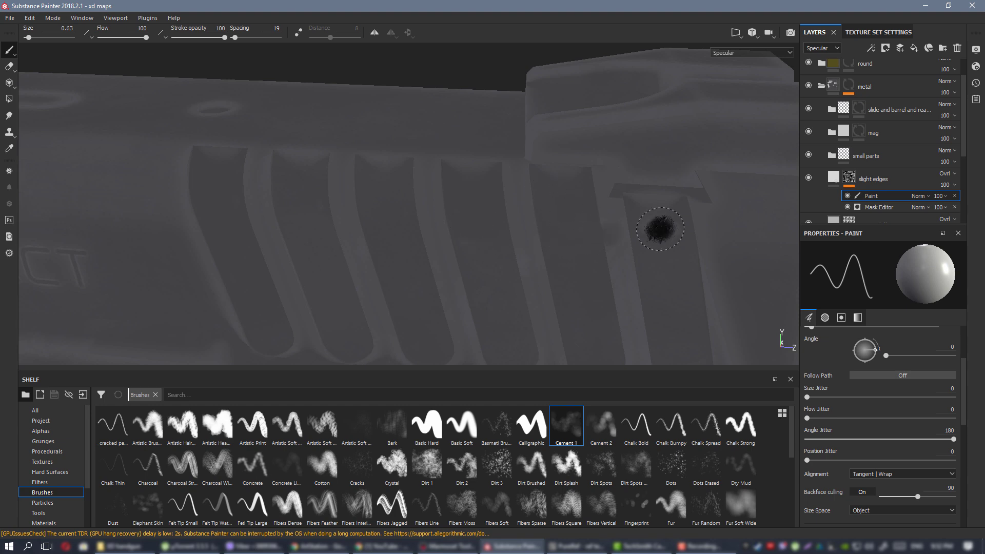
{"action": "key", "text": "ctrl"}
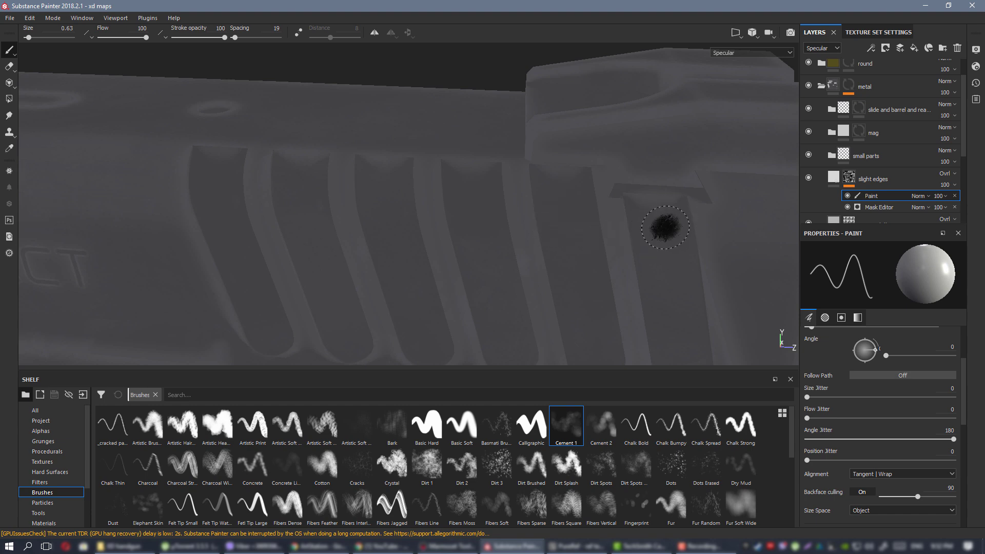
Examine the serrations, rear sight and back of the slide from both sides for remaining bright spots.
{"action": "right_click_drag", "start_coordinate": [662, 229], "coordinate": [422, 217], "text": "alt"}
{"action": "left_click_drag", "start_coordinate": [713, 218], "coordinate": [475, 218], "text": "alt"}
{"action": "middle_click_drag", "start_coordinate": [476, 218], "coordinate": [652, 272], "text": "alt"}
{"action": "right_click_drag", "start_coordinate": [651, 272], "coordinate": [716, 352], "text": "alt"}
{"action": "left_click_drag", "start_coordinate": [717, 352], "coordinate": [549, 260], "text": "alt"}
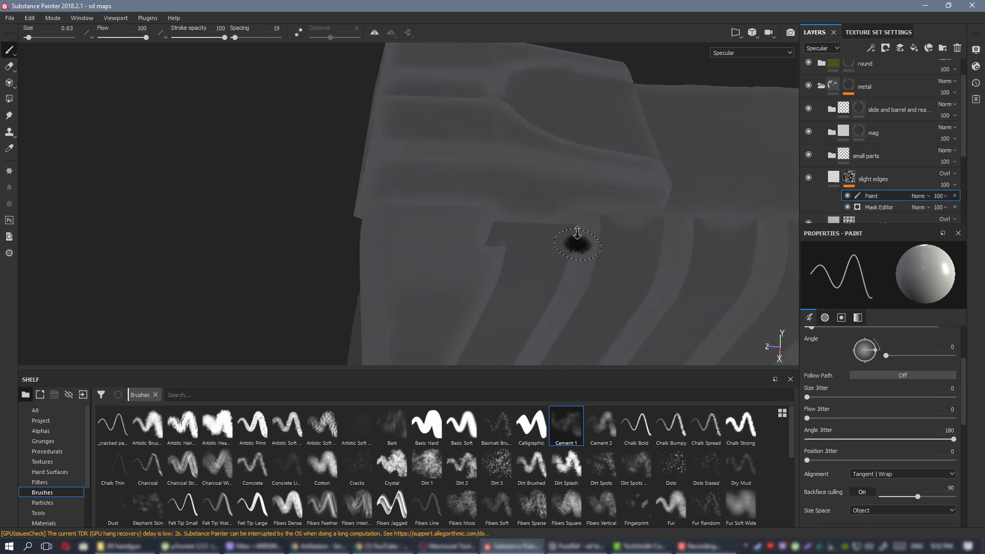
{"action": "left_click_drag", "start_coordinate": [578, 234], "coordinate": [462, 208], "text": "alt"}
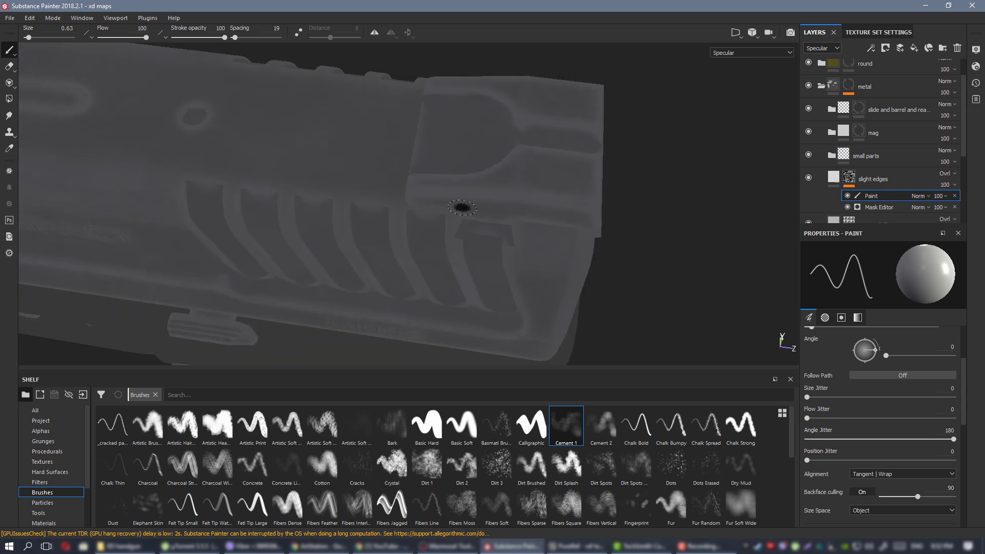
{"action": "scroll", "coordinate": [462, 208], "scroll_direction": "up", "scroll_amount": 2}
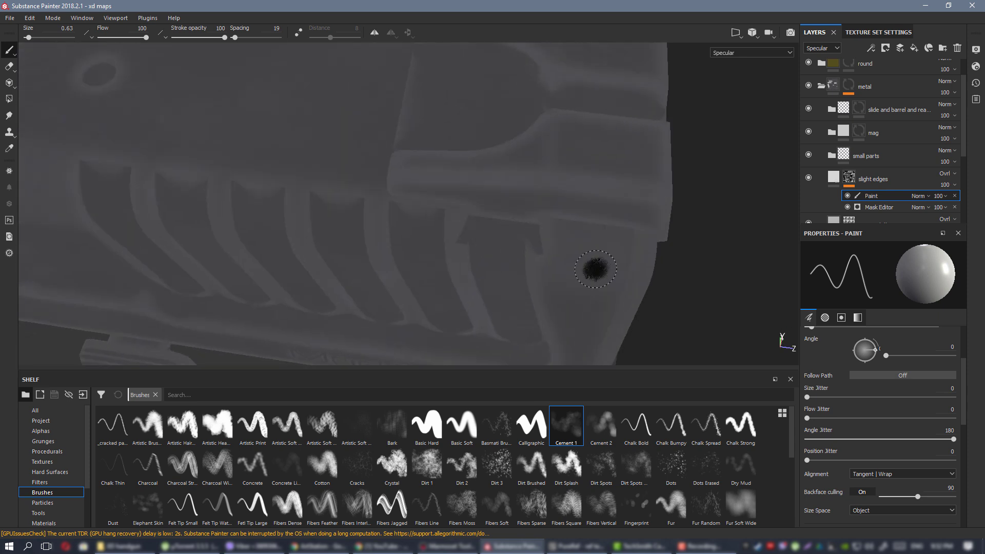
{"action": "right_click_drag", "start_coordinate": [596, 270], "coordinate": [281, 154], "text": "alt"}
{"action": "middle_click_drag", "start_coordinate": [282, 154], "coordinate": [650, 195], "text": "alt"}
{"action": "left_click_drag", "start_coordinate": [651, 196], "coordinate": [567, 235], "text": "alt"}
{"action": "right_click_drag", "start_coordinate": [567, 235], "coordinate": [172, 173], "text": "alt"}
{"action": "middle_click_drag", "start_coordinate": [533, 210], "coordinate": [433, 99], "text": "alt"}
{"action": "left_click_drag", "start_coordinate": [433, 99], "coordinate": [354, 123], "text": "alt"}
{"action": "right_click_drag", "start_coordinate": [354, 123], "coordinate": [409, 132], "text": "alt"}
{"action": "middle_click_drag", "start_coordinate": [409, 132], "coordinate": [525, 146], "text": "alt"}
Set the specular colour of the slight edges fill to a grey value of 0.649.
{"action": "left_click", "coordinate": [833, 181]}
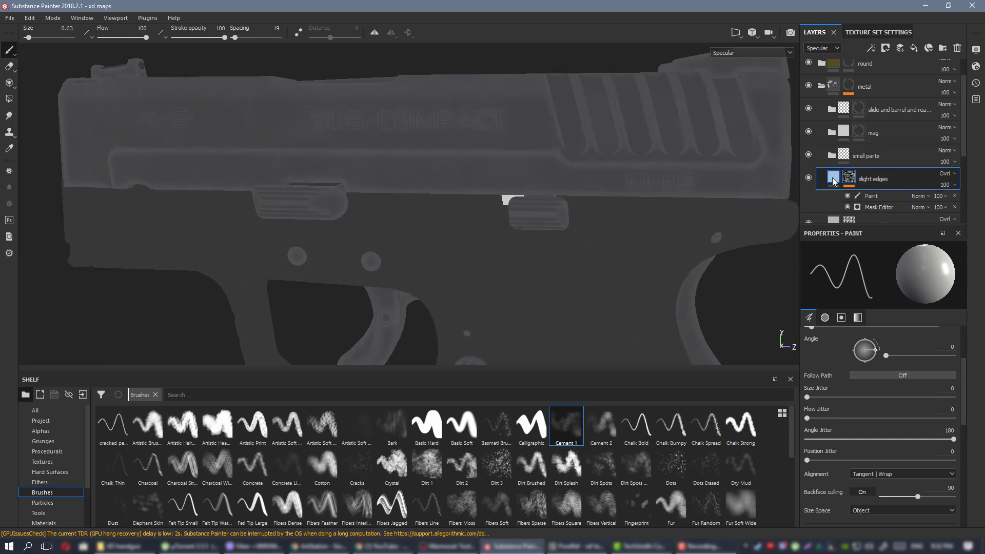
{"action": "left_click", "coordinate": [885, 449]}
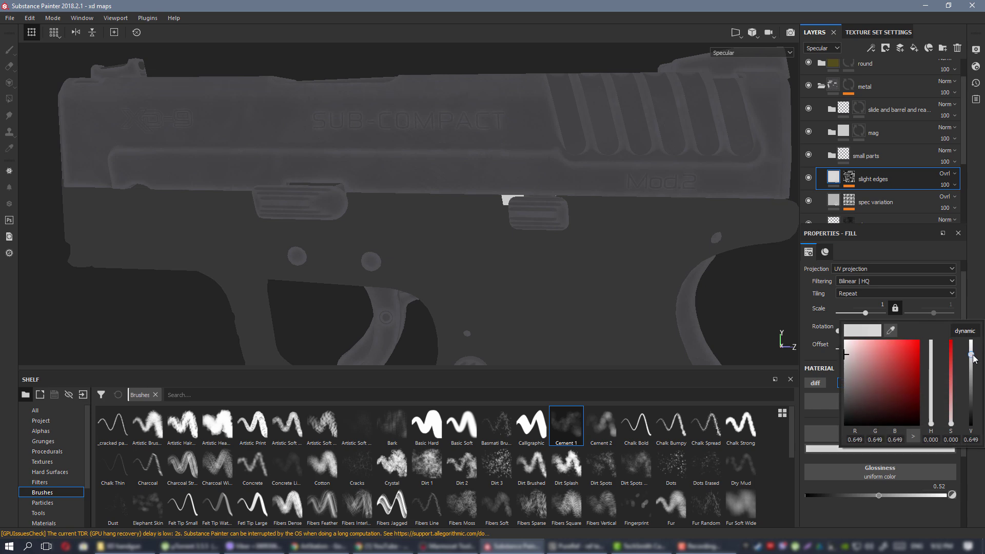
{"action": "right_click_drag", "start_coordinate": [329, 154], "coordinate": [218, 132], "text": "alt"}
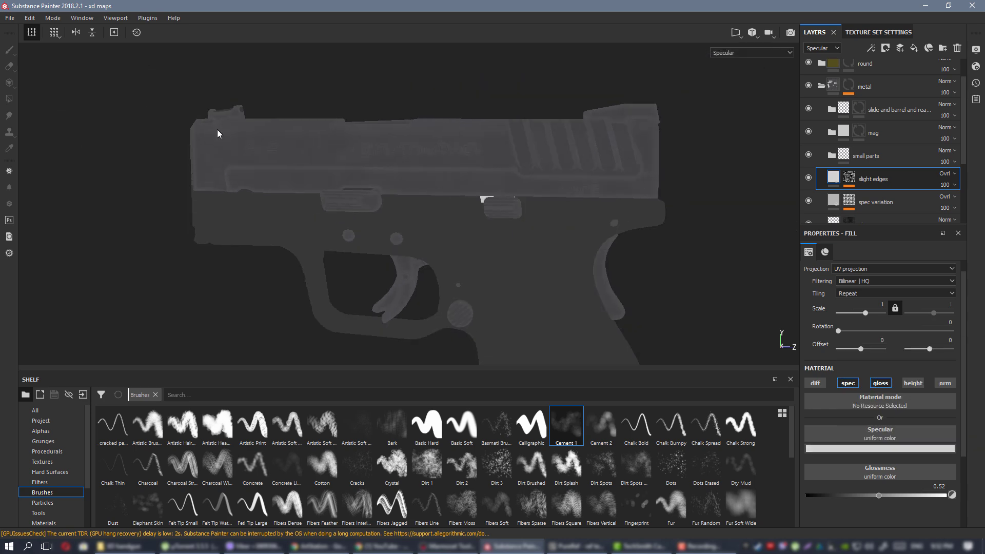
{"action": "middle_click_drag", "start_coordinate": [218, 131], "coordinate": [290, 142], "text": "alt"}
Inspect the pistol's metal edges in the full material view from several angles.
{"action": "left_click_drag", "start_coordinate": [477, 203], "coordinate": [580, 215], "text": "alt"}
{"action": "key", "text": "m"}
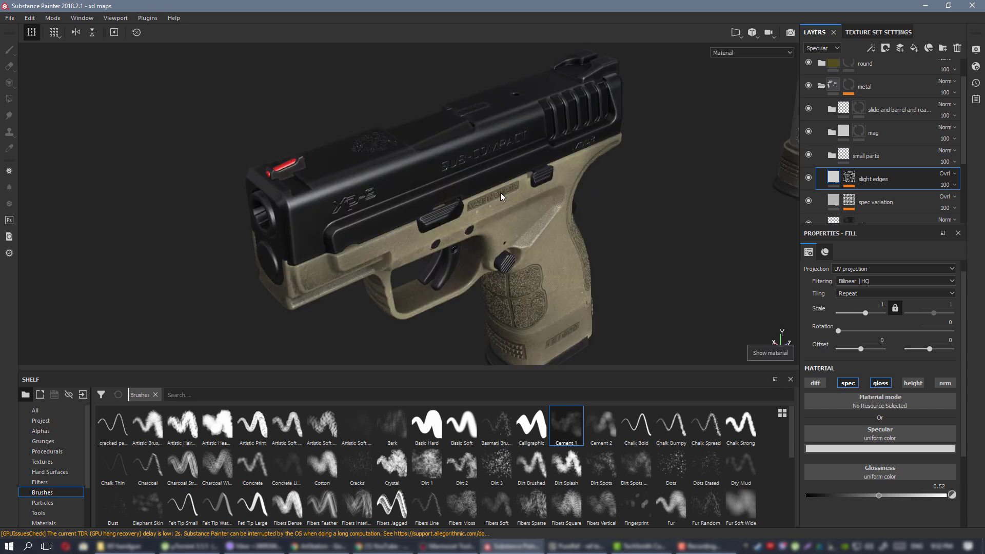
{"action": "left_click_drag", "start_coordinate": [516, 188], "coordinate": [478, 189], "text": "alt"}
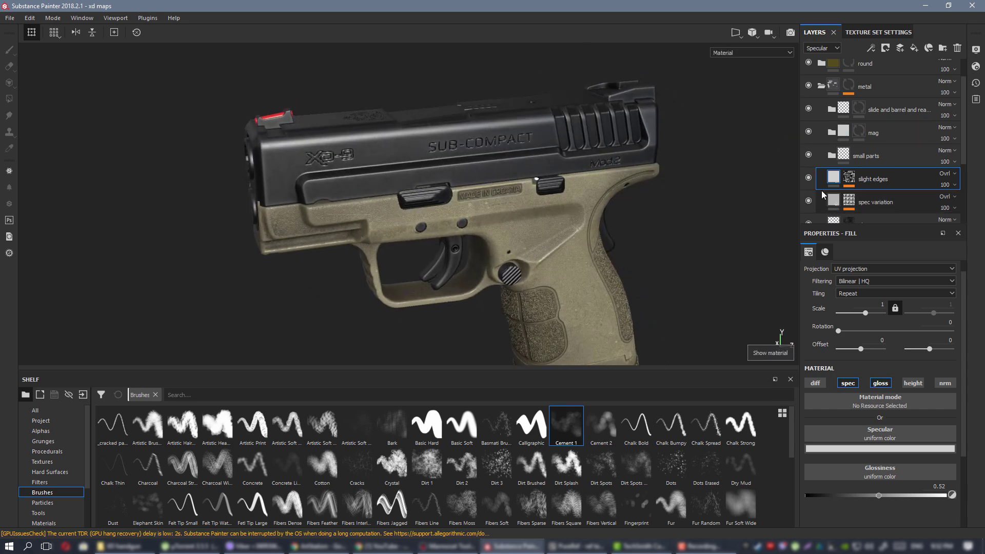
Compare the pistol's metal with the slight edges fill hidden and shown, looking closely at the front of the slide.
{"action": "left_click", "coordinate": [809, 178]}
{"action": "left_click", "coordinate": [809, 178]}
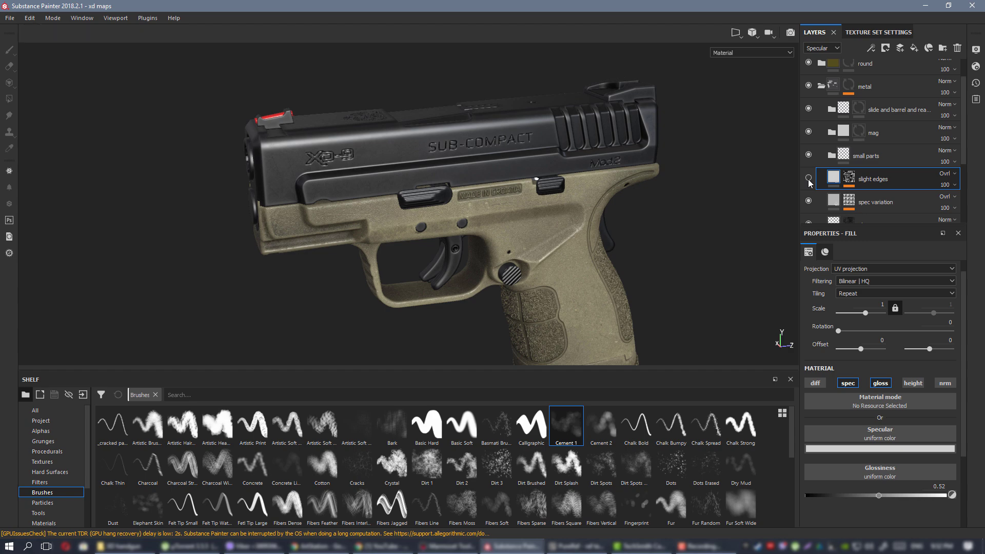
{"action": "left_click", "coordinate": [809, 180]}
{"action": "right_click_drag", "start_coordinate": [304, 156], "coordinate": [385, 206], "text": "alt"}
{"action": "left_click_drag", "start_coordinate": [385, 205], "coordinate": [469, 228], "text": "alt"}
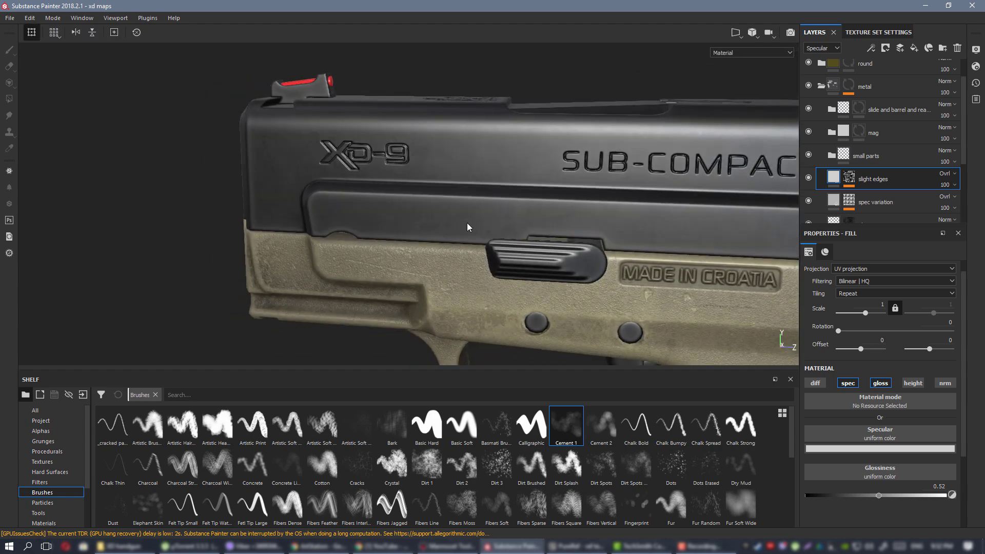
{"action": "right_click_drag", "start_coordinate": [468, 226], "coordinate": [519, 210], "text": "alt"}
{"action": "left_click_drag", "start_coordinate": [519, 210], "coordinate": [580, 195], "text": "alt"}
Set the glossiness of the slight edges fill to 0.5709, judging it in the glossiness channel and the full material view.
{"action": "key", "text": "c"}
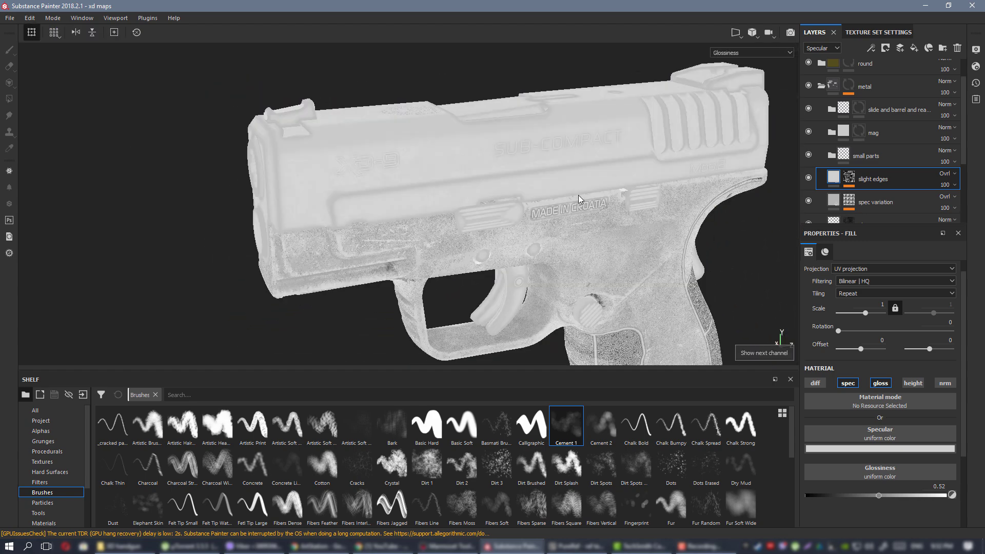
{"action": "left_click_drag", "start_coordinate": [878, 495], "coordinate": [886, 496]}
{"action": "left_click_drag", "start_coordinate": [559, 198], "coordinate": [452, 190], "text": "alt"}
{"action": "key", "text": "m"}
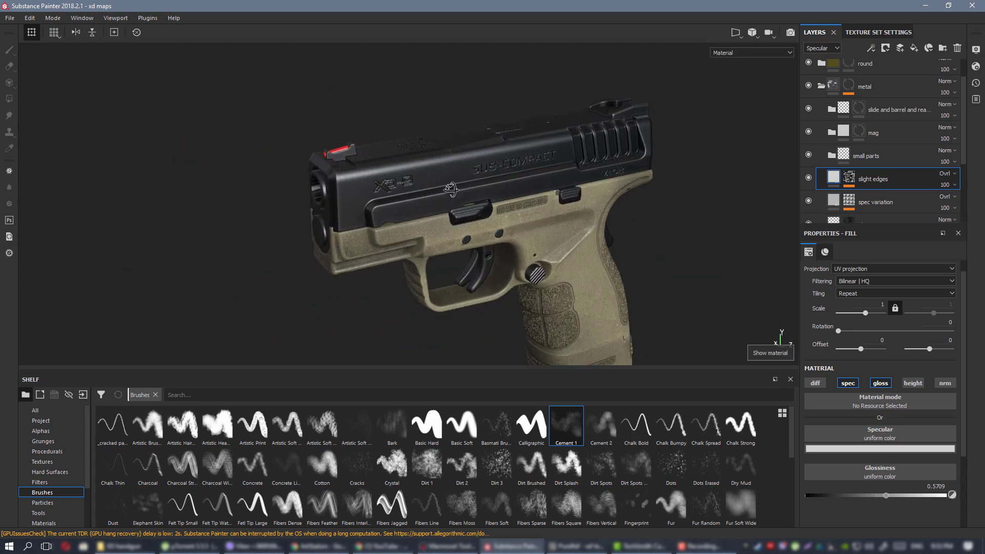
Examine the slide's edges, lettering and serrations in the full material view, near and far, to judge the slight edges effect.
{"action": "left_click", "coordinate": [809, 178]}
{"action": "left_click_drag", "start_coordinate": [570, 195], "coordinate": [531, 200], "text": "alt"}
{"action": "right_click_drag", "start_coordinate": [536, 205], "coordinate": [611, 296], "text": "alt"}
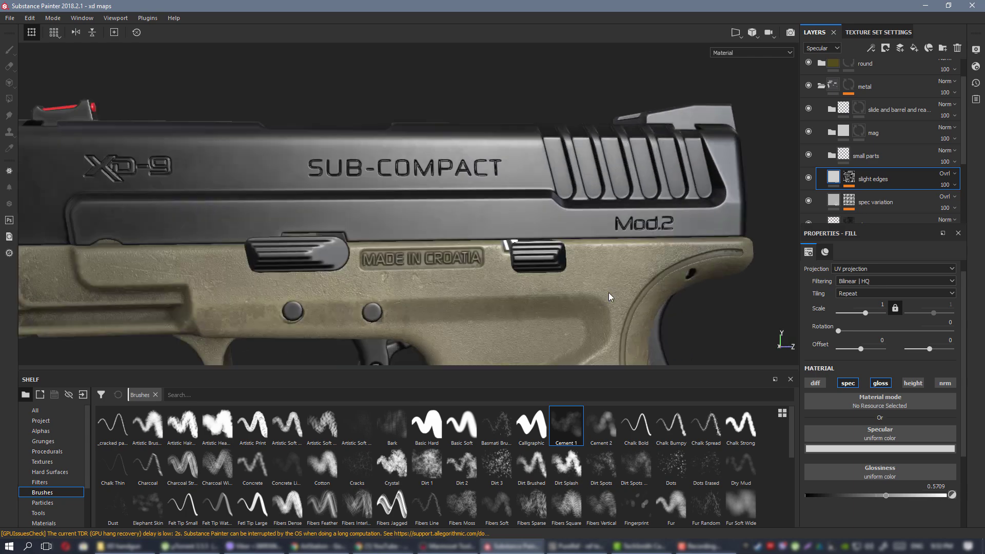
{"action": "left_click_drag", "start_coordinate": [611, 296], "coordinate": [524, 228], "text": "alt"}
{"action": "right_click_drag", "start_coordinate": [524, 229], "coordinate": [492, 208], "text": "alt"}
{"action": "left_click_drag", "start_coordinate": [492, 208], "coordinate": [549, 218], "text": "alt"}
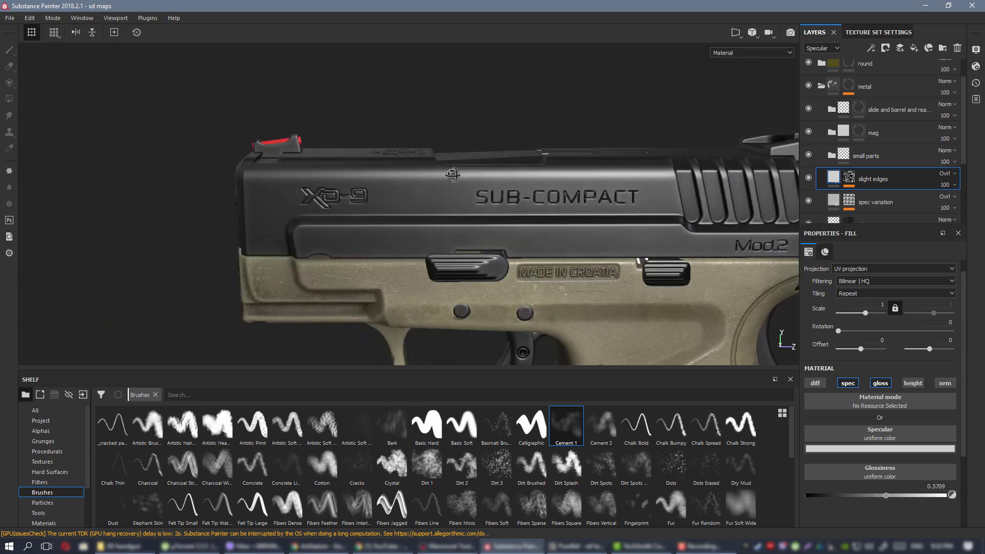
{"action": "right_click_drag", "start_coordinate": [549, 218], "coordinate": [521, 204], "text": "alt"}
{"action": "middle_click_drag", "start_coordinate": [520, 204], "coordinate": [492, 195], "text": "alt"}
{"action": "right_click_drag", "start_coordinate": [572, 231], "coordinate": [513, 215], "text": "alt"}
{"action": "middle_click_drag", "start_coordinate": [531, 245], "coordinate": [436, 185], "text": "alt"}
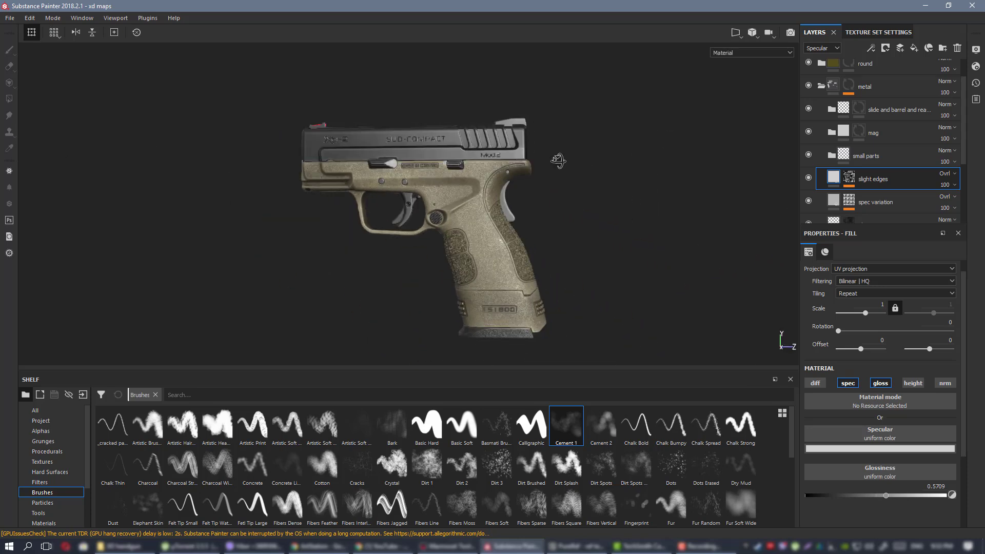
{"action": "left_click_drag", "start_coordinate": [558, 161], "coordinate": [595, 185], "text": "alt"}
{"action": "right_click_drag", "start_coordinate": [595, 186], "coordinate": [702, 380], "text": "alt"}
{"action": "middle_click_drag", "start_coordinate": [383, 163], "coordinate": [513, 160], "text": "alt"}
{"action": "right_click_drag", "start_coordinate": [513, 160], "coordinate": [569, 205], "text": "alt"}
{"action": "left_click_drag", "start_coordinate": [569, 206], "coordinate": [595, 208], "text": "alt"}
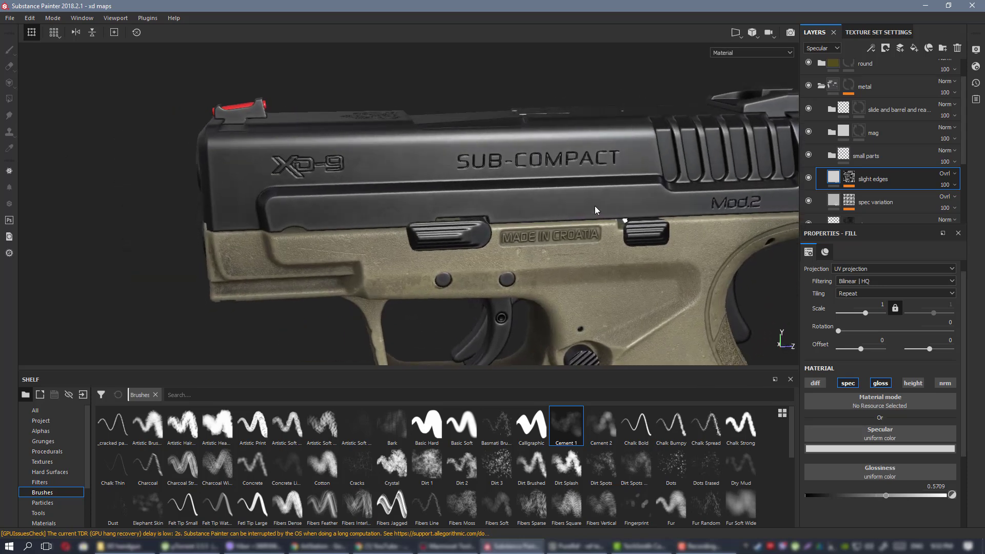
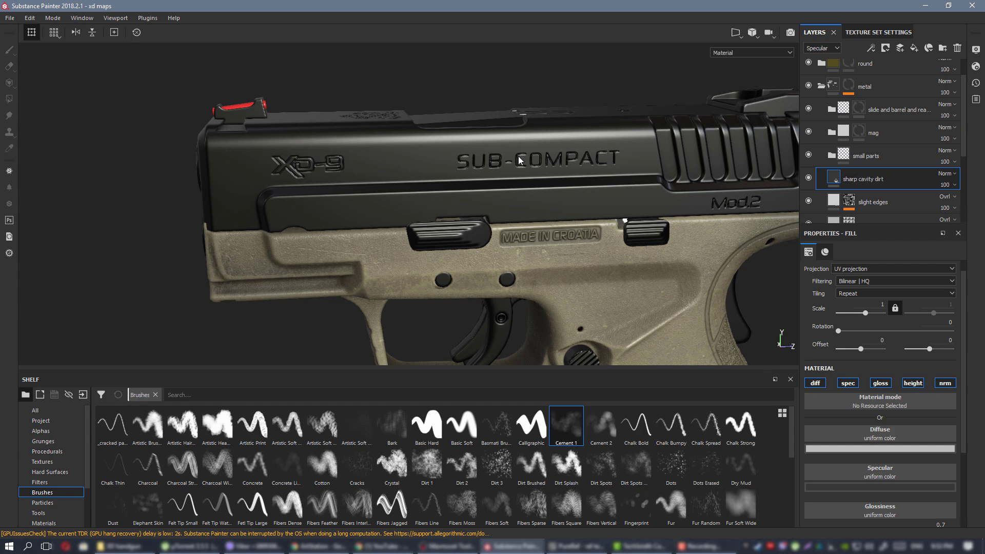
Set the diffuse colour of the sharp cavity dirt fill to a very dark brown (RGB 0.017, 0.014, 0.009).
{"action": "scroll", "coordinate": [519, 160], "scroll_direction": "up", "scroll_amount": 5}
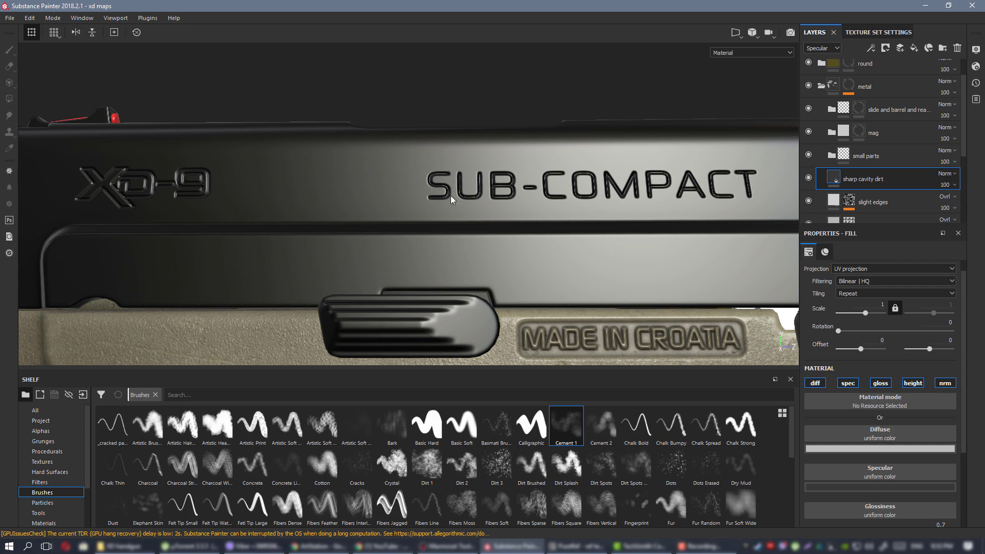
{"action": "scroll", "coordinate": [490, 236], "scroll_direction": "down", "scroll_amount": 6}
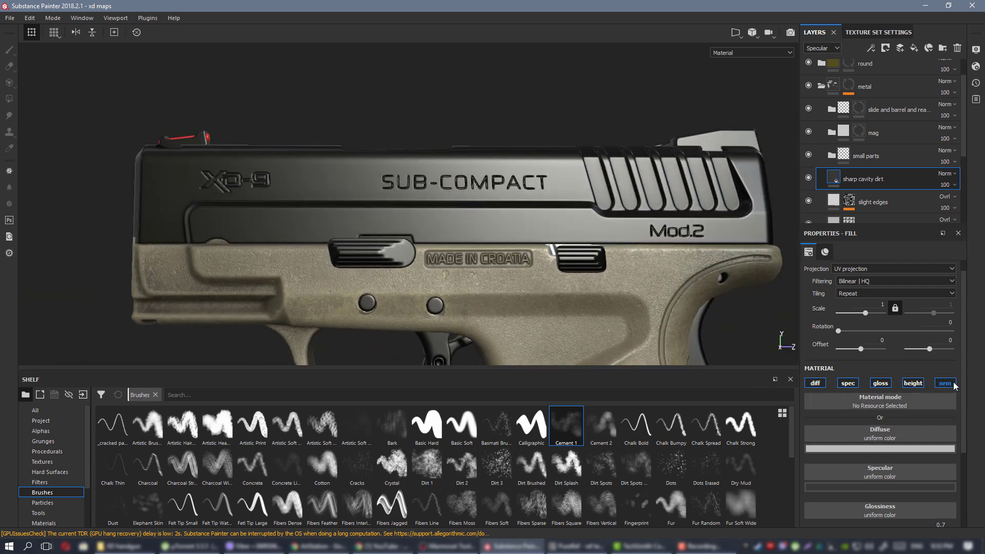
{"action": "left_click", "coordinate": [885, 448]}
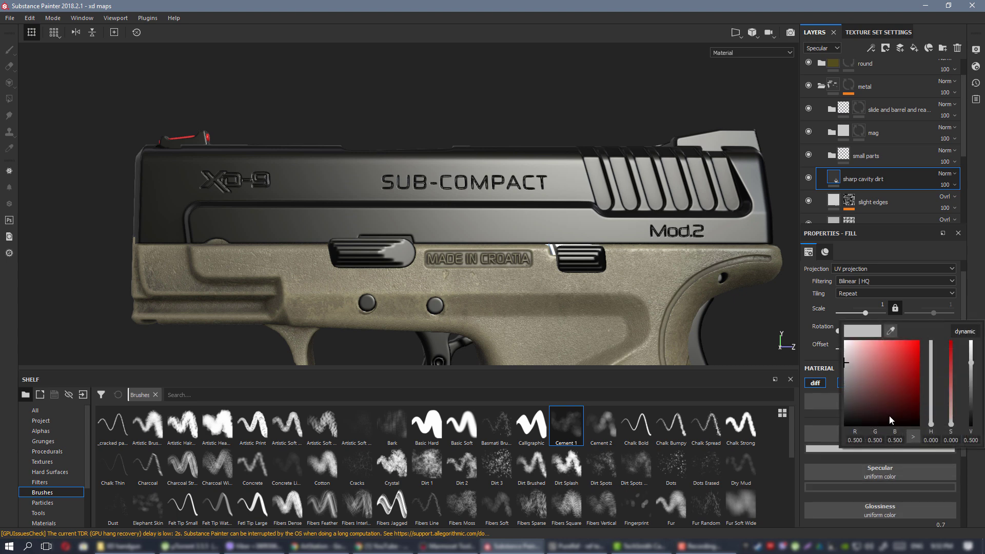
{"action": "left_click_drag", "start_coordinate": [874, 406], "coordinate": [866, 408]}
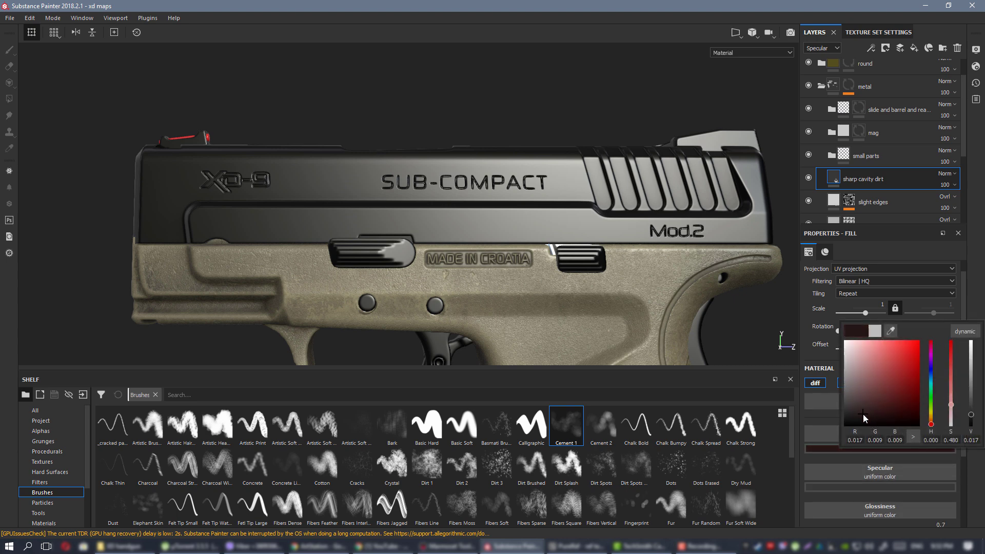
{"action": "left_click", "coordinate": [931, 418]}
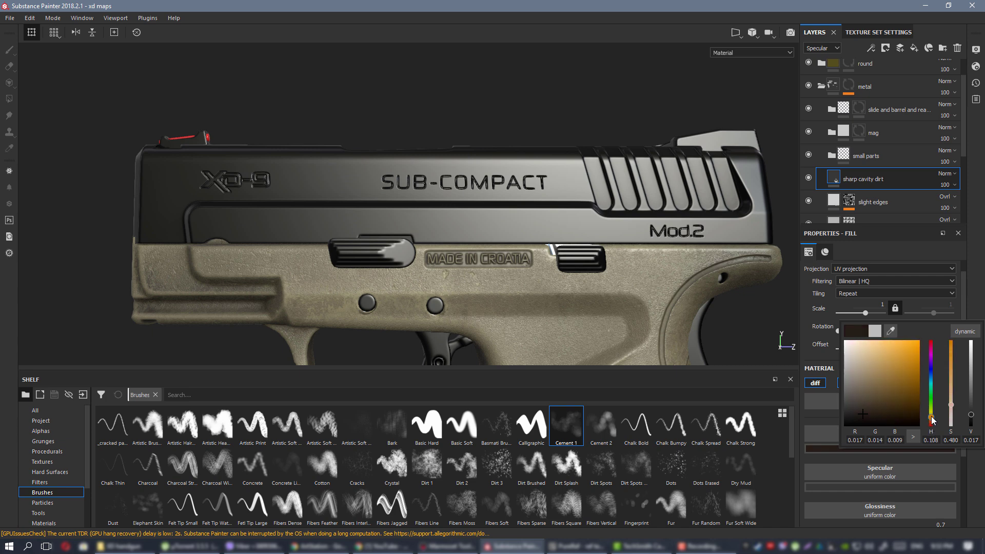
Limit the sharp cavity dirt fill to the diffuse and glossiness channels, with glossiness at 0.1127.
{"action": "left_click", "coordinate": [862, 488]}
{"action": "left_click", "coordinate": [842, 384]}
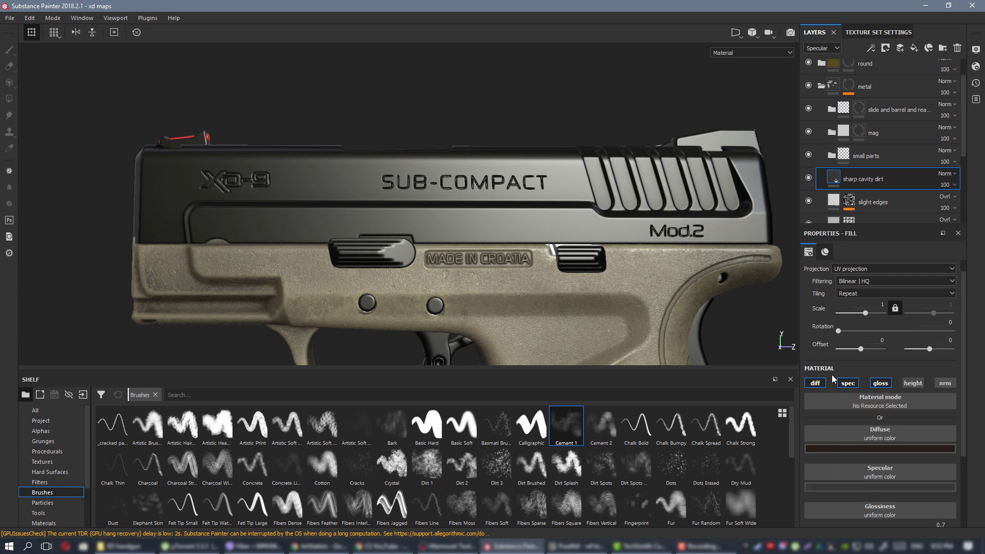
{"action": "left_click_drag", "start_coordinate": [839, 495], "coordinate": [829, 496]}
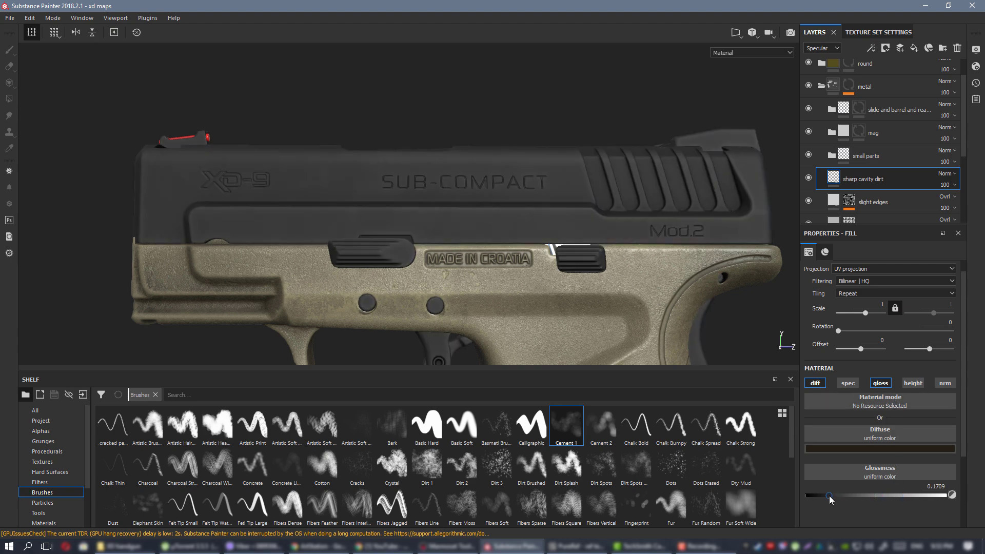
Add a black mask to the sharp cavity dirt fill.
{"action": "left_click_drag", "start_coordinate": [471, 235], "coordinate": [513, 213], "text": "alt"}
{"action": "right_click", "coordinate": [846, 178]}
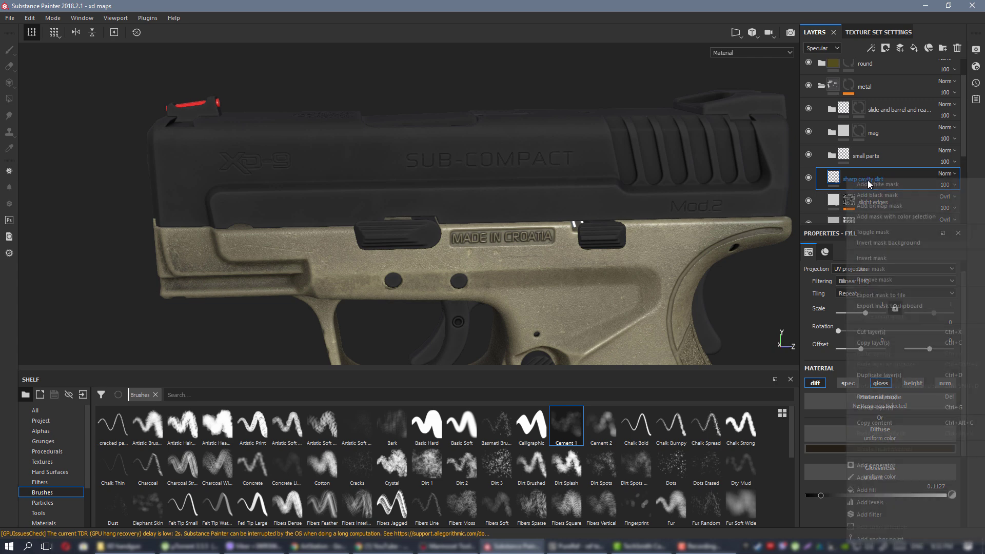
{"action": "left_click", "coordinate": [891, 196]}
Try a Dirt generator on the sharp cavity dirt mask and judge it on the slide in the material and glossiness views.
{"action": "right_click", "coordinate": [849, 178]}
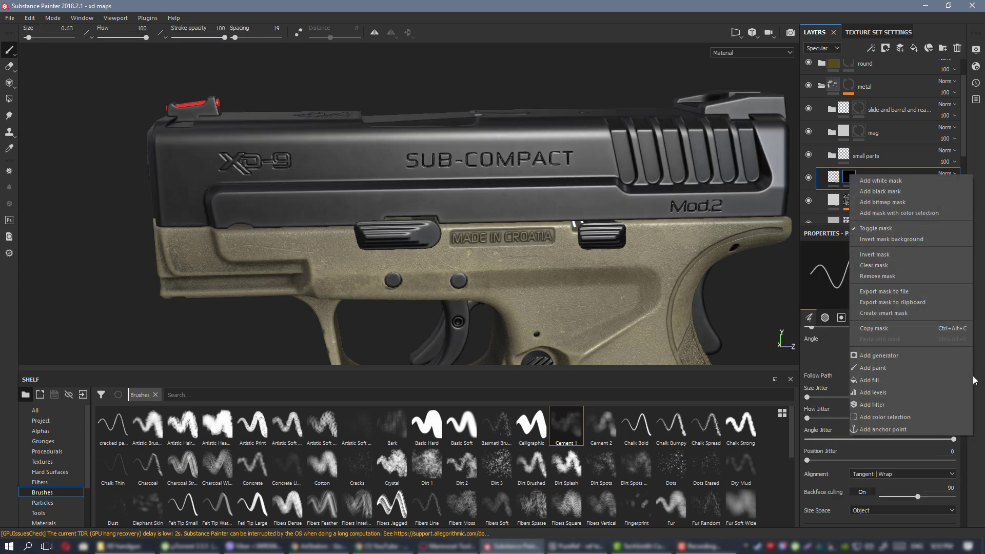
{"action": "left_click", "coordinate": [929, 358]}
{"action": "left_click", "coordinate": [911, 270]}
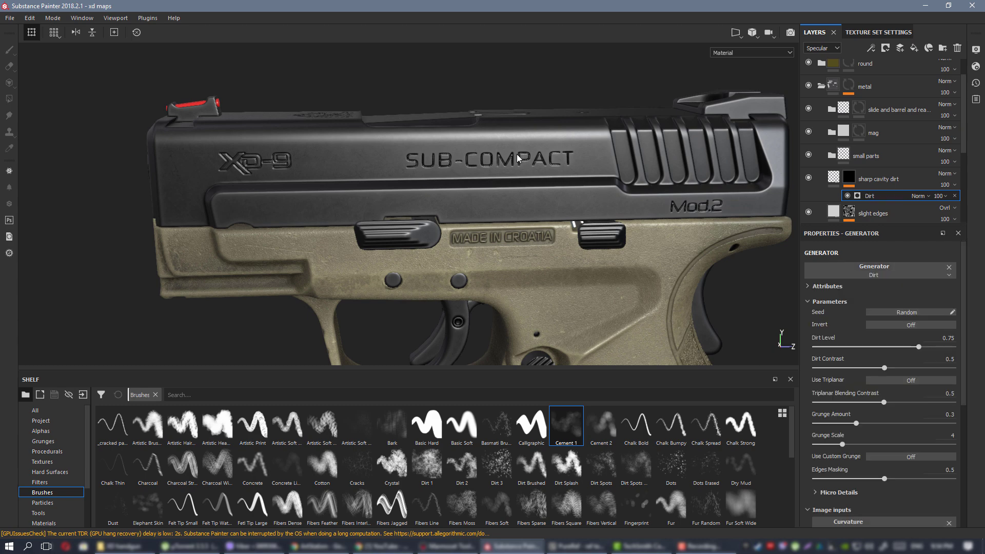
{"action": "scroll", "coordinate": [509, 146], "scroll_direction": "up", "scroll_amount": 2}
{"action": "right_click_drag", "start_coordinate": [582, 187], "coordinate": [461, 138], "text": "alt"}
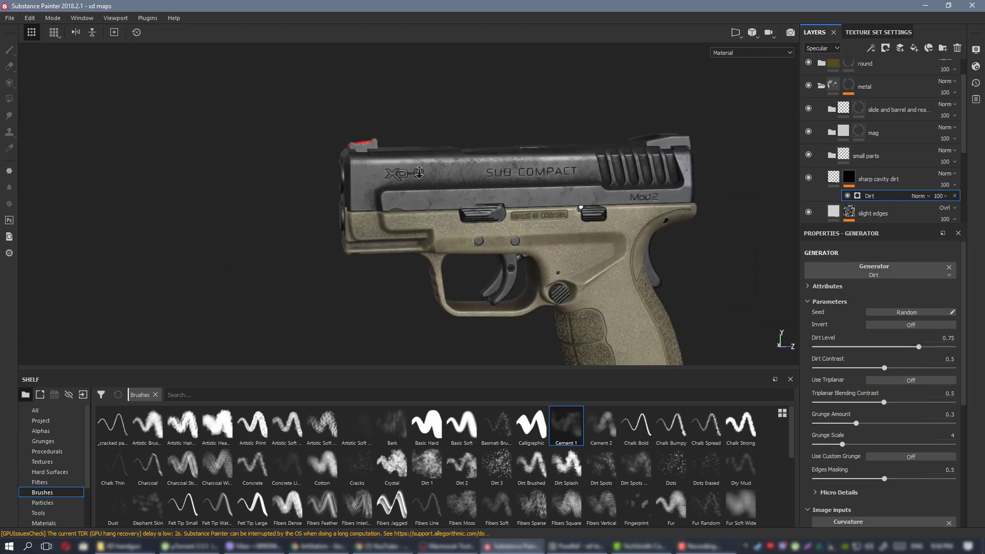
{"action": "left_click_drag", "start_coordinate": [461, 139], "coordinate": [518, 167], "text": "alt"}
{"action": "right_click_drag", "start_coordinate": [519, 167], "coordinate": [773, 365], "text": "alt"}
{"action": "key", "text": "c"}
{"action": "left_click_drag", "start_coordinate": [580, 212], "coordinate": [771, 285], "text": "alt"}
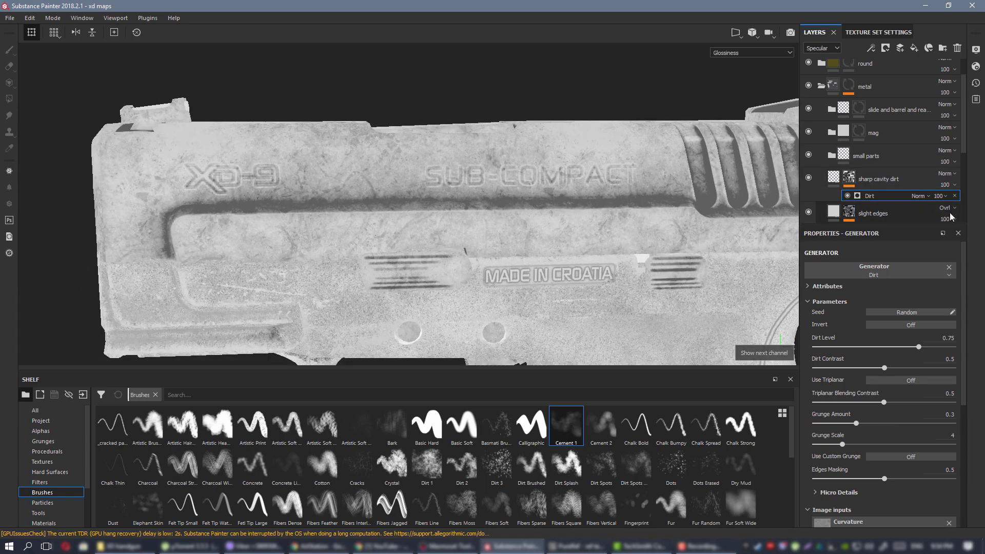
Replace the Dirt generator on the sharp cavity dirt mask with a Mask Editor generator.
{"action": "right_click", "coordinate": [852, 175]}
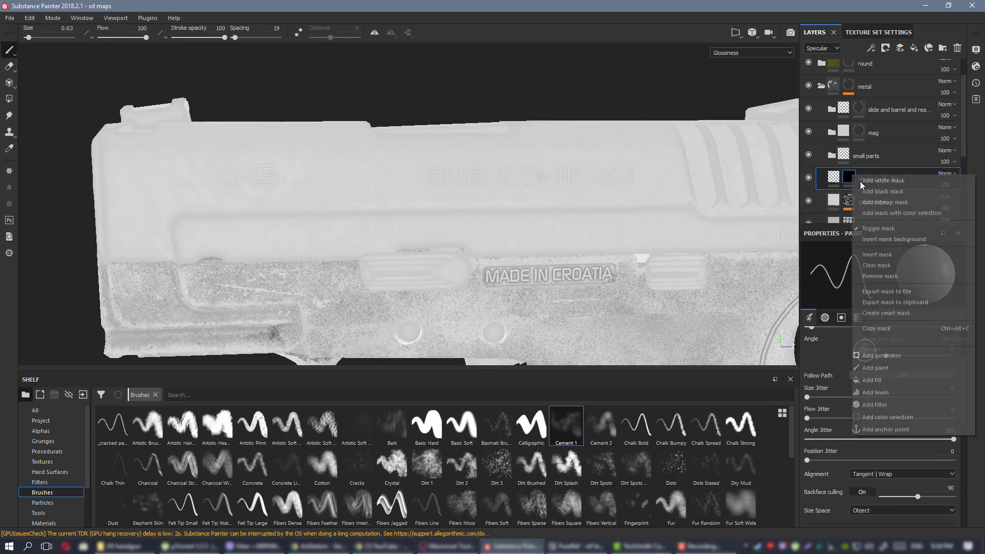
{"action": "left_click", "coordinate": [902, 356]}
{"action": "left_click", "coordinate": [902, 267]}
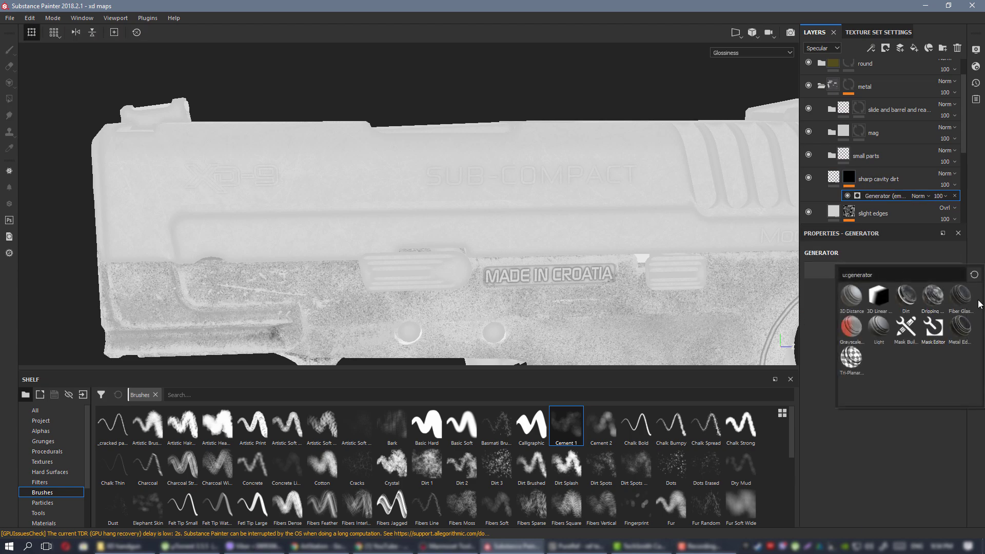
{"action": "left_click", "coordinate": [947, 330]}
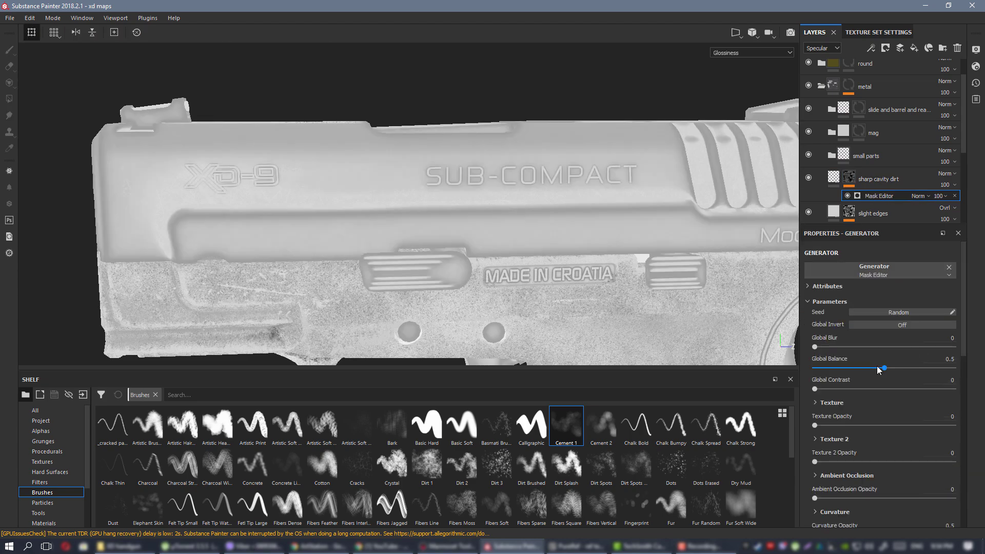
Switch the curvature mode of the Mask Editor generator to Cavities.
{"action": "scroll", "coordinate": [880, 380], "scroll_direction": "down", "scroll_amount": 2}
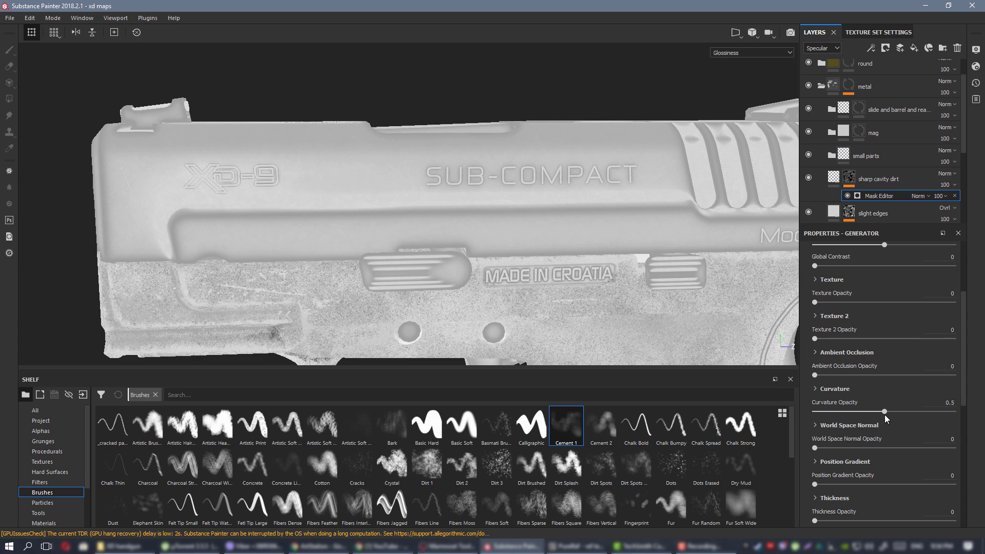
{"action": "left_click", "coordinate": [832, 389]}
{"action": "scroll", "coordinate": [879, 383], "scroll_direction": "down", "scroll_amount": 1}
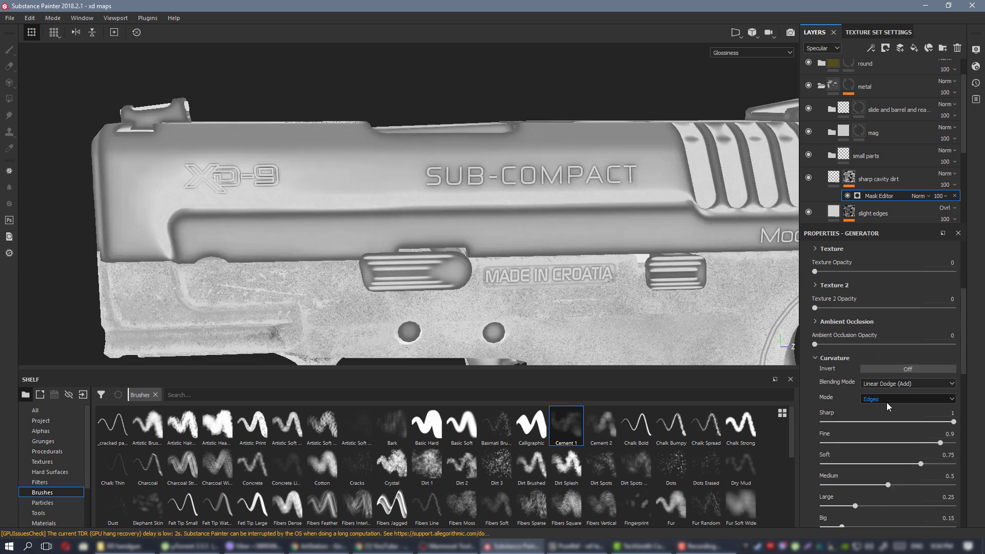
{"action": "left_click", "coordinate": [885, 399]}
{"action": "left_click", "coordinate": [883, 412]}
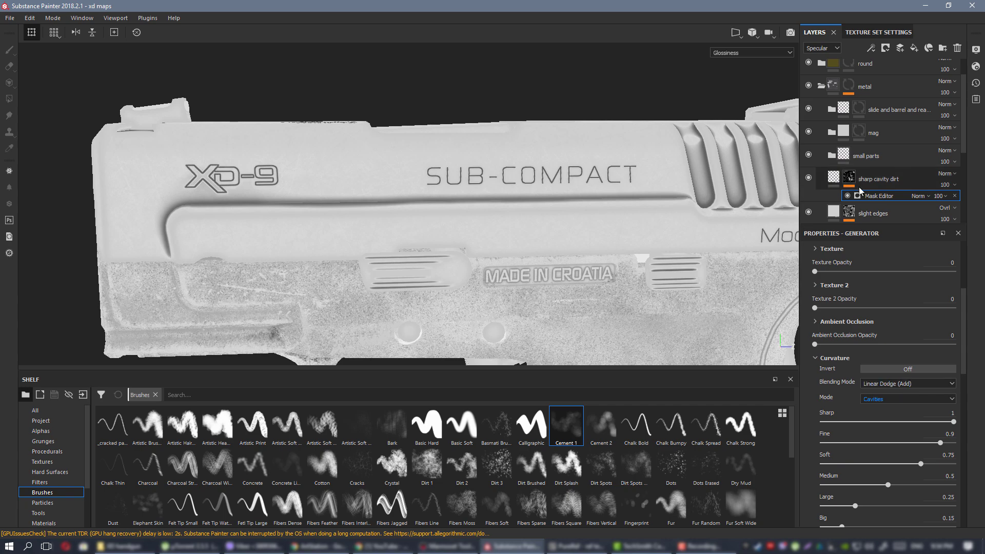
Set the generator's Fine, Soft, Medium, Large, Big and Huge curvature levels to 0, leaving only Sharp at 1.
{"action": "scroll", "coordinate": [582, 198], "scroll_direction": "down", "scroll_amount": 1}
{"action": "middle_click_drag", "start_coordinate": [582, 199], "coordinate": [543, 198], "text": "alt"}
{"action": "scroll", "coordinate": [846, 485], "scroll_direction": "down", "scroll_amount": 1}
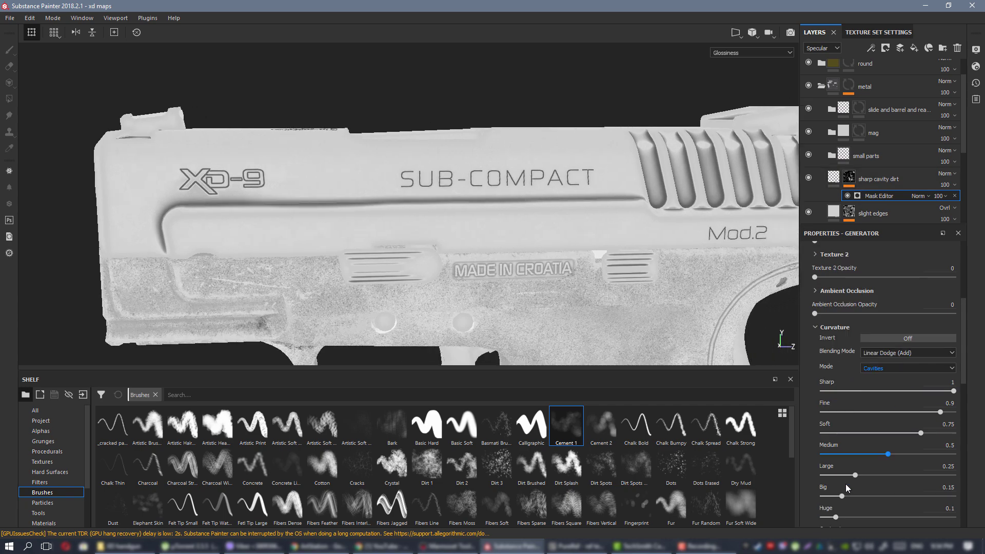
{"action": "left_click_drag", "start_coordinate": [836, 517], "coordinate": [823, 517]}
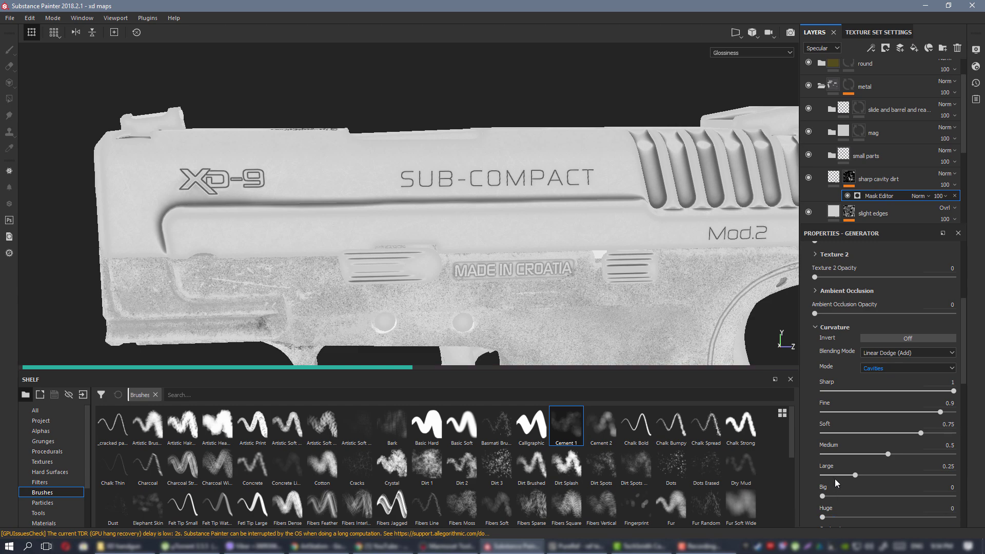
{"action": "left_click_drag", "start_coordinate": [789, 474], "coordinate": [786, 473]}
{"action": "left_click_drag", "start_coordinate": [888, 454], "coordinate": [822, 448]}
{"action": "left_click_drag", "start_coordinate": [921, 433], "coordinate": [838, 431]}
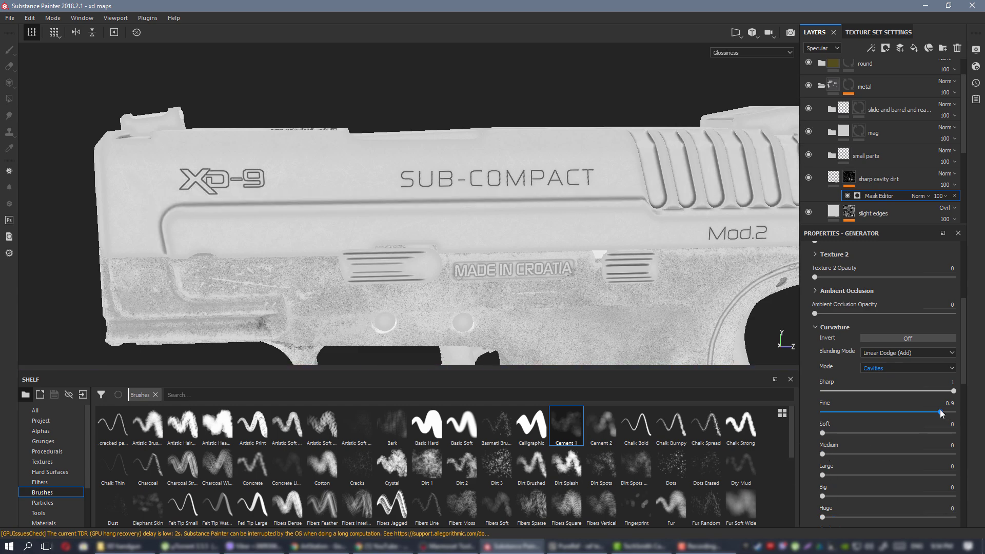
{"action": "left_click_drag", "start_coordinate": [941, 409], "coordinate": [827, 410]}
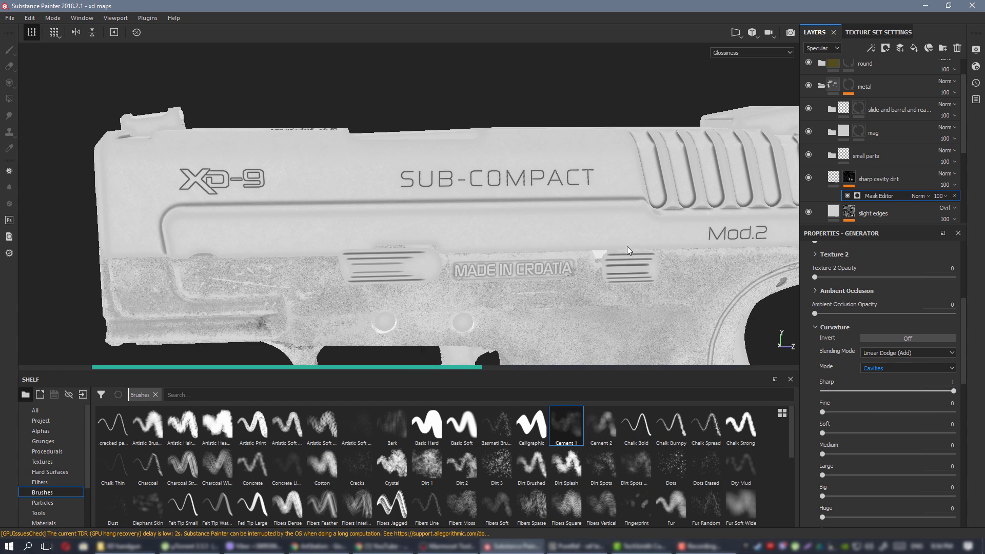
Compare the slide's engraved lettering and grooves in the full material view with the sharp cavity dirt layer hidden and shown.
{"action": "left_click_drag", "start_coordinate": [629, 242], "coordinate": [753, 205], "text": "alt"}
{"action": "key", "text": "m"}
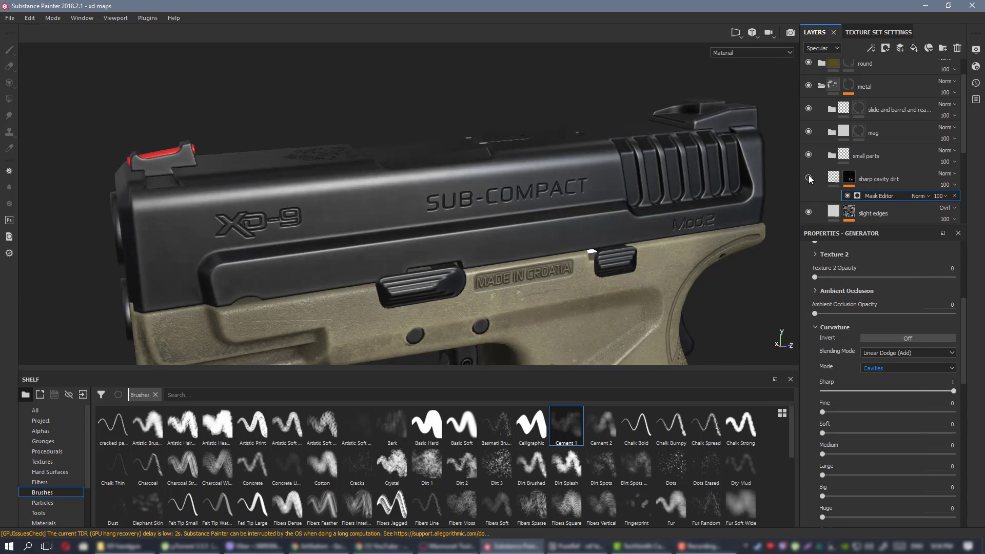
{"action": "left_click", "coordinate": [809, 177]}
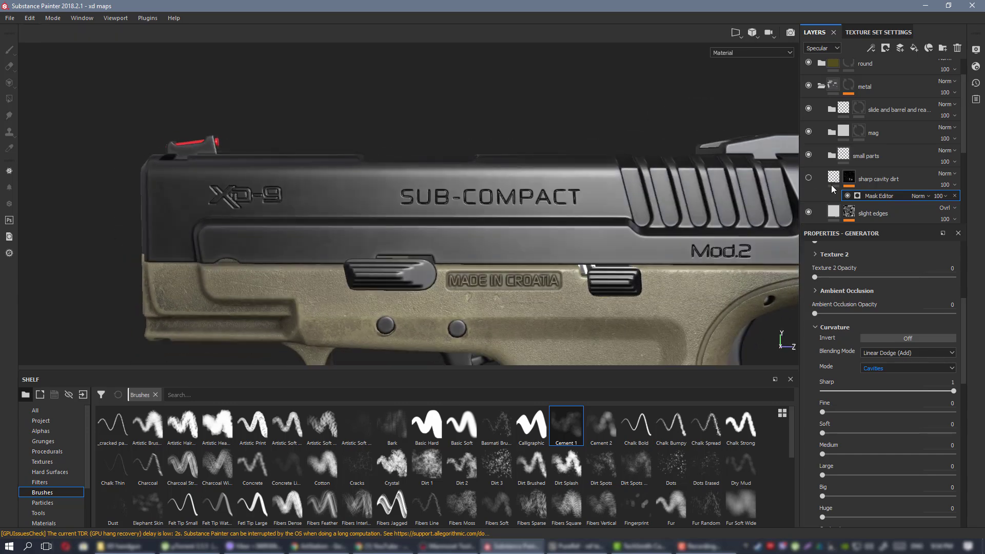
{"action": "left_click", "coordinate": [809, 178]}
{"action": "right_click_drag", "start_coordinate": [691, 209], "coordinate": [550, 260], "text": "alt"}
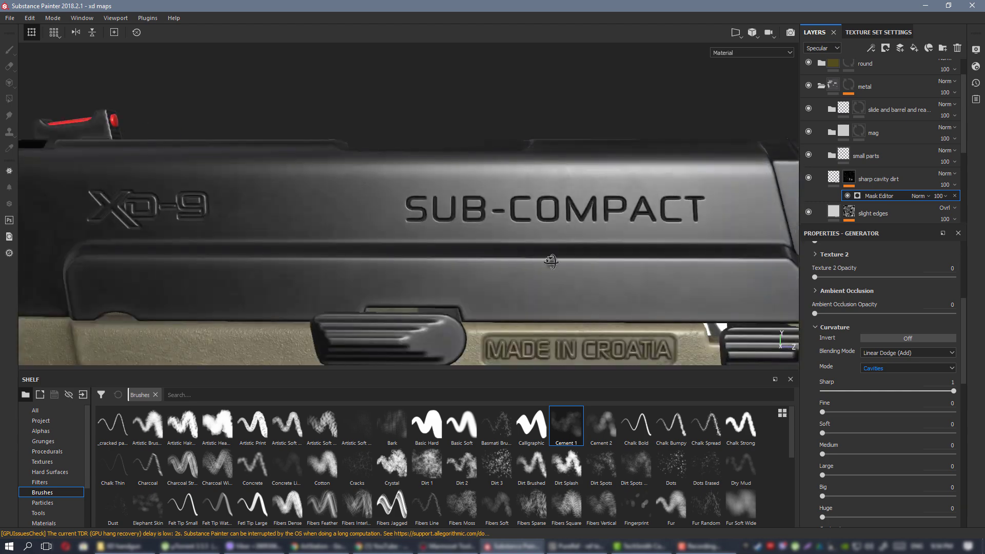
{"action": "left_click_drag", "start_coordinate": [549, 260], "coordinate": [494, 202], "text": "alt"}
{"action": "right_click_drag", "start_coordinate": [425, 207], "coordinate": [152, 219], "text": "alt"}
{"action": "left_click_drag", "start_coordinate": [277, 184], "coordinate": [203, 209], "text": "alt"}
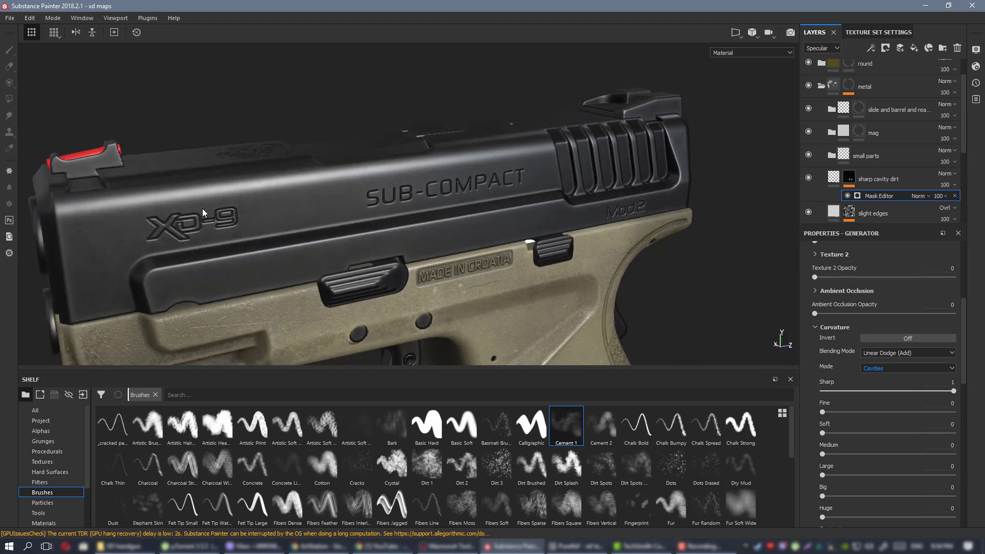
Examine the sharp cavity dirt around the serial number and Springfield Armory lettering on the slide.
{"action": "left_click", "coordinate": [810, 178]}
{"action": "left_click_drag", "start_coordinate": [320, 187], "coordinate": [596, 235], "text": "alt"}
{"action": "scroll", "coordinate": [565, 233], "scroll_direction": "down", "scroll_amount": 5}
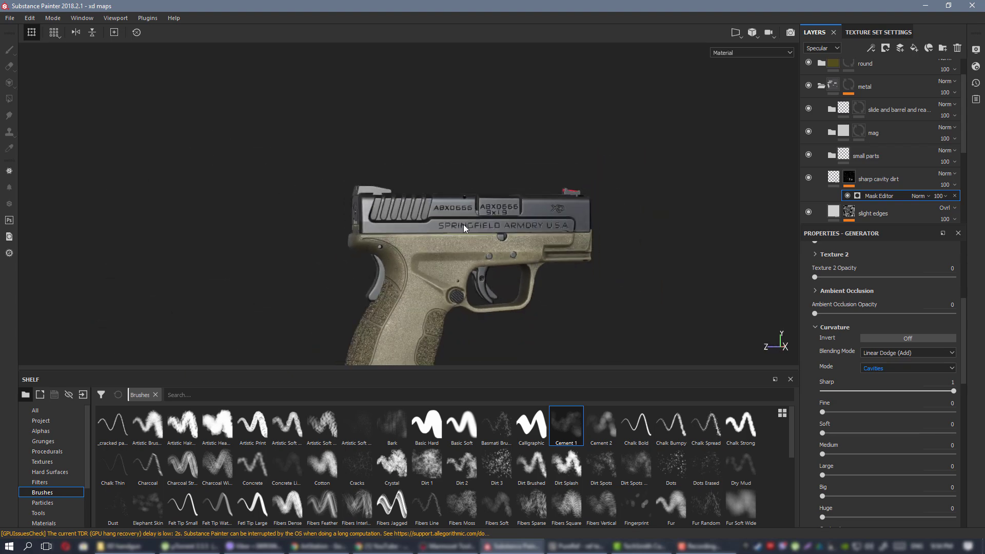
{"action": "left_click_drag", "start_coordinate": [464, 226], "coordinate": [595, 265], "text": "alt"}
{"action": "scroll", "coordinate": [508, 213], "scroll_direction": "up", "scroll_amount": 3}
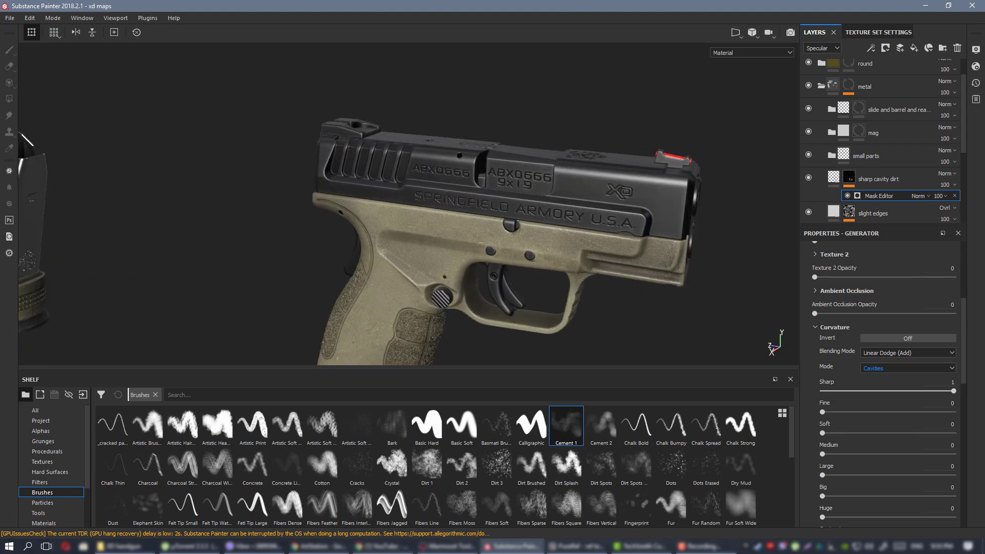
{"action": "left_click_drag", "start_coordinate": [458, 207], "coordinate": [590, 171], "text": "alt"}
{"action": "scroll", "coordinate": [498, 189], "scroll_direction": "up", "scroll_amount": 4}
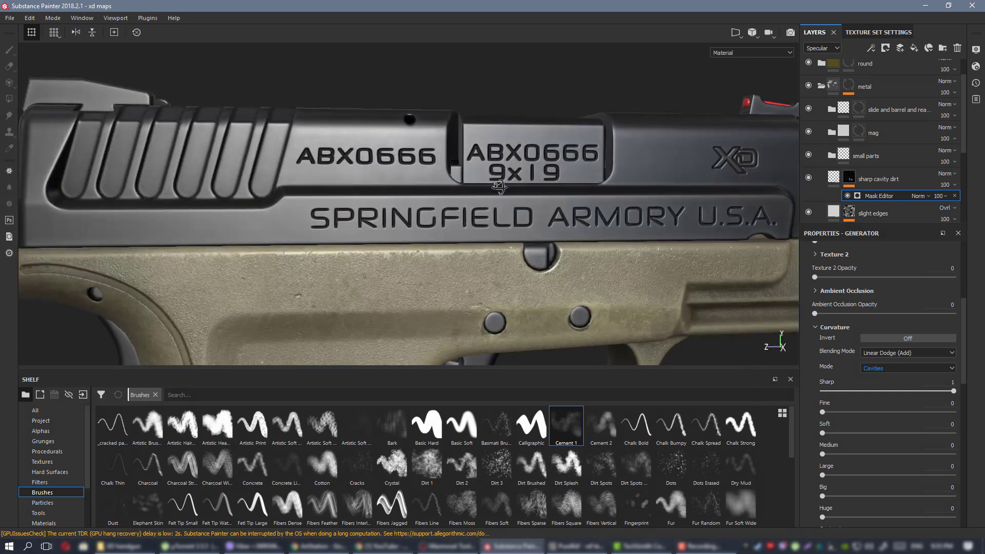
{"action": "left_click_drag", "start_coordinate": [502, 187], "coordinate": [561, 213], "text": "alt"}
{"action": "right_click_drag", "start_coordinate": [560, 213], "coordinate": [205, 123], "text": "alt"}
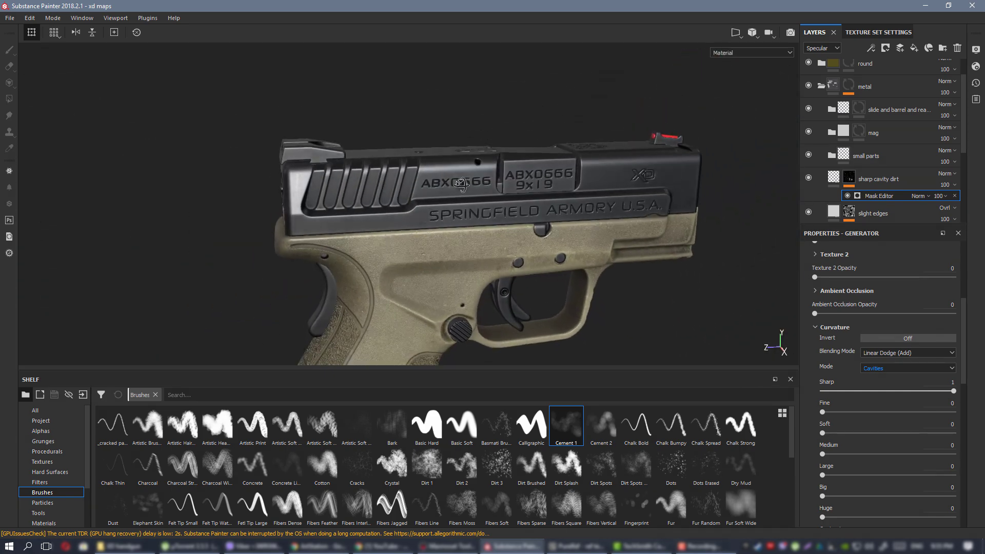
{"action": "left_click_drag", "start_coordinate": [637, 203], "coordinate": [507, 189], "text": "alt"}
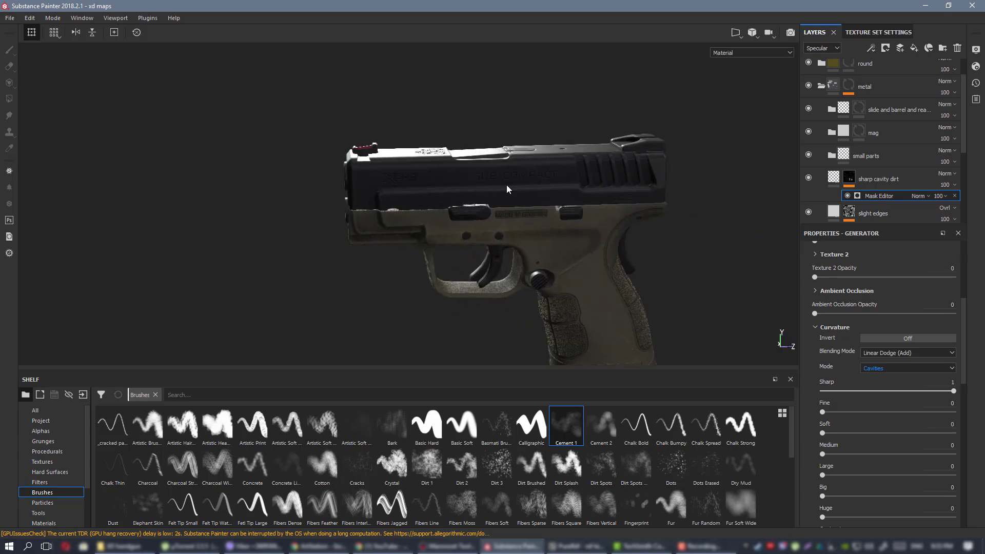
Examine the XD-9 and Sub-Compact lettering, slide serrations, levers, frame pins and trigger under changing view angles and lighting.
{"action": "scroll", "coordinate": [449, 164], "scroll_direction": "up", "scroll_amount": 4}
{"action": "left_click_drag", "start_coordinate": [449, 163], "coordinate": [551, 193], "text": "alt"}
{"action": "scroll", "coordinate": [539, 202], "scroll_direction": "down", "scroll_amount": 2}
{"action": "right_click_drag", "start_coordinate": [619, 189], "coordinate": [407, 225], "text": "alt"}
{"action": "middle_click_drag", "start_coordinate": [407, 226], "coordinate": [292, 213], "text": "alt"}
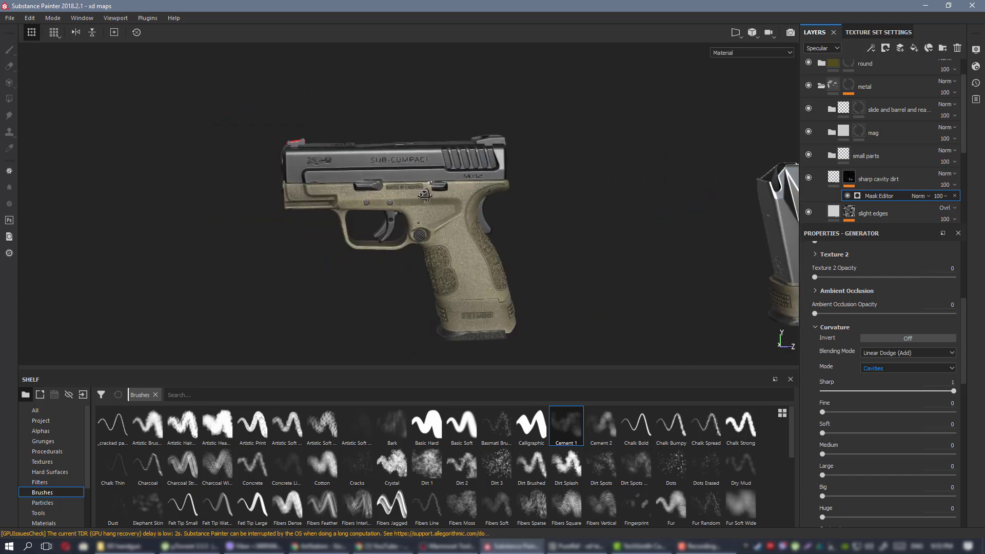
{"action": "left_click_drag", "start_coordinate": [291, 213], "coordinate": [308, 221], "text": "alt"}
{"action": "right_click_drag", "start_coordinate": [308, 221], "coordinate": [434, 206], "text": "alt"}
{"action": "left_click_drag", "start_coordinate": [434, 205], "coordinate": [438, 174], "text": "alt"}
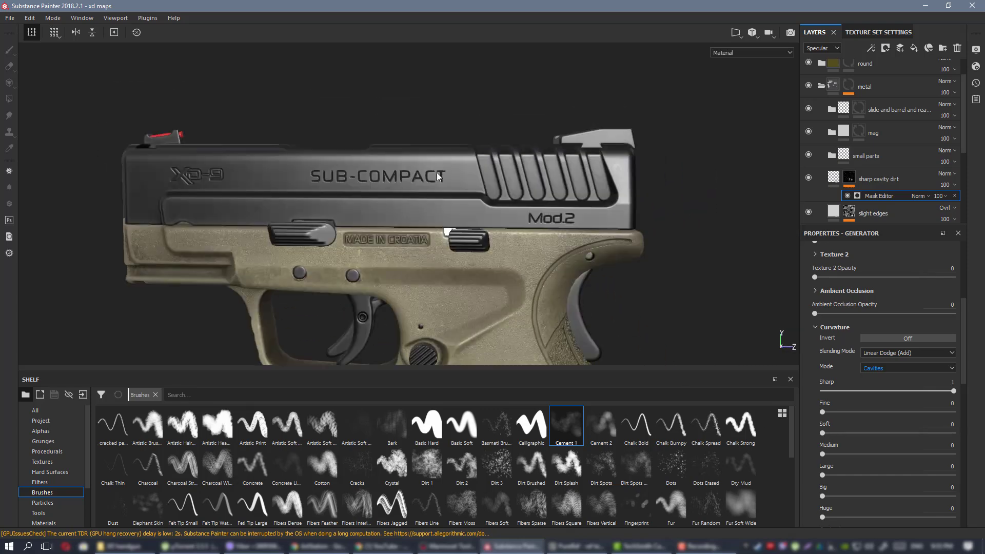
{"action": "middle_click_drag", "start_coordinate": [438, 174], "coordinate": [506, 185], "text": "alt"}
{"action": "left_click_drag", "start_coordinate": [505, 185], "coordinate": [554, 185], "text": "alt"}
{"action": "right_click_drag", "start_coordinate": [456, 149], "coordinate": [531, 206], "text": "alt"}
{"action": "left_click_drag", "start_coordinate": [531, 206], "coordinate": [528, 180], "text": "alt"}
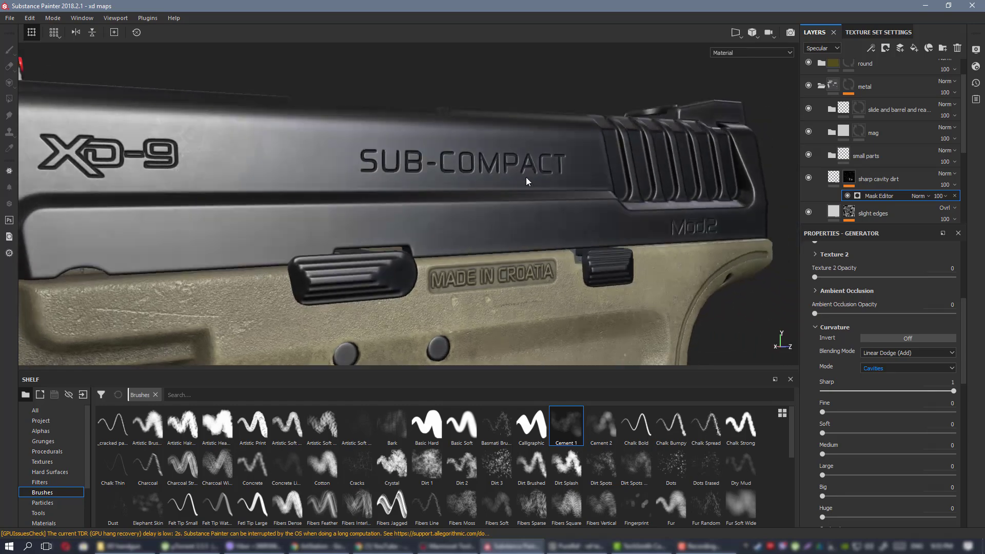
{"action": "right_click_drag", "start_coordinate": [528, 180], "coordinate": [430, 183], "text": "alt"}
{"action": "left_click_drag", "start_coordinate": [430, 183], "coordinate": [370, 184], "text": "alt"}
{"action": "right_click_drag", "start_coordinate": [369, 185], "coordinate": [379, 144], "text": "alt"}
{"action": "left_click_drag", "start_coordinate": [379, 144], "coordinate": [391, 167], "text": "alt"}
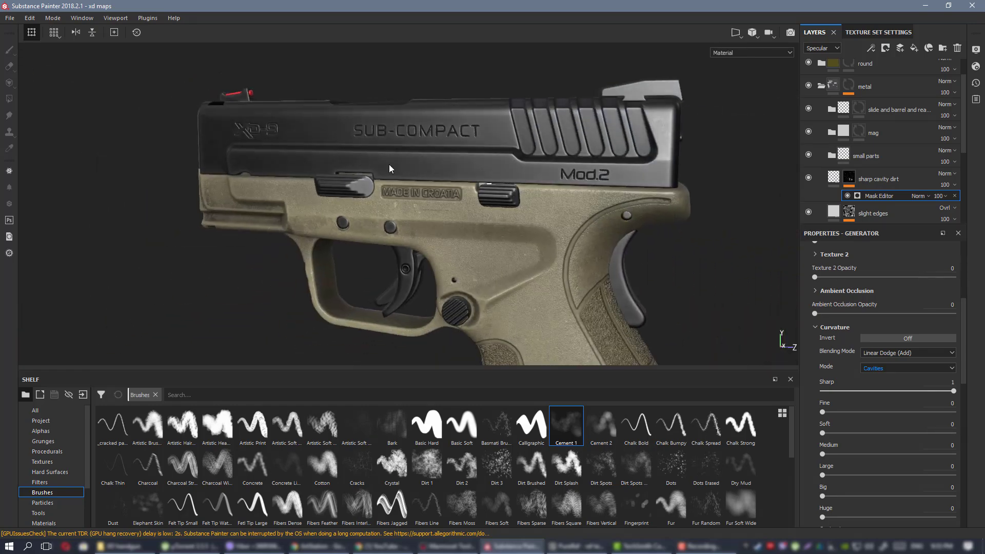
{"action": "right_click_drag", "start_coordinate": [451, 157], "coordinate": [468, 144], "text": "alt"}
{"action": "left_click_drag", "start_coordinate": [468, 144], "coordinate": [385, 144], "text": "alt"}
{"action": "right_click_drag", "start_coordinate": [384, 145], "coordinate": [69, 83], "text": "alt"}
{"action": "mouse_move", "coordinate": [395, 135]}
{"action": "left_mouse_down", "text": "alt"}
{"action": "mouse_move", "coordinate": [319, 136]}
{"action": "mouse_move", "coordinate": [406, 135]}
{"action": "left_mouse_up", "text": "alt"}
{"action": "right_click_drag", "start_coordinate": [406, 134], "coordinate": [427, 141], "text": "alt"}
{"action": "left_click_drag", "start_coordinate": [426, 141], "coordinate": [383, 126], "text": "alt"}
{"action": "right_click_drag", "start_coordinate": [383, 127], "coordinate": [409, 126], "text": "alt"}
{"action": "left_click_drag", "start_coordinate": [409, 126], "coordinate": [539, 128], "text": "alt"}
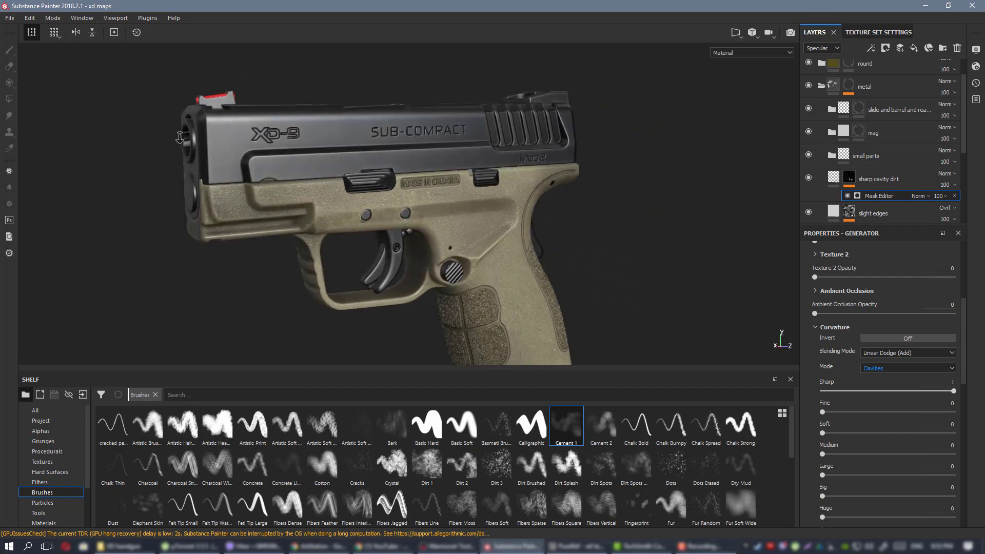
{"action": "right_click_drag", "start_coordinate": [538, 128], "coordinate": [493, 134], "text": "alt"}
{"action": "left_click_drag", "start_coordinate": [492, 134], "coordinate": [465, 149], "text": "alt"}
{"action": "right_click_drag", "start_coordinate": [466, 149], "coordinate": [508, 143], "text": "alt"}
{"action": "left_click_drag", "start_coordinate": [508, 143], "coordinate": [442, 144], "text": "alt"}
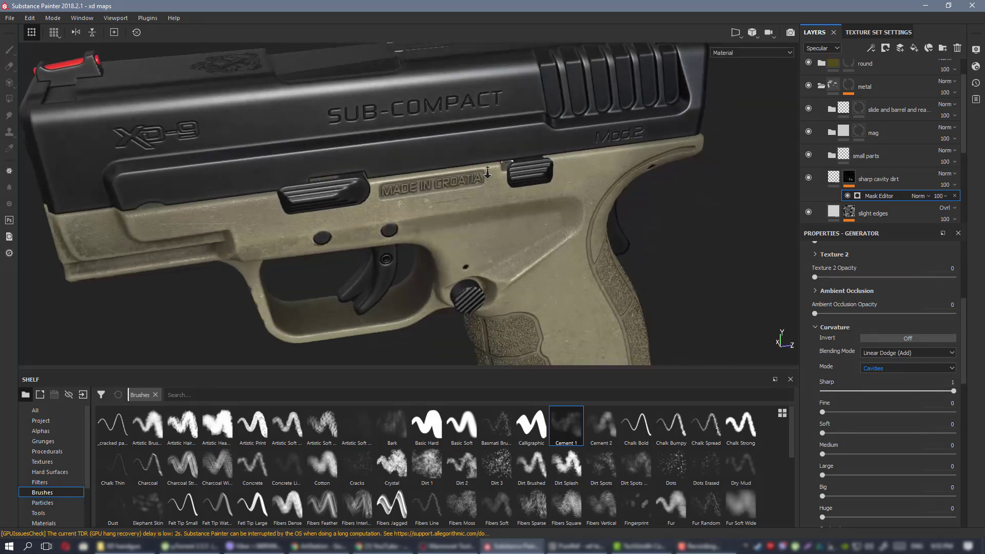
{"action": "right_click_drag", "start_coordinate": [441, 144], "coordinate": [400, 134], "text": "alt"}
{"action": "left_click_drag", "start_coordinate": [400, 134], "coordinate": [413, 122], "text": "alt"}
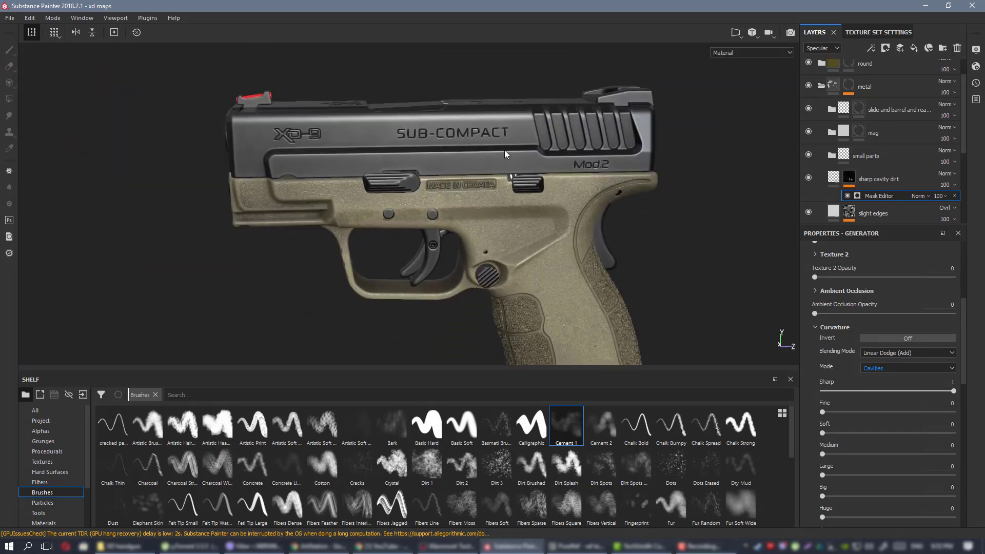
{"action": "middle_click_drag", "start_coordinate": [496, 237], "coordinate": [520, 157], "text": "alt"}
{"action": "right_click_drag", "start_coordinate": [521, 157], "coordinate": [555, 205], "text": "alt"}
{"action": "left_click_drag", "start_coordinate": [513, 205], "coordinate": [449, 200], "text": "alt"}
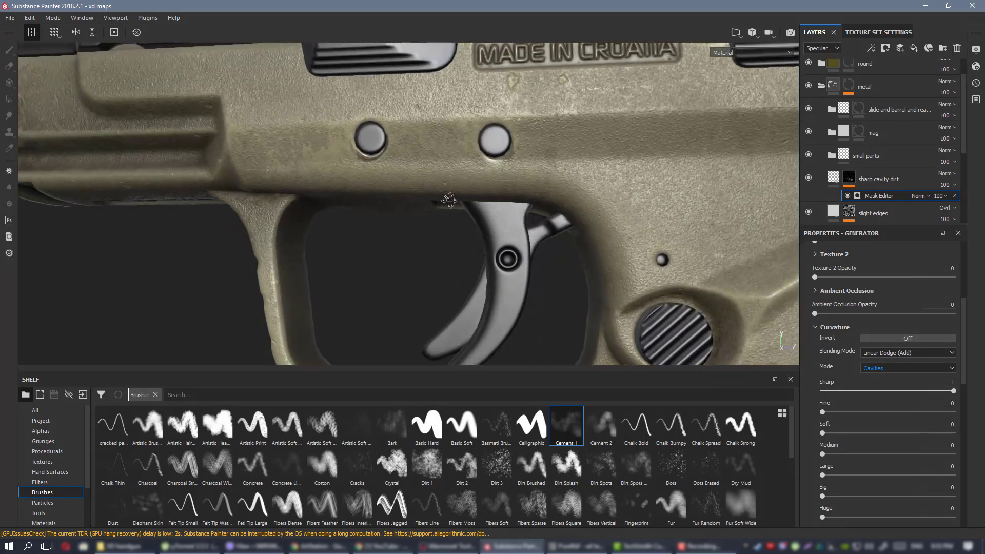
{"action": "right_click_drag", "start_coordinate": [449, 200], "coordinate": [70, 96], "text": "alt"}
{"action": "right_click_drag", "start_coordinate": [483, 205], "coordinate": [457, 195], "text": "alt"}
{"action": "mouse_move", "coordinate": [457, 195]}
{"action": "left_mouse_down", "text": "alt"}
{"action": "mouse_move", "coordinate": [390, 220]}
{"action": "mouse_move", "coordinate": [462, 210]}
{"action": "left_mouse_up", "text": "alt"}
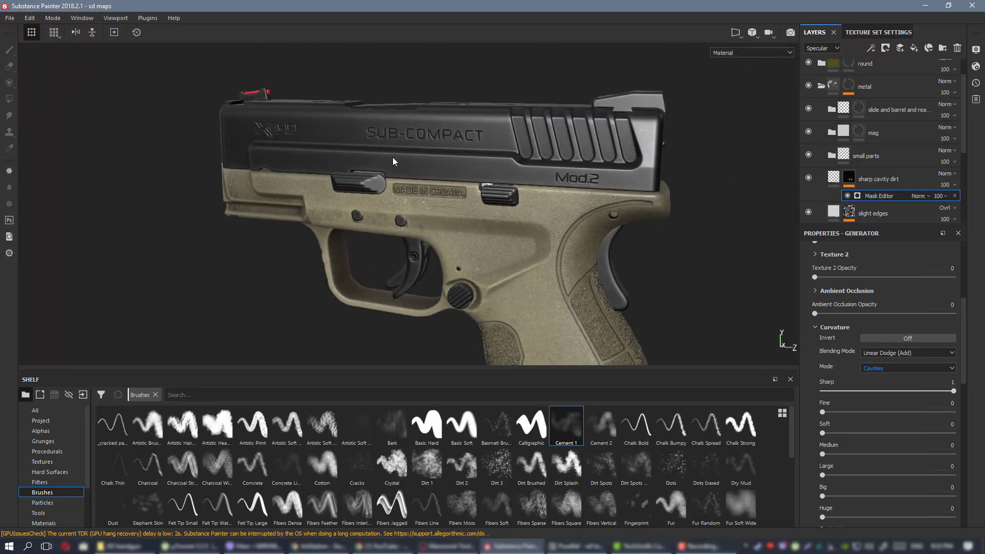
{"action": "left_click_drag", "start_coordinate": [454, 169], "coordinate": [405, 166], "text": "alt"}
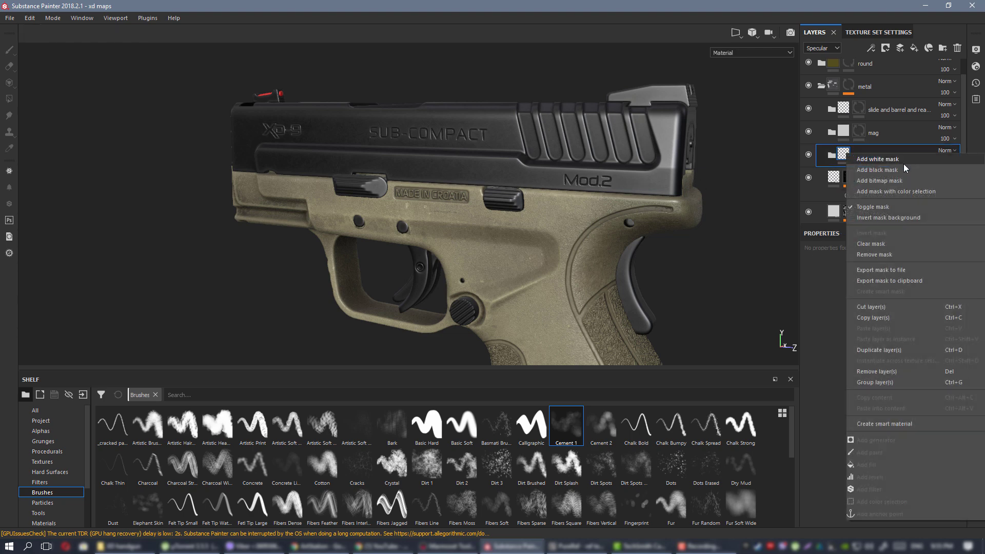
Add a black mask to the small parts folder and polygon-fill the frame levers, pins and round button white by whole mesh.
{"action": "right_click", "coordinate": [870, 154]}
{"action": "left_click", "coordinate": [903, 169]}
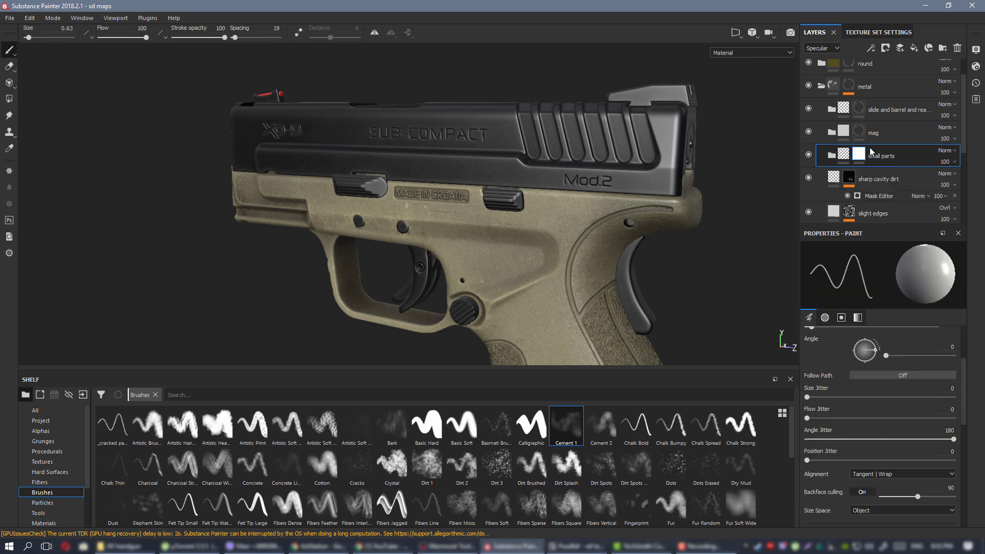
{"action": "left_click", "coordinate": [10, 99]}
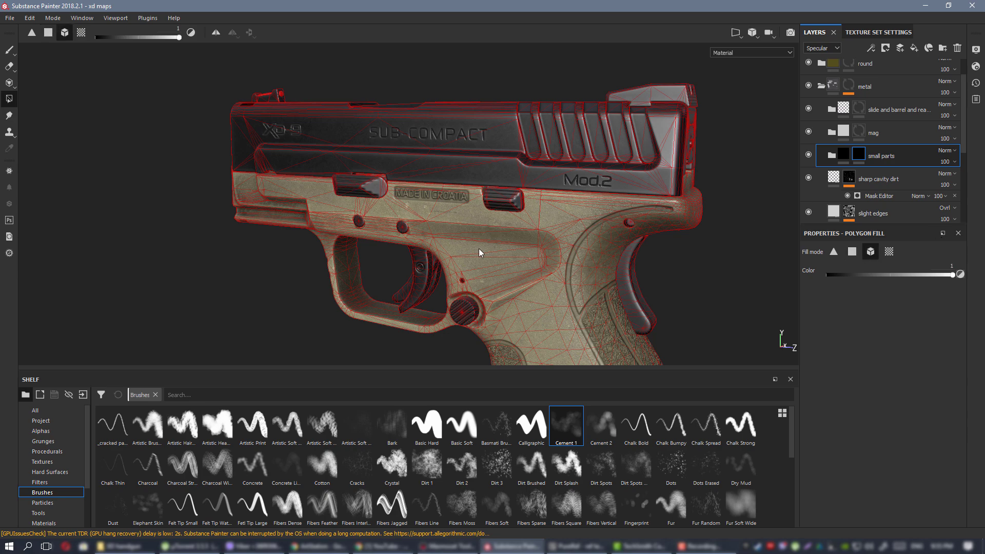
{"action": "left_click_drag", "start_coordinate": [310, 329], "coordinate": [323, 306], "text": "alt"}
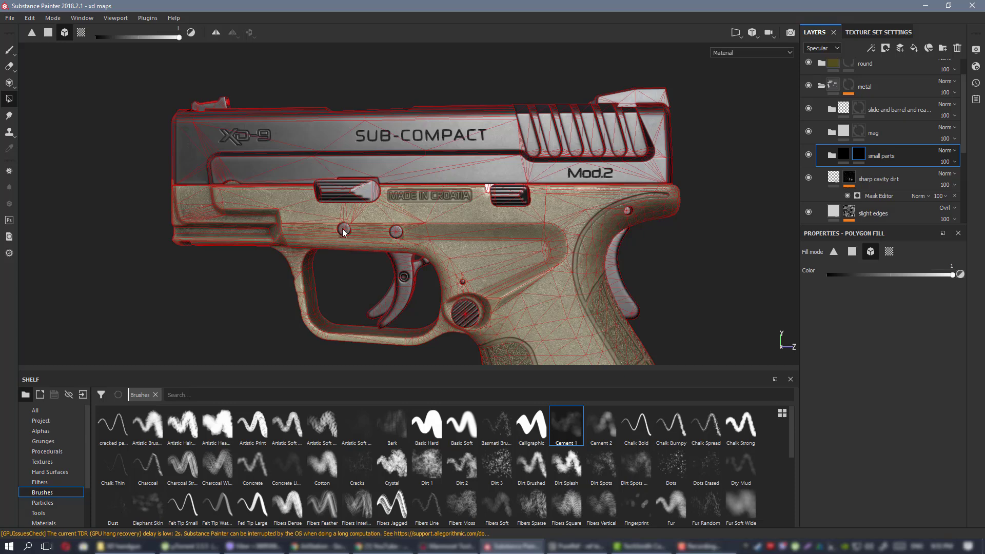
{"action": "left_click_drag", "start_coordinate": [717, 247], "coordinate": [599, 237], "text": "alt"}
{"action": "left_click", "coordinate": [863, 155], "text": "alt"}
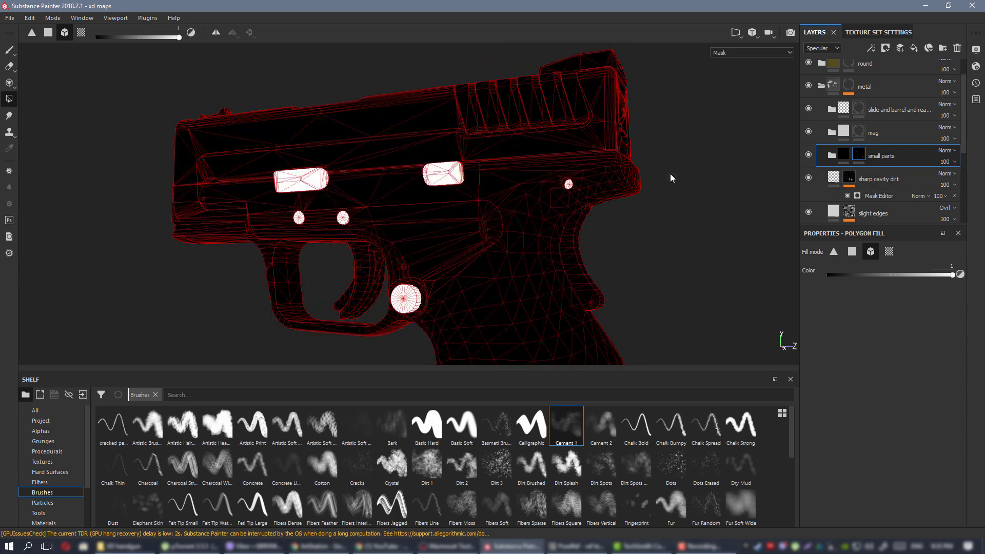
Fill the grip safety white in the small parts mask, check the mask from both sides, and return to the material view.
{"action": "middle_click_drag", "start_coordinate": [659, 198], "coordinate": [635, 172], "text": "alt"}
{"action": "left_click_drag", "start_coordinate": [558, 255], "coordinate": [289, 155], "text": "alt"}
{"action": "scroll", "coordinate": [528, 194], "scroll_direction": "up", "scroll_amount": 3}
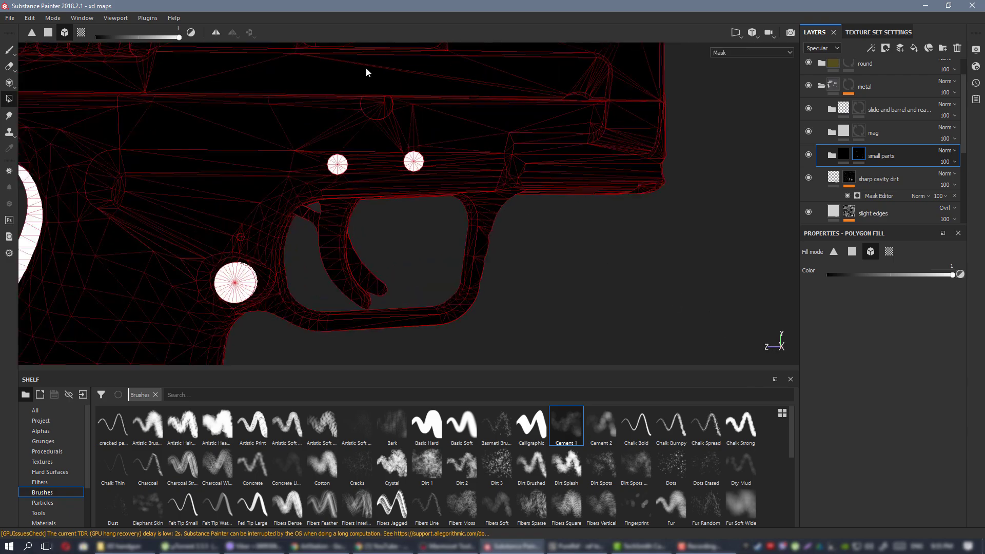
{"action": "right_click_drag", "start_coordinate": [635, 321], "coordinate": [441, 203], "text": "alt"}
{"action": "middle_click_drag", "start_coordinate": [441, 203], "coordinate": [560, 175], "text": "alt"}
{"action": "left_click_drag", "start_coordinate": [559, 175], "coordinate": [413, 168], "text": "alt"}
{"action": "right_click_drag", "start_coordinate": [413, 168], "coordinate": [390, 177], "text": "alt"}
{"action": "left_click_drag", "start_coordinate": [390, 177], "coordinate": [525, 208], "text": "alt"}
{"action": "middle_click_drag", "start_coordinate": [526, 207], "coordinate": [513, 282], "text": "alt"}
{"action": "left_click_drag", "start_coordinate": [513, 283], "coordinate": [598, 199], "text": "alt"}
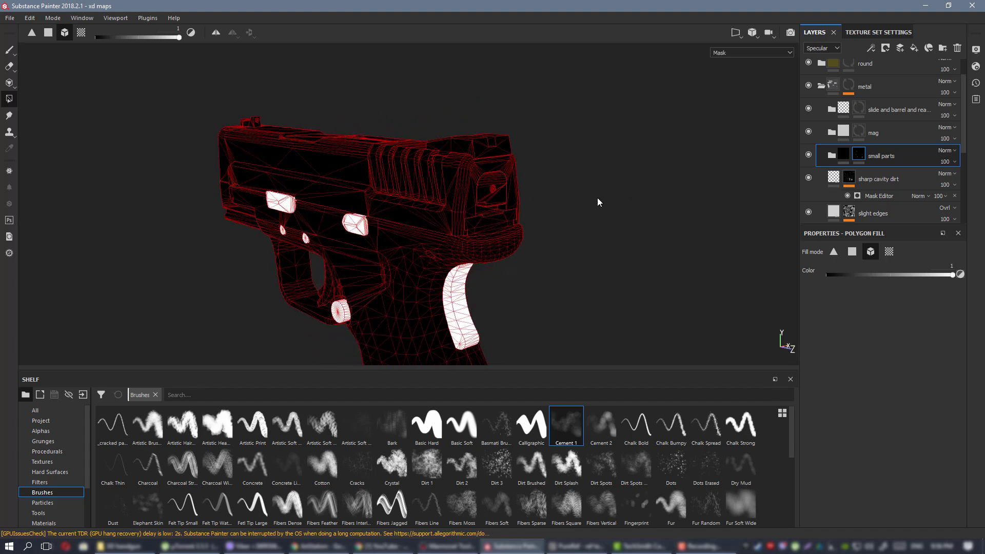
{"action": "left_click", "coordinate": [9, 50]}
{"action": "right_click_drag", "start_coordinate": [441, 191], "coordinate": [398, 171], "text": "alt"}
{"action": "mouse_move", "coordinate": [398, 172]}
{"action": "left_mouse_down", "text": "alt"}
{"action": "mouse_move", "coordinate": [575, 134]}
{"action": "mouse_move", "coordinate": [469, 145]}
{"action": "left_mouse_up", "text": "alt"}
{"action": "key", "text": "m"}
Switch to PureRef and examine the marked slide areas on the pistol reference photos.
{"action": "key", "text": "alt+Tab"}
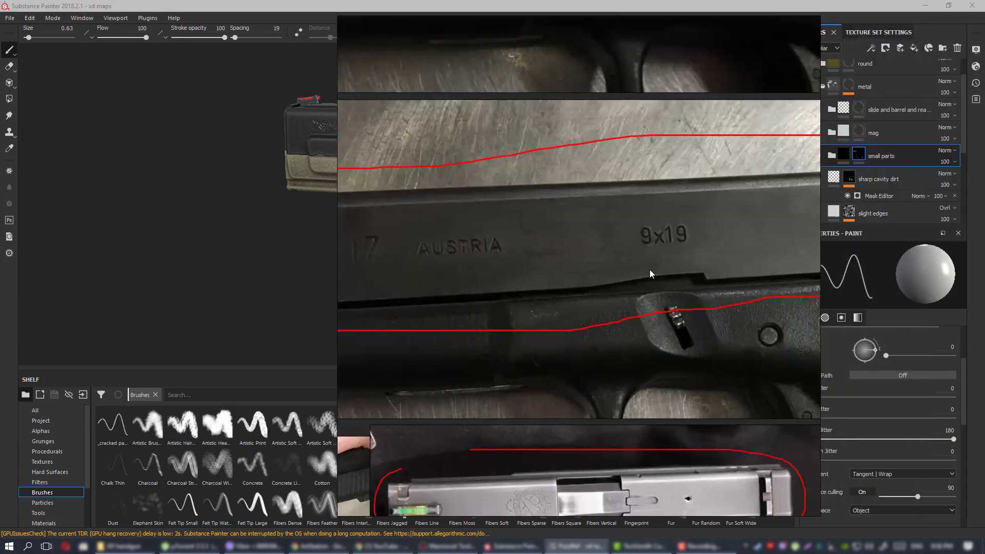
{"action": "scroll", "coordinate": [634, 276], "scroll_direction": "down", "scroll_amount": 9}
{"action": "middle_click_drag", "start_coordinate": [647, 357], "coordinate": [540, 283]}
{"action": "scroll", "coordinate": [559, 284], "scroll_direction": "up", "scroll_amount": 5}
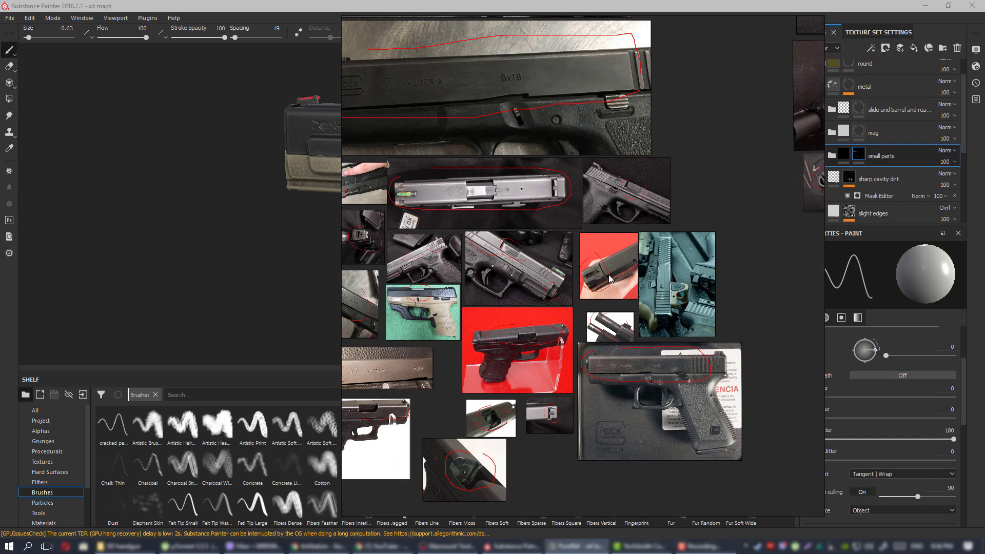
{"action": "scroll", "coordinate": [647, 207], "scroll_direction": "up", "scroll_amount": 7}
{"action": "scroll", "coordinate": [601, 167], "scroll_direction": "down", "scroll_amount": 4}
{"action": "middle_click_drag", "start_coordinate": [544, 348], "coordinate": [755, 220]}
{"action": "middle_click_drag", "start_coordinate": [429, 294], "coordinate": [581, 196]}
{"action": "scroll", "coordinate": [581, 196], "scroll_direction": "down", "scroll_amount": 2}
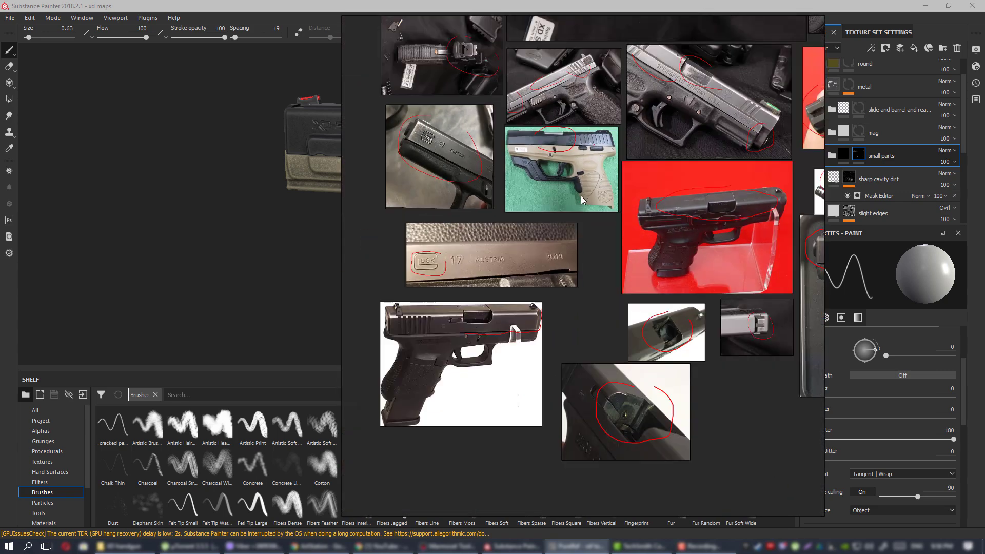
{"action": "middle_click_drag", "start_coordinate": [670, 142], "coordinate": [627, 268]}
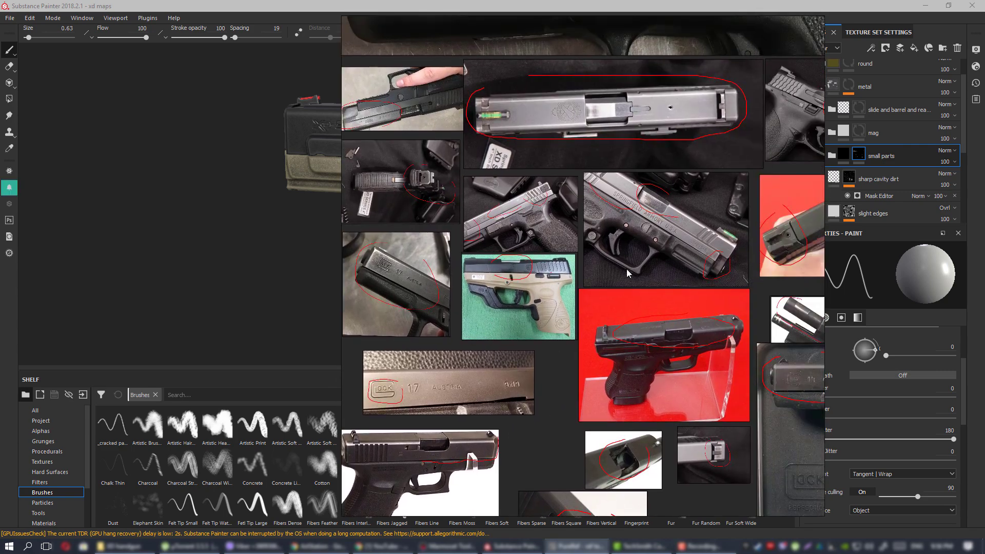
{"action": "left_click", "coordinate": [7, 185]}
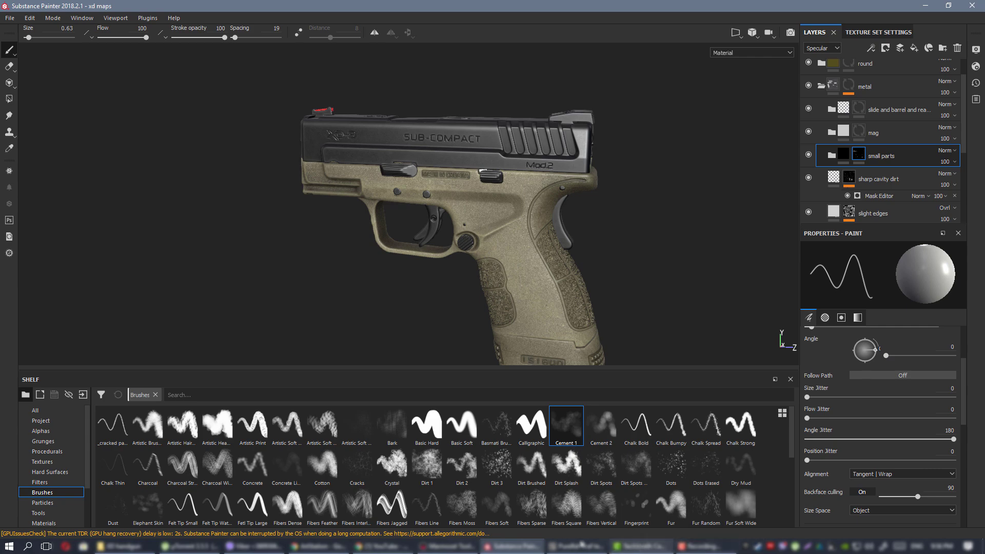
Study the marked levers, frame pins and trigger area on the PureRef reference photos, then return to Substance Painter.
{"action": "left_click", "coordinate": [577, 551]}
{"action": "scroll", "coordinate": [664, 233], "scroll_direction": "down", "scroll_amount": 5}
{"action": "middle_click_drag", "start_coordinate": [664, 234], "coordinate": [454, 236]}
{"action": "mouse_move", "coordinate": [794, 151]}
{"action": "middle_mouse_down"}
{"action": "mouse_move", "coordinate": [553, 210]}
{"action": "mouse_move", "coordinate": [540, 242]}
{"action": "middle_mouse_up"}
{"action": "scroll", "coordinate": [534, 258], "scroll_direction": "up", "scroll_amount": 10}
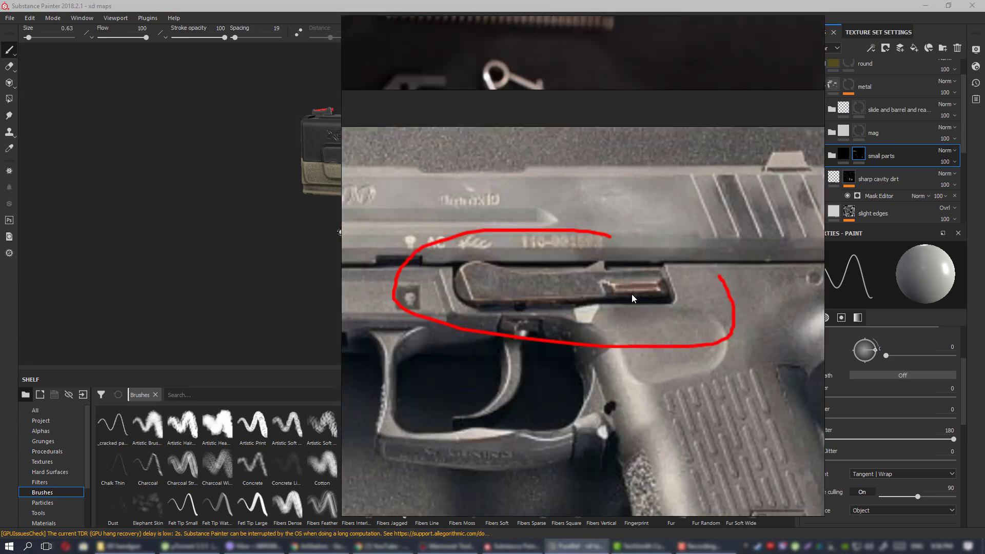
{"action": "scroll", "coordinate": [571, 279], "scroll_direction": "down", "scroll_amount": 8}
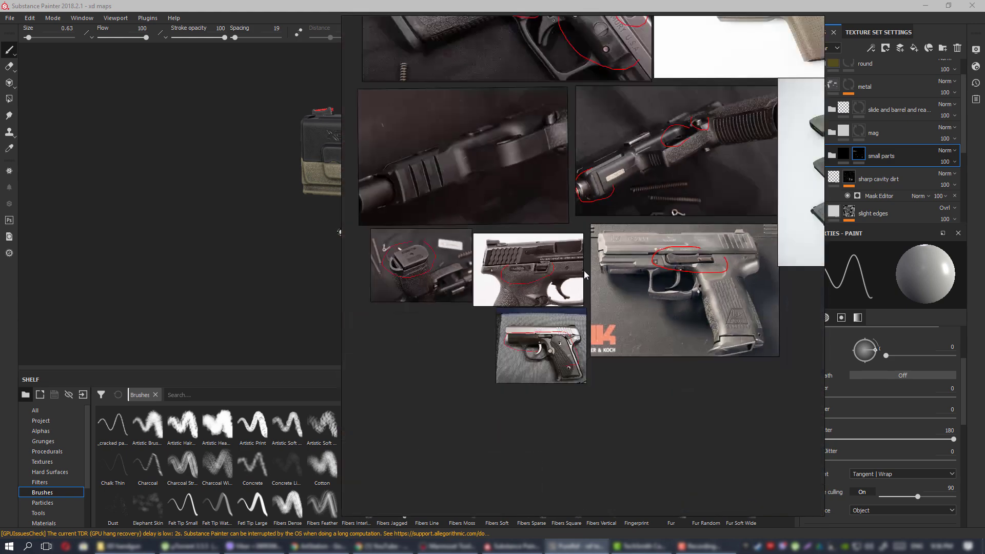
{"action": "scroll", "coordinate": [584, 270], "scroll_direction": "up", "scroll_amount": 5}
{"action": "mouse_move", "coordinate": [655, 214]}
{"action": "middle_mouse_down"}
{"action": "mouse_move", "coordinate": [515, 319]}
{"action": "mouse_move", "coordinate": [645, 322]}
{"action": "middle_mouse_up"}
{"action": "scroll", "coordinate": [515, 319], "scroll_direction": "down", "scroll_amount": 3}
{"action": "scroll", "coordinate": [627, 308], "scroll_direction": "down", "scroll_amount": 2}
{"action": "middle_click_drag", "start_coordinate": [607, 232], "coordinate": [599, 298]}
{"action": "scroll", "coordinate": [610, 246], "scroll_direction": "up", "scroll_amount": 5}
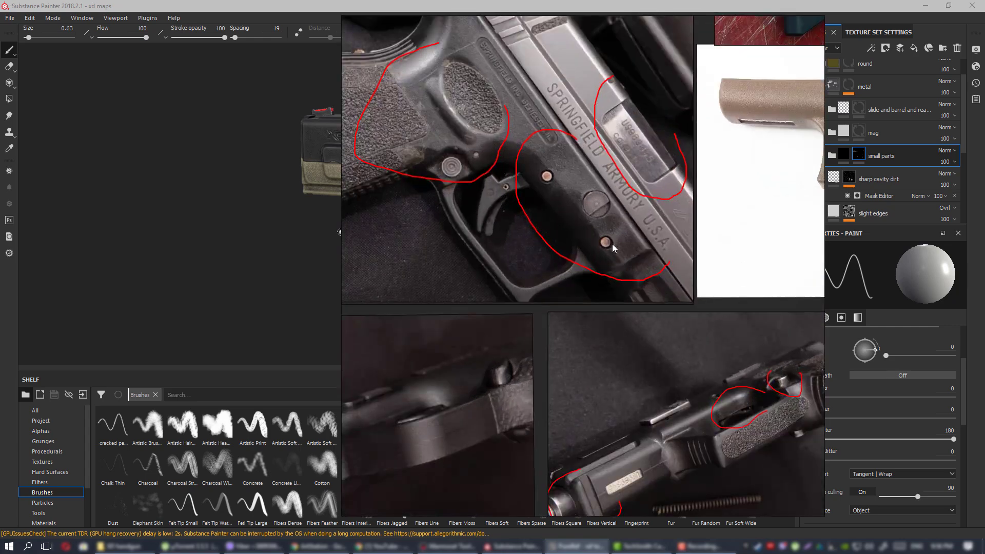
{"action": "scroll", "coordinate": [608, 217], "scroll_direction": "up", "scroll_amount": 2}
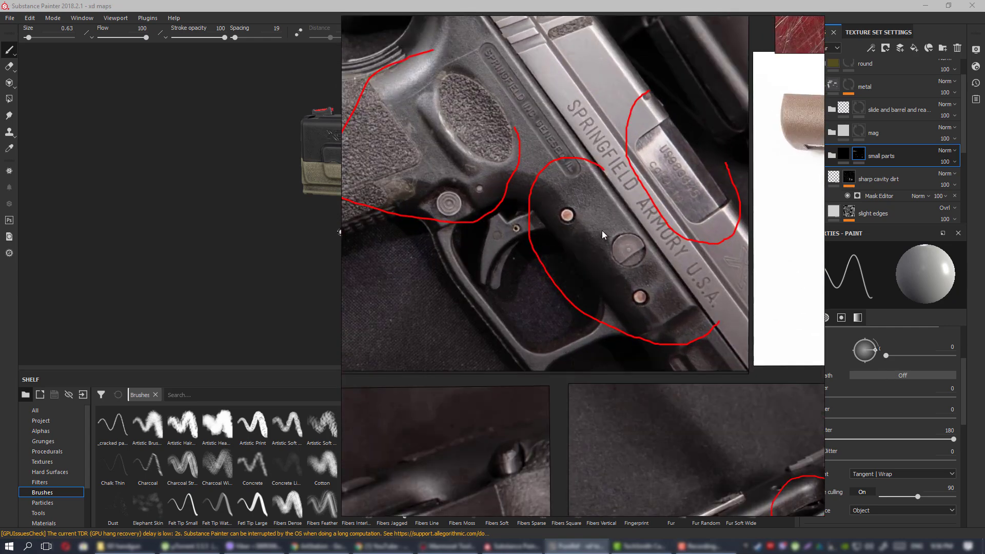
{"action": "scroll", "coordinate": [554, 218], "scroll_direction": "down", "scroll_amount": 1}
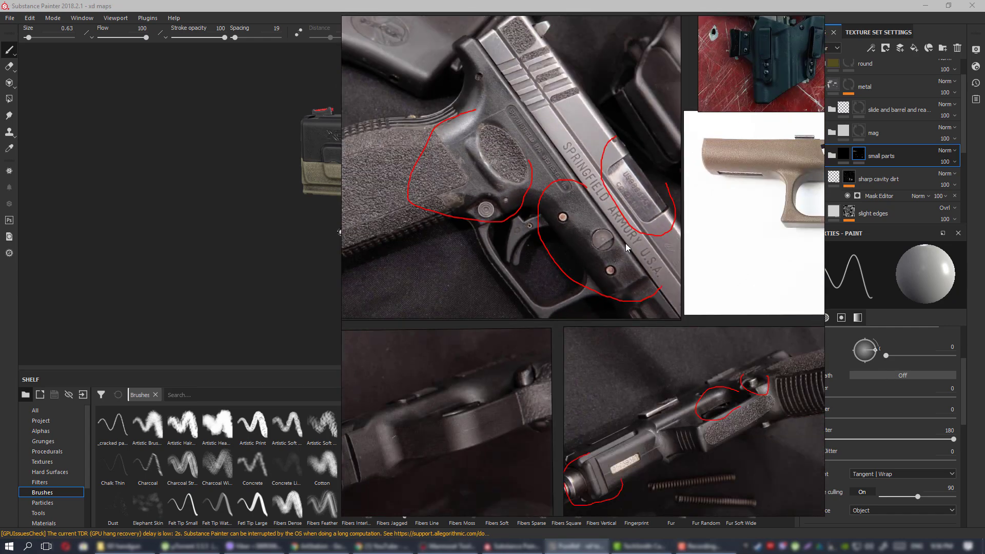
{"action": "scroll", "coordinate": [615, 246], "scroll_direction": "up", "scroll_amount": 1}
{"action": "scroll", "coordinate": [605, 247], "scroll_direction": "down", "scroll_amount": 3}
{"action": "scroll", "coordinate": [613, 238], "scroll_direction": "up", "scroll_amount": 4}
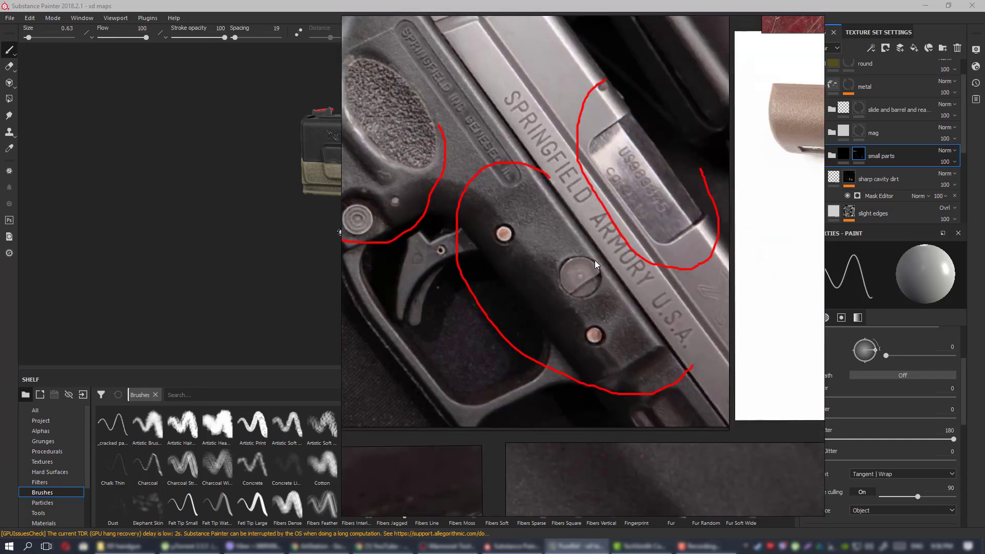
{"action": "key", "text": "alt+Tab"}
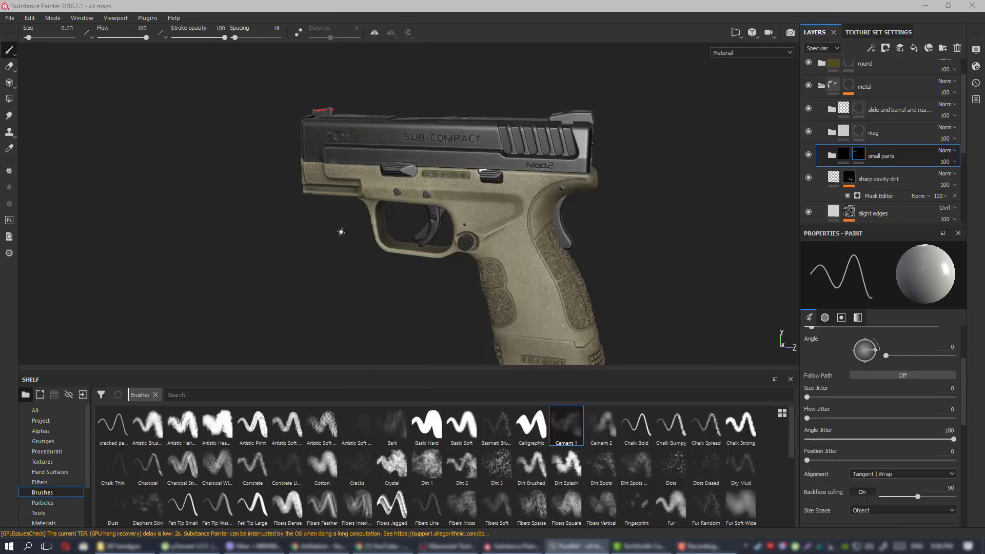
Add a new fill layer and place it inside the small parts folder beneath Fill layer 9.
{"action": "scroll", "coordinate": [442, 190], "scroll_direction": "up", "scroll_amount": 5}
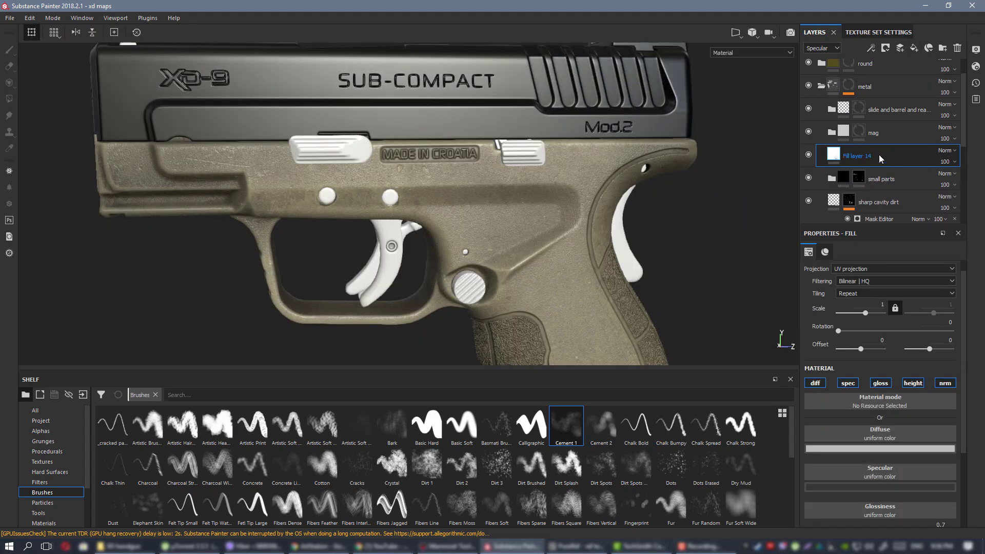
{"action": "left_click_drag", "start_coordinate": [879, 155], "coordinate": [880, 177]}
{"action": "scroll", "coordinate": [576, 174], "scroll_direction": "up", "scroll_amount": 2}
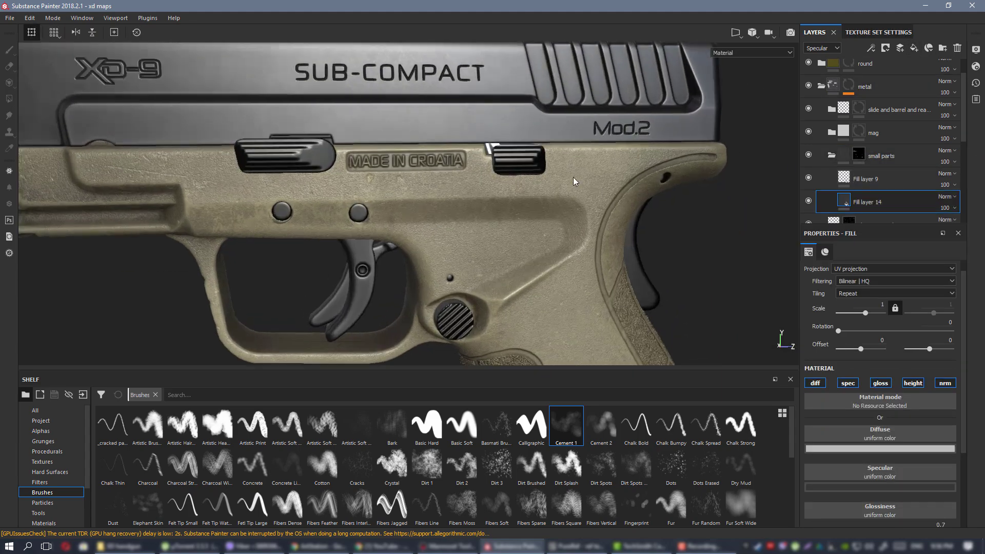
Limit Fill layer 14 to the specular channel only and lighten its specular color to a medium gray.
{"action": "left_click_drag", "start_coordinate": [577, 180], "coordinate": [554, 181], "text": "alt"}
{"action": "left_click", "coordinate": [819, 383]}
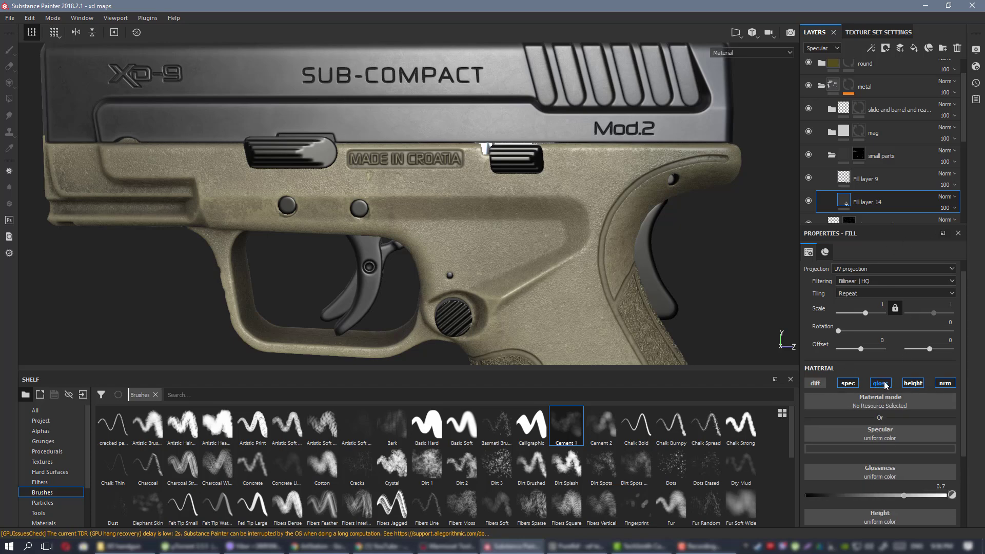
{"action": "left_click", "coordinate": [881, 383]}
{"action": "left_click", "coordinate": [918, 384]}
{"action": "left_click", "coordinate": [947, 384]}
{"action": "left_click", "coordinate": [914, 448]}
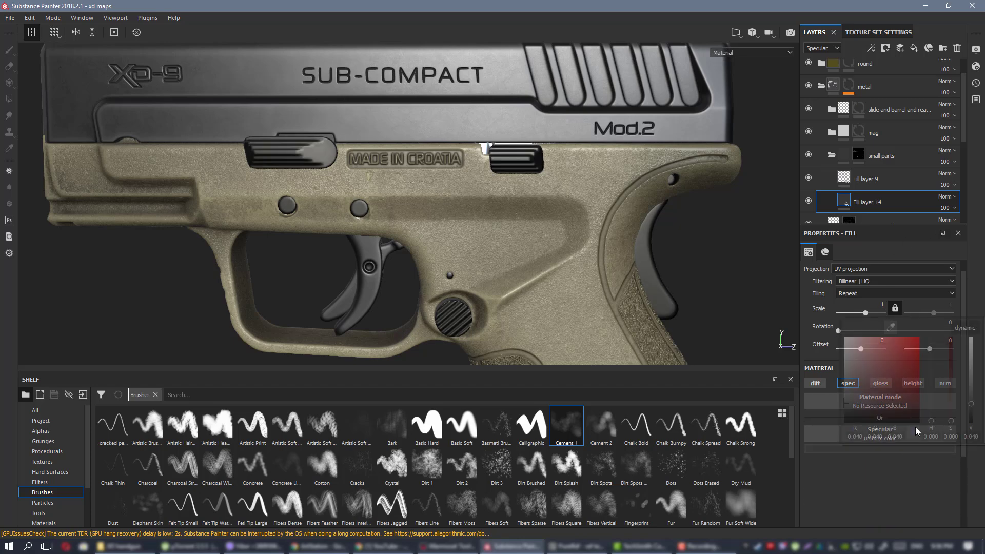
{"action": "left_click_drag", "start_coordinate": [868, 377], "coordinate": [810, 385]}
Add a black mask to Fill layer 14 in the small parts folder.
{"action": "left_click_drag", "start_coordinate": [462, 163], "coordinate": [425, 205], "text": "alt"}
{"action": "right_click", "coordinate": [852, 202]}
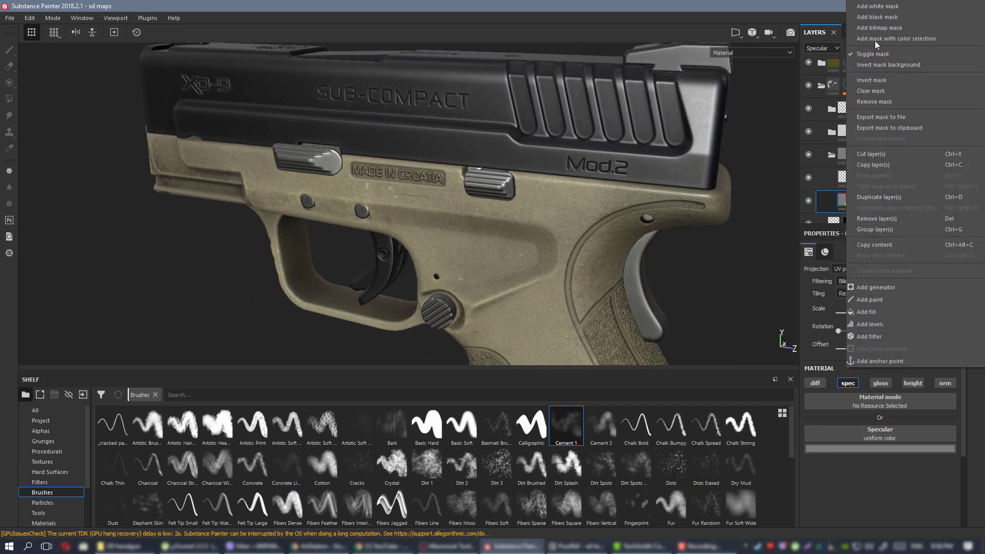
{"action": "left_click", "coordinate": [877, 18]}
Add a Metal Edge Wear generator to the Fill layer 14 mask and check the effect on the levers and pins.
{"action": "right_click", "coordinate": [865, 203]}
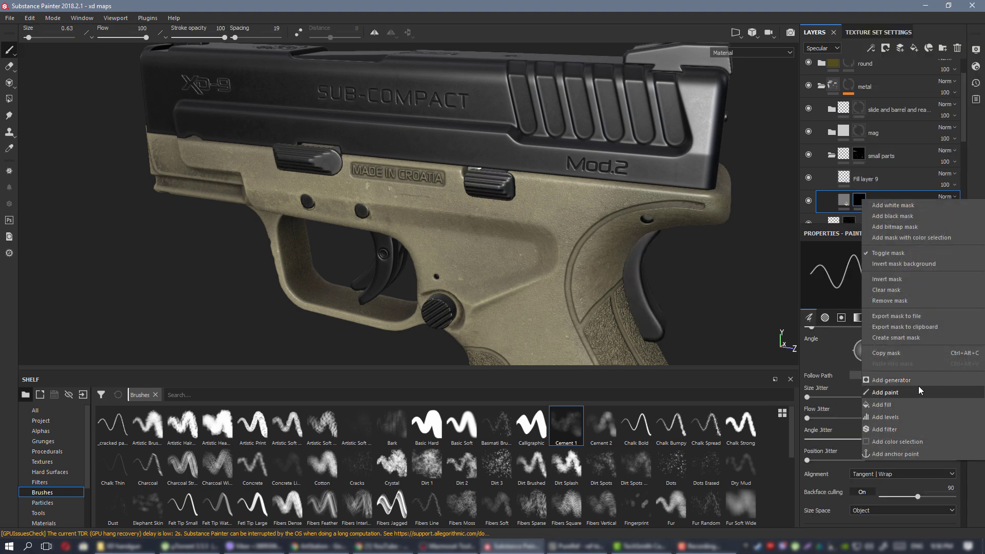
{"action": "left_click", "coordinate": [919, 385]}
{"action": "left_click", "coordinate": [874, 269]}
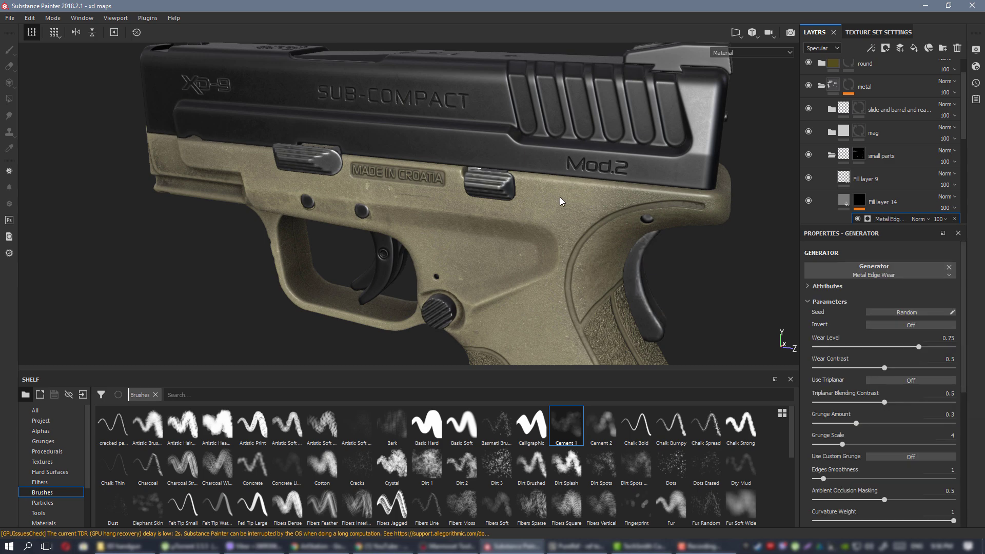
{"action": "right_click_drag", "start_coordinate": [559, 197], "coordinate": [610, 197], "text": "alt"}
{"action": "left_click_drag", "start_coordinate": [611, 197], "coordinate": [760, 194], "text": "alt+shift"}
{"action": "middle_click_drag", "start_coordinate": [363, 183], "coordinate": [403, 144], "text": "alt"}
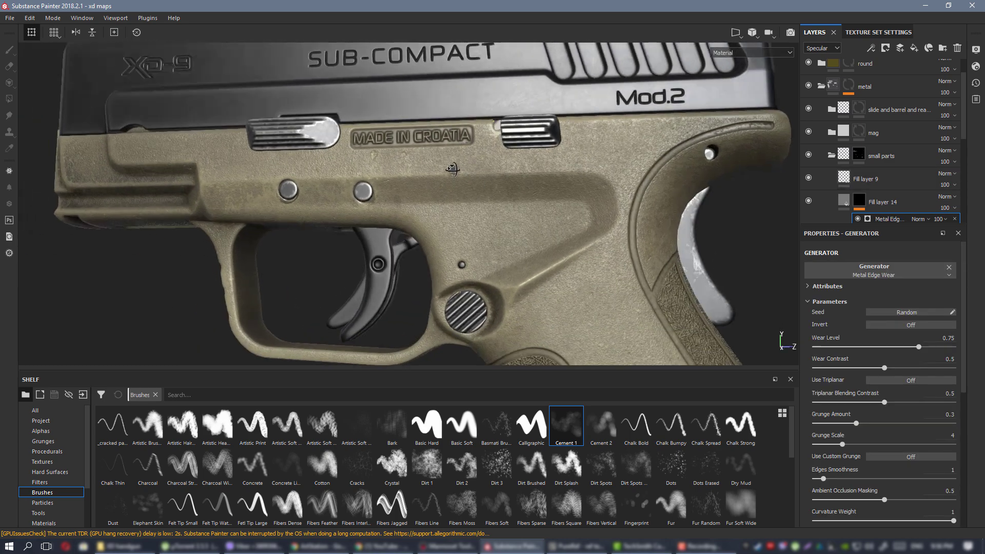
{"action": "left_click_drag", "start_coordinate": [453, 169], "coordinate": [399, 198], "text": "alt"}
{"action": "middle_click_drag", "start_coordinate": [398, 198], "coordinate": [354, 219], "text": "alt"}
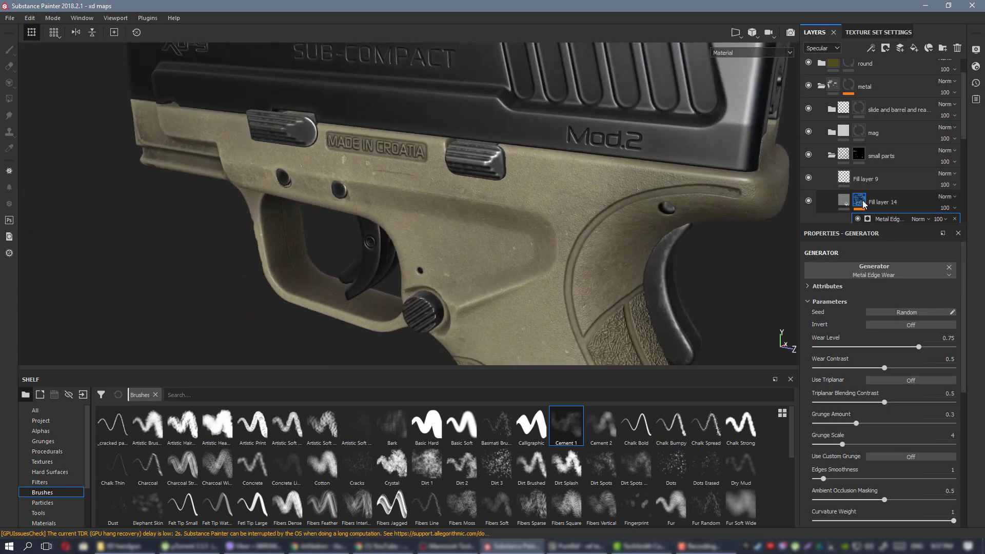
Try Metal Edge Wear with grunge amount 0.04 and wear level 0.8 in the mask view, and remove the generator.
{"action": "left_click", "coordinate": [862, 204]}
{"action": "left_click", "coordinate": [861, 204], "text": "alt"}
{"action": "left_click", "coordinate": [878, 220]}
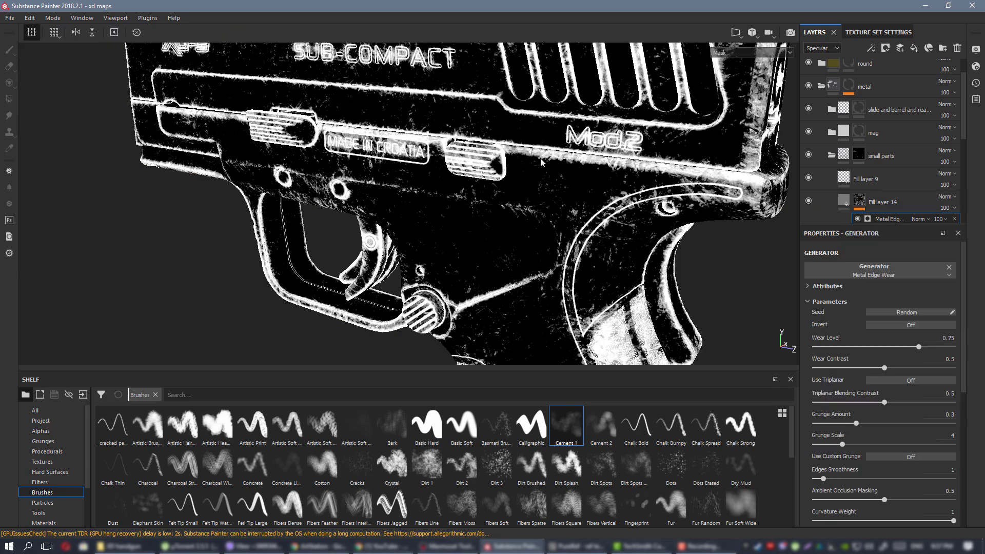
{"action": "left_click_drag", "start_coordinate": [706, 321], "coordinate": [753, 305], "text": "alt"}
{"action": "left_click", "coordinate": [834, 423]}
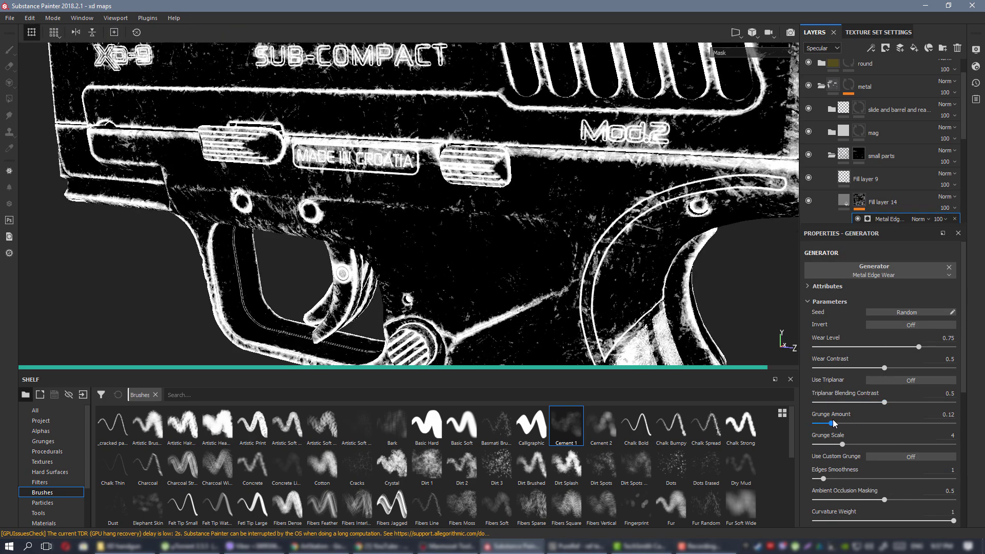
{"action": "left_click", "coordinate": [933, 348]}
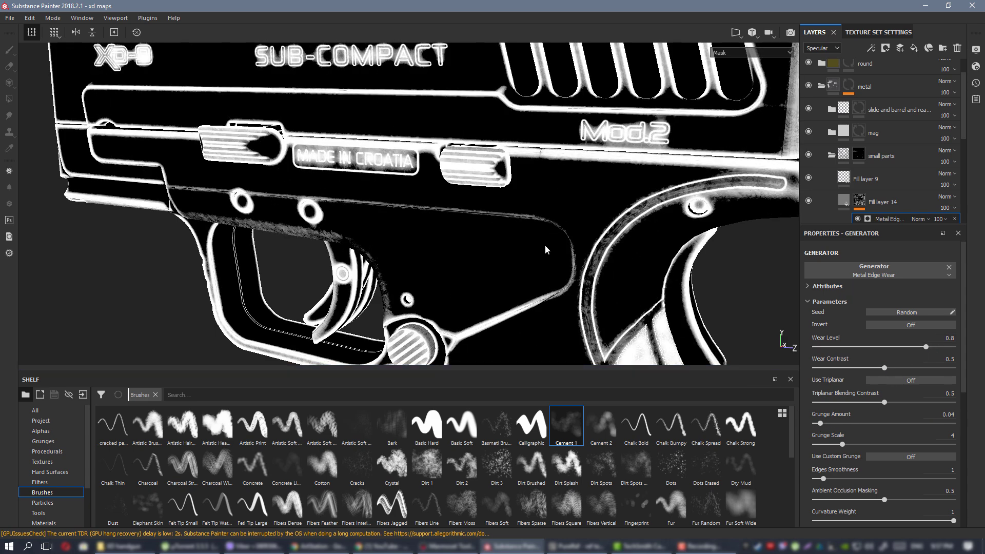
{"action": "scroll", "coordinate": [347, 169], "scroll_direction": "down", "scroll_amount": 2}
{"action": "left_click_drag", "start_coordinate": [348, 171], "coordinate": [444, 179], "text": "alt"}
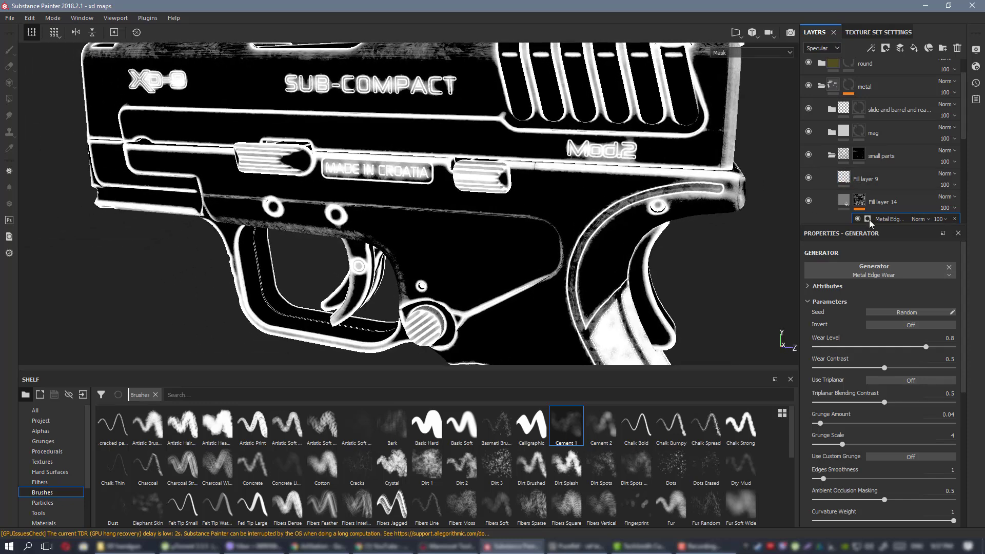
{"action": "scroll", "coordinate": [863, 203], "scroll_direction": "down", "scroll_amount": 1}
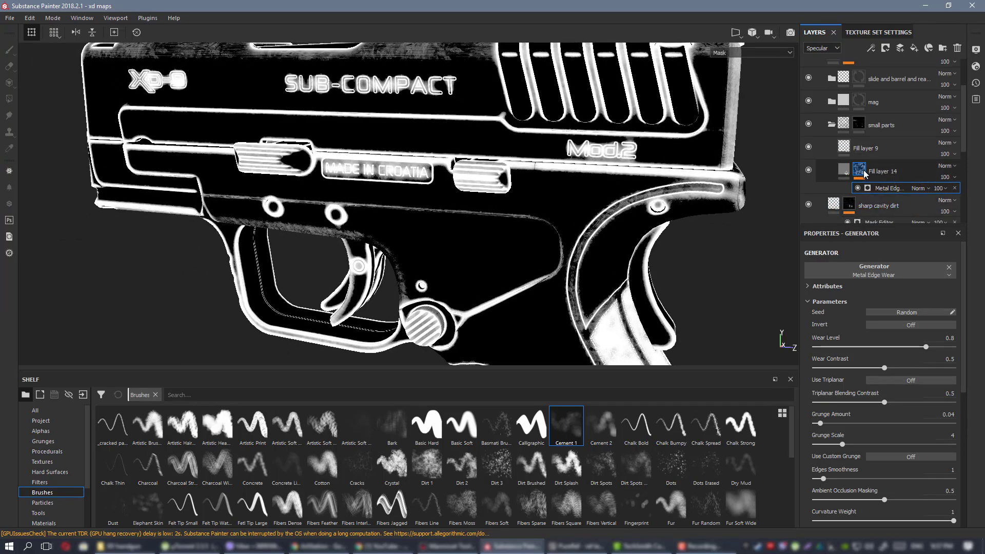
{"action": "left_click", "coordinate": [955, 188]}
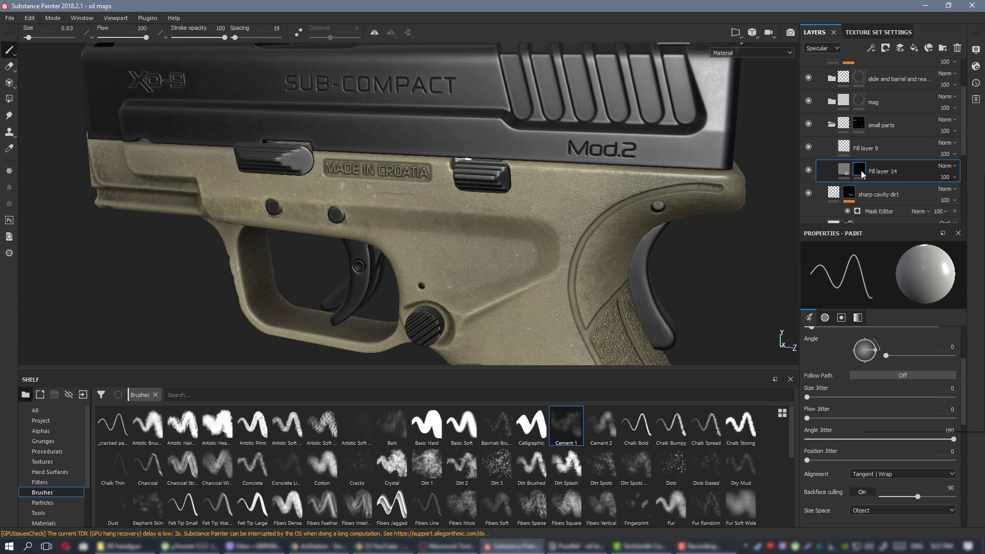
Add a Mask Editor generator to the Fill layer 14 mask.
{"action": "right_click", "coordinate": [860, 171]}
{"action": "left_click", "coordinate": [903, 352]}
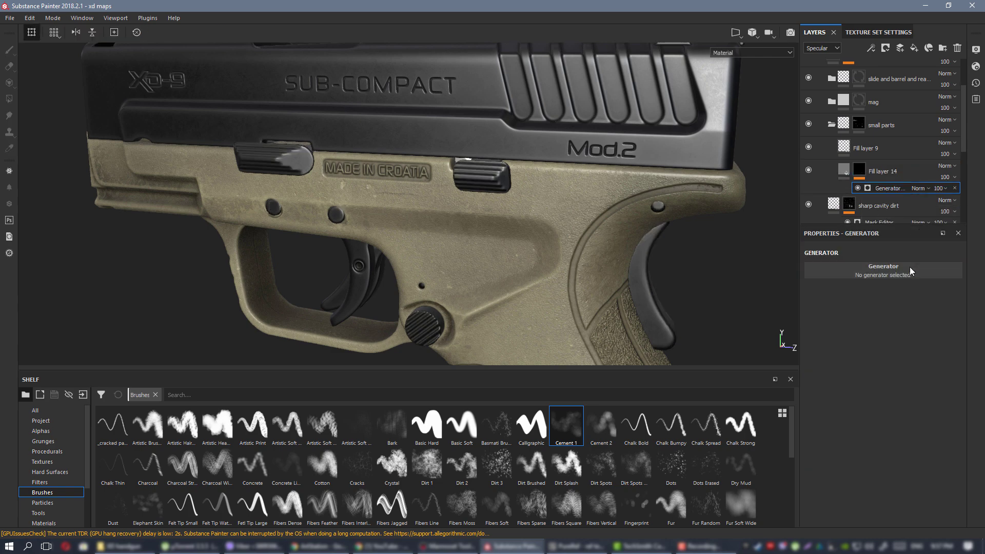
{"action": "left_click", "coordinate": [910, 267]}
{"action": "left_click", "coordinate": [934, 331]}
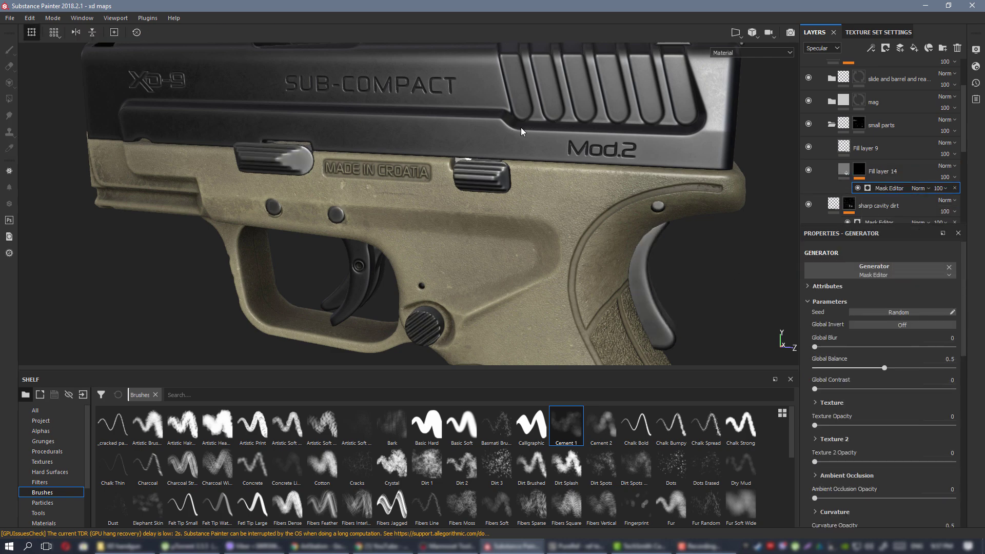
Examine the Mask Editor result on the small parts, view the Fill layer 14 mask, and return to the material view.
{"action": "scroll", "coordinate": [556, 189], "scroll_direction": "up", "scroll_amount": 2}
{"action": "scroll", "coordinate": [555, 189], "scroll_direction": "down", "scroll_amount": 2}
{"action": "middle_click_drag", "start_coordinate": [556, 189], "coordinate": [610, 156], "text": "alt"}
{"action": "left_click_drag", "start_coordinate": [611, 155], "coordinate": [495, 160], "text": "alt"}
{"action": "scroll", "coordinate": [515, 158], "scroll_direction": "down", "scroll_amount": 1}
{"action": "right_click_drag", "start_coordinate": [495, 160], "coordinate": [579, 222], "text": "alt"}
{"action": "left_click_drag", "start_coordinate": [578, 223], "coordinate": [549, 191], "text": "alt"}
{"action": "key", "text": "c"}
{"action": "left_click", "coordinate": [879, 175]}
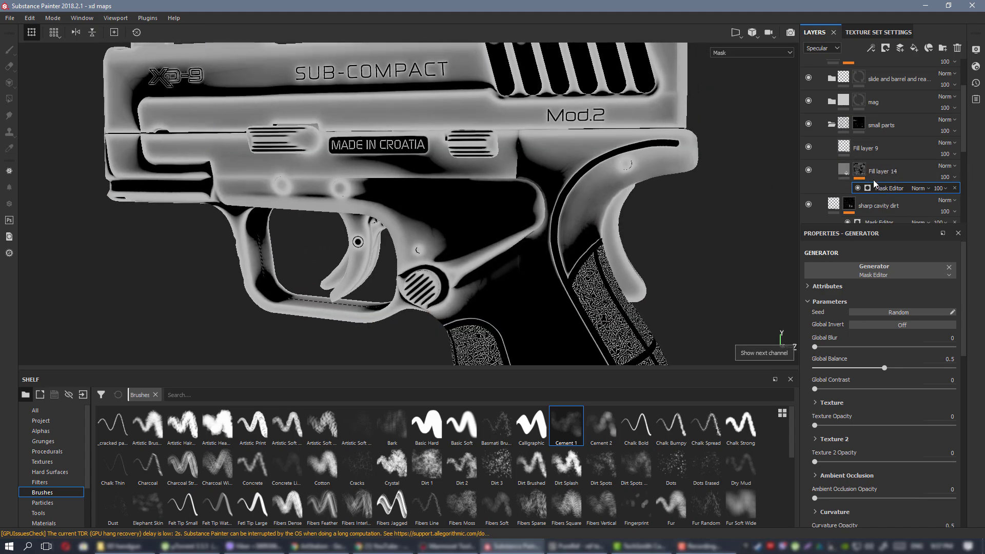
{"action": "key", "text": "m"}
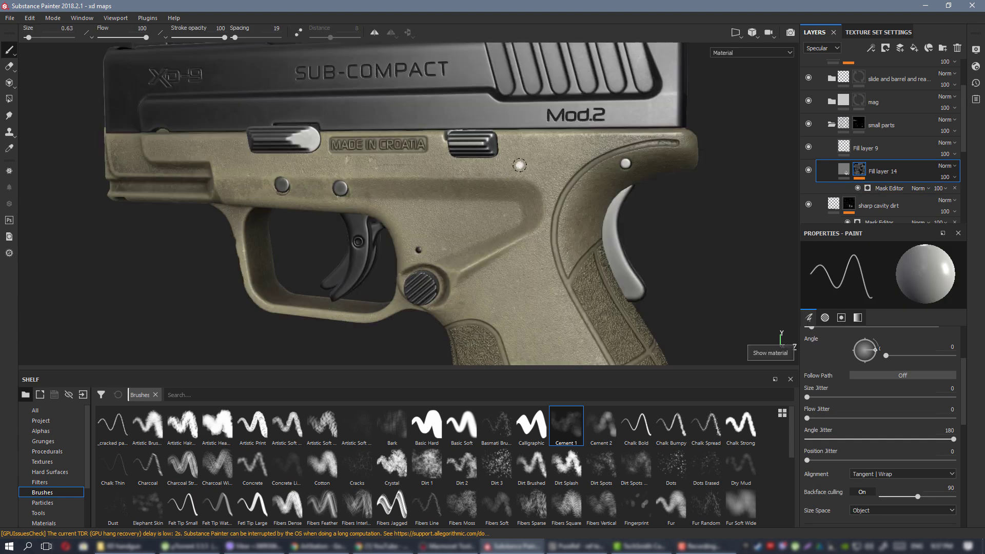
In the specular channel view, darken Fill layer 14's specular color to a reddish near-black, about RGB 0.013, 0.010, 0.010.
{"action": "right_click_drag", "start_coordinate": [520, 165], "coordinate": [456, 182], "text": "alt"}
{"action": "middle_click_drag", "start_coordinate": [457, 182], "coordinate": [500, 163], "text": "alt"}
{"action": "key", "text": "c"}
{"action": "key", "text": "c"}
{"action": "key", "text": "c"}
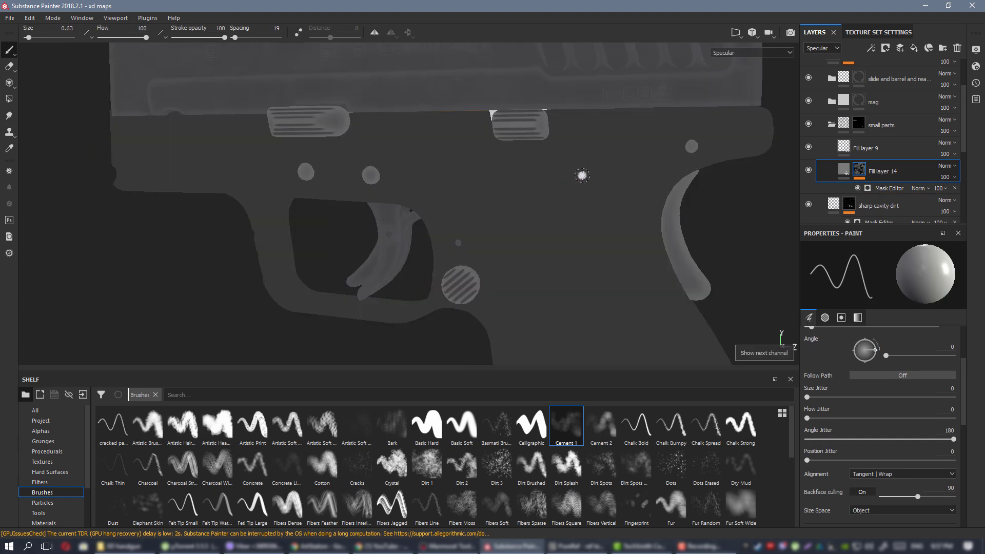
{"action": "mouse_move", "coordinate": [476, 171]}
{"action": "left_mouse_down", "text": "alt"}
{"action": "mouse_move", "coordinate": [311, 150]}
{"action": "mouse_move", "coordinate": [503, 185]}
{"action": "mouse_move", "coordinate": [355, 168]}
{"action": "mouse_move", "coordinate": [468, 191]}
{"action": "mouse_move", "coordinate": [416, 169]}
{"action": "mouse_move", "coordinate": [334, 236]}
{"action": "mouse_move", "coordinate": [479, 172]}
{"action": "mouse_move", "coordinate": [467, 175]}
{"action": "left_mouse_up", "text": "alt"}
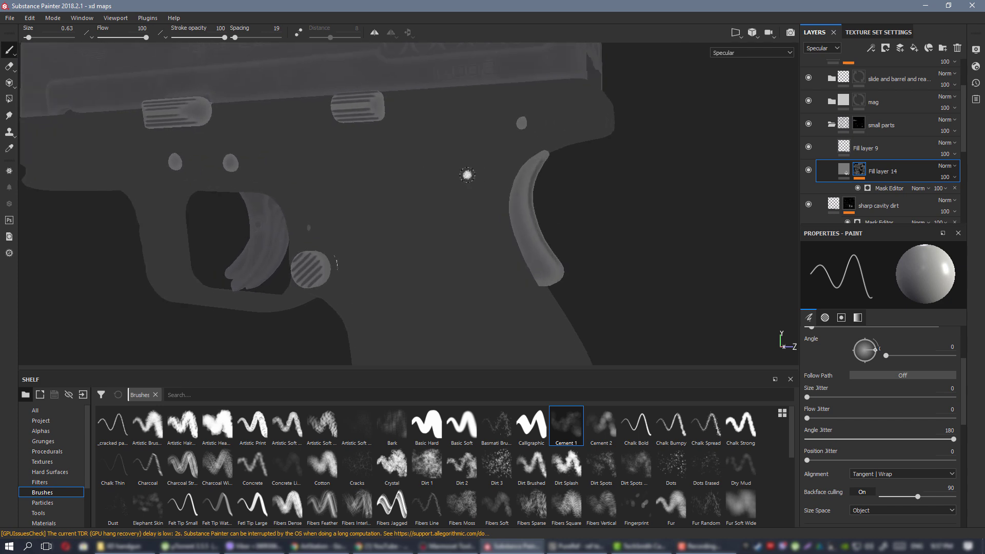
{"action": "left_click", "coordinate": [844, 174]}
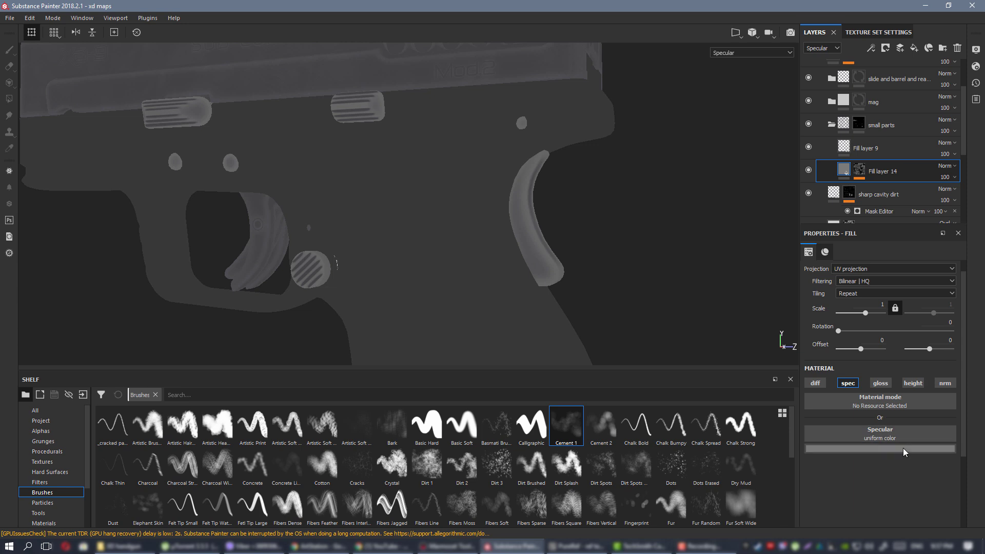
{"action": "left_click", "coordinate": [903, 448]}
{"action": "left_click_drag", "start_coordinate": [870, 397], "coordinate": [854, 403]}
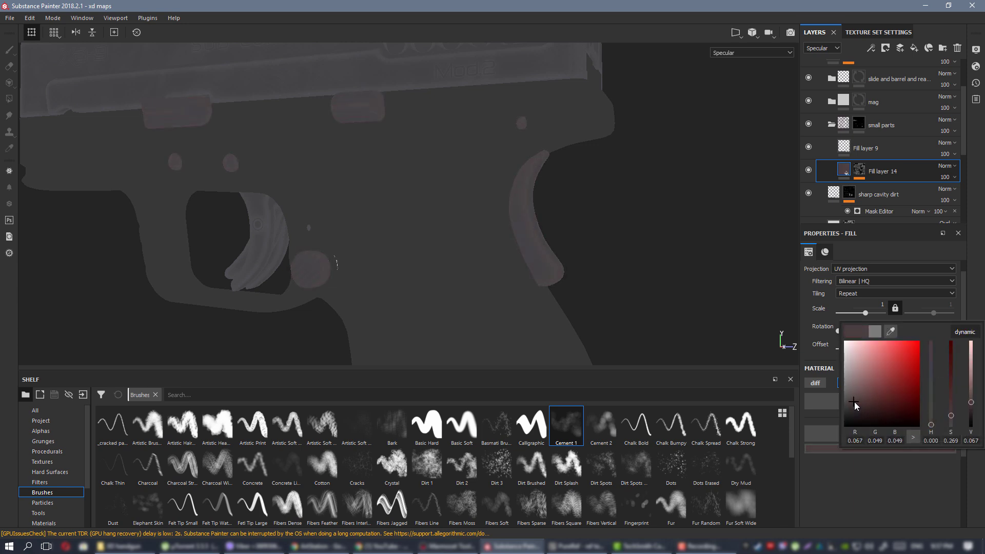
{"action": "left_click_drag", "start_coordinate": [973, 411], "coordinate": [974, 415]}
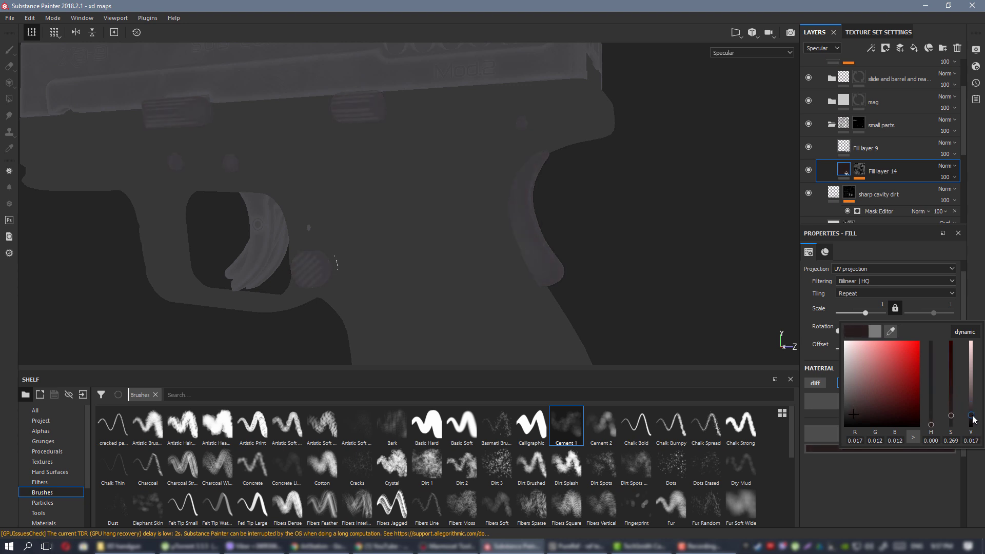
Examine the levers and frame pins in the specular and material views, ending close to the lever beside MADE IN CROATIA.
{"action": "middle_click_drag", "start_coordinate": [363, 154], "coordinate": [424, 204], "text": "alt"}
{"action": "right_click_drag", "start_coordinate": [424, 205], "coordinate": [477, 218], "text": "alt"}
{"action": "left_click_drag", "start_coordinate": [477, 218], "coordinate": [388, 193], "text": "alt"}
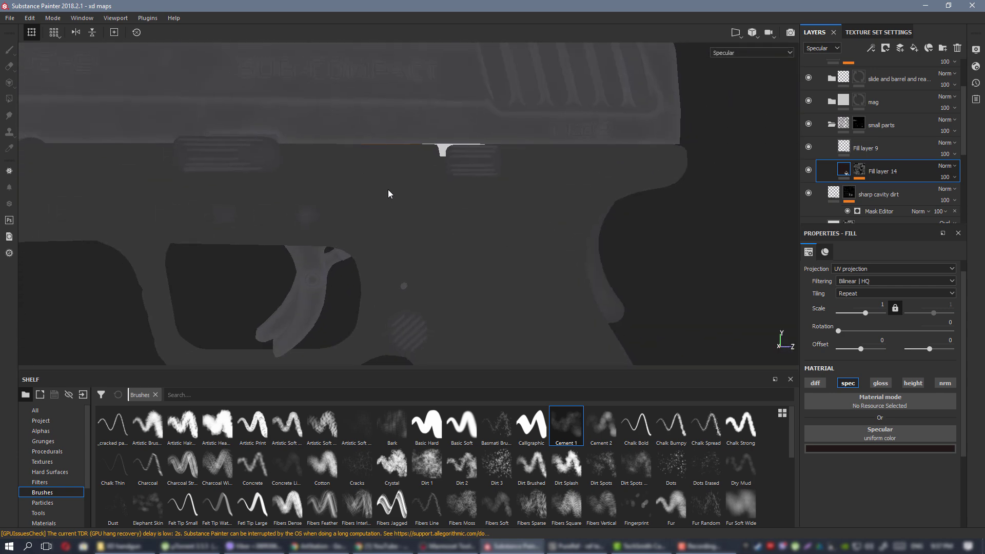
{"action": "key", "text": "m"}
{"action": "left_click_drag", "start_coordinate": [453, 194], "coordinate": [368, 205], "text": "alt"}
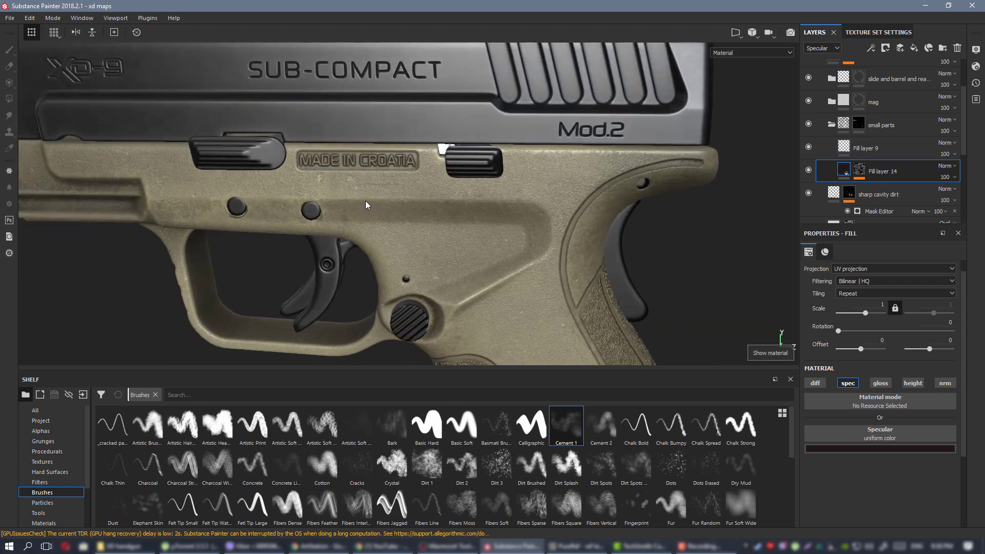
{"action": "middle_click_drag", "start_coordinate": [367, 205], "coordinate": [533, 263], "text": "alt"}
{"action": "right_click_drag", "start_coordinate": [532, 262], "coordinate": [682, 354], "text": "alt"}
{"action": "left_click_drag", "start_coordinate": [513, 205], "coordinate": [482, 225], "text": "alt"}
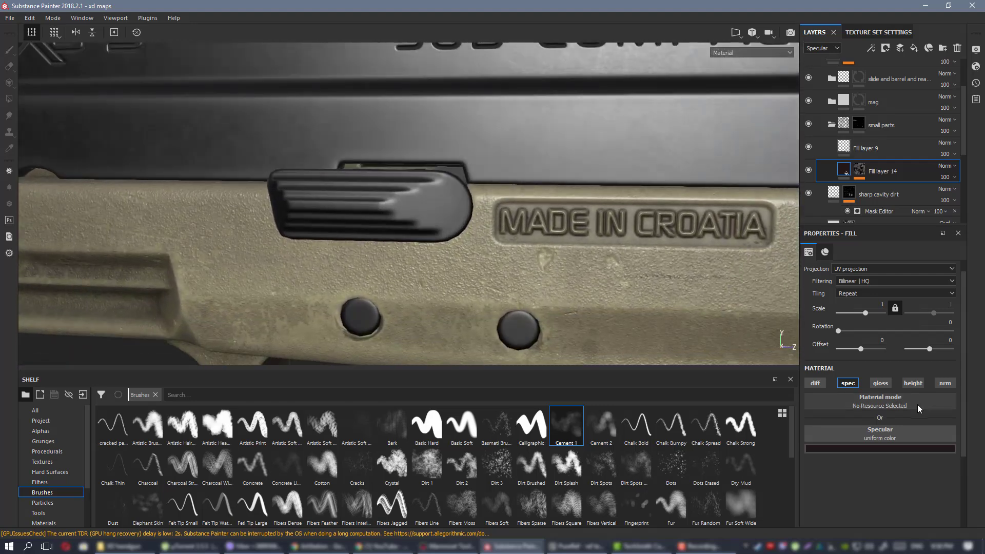
Duplicate Fill layer 14 and set the curvature opacity in the copy's Mask Editor to 1.
{"action": "right_click", "coordinate": [899, 181]}
{"action": "left_click", "coordinate": [895, 365]}
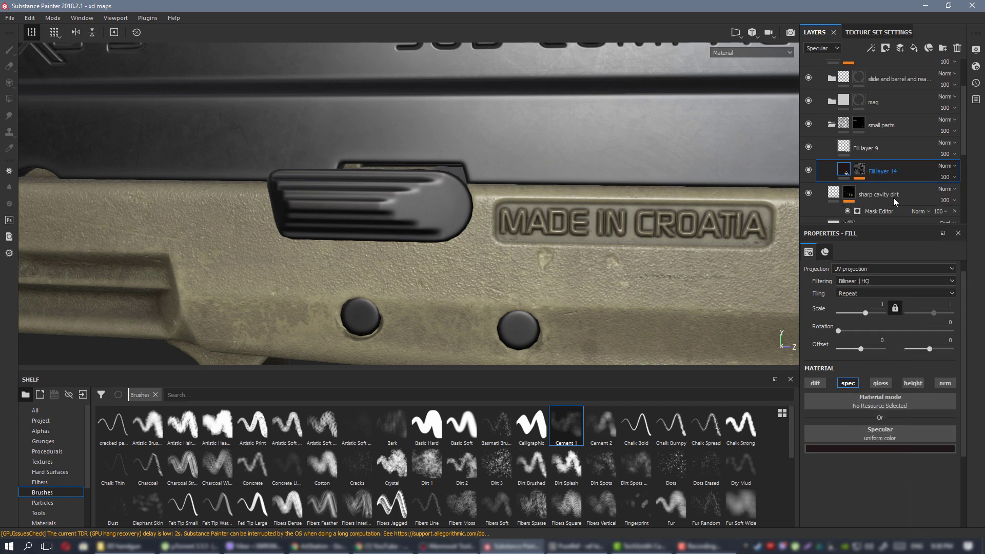
{"action": "left_click", "coordinate": [860, 170], "text": "alt"}
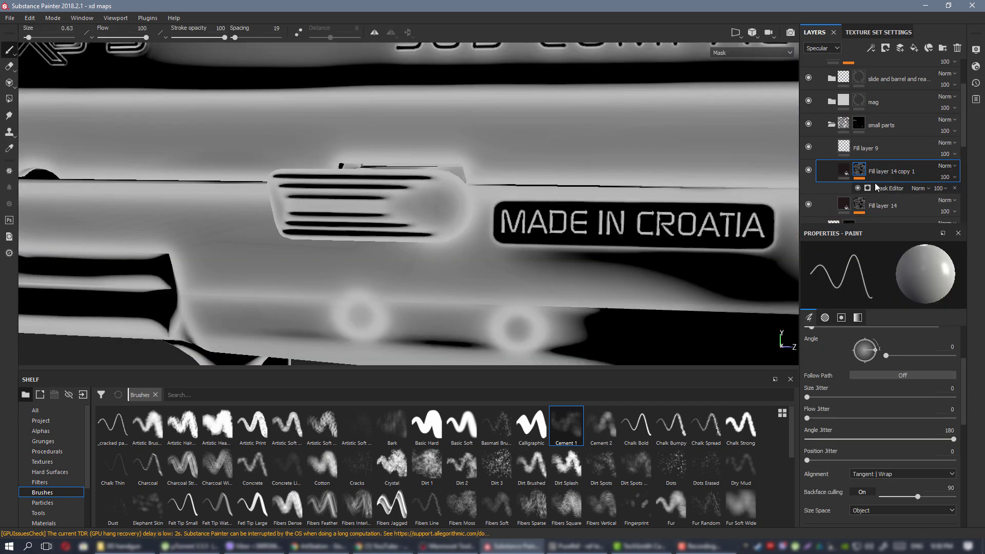
{"action": "left_click", "coordinate": [878, 185]}
{"action": "scroll", "coordinate": [867, 431], "scroll_direction": "down", "scroll_amount": 3}
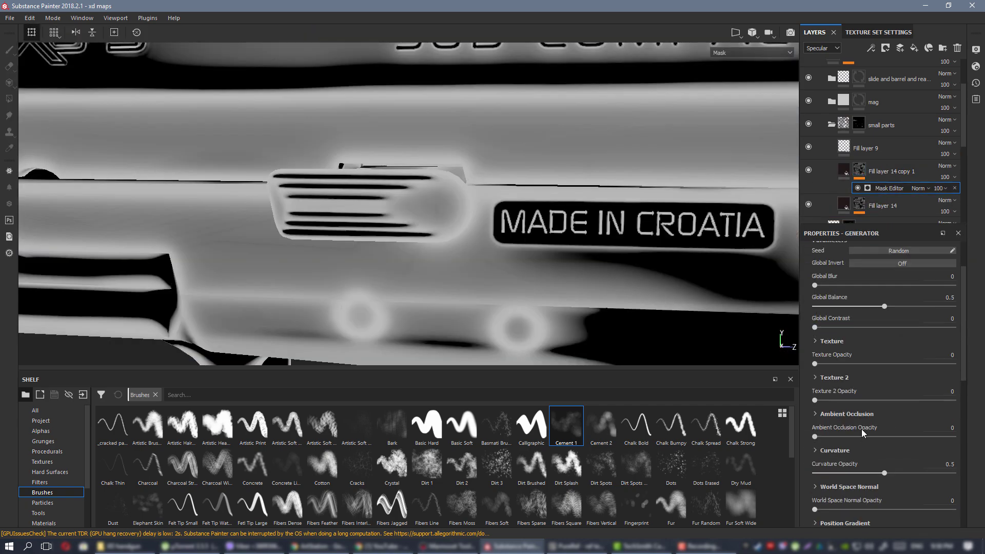
{"action": "left_click_drag", "start_coordinate": [854, 441], "coordinate": [967, 444]}
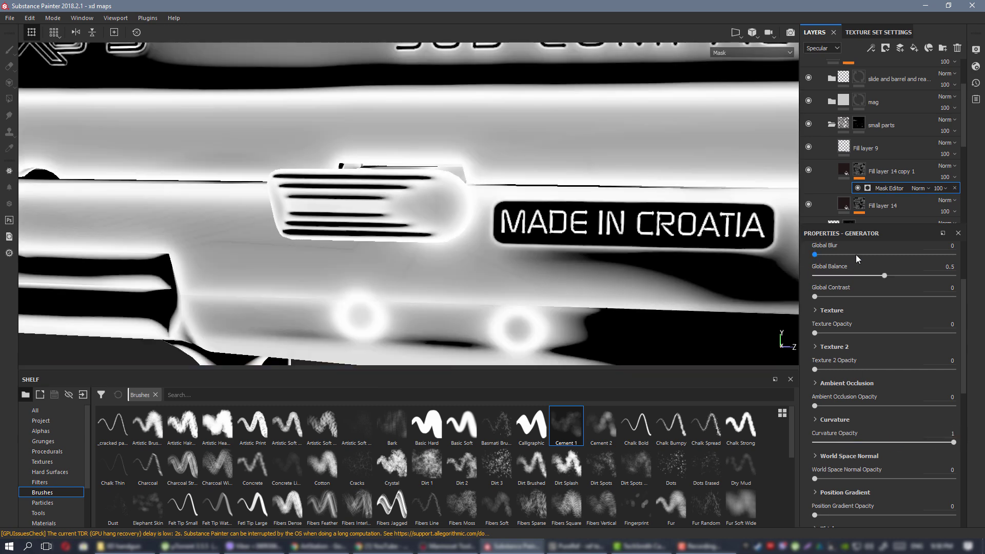
{"action": "left_click", "coordinate": [886, 212]}
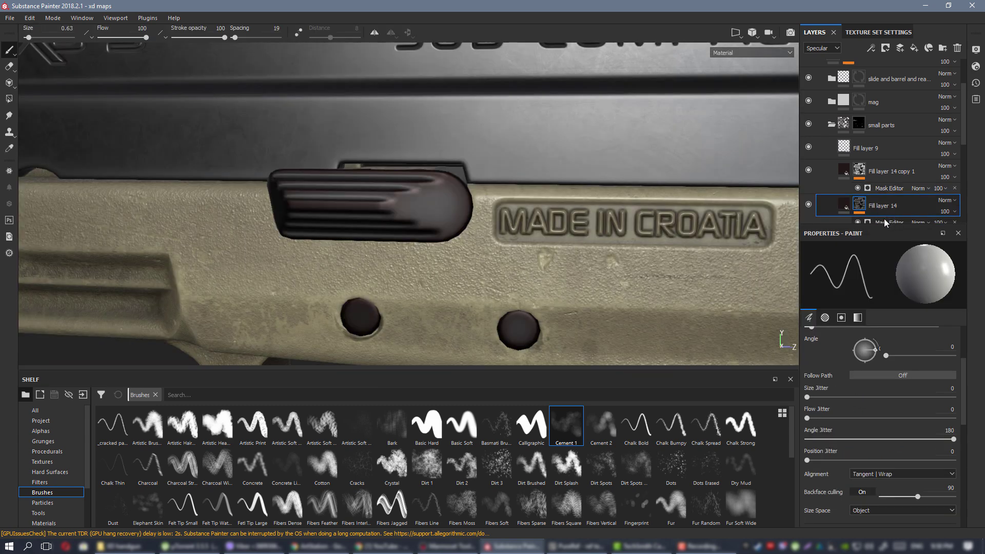
{"action": "left_click", "coordinate": [884, 220]}
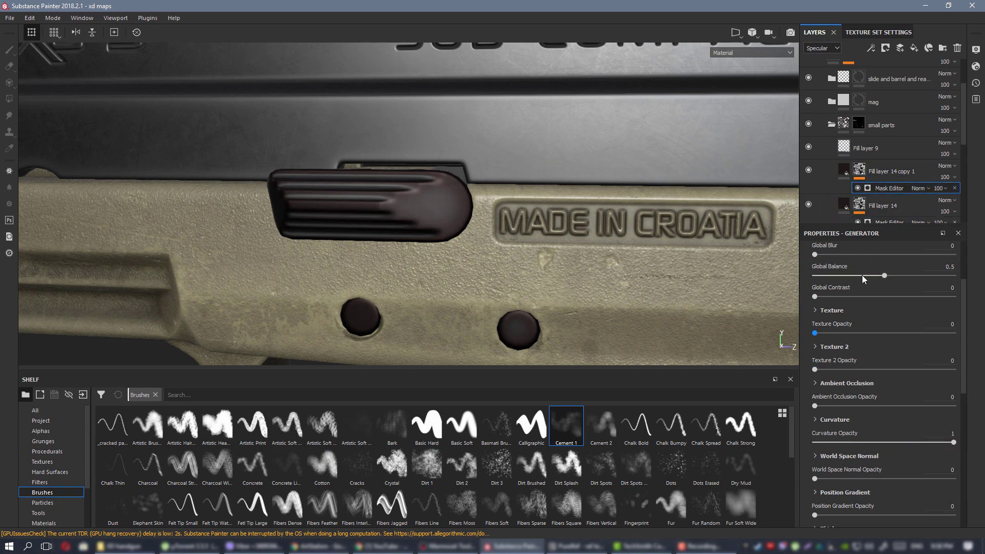
Brighten the specular color of Fill layer 14 copy 1 to a pale reddish tone.
{"action": "left_click", "coordinate": [843, 171]}
{"action": "left_click", "coordinate": [880, 449]}
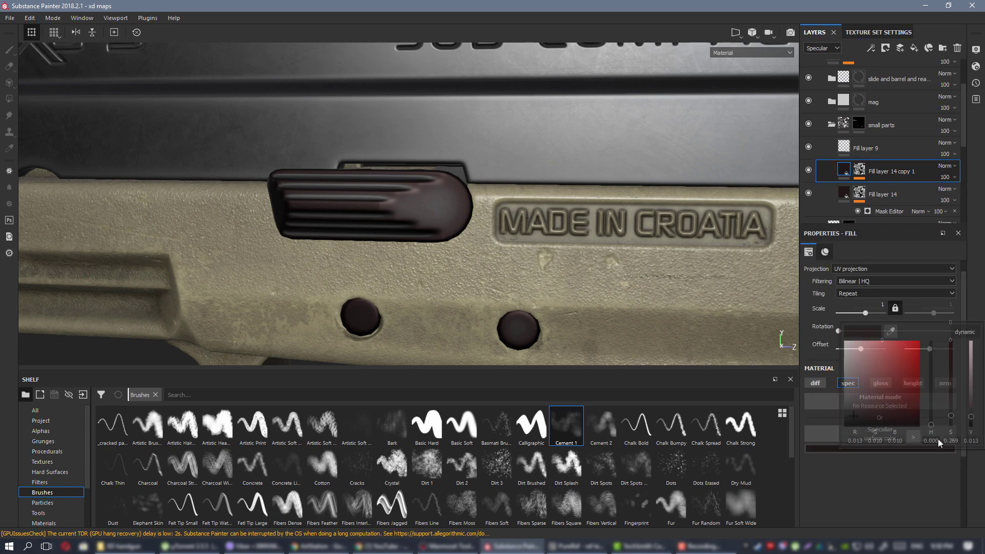
{"action": "left_click_drag", "start_coordinate": [971, 418], "coordinate": [974, 388]}
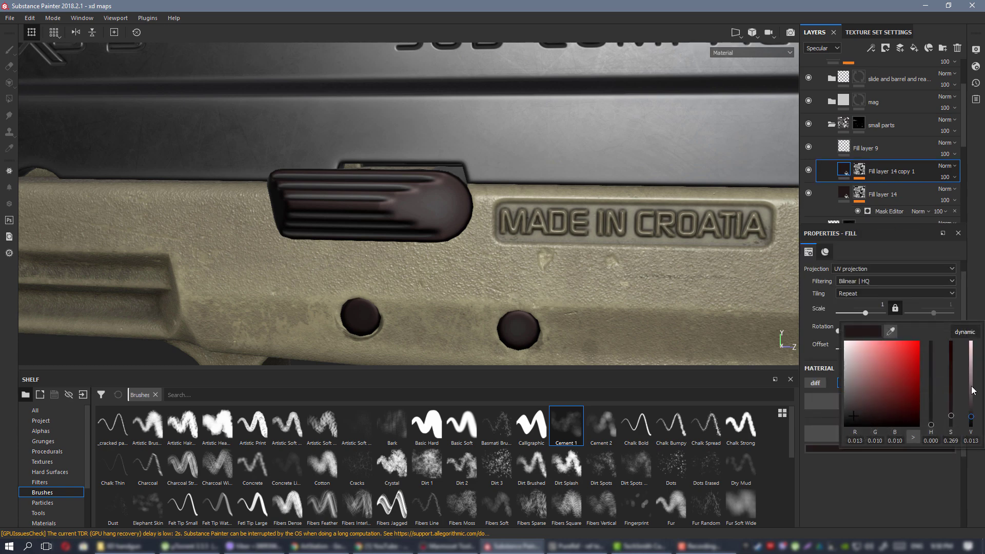
In the Mask Editor of Fill layer 14 copy 1, set the curvature's Soft, Medium, Large and Big values to 0.
{"action": "left_click", "coordinate": [860, 172]}
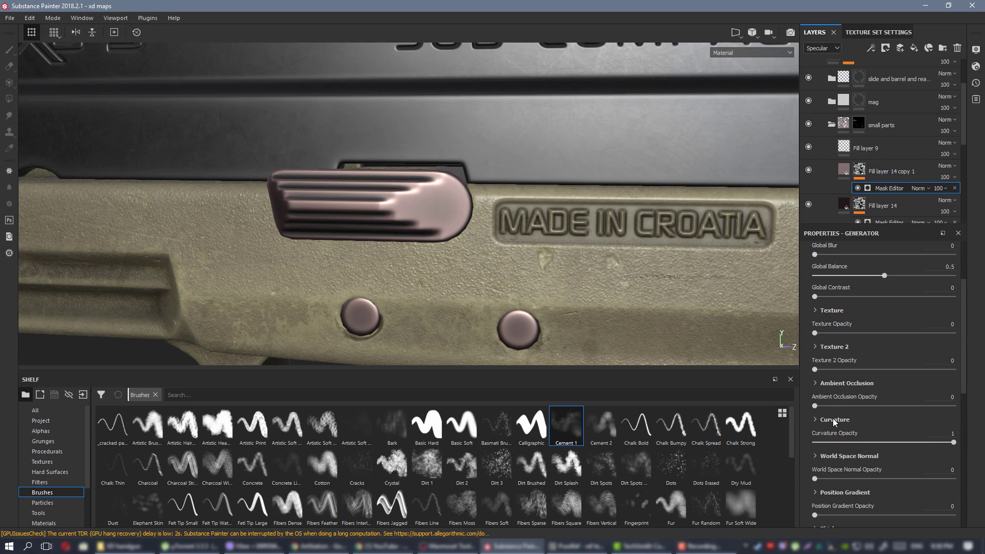
{"action": "left_click", "coordinate": [833, 419]}
{"action": "scroll", "coordinate": [833, 482], "scroll_direction": "down", "scroll_amount": 4}
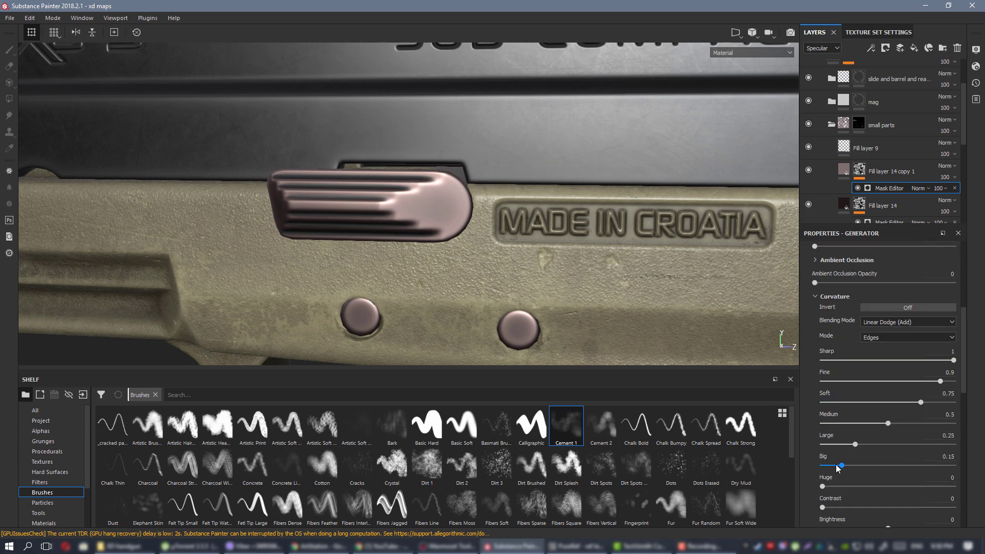
{"action": "left_click_drag", "start_coordinate": [837, 468], "coordinate": [822, 466]}
{"action": "left_click_drag", "start_coordinate": [861, 423], "coordinate": [813, 419]}
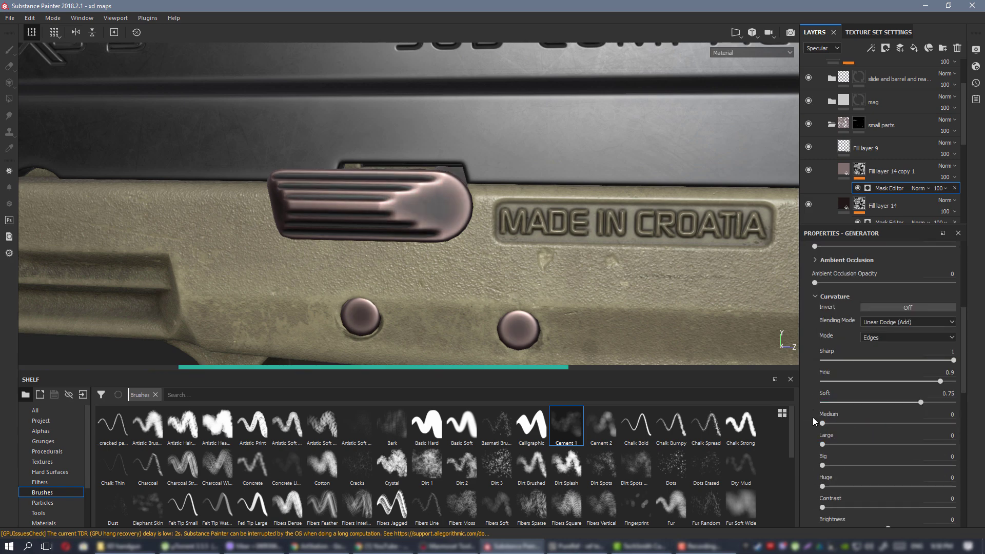
{"action": "left_click_drag", "start_coordinate": [903, 399], "coordinate": [820, 402]}
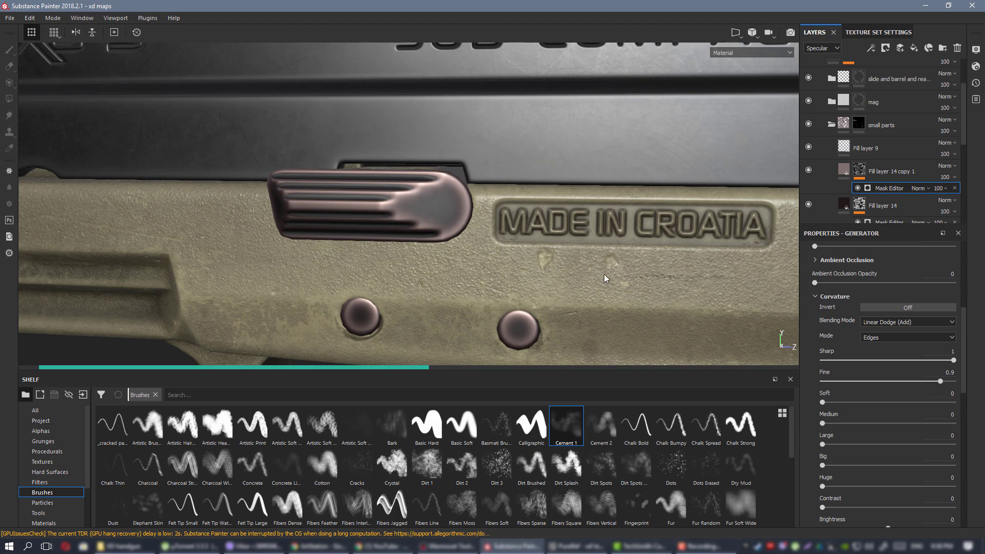
Examine the edge wear on the slide levers and frame pins in the material and specular channel views.
{"action": "scroll", "coordinate": [665, 304], "scroll_direction": "down", "scroll_amount": 3}
{"action": "left_click_drag", "start_coordinate": [664, 302], "coordinate": [380, 201], "text": "alt"}
{"action": "scroll", "coordinate": [379, 201], "scroll_direction": "down", "scroll_amount": 2}
{"action": "scroll", "coordinate": [379, 202], "scroll_direction": "down", "scroll_amount": 2}
{"action": "left_click_drag", "start_coordinate": [605, 218], "coordinate": [539, 203], "text": "alt"}
{"action": "middle_click_drag", "start_coordinate": [538, 203], "coordinate": [418, 107], "text": "alt"}
{"action": "scroll", "coordinate": [417, 108], "scroll_direction": "up", "scroll_amount": 3}
{"action": "mouse_move", "coordinate": [590, 190]}
{"action": "left_mouse_down", "text": "alt"}
{"action": "mouse_move", "coordinate": [666, 162]}
{"action": "mouse_move", "coordinate": [591, 200]}
{"action": "left_mouse_up", "text": "alt"}
{"action": "scroll", "coordinate": [490, 204], "scroll_direction": "down", "scroll_amount": 3}
{"action": "middle_click_drag", "start_coordinate": [123, 56], "coordinate": [452, 152], "text": "alt"}
{"action": "key", "text": "c"}
{"action": "scroll", "coordinate": [465, 167], "scroll_direction": "up", "scroll_amount": 3}
{"action": "key", "text": "c"}
{"action": "key", "text": "c"}
{"action": "scroll", "coordinate": [460, 159], "scroll_direction": "up", "scroll_amount": 2}
{"action": "left_click_drag", "start_coordinate": [507, 225], "coordinate": [477, 170], "text": "alt"}
{"action": "left_click_drag", "start_coordinate": [482, 222], "coordinate": [472, 165], "text": "alt"}
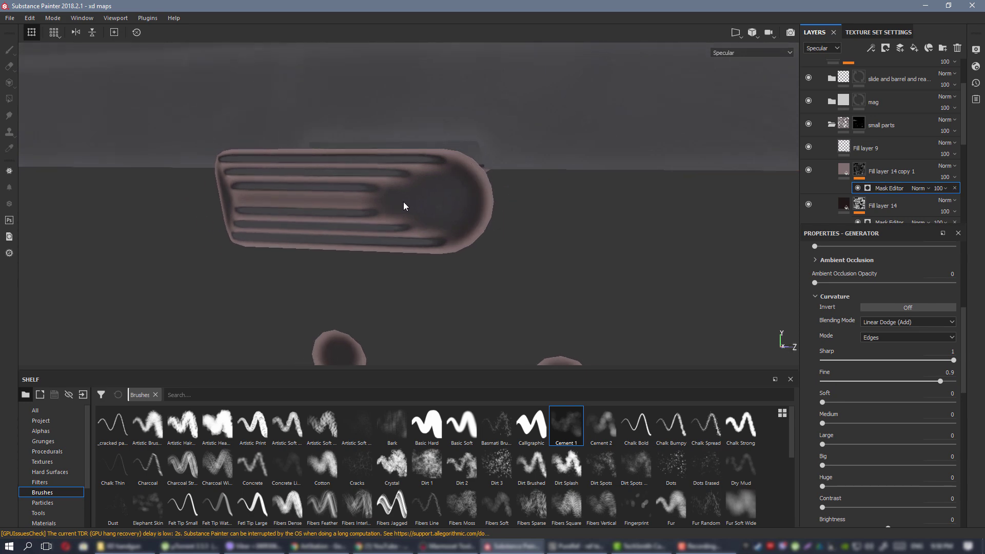
{"action": "right_click_drag", "start_coordinate": [347, 187], "coordinate": [489, 203], "text": "alt"}
{"action": "left_click_drag", "start_coordinate": [488, 204], "coordinate": [490, 183], "text": "alt"}
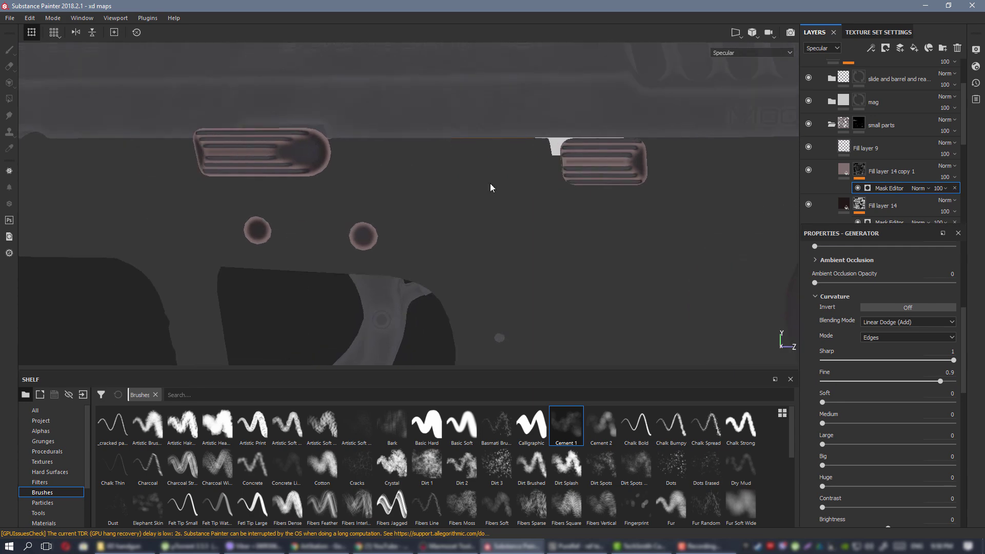
{"action": "right_click_drag", "start_coordinate": [490, 183], "coordinate": [394, 183], "text": "alt"}
Slightly darken the specular color of Fill layer 14 copy 1 and shift its hue toward orange, to about 0.084.
{"action": "left_click", "coordinate": [867, 172]}
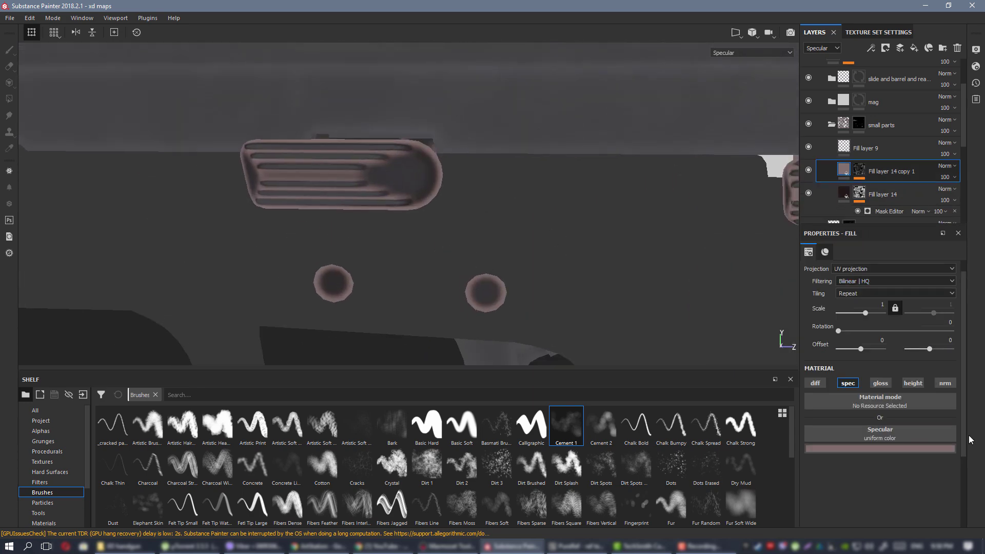
{"action": "left_click", "coordinate": [906, 449]}
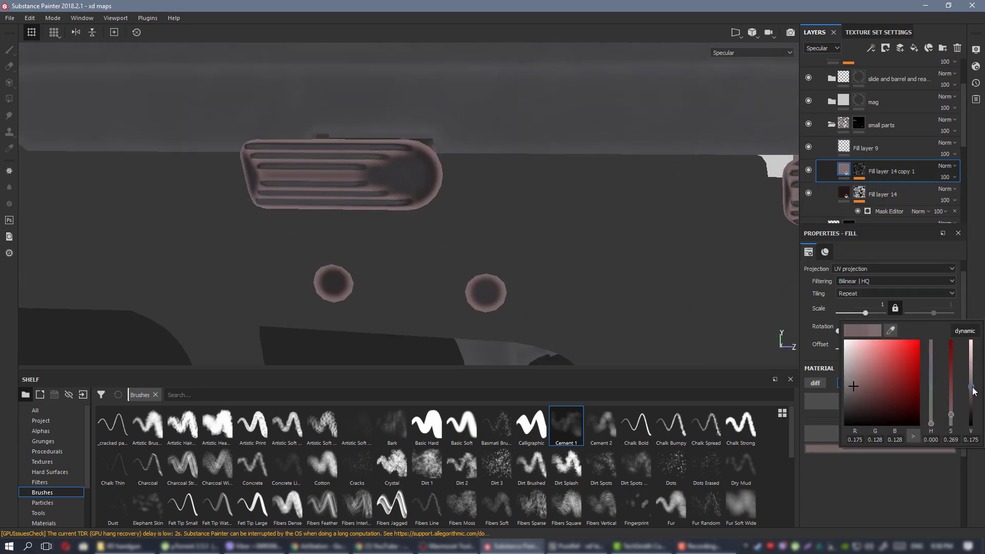
{"action": "left_click_drag", "start_coordinate": [974, 390], "coordinate": [975, 391]}
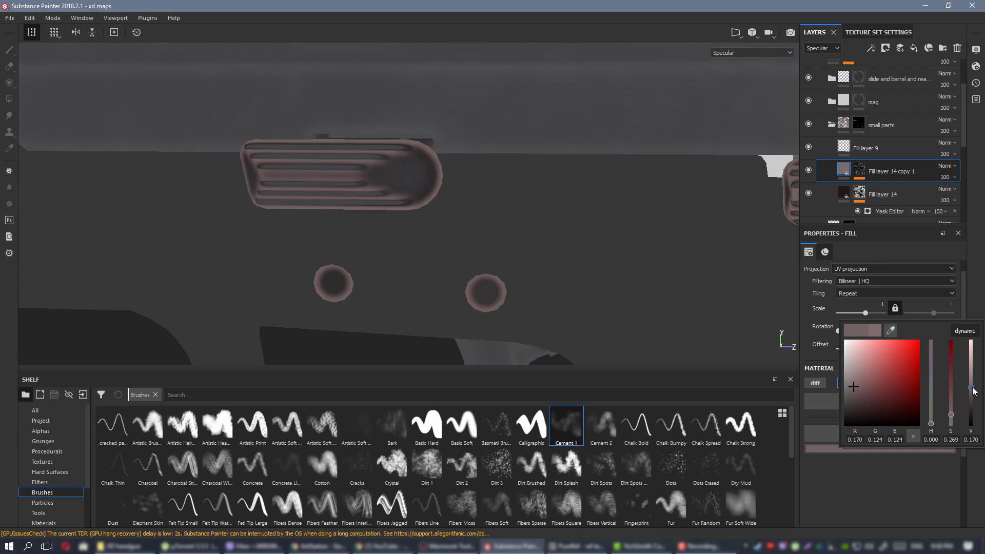
{"action": "left_click", "coordinate": [931, 420]}
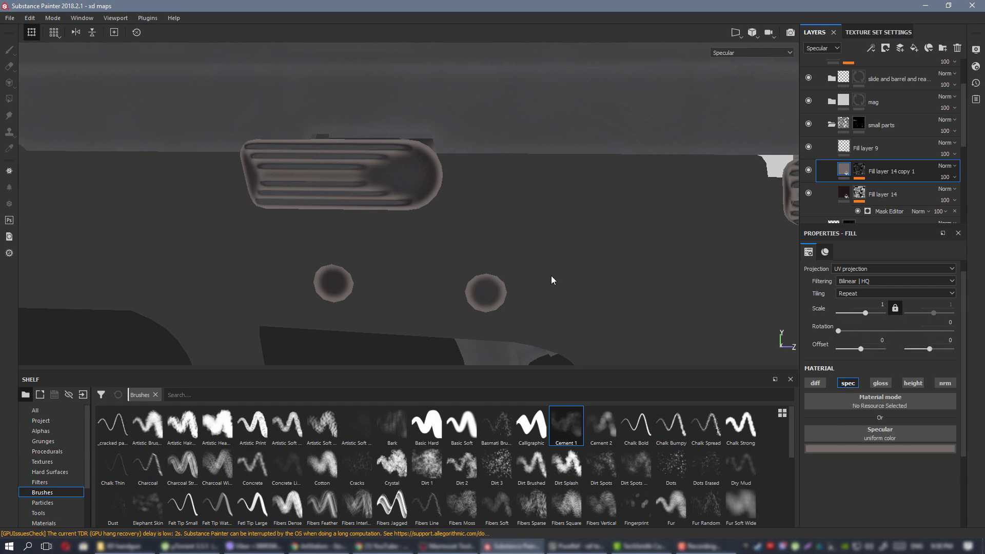
Examine the warmer edges on the levers, pins and grip safety from several angles in the specular and material views.
{"action": "right_click_drag", "start_coordinate": [551, 277], "coordinate": [306, 197], "text": "alt"}
{"action": "middle_click_drag", "start_coordinate": [569, 254], "coordinate": [538, 217], "text": "alt"}
{"action": "left_click_drag", "start_coordinate": [539, 217], "coordinate": [402, 161], "text": "alt"}
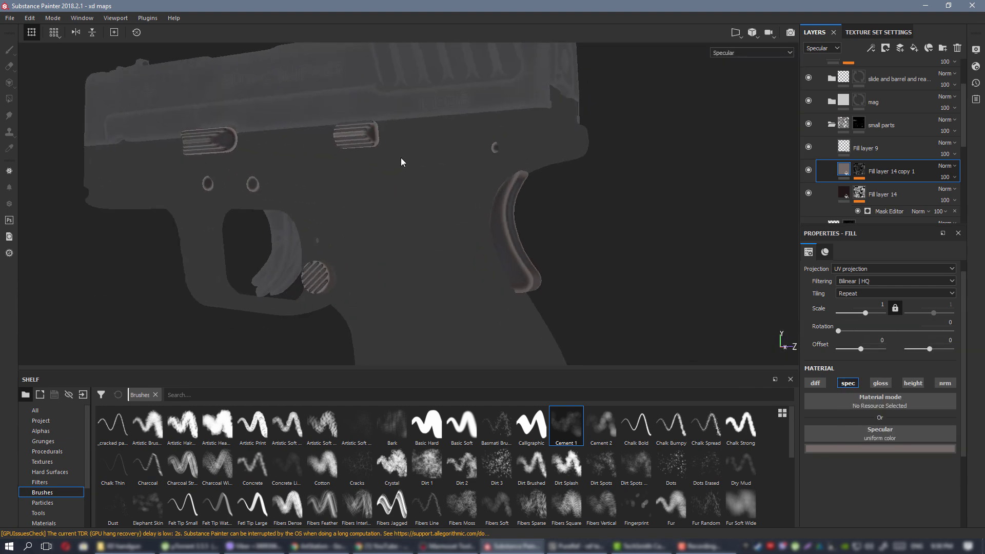
{"action": "middle_click_drag", "start_coordinate": [205, 129], "coordinate": [384, 163], "text": "alt"}
{"action": "right_click_drag", "start_coordinate": [384, 163], "coordinate": [500, 204], "text": "alt"}
{"action": "key", "text": "m"}
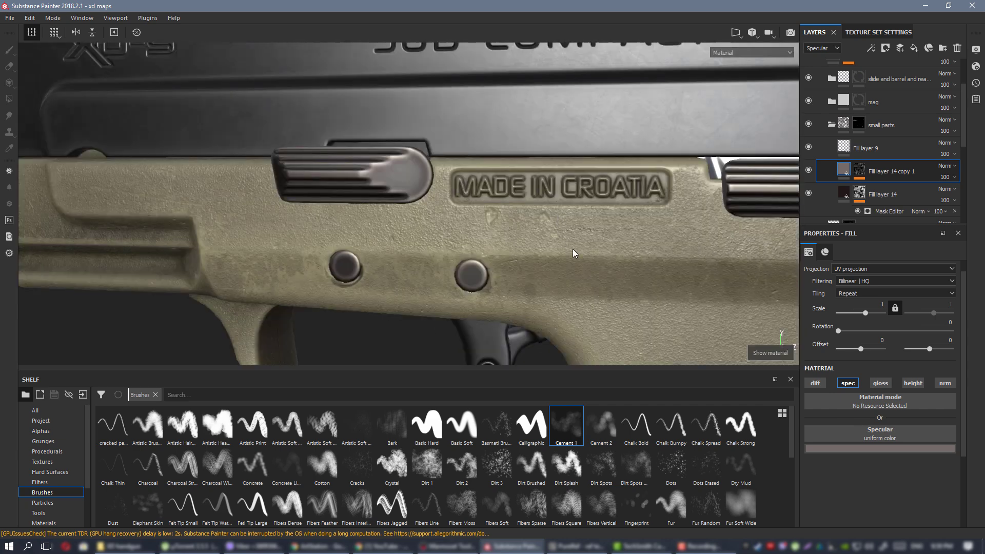
{"action": "right_click_drag", "start_coordinate": [606, 250], "coordinate": [544, 231], "text": "alt"}
{"action": "middle_click_drag", "start_coordinate": [662, 246], "coordinate": [539, 203], "text": "alt"}
{"action": "right_click_drag", "start_coordinate": [539, 203], "coordinate": [493, 197], "text": "alt"}
{"action": "left_click_drag", "start_coordinate": [492, 197], "coordinate": [443, 208], "text": "alt"}
{"action": "right_click_drag", "start_coordinate": [442, 208], "coordinate": [583, 279], "text": "alt"}
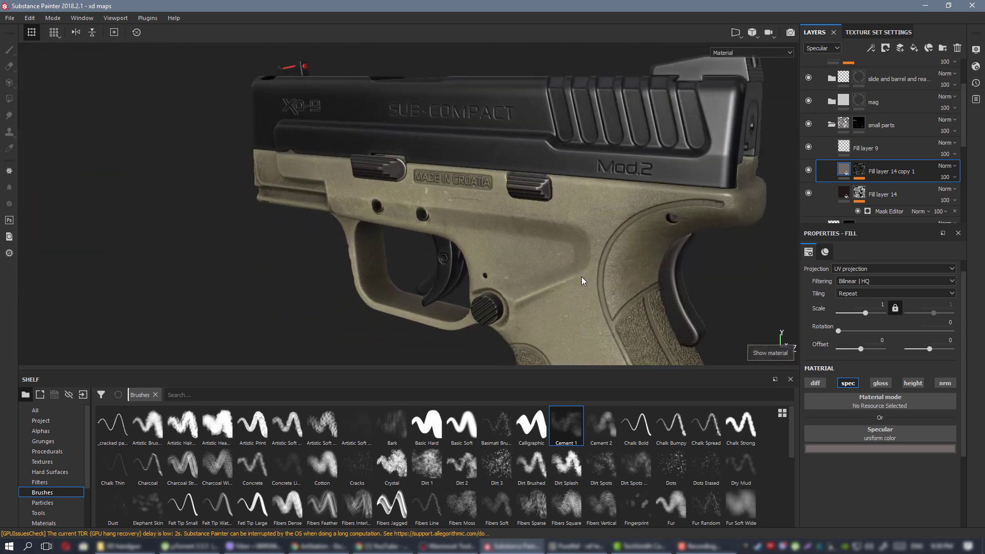
{"action": "left_click_drag", "start_coordinate": [582, 280], "coordinate": [484, 191], "text": "alt"}
In the specular channel view, darken the specular color of Fill layer 14 copy 1 to a warm grey, about RGB 0.110, 0.103, 0.095.
{"action": "key", "text": "c"}
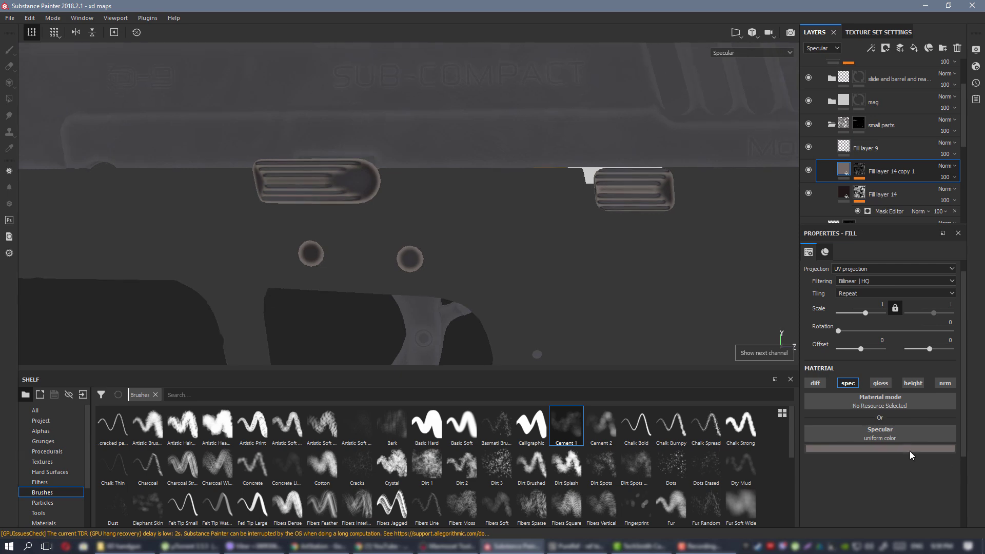
{"action": "left_click", "coordinate": [948, 449]}
{"action": "left_click_drag", "start_coordinate": [972, 394], "coordinate": [974, 405]}
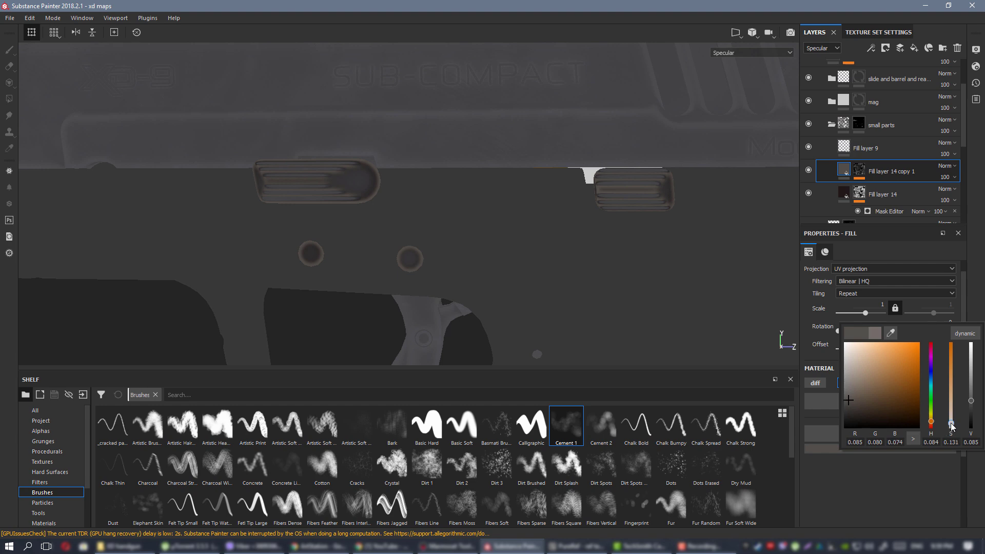
{"action": "right_click_drag", "start_coordinate": [610, 276], "coordinate": [377, 202], "text": "alt"}
{"action": "left_click_drag", "start_coordinate": [378, 201], "coordinate": [381, 208], "text": "alt"}
{"action": "right_click_drag", "start_coordinate": [442, 189], "coordinate": [490, 243], "text": "alt"}
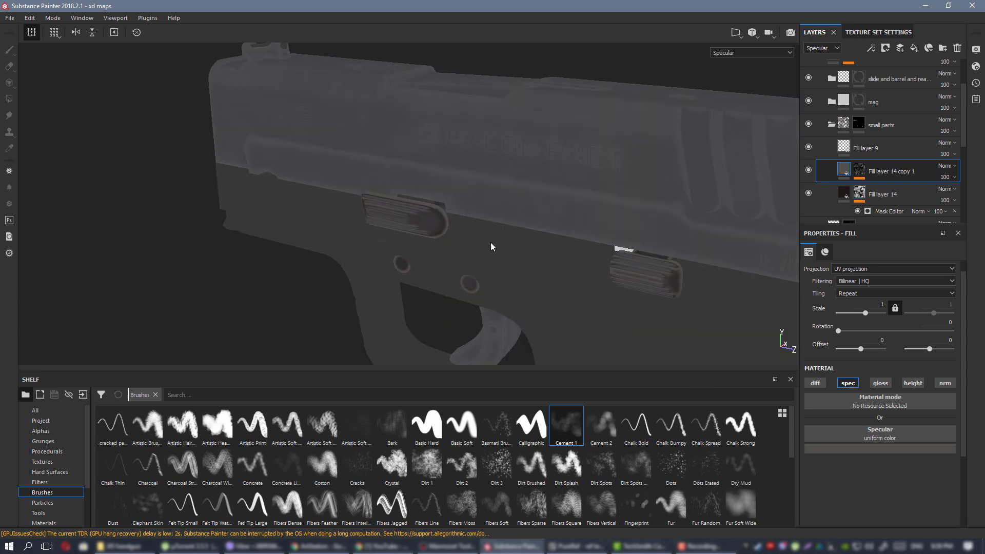
{"action": "left_click_drag", "start_coordinate": [491, 243], "coordinate": [547, 235], "text": "alt"}
{"action": "left_click", "coordinate": [879, 448]}
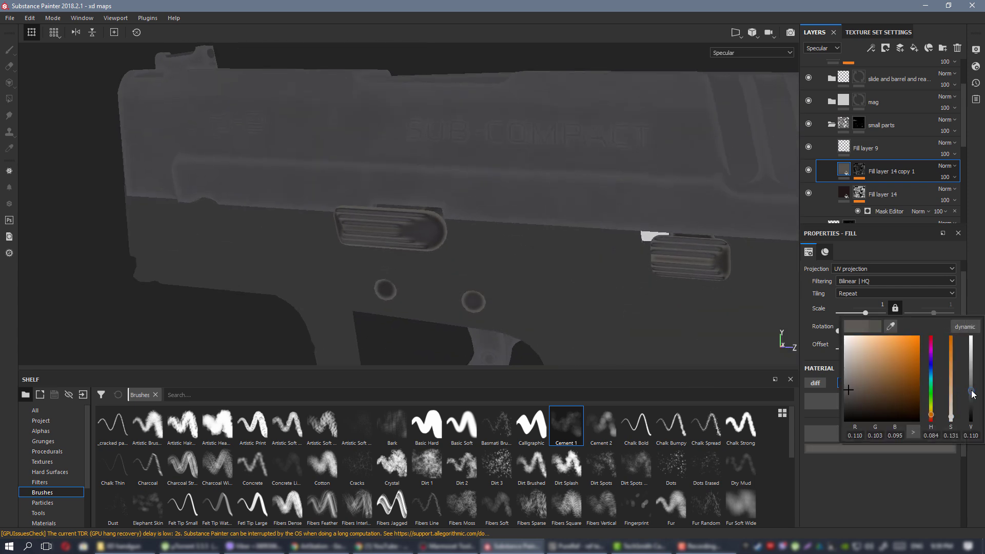
Brighten the specular color of Fill layer 14 to a dark reddish tone with a value of about 0.038.
{"action": "left_click", "coordinate": [842, 194]}
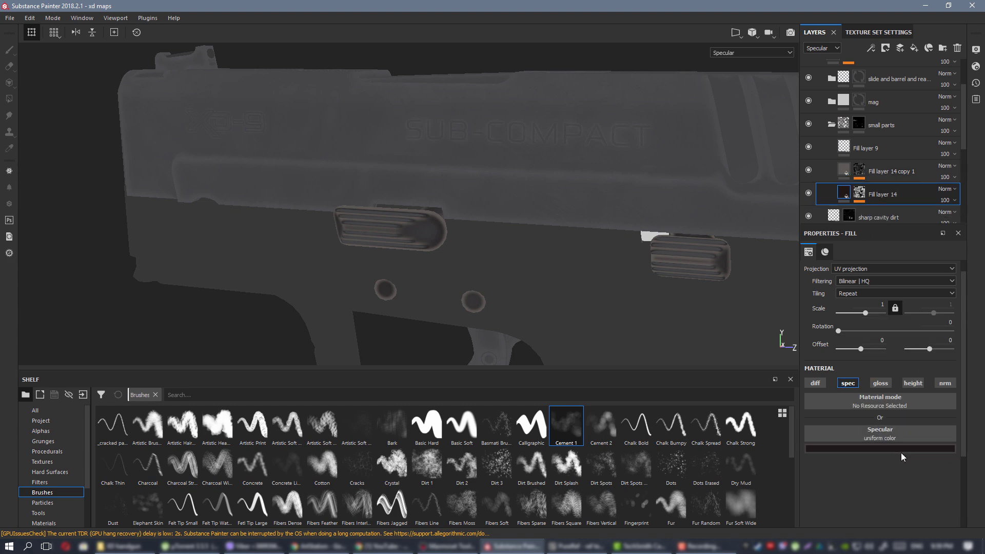
{"action": "left_click", "coordinate": [878, 448]}
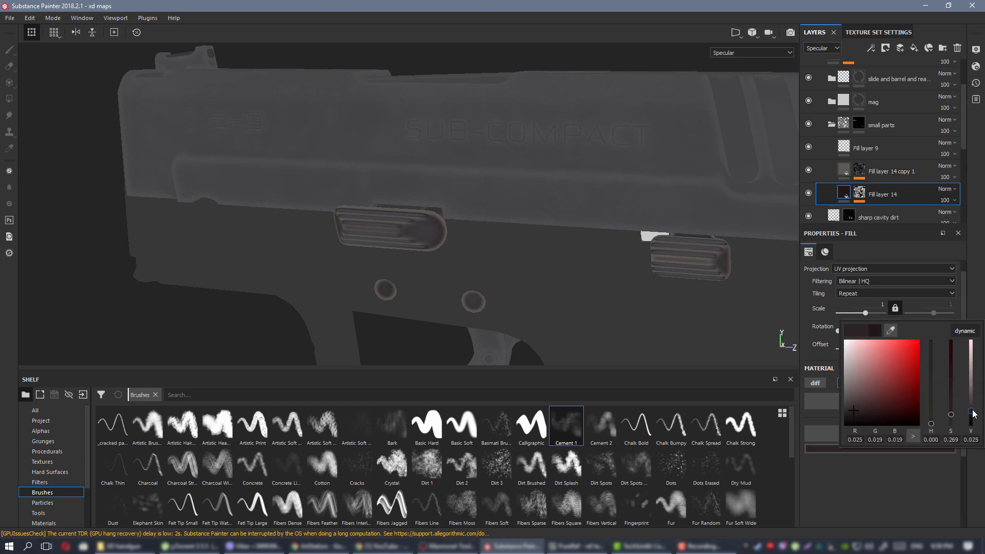
Examine the contrast between the small parts' base and edges, close up in specular and on the whole pistol in material view.
{"action": "middle_click_drag", "start_coordinate": [497, 249], "coordinate": [341, 217], "text": "alt"}
{"action": "right_click_drag", "start_coordinate": [341, 218], "coordinate": [313, 195], "text": "alt"}
{"action": "left_click_drag", "start_coordinate": [359, 183], "coordinate": [452, 215], "text": "alt"}
{"action": "right_click_drag", "start_coordinate": [451, 216], "coordinate": [624, 339], "text": "alt"}
{"action": "middle_click_drag", "start_coordinate": [356, 259], "coordinate": [512, 204], "text": "alt"}
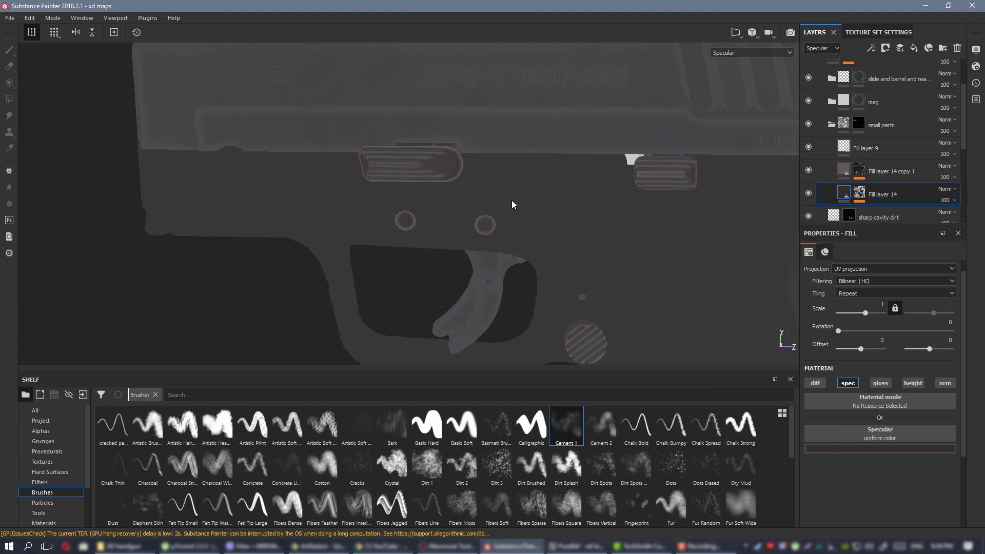
{"action": "right_click_drag", "start_coordinate": [513, 205], "coordinate": [616, 226], "text": "alt"}
{"action": "left_click_drag", "start_coordinate": [616, 226], "coordinate": [574, 229], "text": "alt"}
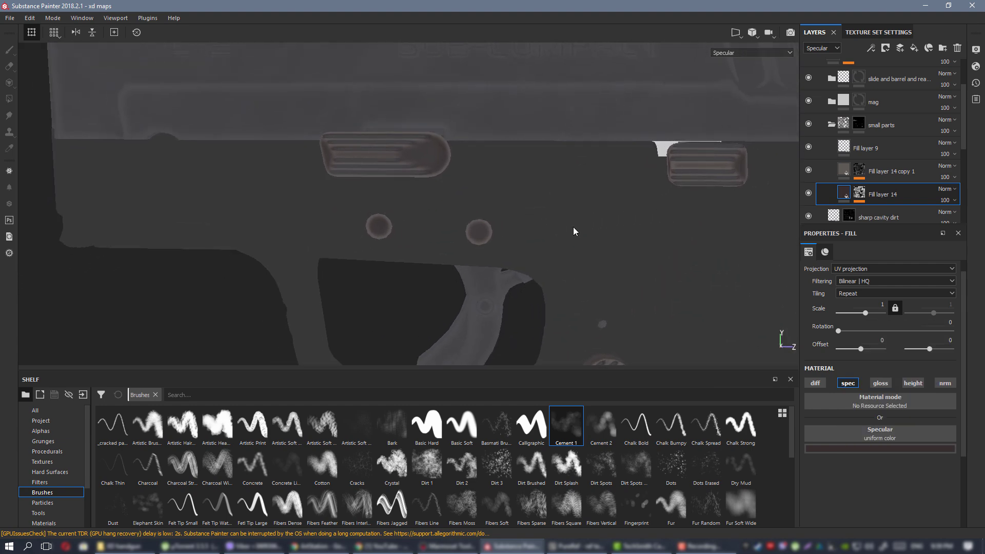
{"action": "right_click_drag", "start_coordinate": [574, 229], "coordinate": [494, 190], "text": "alt"}
{"action": "middle_click_drag", "start_coordinate": [494, 190], "coordinate": [449, 178], "text": "alt"}
{"action": "right_click_drag", "start_coordinate": [449, 178], "coordinate": [574, 207], "text": "alt"}
{"action": "left_click_drag", "start_coordinate": [574, 207], "coordinate": [567, 221], "text": "alt"}
{"action": "right_click_drag", "start_coordinate": [567, 220], "coordinate": [593, 236], "text": "alt"}
{"action": "left_click_drag", "start_coordinate": [592, 236], "coordinate": [571, 226], "text": "alt"}
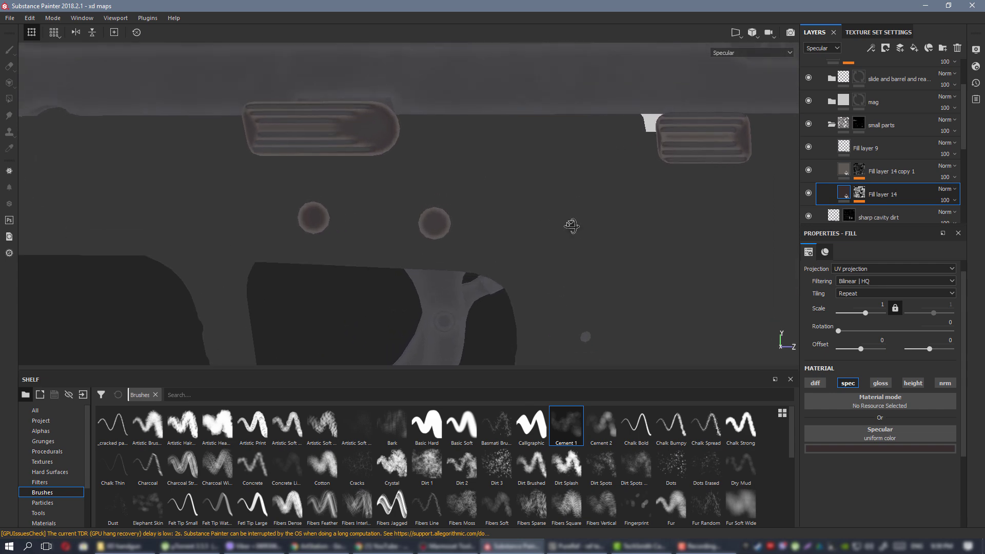
{"action": "right_click_drag", "start_coordinate": [604, 258], "coordinate": [559, 230], "text": "alt"}
{"action": "middle_click_drag", "start_coordinate": [559, 231], "coordinate": [518, 218], "text": "alt"}
{"action": "left_click_drag", "start_coordinate": [519, 219], "coordinate": [598, 232], "text": "alt"}
{"action": "key", "text": "m"}
{"action": "right_click_drag", "start_coordinate": [599, 234], "coordinate": [506, 203], "text": "alt"}
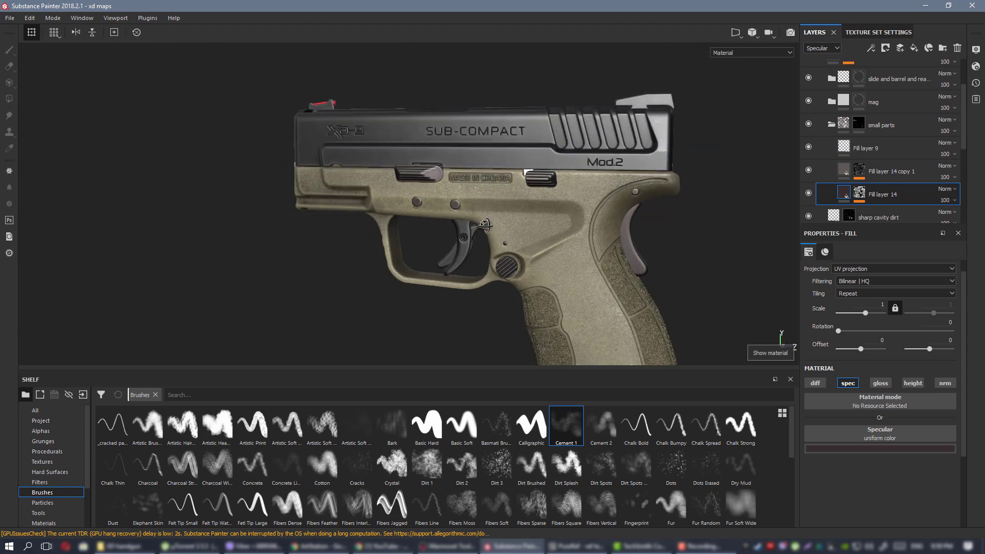
{"action": "left_click_drag", "start_coordinate": [506, 202], "coordinate": [447, 194], "text": "alt"}
{"action": "right_click_drag", "start_coordinate": [505, 195], "coordinate": [618, 204], "text": "alt"}
{"action": "left_click_drag", "start_coordinate": [618, 204], "coordinate": [555, 222], "text": "alt"}
{"action": "right_click_drag", "start_coordinate": [555, 222], "coordinate": [626, 251], "text": "alt"}
In the specular channel view, reduce the saturation of Fill layer 14's specular color to about 0.180.
{"action": "key", "text": "c"}
{"action": "left_click_drag", "start_coordinate": [626, 251], "coordinate": [645, 253], "text": "alt"}
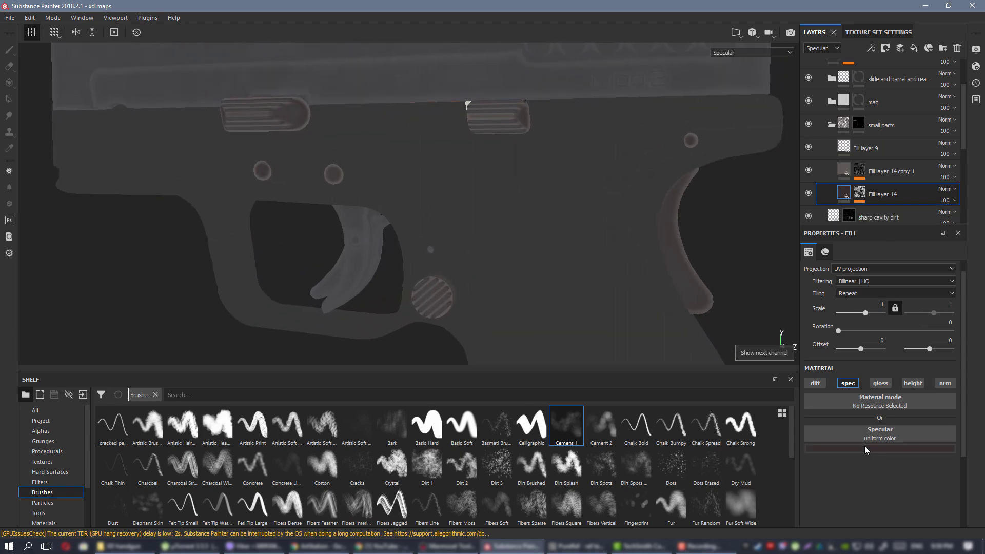
{"action": "left_click", "coordinate": [892, 449]}
{"action": "left_click", "coordinate": [953, 415]}
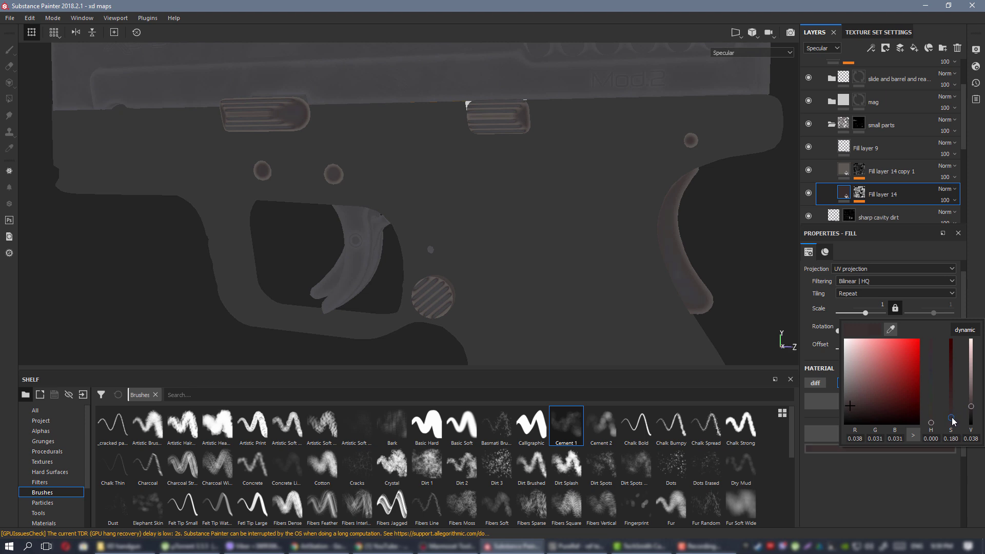
Desaturate the specular color of Fill layer 14 copy 1 to about 0.040, giving RGB 0.110, 0.108, 0.105.
{"action": "left_click", "coordinate": [862, 165]}
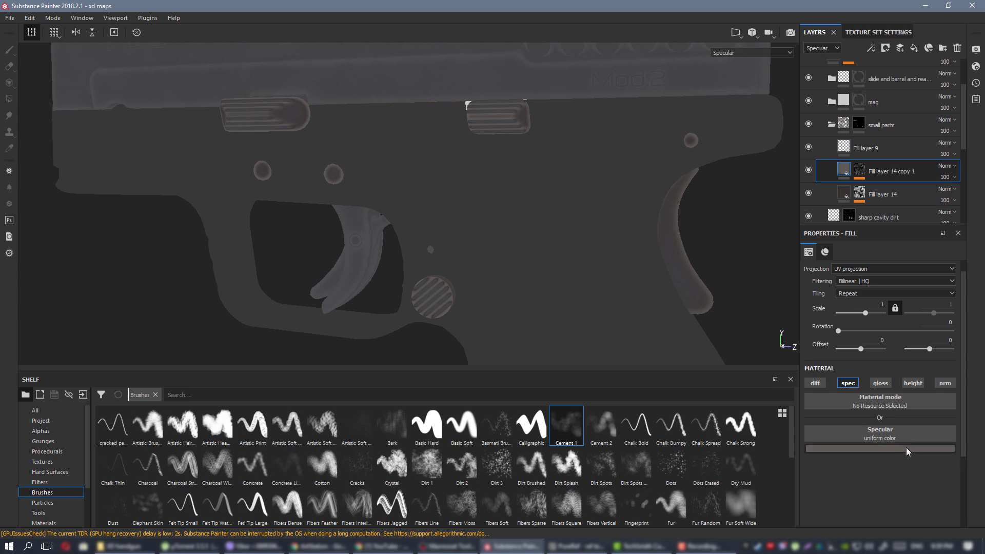
{"action": "left_click", "coordinate": [907, 447]}
{"action": "left_click", "coordinate": [952, 422]}
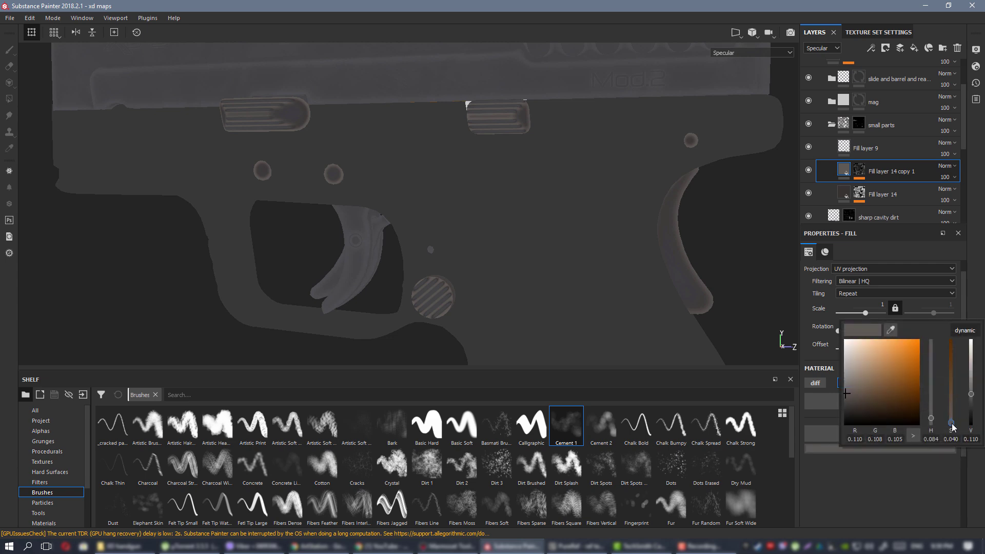
Compare the small parts with Fill layer 14 copy 1 and Fill layer 14 each hidden and shown, checking both specular and material views.
{"action": "left_click", "coordinate": [809, 171]}
{"action": "left_click", "coordinate": [810, 171]}
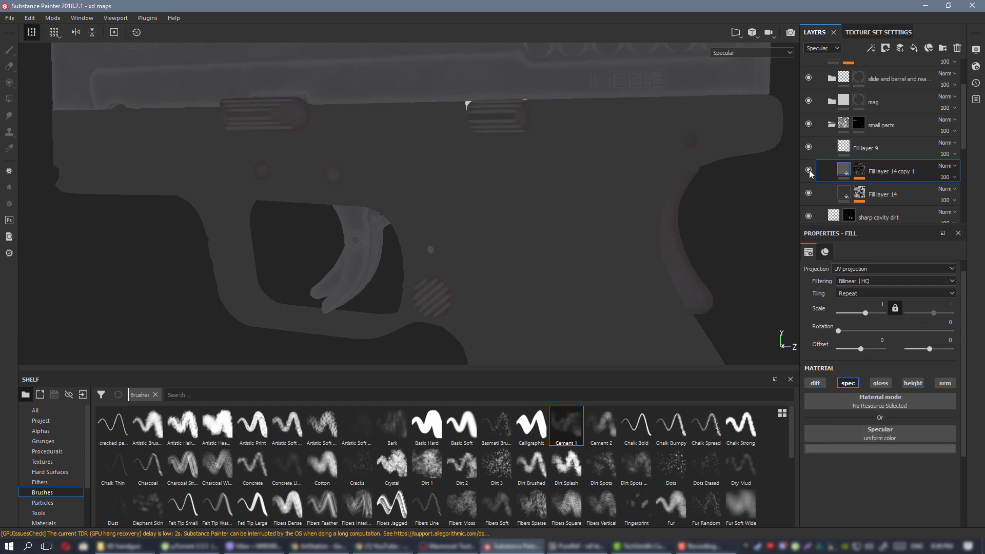
{"action": "left_click", "coordinate": [808, 193]}
{"action": "left_click", "coordinate": [808, 193]}
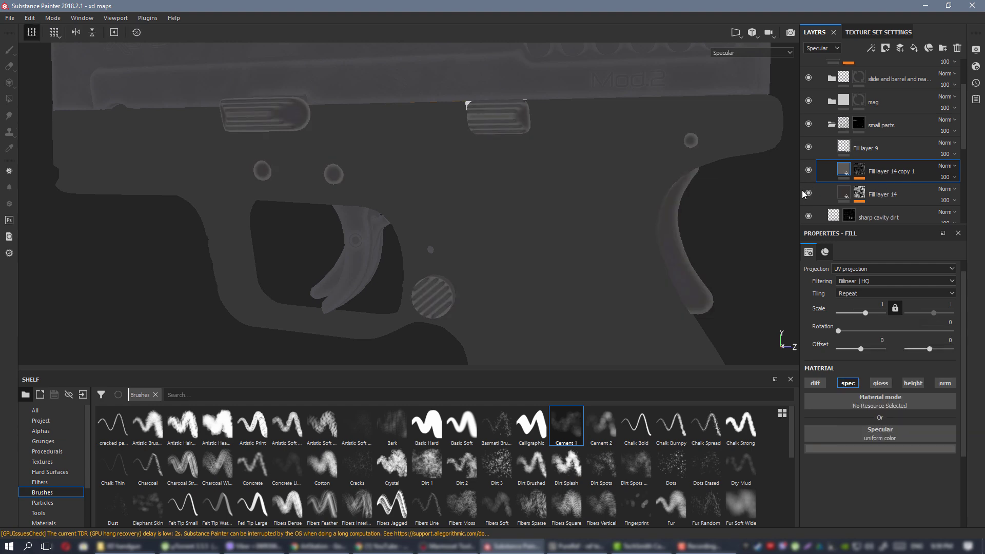
{"action": "scroll", "coordinate": [390, 173], "scroll_direction": "down", "scroll_amount": 3}
{"action": "left_click_drag", "start_coordinate": [391, 173], "coordinate": [477, 204], "text": "alt"}
{"action": "scroll", "coordinate": [576, 213], "scroll_direction": "down", "scroll_amount": 4}
{"action": "middle_click_drag", "start_coordinate": [477, 203], "coordinate": [368, 169], "text": "alt"}
{"action": "scroll", "coordinate": [368, 169], "scroll_direction": "up", "scroll_amount": 4}
{"action": "left_click_drag", "start_coordinate": [368, 169], "coordinate": [501, 184], "text": "alt"}
{"action": "key", "text": "m"}
{"action": "key", "text": "c"}
{"action": "scroll", "coordinate": [405, 140], "scroll_direction": "up", "scroll_amount": 5}
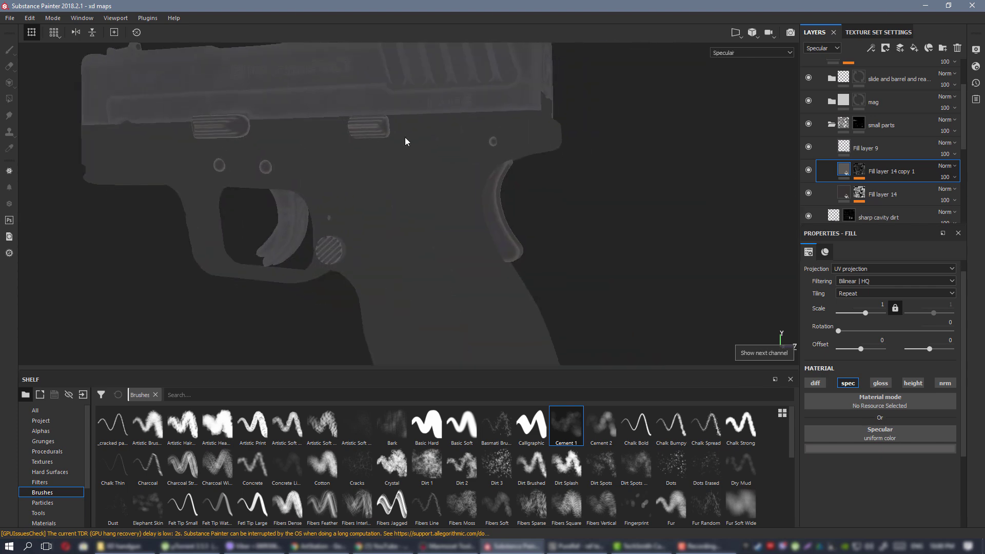
{"action": "left_click", "coordinate": [809, 172]}
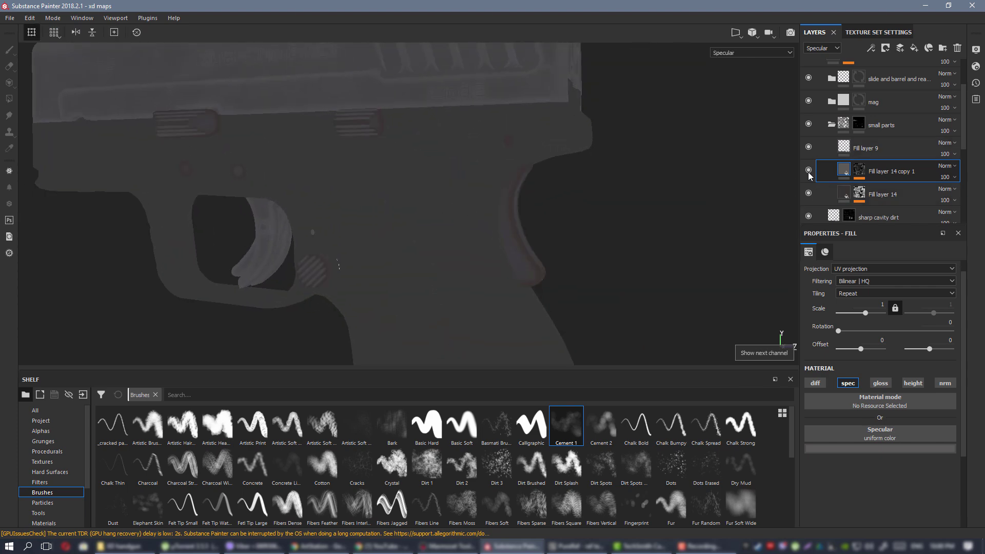
{"action": "left_click", "coordinate": [808, 171]}
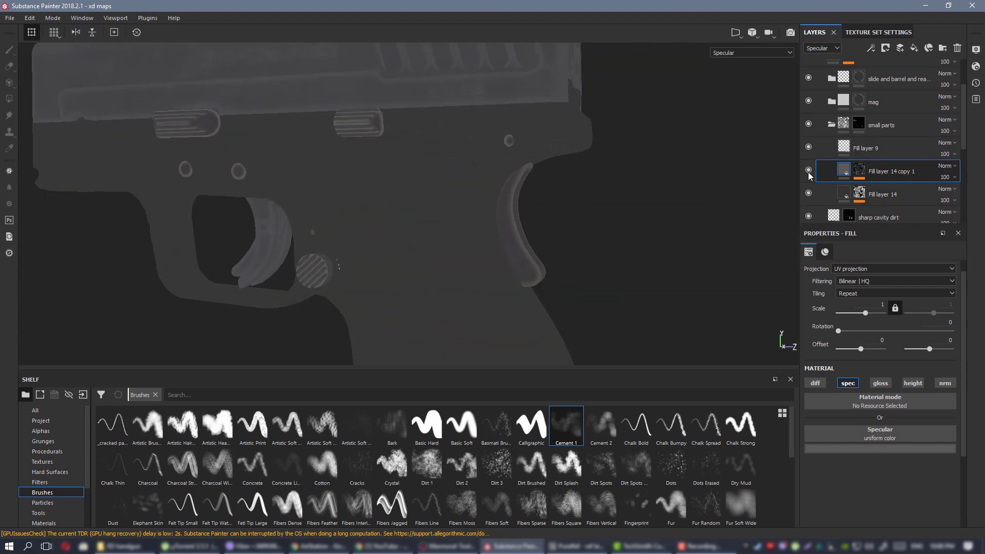
Open the Mask Editor of Fill layer 14 copy 1 and set its texture opacity to 1.
{"action": "right_click", "coordinate": [859, 168]}
{"action": "left_click", "coordinate": [949, 346]}
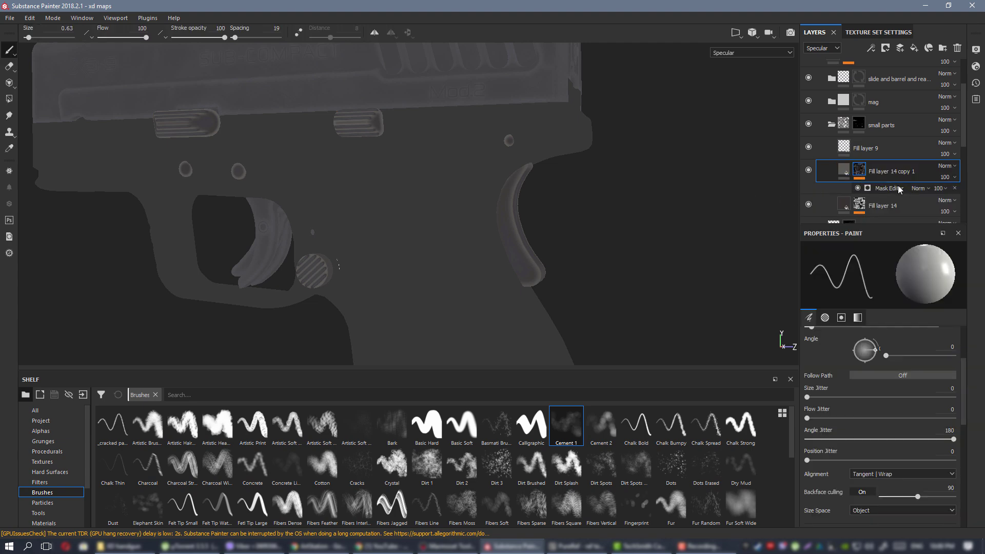
{"action": "scroll", "coordinate": [894, 391], "scroll_direction": "up", "scroll_amount": 3}
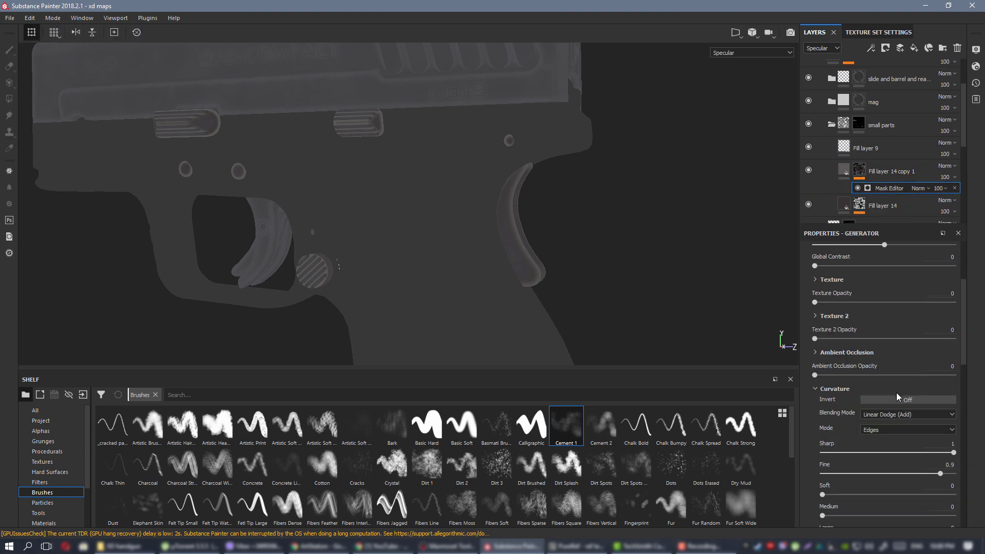
{"action": "left_click_drag", "start_coordinate": [941, 302], "coordinate": [957, 303]}
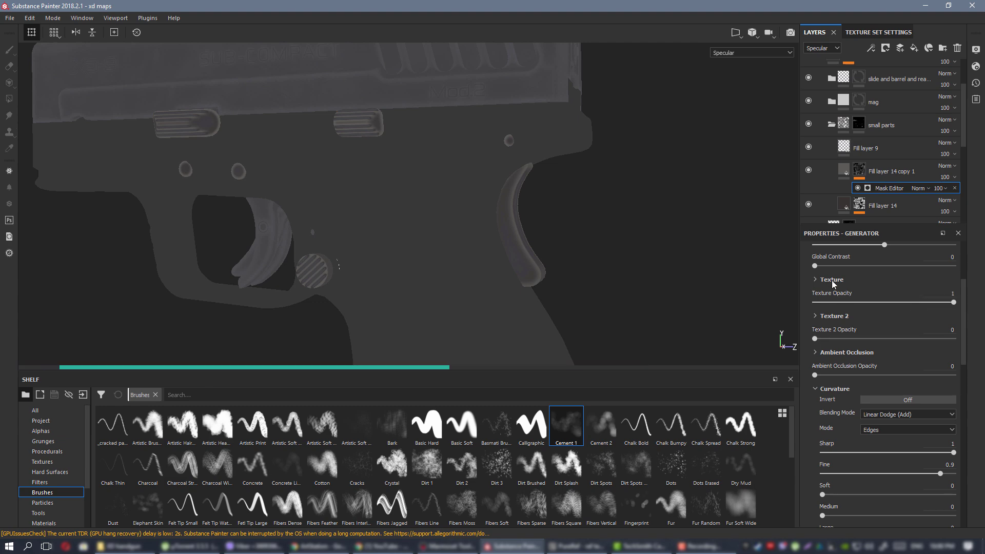
Assign the Grunge Leaks procedural as the Mask Editor's texture input on Fill layer 14 copy 1 and check the small parts up close.
{"action": "left_click", "coordinate": [832, 280]}
{"action": "scroll", "coordinate": [877, 339], "scroll_direction": "down", "scroll_amount": 7}
{"action": "scroll", "coordinate": [876, 346], "scroll_direction": "down", "scroll_amount": 8}
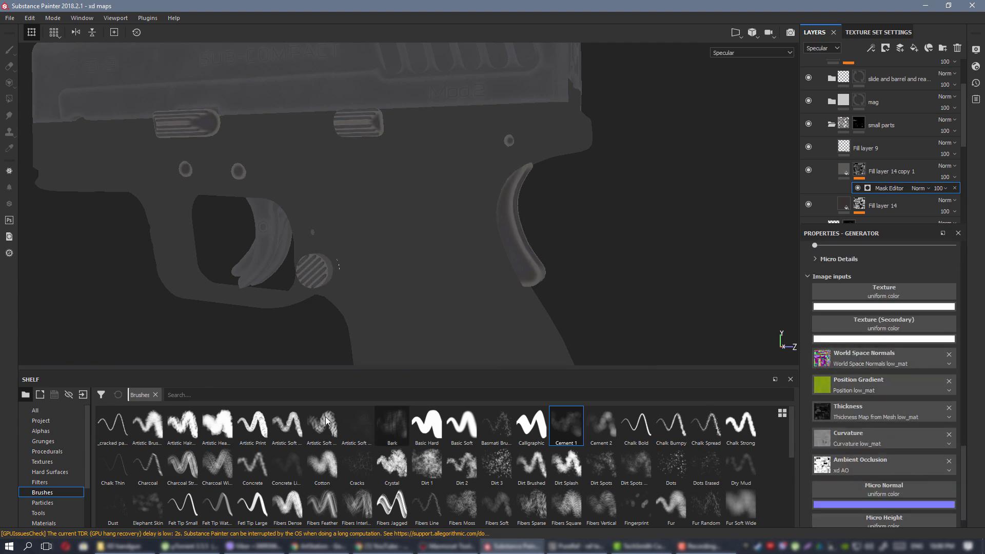
{"action": "left_click", "coordinate": [58, 453]}
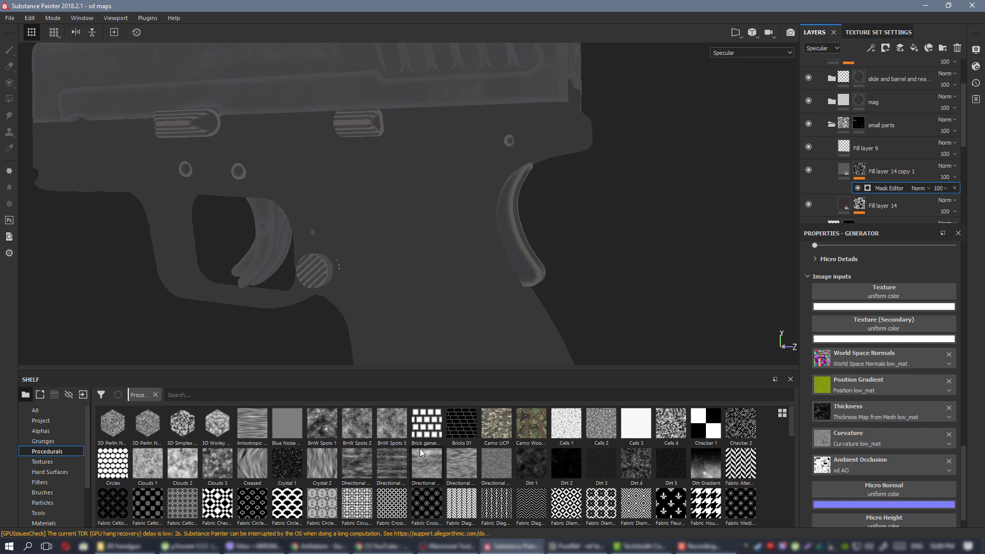
{"action": "scroll", "coordinate": [420, 448], "scroll_direction": "down", "scroll_amount": 5}
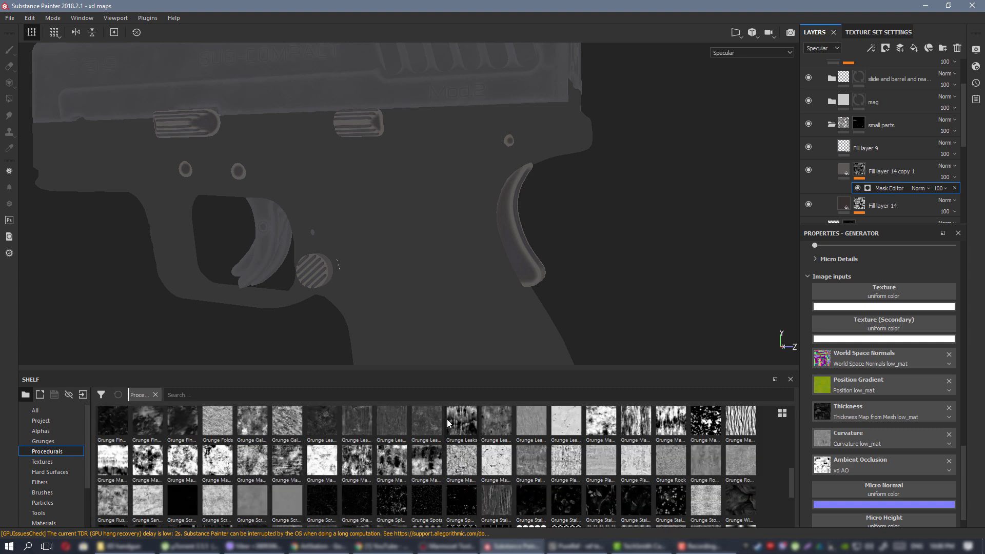
{"action": "left_click_drag", "start_coordinate": [458, 423], "coordinate": [877, 293]}
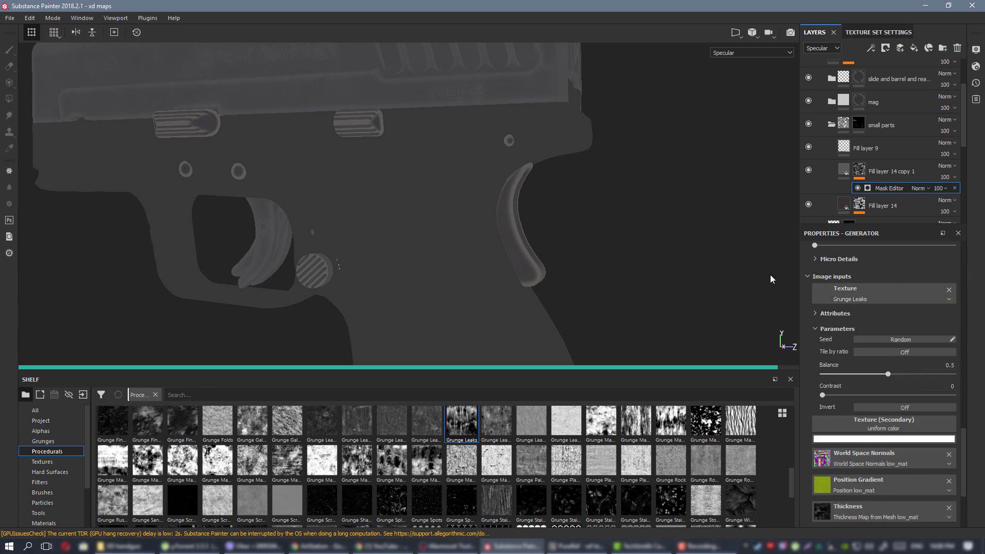
{"action": "right_click_drag", "start_coordinate": [366, 158], "coordinate": [567, 298], "text": "alt"}
{"action": "middle_click_drag", "start_coordinate": [566, 297], "coordinate": [387, 154], "text": "alt"}
{"action": "left_click_drag", "start_coordinate": [450, 195], "coordinate": [500, 185], "text": "alt"}
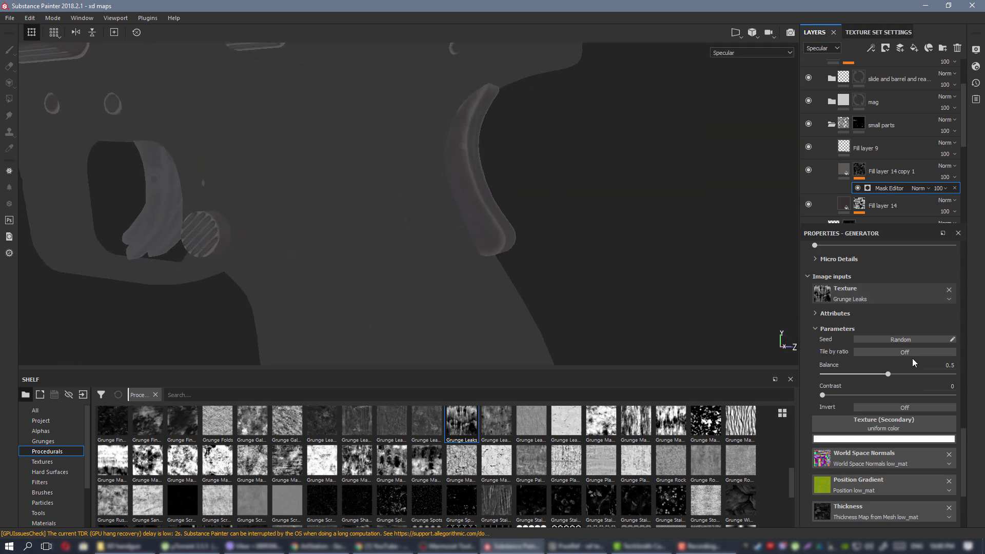
Set the Mask Editor's texture scale to about 5.79 for the Grunge Leaks texture.
{"action": "scroll", "coordinate": [915, 383], "scroll_direction": "up", "scroll_amount": 5}
{"action": "scroll", "coordinate": [898, 384], "scroll_direction": "up", "scroll_amount": 8}
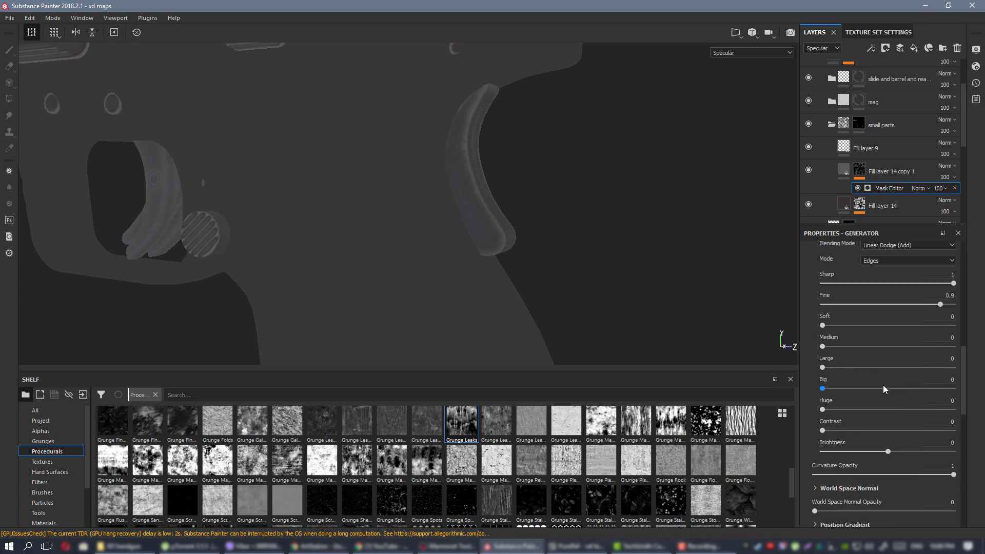
{"action": "scroll", "coordinate": [888, 380], "scroll_direction": "up", "scroll_amount": 6}
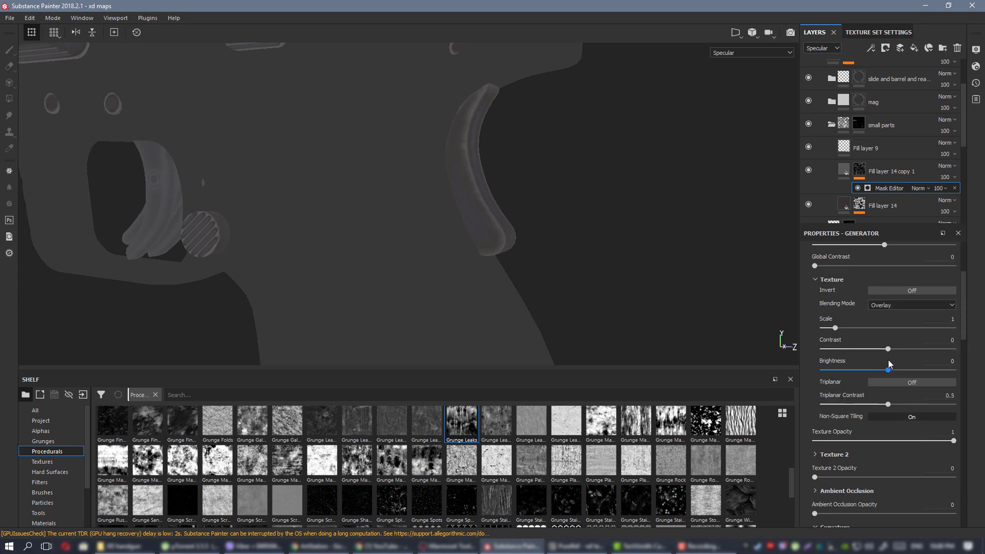
{"action": "left_click_drag", "start_coordinate": [840, 328], "coordinate": [898, 335]}
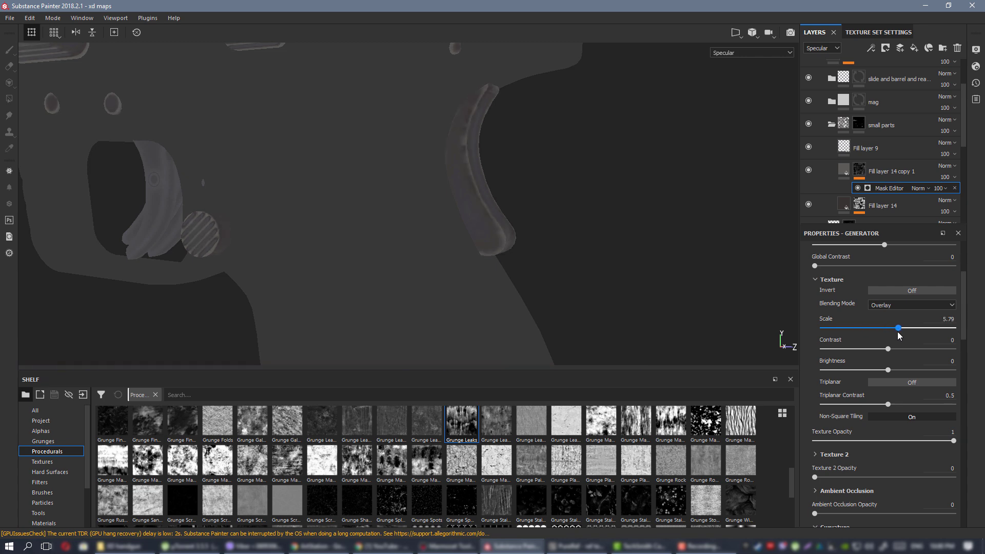
Display only the mask of Fill layer 14 copy 1 and raise its Mask Editor texture scale to about 7.62.
{"action": "left_click", "coordinate": [861, 171], "text": "alt"}
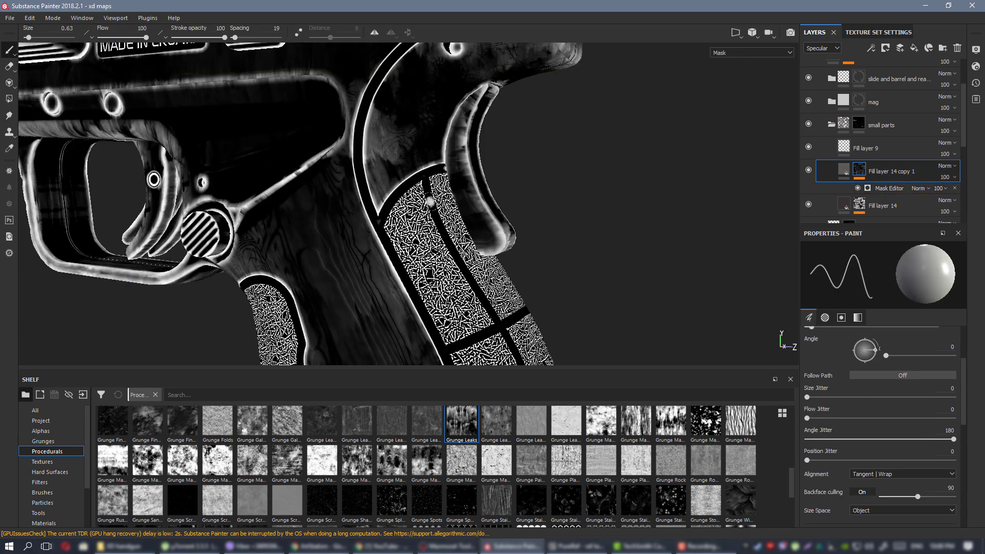
{"action": "middle_click_drag", "start_coordinate": [430, 201], "coordinate": [540, 251], "text": "alt"}
{"action": "left_click_drag", "start_coordinate": [540, 250], "coordinate": [574, 252], "text": "alt"}
{"action": "left_click", "coordinate": [882, 189]}
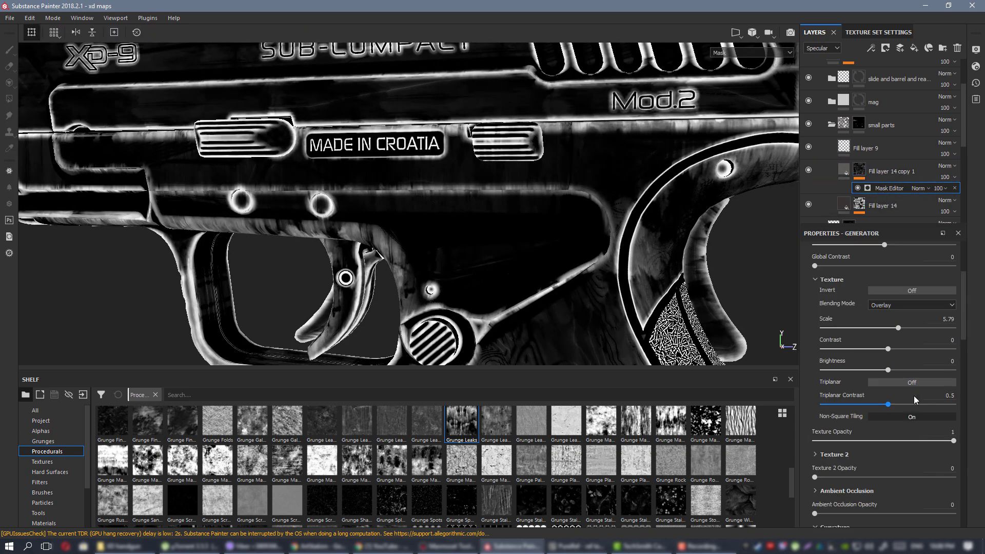
{"action": "left_click", "coordinate": [922, 328]}
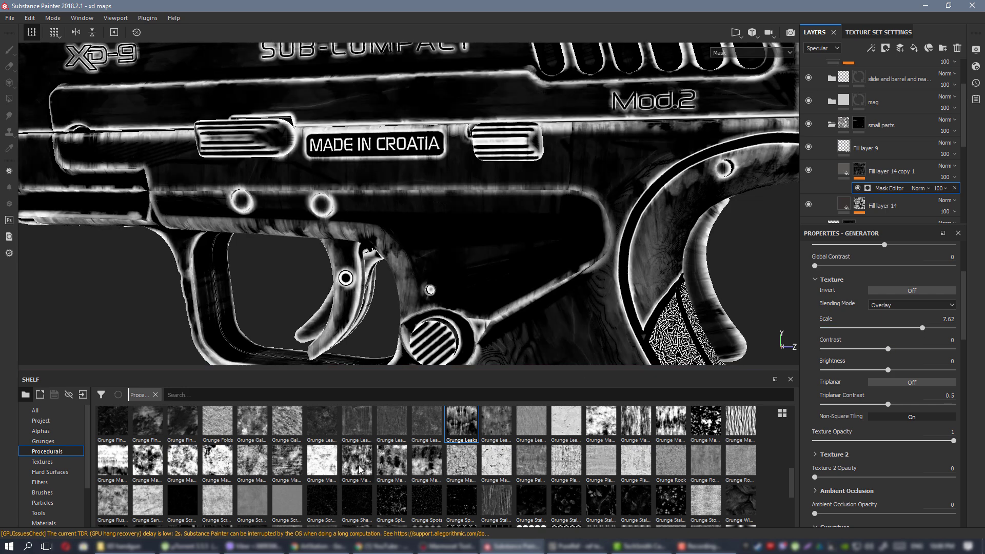
Replace the Mask Editor's texture input with the Grunge Map 008 procedural.
{"action": "scroll", "coordinate": [909, 380], "scroll_direction": "up", "scroll_amount": 10}
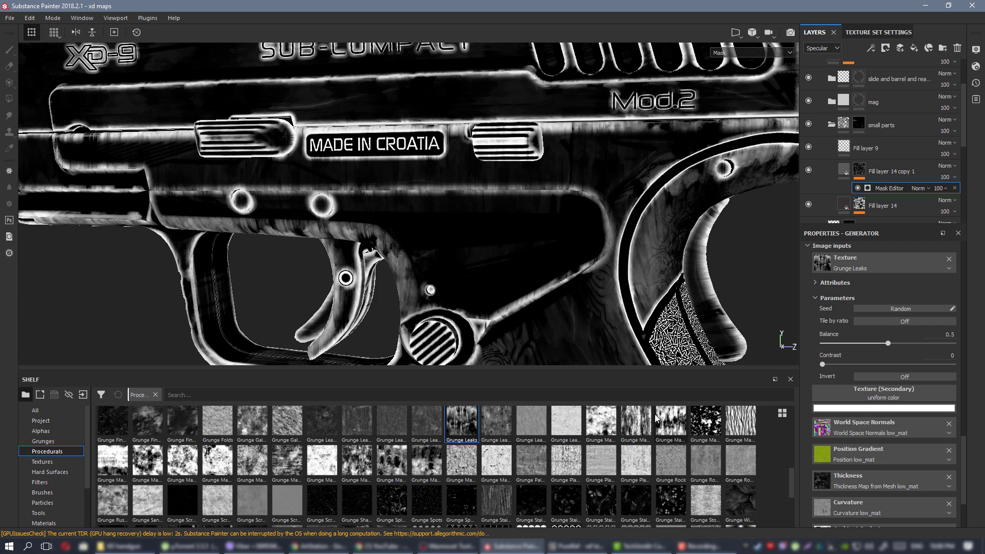
{"action": "mouse_move", "coordinate": [189, 458]}
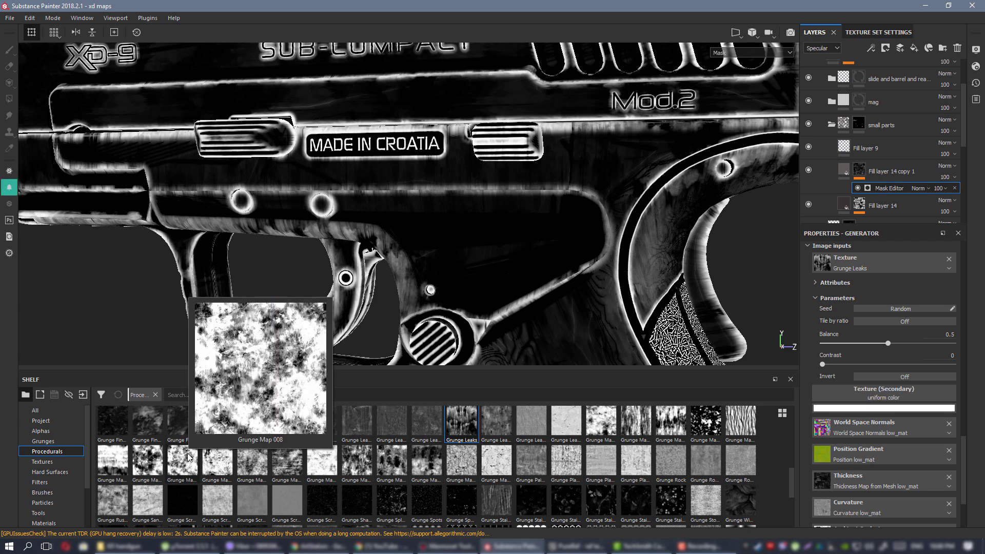
{"action": "left_click_drag", "start_coordinate": [189, 457], "coordinate": [877, 264]}
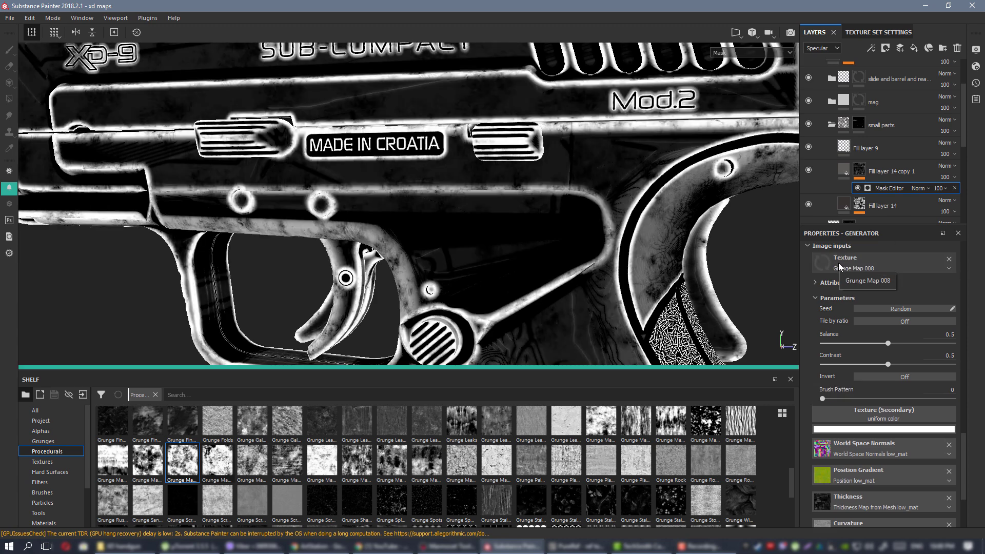
{"action": "middle_click_drag", "start_coordinate": [546, 236], "coordinate": [497, 238], "text": "alt"}
Set the mask's texture scale to about 5.16 and texture contrast to 0.5, and save the project.
{"action": "scroll", "coordinate": [926, 343], "scroll_direction": "up", "scroll_amount": 17}
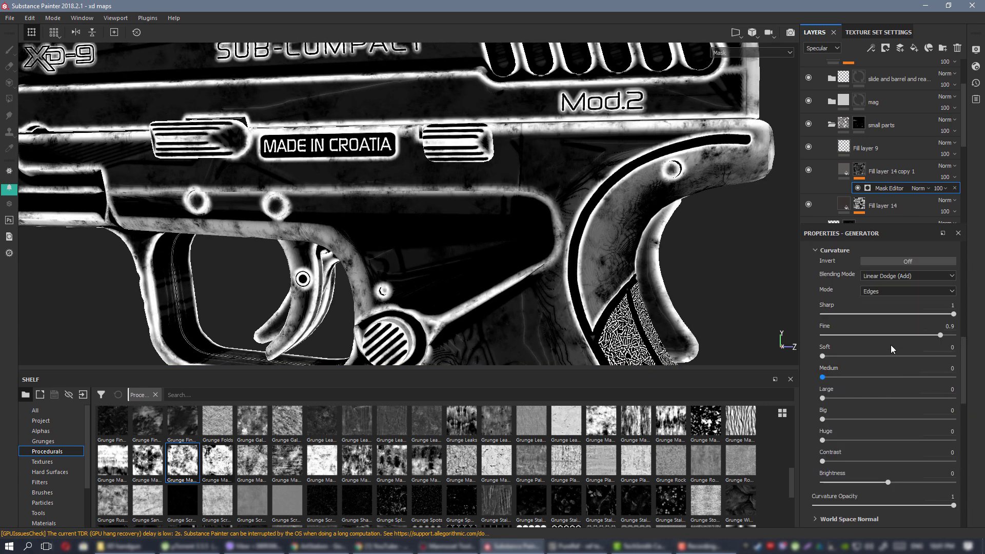
{"action": "scroll", "coordinate": [852, 369], "scroll_direction": "up", "scroll_amount": 5}
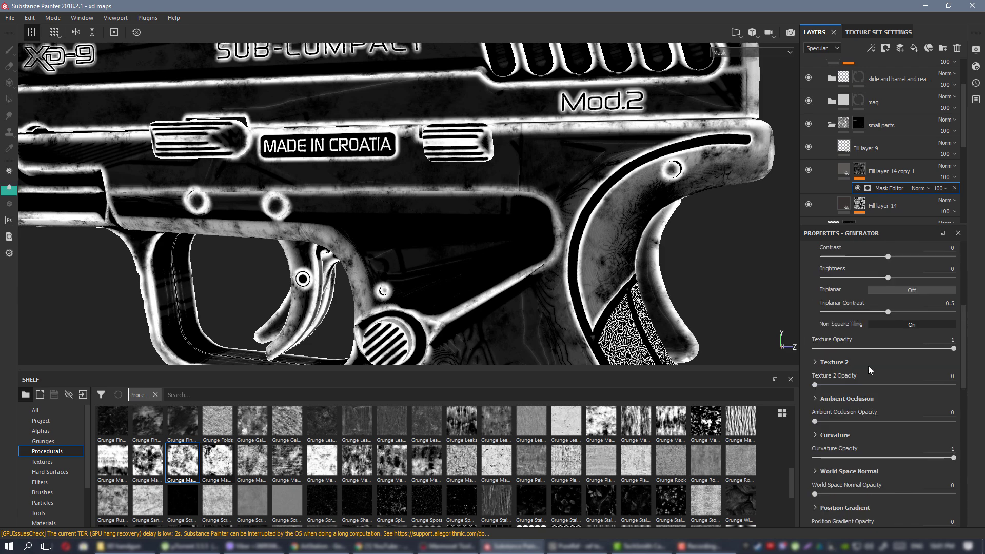
{"action": "mouse_move", "coordinate": [909, 328]}
{"action": "left_mouse_down"}
{"action": "mouse_move", "coordinate": [923, 329]}
{"action": "mouse_move", "coordinate": [897, 329]}
{"action": "left_mouse_up"}
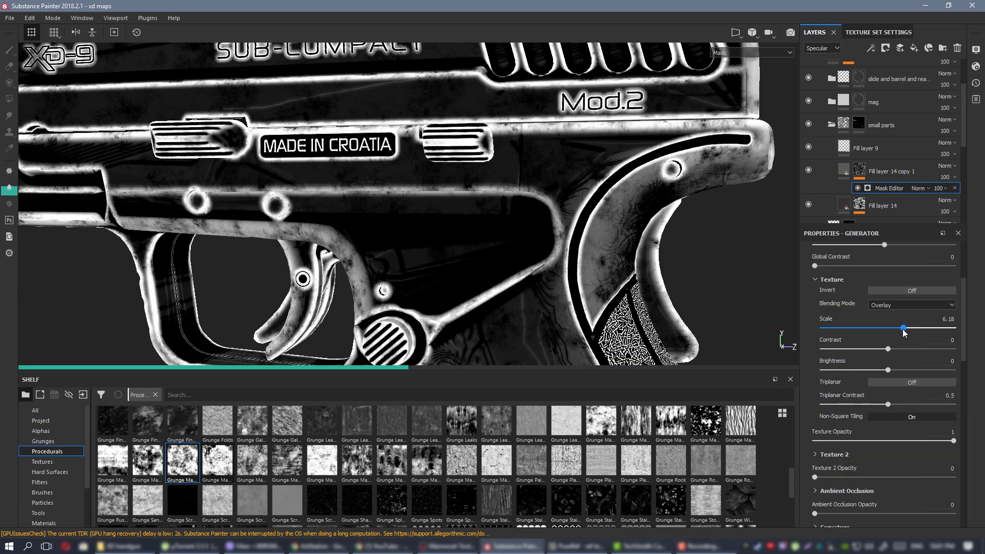
{"action": "left_click", "coordinate": [857, 328]}
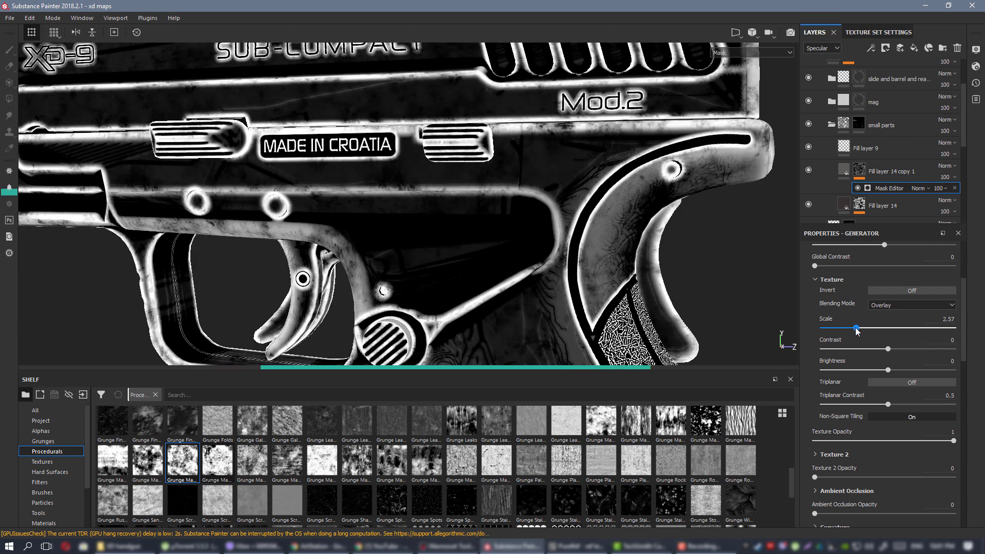
{"action": "left_click", "coordinate": [890, 329]}
{"action": "left_click_drag", "start_coordinate": [891, 344], "coordinate": [922, 349]}
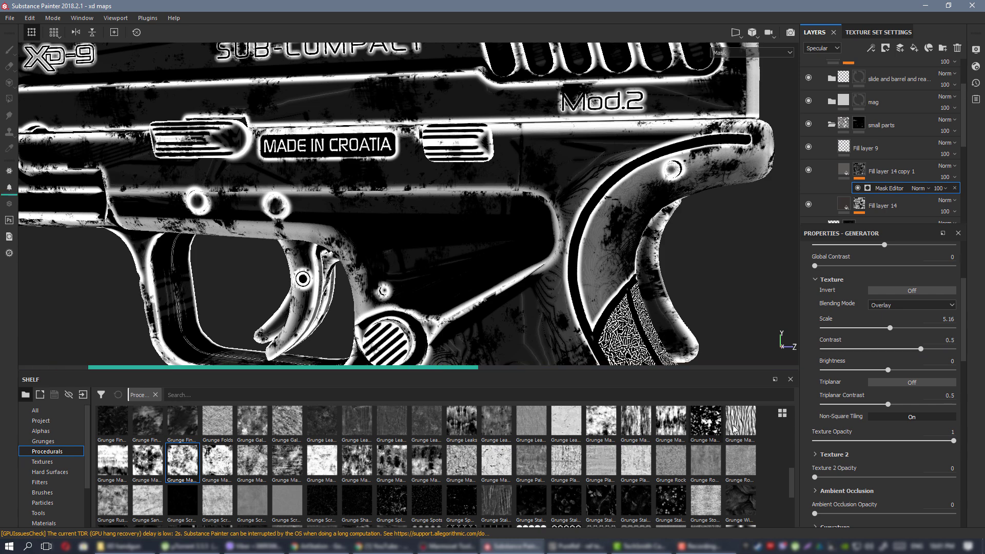
{"action": "key", "text": "ctrl+s"}
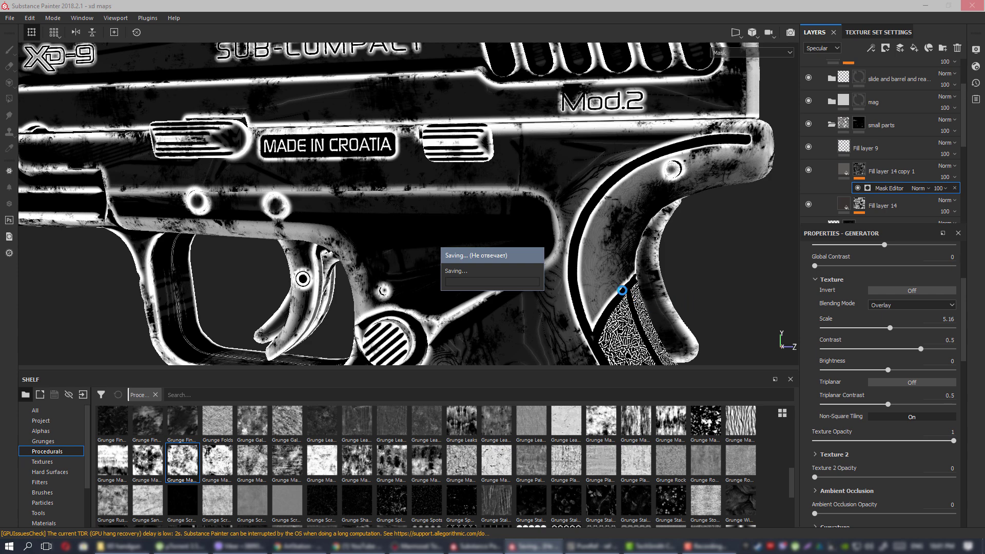
Replace the Mask Editor's texture input with the Grunge Fingerprints Smeared procedural.
{"action": "scroll", "coordinate": [882, 376], "scroll_direction": "down", "scroll_amount": 5}
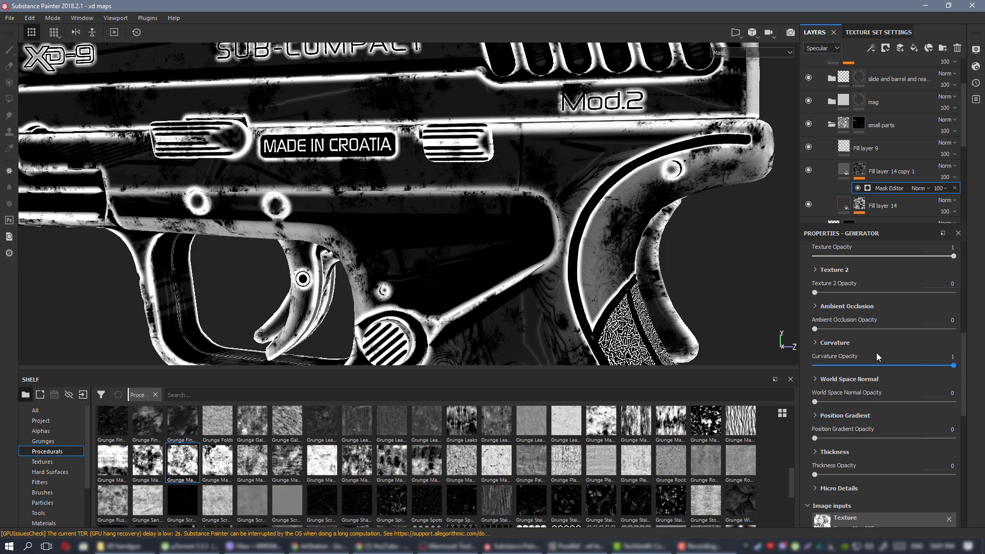
{"action": "scroll", "coordinate": [877, 355], "scroll_direction": "down", "scroll_amount": 3}
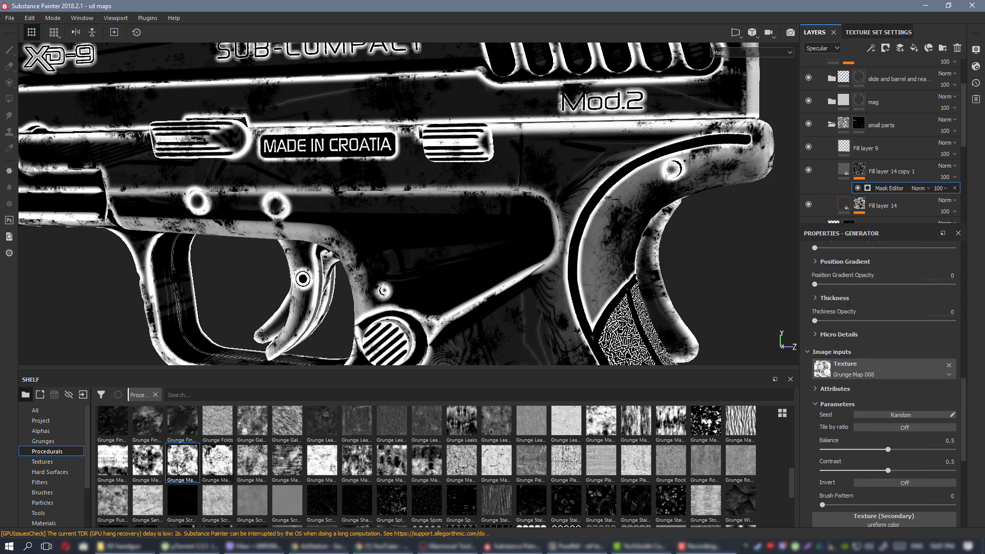
{"action": "scroll", "coordinate": [221, 463], "scroll_direction": "up", "scroll_amount": 10}
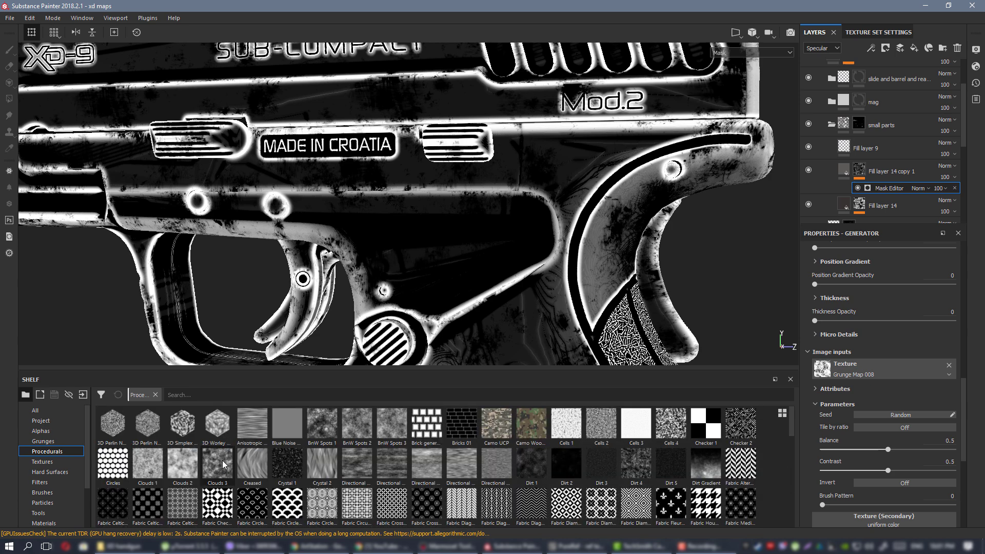
{"action": "scroll", "coordinate": [223, 464], "scroll_direction": "down", "scroll_amount": 10}
{"action": "left_click_drag", "start_coordinate": [153, 430], "coordinate": [900, 364]}
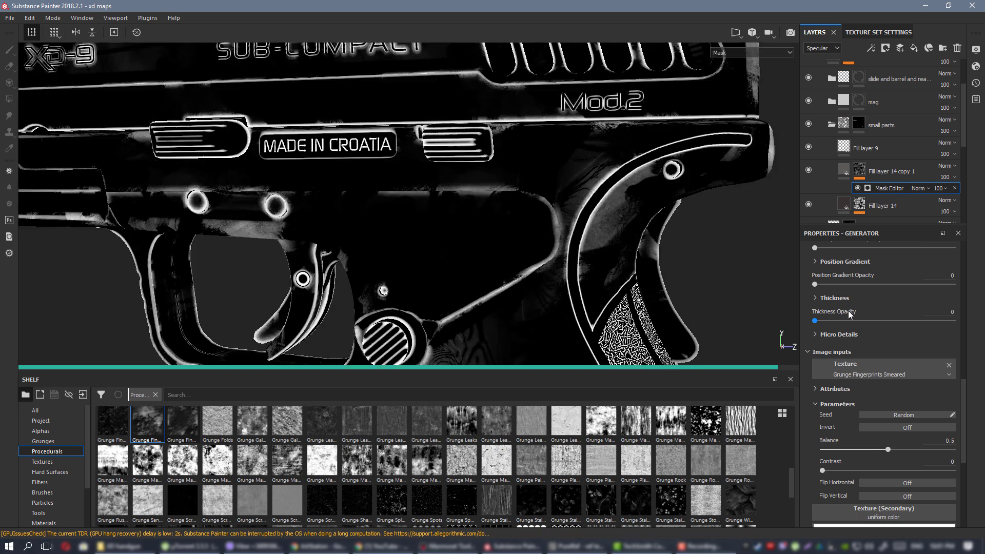
Raise the Mask Editor's texture scale to its maximum of 10.
{"action": "scroll", "coordinate": [921, 378], "scroll_direction": "up", "scroll_amount": 9}
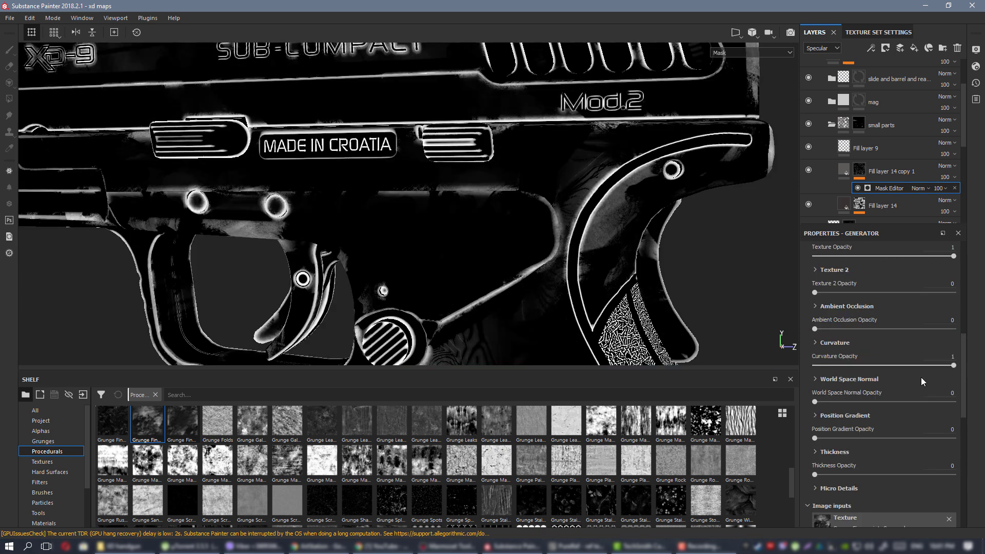
{"action": "scroll", "coordinate": [880, 328], "scroll_direction": "up", "scroll_amount": 3}
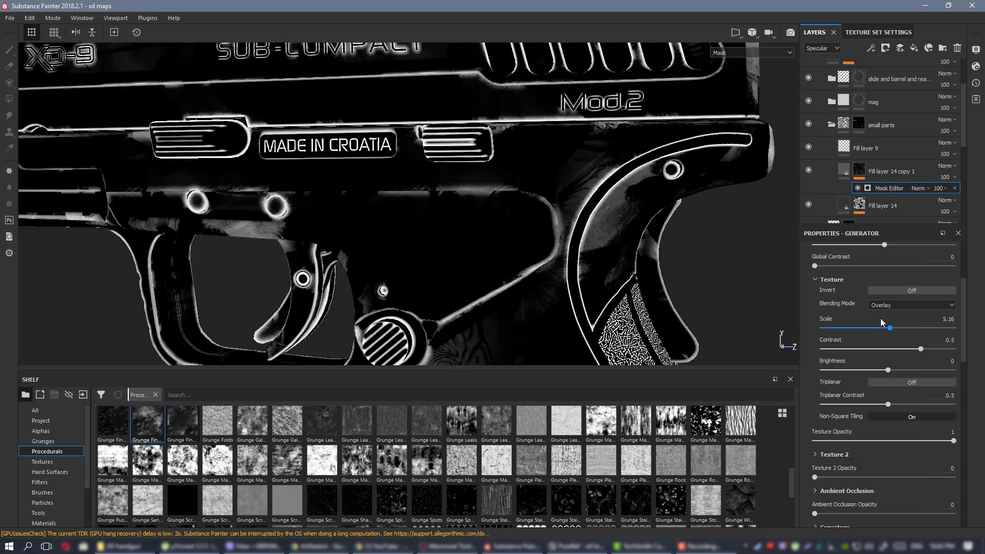
{"action": "left_click_drag", "start_coordinate": [903, 329], "coordinate": [944, 330]}
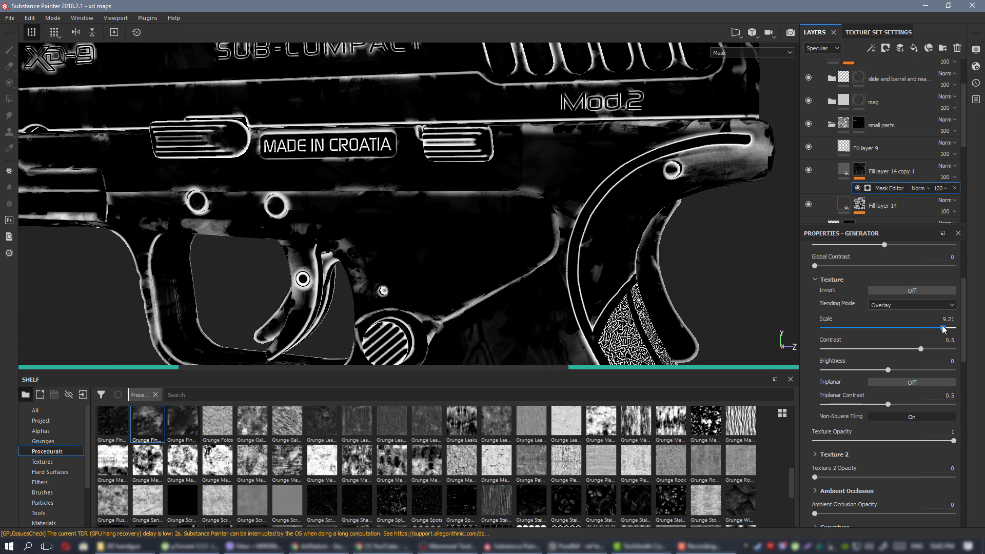
{"action": "left_click_drag", "start_coordinate": [943, 327], "coordinate": [962, 329]}
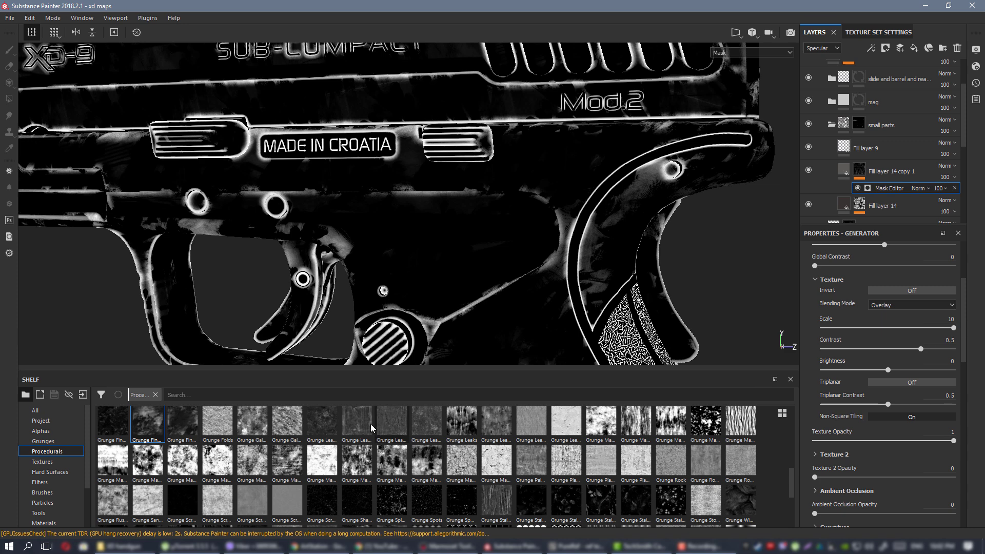
Replace the Mask Editor's texture input with the Grunge Galvanic Large procedural.
{"action": "mouse_move", "coordinate": [402, 426]}
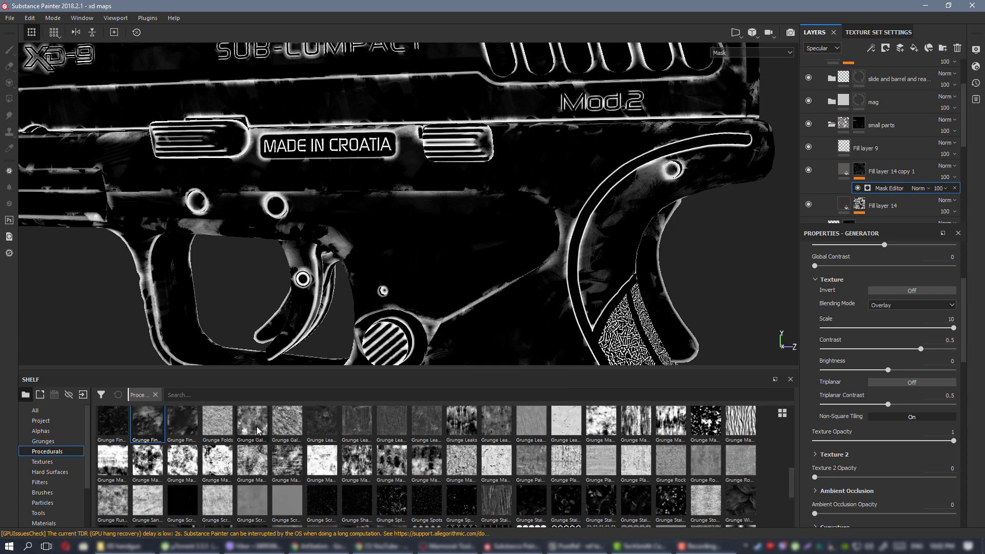
{"action": "mouse_move", "coordinate": [258, 430]}
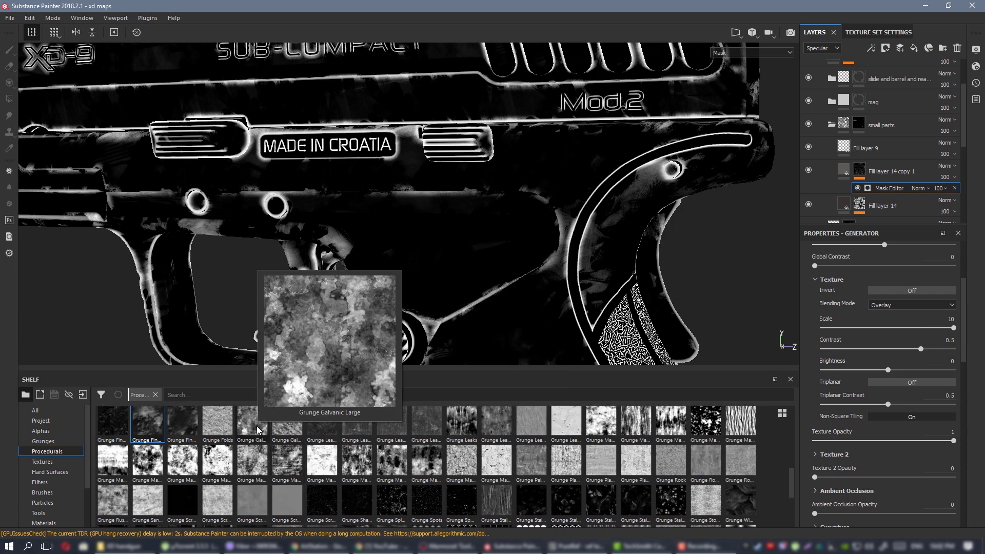
{"action": "scroll", "coordinate": [916, 353], "scroll_direction": "down", "scroll_amount": 10}
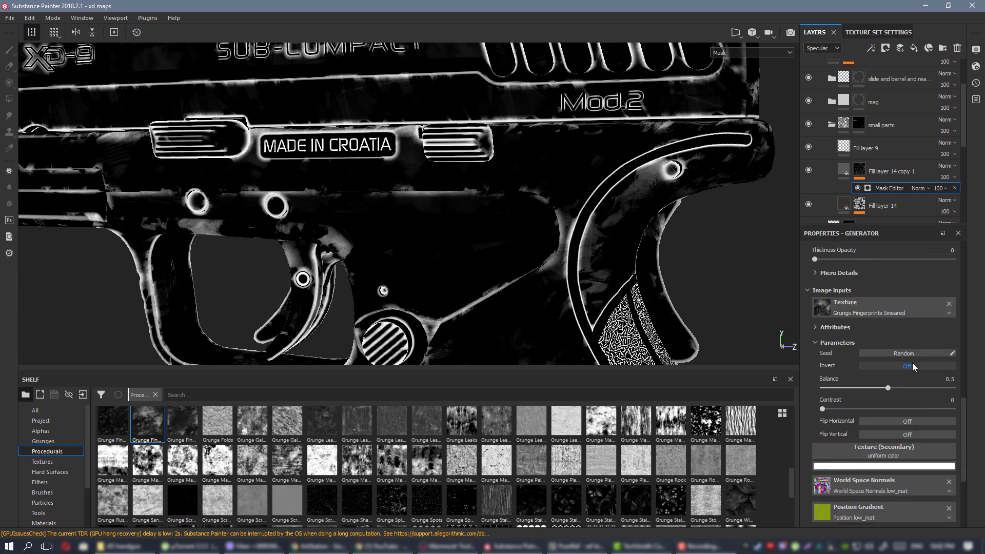
{"action": "left_click_drag", "start_coordinate": [261, 436], "coordinate": [847, 303]}
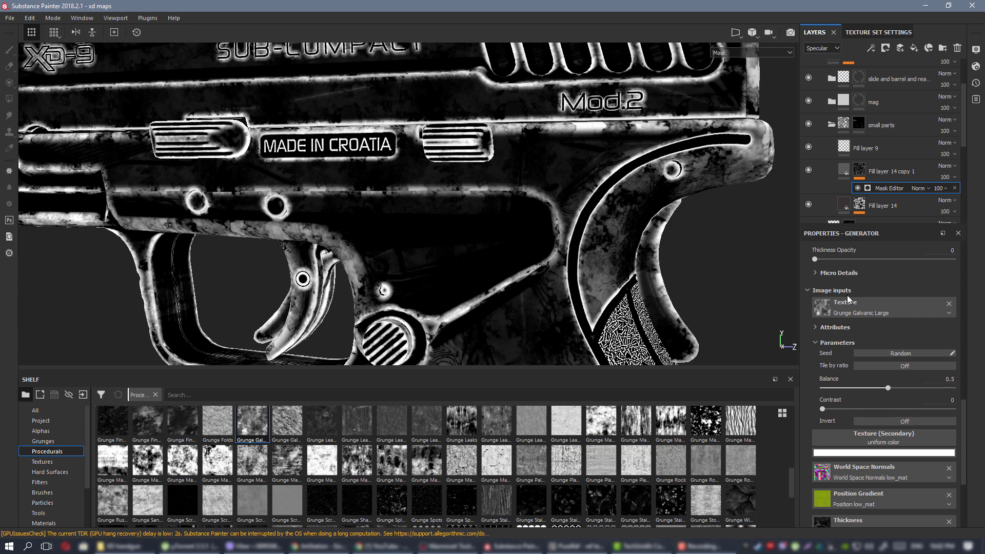
Set the Mask Editor's texture contrast to 0.22, keeping the texture scale at 10.
{"action": "scroll", "coordinate": [867, 318], "scroll_direction": "up", "scroll_amount": 8}
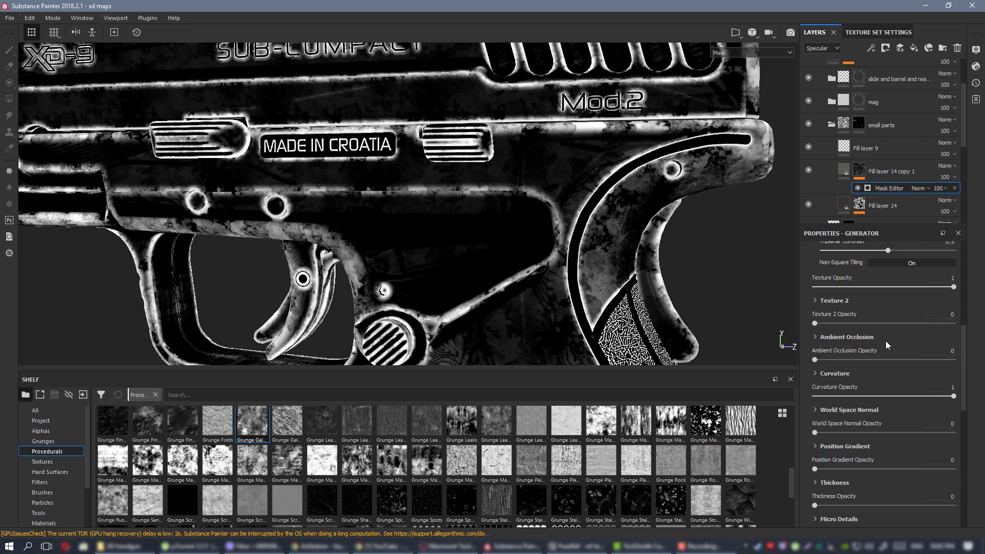
{"action": "scroll", "coordinate": [907, 351], "scroll_direction": "up", "scroll_amount": 1}
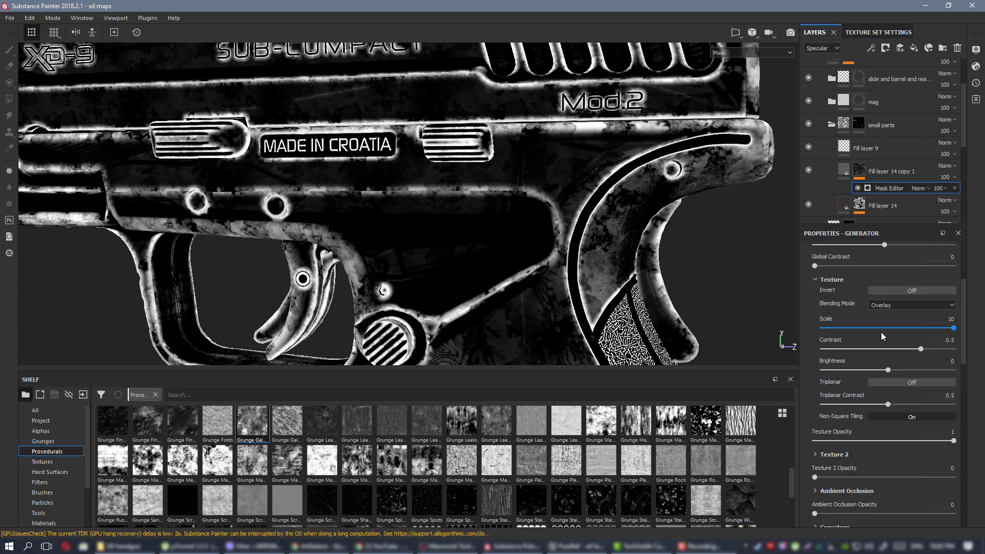
{"action": "left_click_drag", "start_coordinate": [953, 328], "coordinate": [975, 325]}
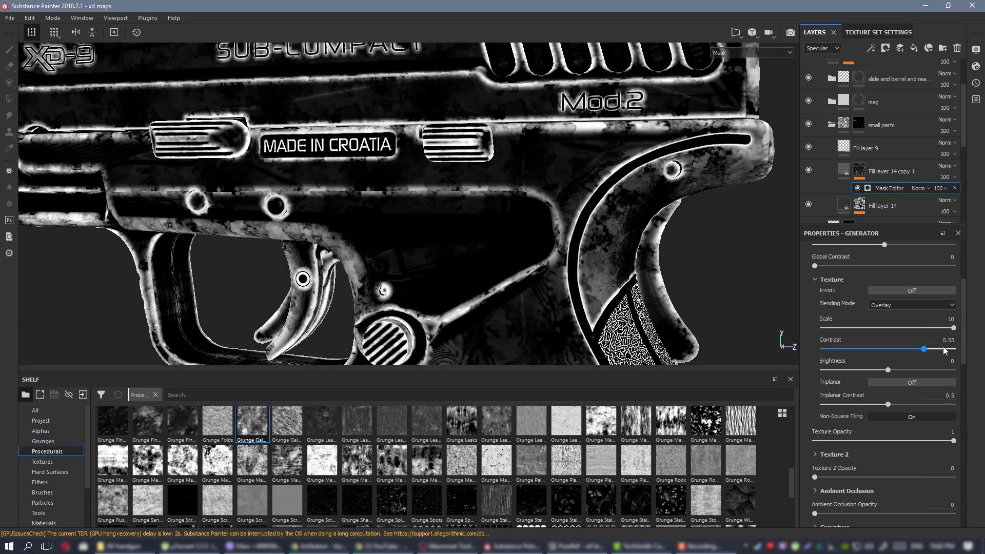
{"action": "left_click", "coordinate": [945, 349]}
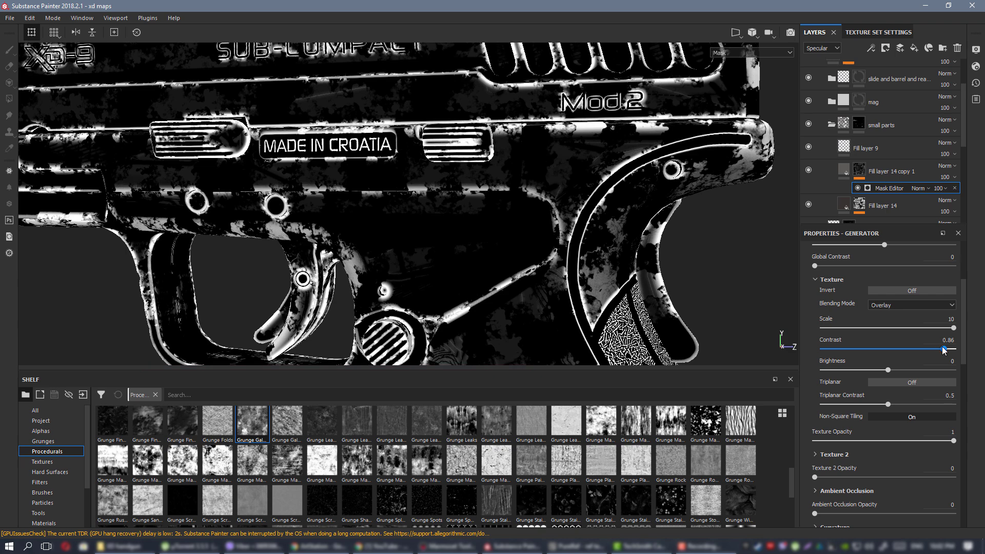
{"action": "left_click_drag", "start_coordinate": [943, 348], "coordinate": [903, 349]}
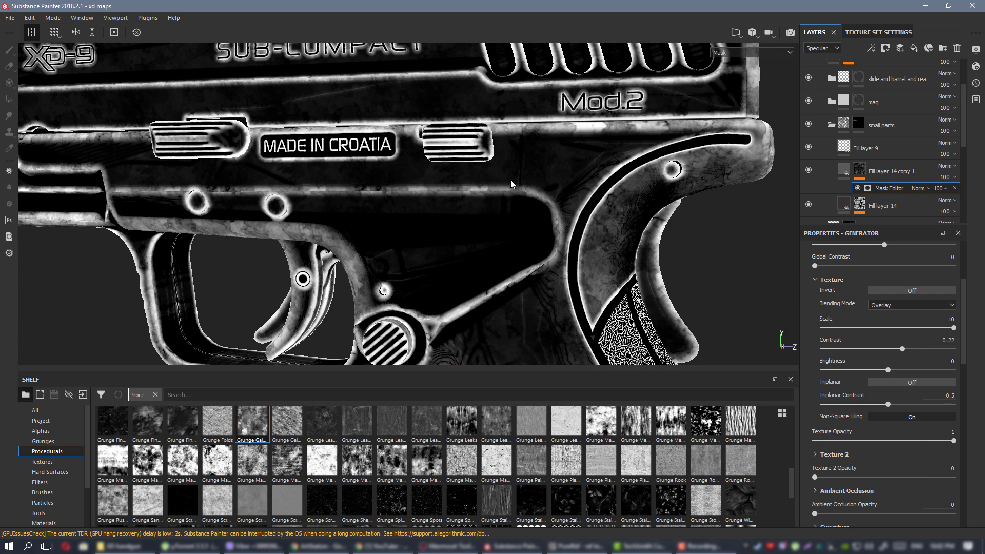
Compare the small parts in the material view with Fill layer 14 copy 1 hidden and shown, including the grip safety.
{"action": "key", "text": "m"}
{"action": "left_click_drag", "start_coordinate": [337, 176], "coordinate": [424, 174], "text": "alt"}
{"action": "right_click_drag", "start_coordinate": [424, 174], "coordinate": [487, 191], "text": "alt"}
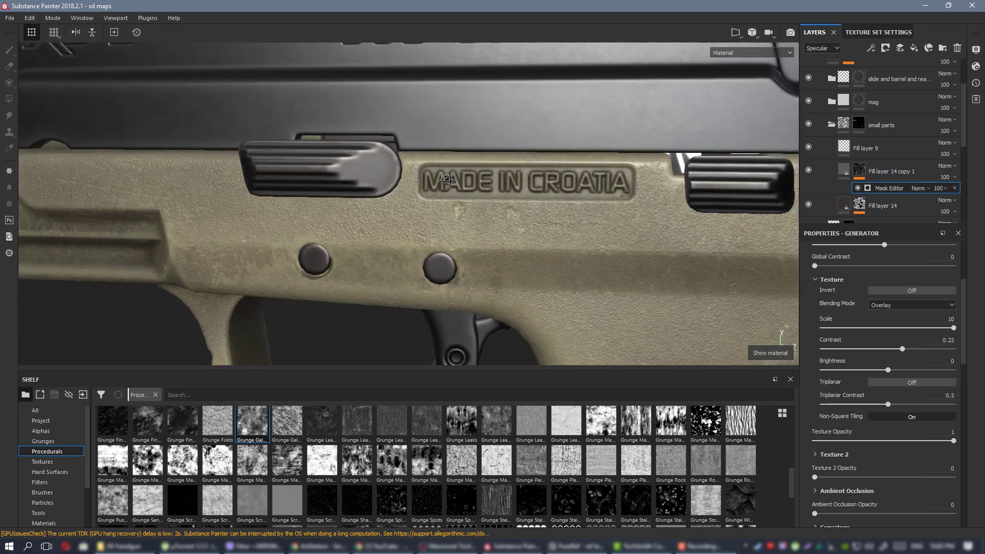
{"action": "left_click", "coordinate": [808, 170]}
{"action": "left_click", "coordinate": [809, 170]}
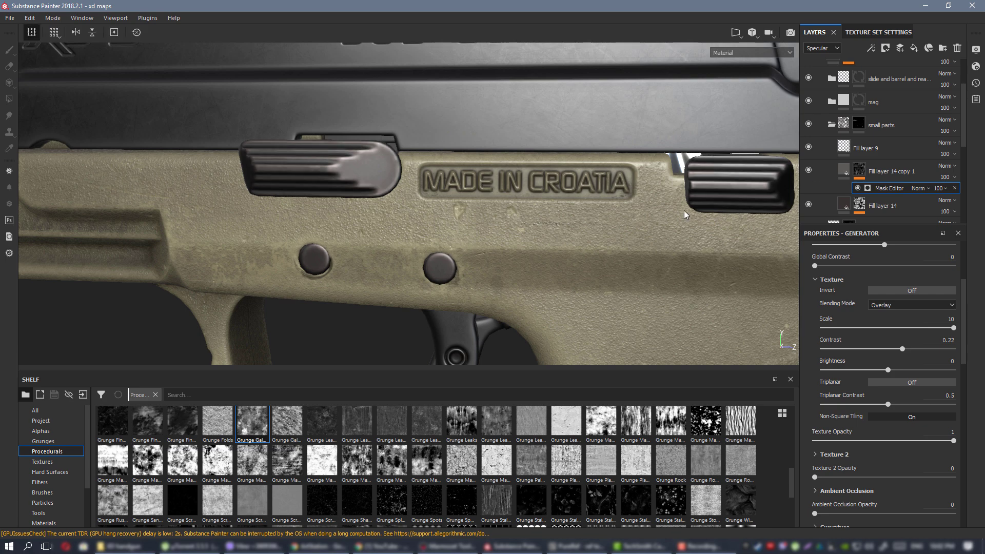
{"action": "right_click_drag", "start_coordinate": [498, 289], "coordinate": [541, 210], "text": "alt"}
{"action": "middle_click_drag", "start_coordinate": [759, 302], "coordinate": [548, 178], "text": "alt"}
{"action": "right_click_drag", "start_coordinate": [547, 178], "coordinate": [624, 321], "text": "alt"}
{"action": "left_click_drag", "start_coordinate": [518, 233], "coordinate": [475, 241], "text": "alt"}
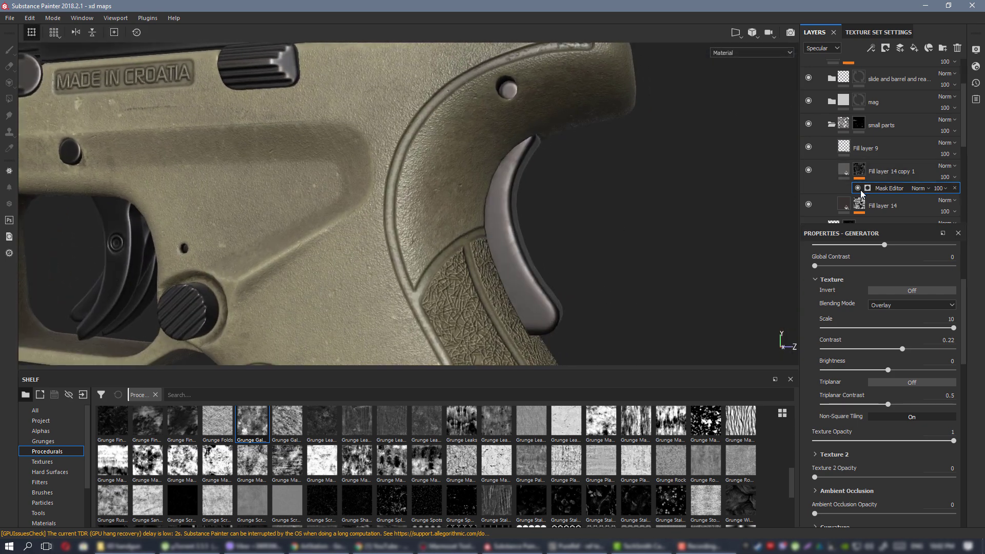
Examine the specular channel on the grip safety, trigger, buttons and pins from several angles.
{"action": "key", "text": "c"}
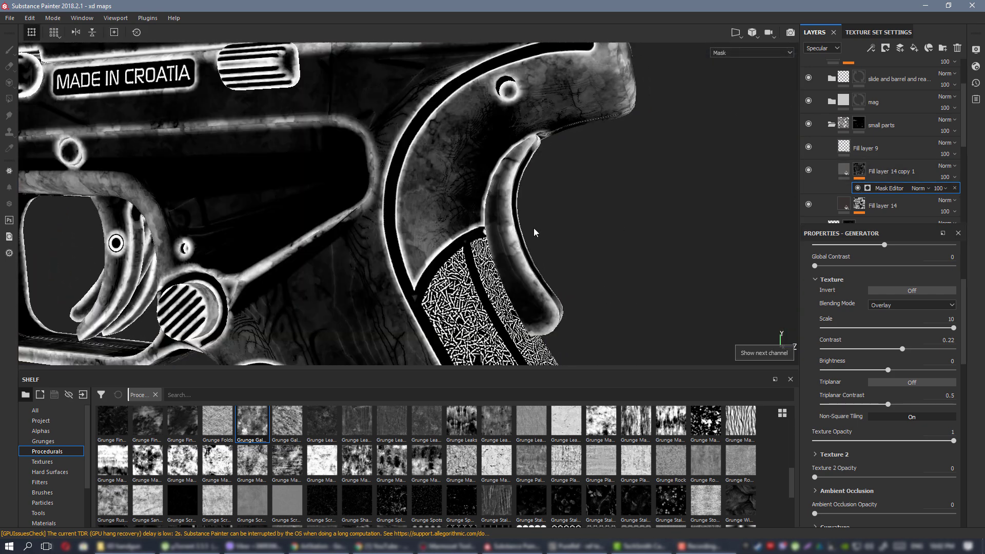
{"action": "key", "text": "c"}
{"action": "key", "text": "c"}
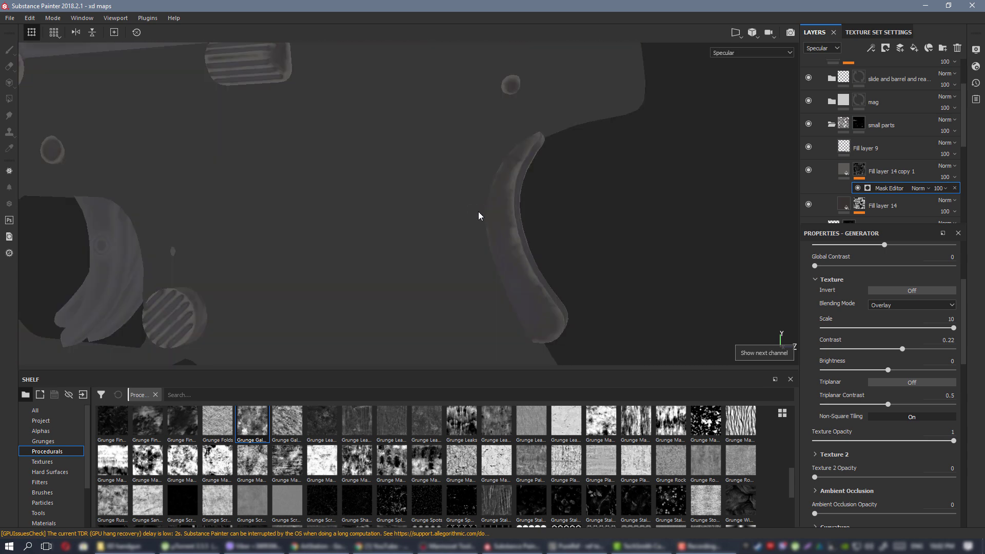
{"action": "right_click_drag", "start_coordinate": [479, 216], "coordinate": [377, 179], "text": "alt"}
{"action": "left_click_drag", "start_coordinate": [377, 179], "coordinate": [435, 186], "text": "alt"}
{"action": "middle_click_drag", "start_coordinate": [143, 125], "coordinate": [373, 173], "text": "alt"}
{"action": "right_click_drag", "start_coordinate": [374, 174], "coordinate": [461, 205], "text": "alt"}
{"action": "left_click_drag", "start_coordinate": [461, 205], "coordinate": [345, 199], "text": "alt"}
{"action": "right_click_drag", "start_coordinate": [346, 198], "coordinate": [206, 169], "text": "alt"}
{"action": "middle_click_drag", "start_coordinate": [429, 249], "coordinate": [247, 159], "text": "alt"}
{"action": "right_click_drag", "start_coordinate": [246, 158], "coordinate": [118, 150], "text": "alt"}
{"action": "left_click_drag", "start_coordinate": [118, 150], "coordinate": [462, 182], "text": "alt"}
{"action": "right_click_drag", "start_coordinate": [462, 182], "coordinate": [529, 159], "text": "alt"}
{"action": "middle_click_drag", "start_coordinate": [529, 160], "coordinate": [395, 99], "text": "alt"}
{"action": "right_click_drag", "start_coordinate": [396, 99], "coordinate": [446, 190], "text": "alt"}
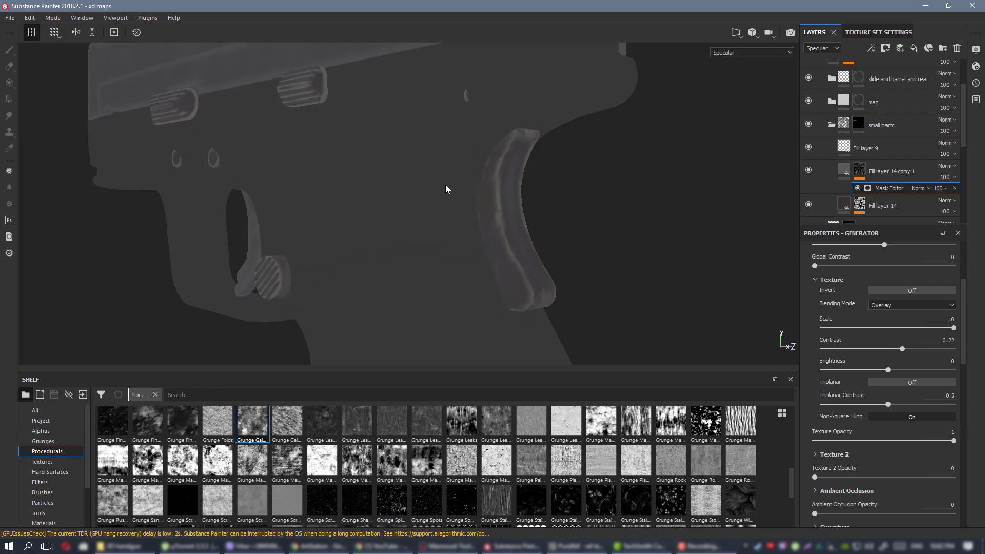
{"action": "left_click_drag", "start_coordinate": [446, 190], "coordinate": [472, 185], "text": "alt"}
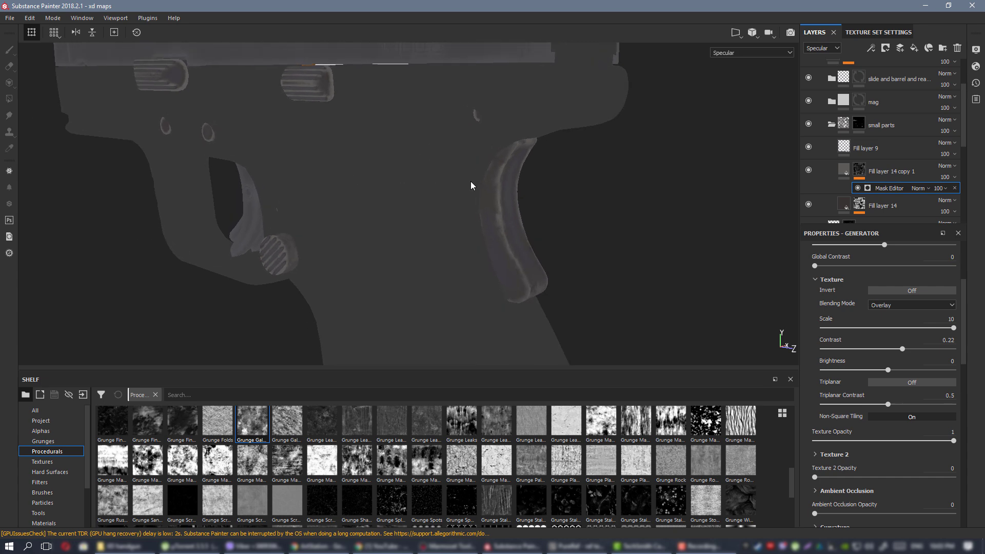
{"action": "left_click_drag", "start_coordinate": [417, 164], "coordinate": [490, 167], "text": "alt"}
{"action": "middle_click_drag", "start_coordinate": [490, 167], "coordinate": [503, 90], "text": "alt"}
{"action": "right_click_drag", "start_coordinate": [503, 90], "coordinate": [491, 159], "text": "alt"}
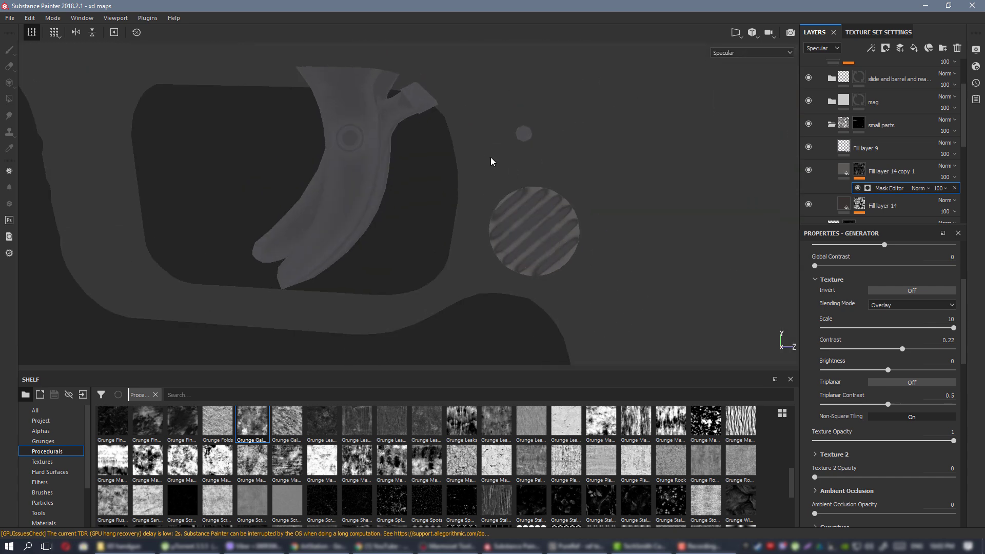
{"action": "left_click_drag", "start_coordinate": [490, 159], "coordinate": [222, 106], "text": "alt"}
{"action": "middle_click_drag", "start_coordinate": [222, 106], "coordinate": [449, 77], "text": "alt"}
{"action": "right_click_drag", "start_coordinate": [450, 77], "coordinate": [549, 191], "text": "alt"}
{"action": "left_click_drag", "start_coordinate": [549, 191], "coordinate": [519, 172], "text": "alt"}
{"action": "scroll", "coordinate": [545, 187], "scroll_direction": "down", "scroll_amount": 5}
{"action": "scroll", "coordinate": [435, 159], "scroll_direction": "down", "scroll_amount": 2}
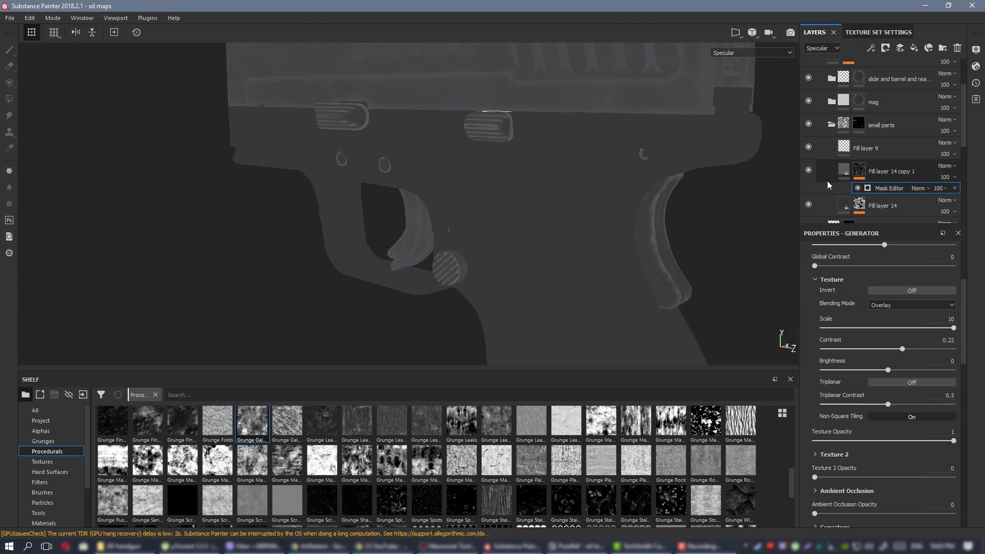
Toggle Fill layer 14's visibility to compare its effect on the small parts in the specular and material views.
{"action": "left_click", "coordinate": [809, 206]}
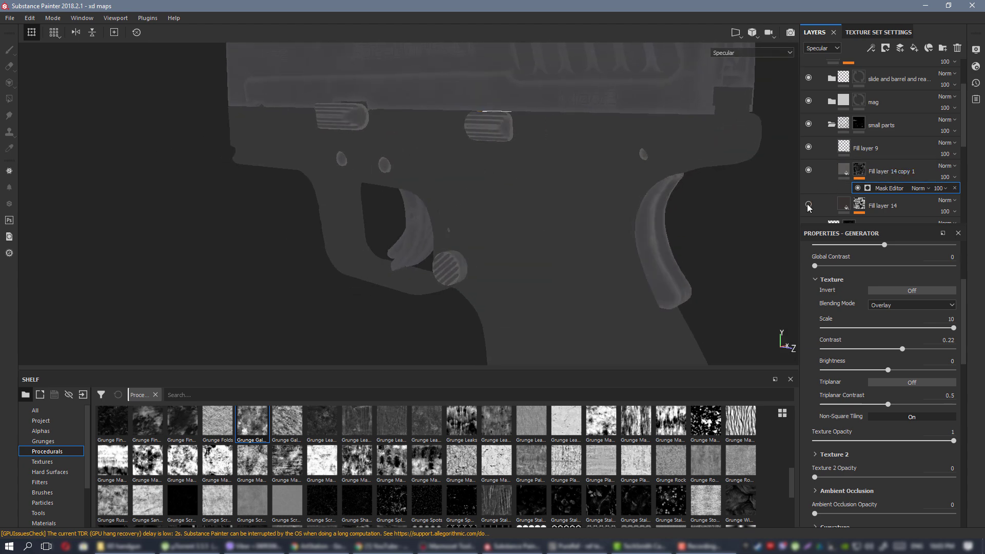
{"action": "key", "text": "m"}
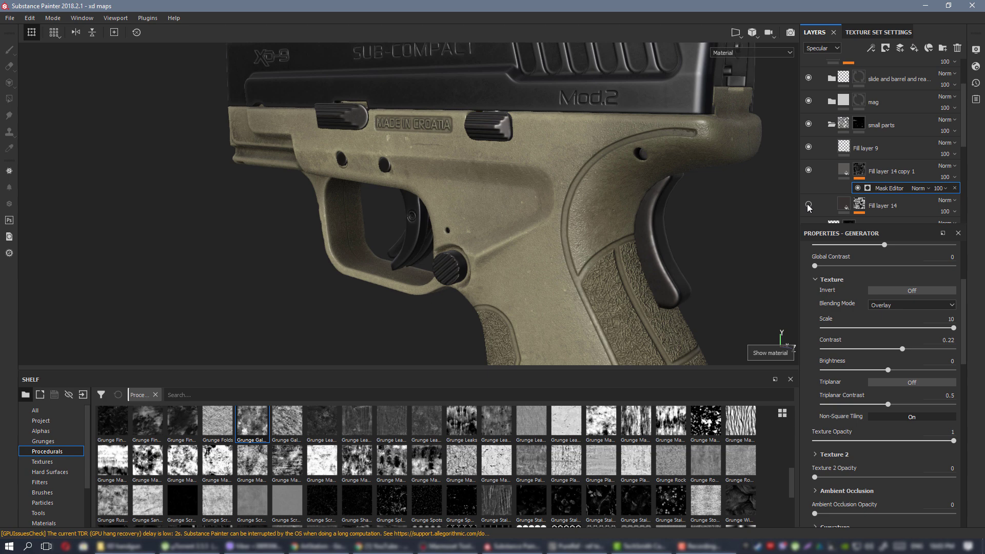
{"action": "key", "text": "c"}
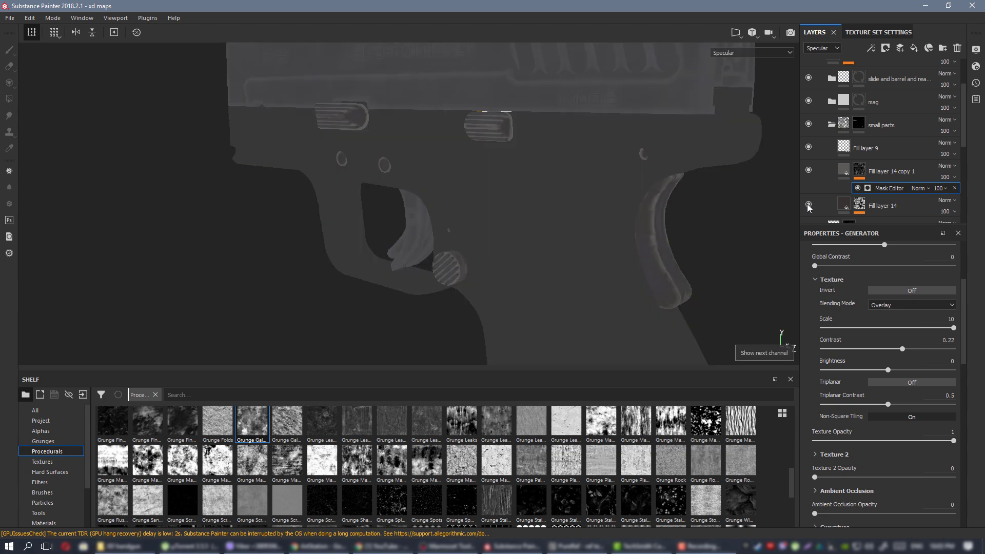
{"action": "left_click", "coordinate": [809, 205]}
Open the generator settings of the Mask Editor on Fill layer 14's mask.
{"action": "left_click", "coordinate": [861, 203]}
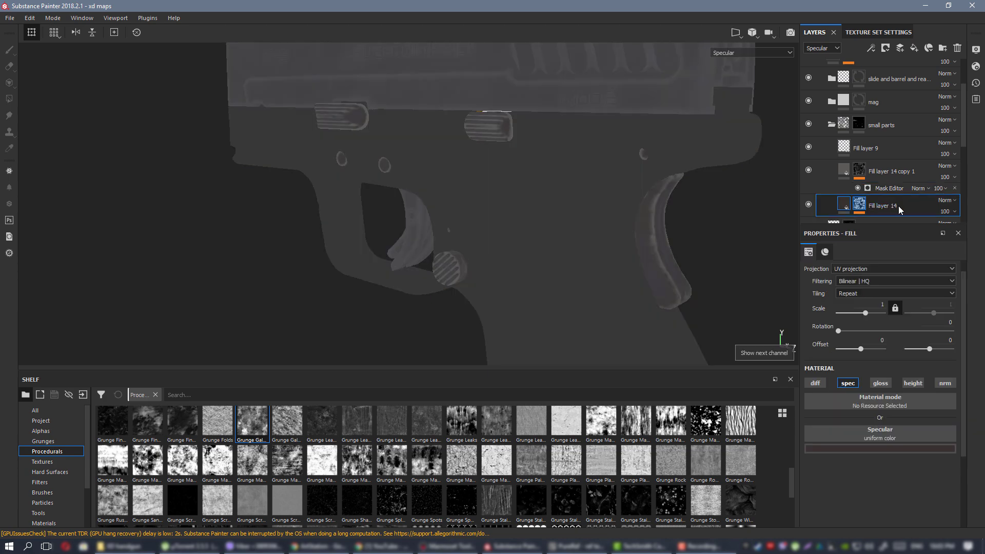
{"action": "scroll", "coordinate": [898, 206], "scroll_direction": "down", "scroll_amount": 1}
{"action": "left_click", "coordinate": [889, 190]}
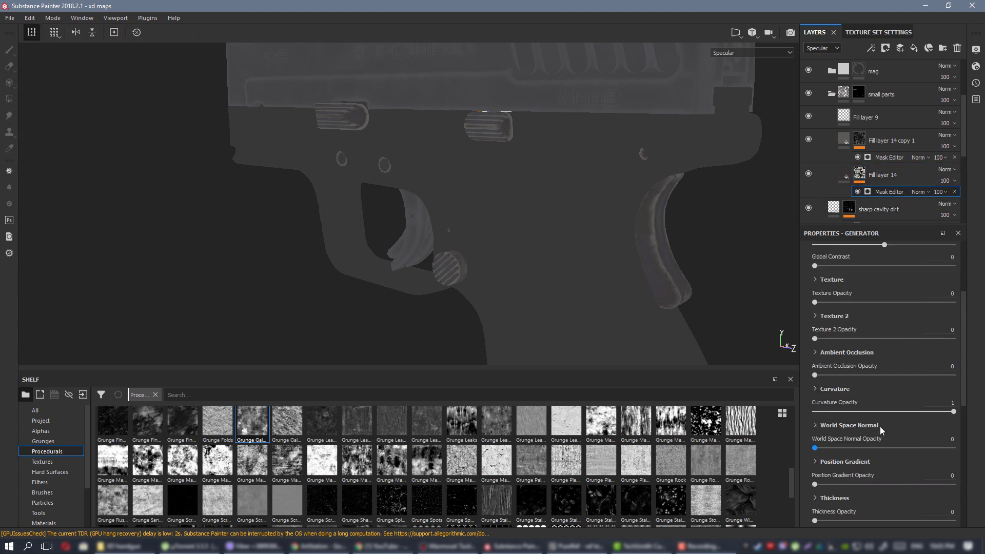
Set the Large, Big and Huge curvature levels to 0 in the Mask Editor of Fill layer 14.
{"action": "left_click", "coordinate": [833, 389]}
{"action": "scroll", "coordinate": [866, 477], "scroll_direction": "down", "scroll_amount": 1}
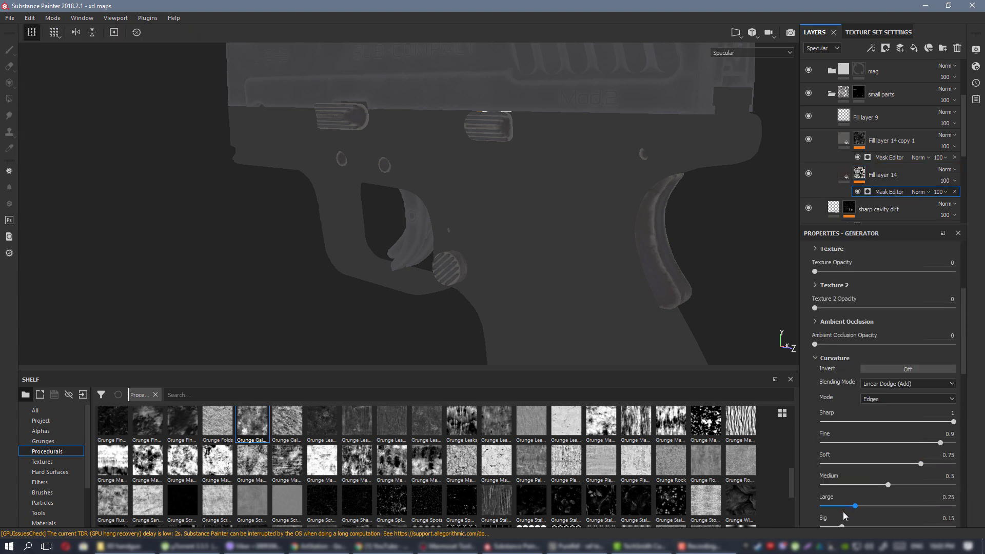
{"action": "scroll", "coordinate": [845, 516], "scroll_direction": "down", "scroll_amount": 1}
{"action": "scroll", "coordinate": [842, 520], "scroll_direction": "down", "scroll_amount": 2}
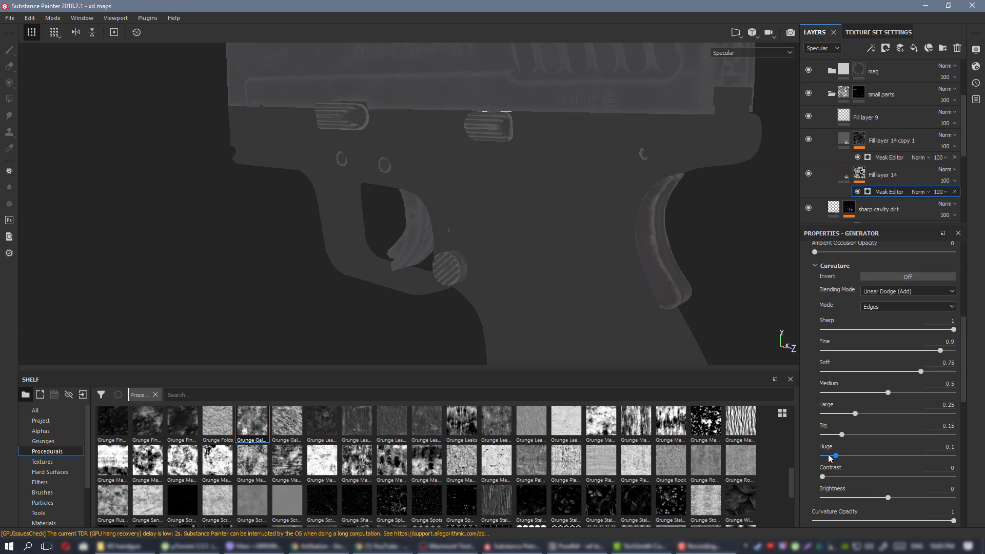
{"action": "left_click_drag", "start_coordinate": [831, 458], "coordinate": [822, 457]}
{"action": "right_click_drag", "start_coordinate": [507, 217], "coordinate": [626, 338], "text": "alt"}
{"action": "middle_click_drag", "start_coordinate": [626, 338], "coordinate": [347, 182], "text": "alt"}
{"action": "left_click_drag", "start_coordinate": [347, 186], "coordinate": [676, 213], "text": "alt"}
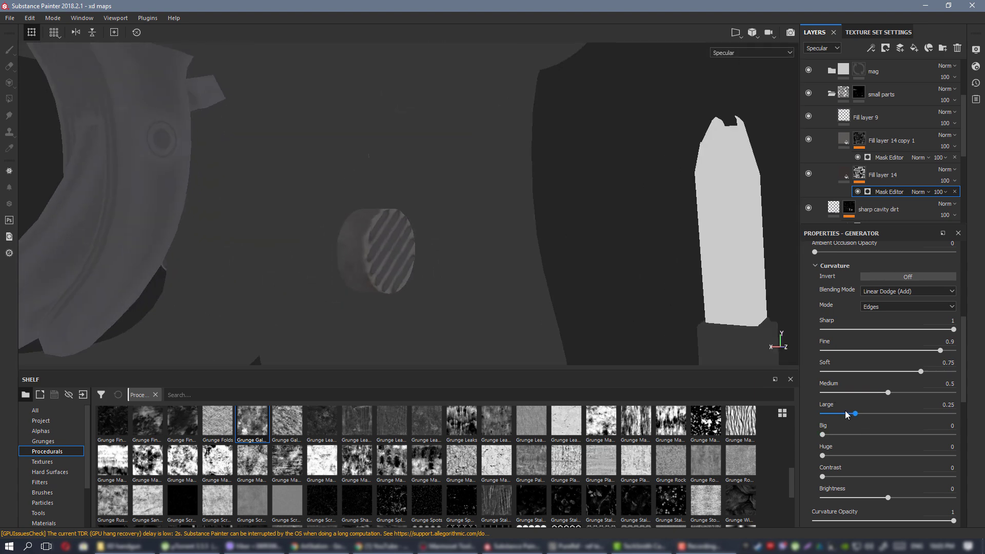
{"action": "left_click_drag", "start_coordinate": [484, 198], "coordinate": [457, 194], "text": "alt"}
{"action": "right_click_drag", "start_coordinate": [457, 194], "coordinate": [398, 184], "text": "alt"}
{"action": "middle_click_drag", "start_coordinate": [397, 184], "coordinate": [372, 233], "text": "alt"}
{"action": "left_click_drag", "start_coordinate": [372, 233], "coordinate": [431, 217], "text": "alt"}
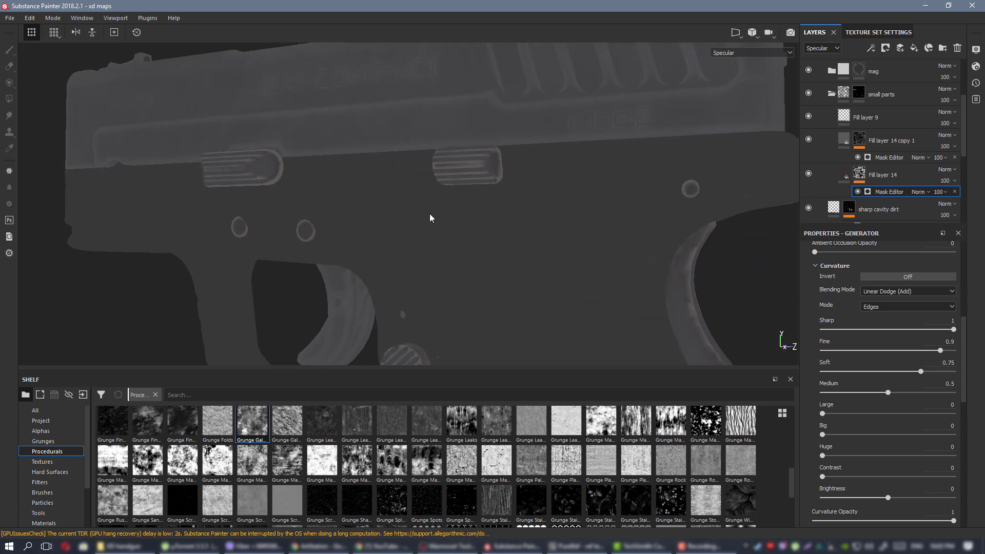
Examine the edge wear on the pistol's small parts in the specular view and in the full material view.
{"action": "middle_click_drag", "start_coordinate": [456, 222], "coordinate": [265, 104], "text": "alt"}
{"action": "right_click_drag", "start_coordinate": [354, 170], "coordinate": [407, 191], "text": "alt"}
{"action": "middle_click_drag", "start_coordinate": [425, 163], "coordinate": [370, 138], "text": "alt"}
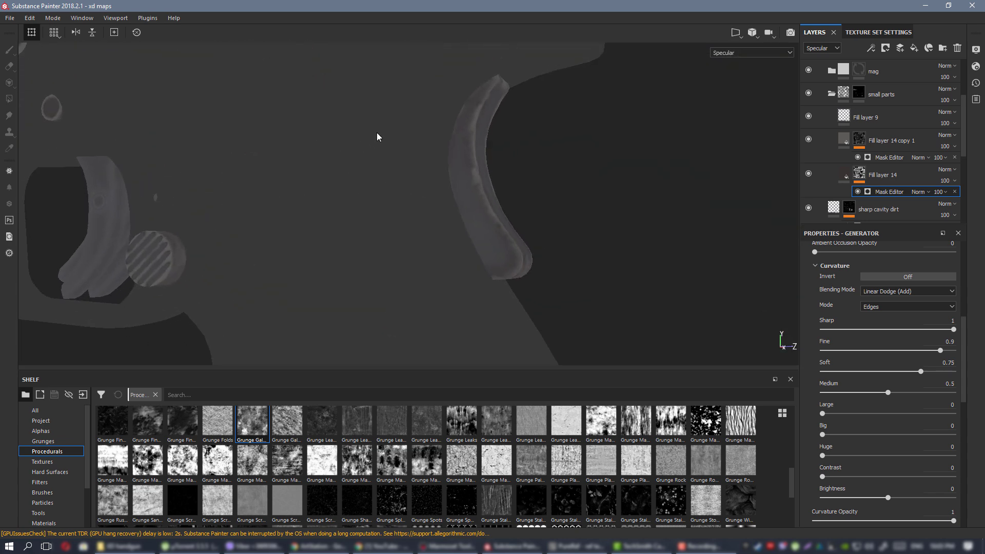
{"action": "key", "text": "m"}
{"action": "right_click_drag", "start_coordinate": [389, 171], "coordinate": [336, 149], "text": "alt"}
{"action": "middle_click_drag", "start_coordinate": [336, 149], "coordinate": [421, 209], "text": "alt"}
{"action": "left_click_drag", "start_coordinate": [422, 209], "coordinate": [446, 208], "text": "alt"}
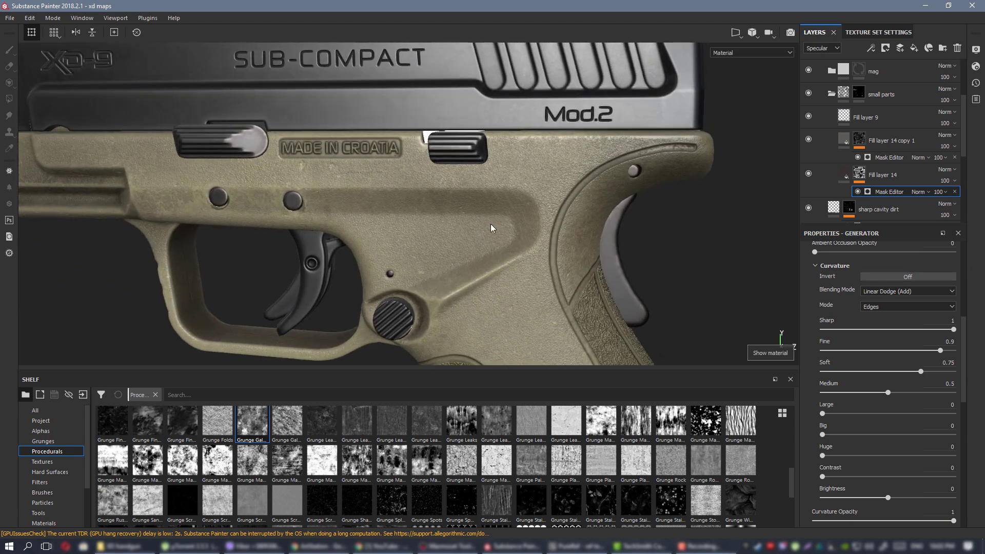
{"action": "right_click_drag", "start_coordinate": [445, 208], "coordinate": [410, 194], "text": "alt"}
{"action": "left_click_drag", "start_coordinate": [410, 194], "coordinate": [427, 161], "text": "alt"}
{"action": "right_click_drag", "start_coordinate": [559, 286], "coordinate": [527, 264], "text": "alt"}
{"action": "middle_click_drag", "start_coordinate": [528, 264], "coordinate": [504, 235], "text": "alt"}
{"action": "left_click_drag", "start_coordinate": [503, 235], "coordinate": [464, 209], "text": "alt"}
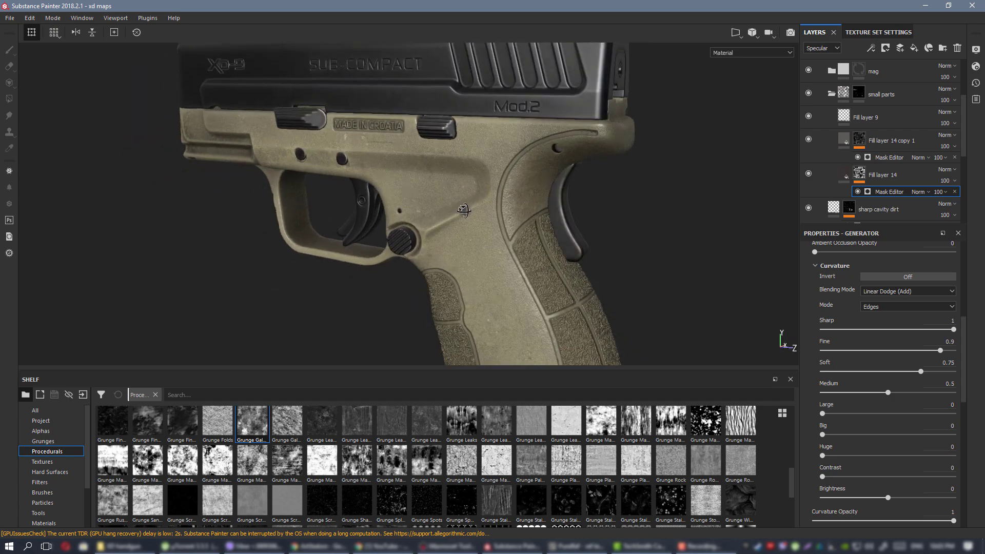
Raise the glossiness of Fill layer 14 copy 1 to about 0.87 and turn off the layer's gloss channel.
{"action": "left_click", "coordinate": [842, 147]}
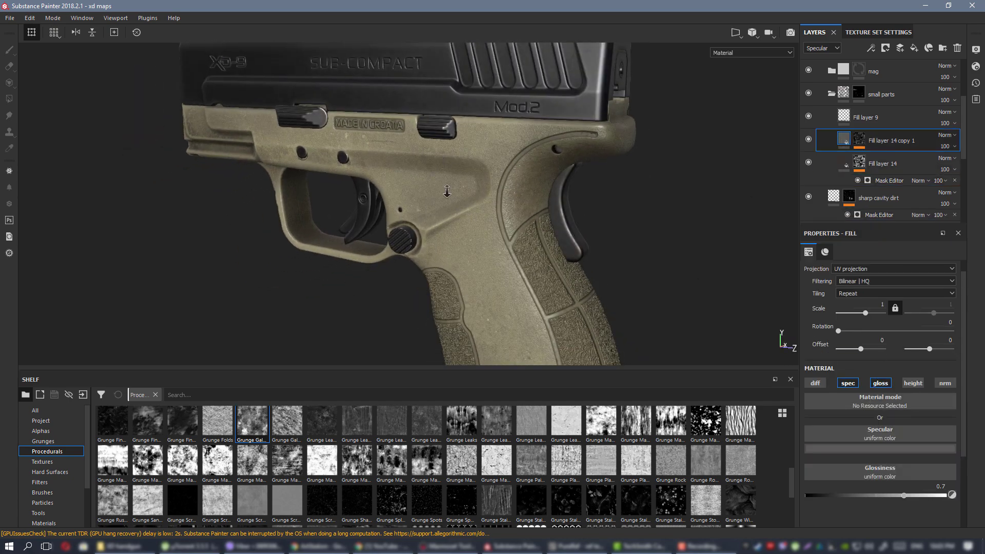
{"action": "right_click_drag", "start_coordinate": [447, 191], "coordinate": [448, 205], "text": "alt"}
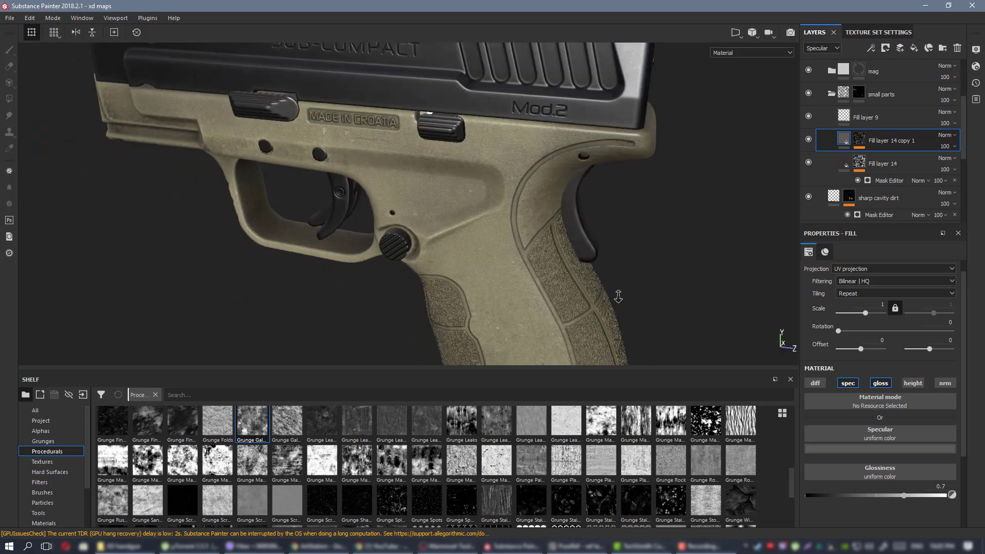
{"action": "right_click_drag", "start_coordinate": [619, 297], "coordinate": [621, 334], "text": "alt"}
{"action": "middle_click_drag", "start_coordinate": [503, 123], "coordinate": [501, 193], "text": "alt"}
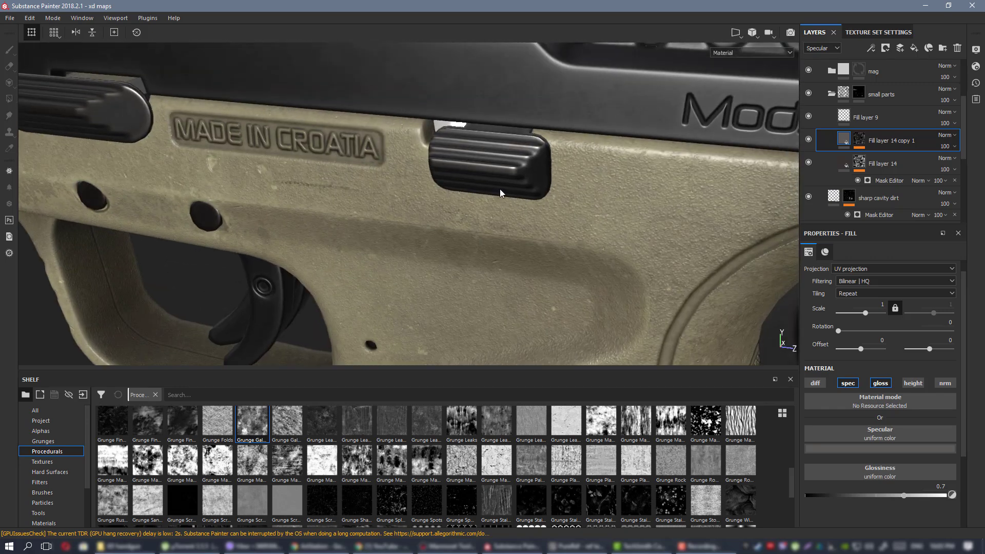
{"action": "left_click_drag", "start_coordinate": [308, 308], "coordinate": [336, 326], "text": "alt"}
{"action": "right_click_drag", "start_coordinate": [336, 326], "coordinate": [325, 172], "text": "alt"}
{"action": "left_click_drag", "start_coordinate": [654, 251], "coordinate": [608, 259], "text": "alt"}
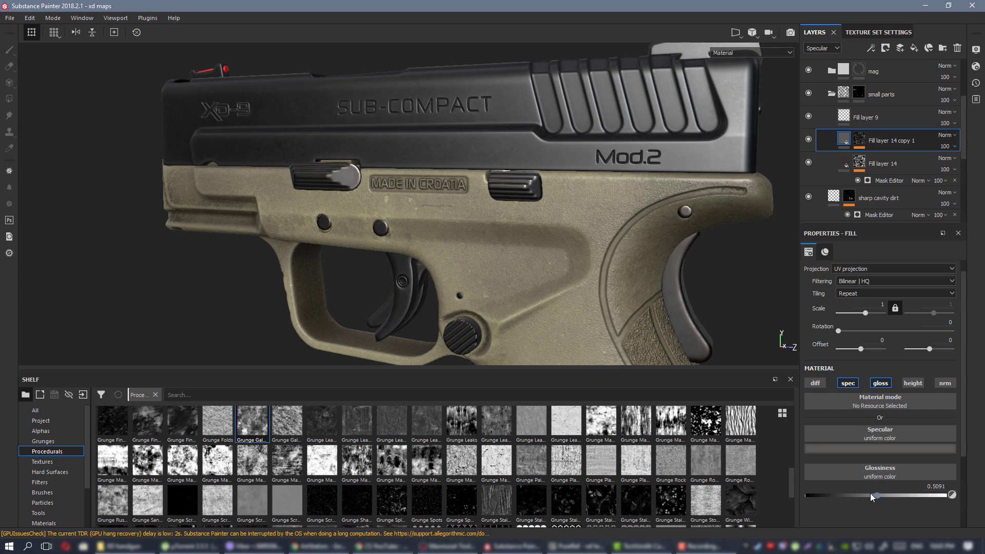
{"action": "left_click_drag", "start_coordinate": [831, 496], "coordinate": [924, 496]}
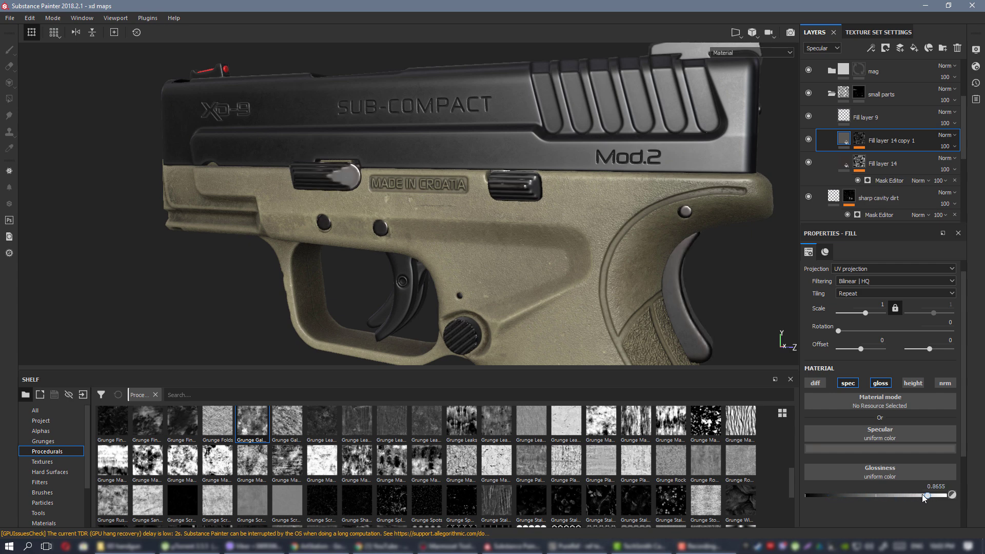
{"action": "left_click", "coordinate": [876, 383]}
Examine the specular-only wear on the controls, pins and trigger from several angles and distances.
{"action": "middle_click_drag", "start_coordinate": [508, 234], "coordinate": [455, 146], "text": "alt"}
{"action": "left_click_drag", "start_coordinate": [454, 146], "coordinate": [436, 172], "text": "alt"}
{"action": "middle_click_drag", "start_coordinate": [436, 172], "coordinate": [485, 243], "text": "alt"}
{"action": "right_click_drag", "start_coordinate": [349, 205], "coordinate": [231, 154], "text": "alt"}
{"action": "middle_click_drag", "start_coordinate": [477, 205], "coordinate": [462, 164], "text": "alt"}
{"action": "mouse_move", "coordinate": [493, 164]}
{"action": "left_mouse_down", "text": "alt"}
{"action": "mouse_move", "coordinate": [416, 148]}
{"action": "mouse_move", "coordinate": [503, 164]}
{"action": "left_mouse_up", "text": "alt"}
{"action": "right_click_drag", "start_coordinate": [502, 164], "coordinate": [564, 195], "text": "alt"}
{"action": "left_click_drag", "start_coordinate": [606, 205], "coordinate": [672, 211], "text": "alt"}
{"action": "right_click_drag", "start_coordinate": [616, 205], "coordinate": [657, 221], "text": "alt"}
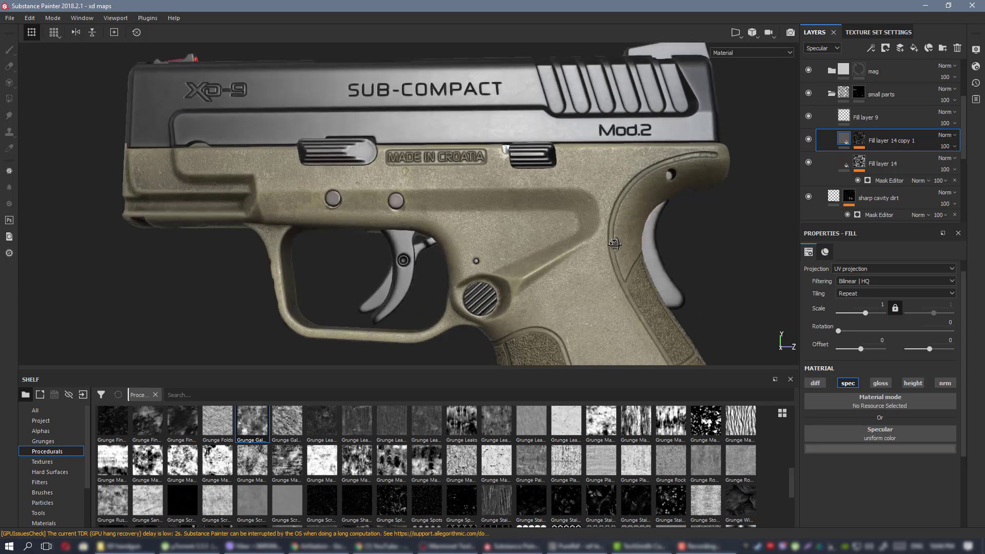
{"action": "left_click_drag", "start_coordinate": [606, 213], "coordinate": [507, 207], "text": "alt"}
{"action": "right_click_drag", "start_coordinate": [507, 207], "coordinate": [462, 190], "text": "alt"}
{"action": "left_click_drag", "start_coordinate": [575, 208], "coordinate": [544, 221], "text": "alt"}
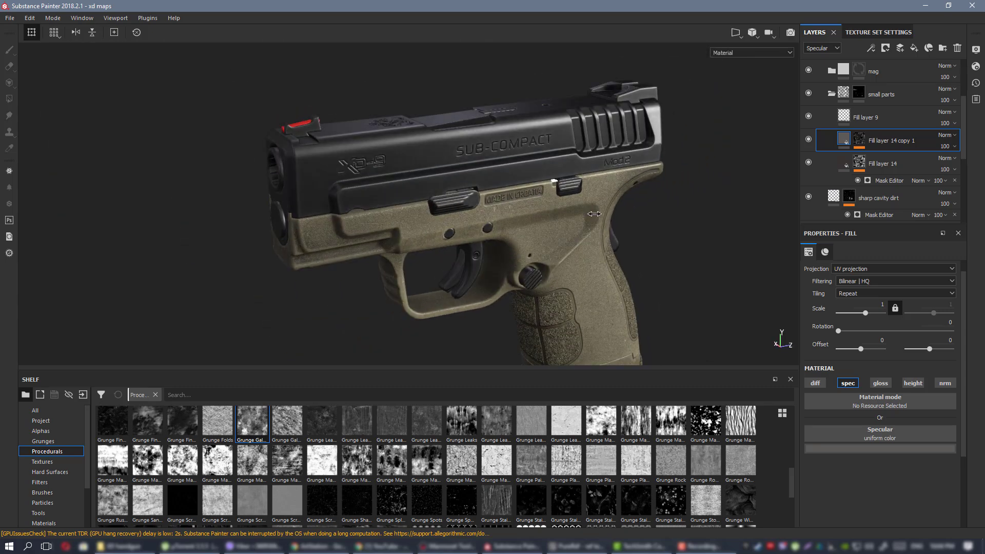
{"action": "right_click_drag", "start_coordinate": [580, 246], "coordinate": [528, 226], "text": "alt"}
{"action": "middle_click_drag", "start_coordinate": [528, 227], "coordinate": [471, 179], "text": "alt"}
{"action": "left_click_drag", "start_coordinate": [461, 138], "coordinate": [518, 149], "text": "alt"}
{"action": "right_click_drag", "start_coordinate": [688, 286], "coordinate": [739, 308], "text": "alt"}
{"action": "middle_click_drag", "start_coordinate": [719, 298], "coordinate": [647, 267], "text": "alt"}
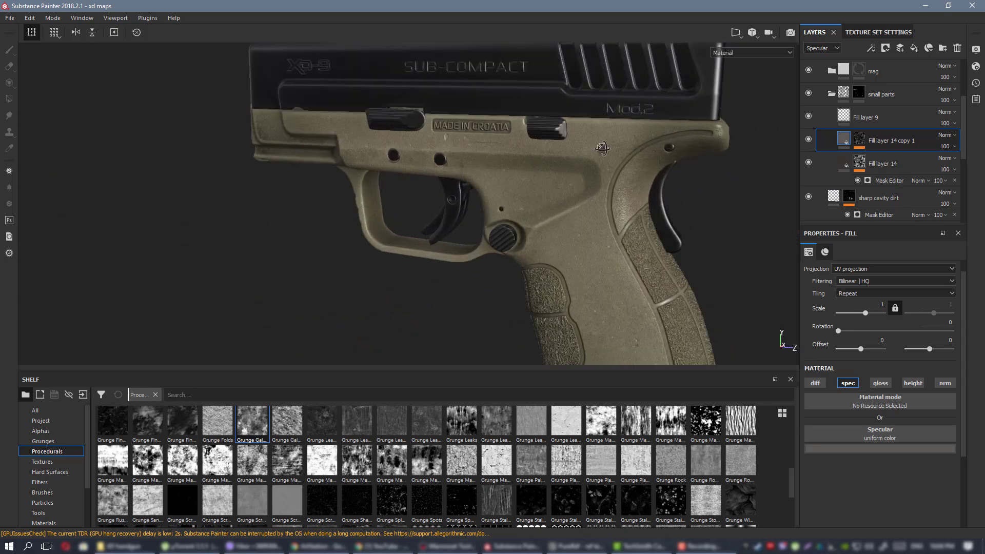
{"action": "right_click_drag", "start_coordinate": [539, 154], "coordinate": [569, 164], "text": "alt"}
{"action": "left_click_drag", "start_coordinate": [555, 159], "coordinate": [587, 162], "text": "alt"}
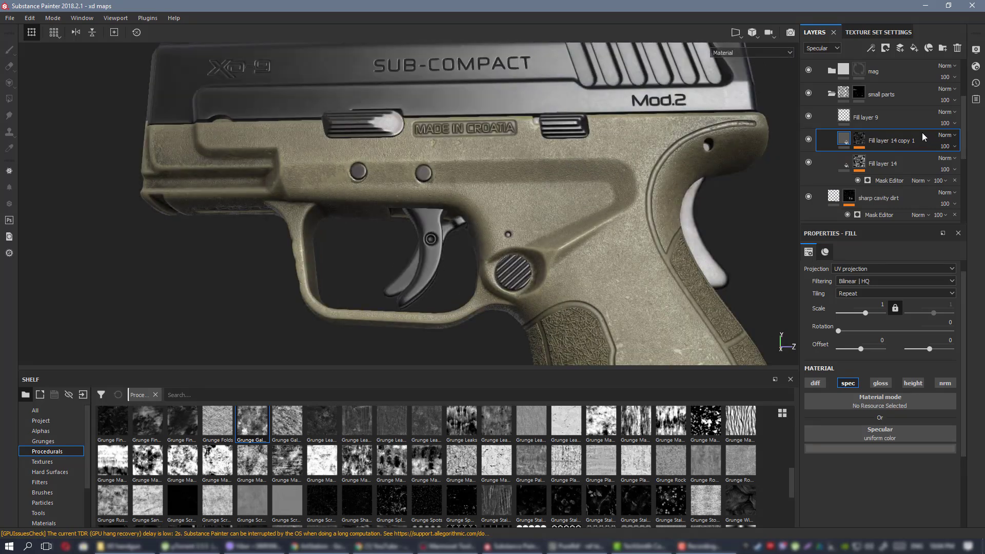
Add a fill layer above Fill layer 14 copy 1 in the small parts folder and name it "cavity dirt".
{"action": "left_click", "coordinate": [914, 48]}
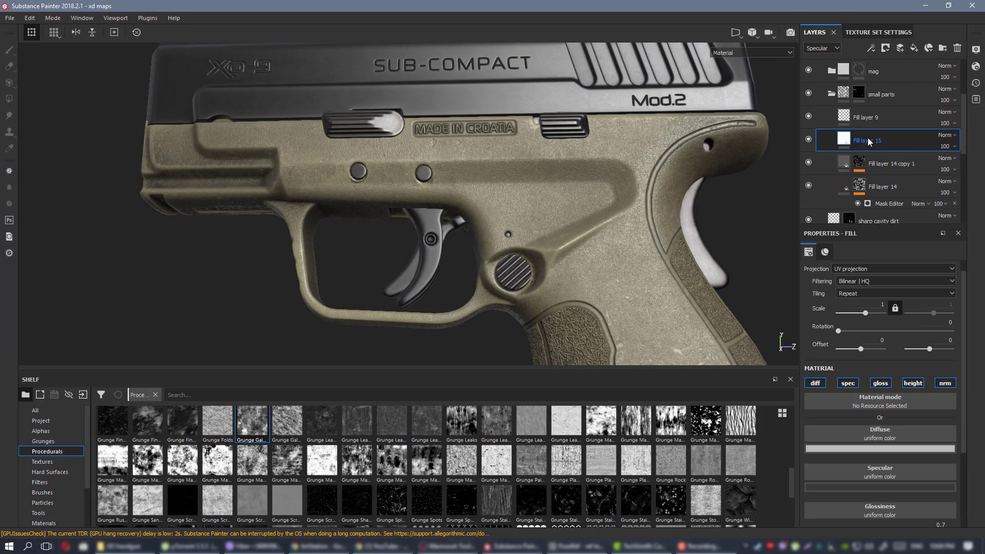
{"action": "double_click", "coordinate": [868, 140]}
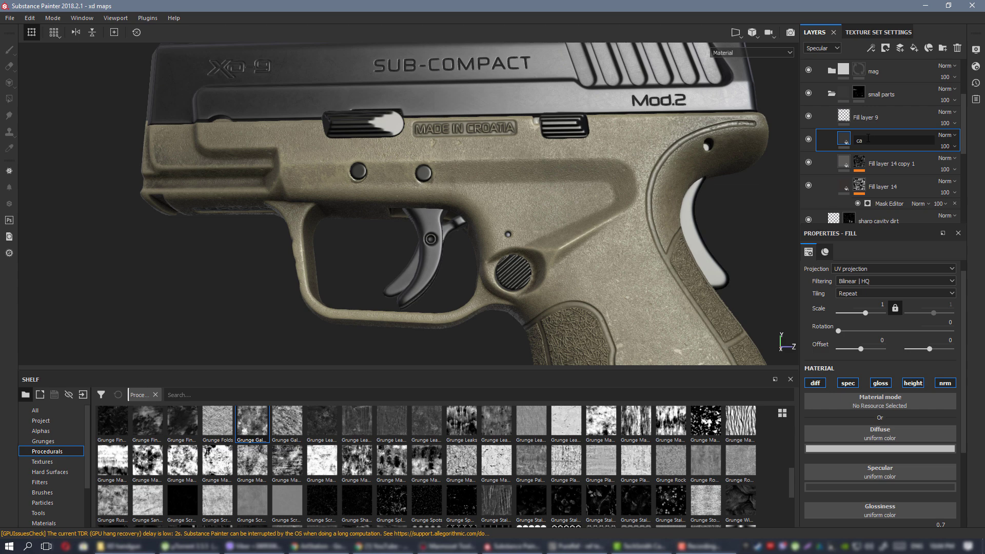
{"action": "type", "text": "cavity dirt"}
{"action": "key", "text": "Return"}
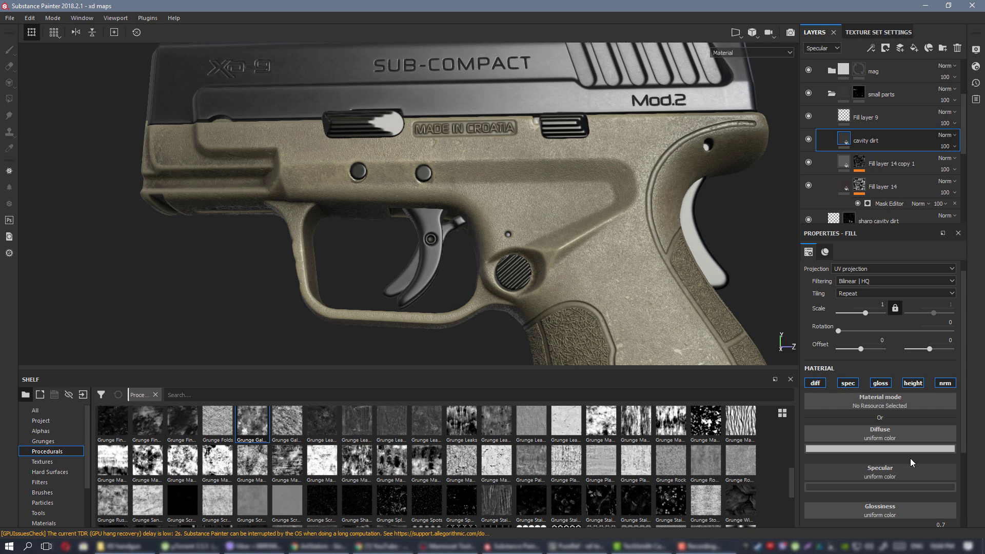
Limit cavity dirt to diffuse and gloss, with glossiness about 0.22 and a very dark brown diffuse color (0.017, 0.014, 0.011).
{"action": "left_click", "coordinate": [848, 383]}
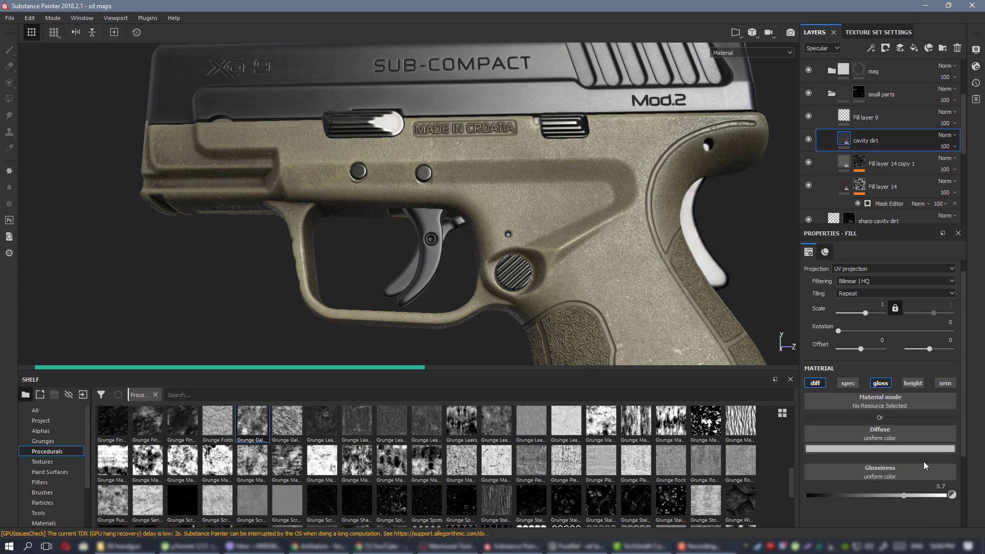
{"action": "left_click_drag", "start_coordinate": [904, 495], "coordinate": [838, 499]}
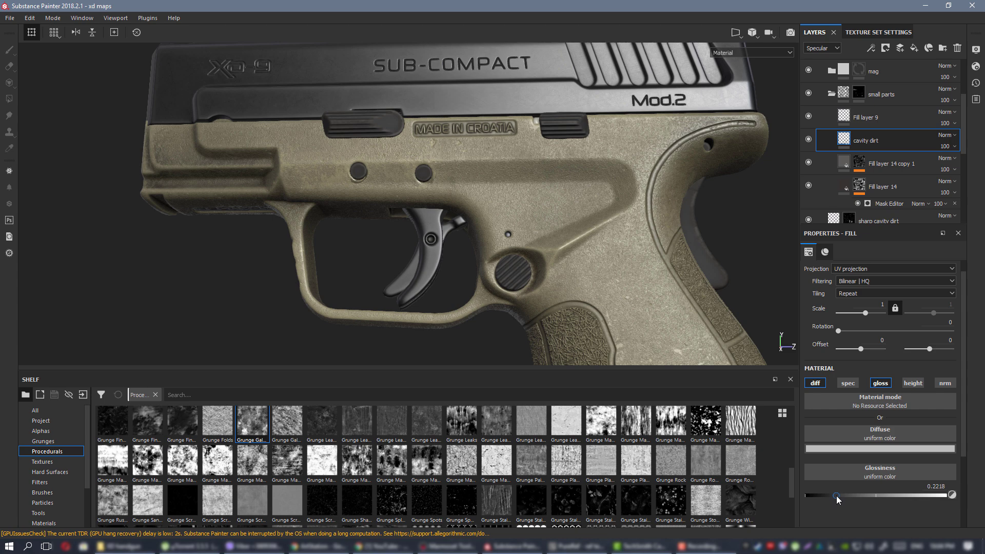
{"action": "left_click", "coordinate": [876, 448]}
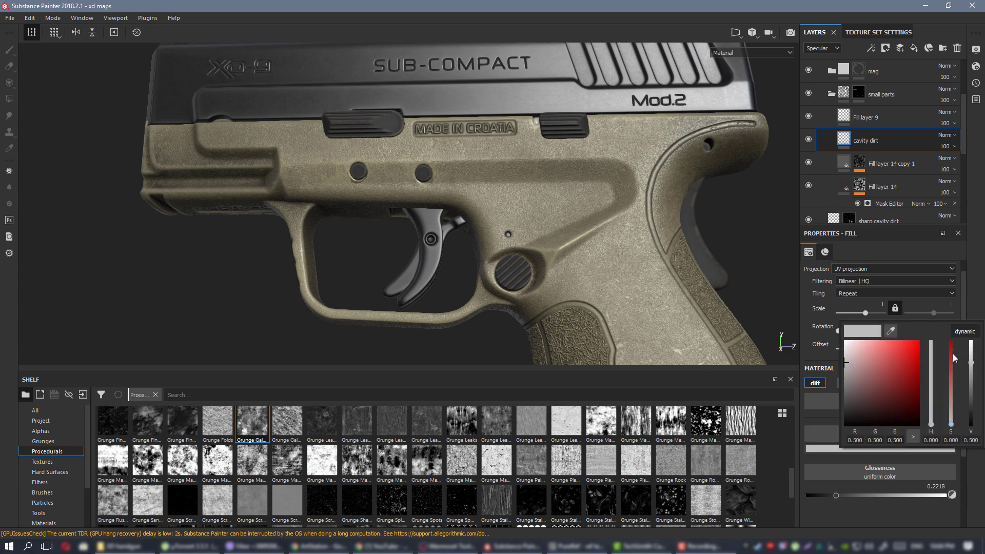
{"action": "left_click_drag", "start_coordinate": [866, 410], "coordinate": [861, 410]}
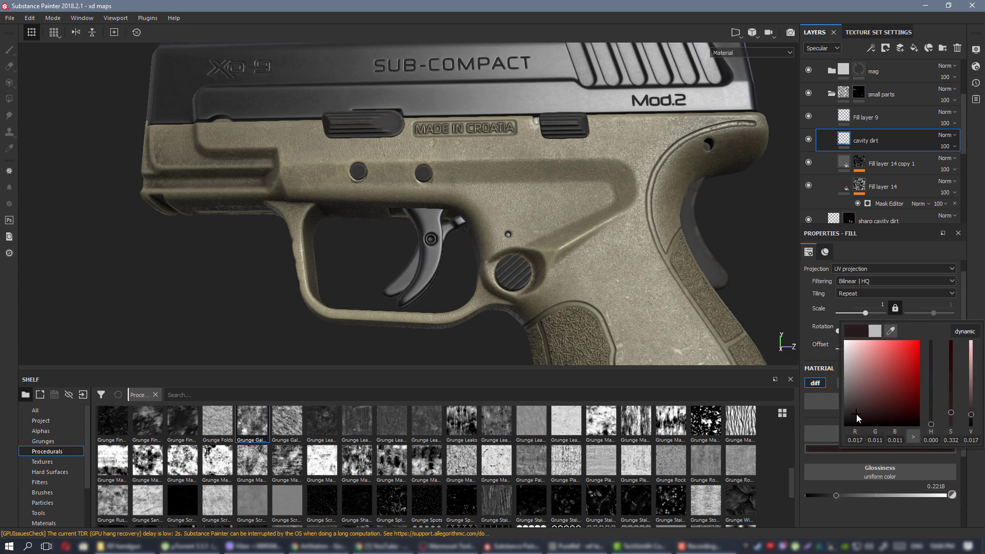
{"action": "left_click_drag", "start_coordinate": [933, 419], "coordinate": [935, 421]}
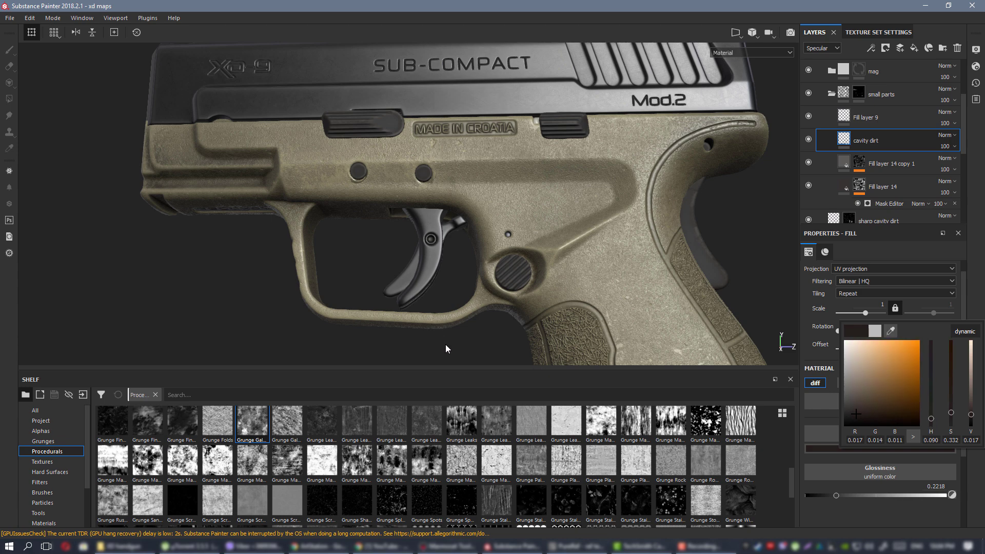
Add a white mask to the cavity dirt layer and assign a Dirt generator to it.
{"action": "right_click", "coordinate": [846, 140]}
{"action": "left_click", "coordinate": [881, 156]}
{"action": "left_click", "coordinate": [860, 138]}
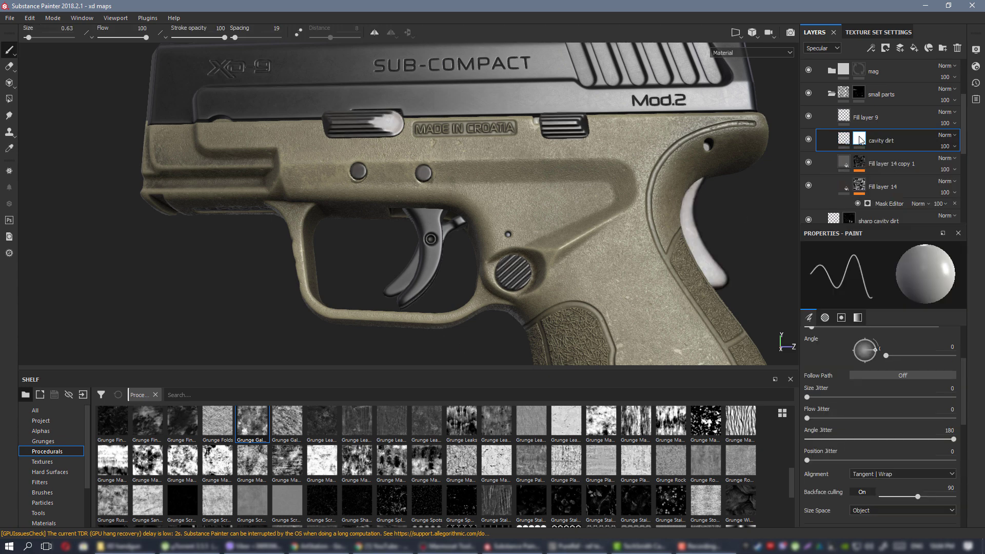
{"action": "right_click", "coordinate": [860, 139]}
{"action": "left_click", "coordinate": [904, 315]}
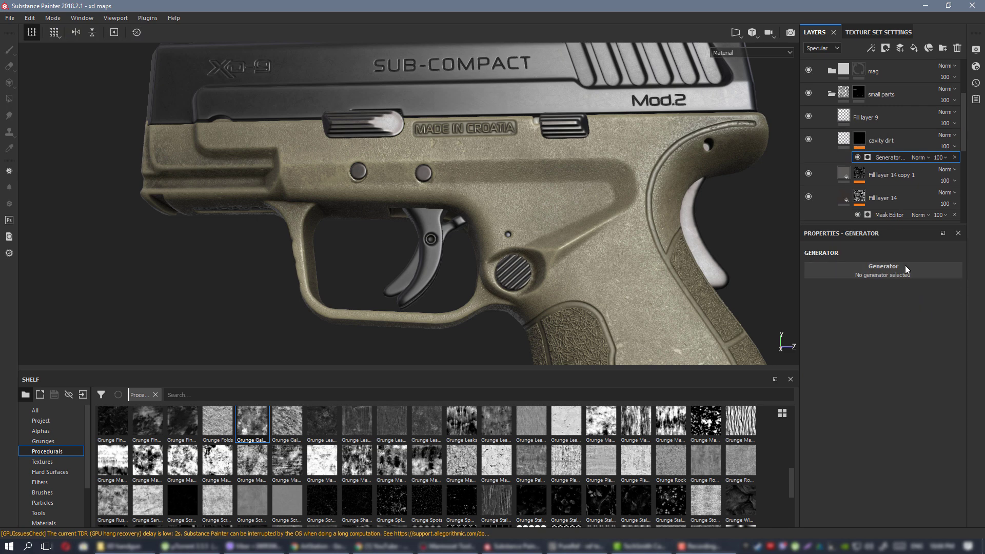
{"action": "left_click", "coordinate": [906, 269]}
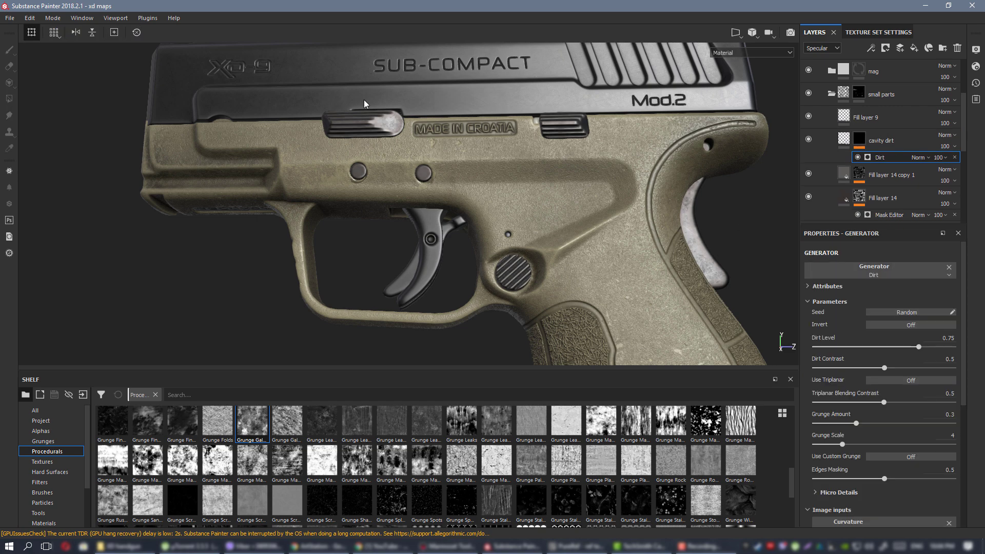
Examine the cavity dirt on the small parts from several angles, comparing the model with the layer hidden and shown.
{"action": "right_click_drag", "start_coordinate": [364, 104], "coordinate": [460, 132], "text": "alt"}
{"action": "middle_click_drag", "start_coordinate": [459, 132], "coordinate": [347, 253], "text": "alt"}
{"action": "left_click_drag", "start_coordinate": [347, 253], "coordinate": [587, 246], "text": "alt"}
{"action": "right_click_drag", "start_coordinate": [587, 246], "coordinate": [523, 231], "text": "alt"}
{"action": "left_click_drag", "start_coordinate": [523, 231], "coordinate": [495, 190], "text": "alt"}
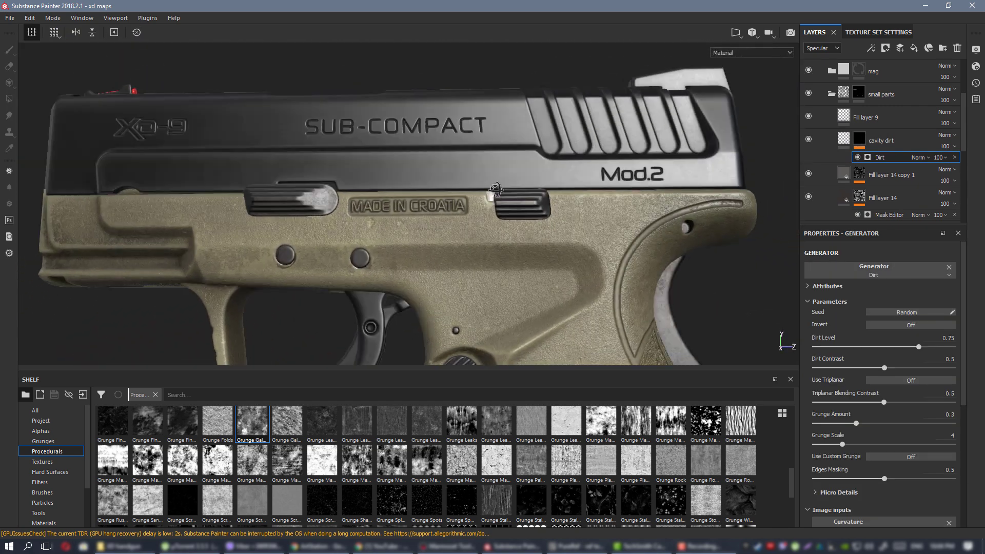
{"action": "middle_click_drag", "start_coordinate": [506, 287], "coordinate": [498, 143], "text": "alt"}
{"action": "left_click_drag", "start_coordinate": [459, 171], "coordinate": [481, 154], "text": "alt"}
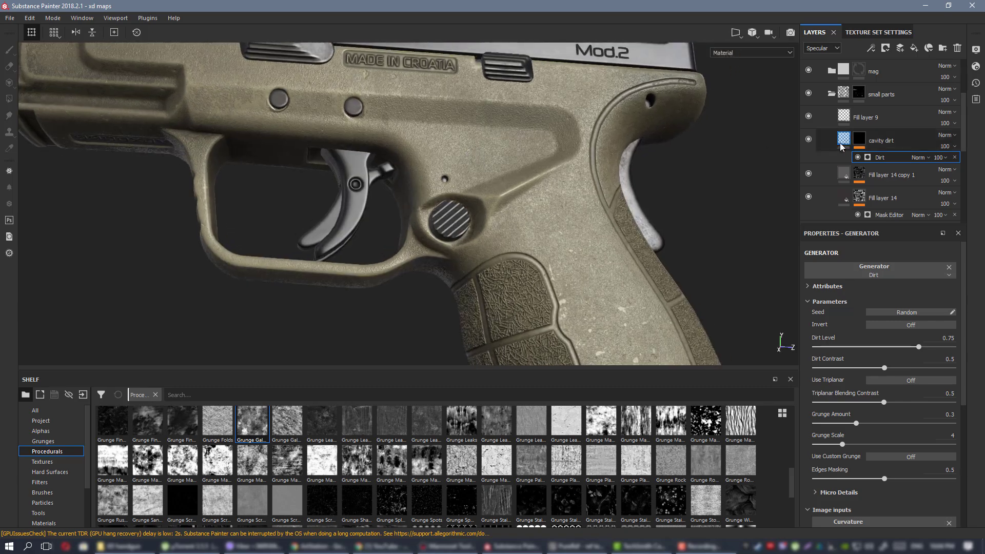
{"action": "left_click", "coordinate": [806, 140]}
{"action": "left_click", "coordinate": [806, 140]}
{"action": "middle_click_drag", "start_coordinate": [468, 118], "coordinate": [463, 152], "text": "alt"}
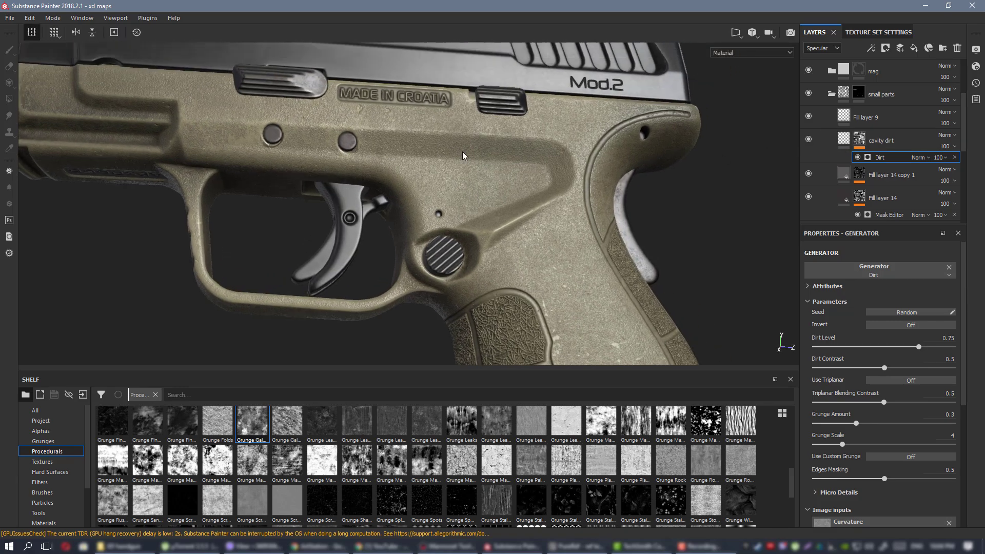
{"action": "left_click_drag", "start_coordinate": [463, 152], "coordinate": [468, 159], "text": "alt"}
Set the Dirt generator's Grunge Amount to 0.18 while viewing the cavity dirt mask, and check the result in the material view.
{"action": "left_click", "coordinate": [859, 141], "text": "alt"}
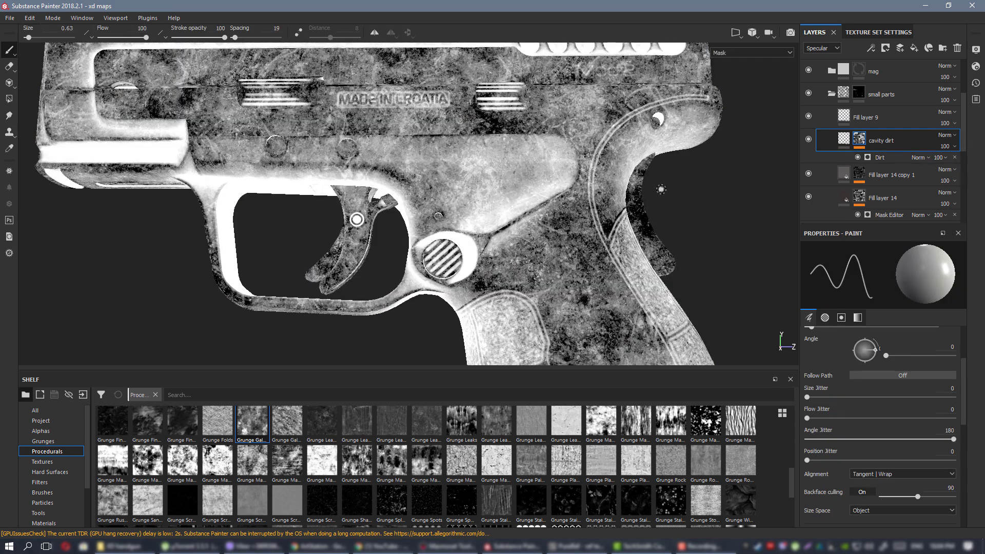
{"action": "middle_click_drag", "start_coordinate": [554, 177], "coordinate": [503, 189], "text": "alt"}
{"action": "left_click_drag", "start_coordinate": [503, 189], "coordinate": [507, 185], "text": "alt"}
{"action": "left_click", "coordinate": [877, 158]}
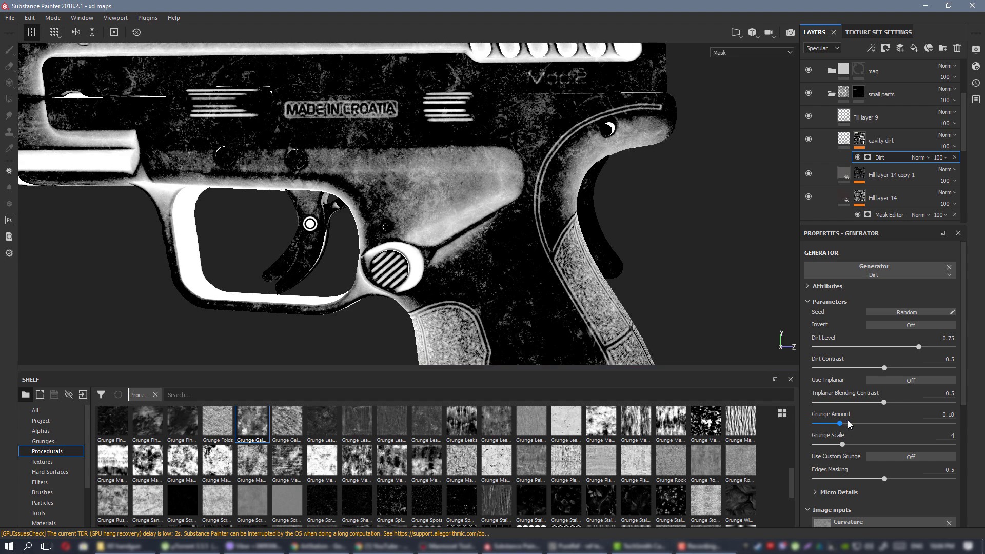
{"action": "middle_click_drag", "start_coordinate": [432, 201], "coordinate": [462, 210], "text": "alt"}
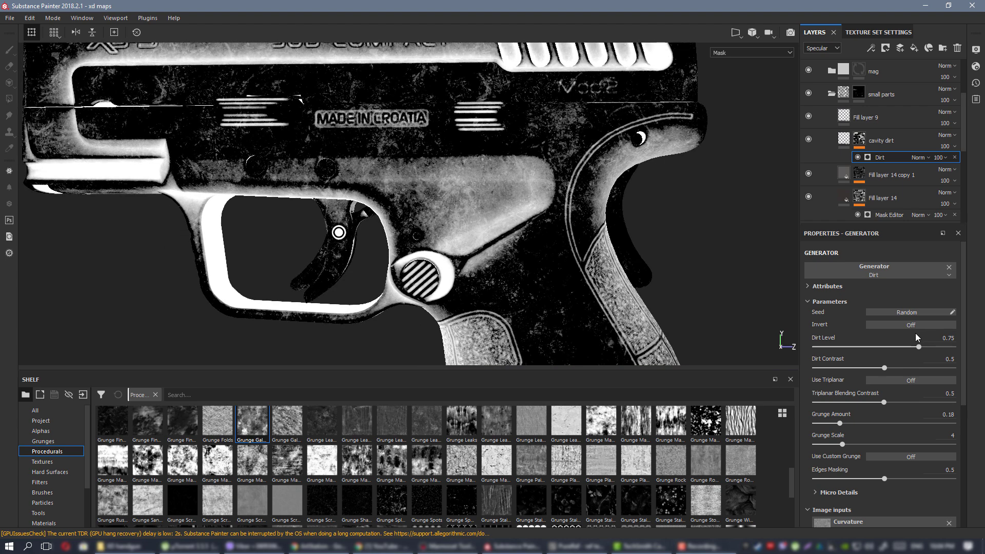
{"action": "key", "text": "m"}
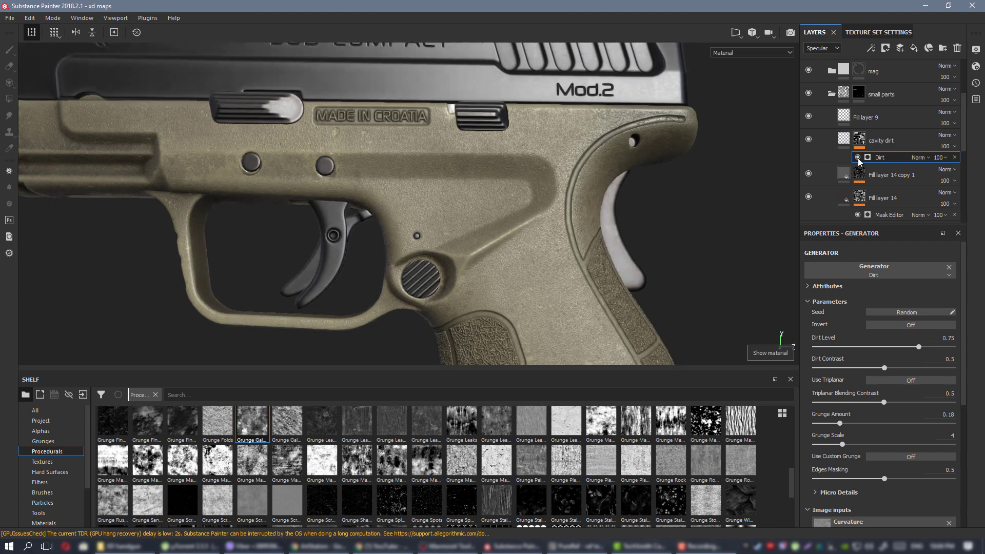
{"action": "left_click", "coordinate": [808, 140]}
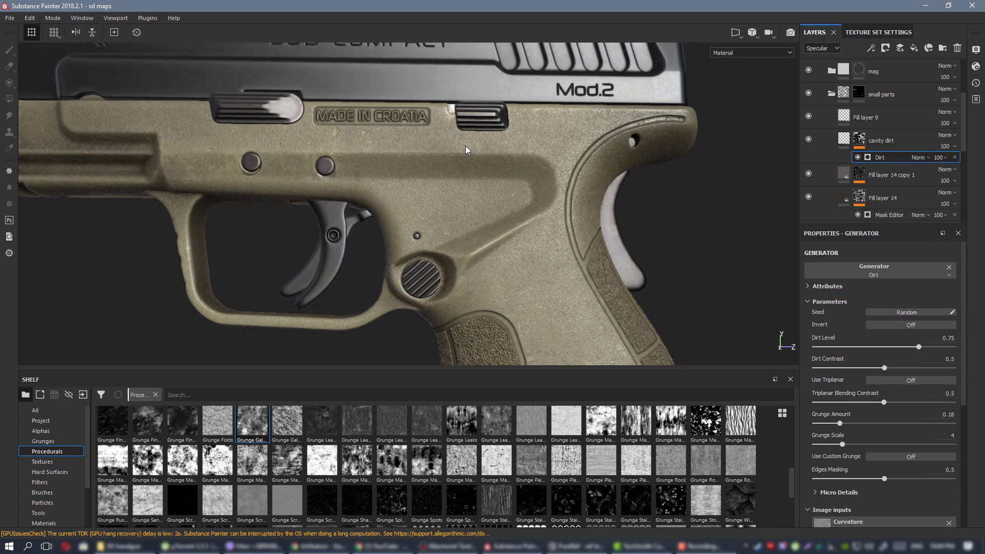
Examine the slide release and takedown lever up close, and compare them with the whole pistol in the material view.
{"action": "right_click_drag", "start_coordinate": [469, 139], "coordinate": [470, 95], "text": "alt"}
{"action": "middle_click_drag", "start_coordinate": [453, 154], "coordinate": [449, 176], "text": "alt"}
{"action": "left_click_drag", "start_coordinate": [448, 176], "coordinate": [475, 176], "text": "alt"}
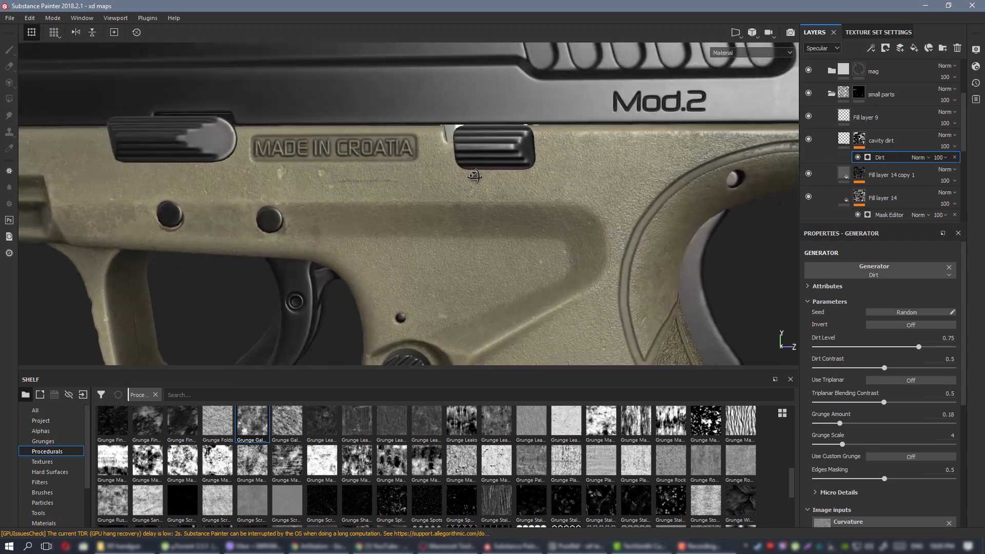
{"action": "right_click_drag", "start_coordinate": [483, 180], "coordinate": [486, 286], "text": "alt"}
{"action": "middle_click_drag", "start_coordinate": [486, 287], "coordinate": [491, 252], "text": "alt"}
{"action": "left_click_drag", "start_coordinate": [491, 252], "coordinate": [505, 242], "text": "alt"}
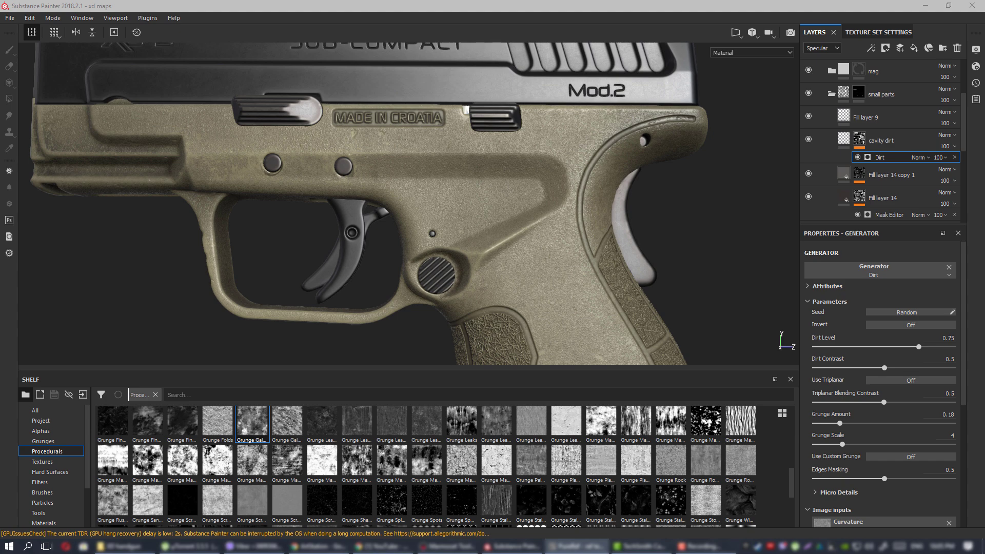
{"action": "left_click", "coordinate": [530, 272]}
{"action": "scroll", "coordinate": [520, 266], "scroll_direction": "down", "scroll_amount": 3}
{"action": "mouse_move", "coordinate": [441, 218]}
{"action": "left_mouse_down", "text": "alt"}
{"action": "mouse_move", "coordinate": [470, 208]}
{"action": "mouse_move", "coordinate": [496, 219]}
{"action": "mouse_move", "coordinate": [449, 221]}
{"action": "left_mouse_up", "text": "alt"}
{"action": "scroll", "coordinate": [474, 210], "scroll_direction": "down", "scroll_amount": 2}
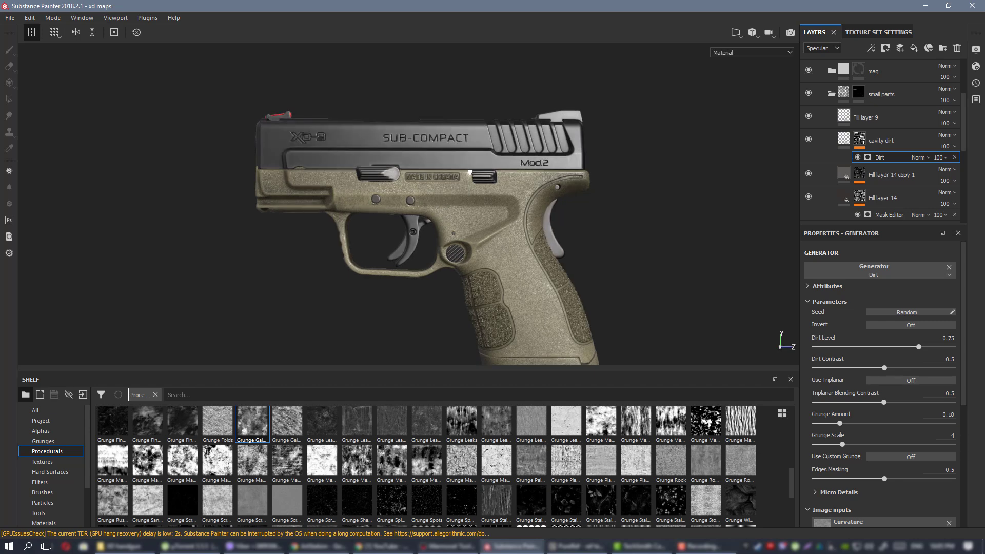
{"action": "key", "text": "alt+Tab"}
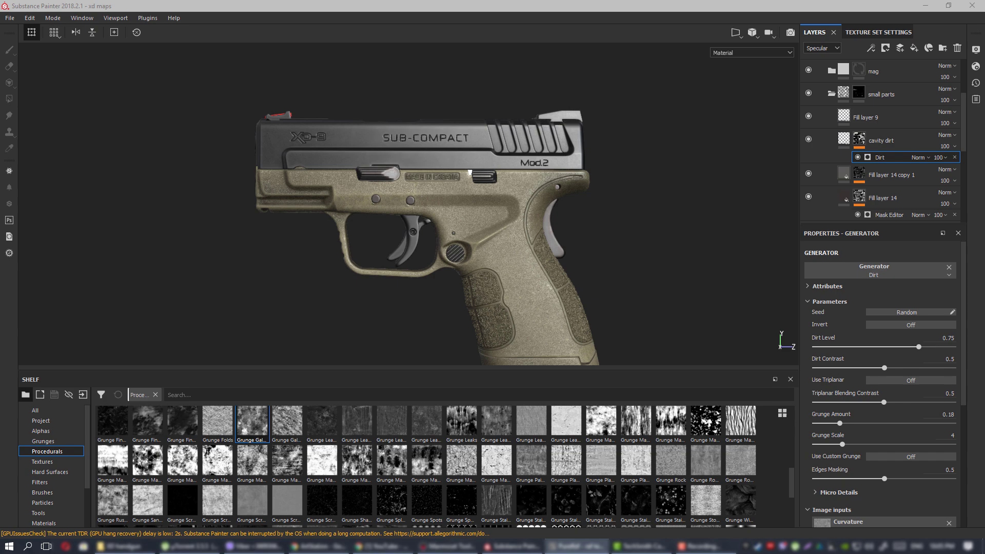
Examine how the levers, pins, trigger and grip safety reflect light from several angles and distances.
{"action": "left_click_drag", "start_coordinate": [403, 199], "coordinate": [492, 213], "text": "alt"}
{"action": "right_click_drag", "start_coordinate": [492, 213], "coordinate": [501, 239], "text": "alt"}
{"action": "left_click_drag", "start_coordinate": [501, 239], "coordinate": [505, 228], "text": "alt"}
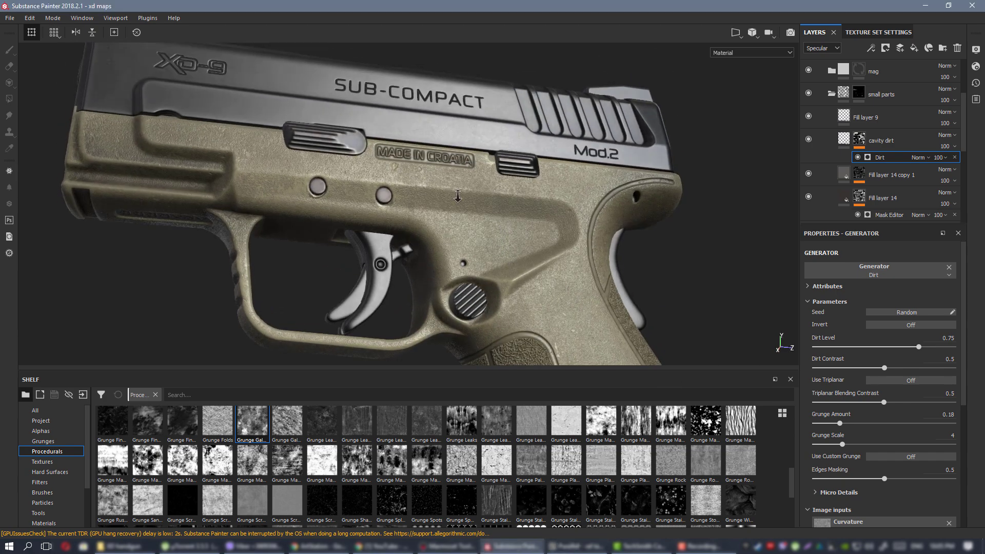
{"action": "right_click_drag", "start_coordinate": [504, 229], "coordinate": [544, 192], "text": "alt"}
{"action": "middle_click_drag", "start_coordinate": [544, 193], "coordinate": [548, 200], "text": "alt"}
{"action": "right_click_drag", "start_coordinate": [548, 200], "coordinate": [244, 79], "text": "alt"}
{"action": "middle_click_drag", "start_coordinate": [548, 191], "coordinate": [466, 156], "text": "alt"}
{"action": "left_click_drag", "start_coordinate": [465, 156], "coordinate": [619, 154], "text": "alt"}
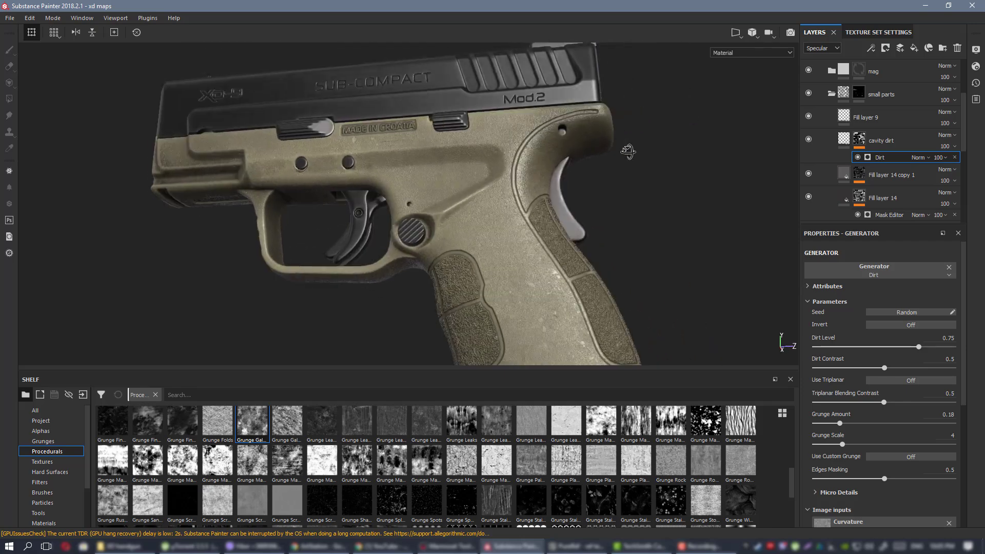
{"action": "right_click_drag", "start_coordinate": [568, 152], "coordinate": [462, 154], "text": "alt"}
{"action": "left_click_drag", "start_coordinate": [462, 154], "coordinate": [518, 167], "text": "alt"}
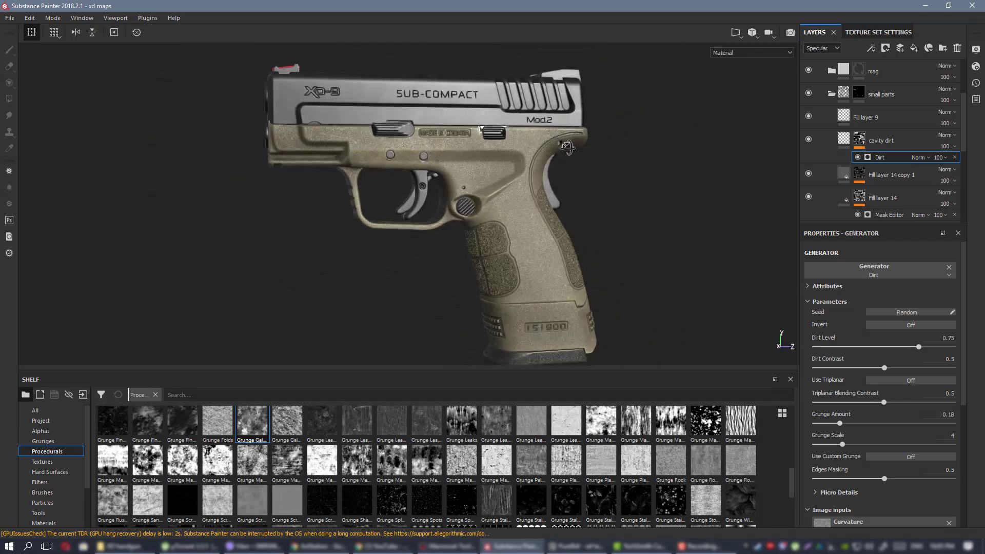
{"action": "middle_click_drag", "start_coordinate": [519, 167], "coordinate": [472, 198], "text": "alt"}
{"action": "right_click_drag", "start_coordinate": [472, 198], "coordinate": [740, 345], "text": "alt"}
{"action": "middle_click_drag", "start_coordinate": [740, 345], "coordinate": [610, 255], "text": "alt"}
{"action": "right_click_drag", "start_coordinate": [611, 255], "coordinate": [565, 266], "text": "alt"}
{"action": "left_click_drag", "start_coordinate": [565, 266], "coordinate": [584, 269], "text": "alt"}
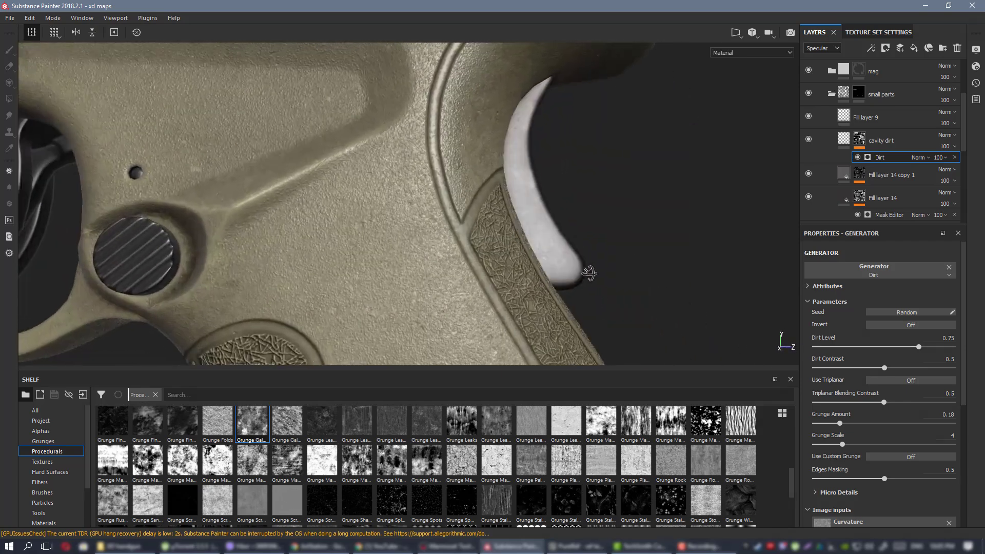
{"action": "right_click_drag", "start_coordinate": [584, 270], "coordinate": [222, 148], "text": "alt"}
{"action": "middle_click_drag", "start_coordinate": [222, 148], "coordinate": [427, 332], "text": "alt"}
{"action": "right_click_drag", "start_coordinate": [426, 332], "coordinate": [76, 93], "text": "alt"}
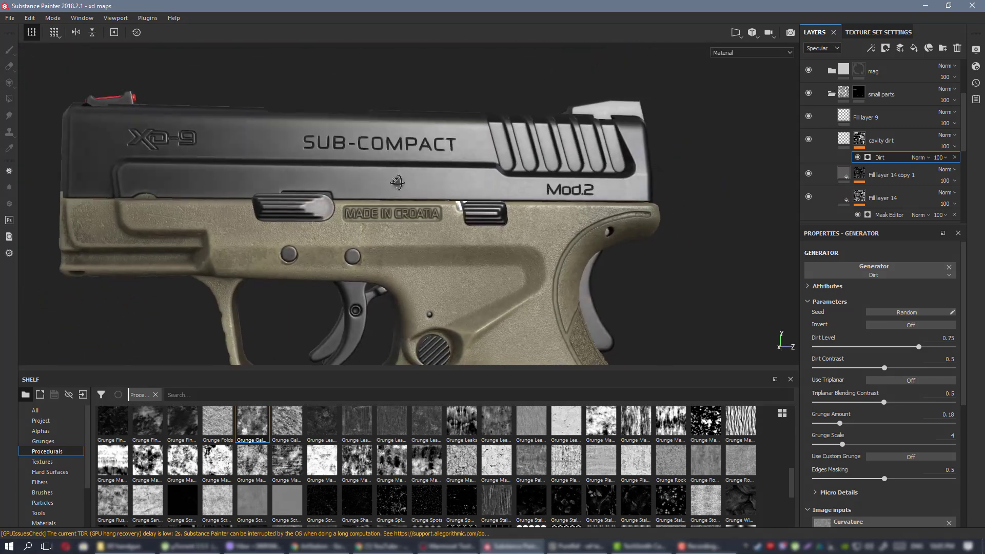
{"action": "middle_click_drag", "start_coordinate": [425, 233], "coordinate": [416, 191], "text": "alt"}
{"action": "left_click_drag", "start_coordinate": [415, 191], "coordinate": [332, 167], "text": "alt"}
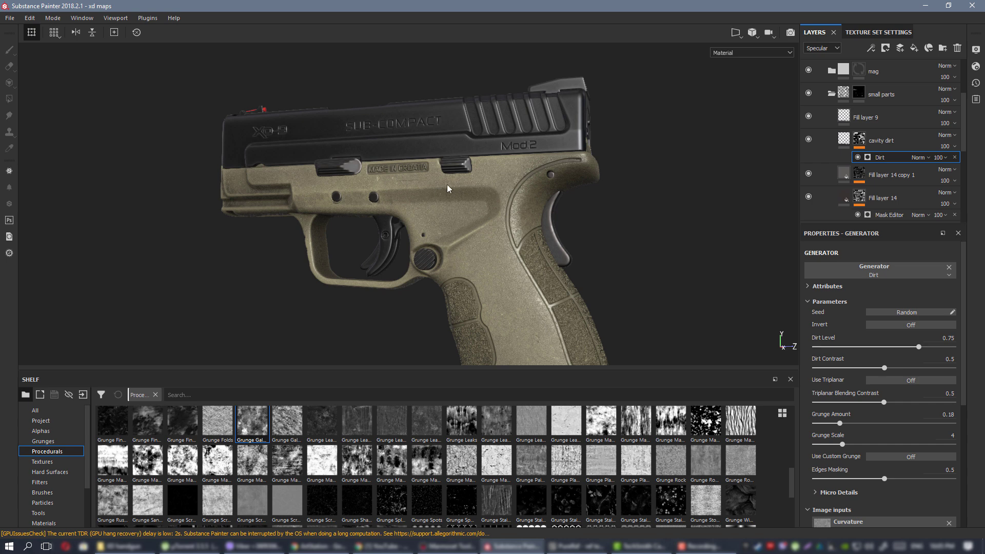
{"action": "left_click_drag", "start_coordinate": [448, 189], "coordinate": [486, 190], "text": "alt"}
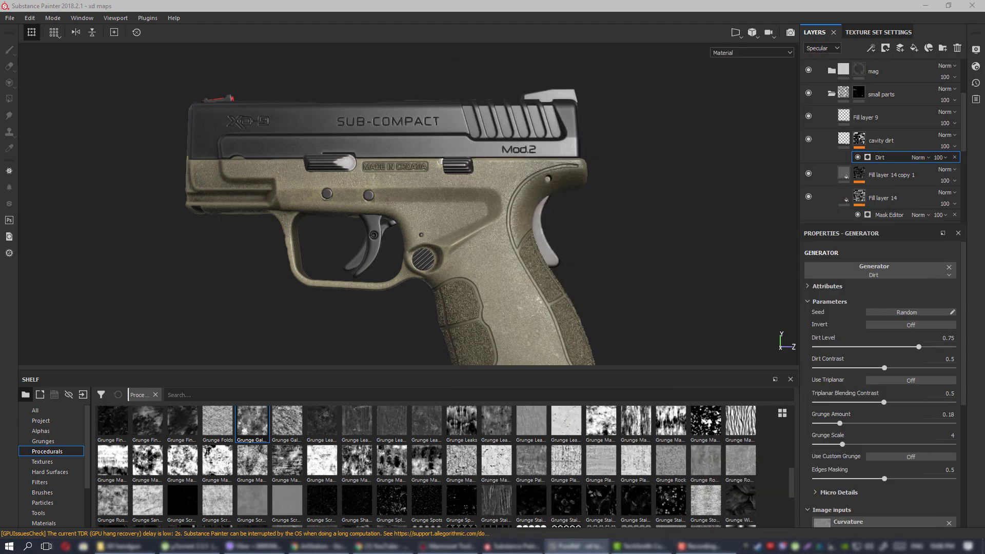
In the specular channel view, set the specular color of Fill layer 14 copy 1 to neutral gray 0.151.
{"action": "left_click_drag", "start_coordinate": [588, 258], "coordinate": [435, 301], "text": "alt"}
{"action": "right_click_drag", "start_coordinate": [616, 258], "coordinate": [650, 257], "text": "shift"}
{"action": "left_click_drag", "start_coordinate": [553, 241], "coordinate": [664, 224], "text": "alt"}
{"action": "key", "text": "c"}
{"action": "key", "text": "c"}
{"action": "key", "text": "c"}
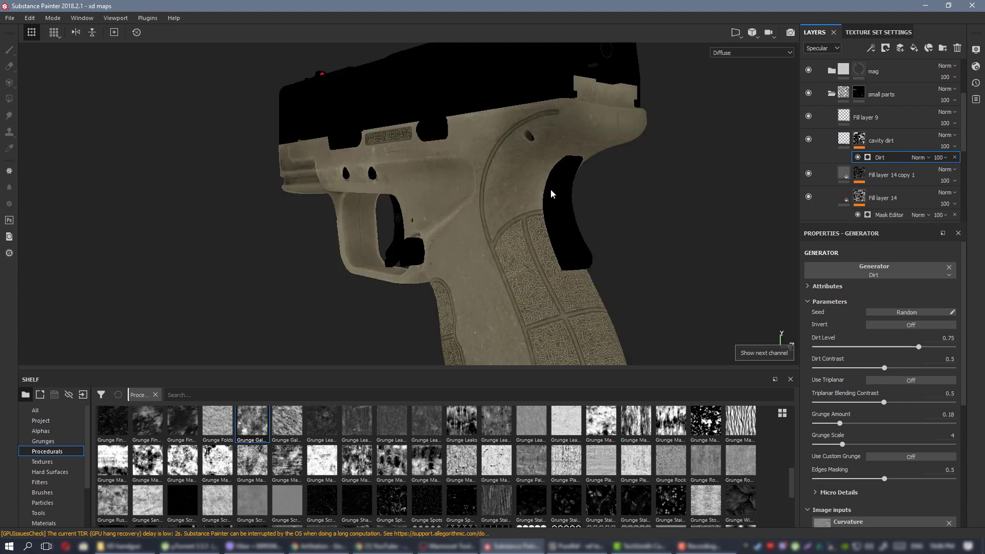
{"action": "scroll", "coordinate": [550, 194], "scroll_direction": "up", "scroll_amount": 3}
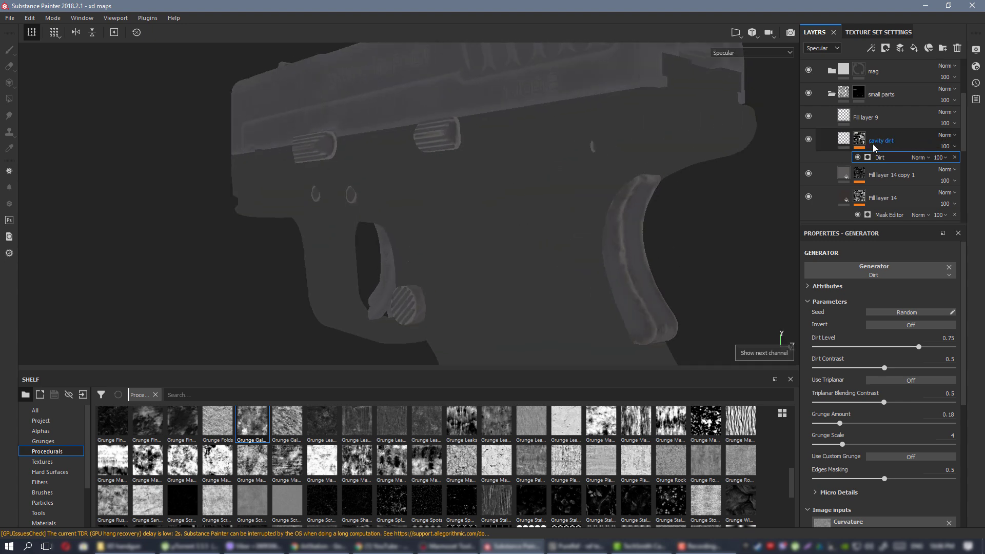
{"action": "left_click", "coordinate": [809, 173]}
{"action": "left_click", "coordinate": [809, 173]}
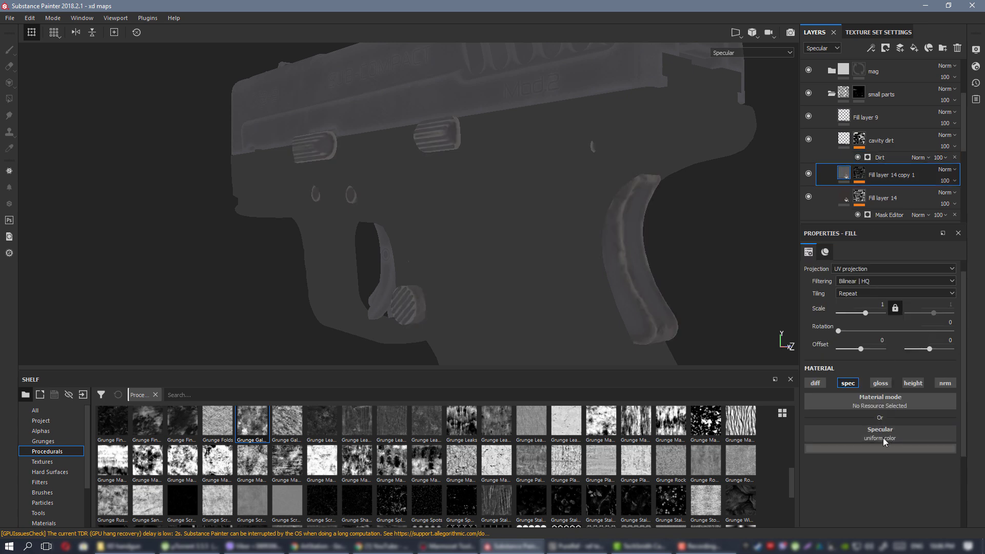
{"action": "left_click", "coordinate": [882, 438]}
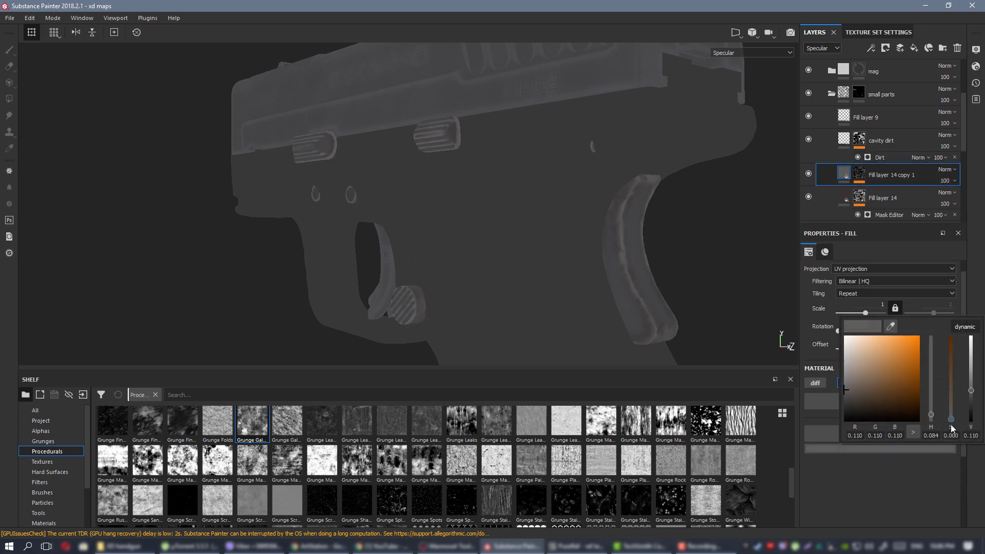
{"action": "left_click_drag", "start_coordinate": [974, 389], "coordinate": [973, 386]}
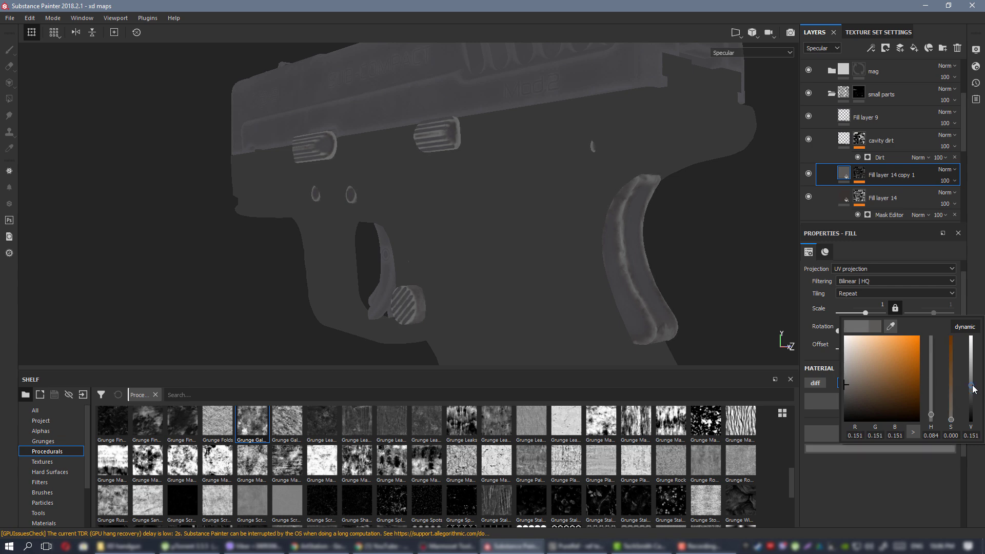
{"action": "left_click_drag", "start_coordinate": [506, 208], "coordinate": [541, 199], "text": "alt"}
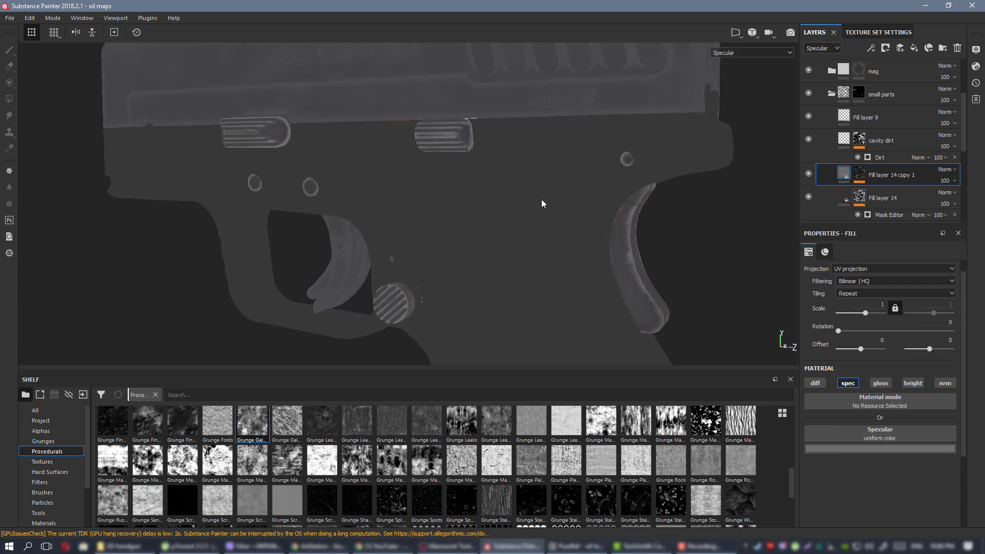
Check the brighter edge wear on the levers, trigger and grip safety in the material view under different lighting.
{"action": "key", "text": "m"}
{"action": "right_click_drag", "start_coordinate": [478, 205], "coordinate": [382, 176], "text": "shift"}
{"action": "left_click_drag", "start_coordinate": [383, 176], "coordinate": [421, 181], "text": "alt"}
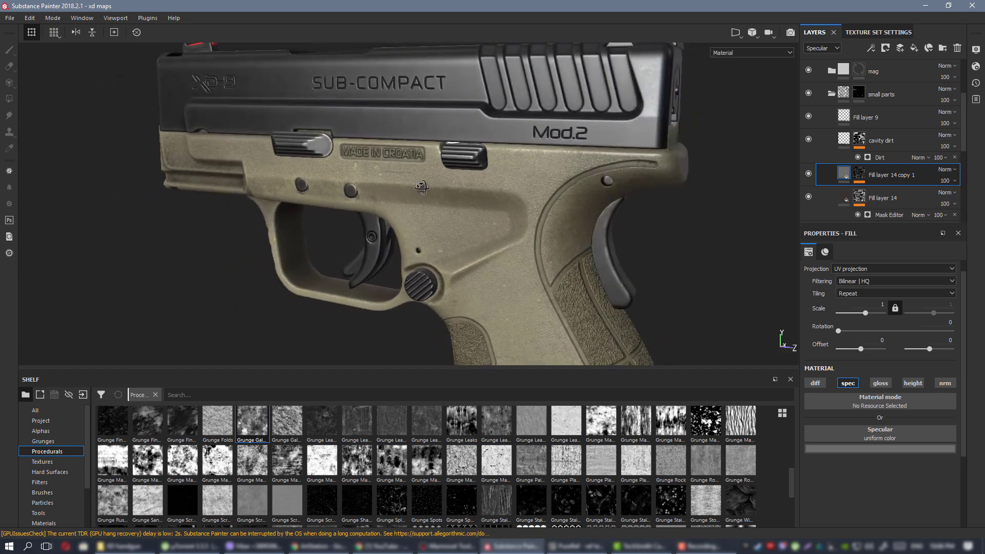
{"action": "right_click_drag", "start_coordinate": [481, 214], "coordinate": [519, 217], "text": "alt"}
{"action": "left_click_drag", "start_coordinate": [519, 217], "coordinate": [501, 213], "text": "alt"}
{"action": "right_click_drag", "start_coordinate": [544, 231], "coordinate": [484, 218], "text": "alt"}
{"action": "left_click_drag", "start_coordinate": [484, 219], "coordinate": [441, 204], "text": "alt"}
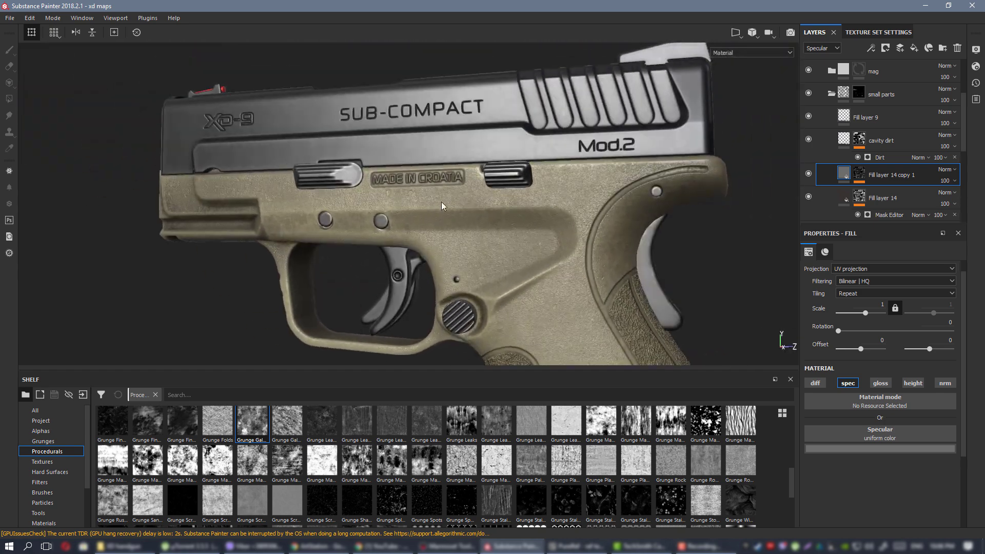
{"action": "middle_click_drag", "start_coordinate": [578, 297], "coordinate": [560, 247], "text": "alt"}
{"action": "left_click_drag", "start_coordinate": [561, 250], "coordinate": [430, 178], "text": "alt"}
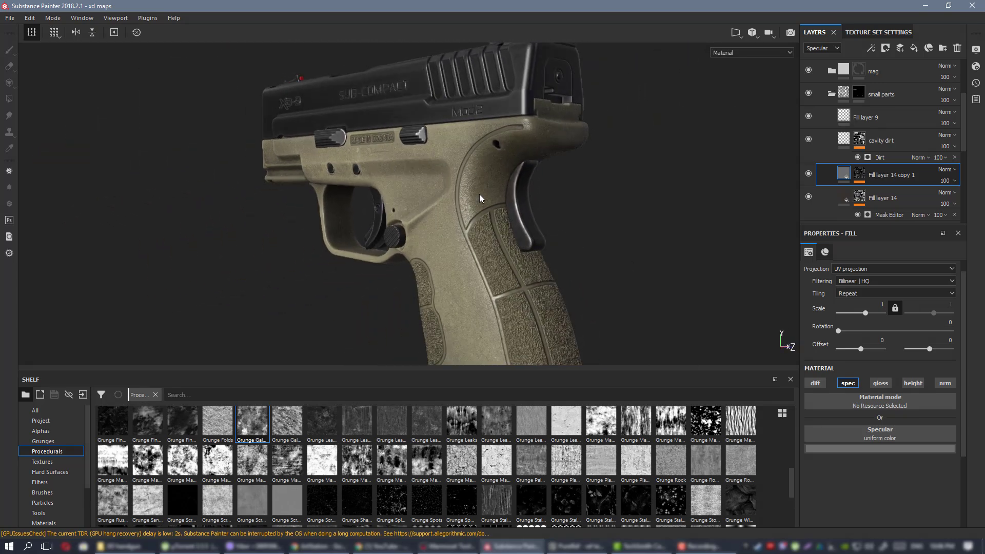
{"action": "right_click_drag", "start_coordinate": [480, 198], "coordinate": [550, 246], "text": "alt"}
{"action": "left_click_drag", "start_coordinate": [550, 246], "coordinate": [576, 224], "text": "alt"}
{"action": "right_click_drag", "start_coordinate": [561, 218], "coordinate": [616, 259], "text": "alt"}
{"action": "left_click_drag", "start_coordinate": [616, 260], "coordinate": [524, 239], "text": "alt"}
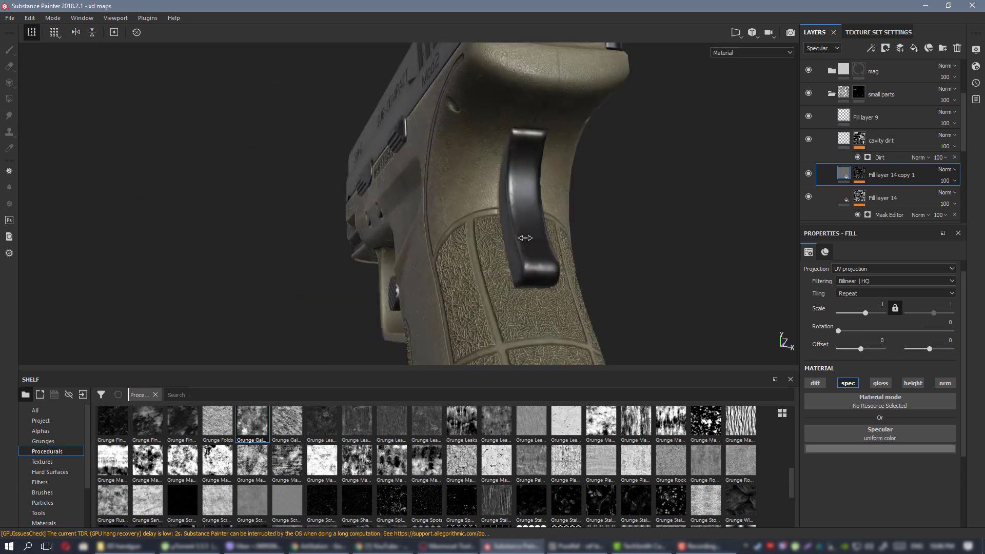
{"action": "right_click_drag", "start_coordinate": [525, 238], "coordinate": [529, 239], "text": "shift"}
{"action": "left_click_drag", "start_coordinate": [506, 224], "coordinate": [456, 206], "text": "alt"}
{"action": "right_click_drag", "start_coordinate": [455, 205], "coordinate": [567, 252], "text": "alt"}
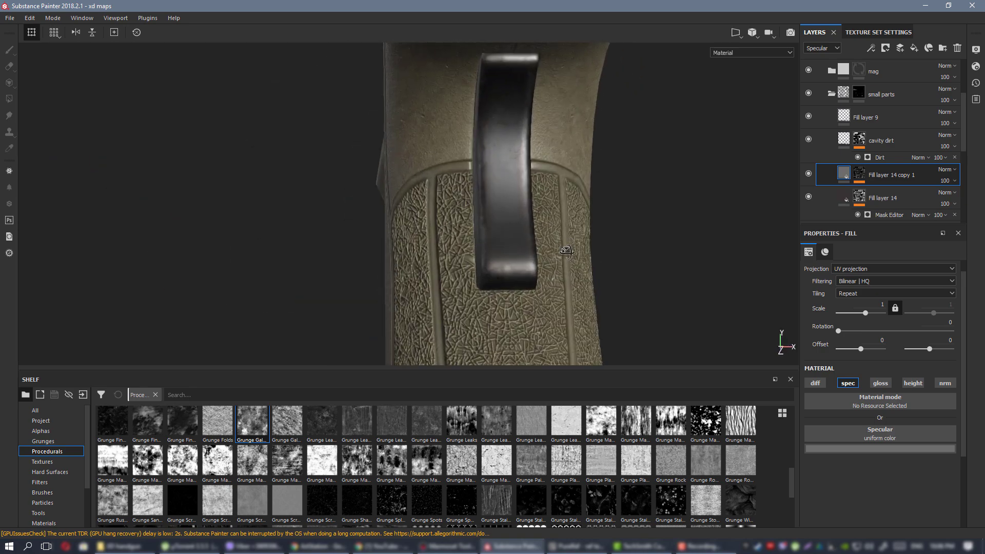
{"action": "left_click_drag", "start_coordinate": [567, 252], "coordinate": [509, 218], "text": "alt"}
{"action": "left_click_drag", "start_coordinate": [590, 302], "coordinate": [556, 205], "text": "alt"}
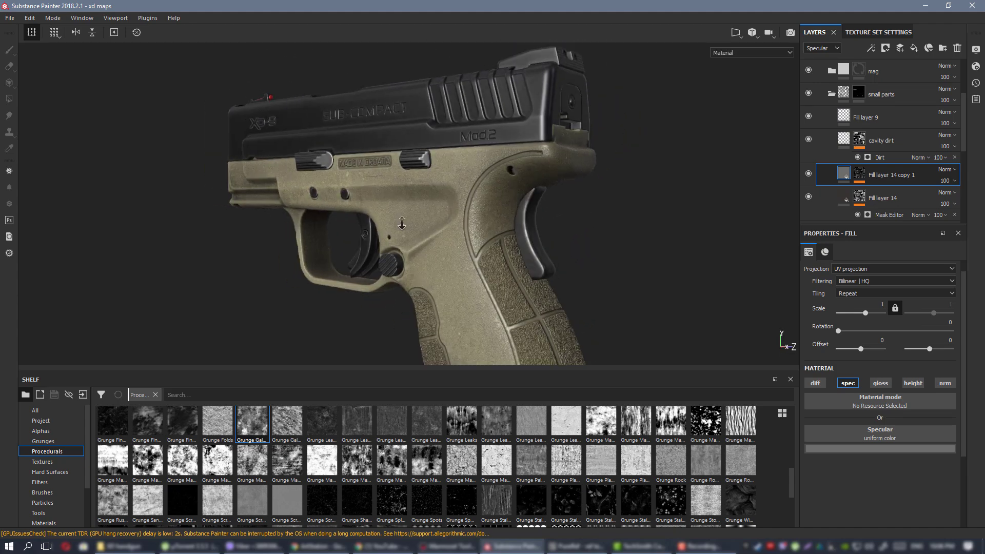
Examine the small parts' edge wear on the Springfield Armory side of the pistol from several angles.
{"action": "left_click_drag", "start_coordinate": [511, 214], "coordinate": [466, 183], "text": "alt"}
{"action": "right_click_drag", "start_coordinate": [466, 183], "coordinate": [668, 248], "text": "shift"}
{"action": "left_click_drag", "start_coordinate": [669, 248], "coordinate": [516, 205], "text": "alt"}
{"action": "right_click_drag", "start_coordinate": [517, 204], "coordinate": [433, 216], "text": "alt"}
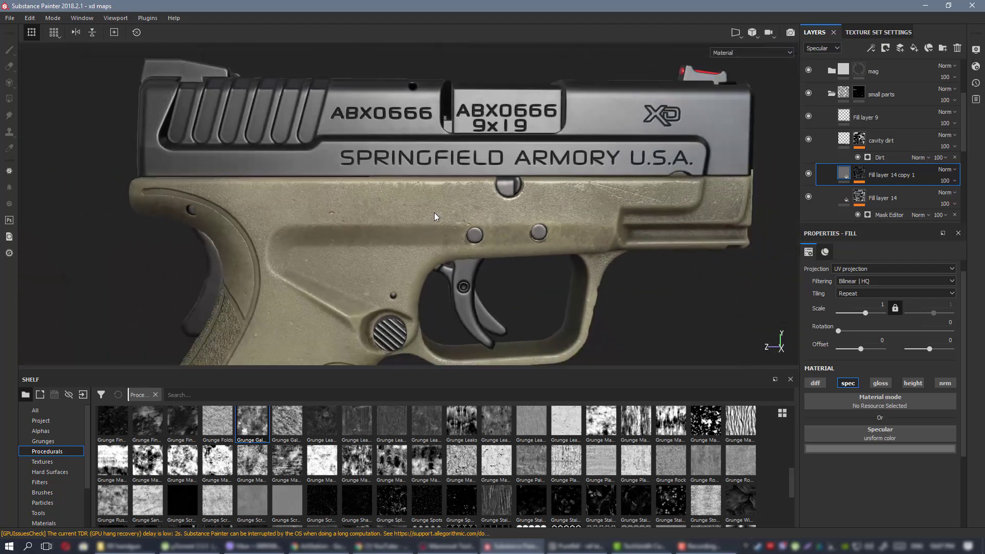
{"action": "left_click_drag", "start_coordinate": [433, 215], "coordinate": [431, 197], "text": "alt"}
{"action": "right_click_drag", "start_coordinate": [431, 197], "coordinate": [390, 221], "text": "alt"}
{"action": "middle_click_drag", "start_coordinate": [390, 221], "coordinate": [392, 158], "text": "alt"}
{"action": "left_click_drag", "start_coordinate": [426, 161], "coordinate": [343, 153], "text": "alt"}
{"action": "right_click_drag", "start_coordinate": [343, 153], "coordinate": [493, 190], "text": "alt"}
{"action": "left_click_drag", "start_coordinate": [492, 190], "coordinate": [621, 177], "text": "alt"}
{"action": "right_click_drag", "start_coordinate": [621, 177], "coordinate": [527, 152], "text": "alt"}
{"action": "left_click_drag", "start_coordinate": [654, 185], "coordinate": [588, 196], "text": "alt"}
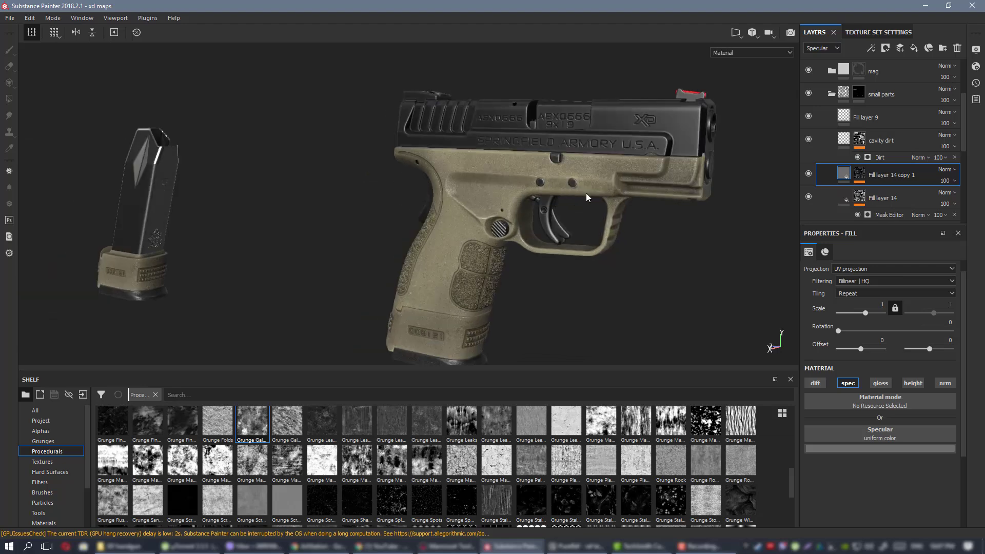
{"action": "left_click_drag", "start_coordinate": [483, 189], "coordinate": [662, 172], "text": "alt"}
{"action": "left_click_drag", "start_coordinate": [525, 192], "coordinate": [575, 193], "text": "alt"}
{"action": "middle_click_drag", "start_coordinate": [313, 231], "coordinate": [409, 235], "text": "alt"}
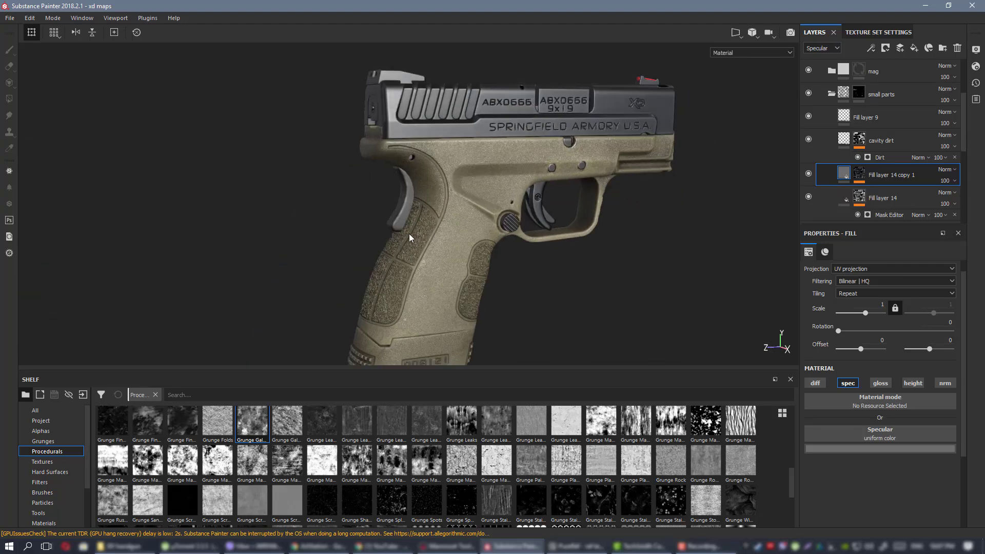
Inspect the wear on the back of the grip safety from behind while varying the lighting.
{"action": "left_click_drag", "start_coordinate": [668, 203], "coordinate": [505, 219], "text": "alt"}
{"action": "right_click_drag", "start_coordinate": [532, 219], "coordinate": [477, 211], "text": "shift"}
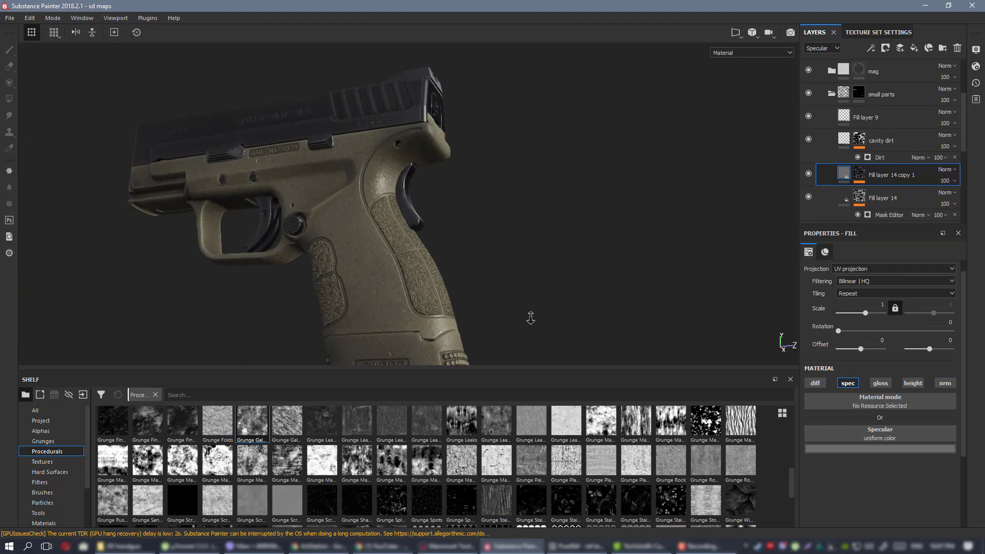
{"action": "right_click_drag", "start_coordinate": [530, 317], "coordinate": [575, 287], "text": "alt"}
{"action": "left_click_drag", "start_coordinate": [575, 287], "coordinate": [421, 198], "text": "alt"}
{"action": "middle_click_drag", "start_coordinate": [421, 197], "coordinate": [398, 154], "text": "alt"}
{"action": "left_click_drag", "start_coordinate": [441, 174], "coordinate": [386, 183], "text": "alt"}
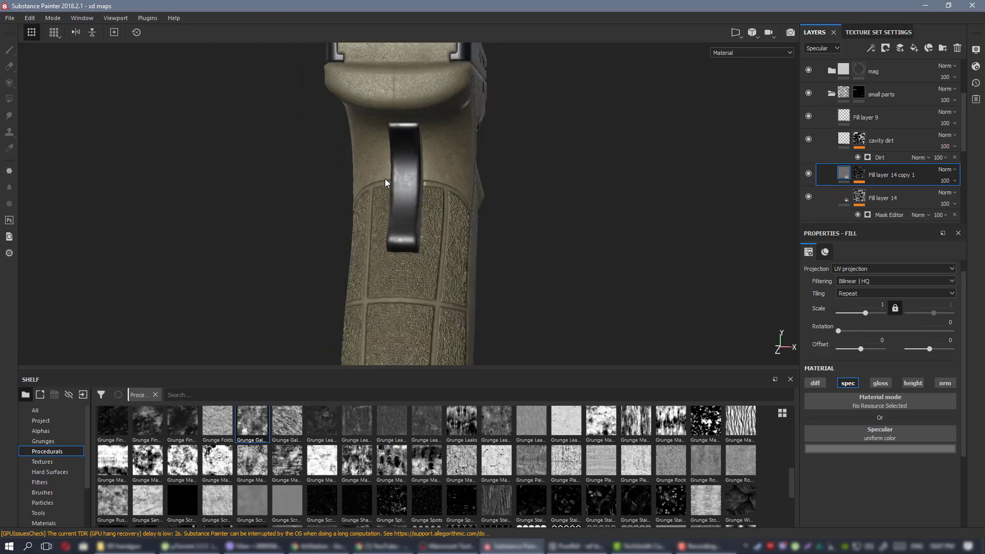
{"action": "right_click_drag", "start_coordinate": [386, 183], "coordinate": [482, 256], "text": "shift"}
{"action": "left_click_drag", "start_coordinate": [482, 257], "coordinate": [420, 248], "text": "alt"}
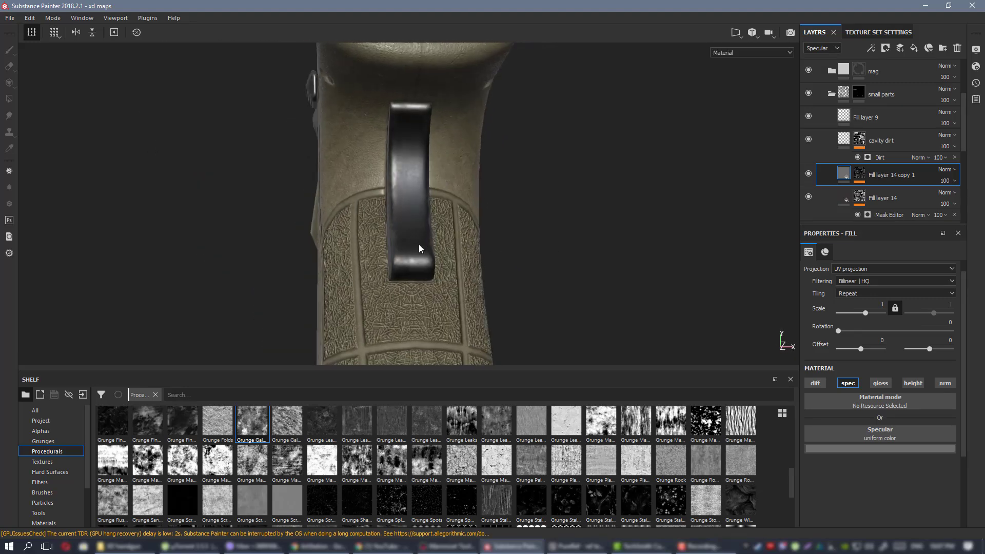
{"action": "right_click_drag", "start_coordinate": [420, 249], "coordinate": [440, 236], "text": "shift"}
Show the specular channel and add a paint effect to the mask of Fill layer 14 copy 1.
{"action": "key", "text": "c"}
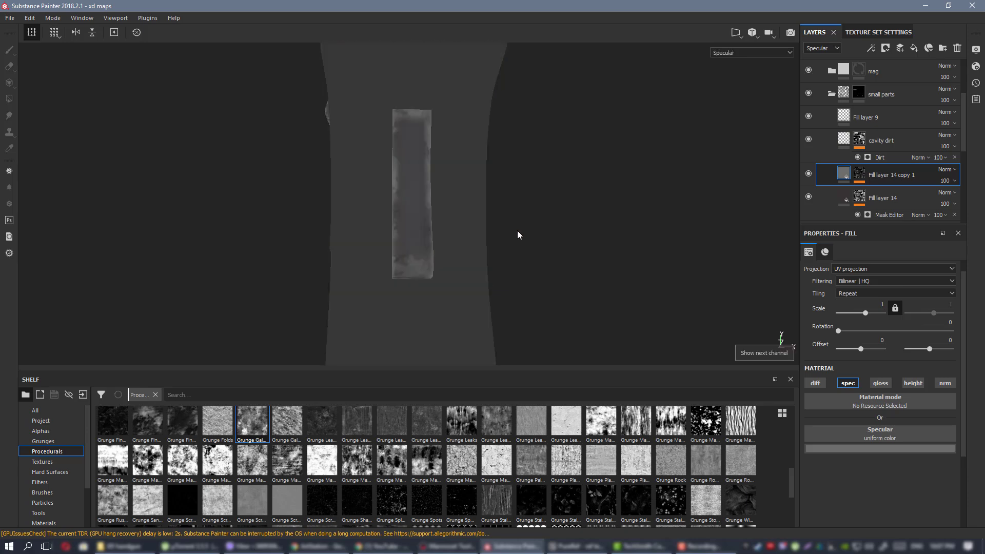
{"action": "left_click_drag", "start_coordinate": [406, 154], "coordinate": [591, 231], "text": "alt"}
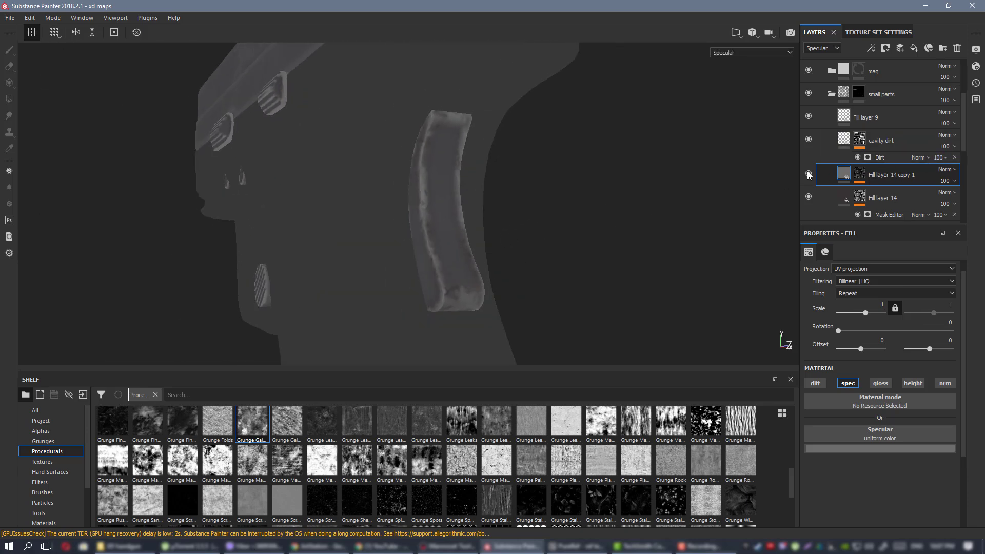
{"action": "right_click", "coordinate": [859, 173]}
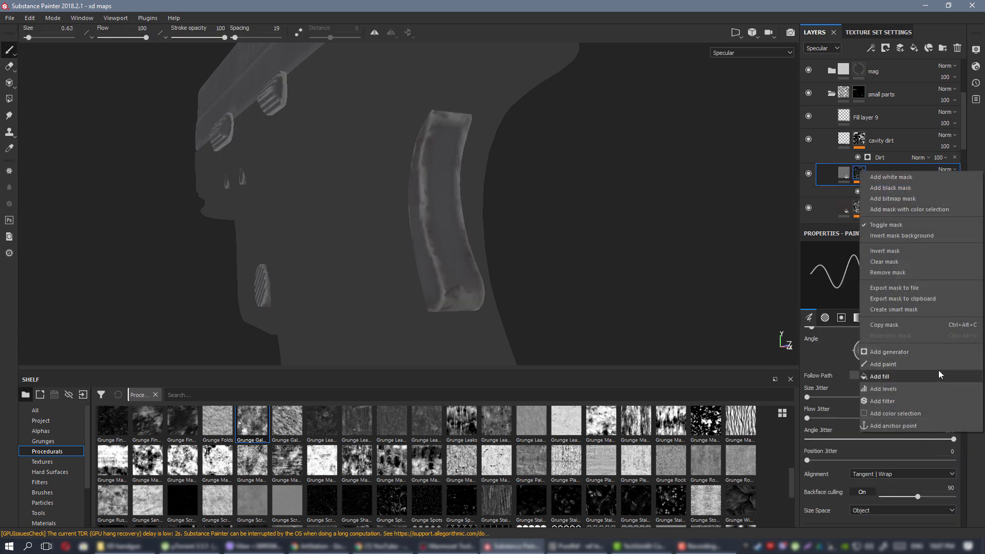
{"action": "left_click", "coordinate": [915, 361]}
Choose the Cement 1 brush for the mask paint and set its Size Jitter and Position Jitter to 0.
{"action": "left_click_drag", "start_coordinate": [411, 307], "coordinate": [417, 208], "text": "alt"}
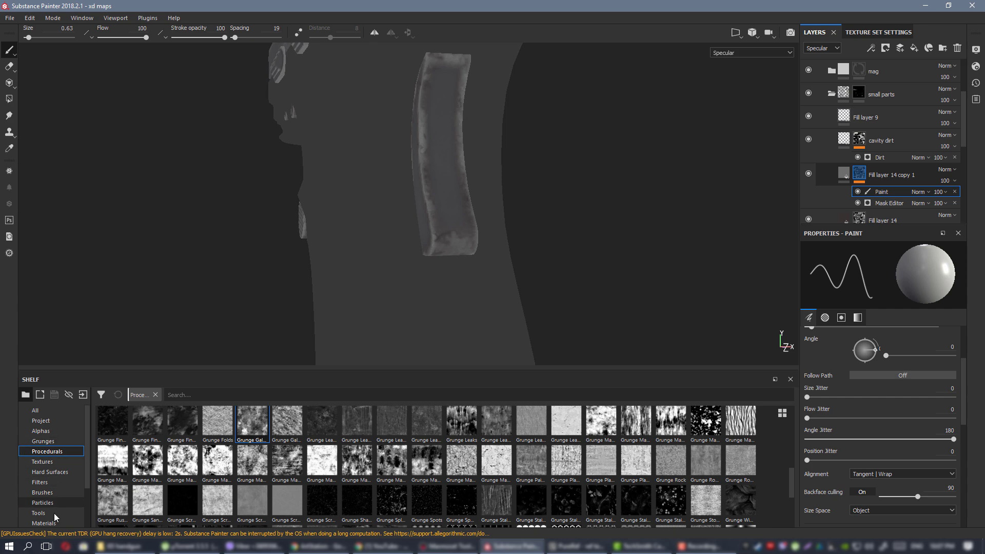
{"action": "left_click", "coordinate": [43, 492]}
{"action": "left_click", "coordinate": [566, 429]}
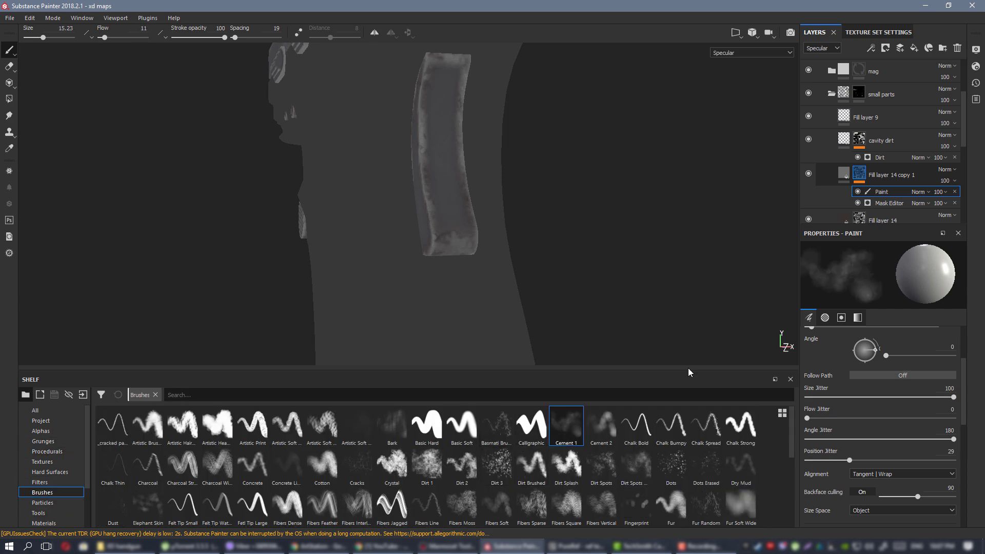
{"action": "left_click", "coordinate": [807, 398]}
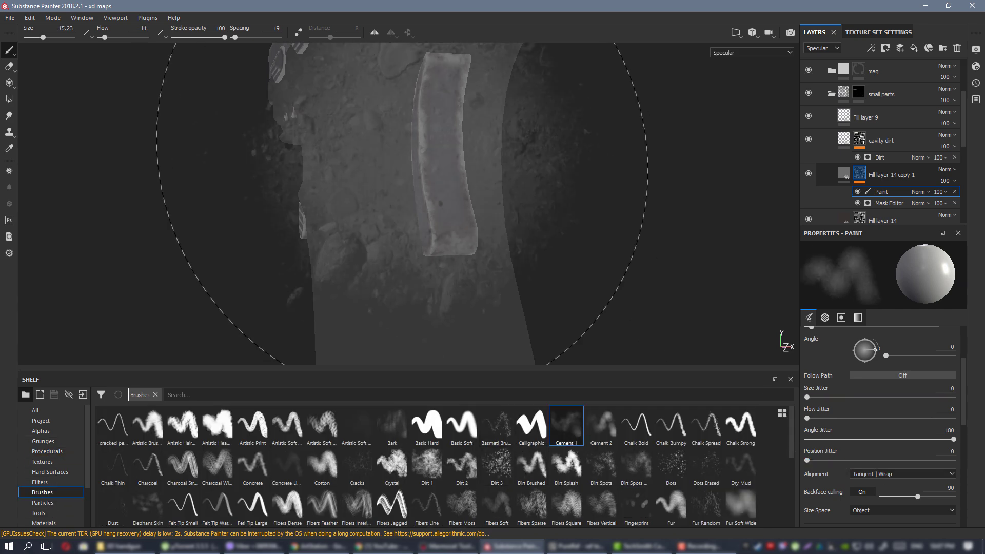
Set the mask paint brush to size 2.1 and flow 7, and check the grip safety's wear in the specular channel.
{"action": "right_click_drag", "start_coordinate": [481, 205], "coordinate": [471, 207], "text": "ctrl"}
{"action": "left_click_drag", "start_coordinate": [456, 211], "coordinate": [455, 212], "text": "ctrl"}
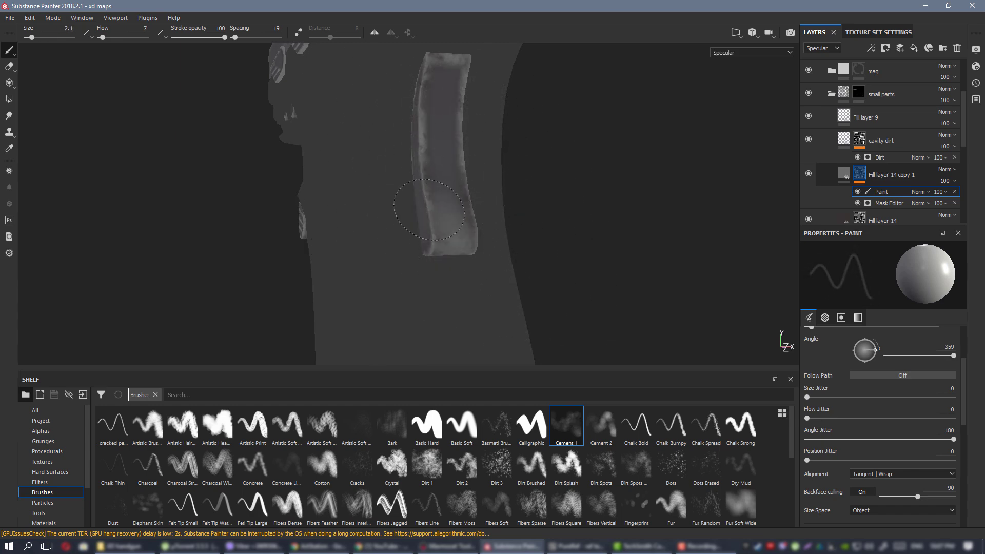
{"action": "mouse_move", "coordinate": [496, 284]}
{"action": "left_mouse_down", "text": "alt"}
{"action": "mouse_move", "coordinate": [516, 259]}
{"action": "mouse_move", "coordinate": [438, 246]}
{"action": "mouse_move", "coordinate": [578, 253]}
{"action": "mouse_move", "coordinate": [56, 247]}
{"action": "left_mouse_up", "text": "alt"}
{"action": "left_click_drag", "start_coordinate": [472, 200], "coordinate": [662, 205], "text": "alt"}
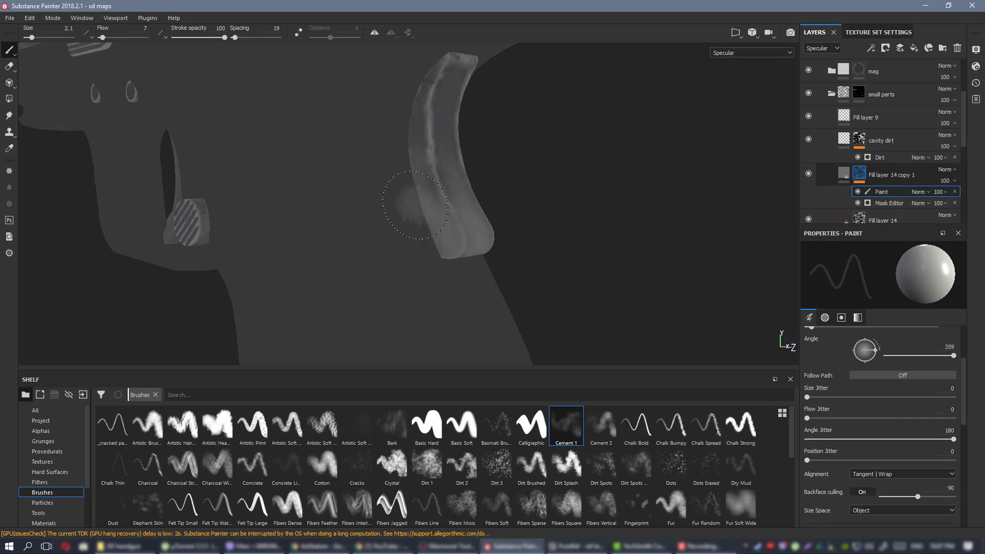
{"action": "mouse_move", "coordinate": [416, 205]}
{"action": "left_mouse_down", "text": "alt"}
{"action": "mouse_move", "coordinate": [486, 209]}
{"action": "mouse_move", "coordinate": [136, 211]}
{"action": "mouse_move", "coordinate": [648, 208]}
{"action": "mouse_move", "coordinate": [473, 255]}
{"action": "mouse_move", "coordinate": [261, 165]}
{"action": "left_mouse_up", "text": "alt"}
{"action": "right_click_drag", "start_coordinate": [261, 164], "coordinate": [433, 77], "text": "alt"}
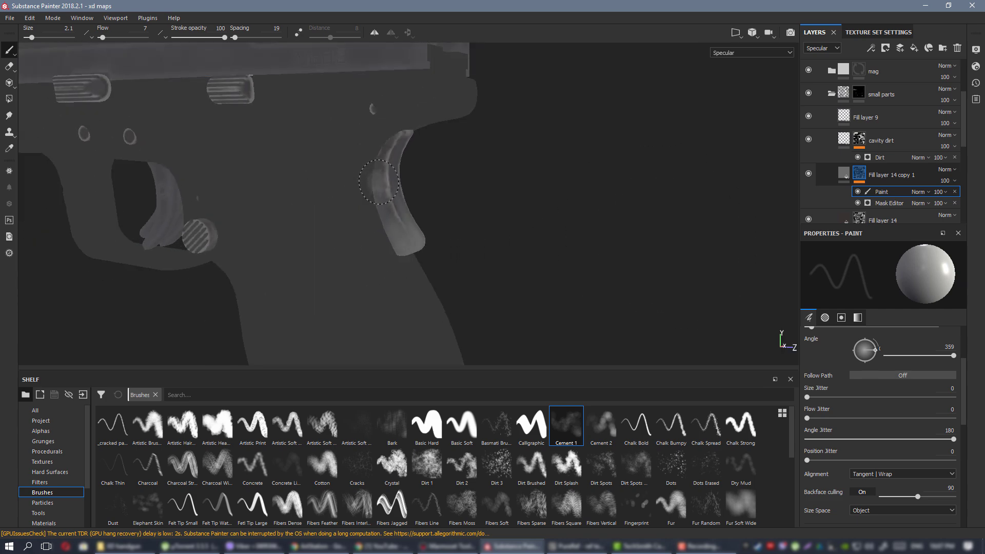
{"action": "left_click_drag", "start_coordinate": [434, 77], "coordinate": [354, 177], "text": "alt"}
Examine the grip safety in the full material view from several angles under varied lighting.
{"action": "key", "text": "m"}
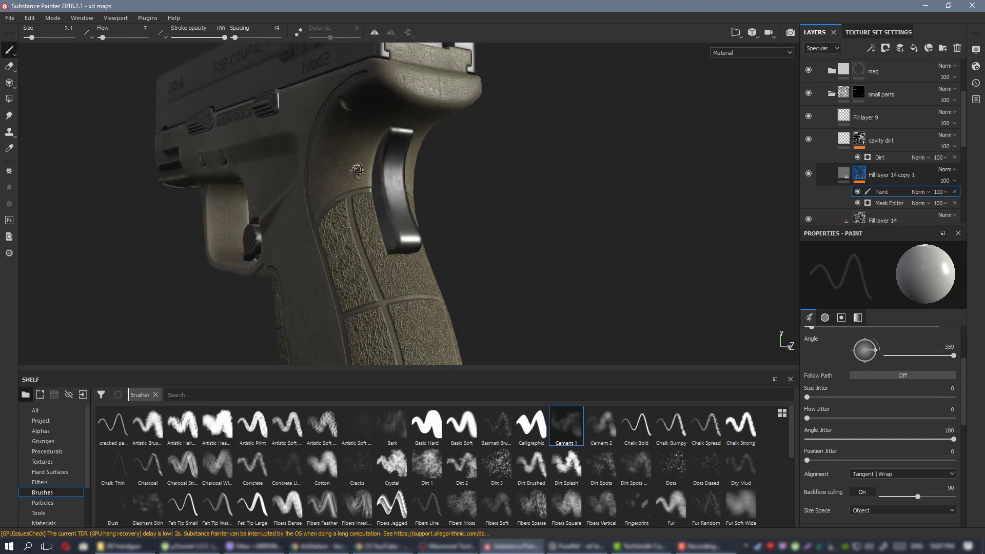
{"action": "right_click_drag", "start_coordinate": [354, 177], "coordinate": [446, 227], "text": "alt"}
{"action": "left_click_drag", "start_coordinate": [445, 226], "coordinate": [499, 244], "text": "alt"}
{"action": "middle_click_drag", "start_coordinate": [499, 245], "coordinate": [465, 177], "text": "alt"}
{"action": "right_click_drag", "start_coordinate": [467, 184], "coordinate": [505, 204], "text": "shift"}
{"action": "left_click_drag", "start_coordinate": [479, 207], "coordinate": [169, 198], "text": "alt"}
{"action": "right_click_drag", "start_coordinate": [169, 198], "coordinate": [90, 195], "text": "alt"}
{"action": "left_click_drag", "start_coordinate": [90, 195], "coordinate": [532, 196], "text": "alt"}
{"action": "right_click_drag", "start_coordinate": [533, 195], "coordinate": [529, 196], "text": "shift"}
Inspect the specular and glossiness channels of the small parts around the trigger and grip safety.
{"action": "key", "text": "c"}
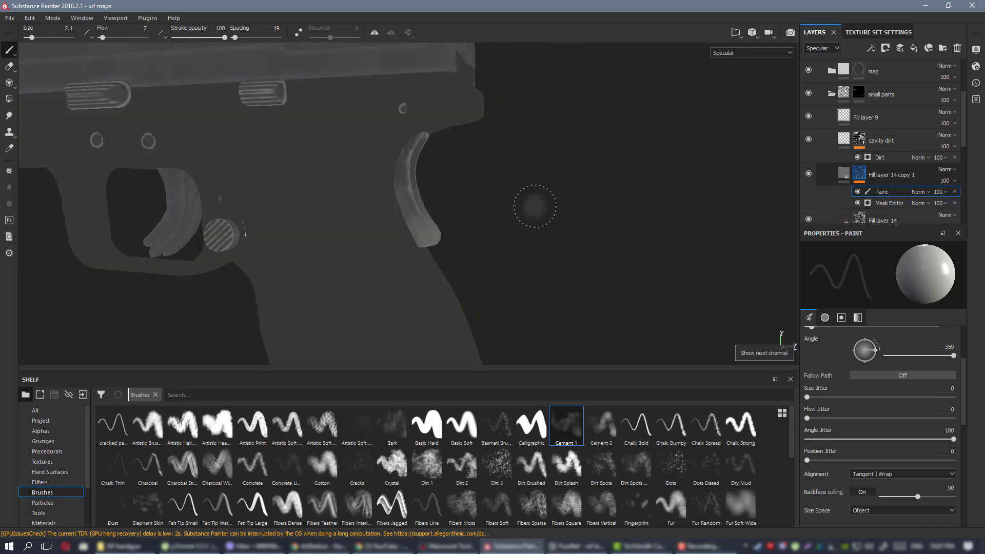
{"action": "key", "text": "c"}
{"action": "scroll", "coordinate": [372, 172], "scroll_direction": "up", "scroll_amount": 1}
{"action": "scroll", "coordinate": [371, 171], "scroll_direction": "down", "scroll_amount": 2}
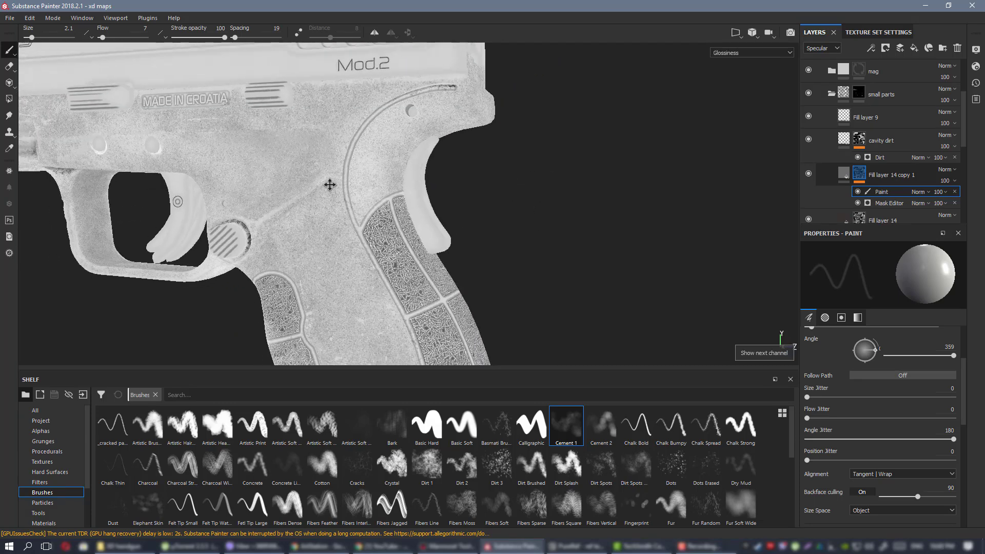
{"action": "left_click_drag", "start_coordinate": [330, 185], "coordinate": [454, 214], "text": "alt"}
{"action": "middle_click_drag", "start_coordinate": [454, 214], "coordinate": [279, 136], "text": "alt"}
{"action": "right_click_drag", "start_coordinate": [279, 136], "coordinate": [385, 173], "text": "alt"}
{"action": "left_click_drag", "start_coordinate": [384, 173], "coordinate": [421, 196], "text": "alt"}
Examine the reflections on the trigger, pins and grip safety in the material view on the Made in Croatia side.
{"action": "key", "text": "m"}
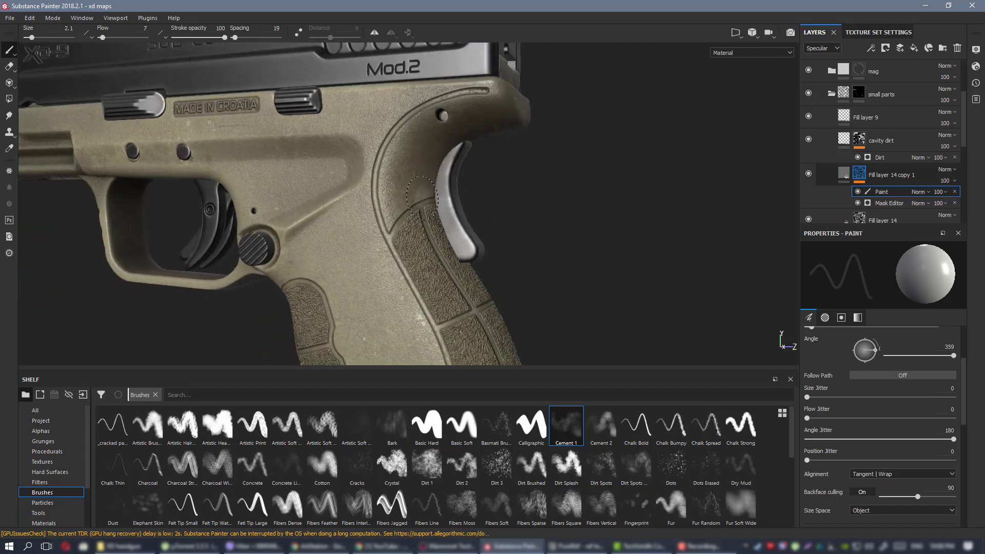
{"action": "right_click_drag", "start_coordinate": [421, 198], "coordinate": [505, 241], "text": "alt"}
{"action": "left_click_drag", "start_coordinate": [505, 241], "coordinate": [537, 268], "text": "alt"}
{"action": "right_click_drag", "start_coordinate": [537, 268], "coordinate": [400, 179], "text": "alt"}
{"action": "left_click_drag", "start_coordinate": [401, 180], "coordinate": [372, 172], "text": "alt"}
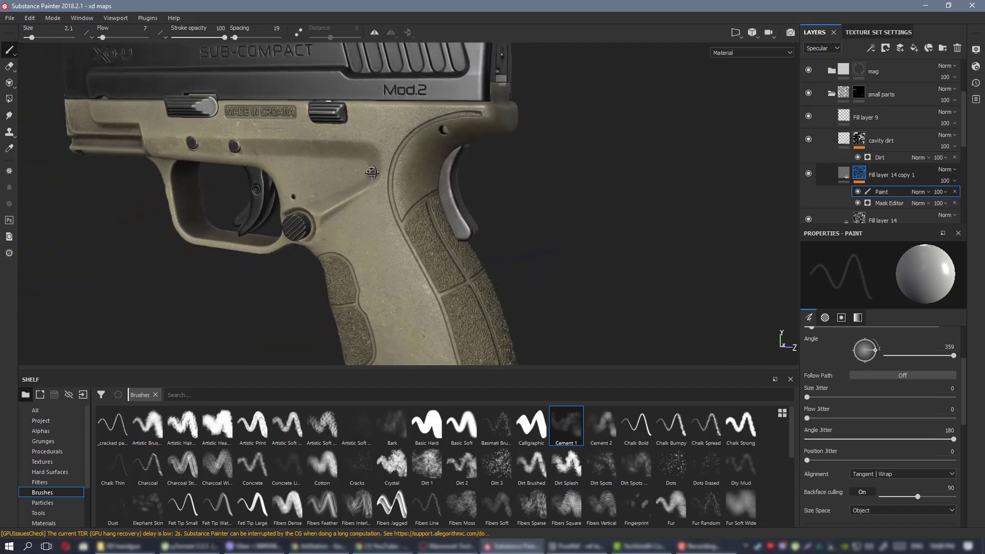
{"action": "middle_click_drag", "start_coordinate": [317, 182], "coordinate": [468, 239], "text": "alt"}
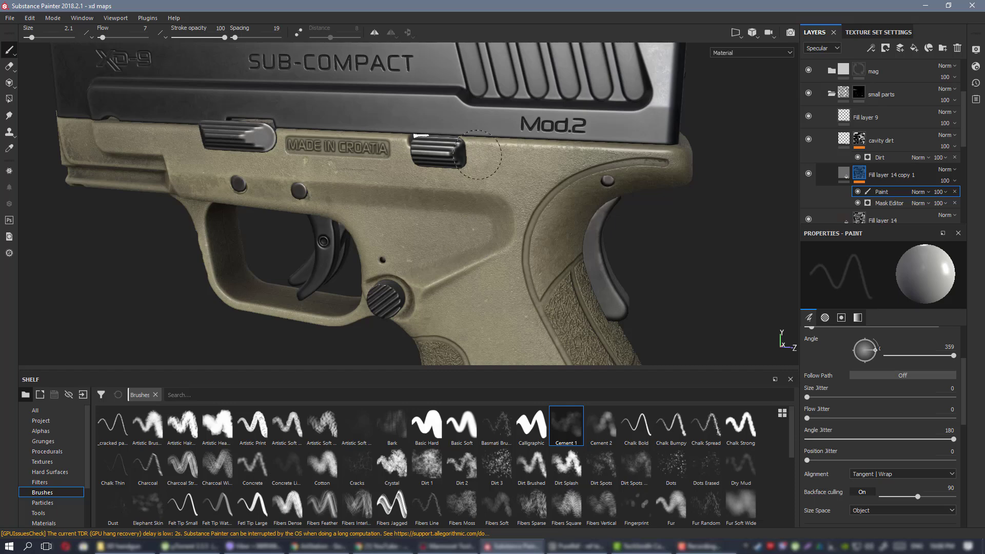
{"action": "left_click_drag", "start_coordinate": [480, 218], "coordinate": [510, 188], "text": "alt"}
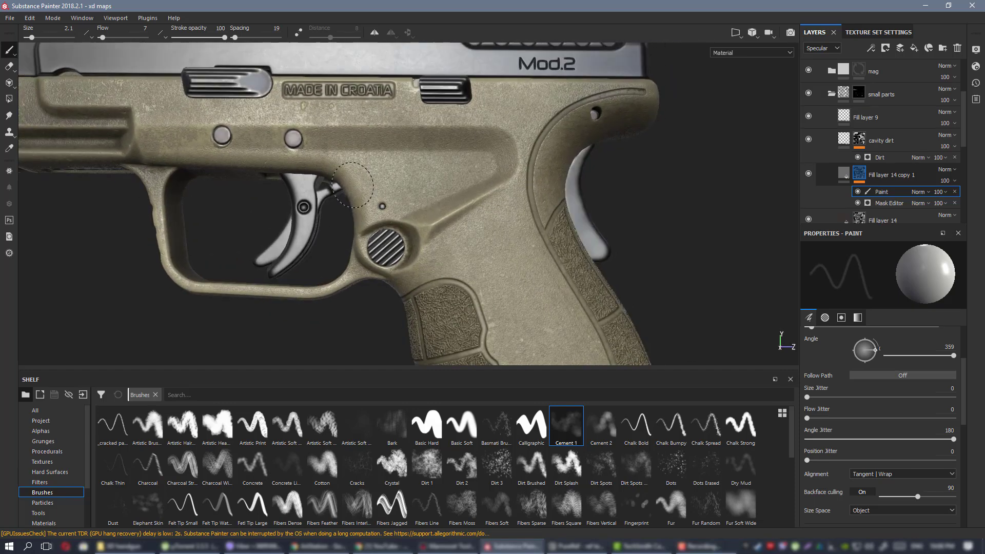
{"action": "middle_click_drag", "start_coordinate": [338, 193], "coordinate": [428, 214], "text": "alt"}
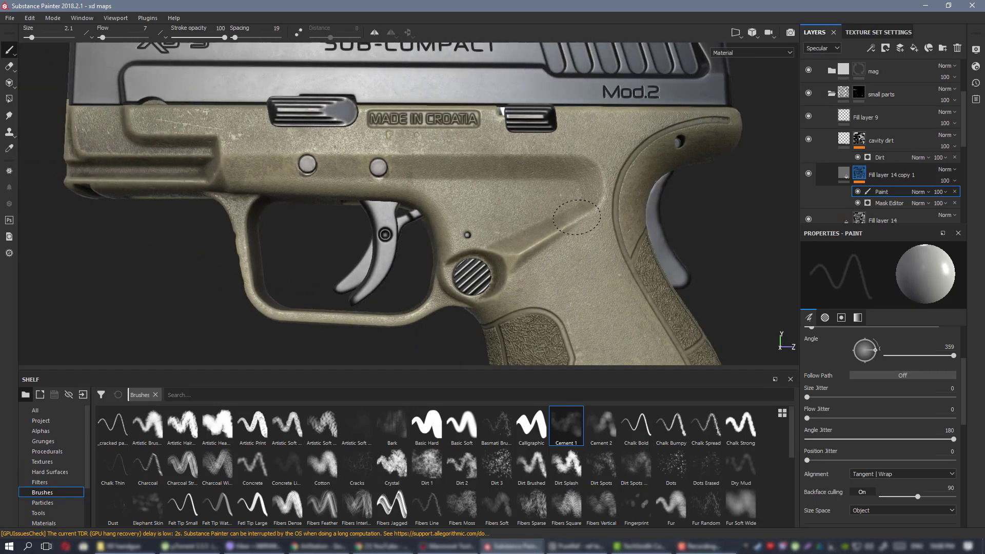
{"action": "left_click_drag", "start_coordinate": [577, 218], "coordinate": [496, 208], "text": "alt"}
{"action": "left_click_drag", "start_coordinate": [402, 175], "coordinate": [437, 168], "text": "alt"}
{"action": "right_click_drag", "start_coordinate": [438, 169], "coordinate": [477, 198], "text": "alt"}
{"action": "middle_click_drag", "start_coordinate": [477, 198], "coordinate": [427, 187], "text": "alt"}
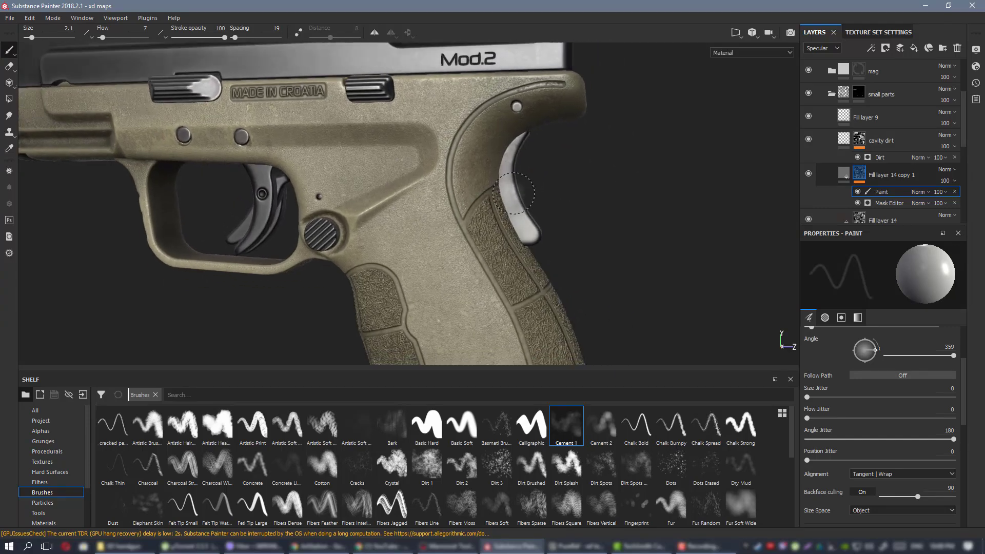
{"action": "left_click", "coordinate": [899, 171]}
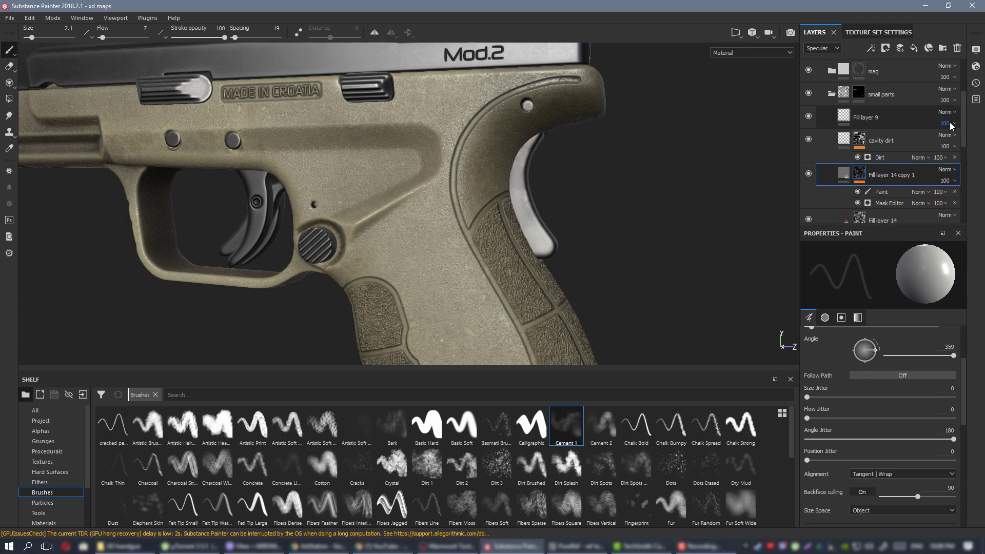
{"action": "left_click_drag", "start_coordinate": [437, 138], "coordinate": [413, 118], "text": "alt"}
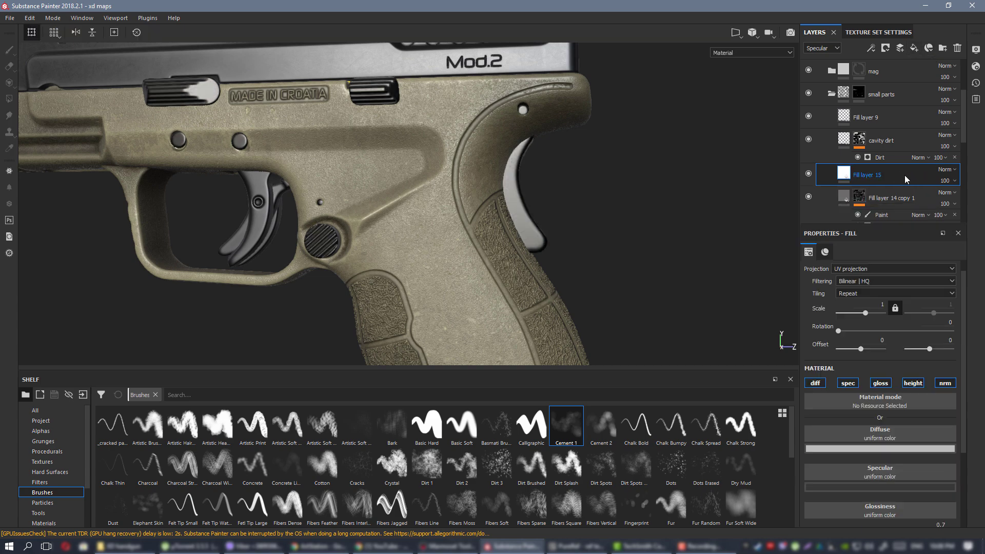
{"action": "left_click_drag", "start_coordinate": [881, 178], "coordinate": [837, 129]}
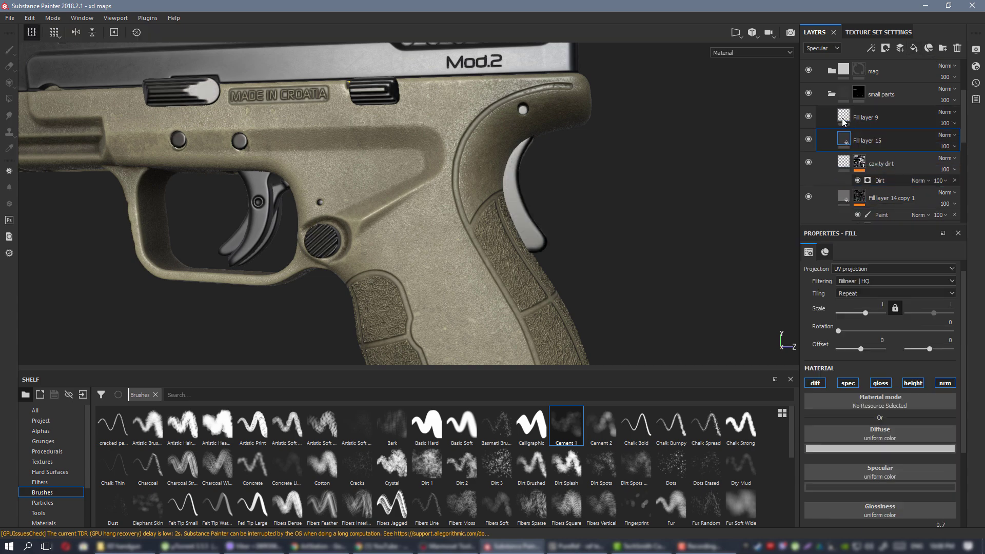
{"action": "left_click", "coordinate": [808, 116]}
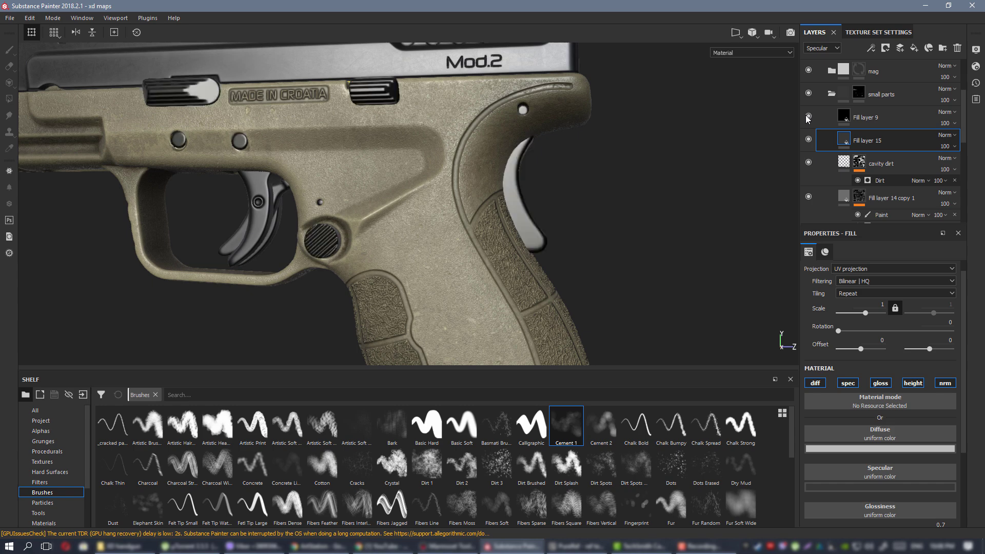
{"action": "left_click", "coordinate": [809, 139]}
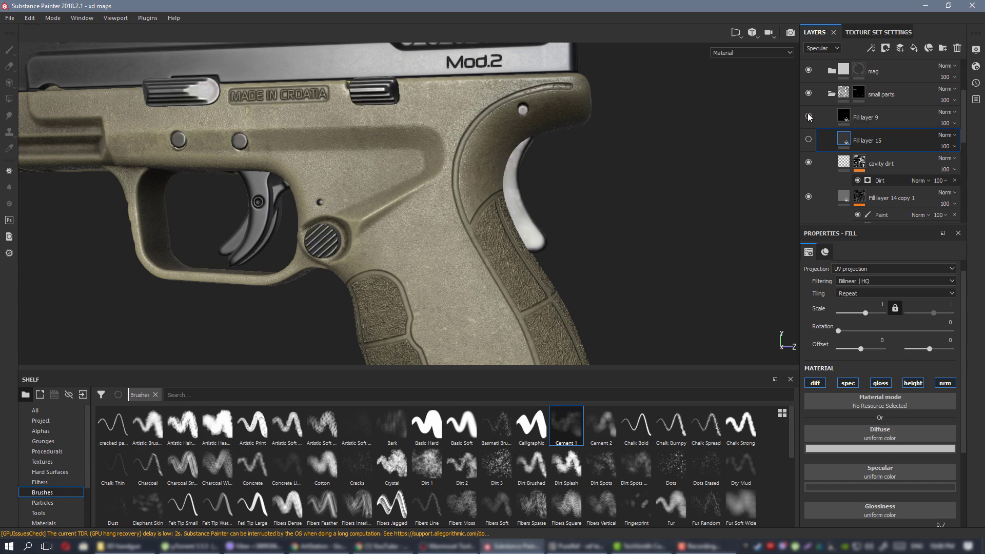
{"action": "left_click", "coordinate": [809, 117]}
{"action": "left_click", "coordinate": [809, 117]}
{"action": "left_click", "coordinate": [846, 119]}
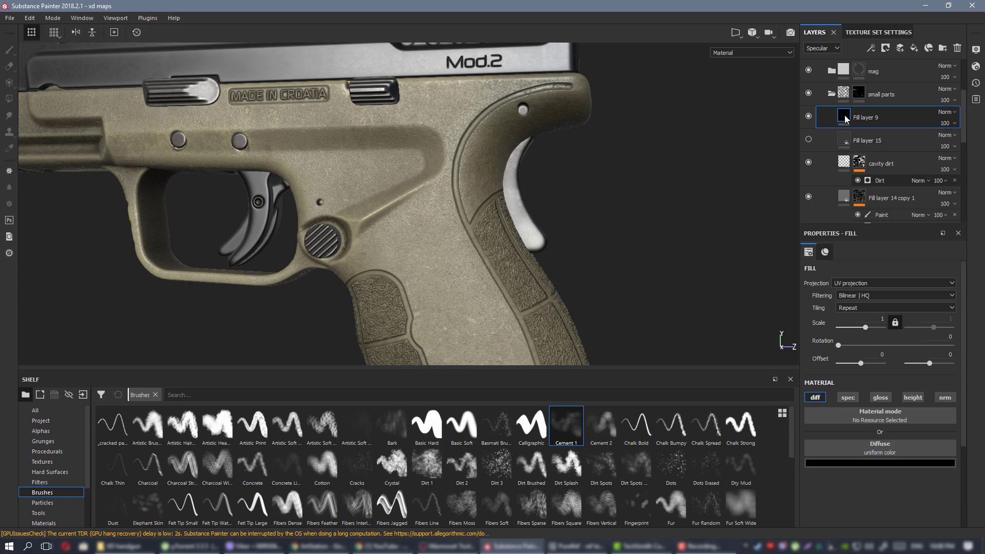
{"action": "left_click", "coordinate": [879, 140]}
{"action": "left_click_drag", "start_coordinate": [430, 155], "coordinate": [458, 176], "text": "alt"}
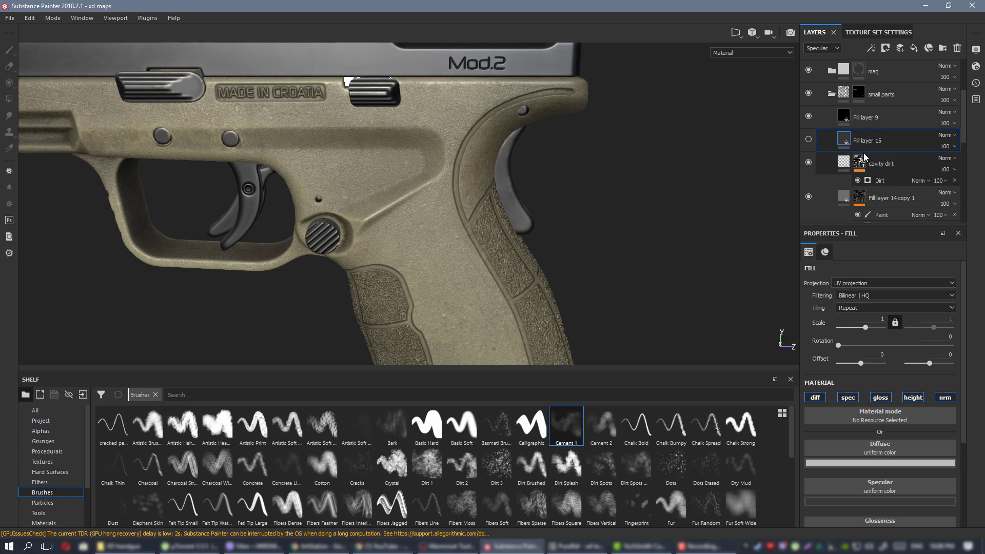
{"action": "key", "text": "Delete"}
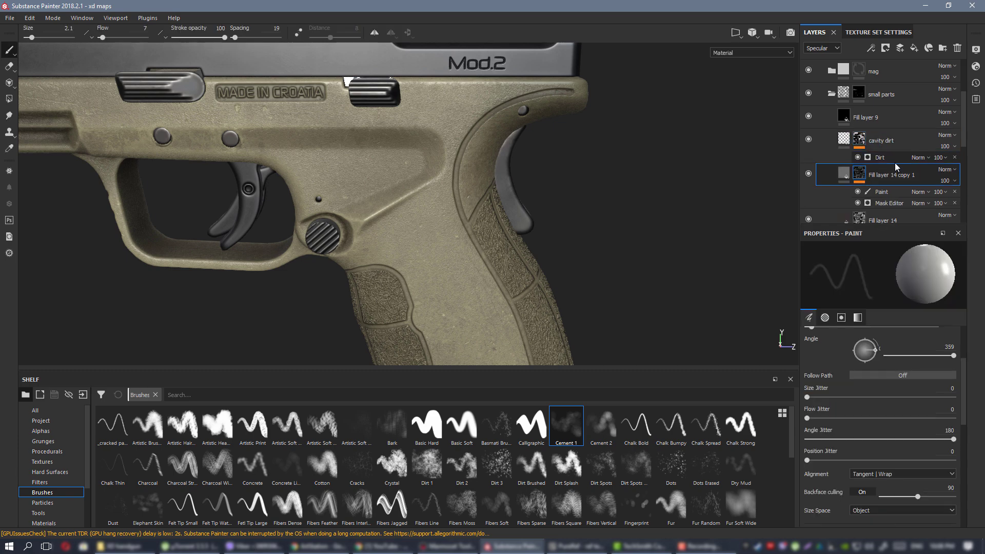
Rename Fill layer 9 in the small parts folder as "more gloss".
{"action": "left_click", "coordinate": [810, 116]}
{"action": "left_click", "coordinate": [872, 117]}
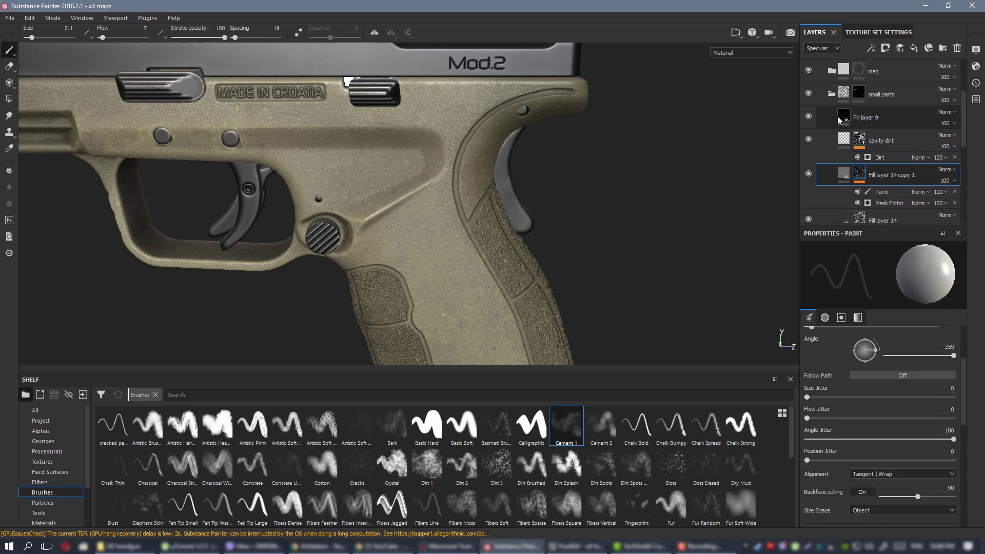
{"action": "double_click", "coordinate": [871, 118]}
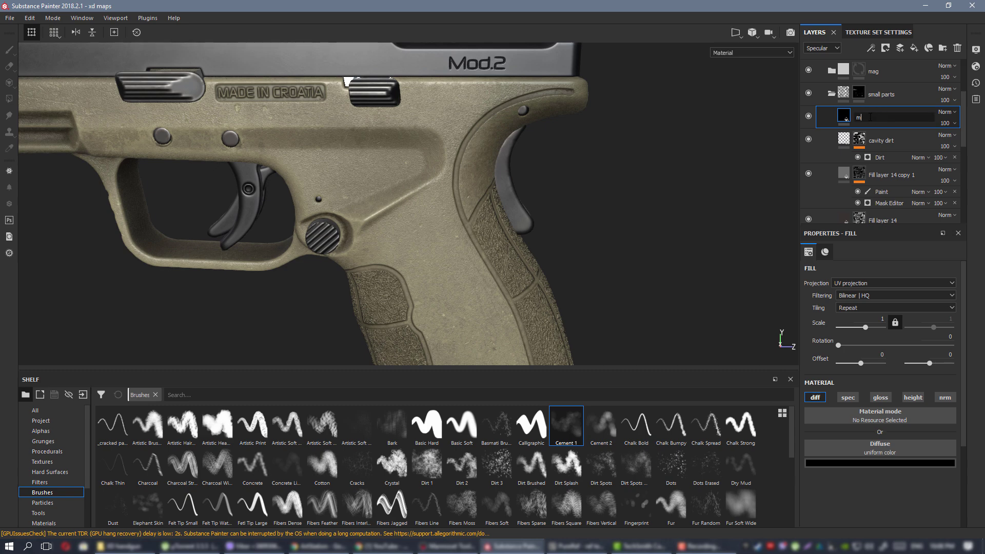
{"action": "type", "text": "more gloss"}
{"action": "key", "text": "Return"}
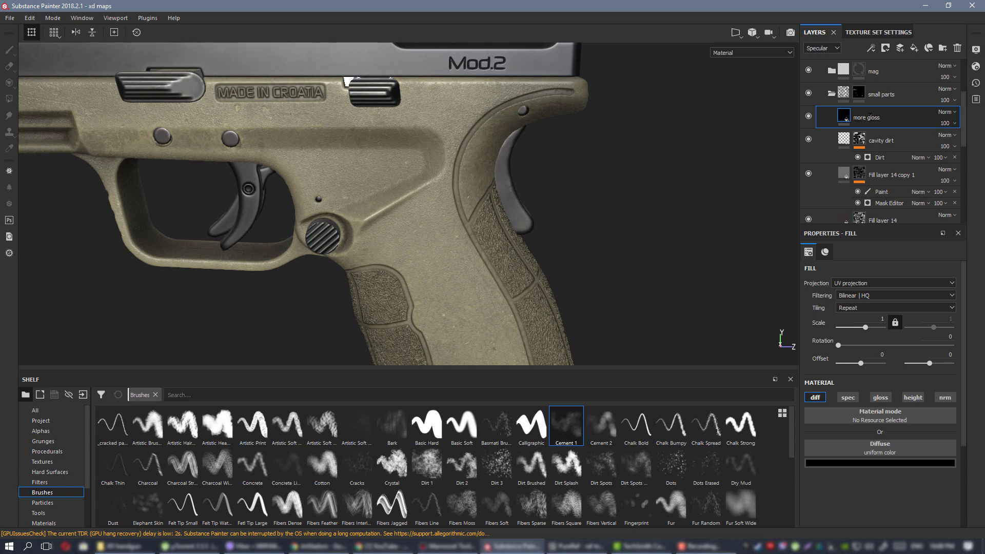
Restrict the more gloss layer to the glossiness channel by turning its diffuse channel off and gloss on.
{"action": "scroll", "coordinate": [394, 149], "scroll_direction": "down", "scroll_amount": 5}
{"action": "scroll", "coordinate": [390, 138], "scroll_direction": "up", "scroll_amount": 6}
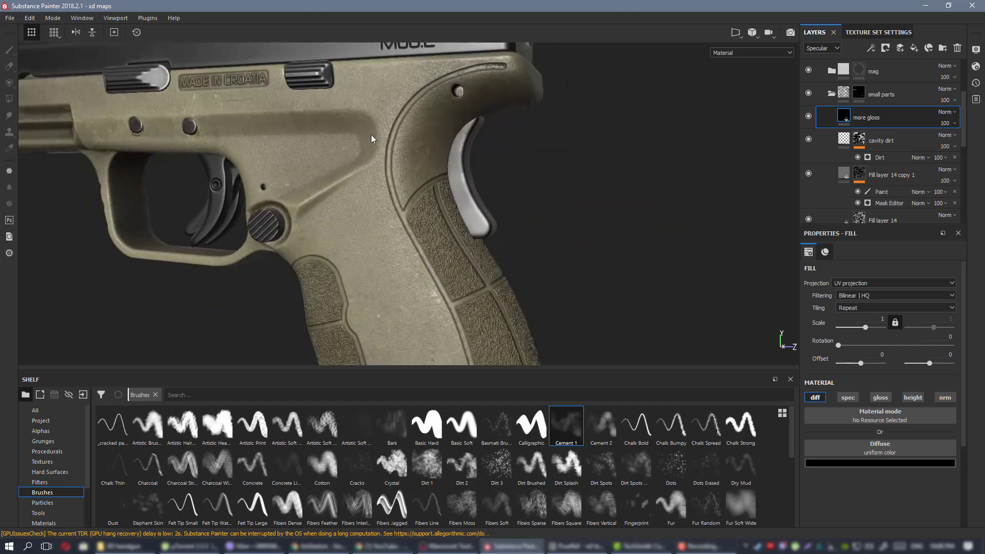
{"action": "middle_click_drag", "start_coordinate": [464, 128], "coordinate": [436, 156], "text": "alt"}
{"action": "left_click_drag", "start_coordinate": [436, 156], "coordinate": [490, 194], "text": "alt"}
{"action": "middle_click_drag", "start_coordinate": [490, 194], "coordinate": [522, 167], "text": "alt"}
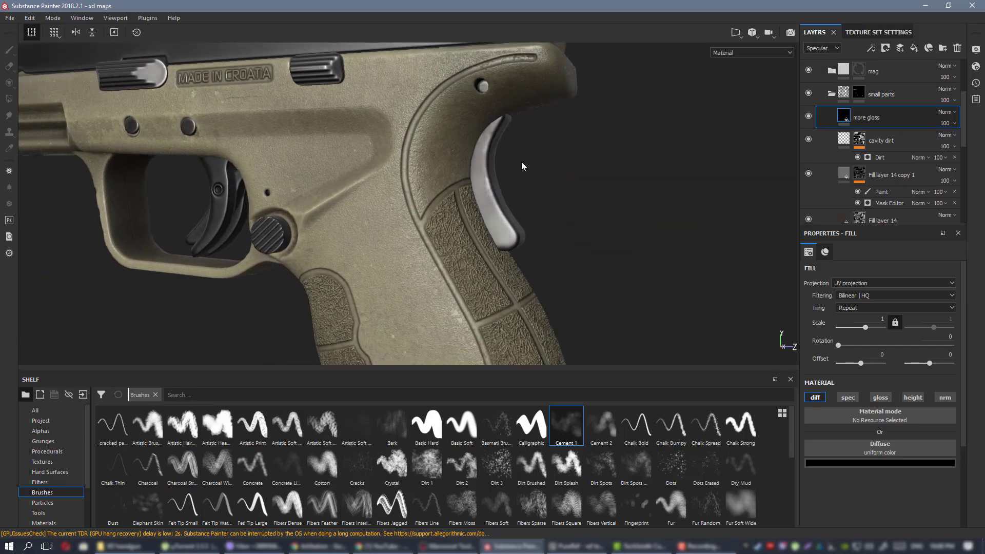
{"action": "left_click", "coordinate": [817, 399]}
{"action": "left_click", "coordinate": [880, 399]}
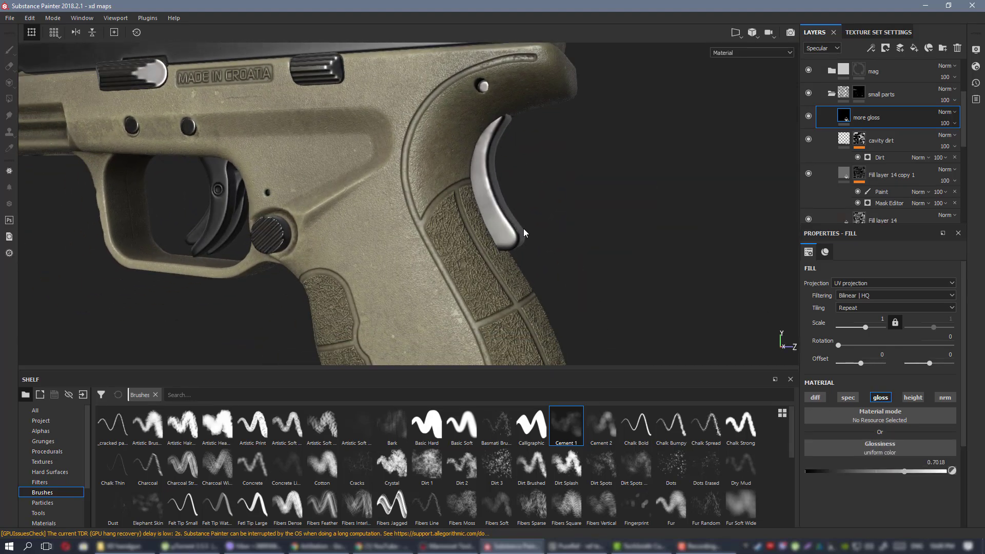
Add a black mask to the more gloss layer and give it a fill effect using the Grunge Scratches Dirty procedural.
{"action": "left_click_drag", "start_coordinate": [432, 167], "coordinate": [618, 182], "text": "alt"}
{"action": "right_click", "coordinate": [906, 111]}
{"action": "left_click", "coordinate": [931, 142]}
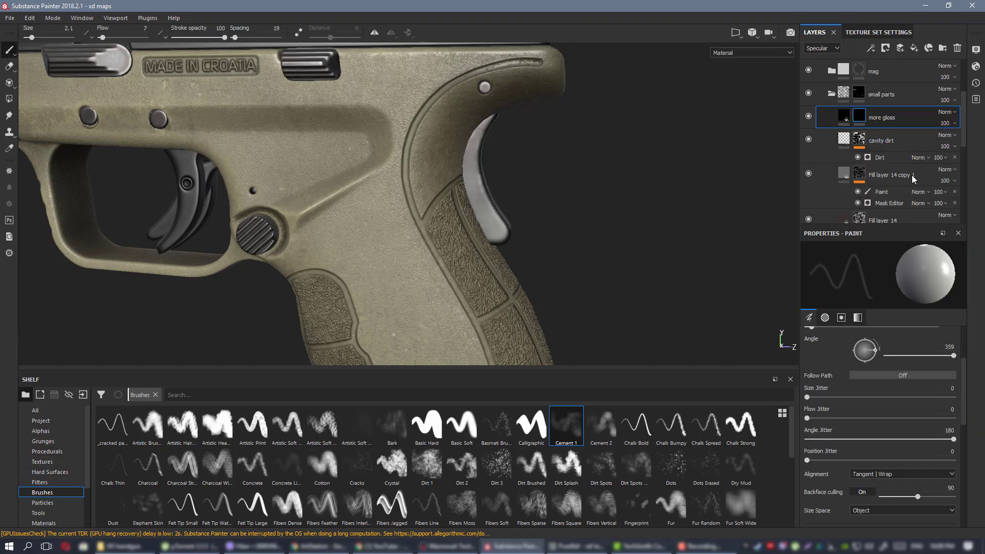
{"action": "right_click", "coordinate": [864, 121]}
{"action": "left_click", "coordinate": [910, 322]}
{"action": "left_click", "coordinate": [48, 452]}
{"action": "scroll", "coordinate": [282, 456], "scroll_direction": "down", "scroll_amount": 3}
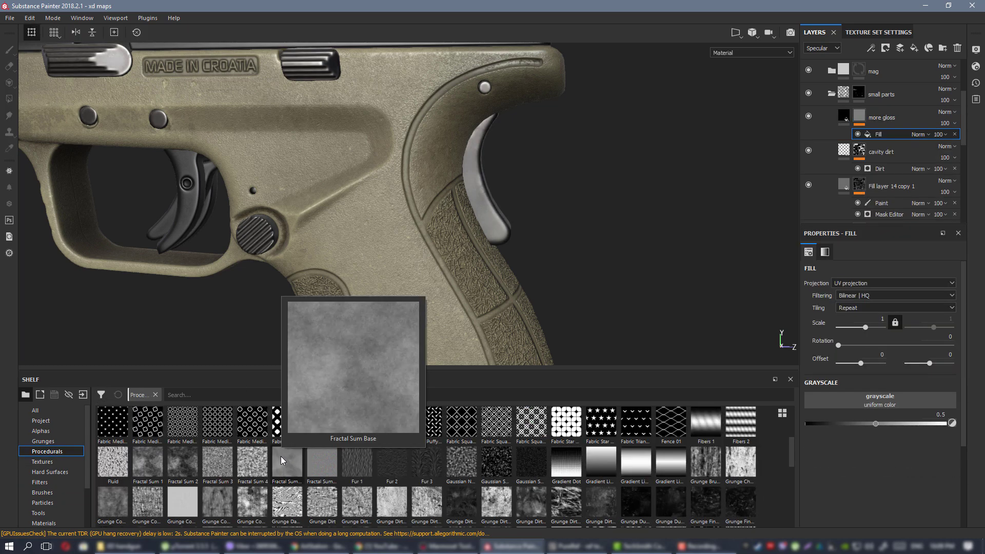
{"action": "scroll", "coordinate": [282, 457], "scroll_direction": "down", "scroll_amount": 3}
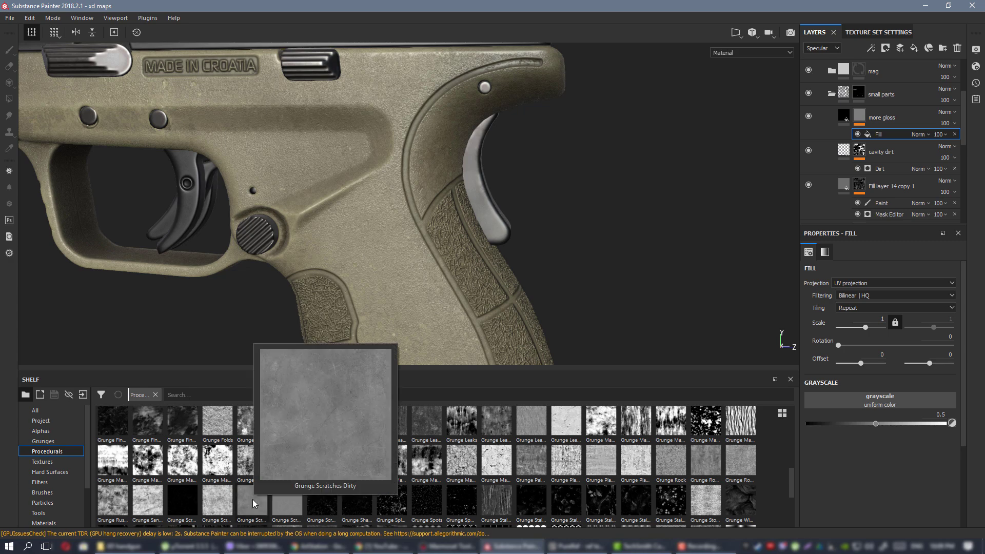
{"action": "left_click_drag", "start_coordinate": [252, 500], "coordinate": [867, 398]}
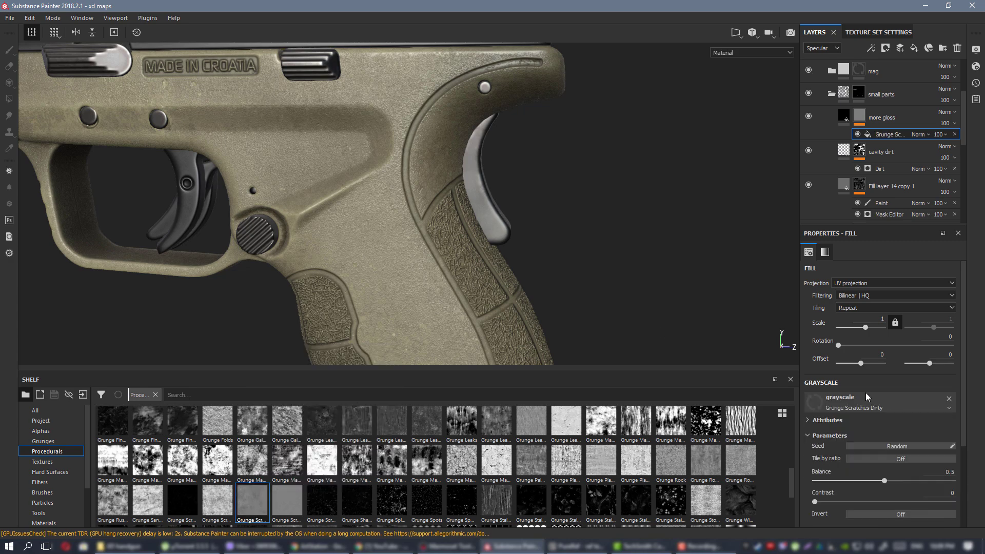
Set the scale of the Grunge Scratches Dirty mask fill to 4.12.
{"action": "left_click_drag", "start_coordinate": [429, 249], "coordinate": [458, 201], "text": "alt"}
{"action": "right_click_drag", "start_coordinate": [458, 201], "coordinate": [447, 257], "text": "alt"}
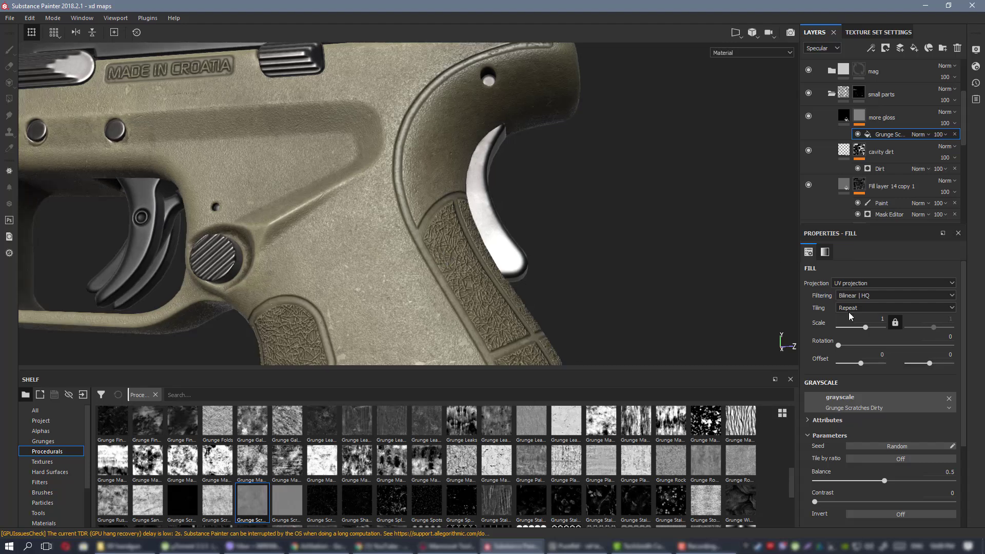
{"action": "left_click", "coordinate": [868, 327]}
{"action": "scroll", "coordinate": [443, 159], "scroll_direction": "up", "scroll_amount": 2}
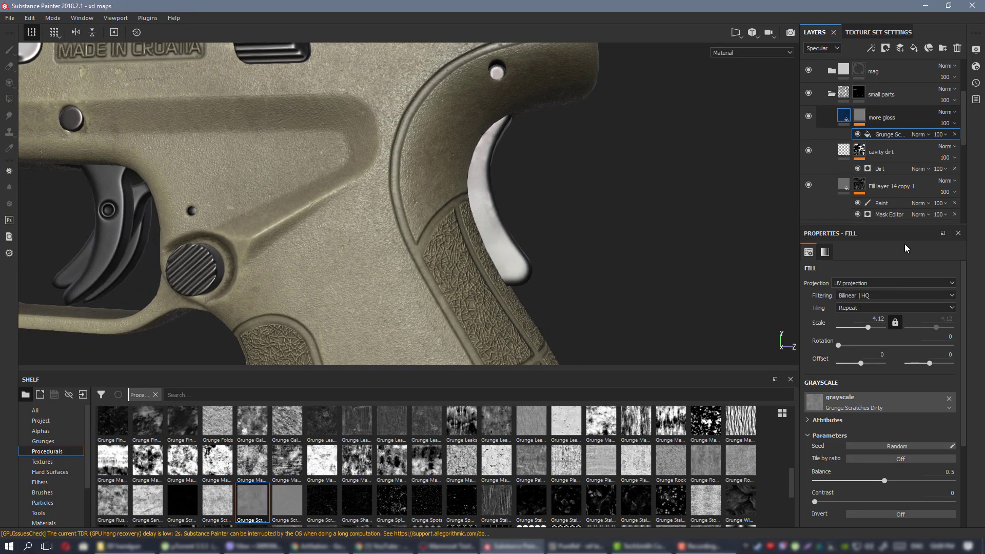
Set the more gloss layer's glossiness to 0.7709 and toggle the layer's visibility to compare the effect on the grip safety.
{"action": "key", "text": "Delete"}
{"action": "left_click", "coordinate": [915, 472]}
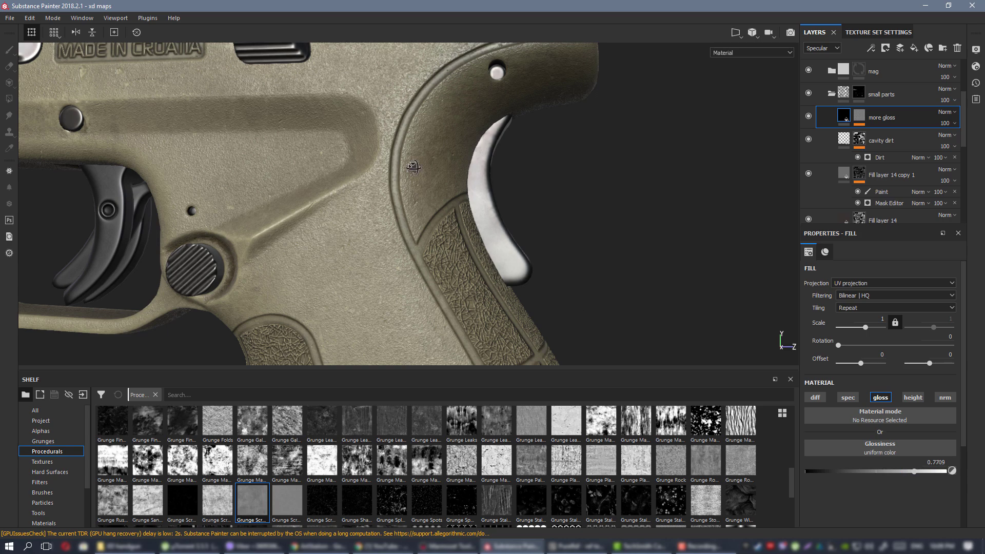
{"action": "left_click_drag", "start_coordinate": [414, 166], "coordinate": [407, 185], "text": "alt"}
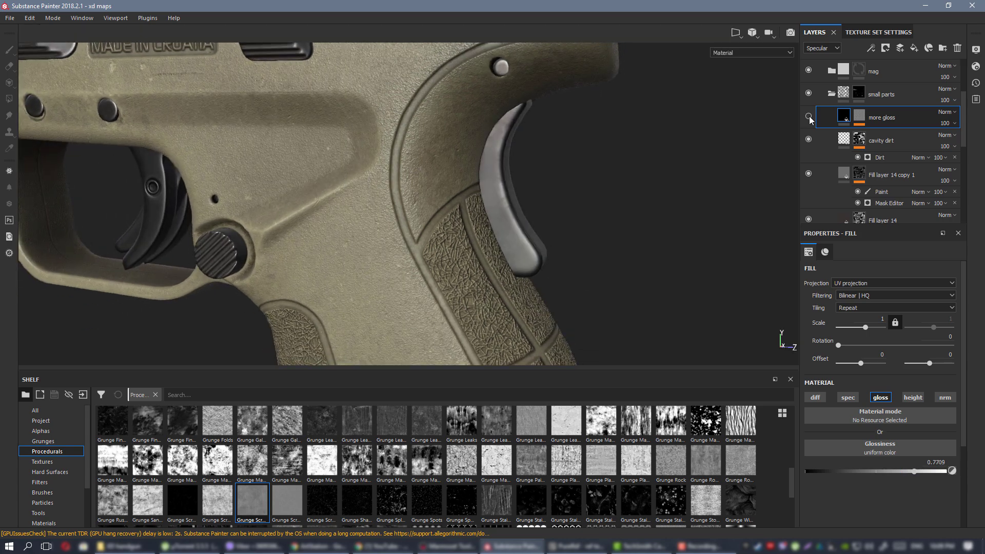
{"action": "left_click", "coordinate": [809, 117]}
Set the contrast of the Grunge Scratches Dirty mask fill to 0.65 while viewing the mask alone, and return to the material view.
{"action": "left_click", "coordinate": [860, 116]}
{"action": "right_click", "coordinate": [862, 115]}
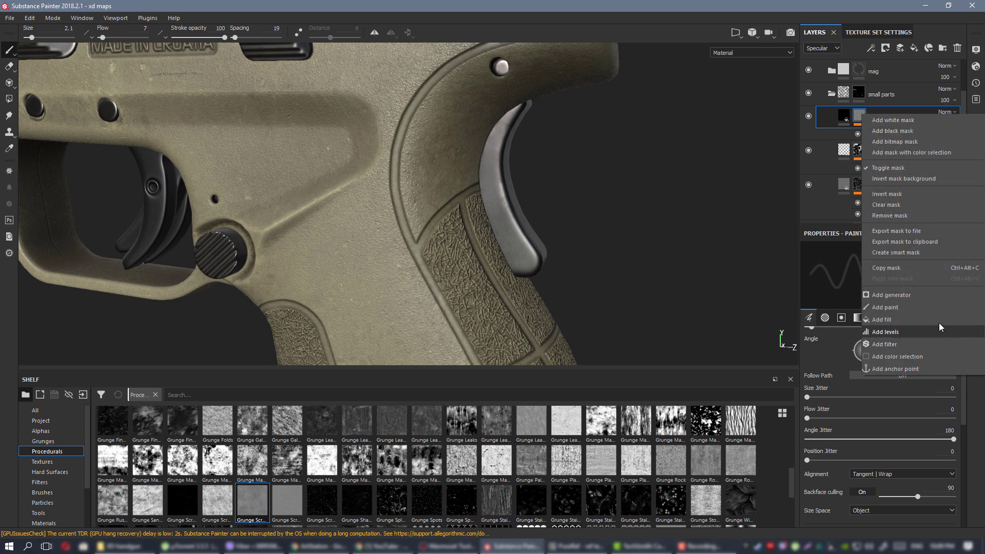
{"action": "left_click", "coordinate": [701, 173]}
{"action": "left_click", "coordinate": [880, 133]}
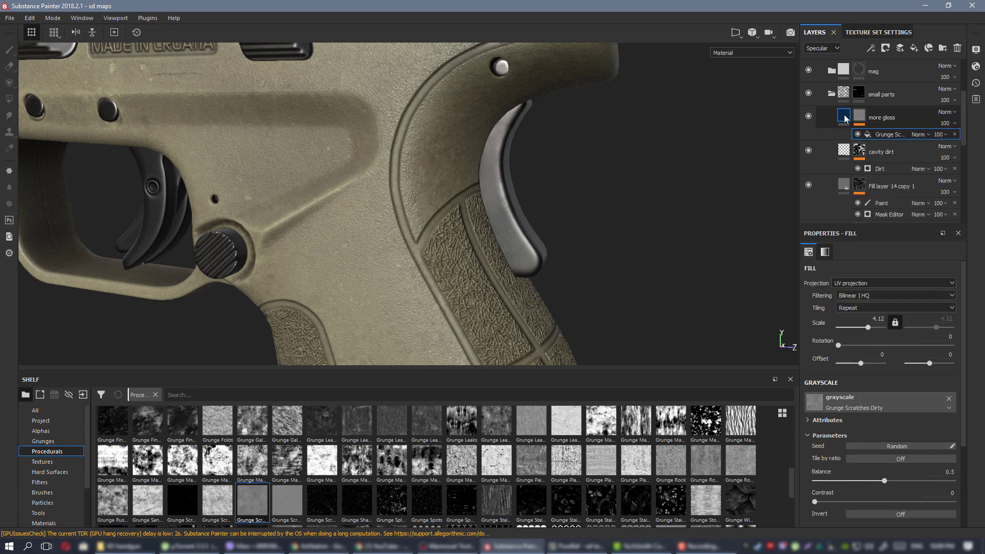
{"action": "left_click", "coordinate": [862, 117], "text": "alt"}
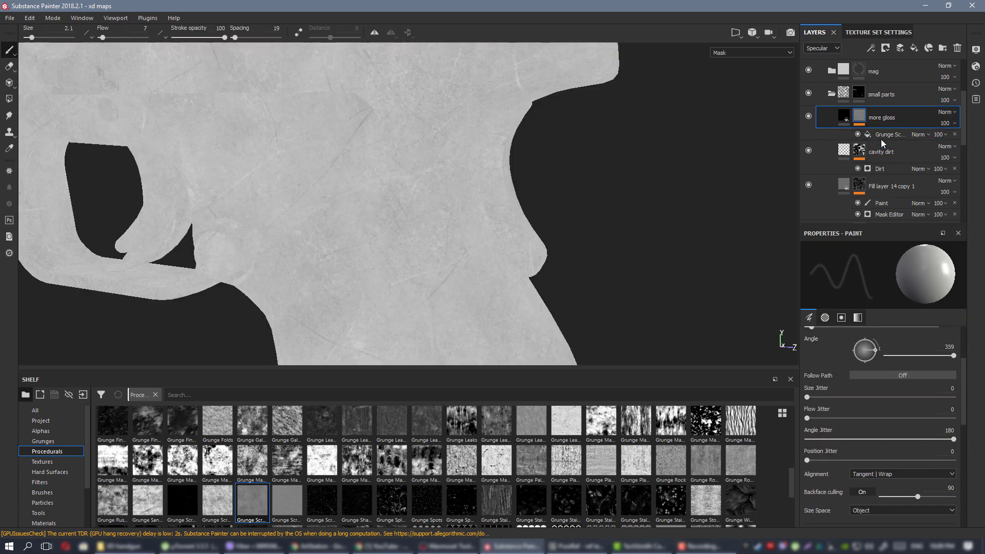
{"action": "left_click", "coordinate": [881, 136]}
{"action": "left_click", "coordinate": [869, 501]}
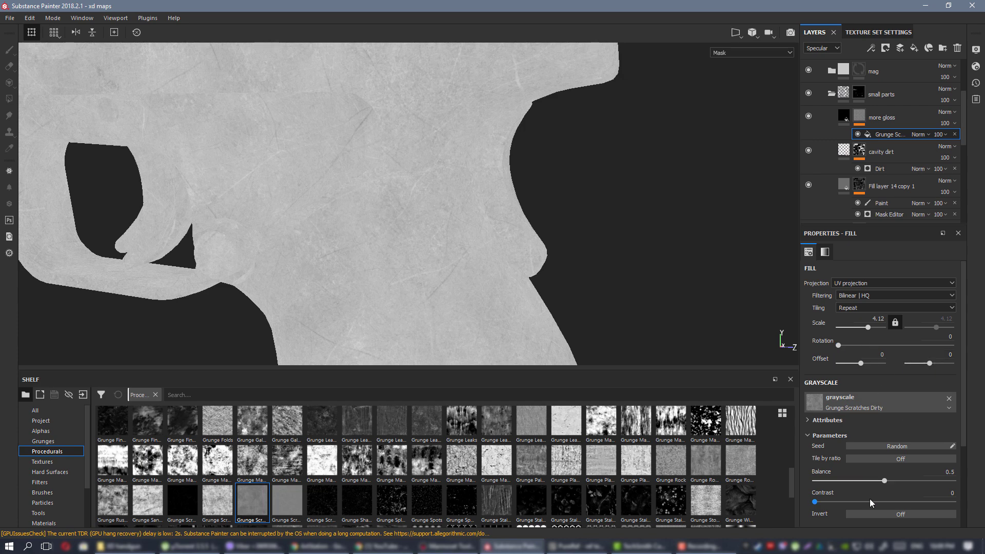
{"action": "left_click", "coordinate": [904, 502]}
{"action": "scroll", "coordinate": [436, 216], "scroll_direction": "up", "scroll_amount": 1}
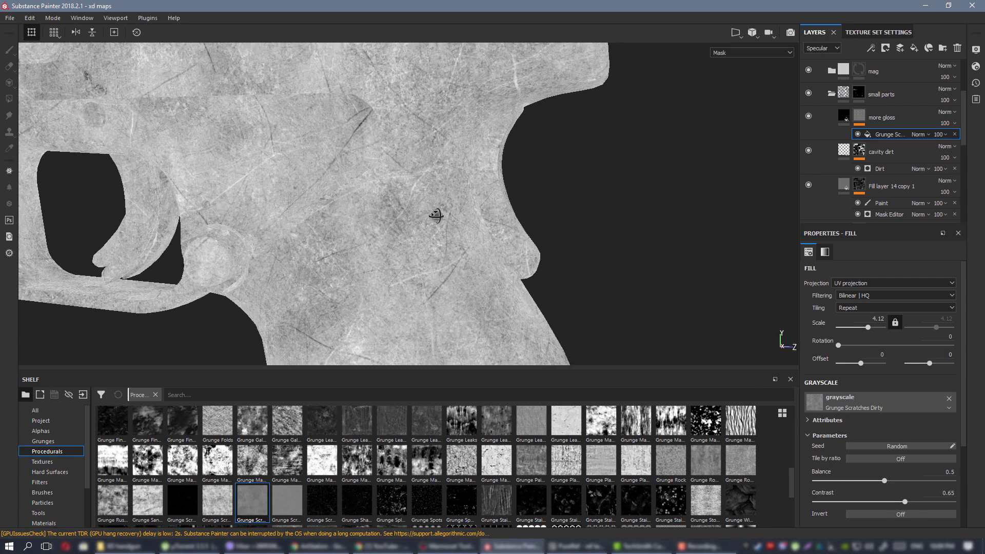
{"action": "key", "text": "m"}
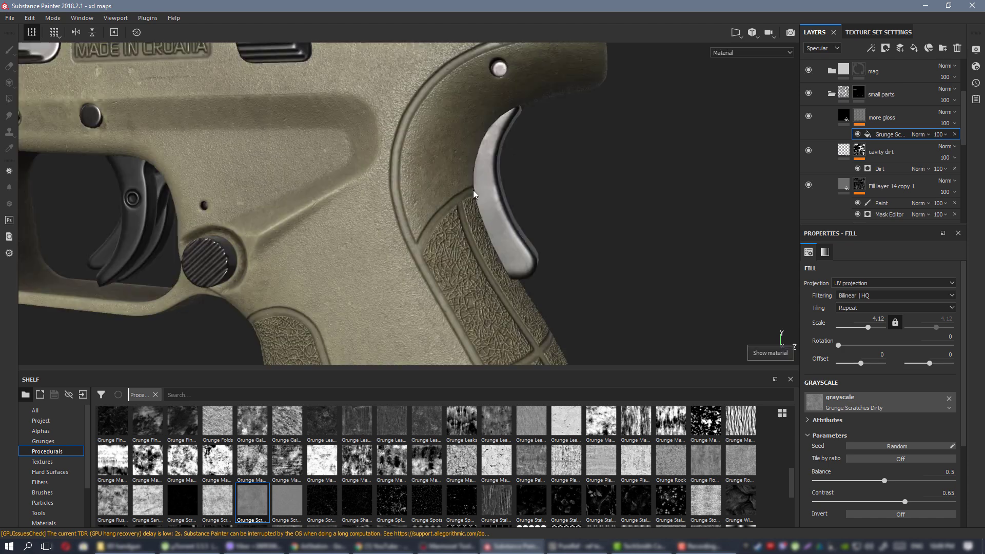
{"action": "left_click_drag", "start_coordinate": [475, 182], "coordinate": [457, 163], "text": "alt"}
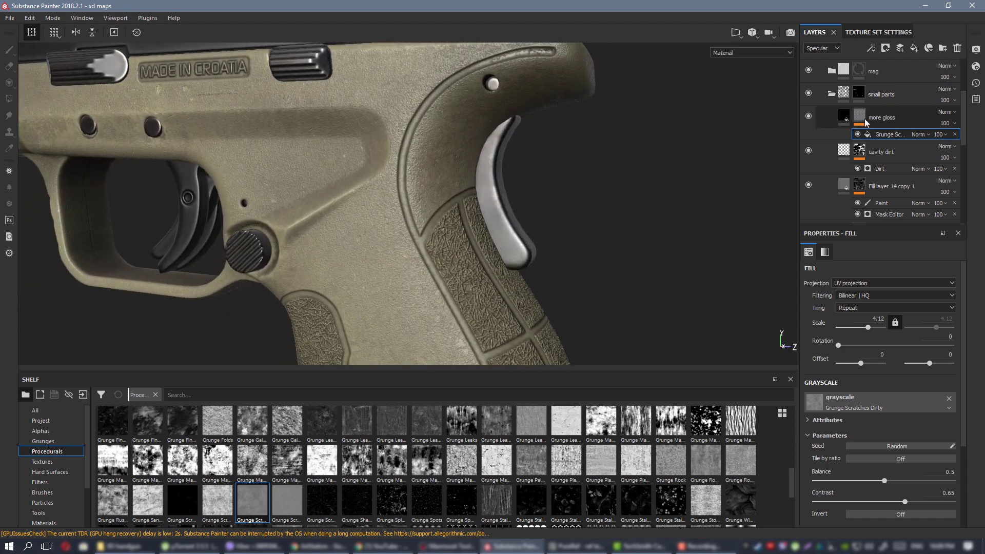
Add a Levels effect to the more gloss mask and set its black input level to 0.451 with the white input at 1.
{"action": "right_click", "coordinate": [861, 117]}
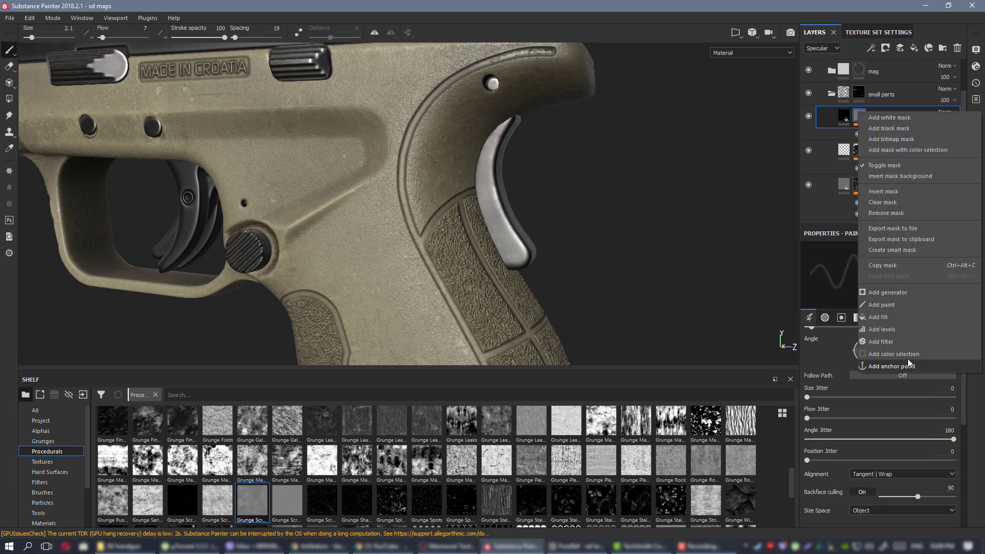
{"action": "left_click", "coordinate": [894, 333]}
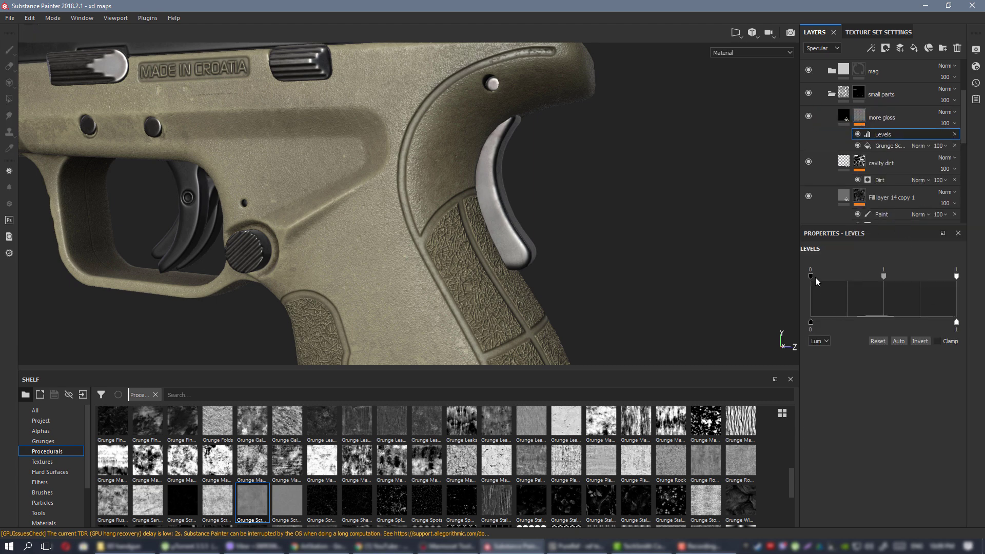
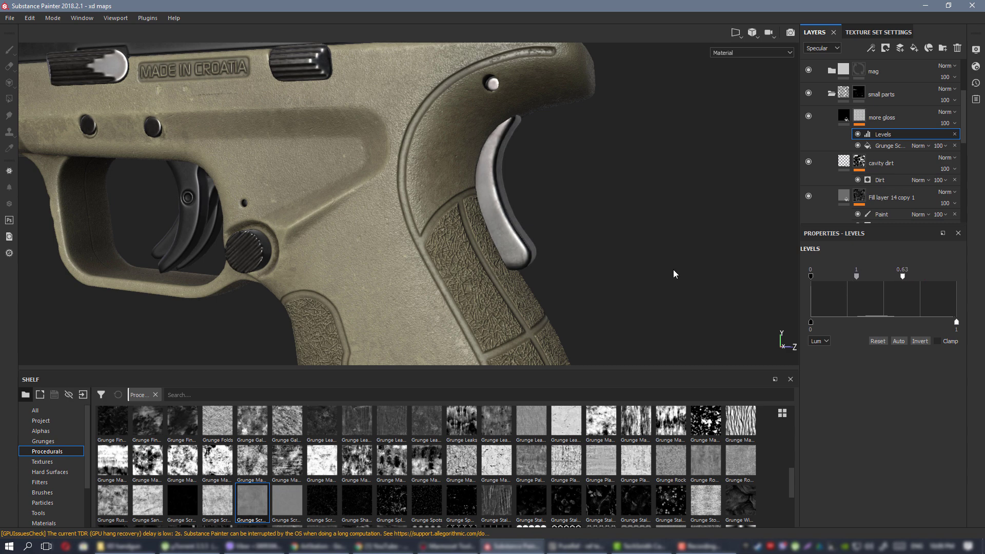
{"action": "left_click_drag", "start_coordinate": [421, 202], "coordinate": [417, 205], "text": "alt"}
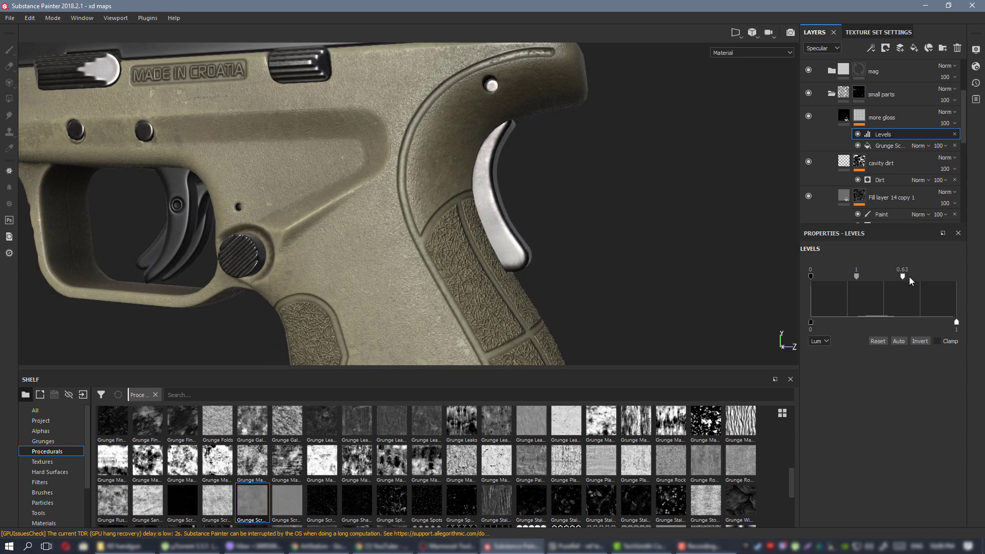
{"action": "left_click_drag", "start_coordinate": [856, 278], "coordinate": [877, 279]}
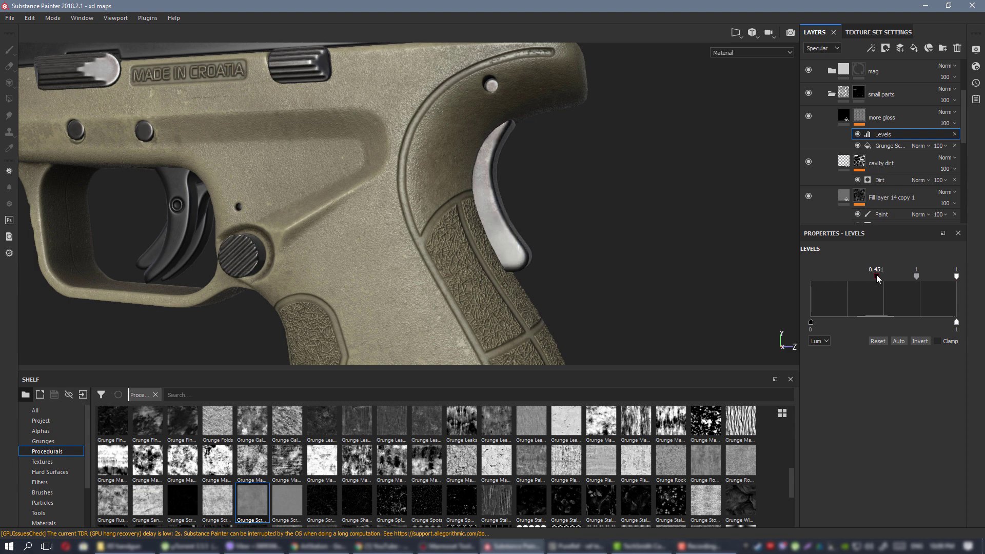
{"action": "mouse_move", "coordinate": [513, 218]}
{"action": "left_mouse_down", "text": "alt"}
{"action": "mouse_move", "coordinate": [447, 216]}
{"action": "mouse_move", "coordinate": [519, 220]}
{"action": "left_mouse_up", "text": "alt"}
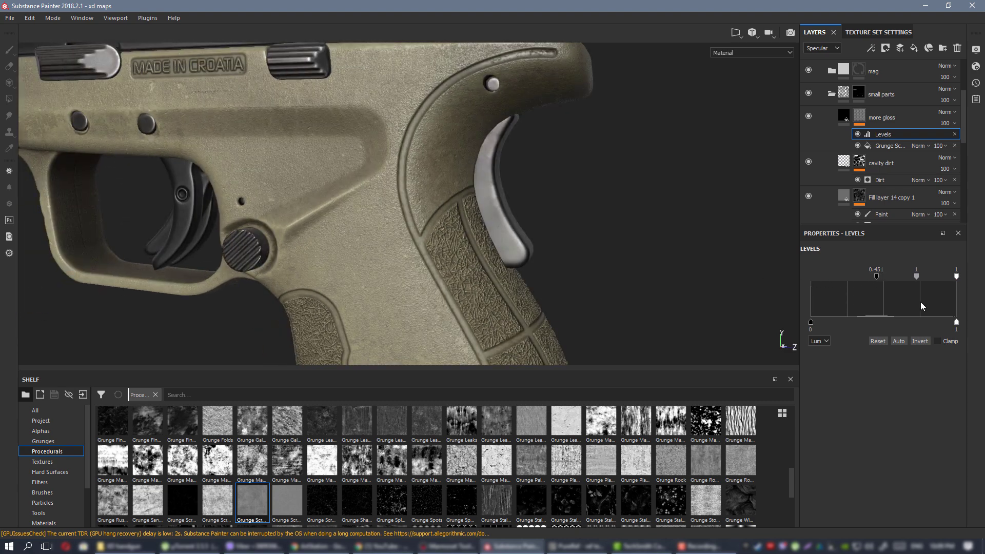
Try a glossiness of 0.84 on the more gloss layer and check the grip safety.
{"action": "left_click", "coordinate": [845, 118]}
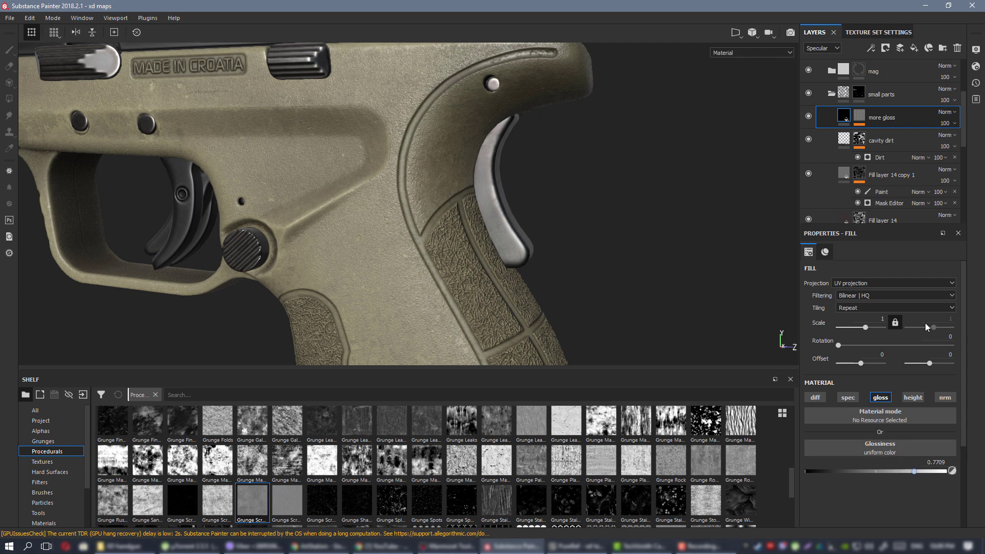
{"action": "left_click_drag", "start_coordinate": [914, 471], "coordinate": [931, 471]}
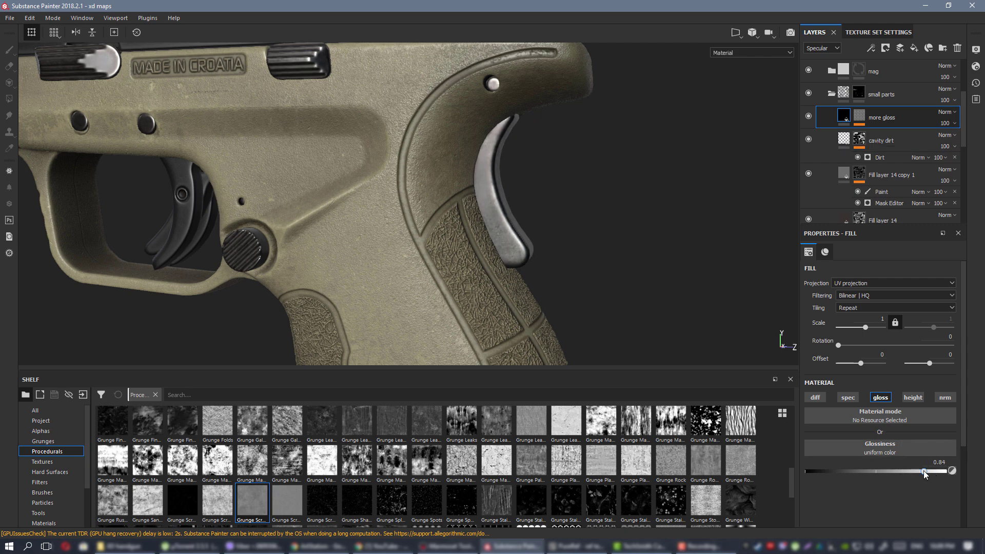
{"action": "left_click_drag", "start_coordinate": [403, 231], "coordinate": [396, 205], "text": "alt"}
{"action": "right_click_drag", "start_coordinate": [396, 205], "coordinate": [433, 196], "text": "alt"}
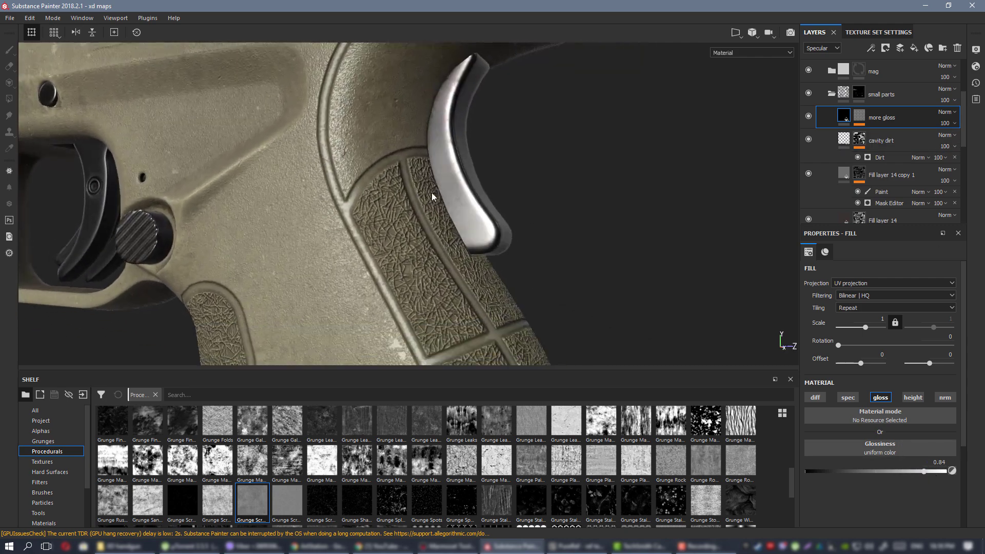
{"action": "left_click_drag", "start_coordinate": [433, 197], "coordinate": [464, 218], "text": "alt"}
Lower the more gloss layer's glossiness to 0.2436 and inspect the grip area under changing view and lighting angles.
{"action": "left_click_drag", "start_coordinate": [921, 472], "coordinate": [831, 473]}
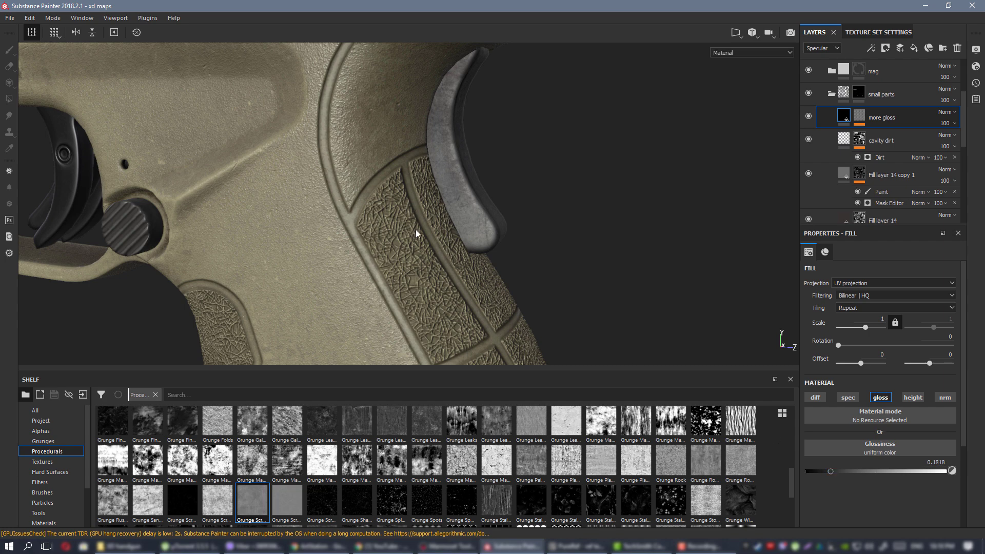
{"action": "scroll", "coordinate": [416, 234], "scroll_direction": "down", "scroll_amount": 5}
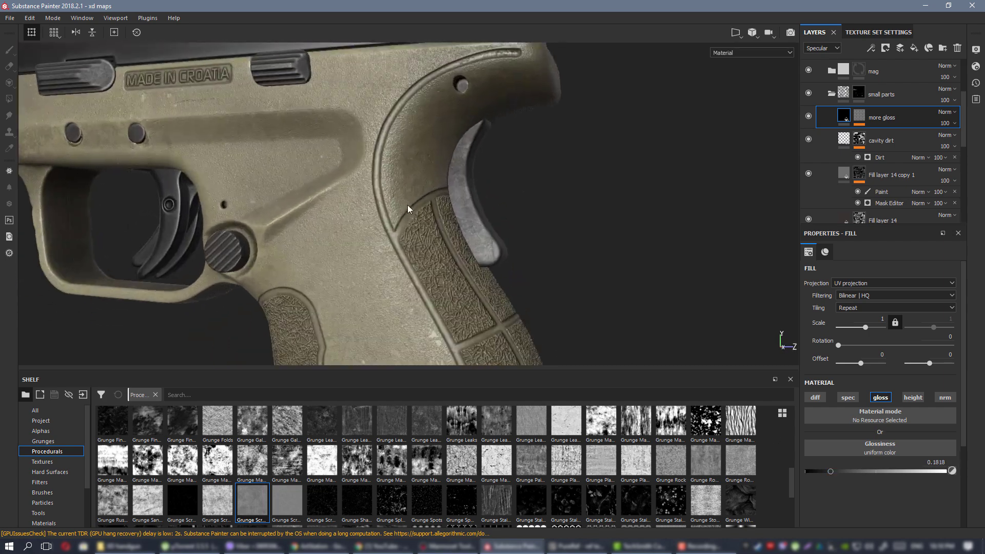
{"action": "left_click_drag", "start_coordinate": [831, 475], "coordinate": [845, 476]}
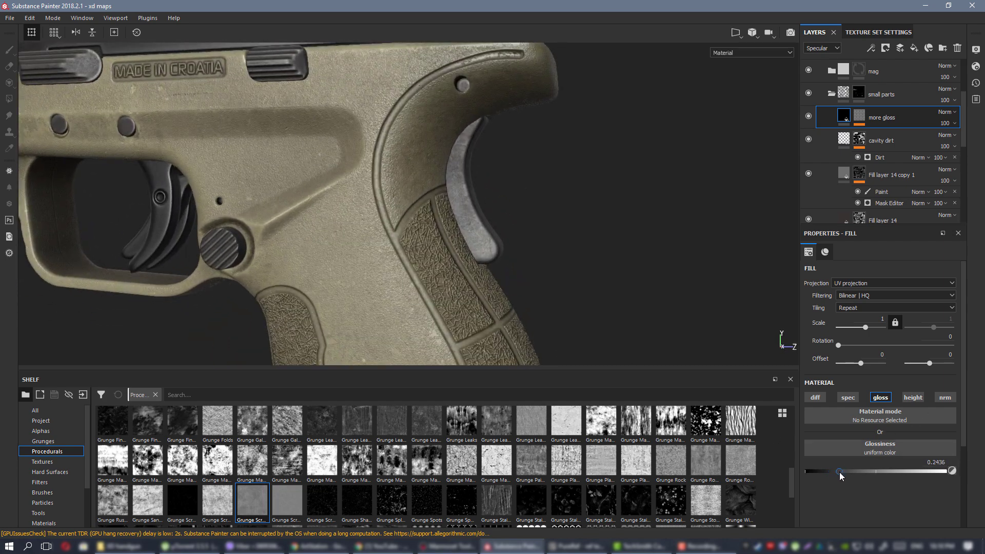
{"action": "left_click_drag", "start_coordinate": [413, 154], "coordinate": [332, 142], "text": "alt"}
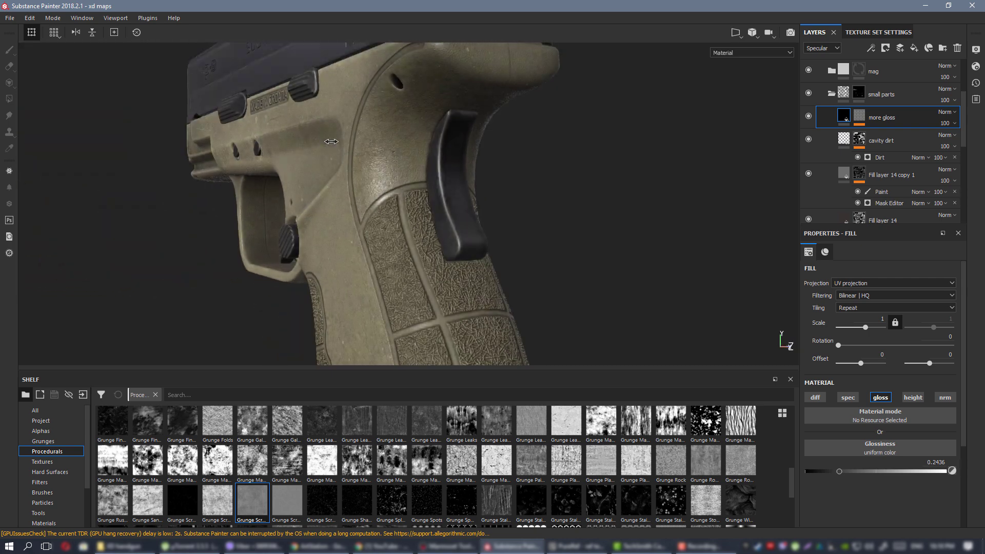
{"action": "right_click_drag", "start_coordinate": [332, 142], "coordinate": [346, 141], "text": "shift"}
{"action": "left_click_drag", "start_coordinate": [363, 144], "coordinate": [543, 135], "text": "alt"}
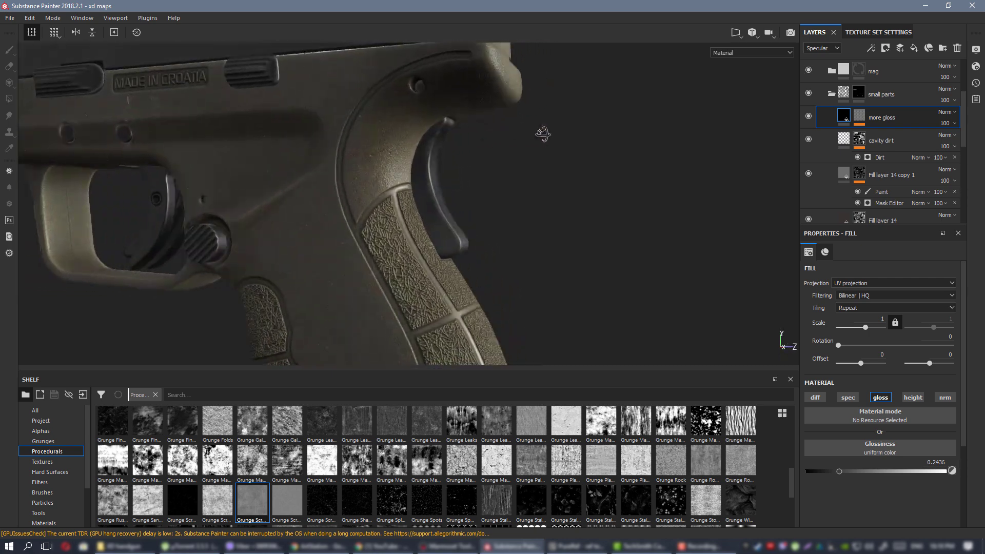
{"action": "right_click_drag", "start_coordinate": [544, 135], "coordinate": [446, 152], "text": "shift"}
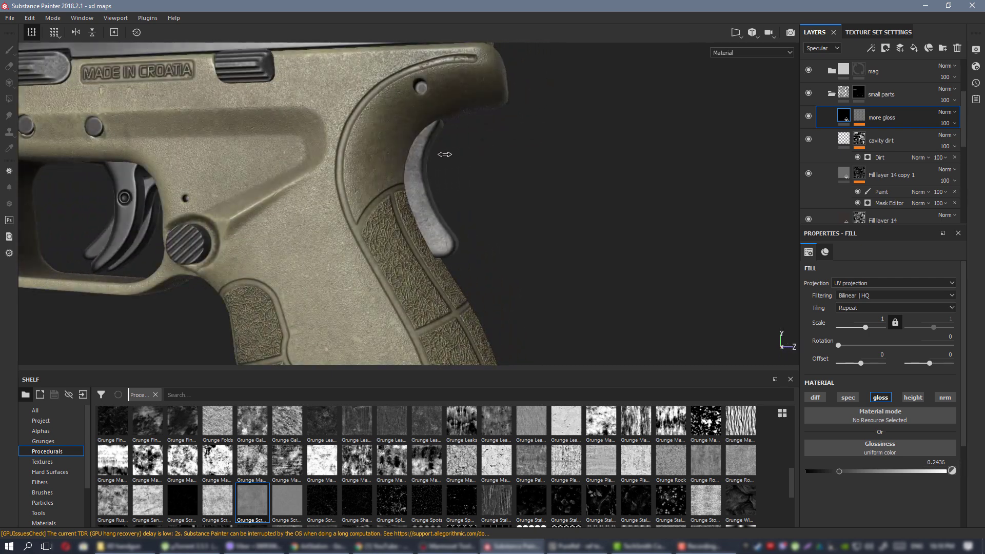
Add a paint effect beneath the grunge fill in the more gloss mask and set the grunge fill's blend mode to Multiply.
{"action": "left_click", "coordinate": [860, 116]}
{"action": "right_click", "coordinate": [861, 116]}
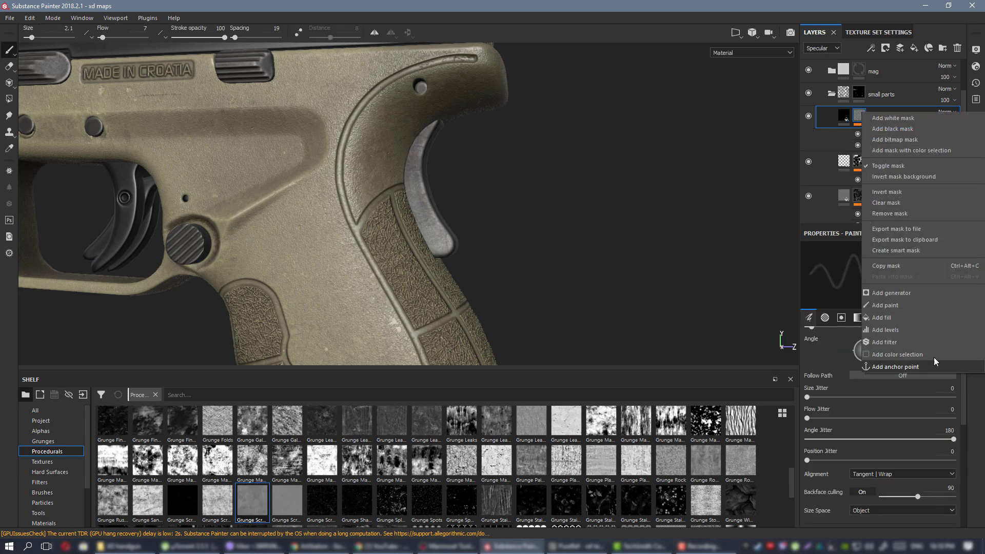
{"action": "left_click", "coordinate": [905, 307]}
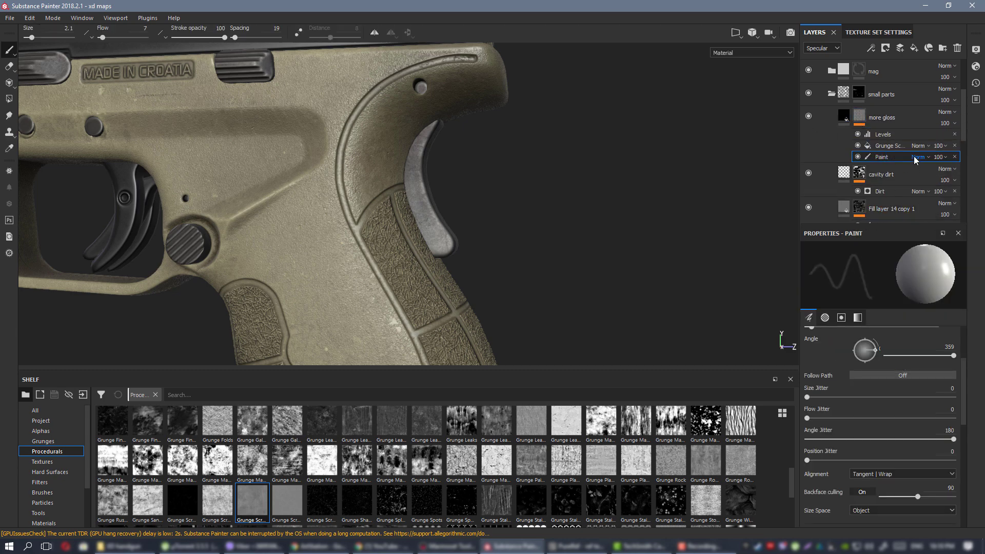
{"action": "left_click", "coordinate": [928, 157]}
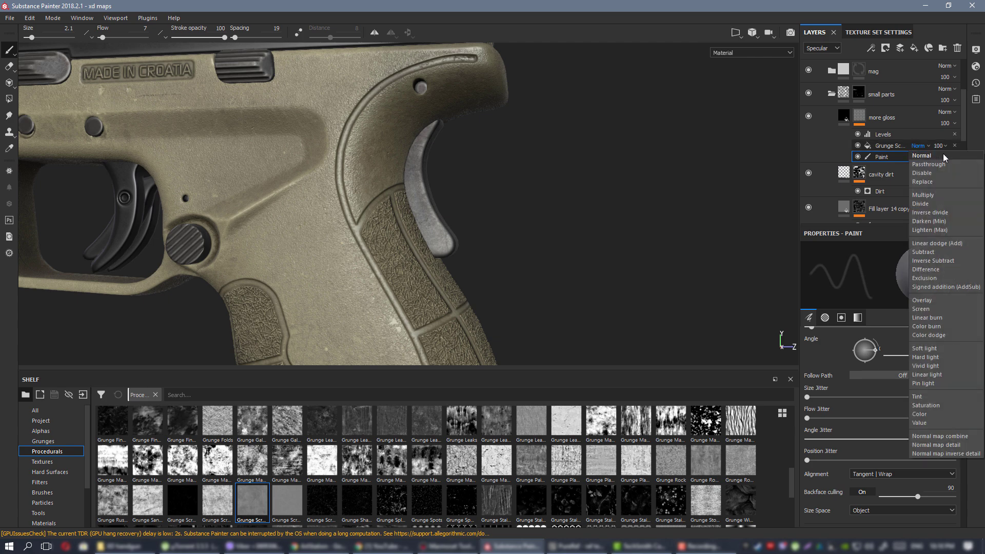
{"action": "left_click", "coordinate": [926, 194]}
Paint the more gloss mask over the side of the detached grip safety with a brush flow of 65, reducing the brush size to 1.19.
{"action": "right_click_drag", "start_coordinate": [392, 131], "coordinate": [479, 246], "text": "alt"}
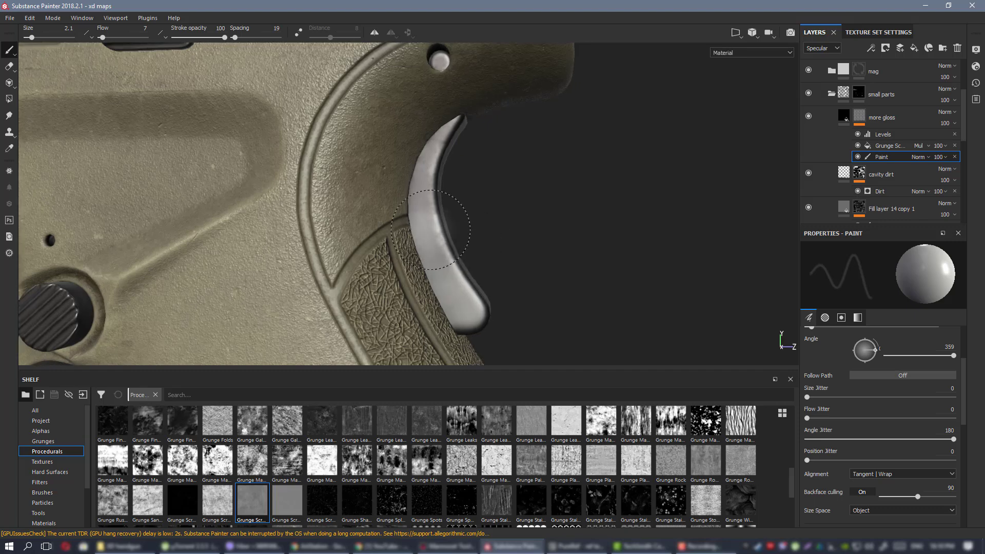
{"action": "left_click_drag", "start_coordinate": [411, 158], "coordinate": [443, 158], "text": "ctrl"}
{"action": "mouse_move", "coordinate": [455, 218]}
{"action": "right_mouse_down", "text": "alt"}
{"action": "mouse_move", "coordinate": [394, 101]}
{"action": "mouse_move", "coordinate": [415, 159]}
{"action": "right_mouse_up", "text": "alt"}
{"action": "middle_click_drag", "start_coordinate": [416, 159], "coordinate": [444, 246], "text": "alt"}
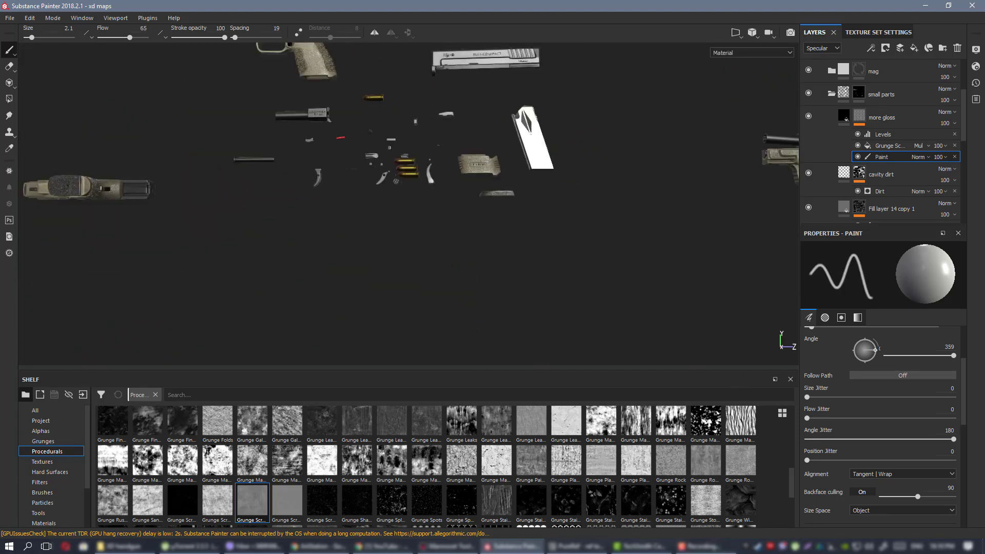
{"action": "right_click_drag", "start_coordinate": [446, 154], "coordinate": [514, 228], "text": "alt"}
{"action": "middle_click_drag", "start_coordinate": [515, 229], "coordinate": [472, 247], "text": "alt"}
{"action": "right_click_drag", "start_coordinate": [472, 247], "coordinate": [672, 480], "text": "alt"}
{"action": "middle_click_drag", "start_coordinate": [469, 253], "coordinate": [447, 199], "text": "alt"}
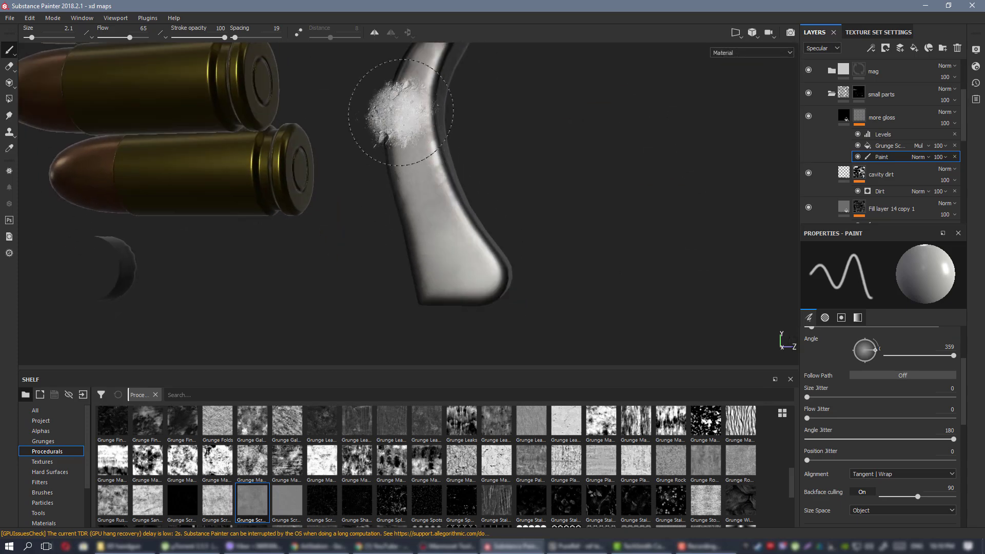
{"action": "mouse_move", "coordinate": [415, 118]}
{"action": "left_mouse_down"}
{"action": "mouse_move", "coordinate": [398, 180]}
{"action": "mouse_move", "coordinate": [447, 268]}
{"action": "left_mouse_up"}
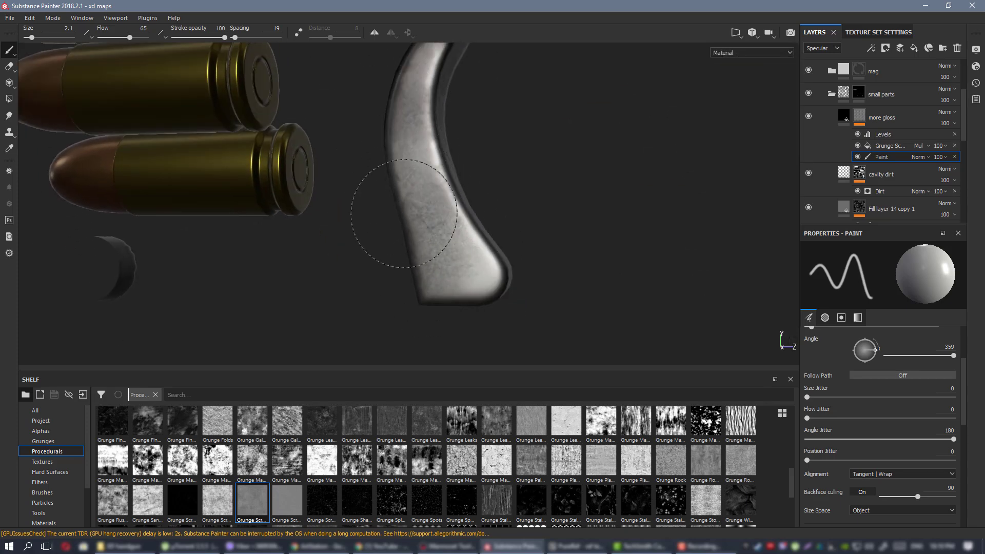
{"action": "left_click_drag", "start_coordinate": [404, 214], "coordinate": [429, 234]}
{"action": "middle_click_drag", "start_coordinate": [412, 258], "coordinate": [418, 314], "text": "ctrl+alt"}
{"action": "left_click_drag", "start_coordinate": [420, 308], "coordinate": [441, 303], "text": "alt"}
{"action": "right_click_drag", "start_coordinate": [455, 248], "coordinate": [412, 213], "text": "ctrl"}
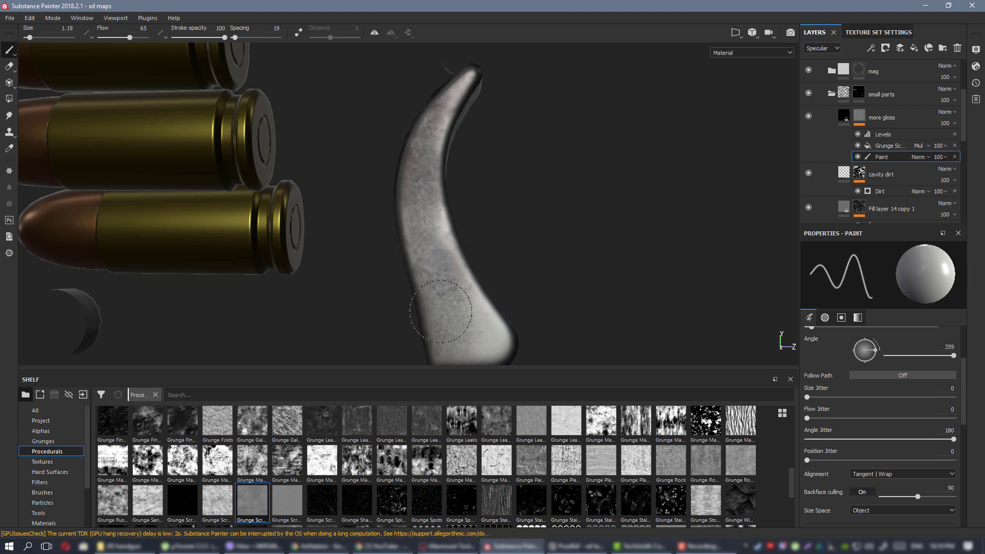
Examine the painted grip safety's gloss breakup from both sides under rotated lighting, along with the surrounding detached parts.
{"action": "right_click_drag", "start_coordinate": [482, 310], "coordinate": [459, 274], "text": "alt"}
{"action": "left_click_drag", "start_coordinate": [477, 256], "coordinate": [488, 235], "text": "alt"}
{"action": "right_click_drag", "start_coordinate": [488, 235], "coordinate": [338, 233], "text": "shift"}
{"action": "left_click_drag", "start_coordinate": [339, 233], "coordinate": [518, 235], "text": "alt"}
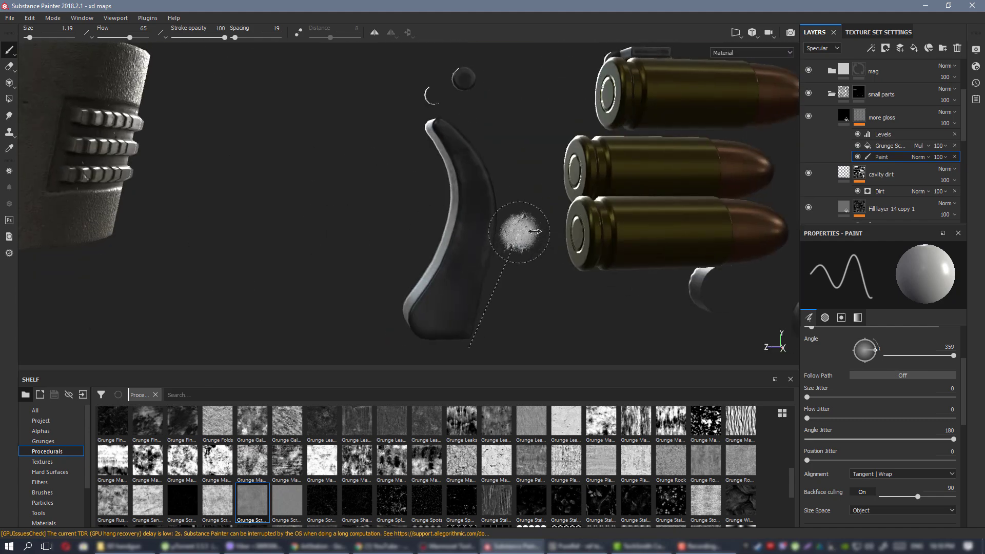
{"action": "mouse_move", "coordinate": [519, 235]}
{"action": "right_mouse_down", "text": "shift"}
{"action": "mouse_move", "coordinate": [621, 227]}
{"action": "mouse_move", "coordinate": [563, 228]}
{"action": "right_mouse_up", "text": "shift"}
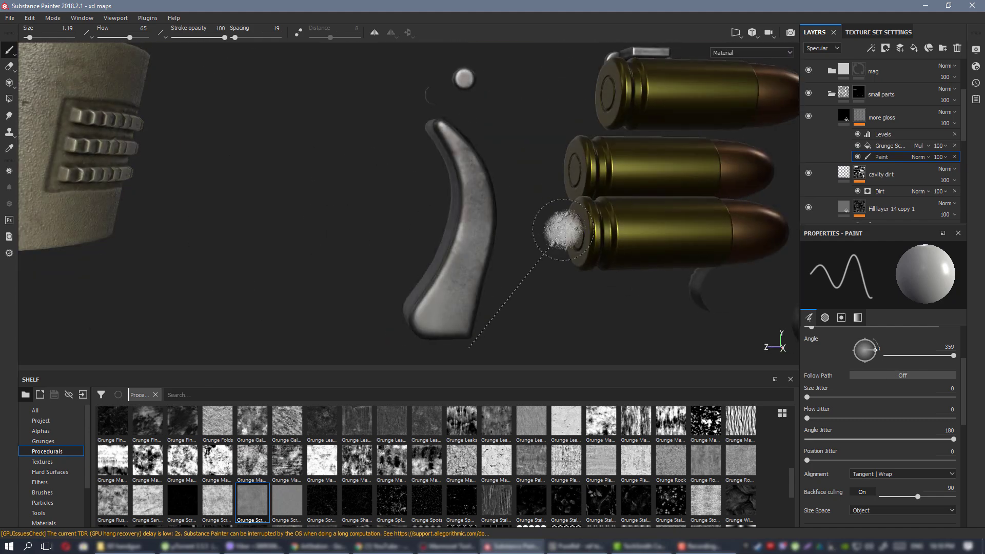
{"action": "mouse_move", "coordinate": [451, 237]}
{"action": "left_mouse_down", "text": "alt"}
{"action": "mouse_move", "coordinate": [406, 209]}
{"action": "mouse_move", "coordinate": [538, 264]}
{"action": "mouse_move", "coordinate": [551, 257]}
{"action": "left_mouse_up", "text": "alt"}
{"action": "mouse_move", "coordinate": [440, 287]}
{"action": "right_mouse_down", "text": "shift"}
{"action": "mouse_move", "coordinate": [473, 266]}
{"action": "mouse_move", "coordinate": [451, 266]}
{"action": "right_mouse_up", "text": "shift"}
{"action": "left_click_drag", "start_coordinate": [452, 266], "coordinate": [457, 205], "text": "alt"}
{"action": "right_click_drag", "start_coordinate": [458, 205], "coordinate": [504, 305], "text": "alt"}
{"action": "left_click_drag", "start_coordinate": [504, 306], "coordinate": [436, 293], "text": "alt"}
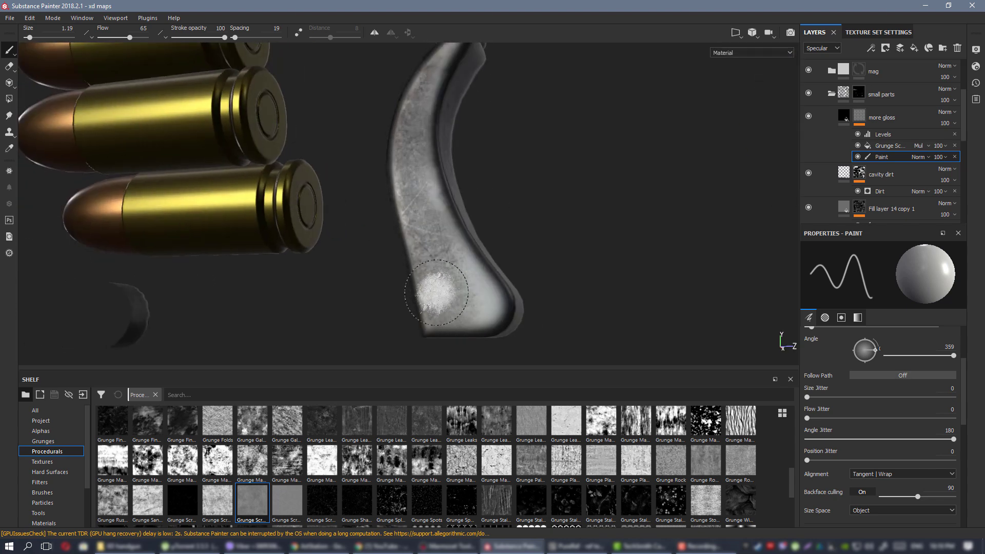
{"action": "mouse_move", "coordinate": [399, 201]}
{"action": "left_mouse_down", "text": "alt"}
{"action": "mouse_move", "coordinate": [395, 286]}
{"action": "mouse_move", "coordinate": [410, 293]}
{"action": "left_mouse_up", "text": "alt"}
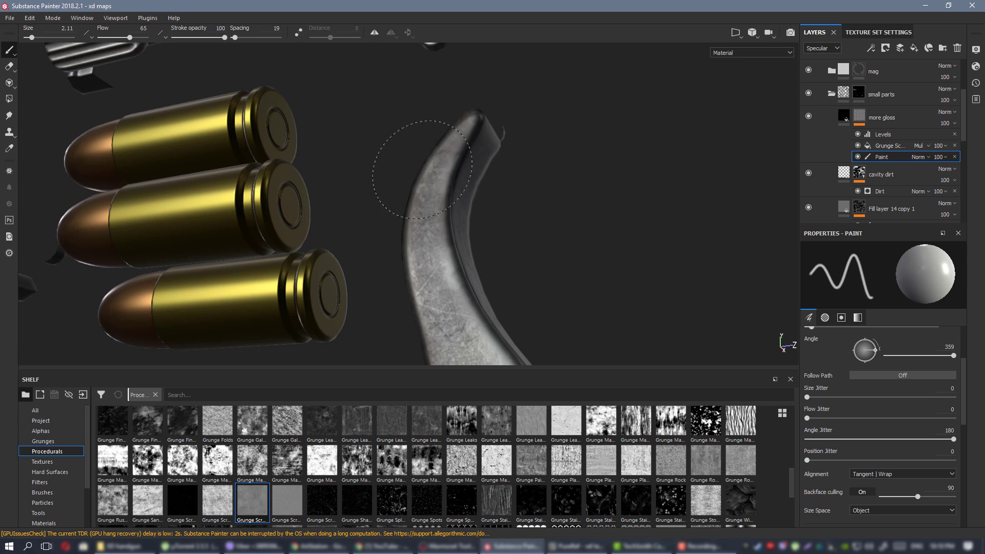
{"action": "right_click_drag", "start_coordinate": [417, 290], "coordinate": [405, 225], "text": "alt"}
{"action": "left_click_drag", "start_coordinate": [406, 224], "coordinate": [395, 246], "text": "alt"}
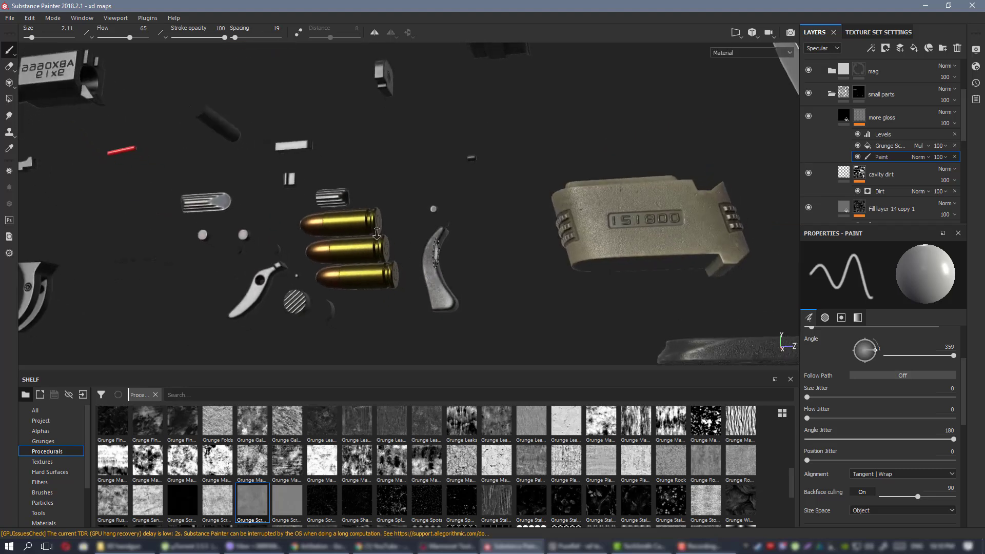
Examine the grip safety on the assembled pistol up close from the side and rear under rotated lighting.
{"action": "right_click_drag", "start_coordinate": [395, 246], "coordinate": [370, 215], "text": "alt"}
{"action": "mouse_move", "coordinate": [370, 216]}
{"action": "middle_mouse_down", "text": "alt"}
{"action": "mouse_move", "coordinate": [389, 177]}
{"action": "mouse_move", "coordinate": [381, 104]}
{"action": "middle_mouse_up", "text": "alt"}
{"action": "key", "text": "f"}
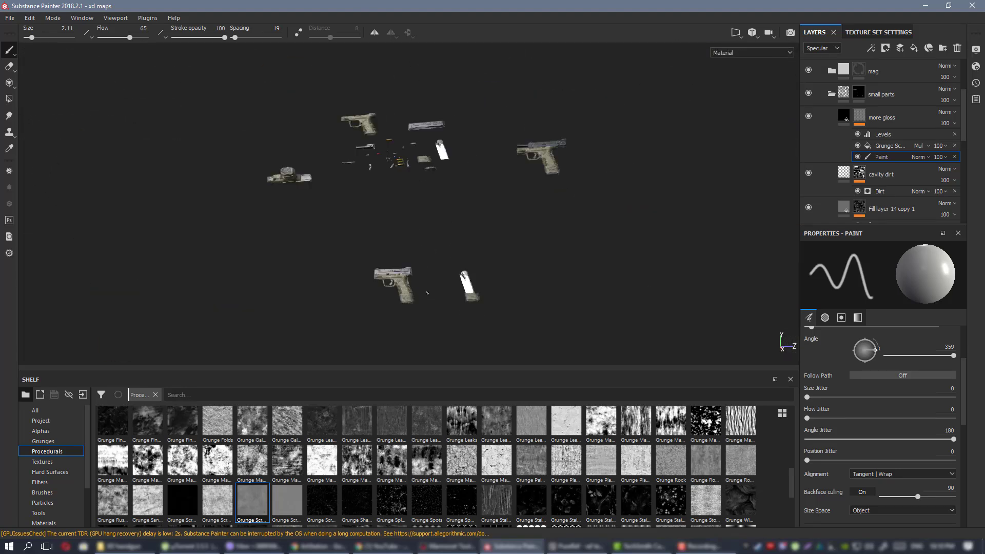
{"action": "middle_click_drag", "start_coordinate": [427, 293], "coordinate": [432, 241], "text": "alt"}
{"action": "right_click_drag", "start_coordinate": [433, 240], "coordinate": [464, 301], "text": "alt"}
{"action": "middle_click_drag", "start_coordinate": [464, 300], "coordinate": [464, 206], "text": "alt"}
{"action": "right_click_drag", "start_coordinate": [465, 205], "coordinate": [489, 276], "text": "alt"}
{"action": "left_click_drag", "start_coordinate": [489, 276], "coordinate": [483, 259], "text": "alt"}
{"action": "right_click_drag", "start_coordinate": [483, 259], "coordinate": [473, 223], "text": "alt"}
{"action": "middle_click_drag", "start_coordinate": [472, 222], "coordinate": [425, 225], "text": "alt"}
{"action": "left_click_drag", "start_coordinate": [425, 224], "coordinate": [395, 193], "text": "alt"}
{"action": "right_click_drag", "start_coordinate": [396, 193], "coordinate": [462, 236], "text": "alt"}
{"action": "left_click_drag", "start_coordinate": [461, 236], "coordinate": [500, 195], "text": "alt"}
{"action": "middle_click_drag", "start_coordinate": [500, 195], "coordinate": [466, 137], "text": "alt"}
{"action": "right_click_drag", "start_coordinate": [466, 137], "coordinate": [457, 124], "text": "alt"}
{"action": "left_click_drag", "start_coordinate": [457, 123], "coordinate": [473, 136], "text": "alt"}
{"action": "mouse_move", "coordinate": [466, 126]}
{"action": "right_mouse_down", "text": "shift"}
{"action": "mouse_move", "coordinate": [508, 128]}
{"action": "mouse_move", "coordinate": [474, 128]}
{"action": "right_mouse_up", "text": "shift"}
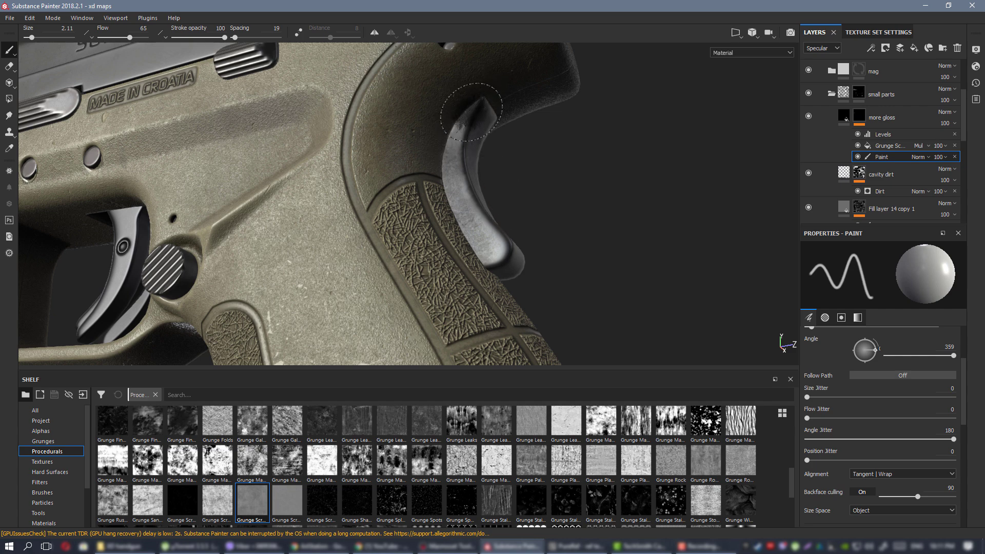
Paint the more gloss mask over the assembled pistol's grip safety with a brush flow of 21.
{"action": "left_click_drag", "start_coordinate": [458, 115], "coordinate": [422, 131], "text": "alt"}
{"action": "key", "text": "ctrl"}
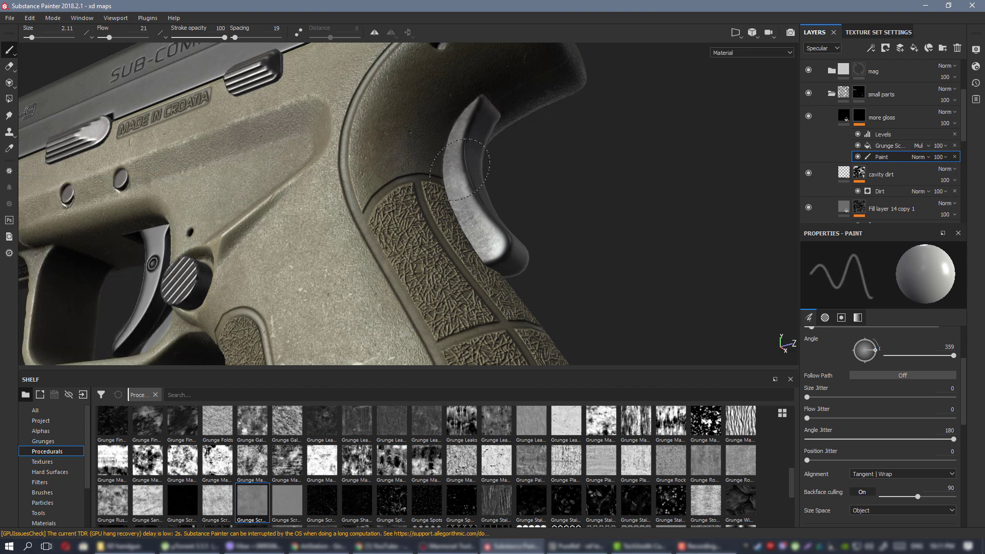
{"action": "left_click_drag", "start_coordinate": [468, 94], "coordinate": [340, 118], "text": "alt"}
{"action": "middle_click_drag", "start_coordinate": [340, 118], "coordinate": [501, 139], "text": "alt"}
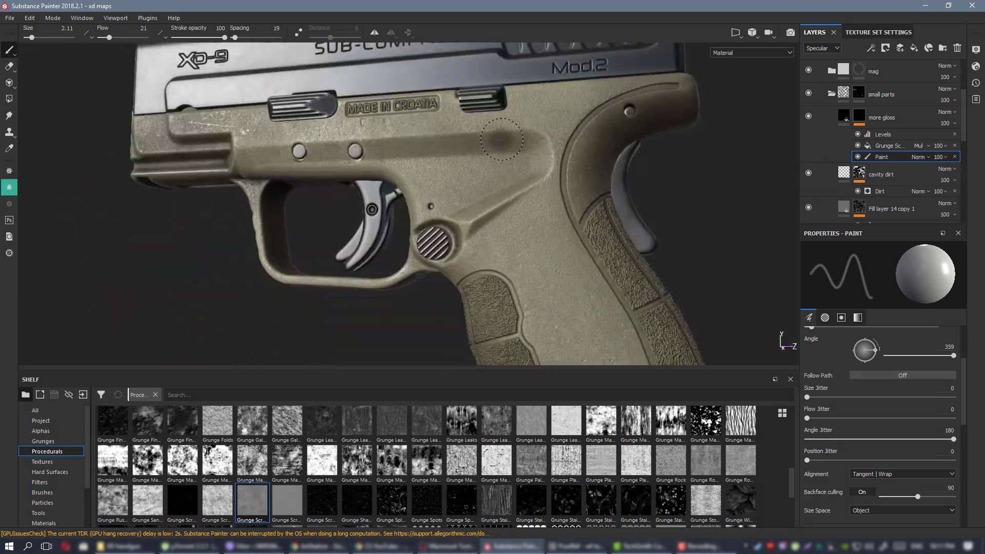
Paint the more gloss mask over the two frame pins above the trigger with brush size 0.82 and flow 92.
{"action": "right_click_drag", "start_coordinate": [490, 217], "coordinate": [418, 85], "text": "alt"}
{"action": "middle_click_drag", "start_coordinate": [419, 84], "coordinate": [478, 211], "text": "alt"}
{"action": "left_click_drag", "start_coordinate": [478, 212], "coordinate": [417, 168], "text": "alt"}
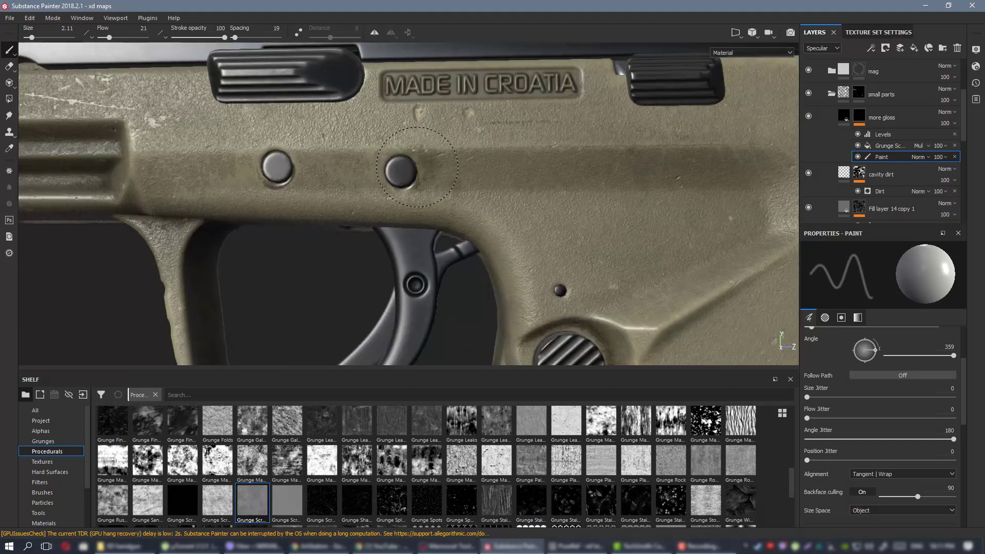
{"action": "right_click_drag", "start_coordinate": [410, 165], "coordinate": [403, 166], "text": "ctrl"}
{"action": "mouse_move", "coordinate": [413, 167]}
{"action": "left_mouse_down", "text": "alt"}
{"action": "mouse_move", "coordinate": [411, 149]}
{"action": "mouse_move", "coordinate": [399, 175]}
{"action": "mouse_move", "coordinate": [406, 184]}
{"action": "left_mouse_up", "text": "alt"}
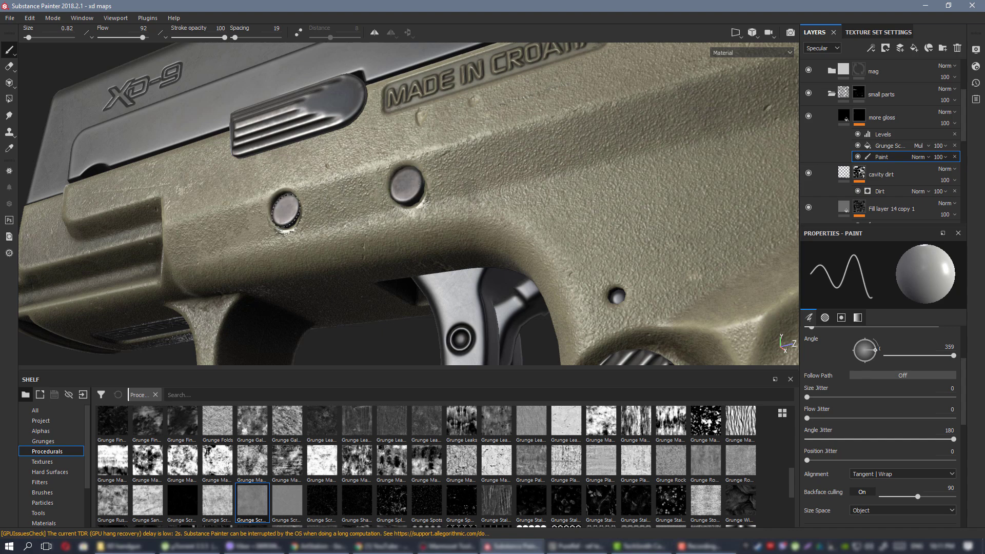
{"action": "middle_click_drag", "start_coordinate": [361, 183], "coordinate": [451, 180], "text": "alt"}
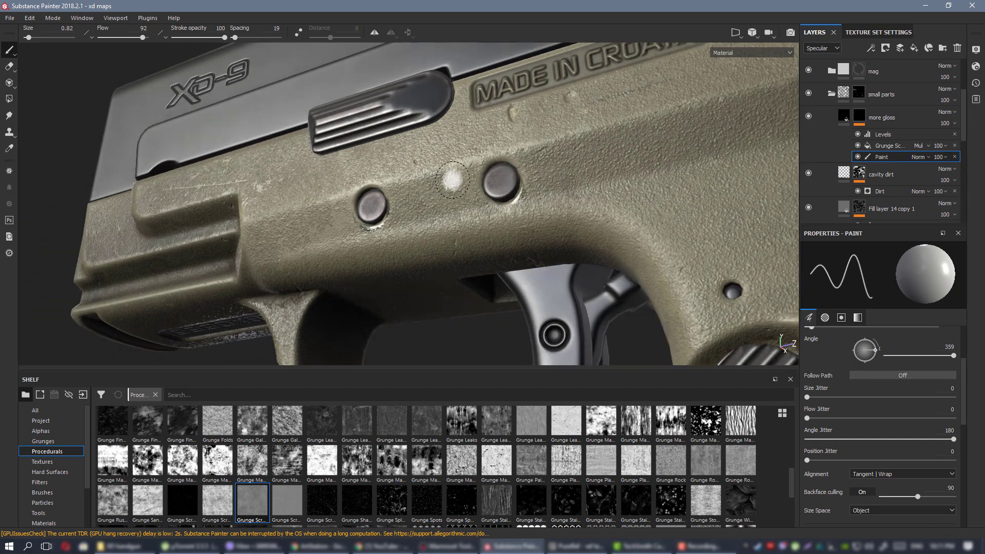
Compare the pistol's small parts with the more gloss layer hidden and shown, viewing them from several distances and lighting angles.
{"action": "scroll", "coordinate": [451, 180], "scroll_direction": "down", "scroll_amount": 4}
{"action": "middle_click_drag", "start_coordinate": [547, 228], "coordinate": [358, 149], "text": "alt"}
{"action": "left_click_drag", "start_coordinate": [358, 150], "coordinate": [486, 206], "text": "alt"}
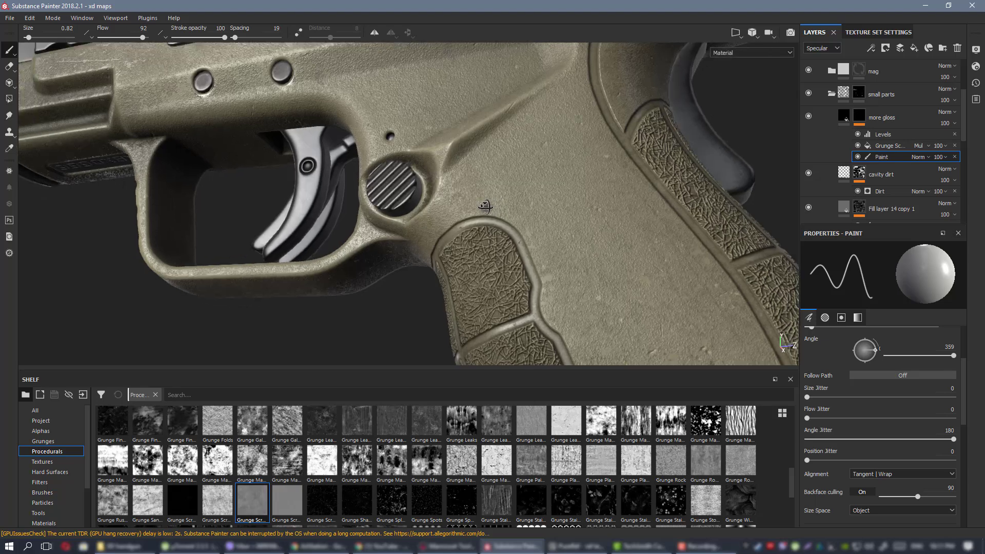
{"action": "scroll", "coordinate": [486, 206], "scroll_direction": "down", "scroll_amount": 3}
{"action": "left_click_drag", "start_coordinate": [391, 131], "coordinate": [394, 204], "text": "alt"}
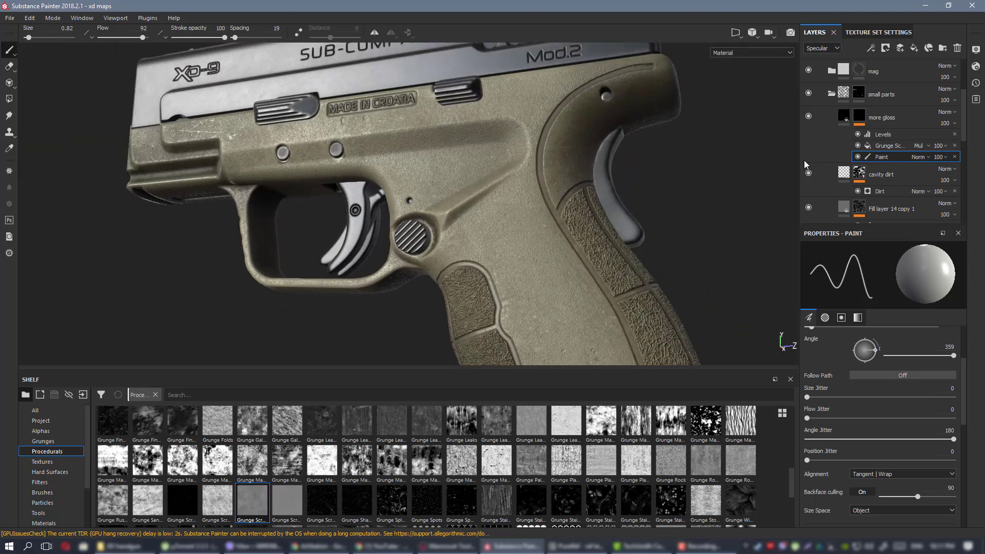
{"action": "left_click", "coordinate": [808, 115]}
{"action": "left_click_drag", "start_coordinate": [444, 165], "coordinate": [385, 124], "text": "alt"}
{"action": "scroll", "coordinate": [388, 149], "scroll_direction": "down", "scroll_amount": 3}
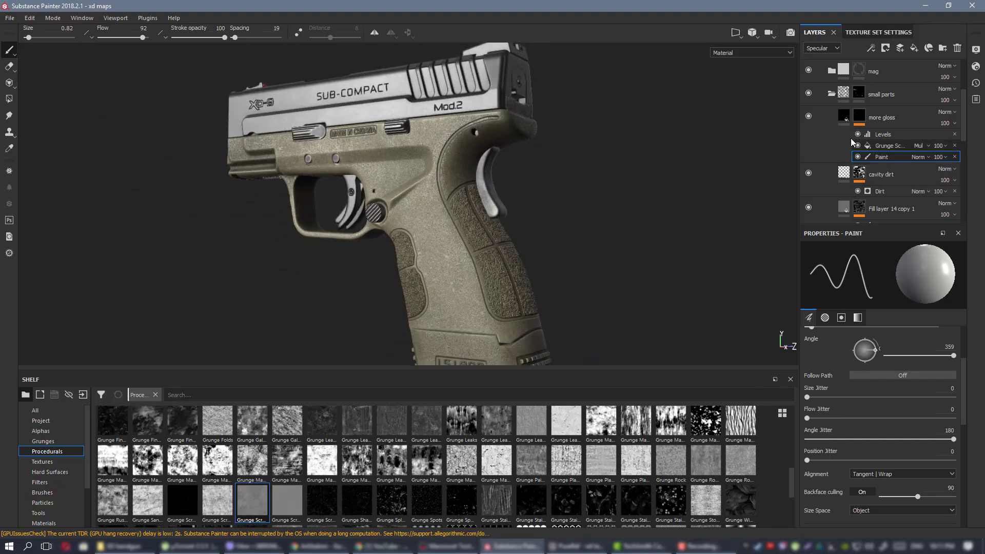
{"action": "left_click_drag", "start_coordinate": [464, 167], "coordinate": [532, 191], "text": "alt"}
{"action": "right_click_drag", "start_coordinate": [532, 189], "coordinate": [441, 170], "text": "shift"}
{"action": "left_click_drag", "start_coordinate": [441, 170], "coordinate": [402, 128], "text": "alt"}
{"action": "scroll", "coordinate": [402, 165], "scroll_direction": "down", "scroll_amount": 1}
{"action": "scroll", "coordinate": [343, 114], "scroll_direction": "down", "scroll_amount": 2}
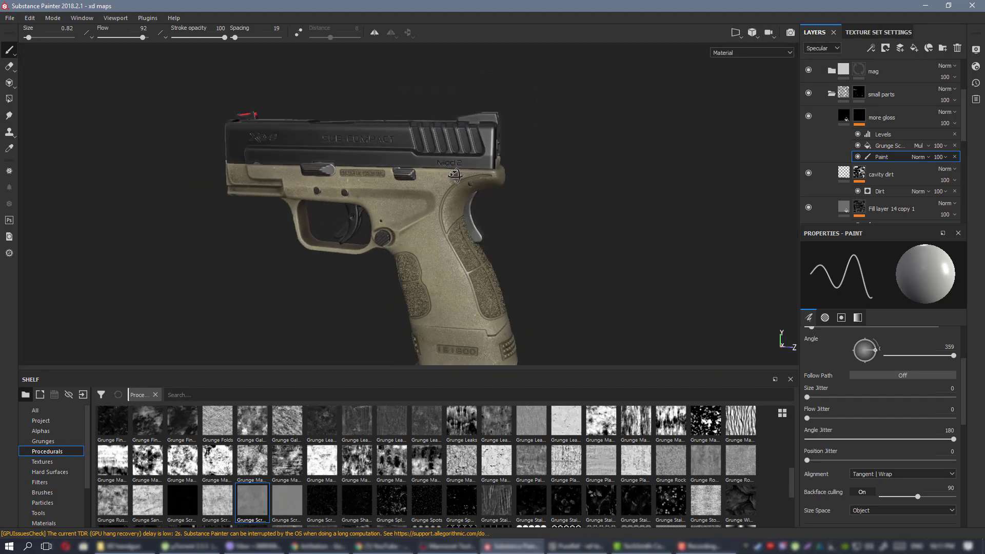
Inspect the grip safety's back in the specular channel, comparing it with Fill layer 14 copy 1 hidden and shown.
{"action": "scroll", "coordinate": [548, 267], "scroll_direction": "up", "scroll_amount": 2}
{"action": "left_click_drag", "start_coordinate": [547, 266], "coordinate": [436, 272], "text": "alt"}
{"action": "middle_click_drag", "start_coordinate": [437, 272], "coordinate": [395, 198], "text": "alt"}
{"action": "scroll", "coordinate": [395, 197], "scroll_direction": "up", "scroll_amount": 4}
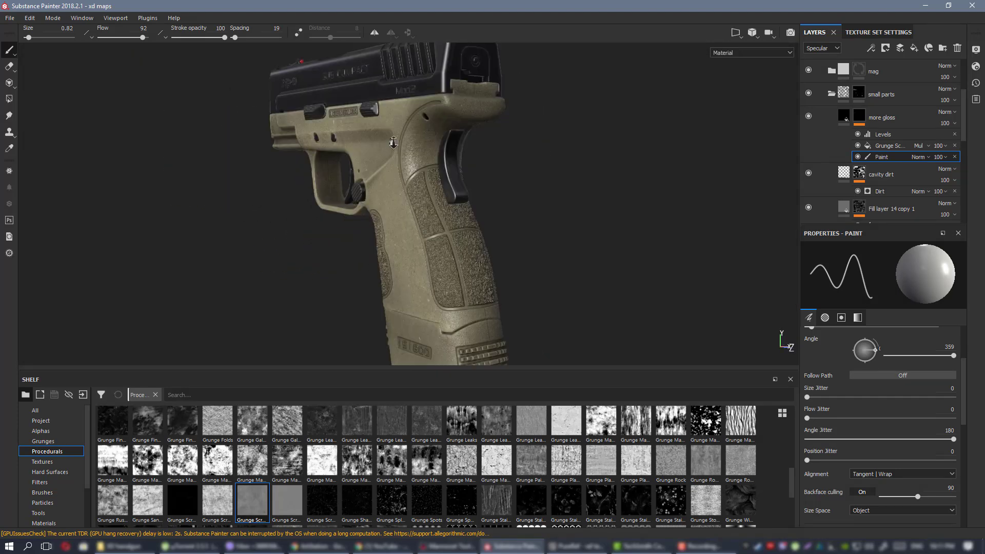
{"action": "left_click_drag", "start_coordinate": [415, 206], "coordinate": [349, 211], "text": "alt"}
{"action": "right_click_drag", "start_coordinate": [349, 211], "coordinate": [428, 206], "text": "shift"}
{"action": "mouse_move", "coordinate": [451, 214]}
{"action": "left_mouse_down", "text": "alt"}
{"action": "mouse_move", "coordinate": [479, 213]}
{"action": "mouse_move", "coordinate": [478, 197]}
{"action": "mouse_move", "coordinate": [424, 160]}
{"action": "mouse_move", "coordinate": [198, 152]}
{"action": "mouse_move", "coordinate": [618, 145]}
{"action": "mouse_move", "coordinate": [425, 136]}
{"action": "mouse_move", "coordinate": [452, 138]}
{"action": "left_mouse_up", "text": "alt"}
{"action": "key", "text": "c"}
{"action": "key", "text": "c"}
{"action": "key", "text": "c"}
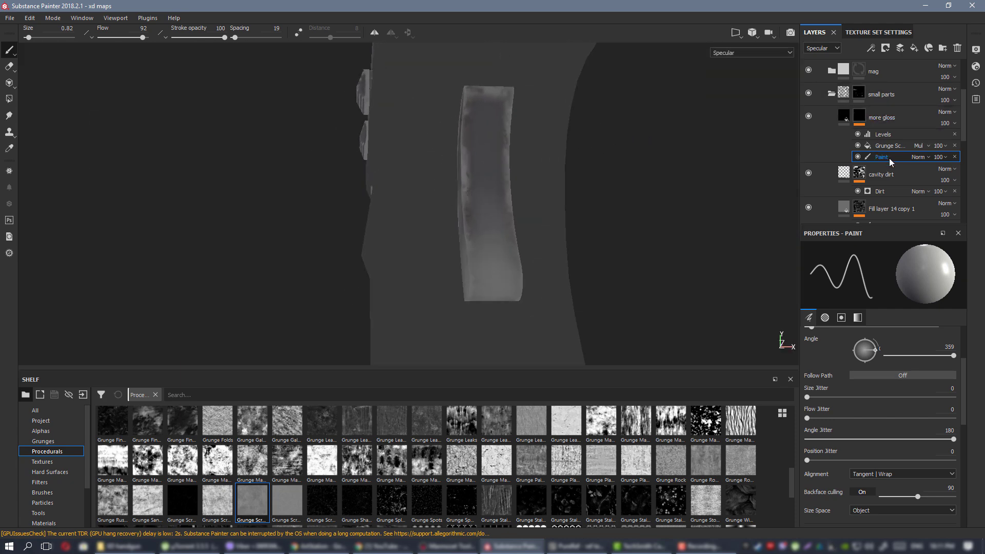
{"action": "left_click", "coordinate": [809, 208]}
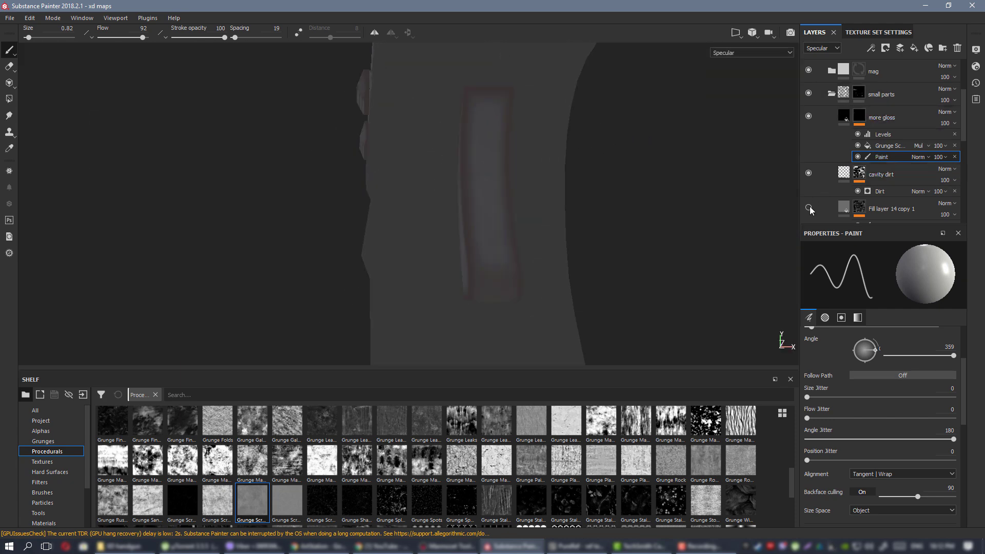
{"action": "left_click", "coordinate": [809, 208]}
Paint out some edge wear on the grip safety's back in Fill layer 14 copy 1's mask, using brush size 4 and flow 29.
{"action": "scroll", "coordinate": [876, 202], "scroll_direction": "down", "scroll_amount": 2}
{"action": "left_click", "coordinate": [886, 198]}
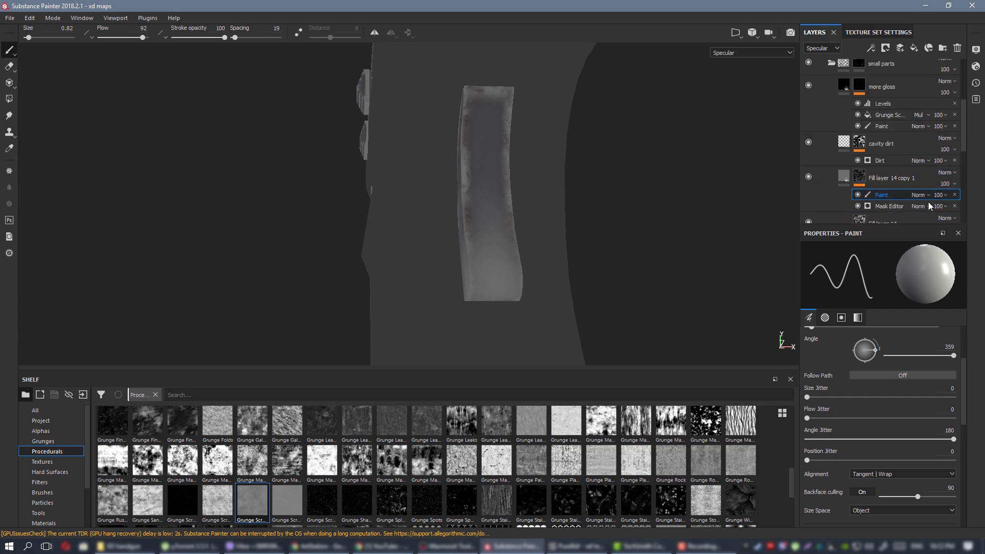
{"action": "key", "text": "alt+Tab"}
{"action": "mouse_move", "coordinate": [595, 281]}
{"action": "right_mouse_down"}
{"action": "mouse_move", "coordinate": [456, 282]}
{"action": "mouse_move", "coordinate": [984, 290]}
{"action": "right_mouse_up"}
{"action": "left_click_drag", "start_coordinate": [566, 214], "coordinate": [545, 239], "text": "alt"}
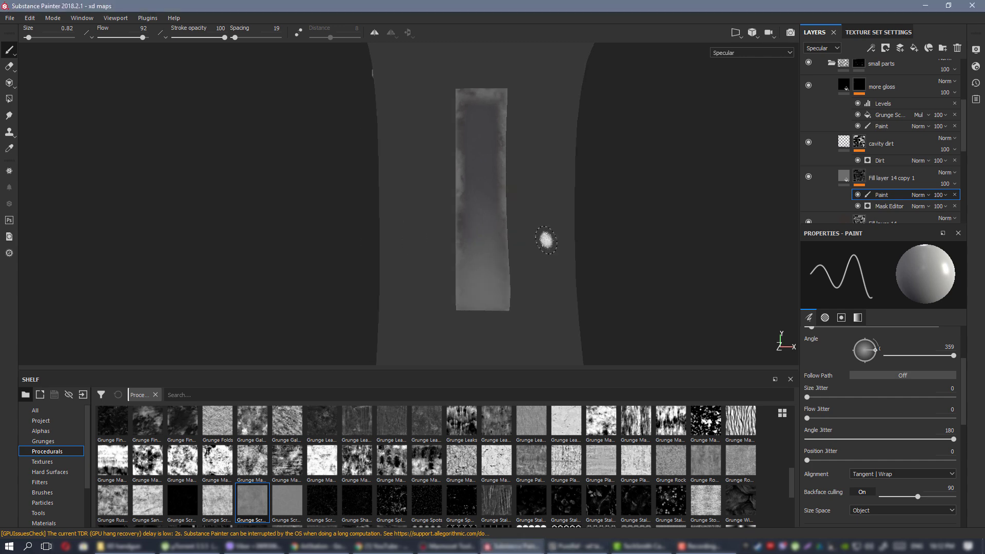
{"action": "right_click_drag", "start_coordinate": [477, 229], "coordinate": [513, 226], "text": "ctrl"}
{"action": "key", "text": "x"}
{"action": "left_click_drag", "start_coordinate": [475, 224], "coordinate": [459, 224], "text": "ctrl"}
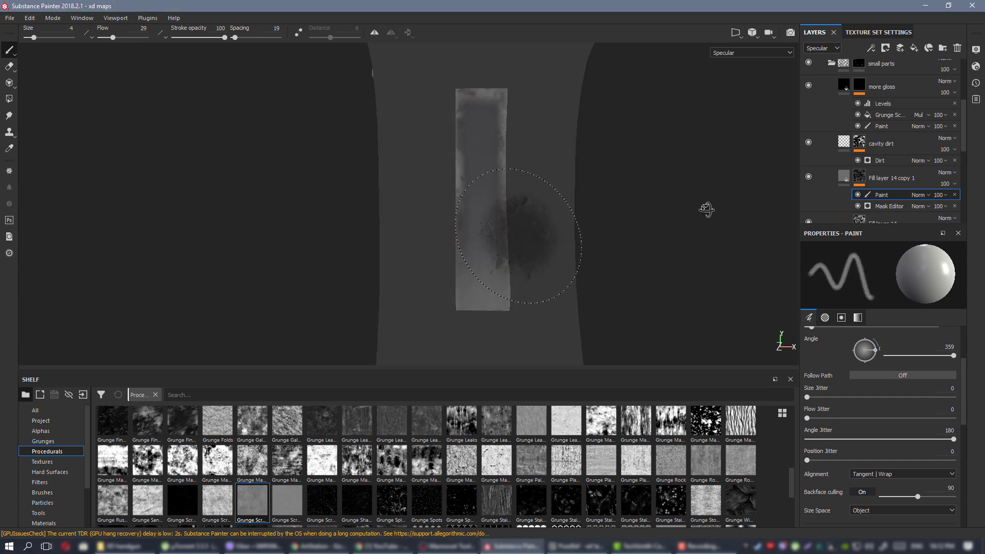
{"action": "mouse_move", "coordinate": [706, 209]}
{"action": "left_mouse_down", "text": "alt"}
{"action": "mouse_move", "coordinate": [452, 226]}
{"action": "mouse_move", "coordinate": [506, 244]}
{"action": "mouse_move", "coordinate": [458, 221]}
{"action": "left_mouse_up", "text": "alt"}
Add another paint effect to Fill layer 14 copy 1's mask and choose a scratch texture alpha with brush flow 100.
{"action": "right_click", "coordinate": [869, 179]}
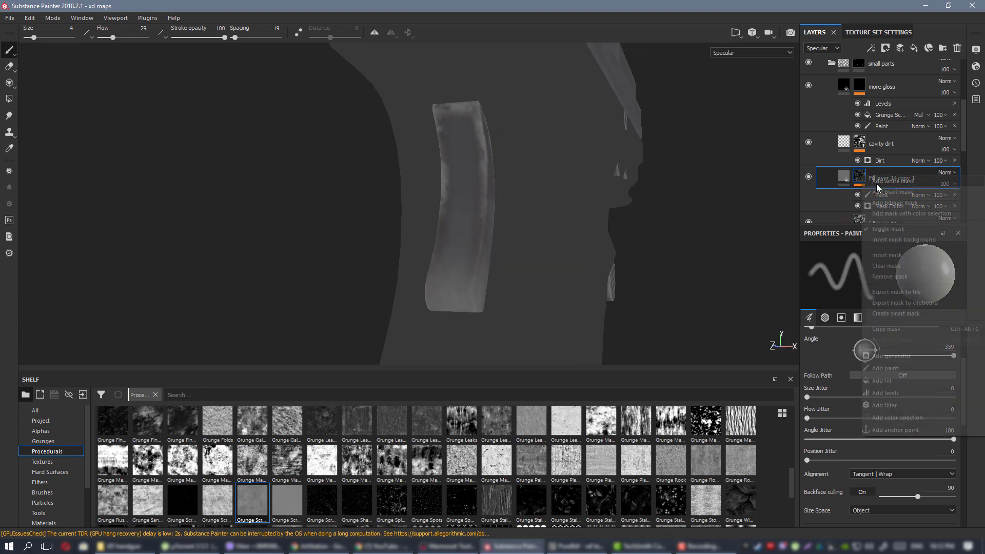
{"action": "left_click", "coordinate": [917, 371]}
{"action": "left_click", "coordinate": [41, 432]}
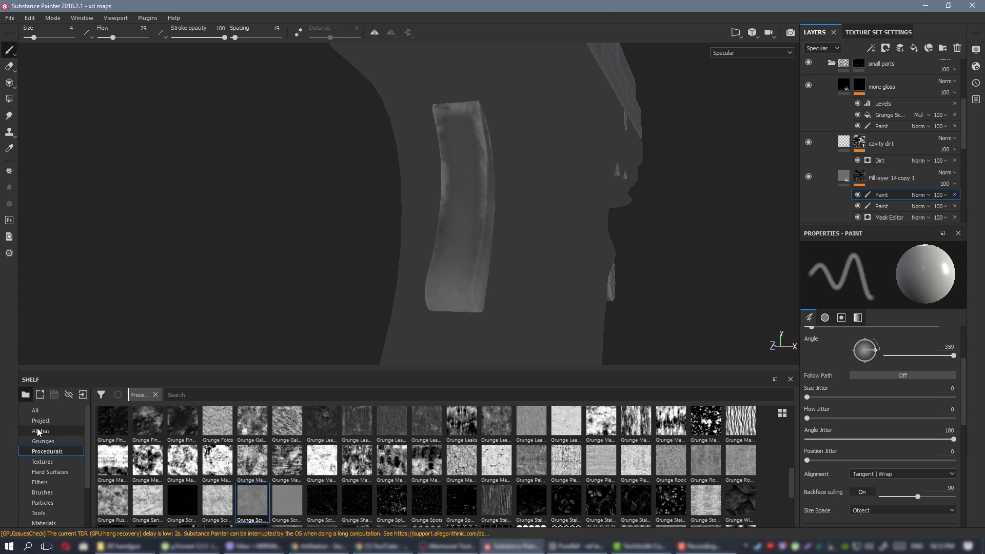
{"action": "scroll", "coordinate": [413, 459], "scroll_direction": "down", "scroll_amount": 10}
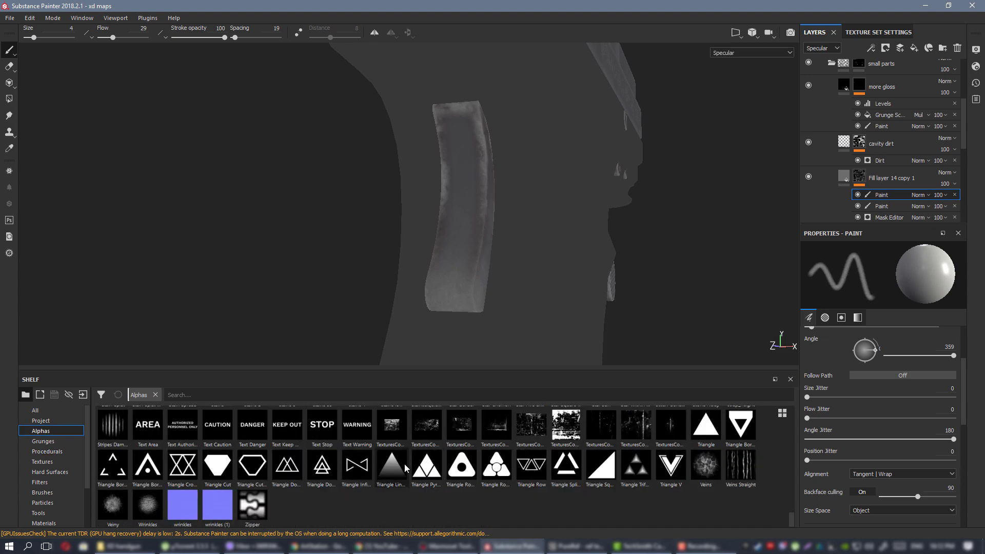
{"action": "left_click", "coordinate": [601, 426]}
{"action": "left_click_drag", "start_coordinate": [451, 264], "coordinate": [479, 266], "text": "alt"}
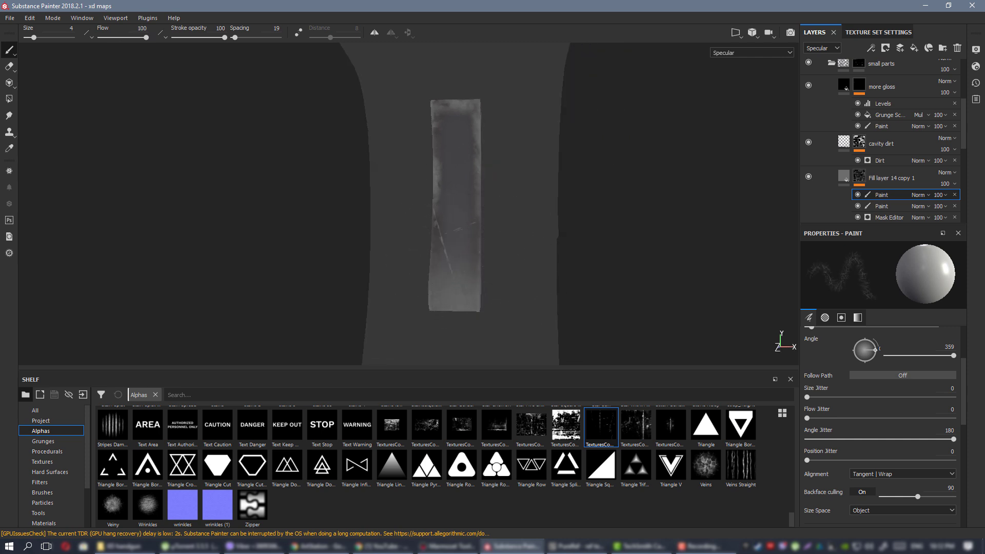
Set the brush's backface culling angle to 45 and angle jitter to 0, and stamp scratches on the grip safety's back.
{"action": "left_click_drag", "start_coordinate": [630, 264], "coordinate": [868, 430], "text": "alt"}
{"action": "left_click_drag", "start_coordinate": [840, 494], "coordinate": [839, 493]}
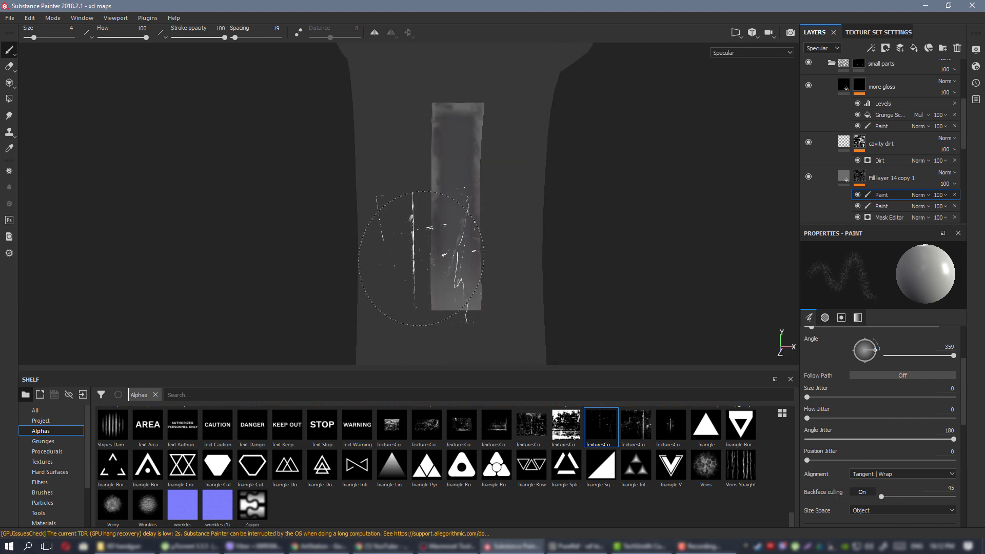
{"action": "mouse_move", "coordinate": [421, 259]}
{"action": "left_mouse_down", "text": "alt"}
{"action": "mouse_move", "coordinate": [660, 269]}
{"action": "mouse_move", "coordinate": [410, 265]}
{"action": "left_mouse_up", "text": "alt"}
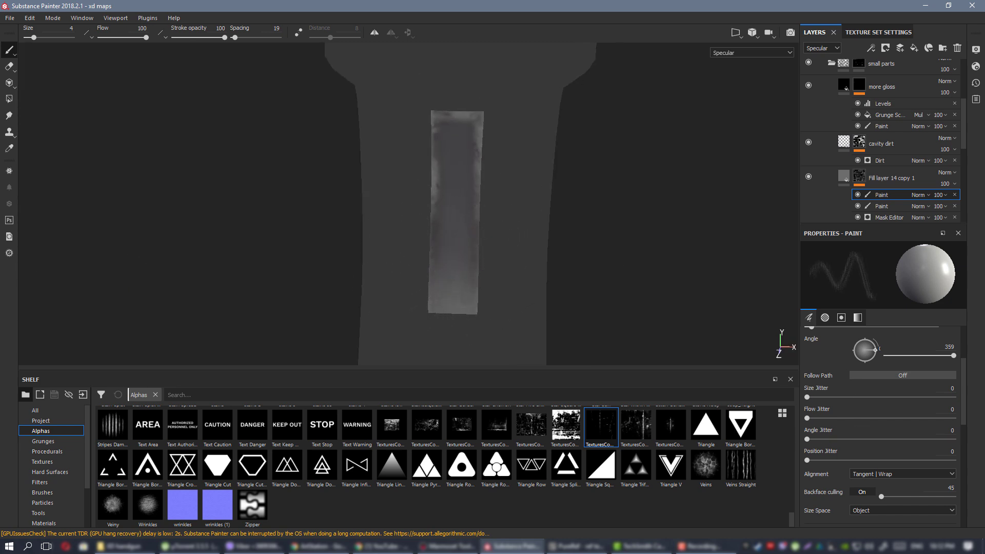
{"action": "left_click_drag", "start_coordinate": [500, 224], "coordinate": [482, 180], "text": "alt"}
Return to the material view and lower the new scratch paint effect's opacity to 54.
{"action": "key", "text": "m"}
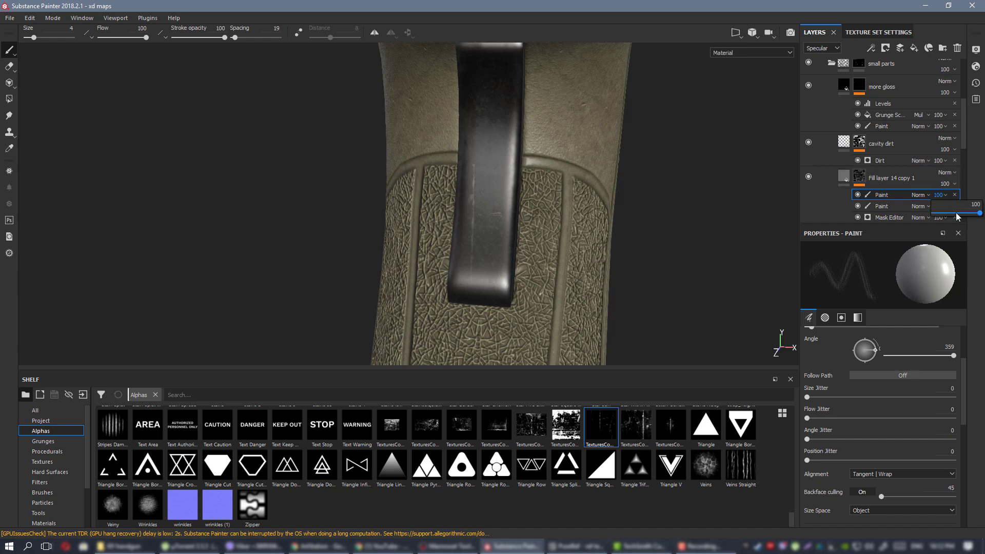
{"action": "left_click", "coordinate": [956, 212]}
{"action": "left_click_drag", "start_coordinate": [441, 205], "coordinate": [456, 190], "text": "alt"}
{"action": "scroll", "coordinate": [534, 210], "scroll_direction": "down", "scroll_amount": 3}
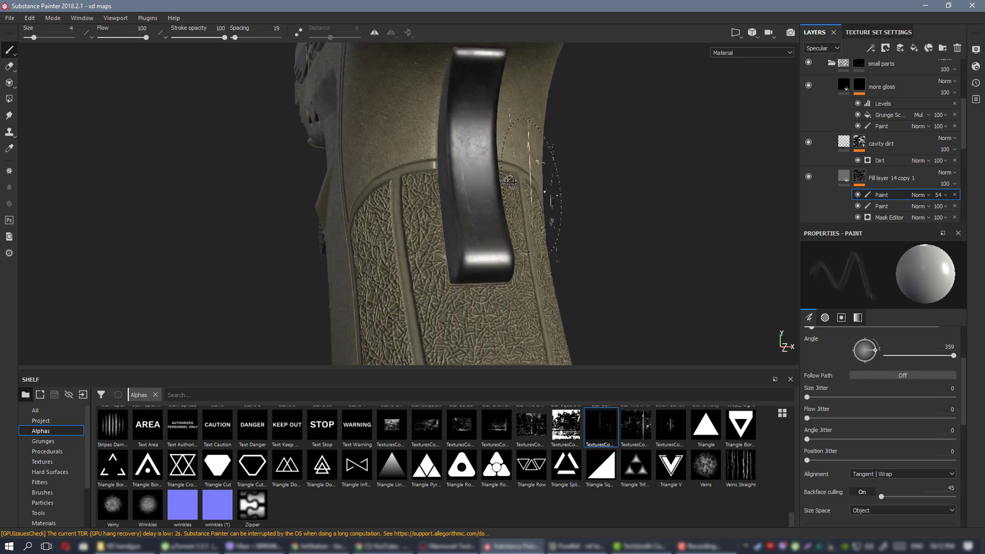
Examine the scratched grip safety under rotated lighting, and compare it with the more gloss layer hidden and shown.
{"action": "left_click_drag", "start_coordinate": [543, 176], "coordinate": [426, 153], "text": "alt"}
{"action": "right_click_drag", "start_coordinate": [426, 153], "coordinate": [403, 150], "text": "shift"}
{"action": "right_click_drag", "start_coordinate": [403, 150], "coordinate": [164, 116], "text": "alt"}
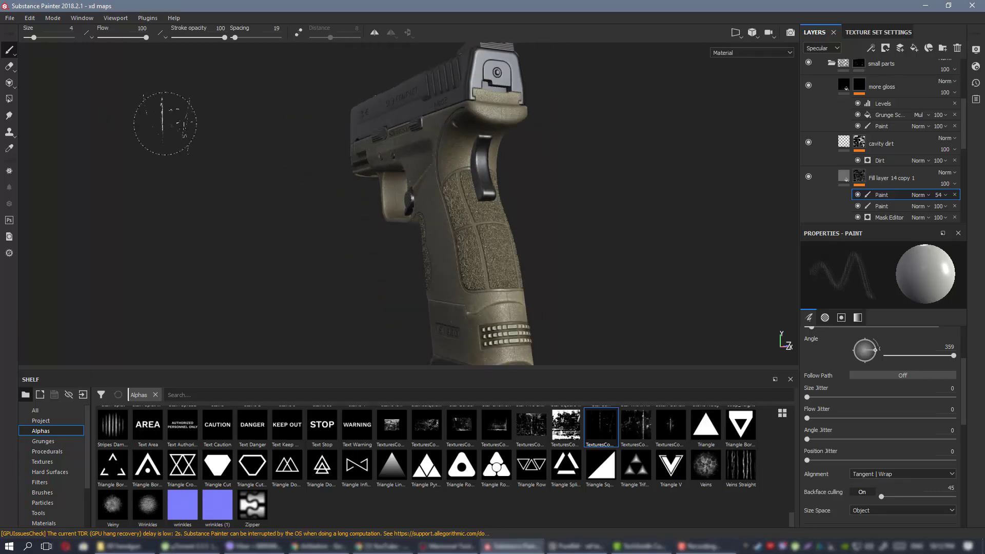
{"action": "left_click_drag", "start_coordinate": [165, 117], "coordinate": [287, 123], "text": "alt"}
{"action": "right_click_drag", "start_coordinate": [288, 123], "coordinate": [616, 170], "text": "alt"}
{"action": "middle_click_drag", "start_coordinate": [790, 197], "coordinate": [736, 182], "text": "alt"}
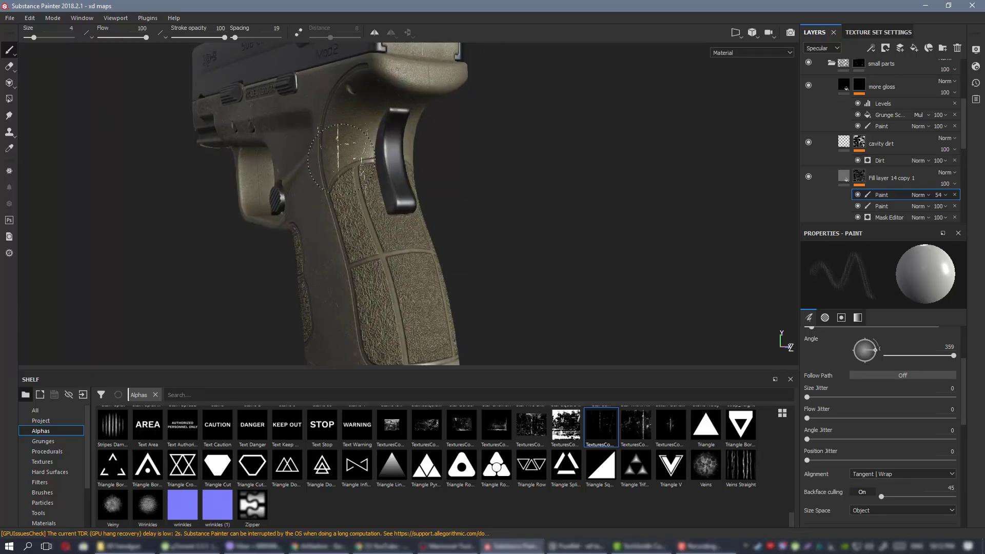
{"action": "left_click_drag", "start_coordinate": [343, 148], "coordinate": [360, 150], "text": "alt"}
{"action": "scroll", "coordinate": [906, 158], "scroll_direction": "up", "scroll_amount": 1}
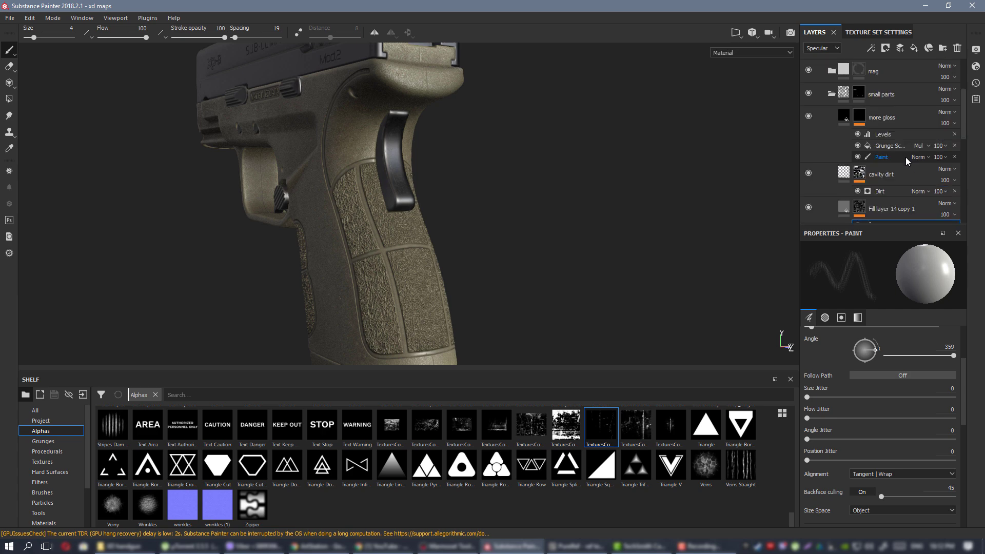
{"action": "left_click", "coordinate": [809, 116]}
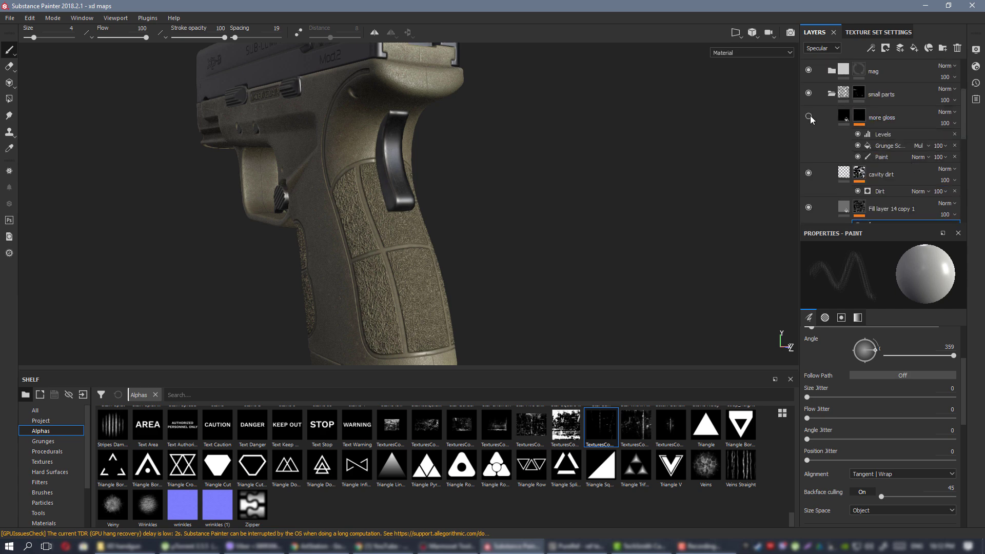
{"action": "left_click", "coordinate": [811, 116]}
Add a fill layer above more gloss in the small parts folder and name it "gloss overlay".
{"action": "left_click", "coordinate": [900, 115]}
{"action": "left_click", "coordinate": [915, 48]}
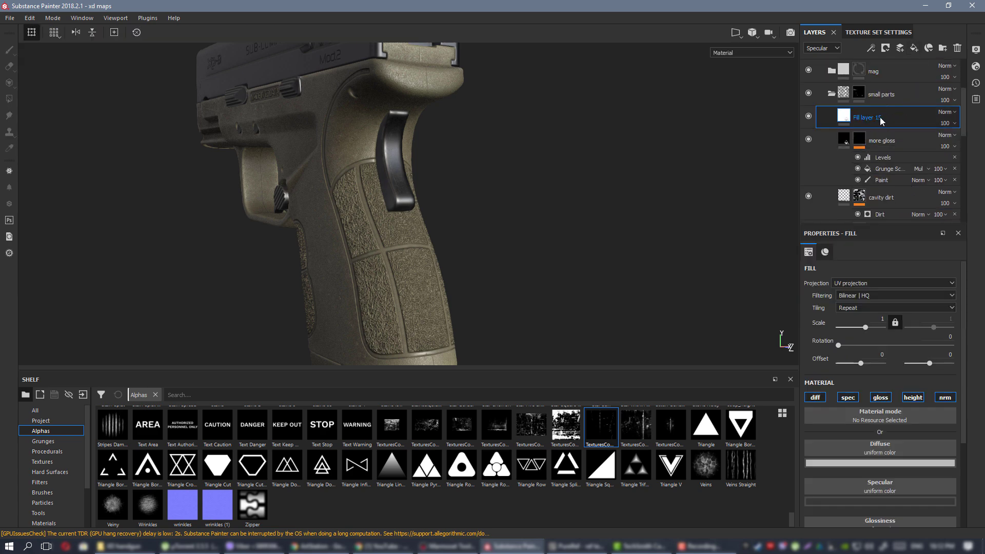
{"action": "double_click", "coordinate": [878, 118]}
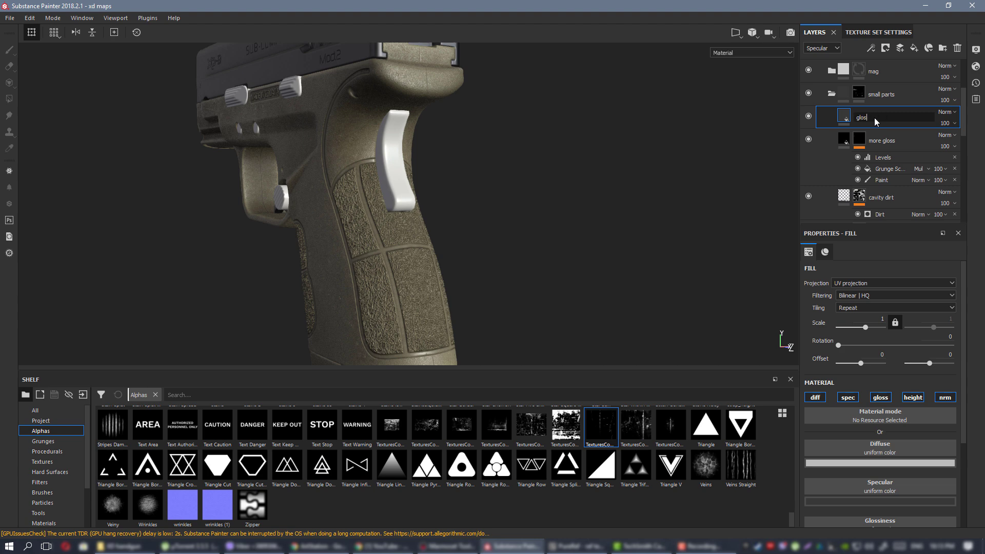
{"action": "type", "text": "gloss overlay"}
{"action": "key", "text": "Return"}
Disable the gloss overlay layer's specular, diffuse, height and normal channels, keeping only glossiness active.
{"action": "left_click", "coordinate": [849, 398]}
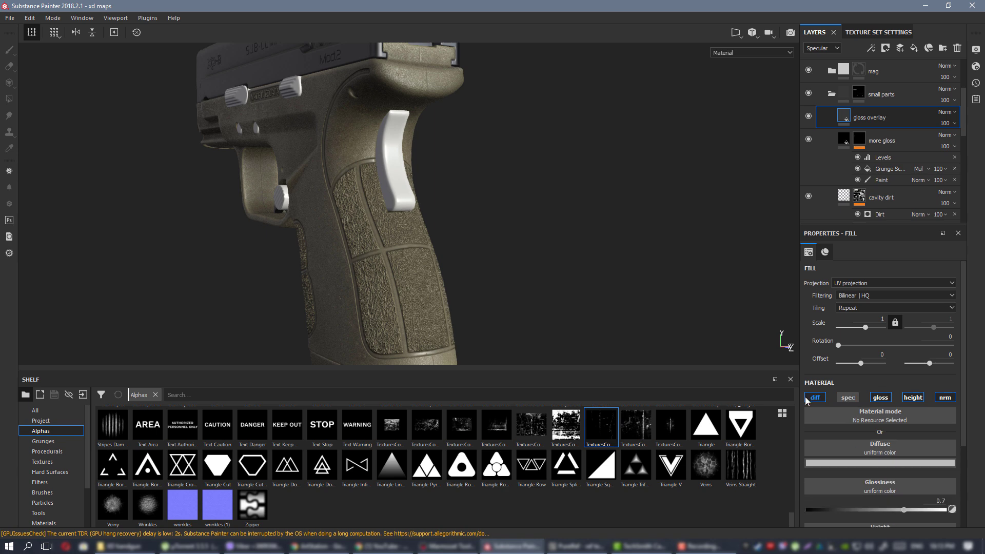
{"action": "left_click", "coordinate": [820, 398]}
{"action": "left_click", "coordinate": [914, 399]}
{"action": "left_click", "coordinate": [942, 399]}
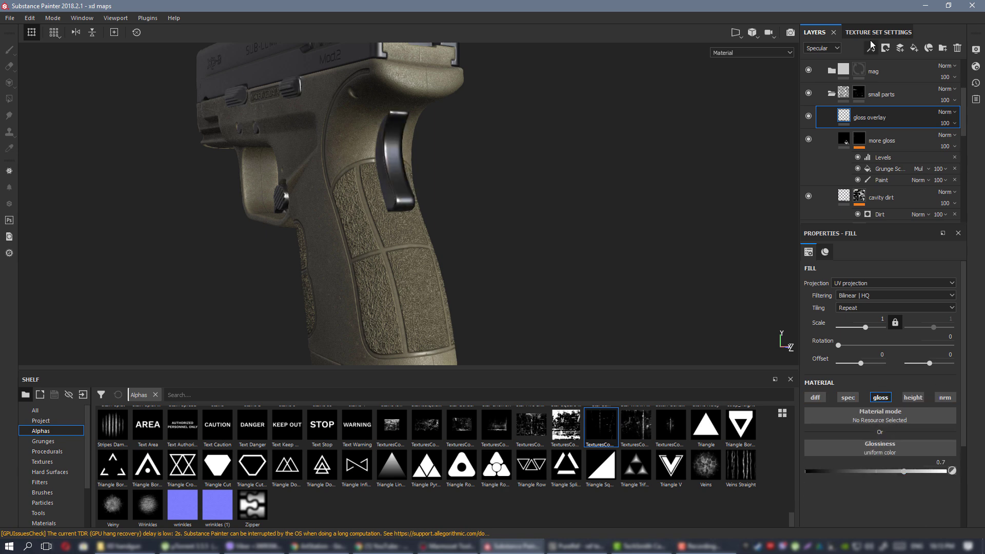
Switch the layer stack to the Glossiness channel and set the gloss overlay layer's blend mode to Overlay.
{"action": "left_click", "coordinate": [831, 50]}
{"action": "left_click", "coordinate": [818, 74]}
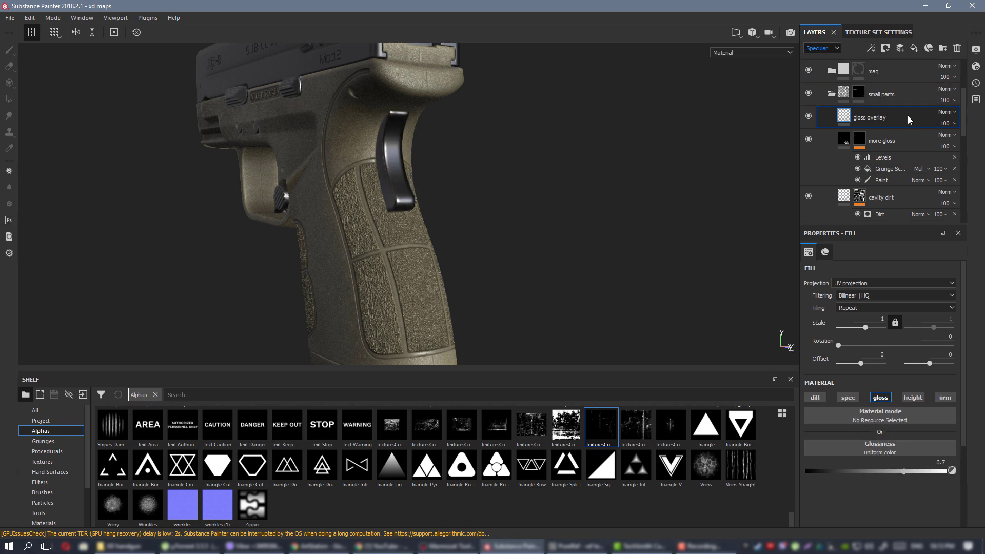
{"action": "left_click", "coordinate": [948, 112]}
{"action": "left_click", "coordinate": [949, 267]}
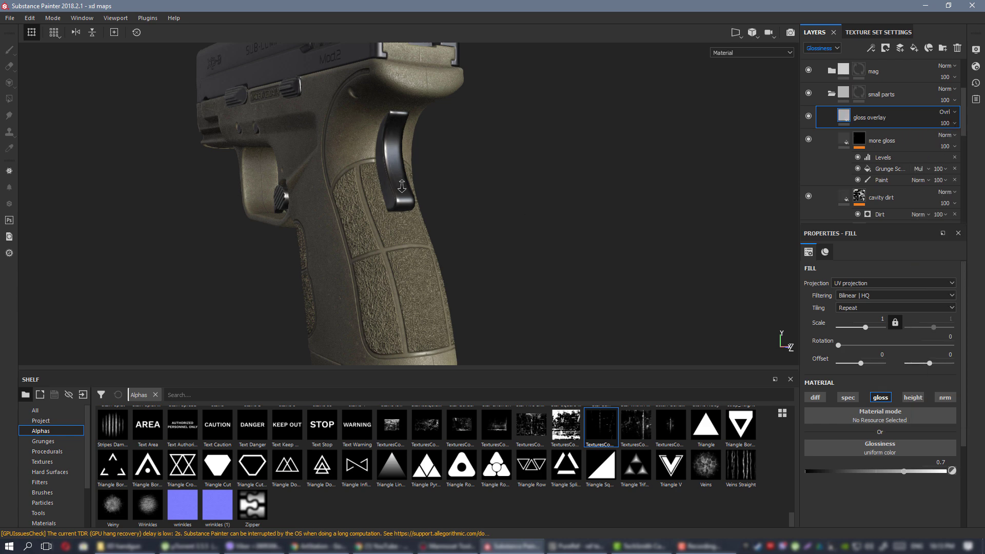
Lower the gloss overlay layer's glossiness to 0.4145 and compare the layer hidden and shown in the Glossiness channel view.
{"action": "left_click_drag", "start_coordinate": [399, 180], "coordinate": [428, 201], "text": "alt"}
{"action": "left_click_drag", "start_coordinate": [908, 473], "coordinate": [865, 475]}
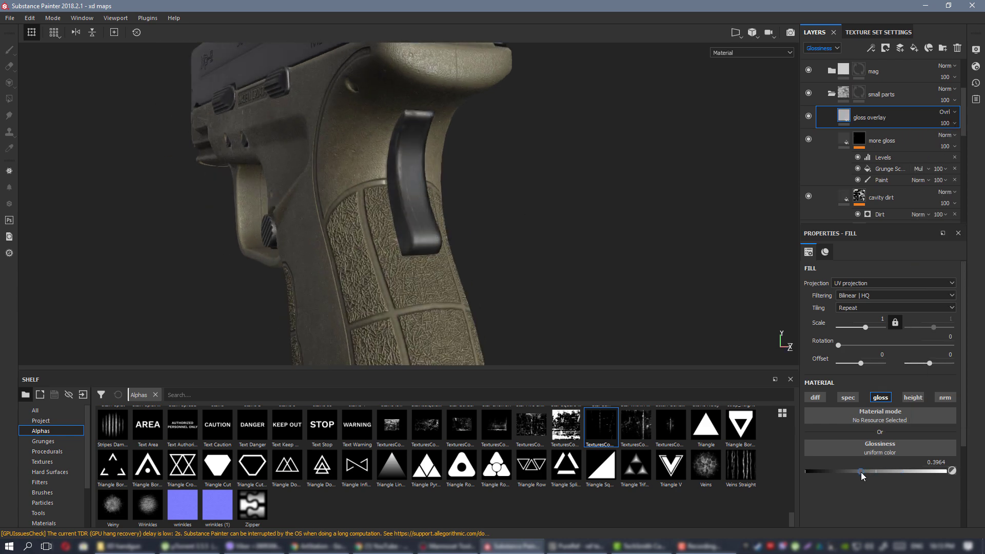
{"action": "key", "text": "c"}
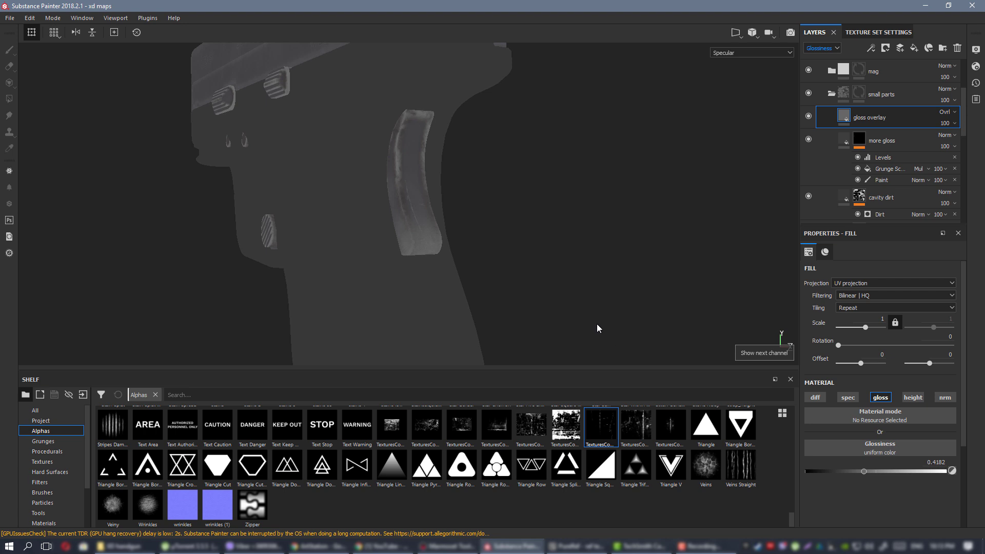
{"action": "left_click_drag", "start_coordinate": [867, 469], "coordinate": [863, 469]}
{"action": "left_click", "coordinate": [809, 117]}
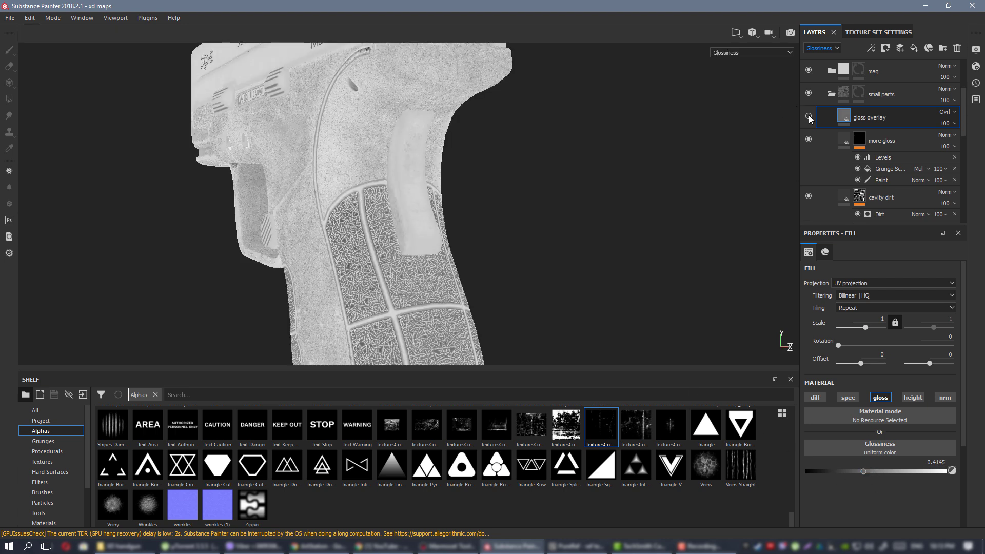
{"action": "left_click", "coordinate": [810, 118]}
{"action": "left_click_drag", "start_coordinate": [225, 106], "coordinate": [350, 134], "text": "alt"}
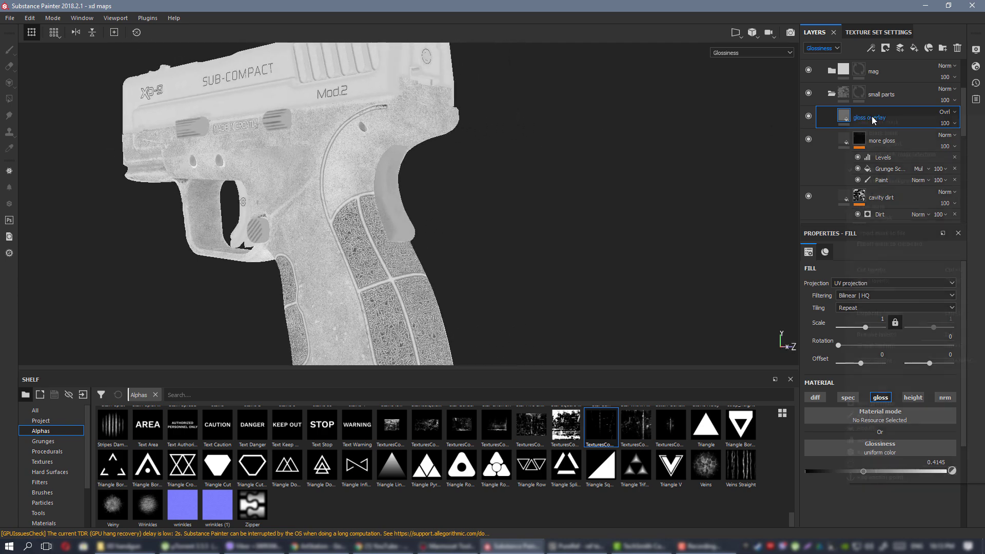
Add a black mask to the gloss overlay layer and return to the paint brush in the material view.
{"action": "right_click", "coordinate": [872, 115]}
{"action": "left_click", "coordinate": [883, 132]}
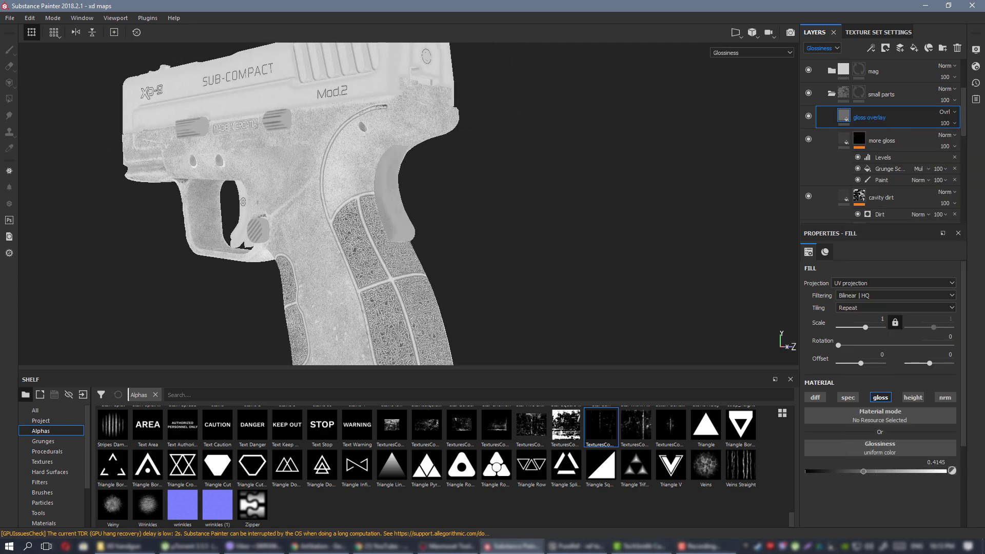
{"action": "left_click", "coordinate": [7, 100]}
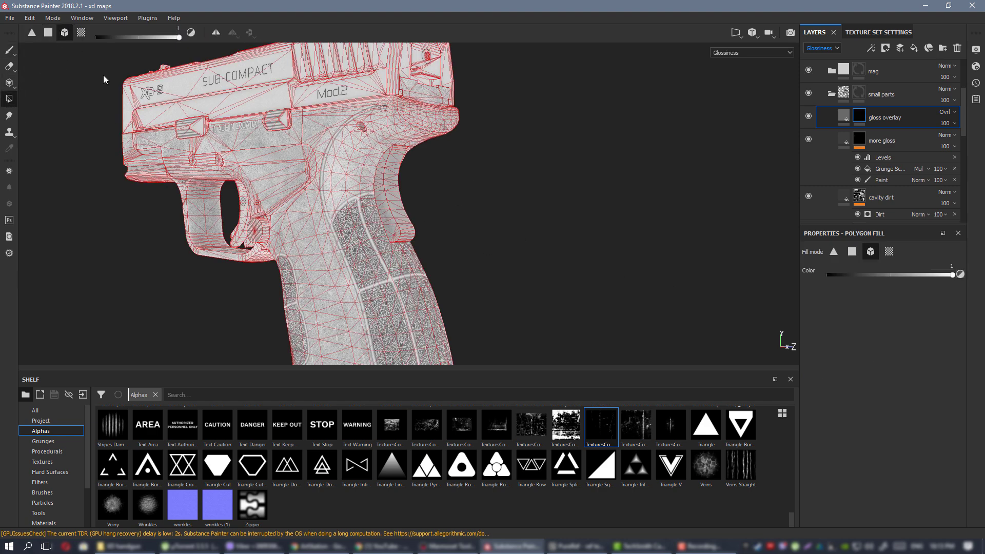
{"action": "left_click", "coordinate": [10, 55]}
{"action": "mouse_move", "coordinate": [168, 119]}
{"action": "left_mouse_down", "text": "alt"}
{"action": "mouse_move", "coordinate": [275, 132]}
{"action": "mouse_move", "coordinate": [284, 149]}
{"action": "left_mouse_up", "text": "alt"}
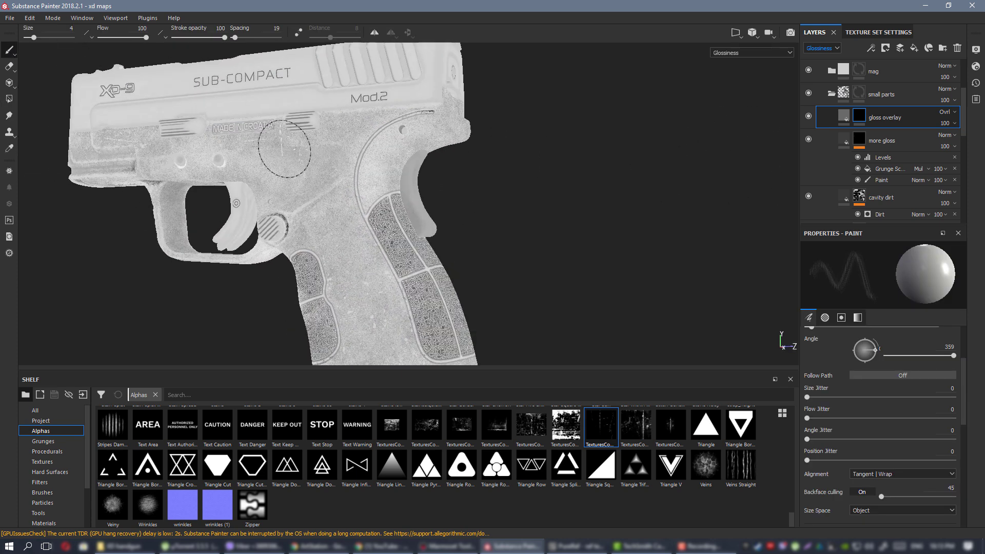
{"action": "key", "text": "m"}
Try a brush dab on the grip safety in the gloss overlay mask, inspecting it under rotated lighting with the layer toggled.
{"action": "left_click_drag", "start_coordinate": [472, 155], "coordinate": [400, 138], "text": "alt"}
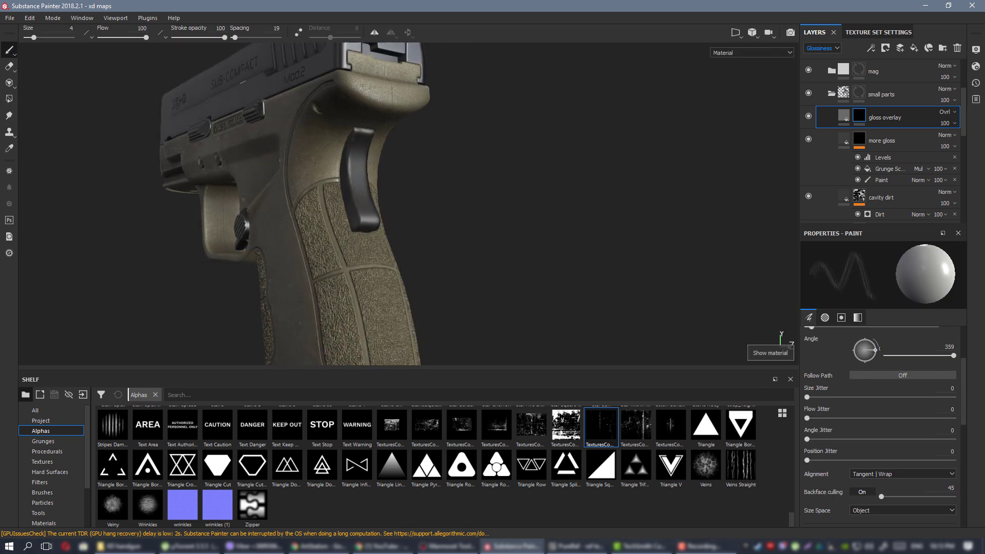
{"action": "right_click_drag", "start_coordinate": [400, 138], "coordinate": [431, 149], "text": "alt"}
{"action": "left_click_drag", "start_coordinate": [505, 241], "coordinate": [473, 253], "text": "alt"}
{"action": "right_click_drag", "start_coordinate": [473, 253], "coordinate": [441, 241], "text": "shift"}
{"action": "left_click_drag", "start_coordinate": [441, 241], "coordinate": [519, 231], "text": "alt"}
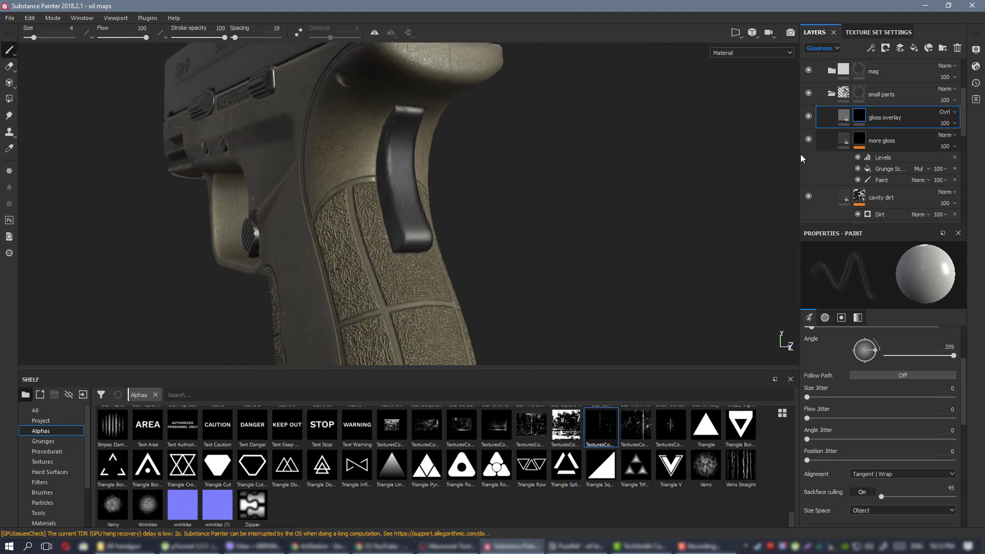
{"action": "left_click", "coordinate": [436, 164]}
{"action": "right_click_drag", "start_coordinate": [436, 161], "coordinate": [445, 156], "text": "shift"}
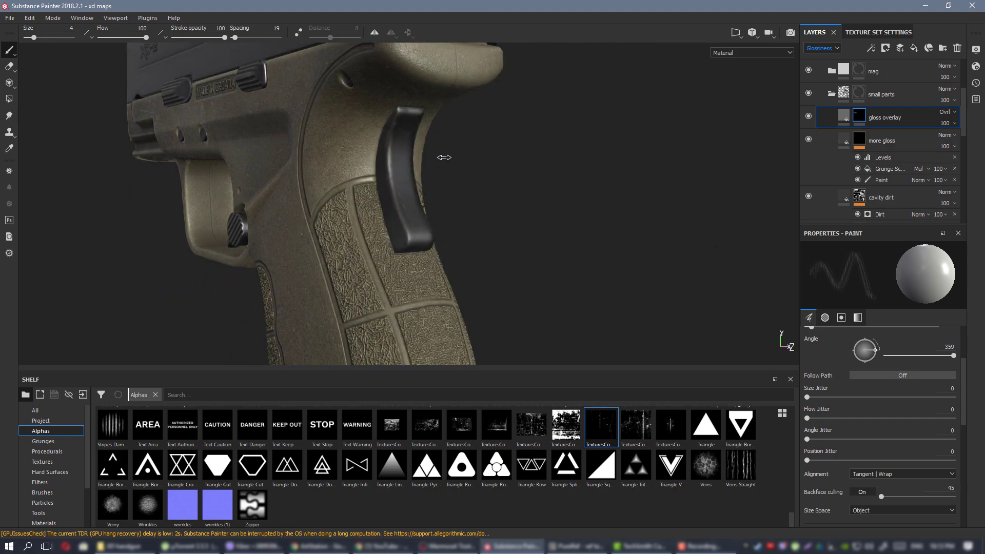
{"action": "left_click_drag", "start_coordinate": [444, 156], "coordinate": [418, 139], "text": "alt"}
{"action": "left_click", "coordinate": [808, 116]}
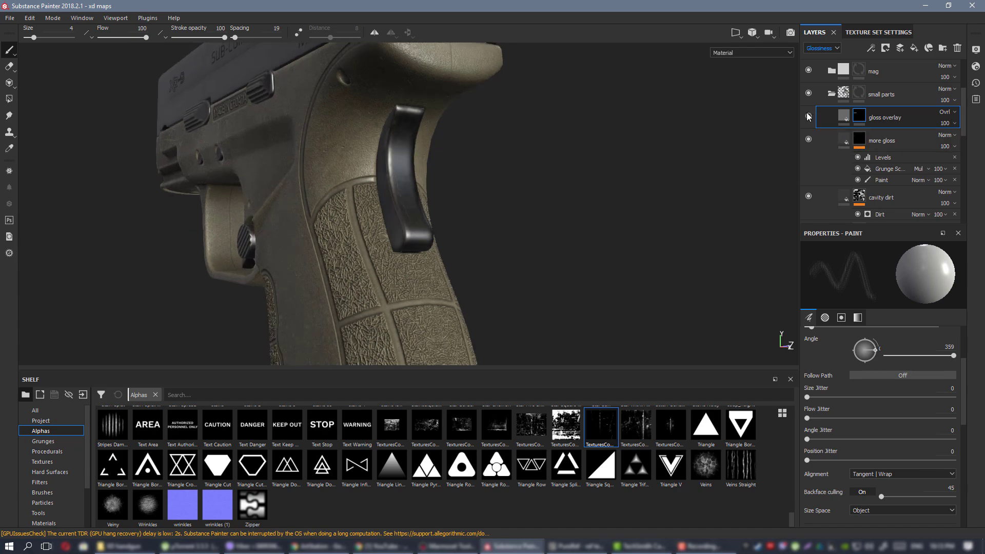
{"action": "left_click_drag", "start_coordinate": [358, 178], "coordinate": [343, 163], "text": "alt"}
Reset the gloss overlay mask to black with a Paint effect on it, and choose the Cement 1 brush.
{"action": "right_click", "coordinate": [861, 117]}
{"action": "left_click", "coordinate": [893, 133]}
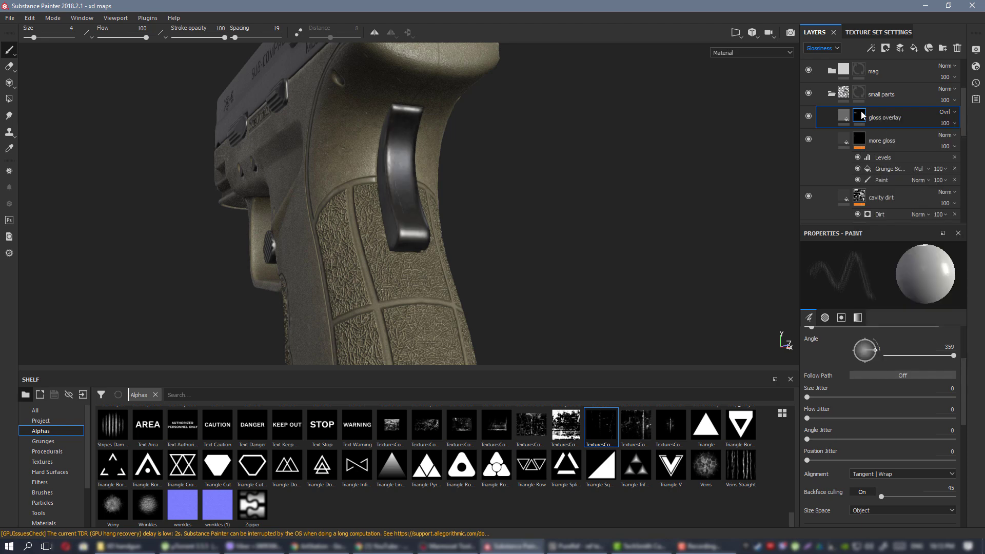
{"action": "right_click", "coordinate": [862, 113]}
{"action": "left_click", "coordinate": [885, 306]}
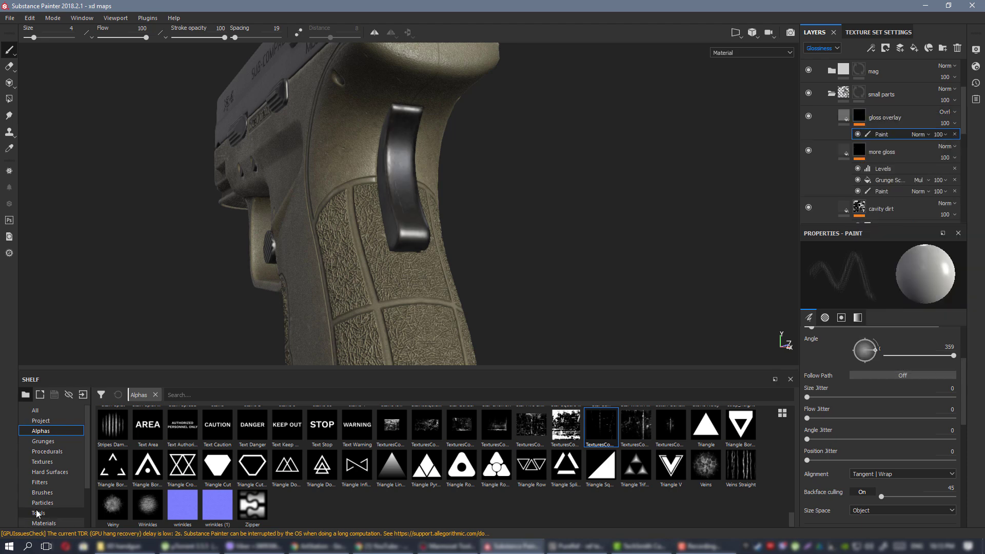
{"action": "left_click", "coordinate": [42, 493]}
{"action": "left_click", "coordinate": [563, 424]}
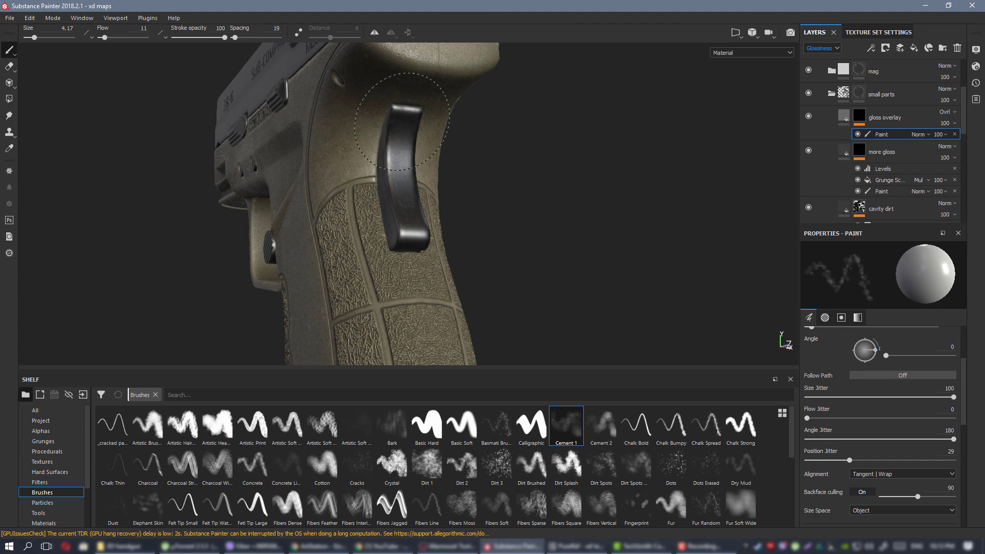
Set the Cement 1 brush's flow to 100 and examine the grip safety from both sides under rotated lighting.
{"action": "left_click_drag", "start_coordinate": [386, 132], "coordinate": [422, 133], "text": "alt"}
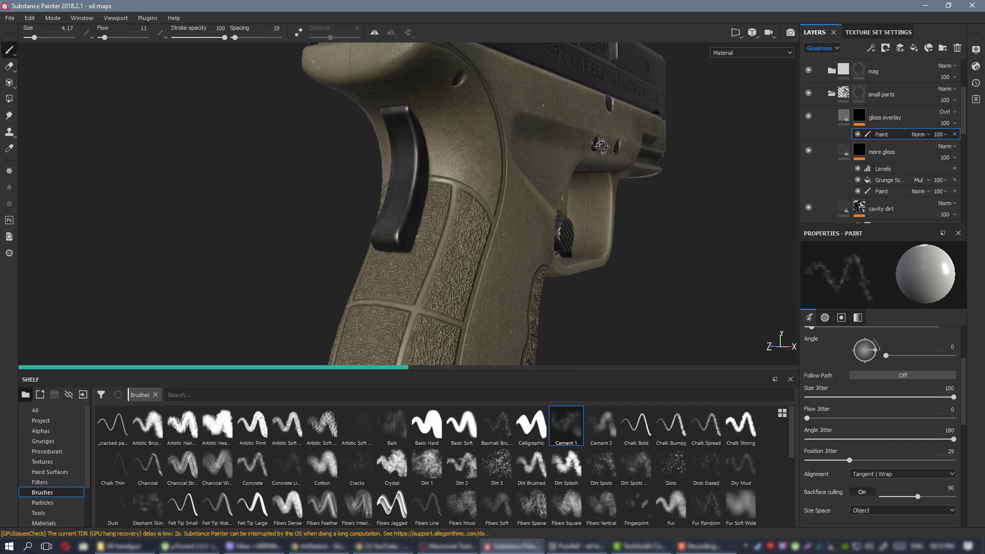
{"action": "left_click_drag", "start_coordinate": [602, 146], "coordinate": [354, 91], "text": "alt"}
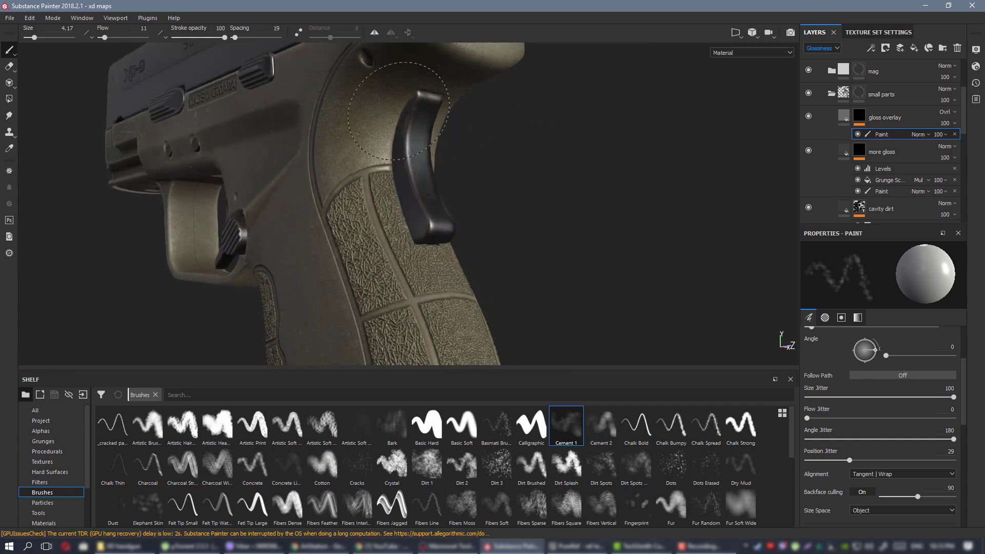
{"action": "mouse_move", "coordinate": [427, 107]}
{"action": "left_mouse_down", "text": "ctrl"}
{"action": "mouse_move", "coordinate": [475, 124]}
{"action": "mouse_move", "coordinate": [462, 118]}
{"action": "left_mouse_up", "text": "ctrl"}
{"action": "mouse_move", "coordinate": [413, 164]}
{"action": "left_mouse_down", "text": "alt"}
{"action": "mouse_move", "coordinate": [290, 199]}
{"action": "mouse_move", "coordinate": [246, 185]}
{"action": "mouse_move", "coordinate": [221, 137]}
{"action": "mouse_move", "coordinate": [242, 136]}
{"action": "mouse_move", "coordinate": [156, 146]}
{"action": "mouse_move", "coordinate": [279, 154]}
{"action": "left_mouse_up", "text": "alt"}
{"action": "left_click_drag", "start_coordinate": [418, 187], "coordinate": [539, 193], "text": "alt"}
{"action": "scroll", "coordinate": [405, 165], "scroll_direction": "down", "scroll_amount": 2}
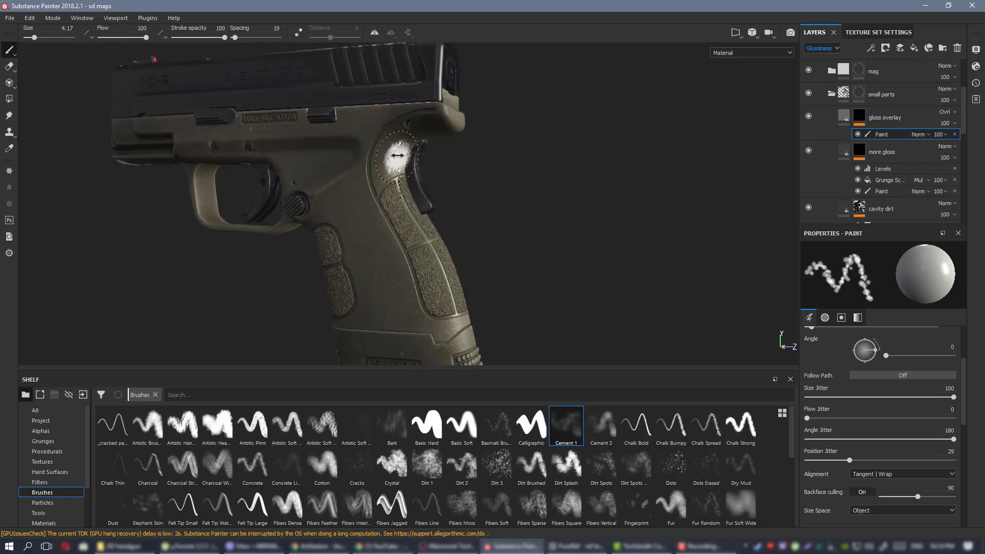
{"action": "right_click_drag", "start_coordinate": [400, 156], "coordinate": [475, 180], "text": "shift"}
{"action": "scroll", "coordinate": [475, 205], "scroll_direction": "up", "scroll_amount": 4}
{"action": "mouse_move", "coordinate": [475, 225]}
{"action": "left_mouse_down", "text": "alt"}
{"action": "mouse_move", "coordinate": [486, 234]}
{"action": "mouse_move", "coordinate": [418, 200]}
{"action": "left_mouse_up", "text": "alt"}
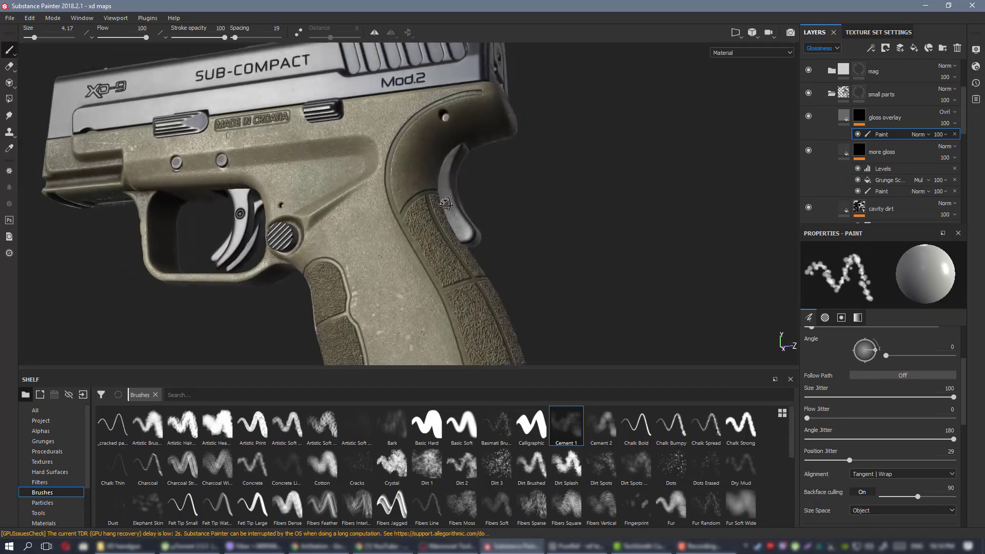
Dab gloss variation onto the grip safety with a brush flow of 47, and reduce the brush size to 0.78.
{"action": "scroll", "coordinate": [313, 151], "scroll_direction": "down", "scroll_amount": 3}
{"action": "scroll", "coordinate": [462, 216], "scroll_direction": "up", "scroll_amount": 4}
{"action": "left_click_drag", "start_coordinate": [534, 257], "coordinate": [487, 247], "text": "alt"}
{"action": "mouse_move", "coordinate": [475, 160]}
{"action": "left_mouse_down", "text": "alt"}
{"action": "mouse_move", "coordinate": [448, 163]}
{"action": "mouse_move", "coordinate": [439, 177]}
{"action": "left_mouse_up", "text": "alt"}
{"action": "scroll", "coordinate": [462, 239], "scroll_direction": "down", "scroll_amount": 1}
{"action": "key", "text": "c"}
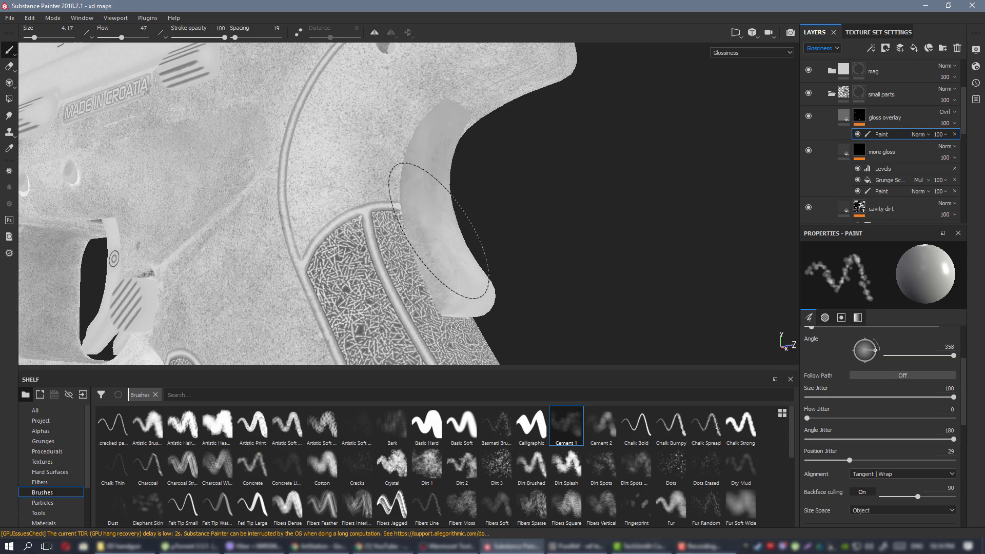
{"action": "mouse_move", "coordinate": [439, 230]}
{"action": "left_mouse_down", "text": "alt"}
{"action": "mouse_move", "coordinate": [132, 231]}
{"action": "mouse_move", "coordinate": [430, 211]}
{"action": "left_mouse_up", "text": "alt"}
{"action": "left_click", "coordinate": [429, 212]}
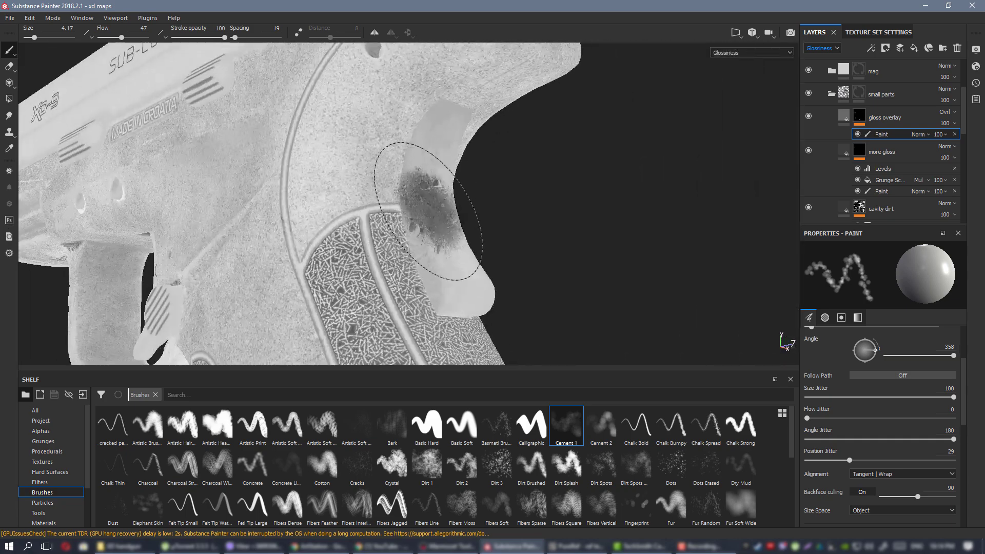
{"action": "right_click_drag", "start_coordinate": [455, 204], "coordinate": [423, 189], "text": "alt"}
{"action": "left_click_drag", "start_coordinate": [423, 189], "coordinate": [512, 197], "text": "alt"}
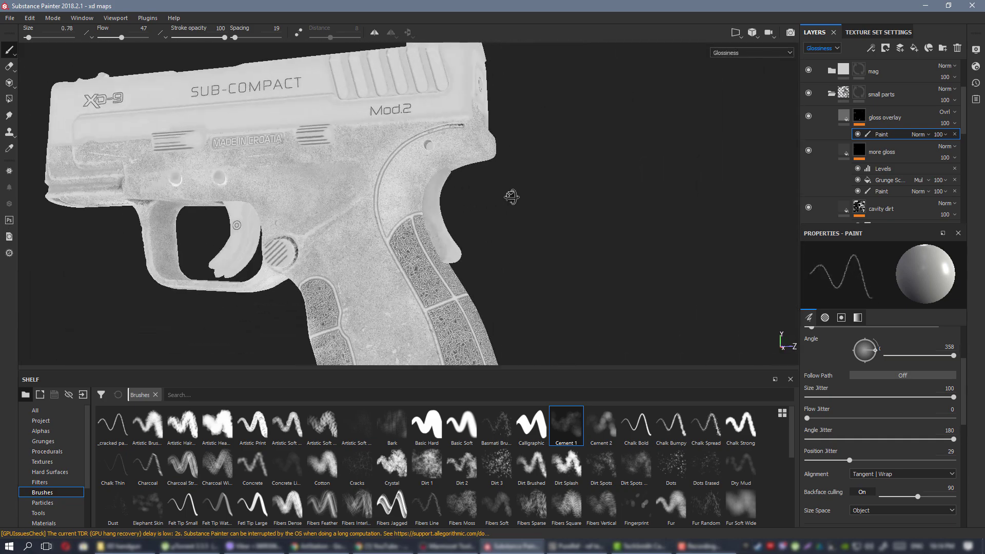
Examine the small parts along the pistol's side in the material view under rotated lighting.
{"action": "key", "text": "m"}
{"action": "left_click_drag", "start_coordinate": [411, 220], "coordinate": [590, 190], "text": "alt"}
{"action": "right_click_drag", "start_coordinate": [590, 189], "coordinate": [322, 233], "text": "shift"}
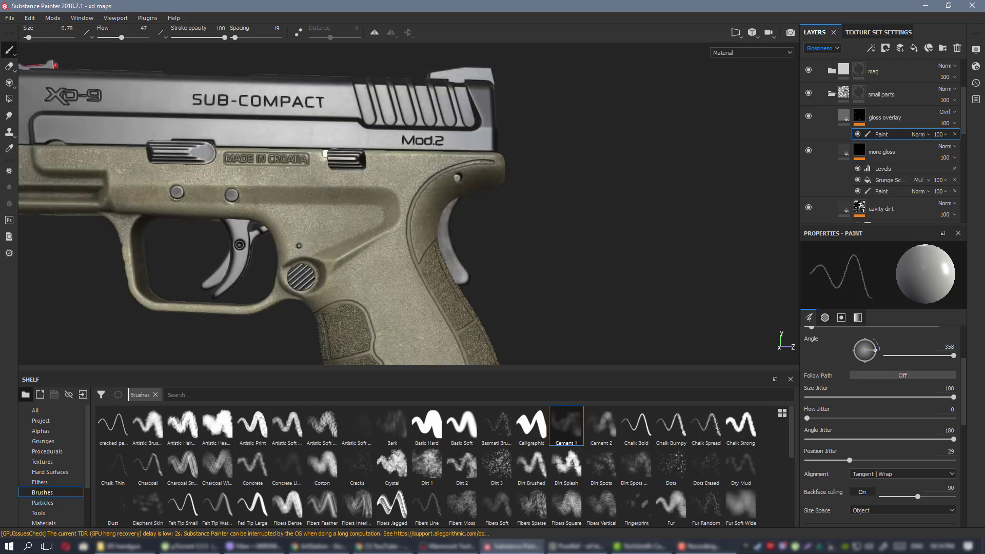
{"action": "middle_click_drag", "start_coordinate": [322, 232], "coordinate": [446, 214], "text": "alt"}
{"action": "left_click_drag", "start_coordinate": [445, 213], "coordinate": [502, 211], "text": "alt"}
{"action": "right_click_drag", "start_coordinate": [502, 211], "coordinate": [544, 200], "text": "alt"}
{"action": "left_click_drag", "start_coordinate": [544, 200], "coordinate": [484, 193], "text": "alt"}
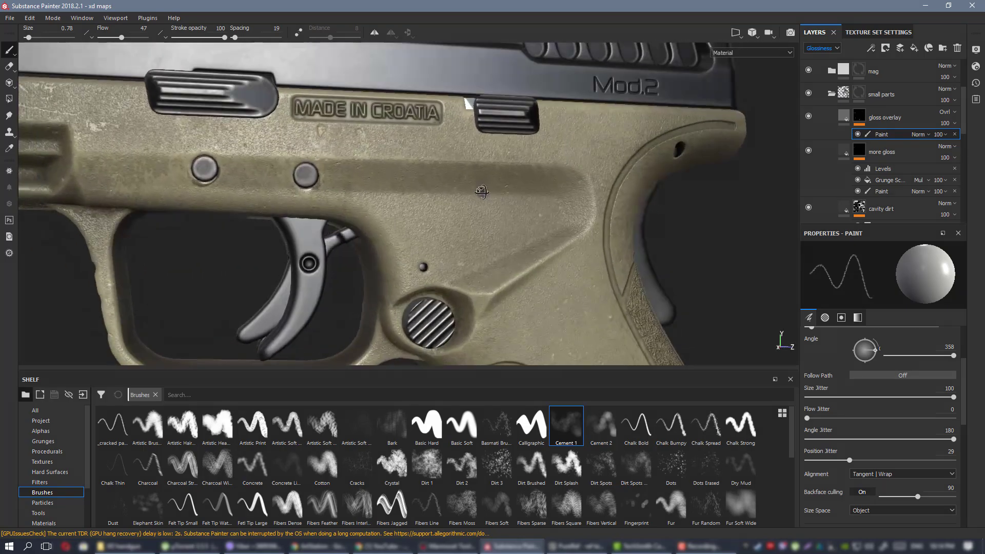
{"action": "mouse_move", "coordinate": [483, 194]}
{"action": "right_mouse_down", "text": "shift"}
{"action": "mouse_move", "coordinate": [211, 154]}
{"action": "mouse_move", "coordinate": [482, 192]}
{"action": "right_mouse_up", "text": "shift"}
{"action": "middle_click_drag", "start_coordinate": [482, 191], "coordinate": [462, 220], "text": "alt"}
{"action": "mouse_move", "coordinate": [463, 220]}
{"action": "left_mouse_down", "text": "alt"}
{"action": "mouse_move", "coordinate": [413, 218]}
{"action": "mouse_move", "coordinate": [462, 226]}
{"action": "left_mouse_up", "text": "alt"}
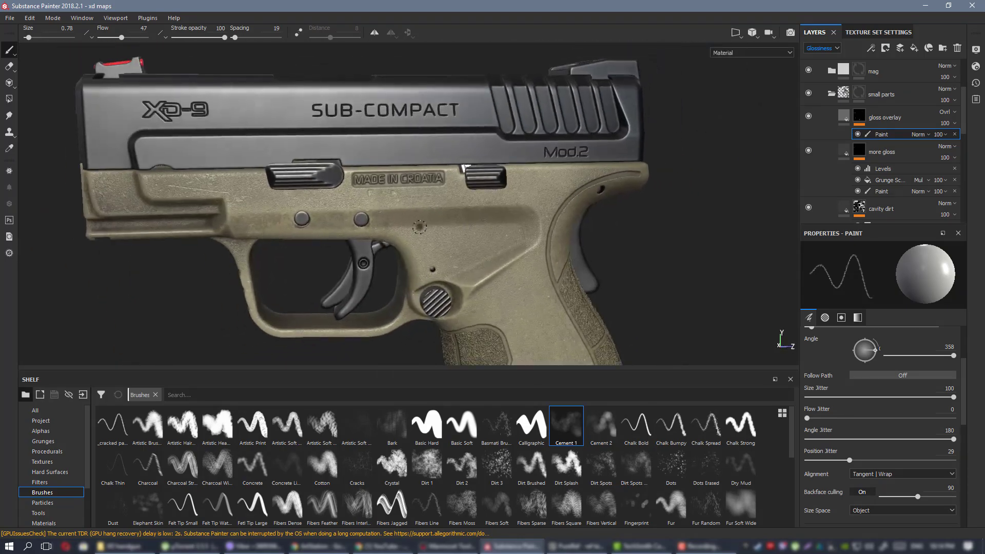
{"action": "middle_click_drag", "start_coordinate": [462, 226], "coordinate": [471, 186], "text": "alt"}
{"action": "mouse_move", "coordinate": [471, 187]}
{"action": "left_mouse_down", "text": "alt"}
{"action": "mouse_move", "coordinate": [446, 186]}
{"action": "mouse_move", "coordinate": [458, 186]}
{"action": "left_mouse_up", "text": "alt"}
Add the trigger pieces to the small parts folder's mask with Polygon Fill, and return to the material view.
{"action": "left_click", "coordinate": [864, 92], "text": "alt"}
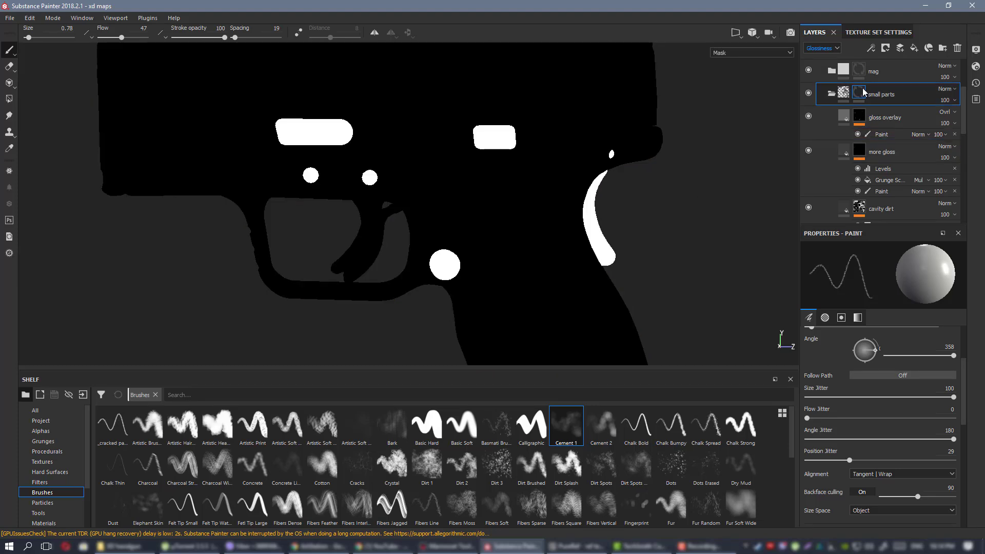
{"action": "left_click", "coordinate": [10, 99]}
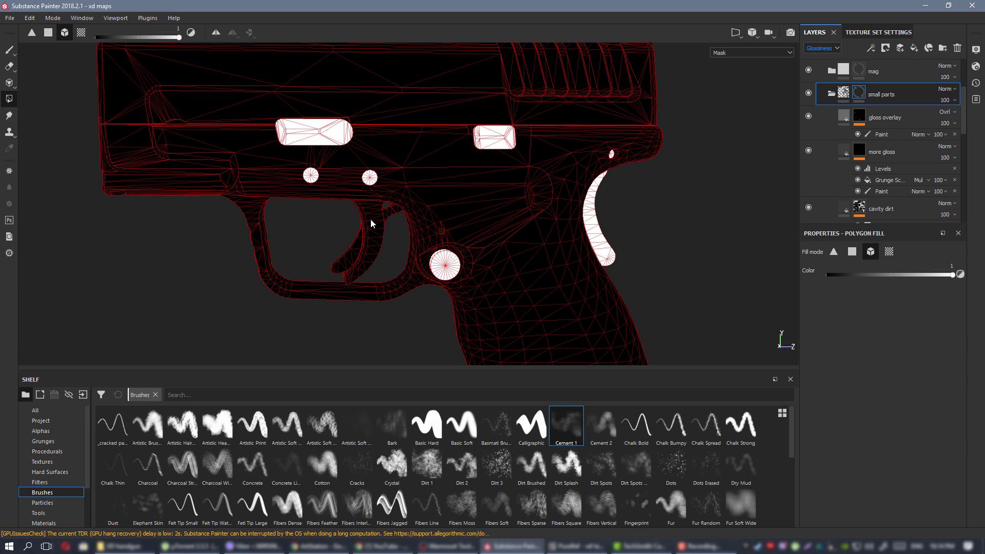
{"action": "left_click", "coordinate": [357, 262]}
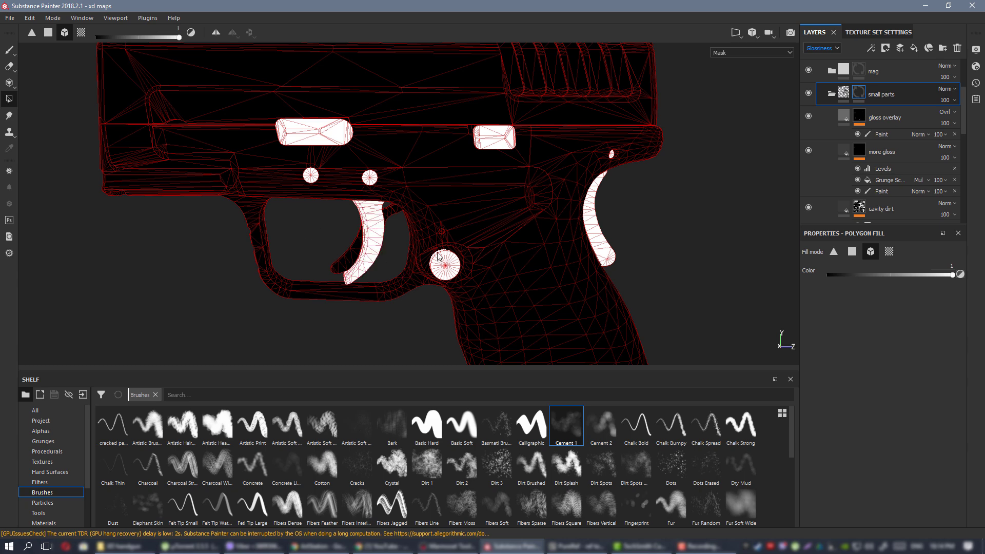
{"action": "left_click", "coordinate": [11, 50]}
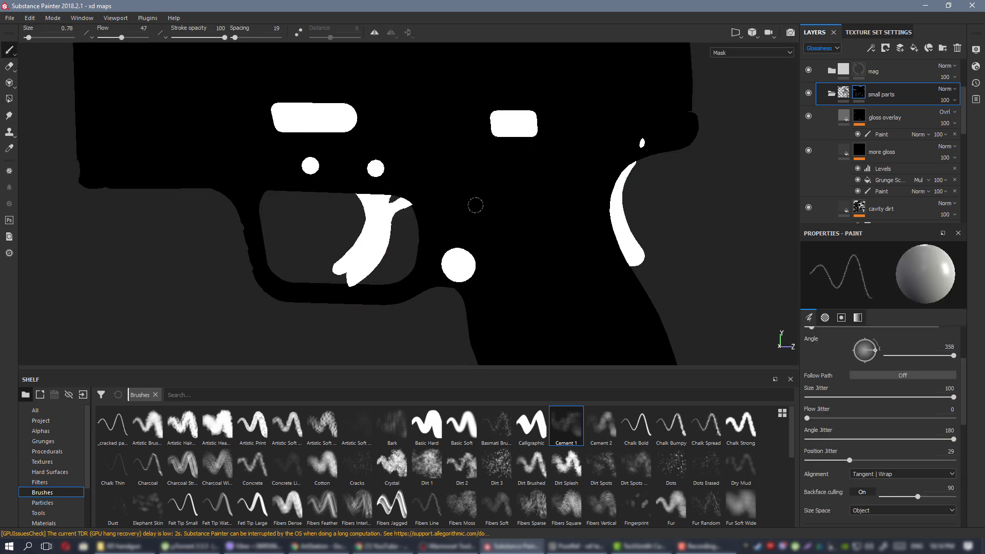
{"action": "key", "text": "m"}
Examine the newly masked trigger up close and from several angles alongside the surrounding pins and magazine release.
{"action": "right_click_drag", "start_coordinate": [423, 226], "coordinate": [553, 371], "text": "alt"}
{"action": "middle_click_drag", "start_coordinate": [369, 267], "coordinate": [398, 234], "text": "alt"}
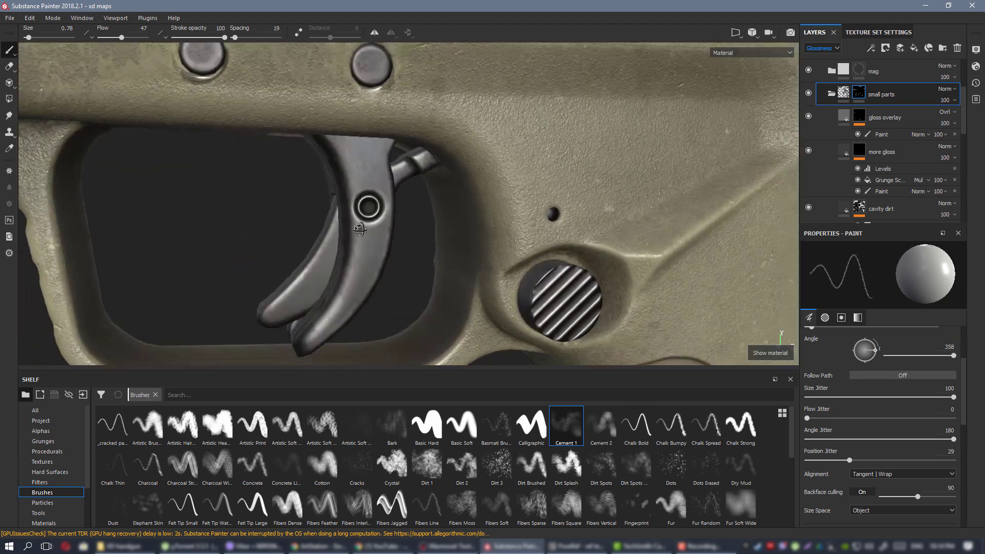
{"action": "left_click_drag", "start_coordinate": [360, 234], "coordinate": [359, 213], "text": "alt"}
{"action": "right_click_drag", "start_coordinate": [359, 213], "coordinate": [303, 206], "text": "alt"}
{"action": "left_click_drag", "start_coordinate": [303, 206], "coordinate": [255, 222], "text": "alt"}
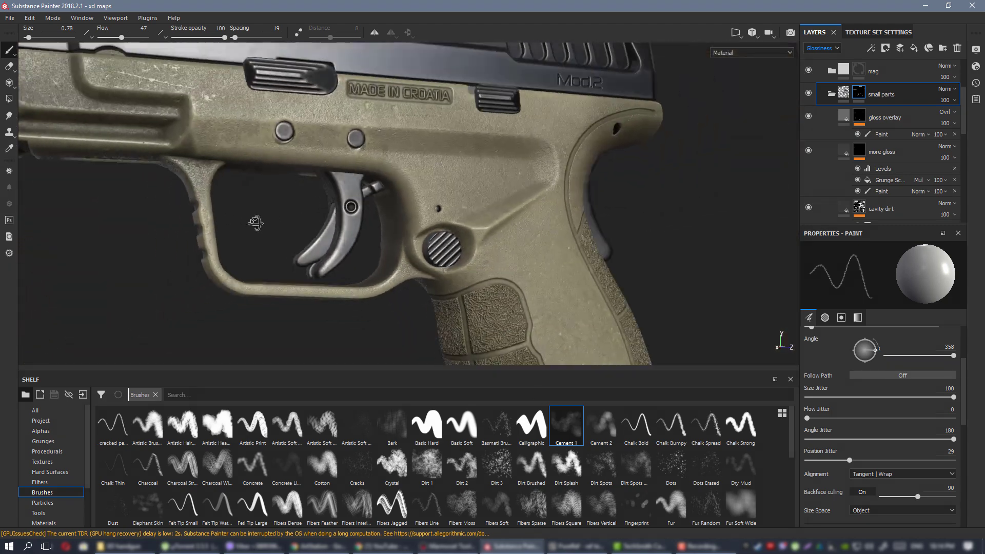
{"action": "right_click_drag", "start_coordinate": [462, 267], "coordinate": [390, 206], "text": "alt"}
{"action": "left_click_drag", "start_coordinate": [482, 234], "coordinate": [505, 234], "text": "alt"}
{"action": "right_click_drag", "start_coordinate": [390, 205], "coordinate": [451, 256], "text": "alt"}
{"action": "middle_click_drag", "start_coordinate": [411, 257], "coordinate": [462, 226], "text": "alt"}
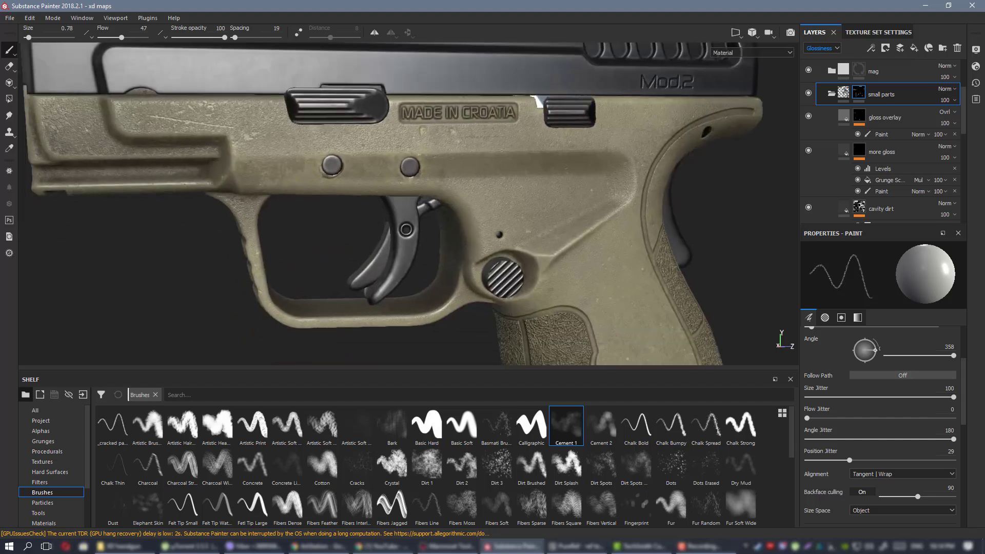
{"action": "right_click_drag", "start_coordinate": [390, 215], "coordinate": [436, 256], "text": "alt"}
{"action": "left_click_drag", "start_coordinate": [382, 244], "coordinate": [419, 251], "text": "alt"}
{"action": "middle_click_drag", "start_coordinate": [452, 254], "coordinate": [409, 187], "text": "alt"}
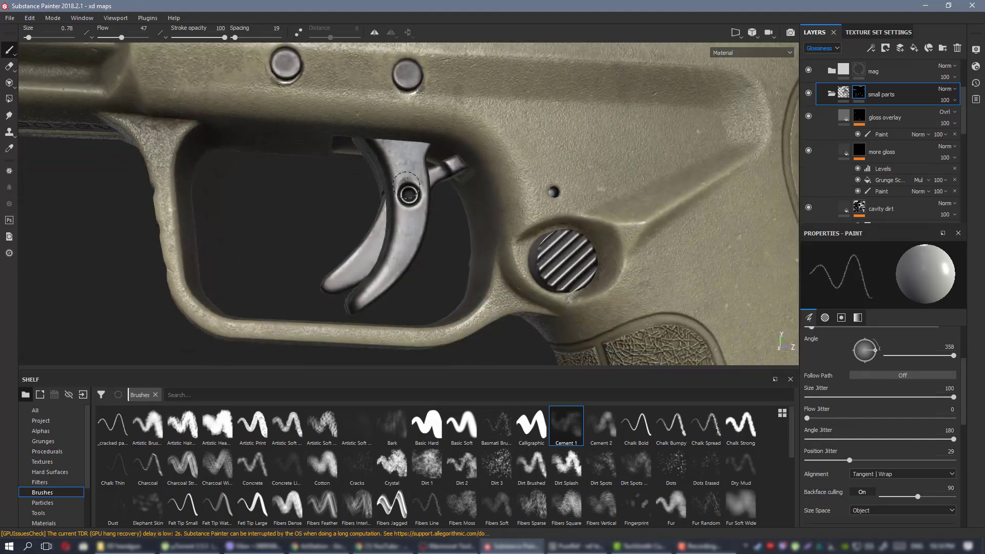
Inspect the trigger's edge wear in the Specular channel view and look through the small parts layers.
{"action": "key", "text": "c"}
{"action": "key", "text": "c"}
{"action": "key", "text": "c"}
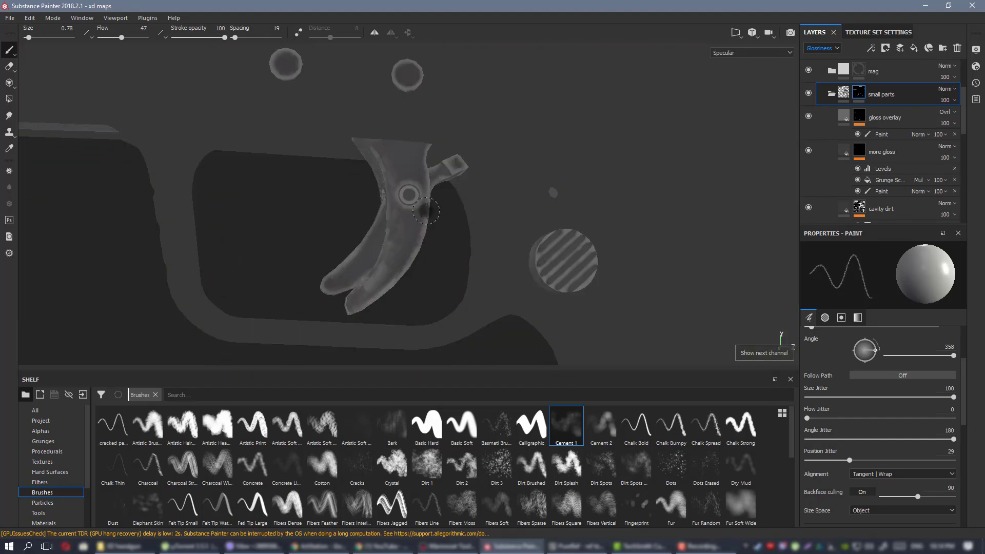
{"action": "left_click_drag", "start_coordinate": [427, 211], "coordinate": [465, 213], "text": "alt"}
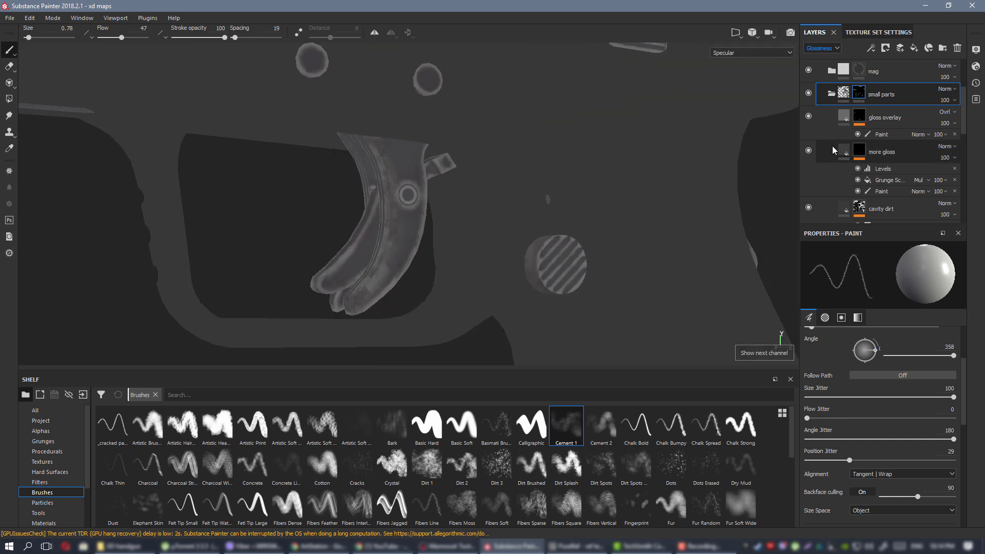
{"action": "scroll", "coordinate": [822, 156], "scroll_direction": "down", "scroll_amount": 1}
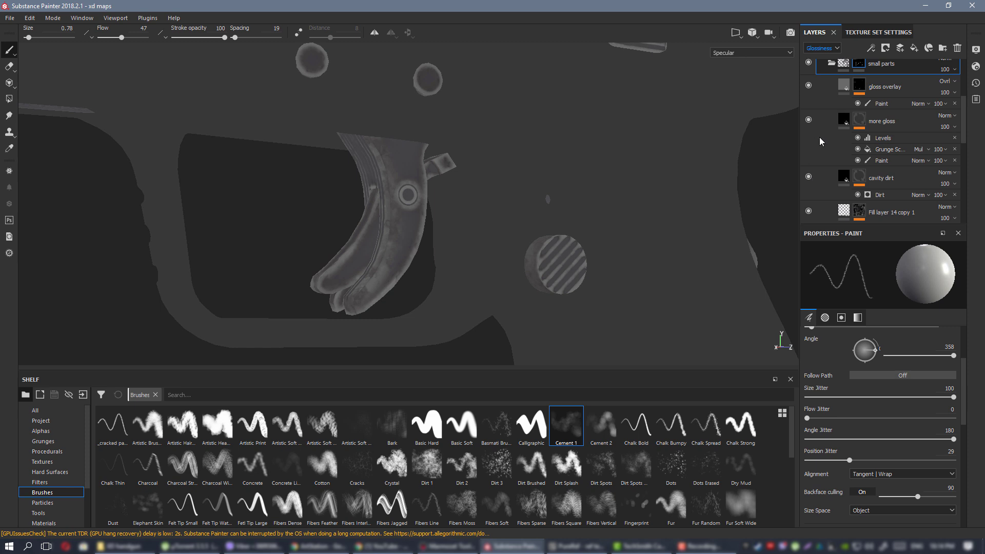
Set the texture opacity to 0.49 in the Mask Editor of Fill layer 14 copy 1 and return to the material view.
{"action": "scroll", "coordinate": [821, 141], "scroll_direction": "down", "scroll_amount": 1}
{"action": "left_click", "coordinate": [809, 179]}
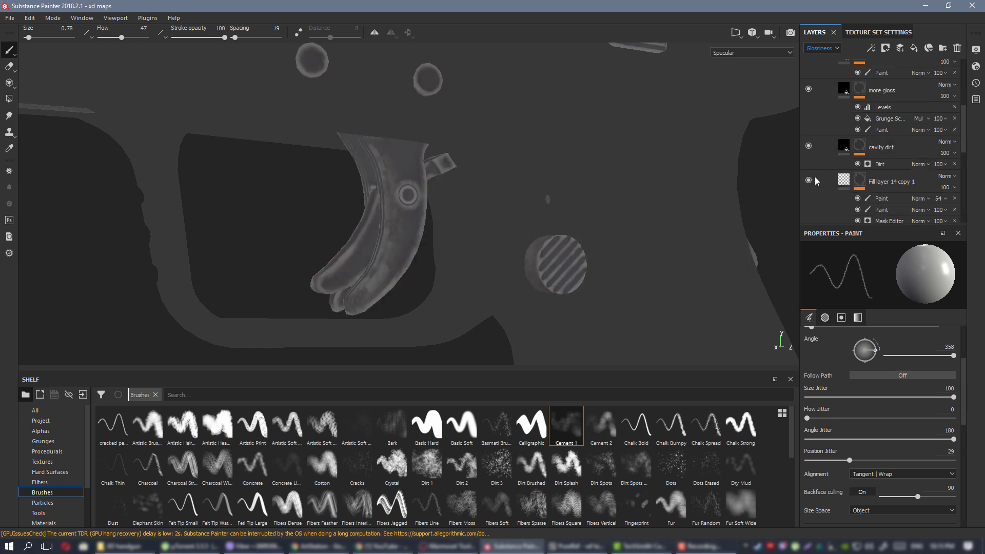
{"action": "scroll", "coordinate": [876, 181], "scroll_direction": "down", "scroll_amount": 1}
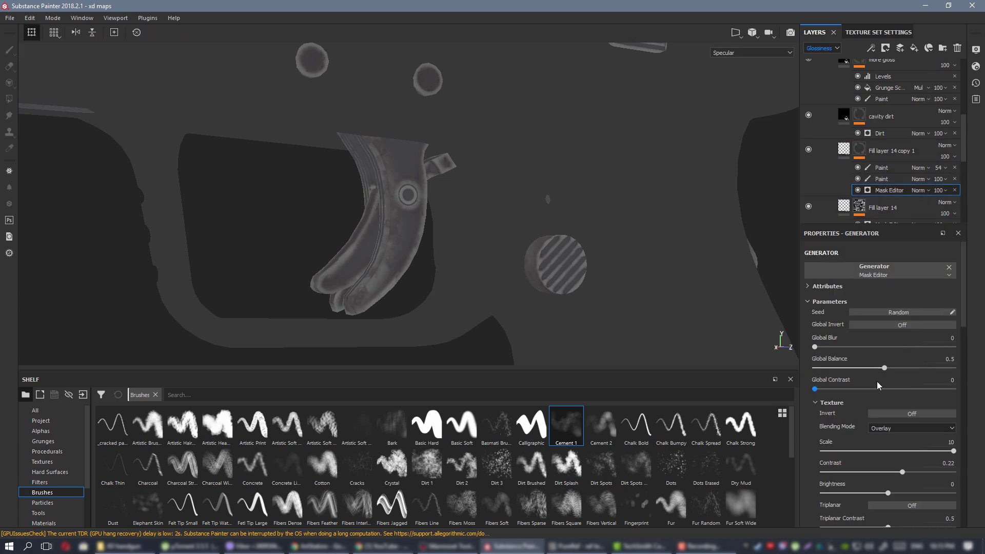
{"action": "scroll", "coordinate": [876, 372], "scroll_direction": "down", "scroll_amount": 3}
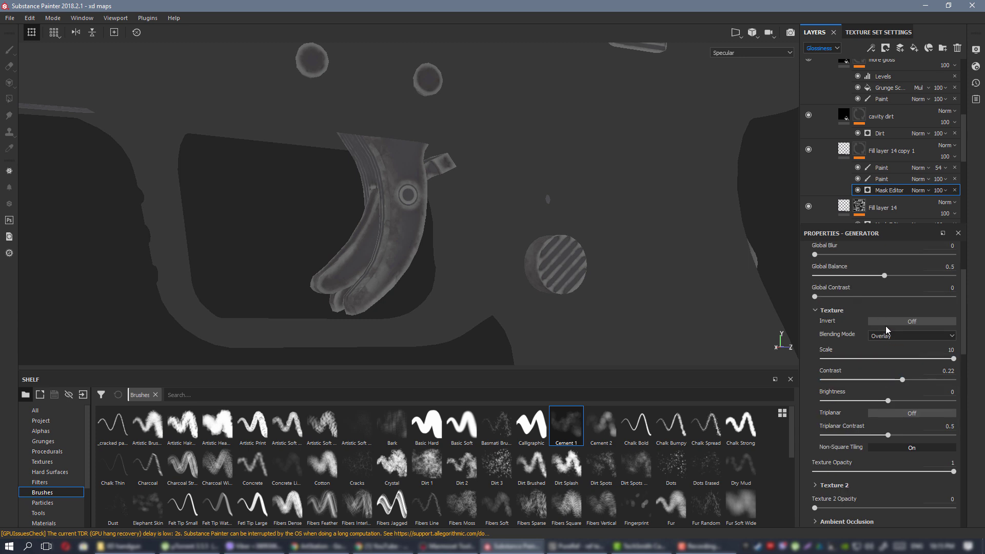
{"action": "left_click", "coordinate": [882, 471]}
{"action": "scroll", "coordinate": [564, 277], "scroll_direction": "down", "scroll_amount": 5}
{"action": "left_click_drag", "start_coordinate": [455, 150], "coordinate": [339, 165], "text": "alt"}
{"action": "middle_click_drag", "start_coordinate": [641, 176], "coordinate": [400, 139], "text": "alt"}
{"action": "left_click_drag", "start_coordinate": [400, 140], "coordinate": [550, 193], "text": "alt"}
{"action": "key", "text": "m"}
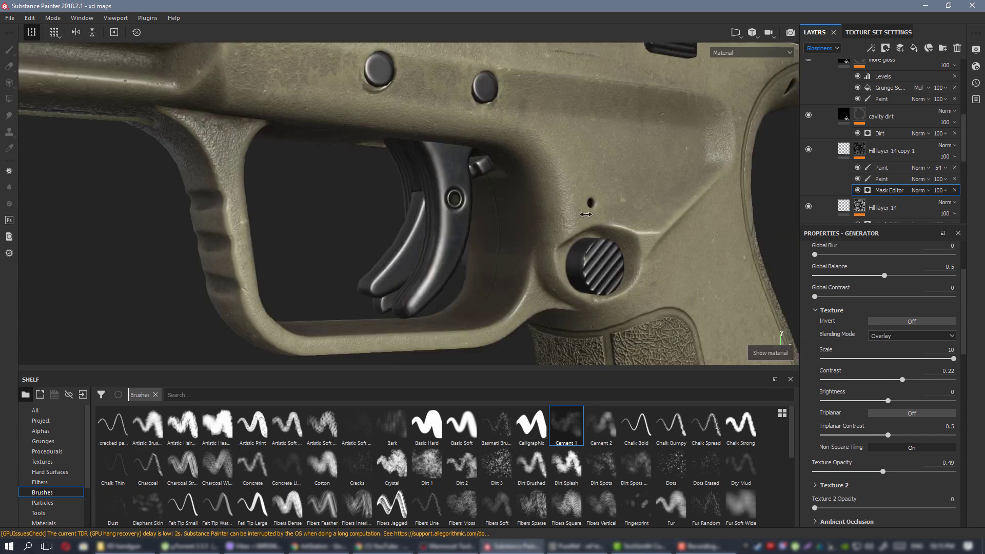
Examine the trigger, pins and slide parts on both sides of the pistol under rotated lighting.
{"action": "right_click_drag", "start_coordinate": [586, 215], "coordinate": [368, 167], "text": "shift"}
{"action": "left_click_drag", "start_coordinate": [367, 166], "coordinate": [440, 183], "text": "alt"}
{"action": "right_click_drag", "start_coordinate": [440, 183], "coordinate": [534, 192], "text": "alt"}
{"action": "middle_click_drag", "start_coordinate": [534, 191], "coordinate": [445, 179], "text": "alt"}
{"action": "right_click_drag", "start_coordinate": [446, 179], "coordinate": [379, 146], "text": "alt"}
{"action": "left_click_drag", "start_coordinate": [380, 146], "coordinate": [411, 132], "text": "alt"}
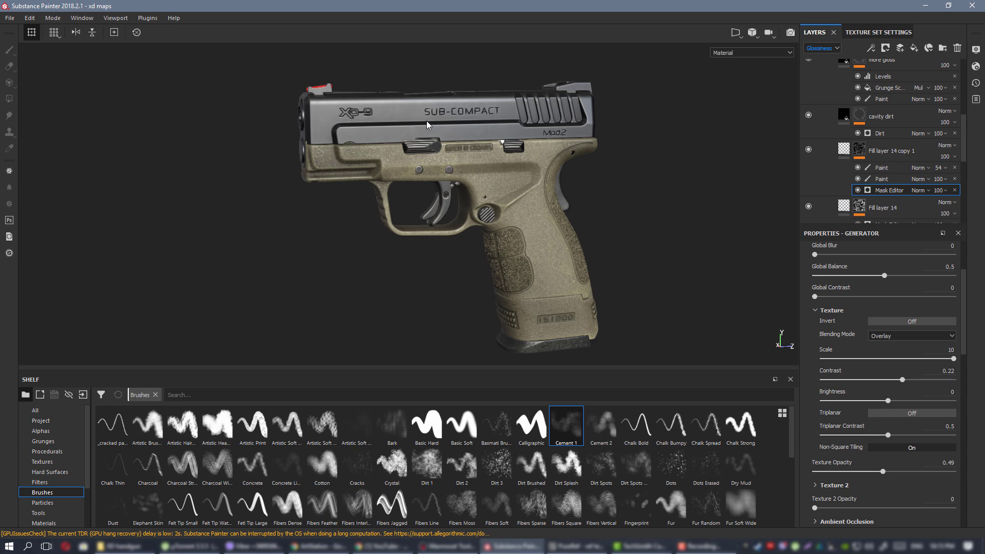
{"action": "right_click_drag", "start_coordinate": [420, 125], "coordinate": [458, 148], "text": "alt"}
{"action": "left_click_drag", "start_coordinate": [458, 148], "coordinate": [484, 172], "text": "alt"}
{"action": "right_click_drag", "start_coordinate": [484, 172], "coordinate": [506, 193], "text": "shift"}
{"action": "left_click_drag", "start_coordinate": [506, 192], "coordinate": [487, 185], "text": "alt"}
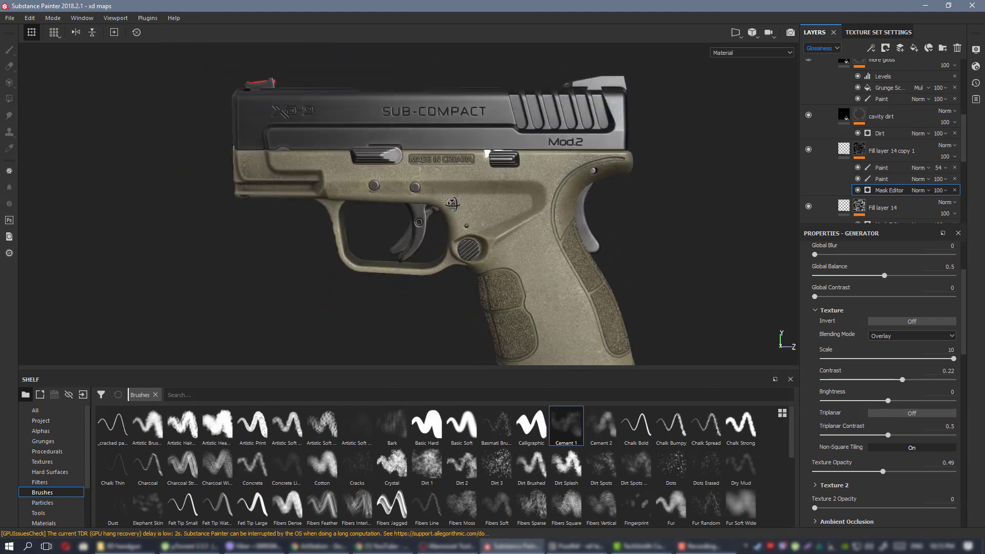
{"action": "right_click_drag", "start_coordinate": [487, 186], "coordinate": [475, 175], "text": "alt"}
{"action": "mouse_move", "coordinate": [474, 174]}
{"action": "left_mouse_down", "text": "alt"}
{"action": "mouse_move", "coordinate": [491, 164]}
{"action": "mouse_move", "coordinate": [473, 170]}
{"action": "left_mouse_up", "text": "alt"}
{"action": "right_click_drag", "start_coordinate": [473, 118], "coordinate": [677, 367], "text": "alt"}
{"action": "middle_click_drag", "start_coordinate": [677, 367], "coordinate": [697, 366], "text": "alt"}
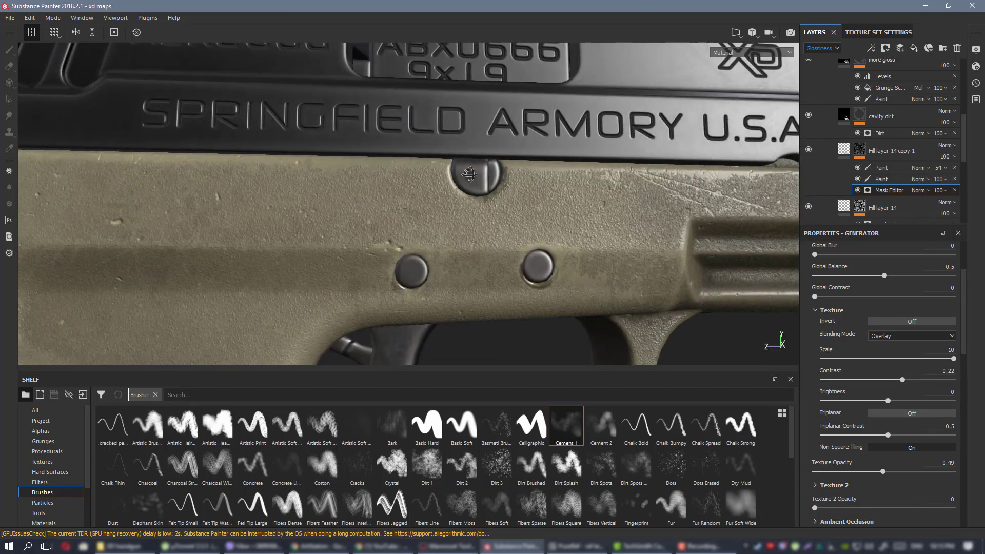
{"action": "left_click_drag", "start_coordinate": [697, 366], "coordinate": [737, 336], "text": "alt"}
Paint a Cement 1 dab over the round pin below the slide lettering in the more gloss layer's mask.
{"action": "scroll", "coordinate": [880, 137], "scroll_direction": "up", "scroll_amount": 3}
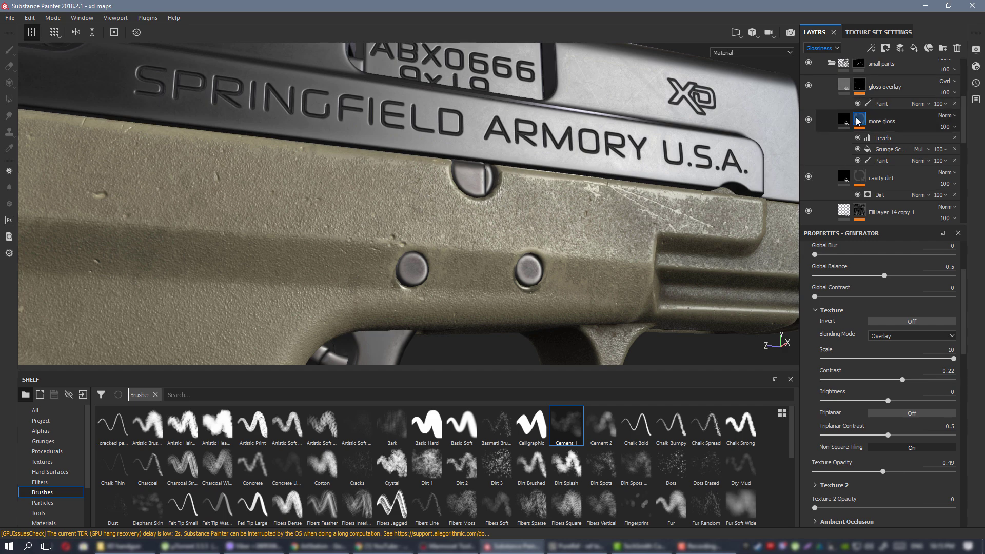
{"action": "left_click", "coordinate": [885, 160]}
{"action": "left_click", "coordinate": [475, 176]}
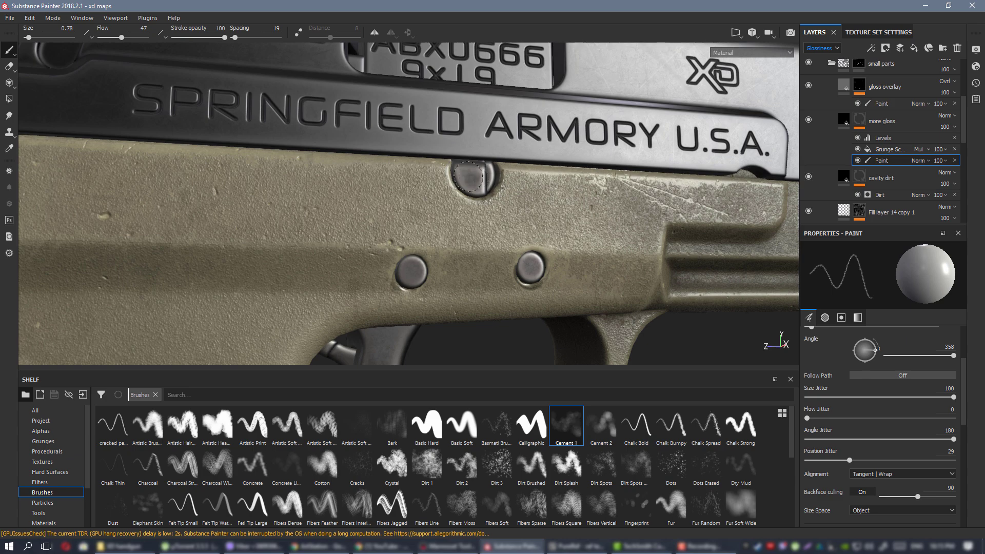
Examine the frame pins, trigger and grip safety on the Springfield Armory side from several angles and distances.
{"action": "right_click_drag", "start_coordinate": [468, 177], "coordinate": [570, 244], "text": "alt"}
{"action": "left_click_drag", "start_coordinate": [569, 244], "coordinate": [576, 231], "text": "alt"}
{"action": "right_click_drag", "start_coordinate": [576, 231], "coordinate": [355, 197], "text": "alt"}
{"action": "middle_click_drag", "start_coordinate": [355, 196], "coordinate": [388, 148], "text": "alt"}
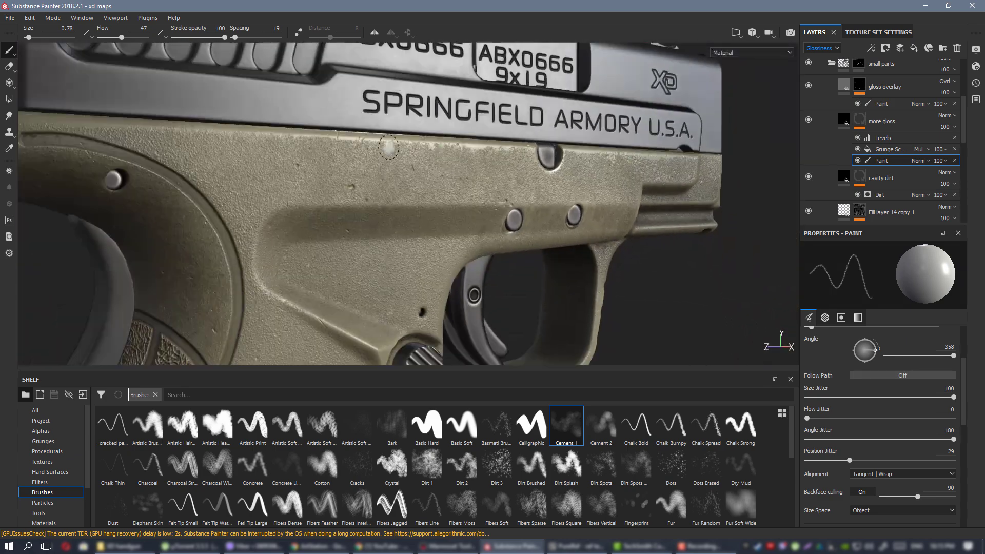
{"action": "left_click_drag", "start_coordinate": [389, 148], "coordinate": [370, 180], "text": "alt"}
{"action": "middle_click_drag", "start_coordinate": [369, 180], "coordinate": [513, 135], "text": "alt"}
{"action": "left_click_drag", "start_coordinate": [513, 135], "coordinate": [477, 150], "text": "alt"}
{"action": "middle_click_drag", "start_coordinate": [477, 150], "coordinate": [277, 190], "text": "alt"}
{"action": "left_click_drag", "start_coordinate": [277, 190], "coordinate": [334, 177], "text": "alt"}
{"action": "right_click_drag", "start_coordinate": [333, 177], "coordinate": [472, 162], "text": "shift"}
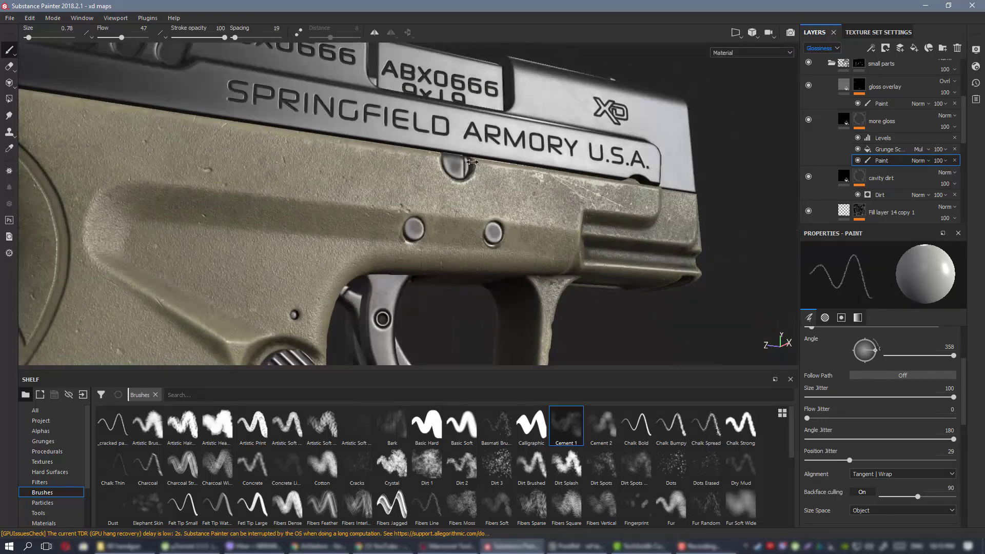
{"action": "scroll", "coordinate": [472, 162], "scroll_direction": "up", "scroll_amount": 3}
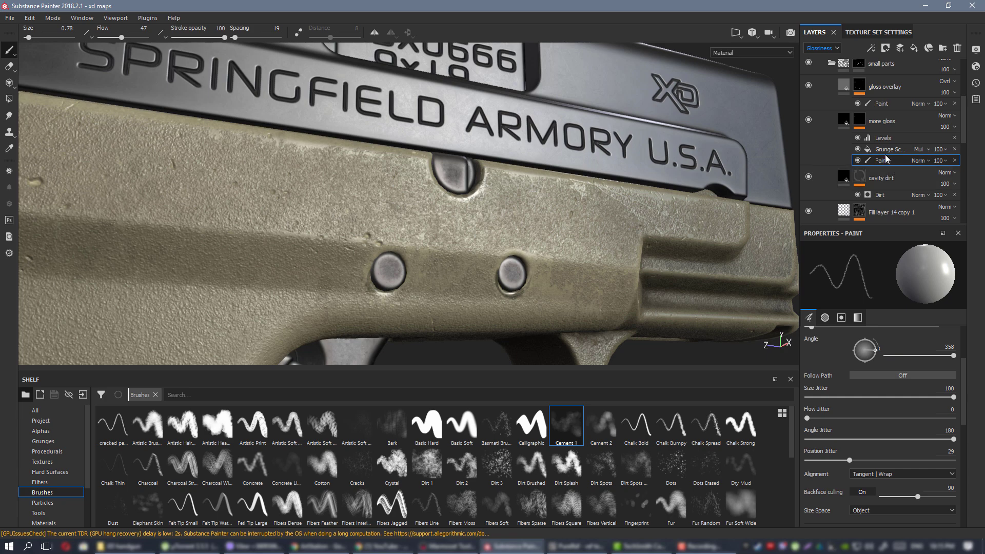
{"action": "scroll", "coordinate": [440, 237], "scroll_direction": "down", "scroll_amount": 4}
{"action": "middle_click_drag", "start_coordinate": [280, 236], "coordinate": [461, 168], "text": "alt"}
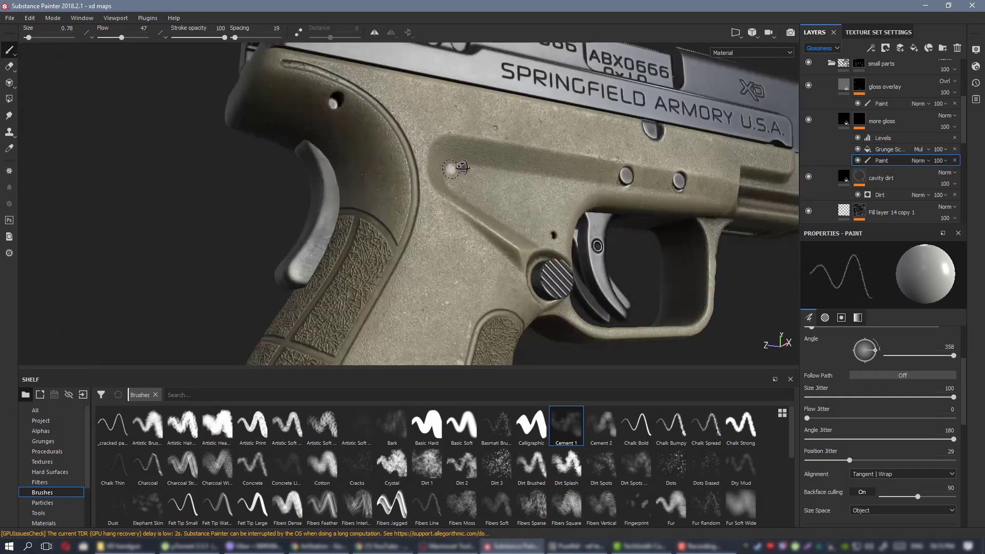
{"action": "left_click_drag", "start_coordinate": [462, 168], "coordinate": [478, 151], "text": "alt"}
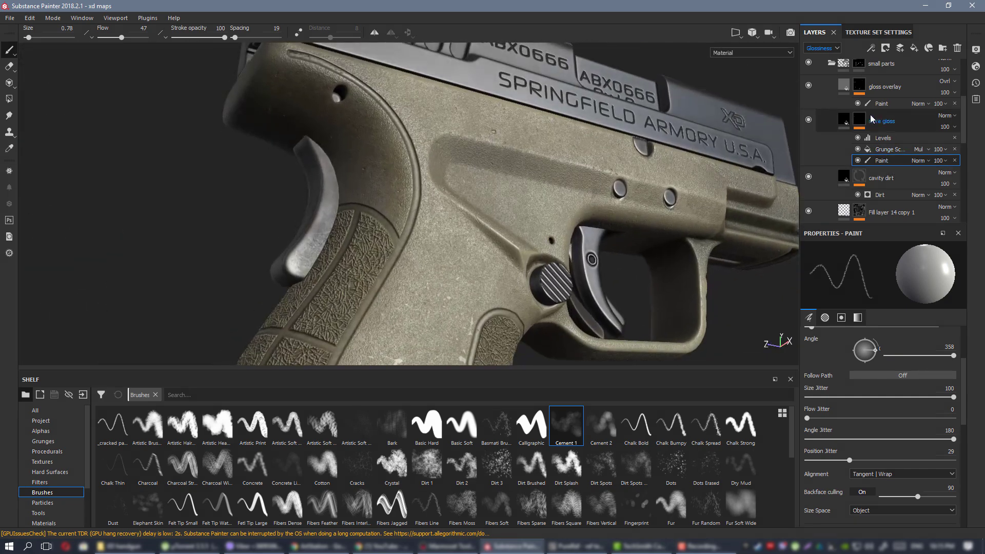
Toggle the more gloss layer's visibility and compare its effect on the pins and trigger.
{"action": "left_click", "coordinate": [808, 118]}
{"action": "mouse_move", "coordinate": [574, 146]}
{"action": "left_mouse_down", "text": "alt"}
{"action": "mouse_move", "coordinate": [524, 174]}
{"action": "mouse_move", "coordinate": [423, 164]}
{"action": "left_mouse_up", "text": "alt"}
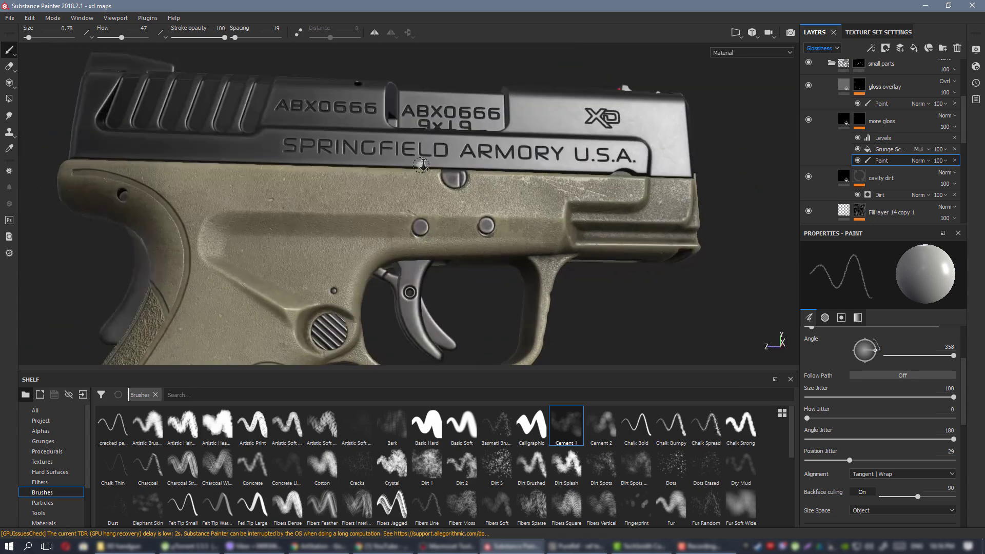
{"action": "right_click_drag", "start_coordinate": [422, 165], "coordinate": [487, 190], "text": "alt"}
{"action": "left_click_drag", "start_coordinate": [487, 189], "coordinate": [575, 220], "text": "alt"}
{"action": "middle_click_drag", "start_coordinate": [575, 221], "coordinate": [573, 213], "text": "alt"}
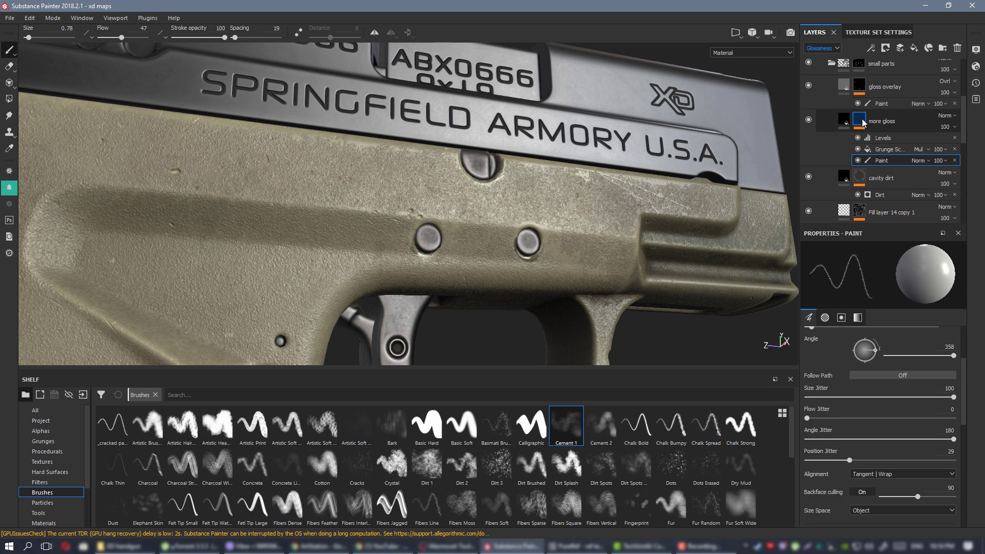
Remove the Levels, Grunge and Paint effects from the more gloss layer's mask.
{"action": "right_click", "coordinate": [864, 121]}
{"action": "left_click", "coordinate": [521, 200]}
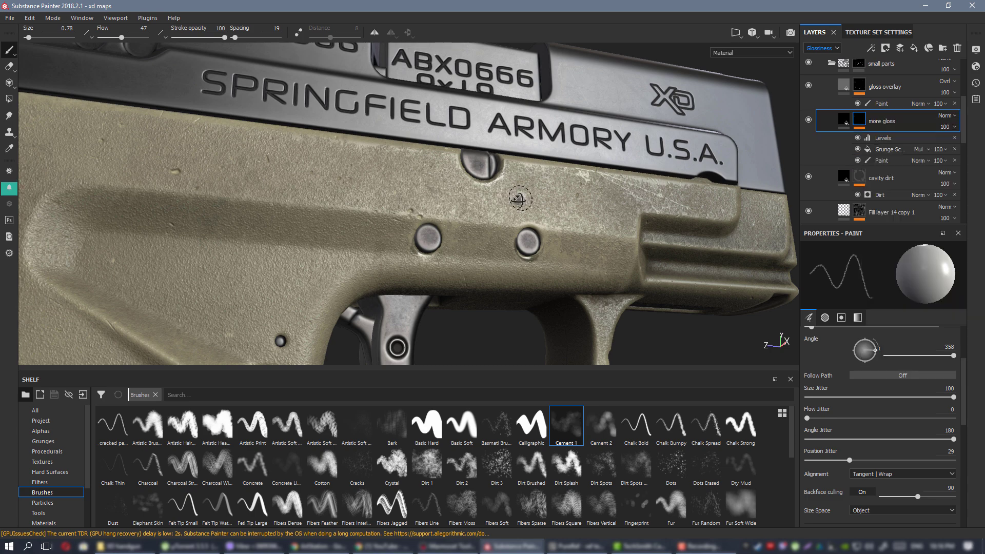
{"action": "left_click_drag", "start_coordinate": [518, 200], "coordinate": [502, 209], "text": "alt"}
{"action": "left_click_drag", "start_coordinate": [477, 163], "coordinate": [523, 175], "text": "alt"}
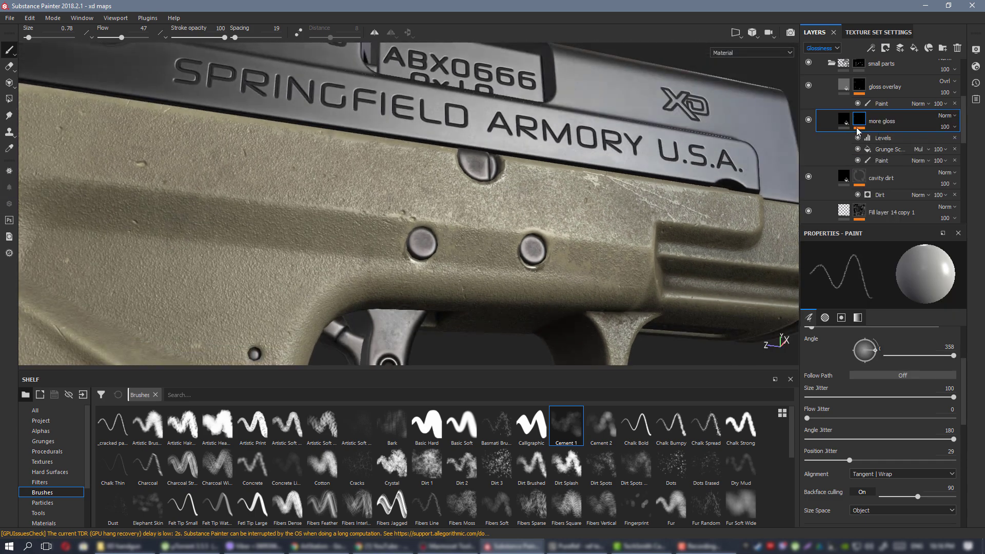
{"action": "right_click", "coordinate": [865, 121]}
{"action": "left_click", "coordinate": [894, 134]}
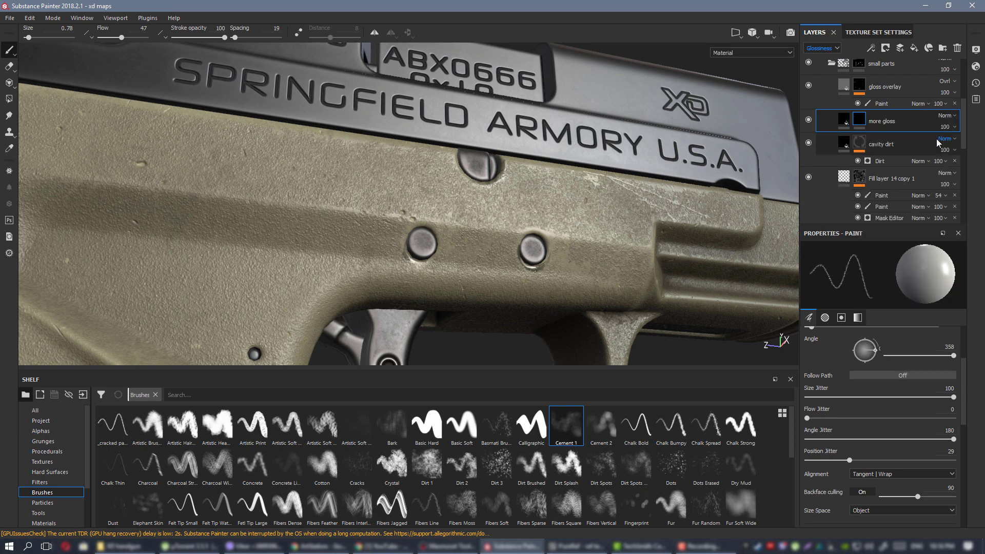
Add a Metal Edge Wear generator to the more gloss layer's mask and view it on the pins.
{"action": "right_click", "coordinate": [861, 119]}
{"action": "left_click", "coordinate": [908, 298]}
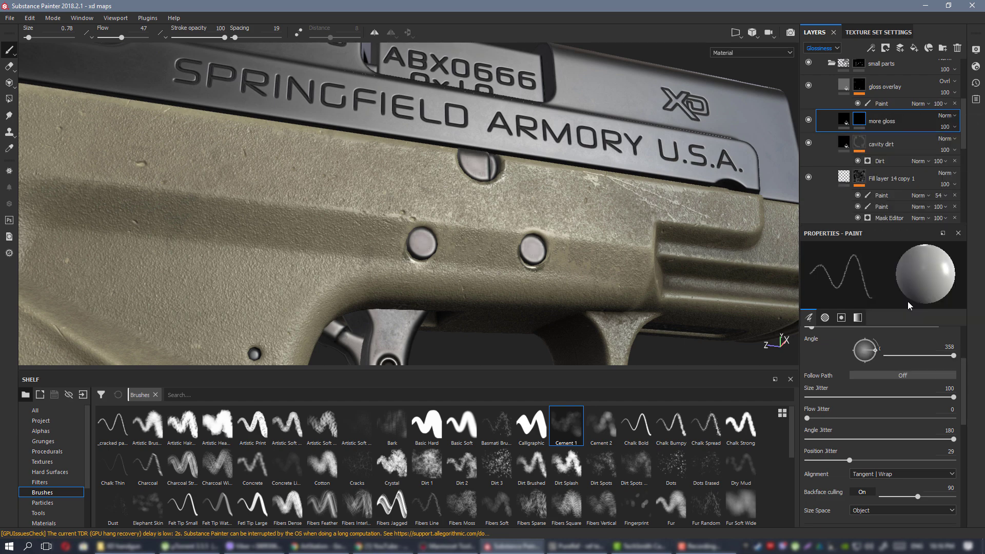
{"action": "left_click", "coordinate": [878, 271]}
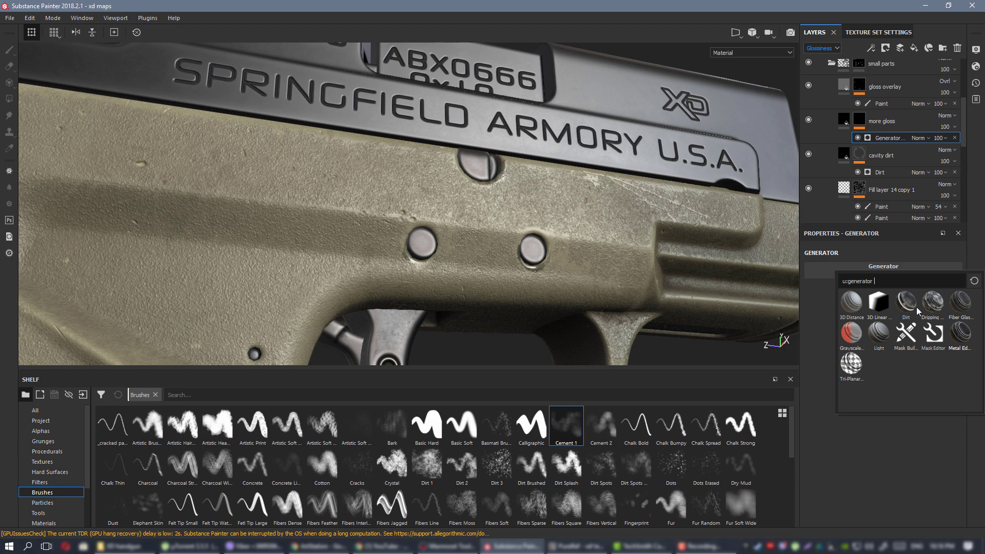
{"action": "scroll", "coordinate": [475, 157], "scroll_direction": "up", "scroll_amount": 1}
{"action": "left_click_drag", "start_coordinate": [476, 167], "coordinate": [502, 203], "text": "alt"}
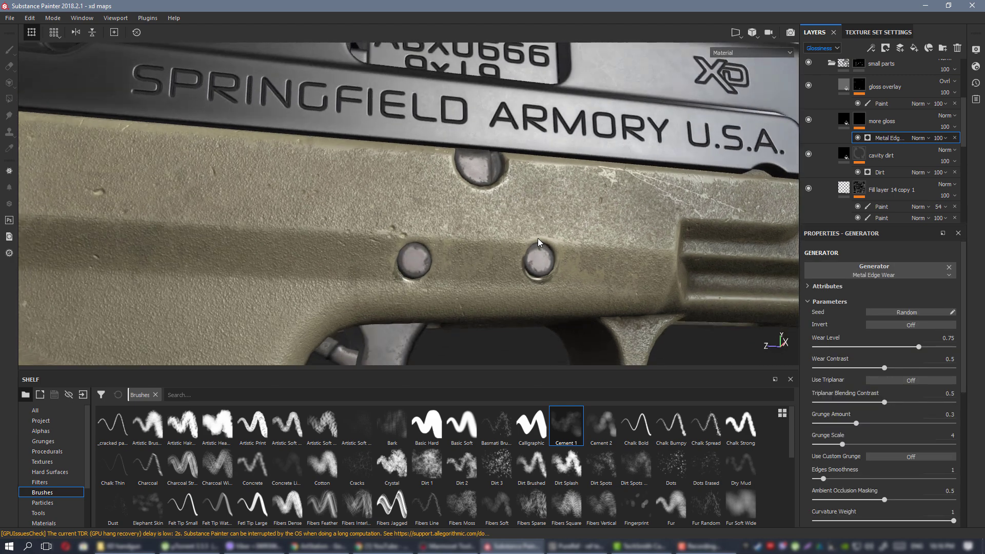
{"action": "left_click_drag", "start_coordinate": [517, 238], "coordinate": [522, 184], "text": "alt"}
Invert the Metal Edge Wear generator and set its wear level to 0.9 and grunge amount to 0.1.
{"action": "left_click", "coordinate": [931, 347]}
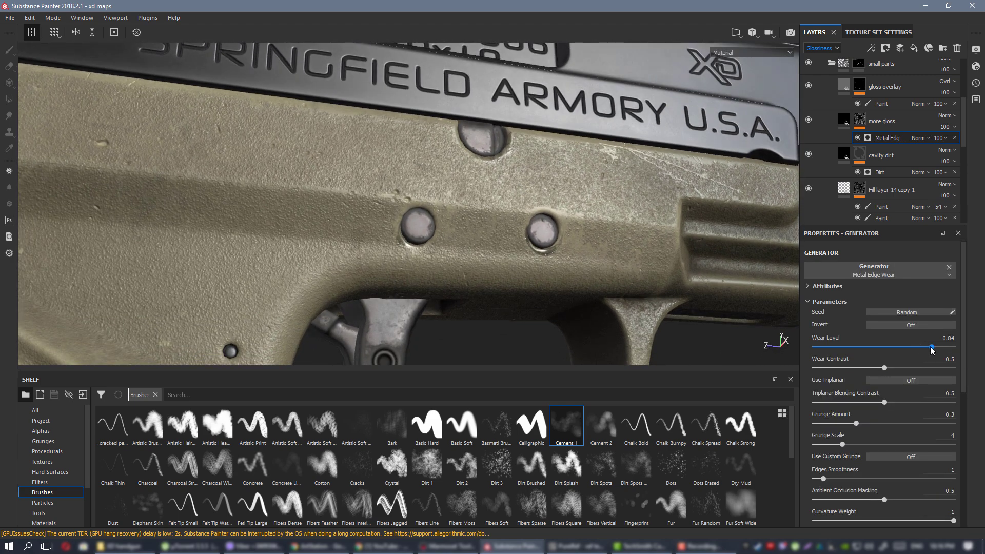
{"action": "left_click", "coordinate": [939, 346]}
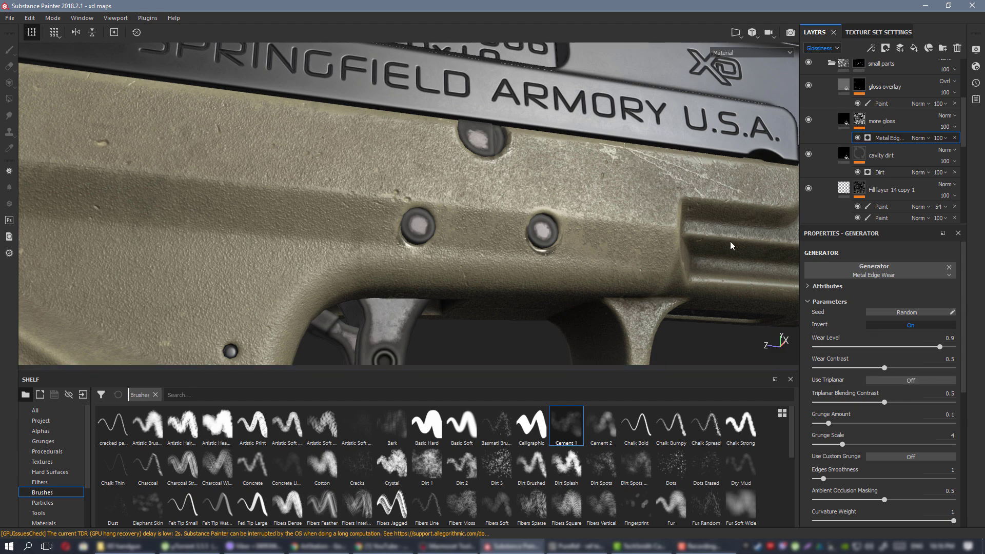
{"action": "mouse_move", "coordinate": [329, 201]}
{"action": "left_mouse_down", "text": "alt"}
{"action": "mouse_move", "coordinate": [266, 205]}
{"action": "mouse_move", "coordinate": [321, 201]}
{"action": "left_mouse_up", "text": "alt"}
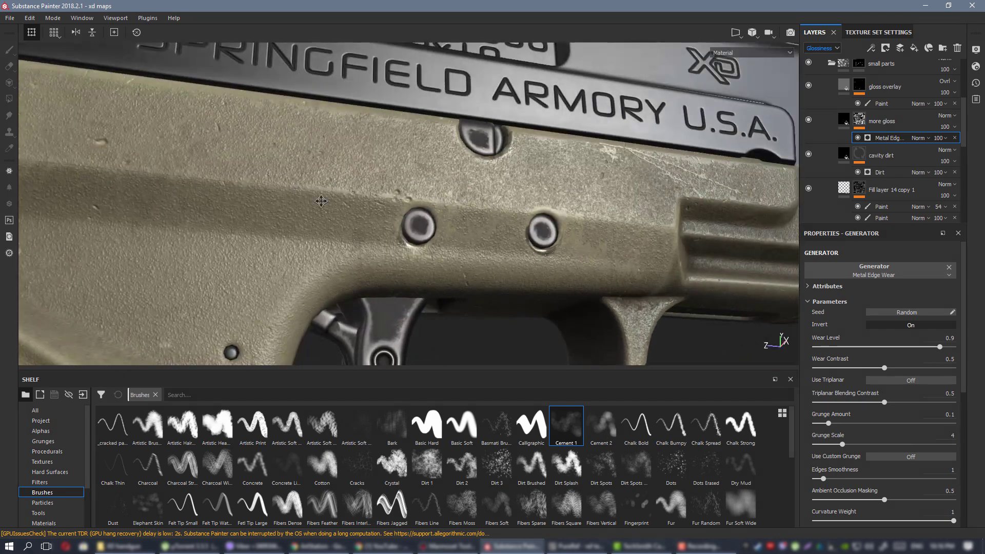
Set the generator's edges smoothness to 3.48 while viewing the grip safety up close.
{"action": "scroll", "coordinate": [321, 201], "scroll_direction": "down", "scroll_amount": 3}
{"action": "middle_click_drag", "start_coordinate": [321, 201], "coordinate": [667, 185], "text": "alt"}
{"action": "left_click_drag", "start_coordinate": [359, 195], "coordinate": [334, 198], "text": "alt"}
{"action": "middle_click_drag", "start_coordinate": [334, 198], "coordinate": [582, 149], "text": "alt"}
{"action": "scroll", "coordinate": [583, 149], "scroll_direction": "up", "scroll_amount": 4}
{"action": "left_click_drag", "start_coordinate": [583, 150], "coordinate": [535, 153], "text": "alt"}
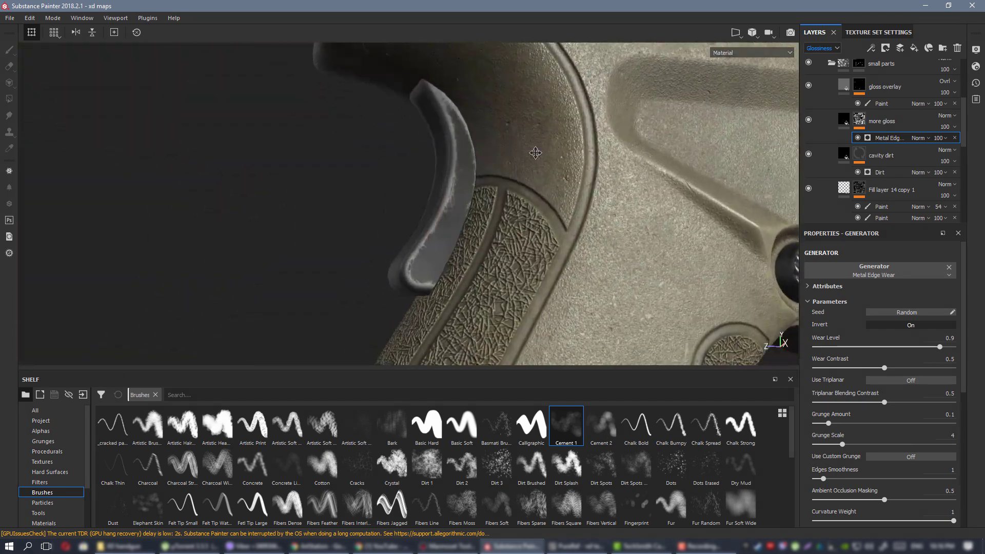
{"action": "middle_click_drag", "start_coordinate": [536, 153], "coordinate": [558, 165], "text": "alt"}
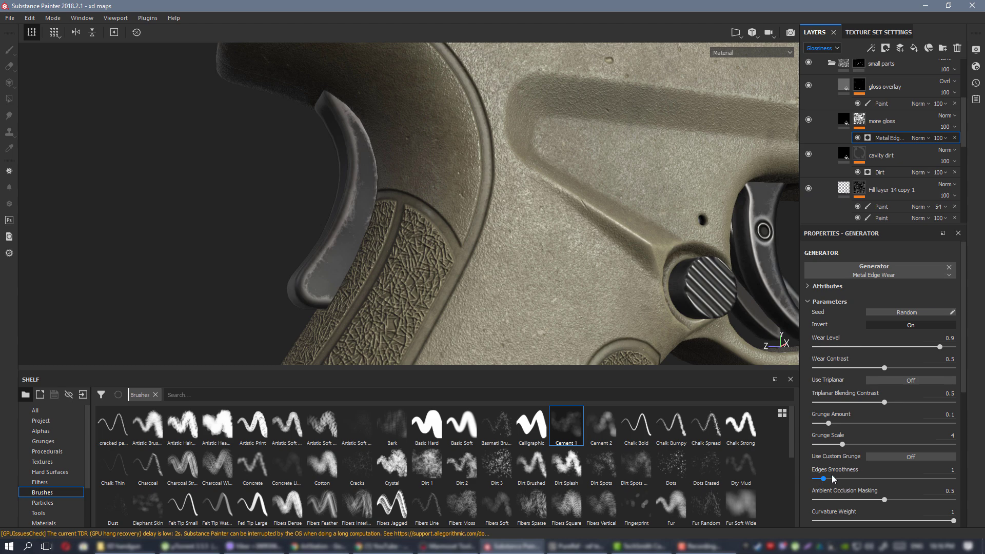
{"action": "left_click_drag", "start_coordinate": [833, 478], "coordinate": [845, 479]}
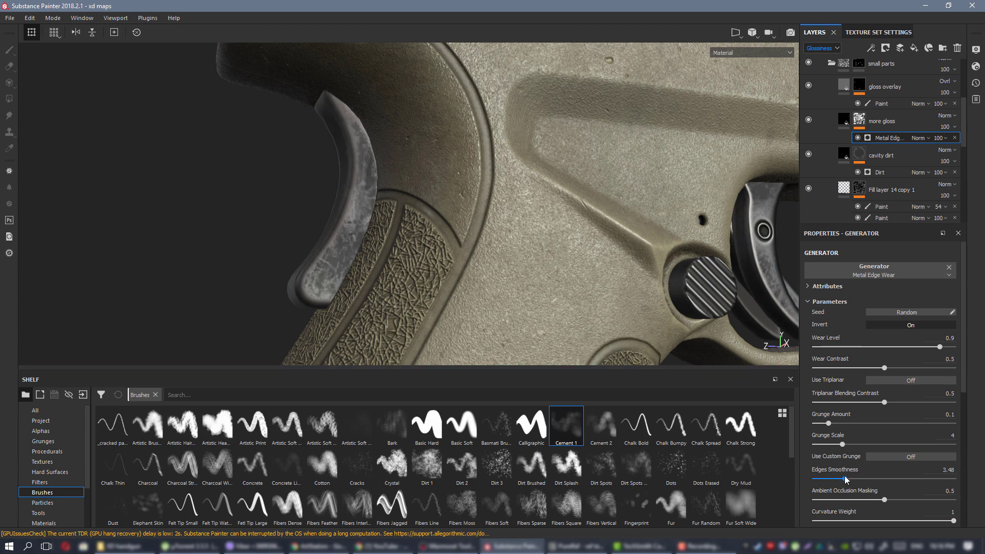
Examine the smoothed gloss wear on the grip safety, trigger and magazine release from several angles.
{"action": "right_click_drag", "start_coordinate": [491, 101], "coordinate": [497, 201], "text": "alt"}
{"action": "middle_click_drag", "start_coordinate": [496, 202], "coordinate": [380, 225], "text": "alt"}
{"action": "left_click_drag", "start_coordinate": [380, 226], "coordinate": [460, 195], "text": "alt"}
{"action": "middle_click_drag", "start_coordinate": [459, 195], "coordinate": [609, 159], "text": "alt"}
{"action": "left_click_drag", "start_coordinate": [609, 159], "coordinate": [528, 148], "text": "alt"}
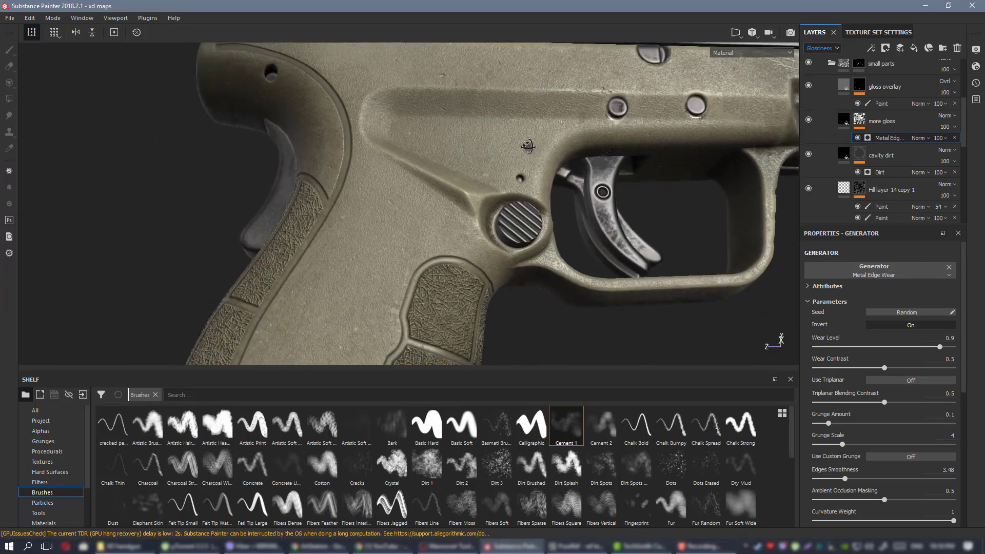
{"action": "middle_click_drag", "start_coordinate": [517, 152], "coordinate": [595, 154], "text": "alt"}
{"action": "left_click_drag", "start_coordinate": [596, 154], "coordinate": [557, 157], "text": "alt"}
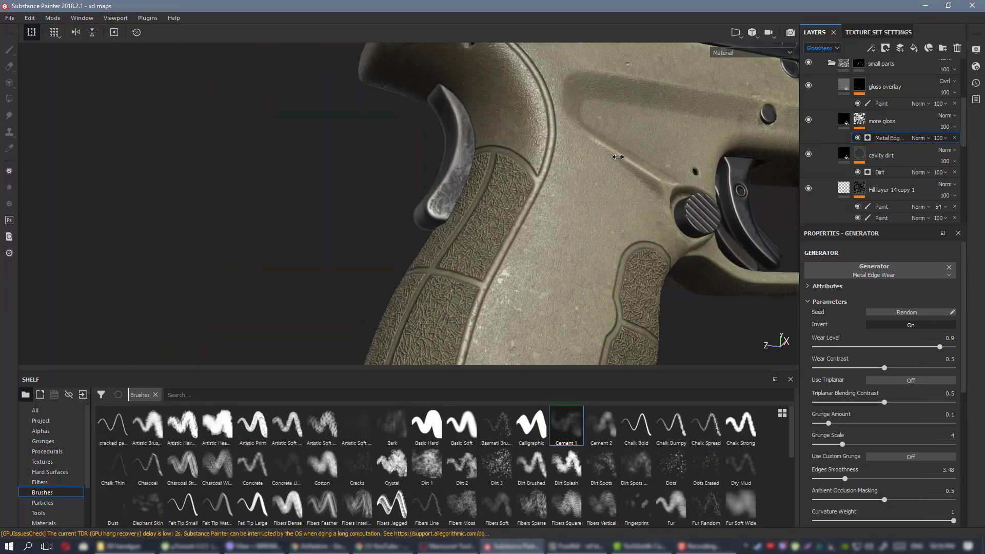
{"action": "right_click_drag", "start_coordinate": [557, 158], "coordinate": [521, 158], "text": "alt"}
{"action": "middle_click_drag", "start_coordinate": [521, 158], "coordinate": [413, 169], "text": "alt"}
{"action": "left_click_drag", "start_coordinate": [413, 168], "coordinate": [356, 148], "text": "alt"}
Examine the gloss wear on the opposite side's trigger, grip safety and magazine release under rotated lighting.
{"action": "left_click_drag", "start_coordinate": [451, 143], "coordinate": [36, 170], "text": "alt"}
{"action": "middle_click_drag", "start_coordinate": [505, 162], "coordinate": [399, 172], "text": "alt"}
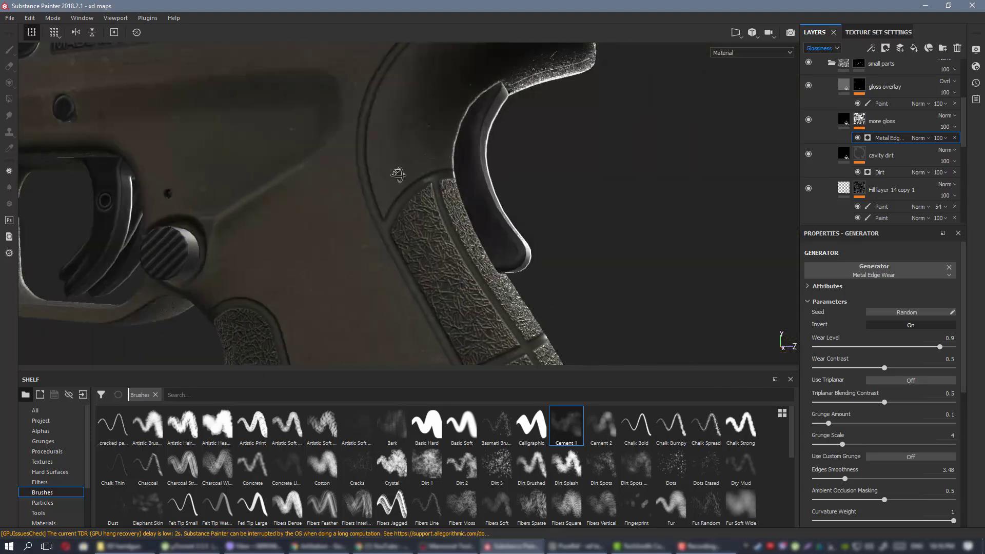
{"action": "left_click_drag", "start_coordinate": [398, 171], "coordinate": [418, 156], "text": "alt"}
{"action": "right_click_drag", "start_coordinate": [419, 156], "coordinate": [382, 158], "text": "shift"}
{"action": "middle_click_drag", "start_coordinate": [244, 167], "coordinate": [580, 174], "text": "alt"}
{"action": "left_click_drag", "start_coordinate": [580, 174], "coordinate": [561, 200], "text": "alt"}
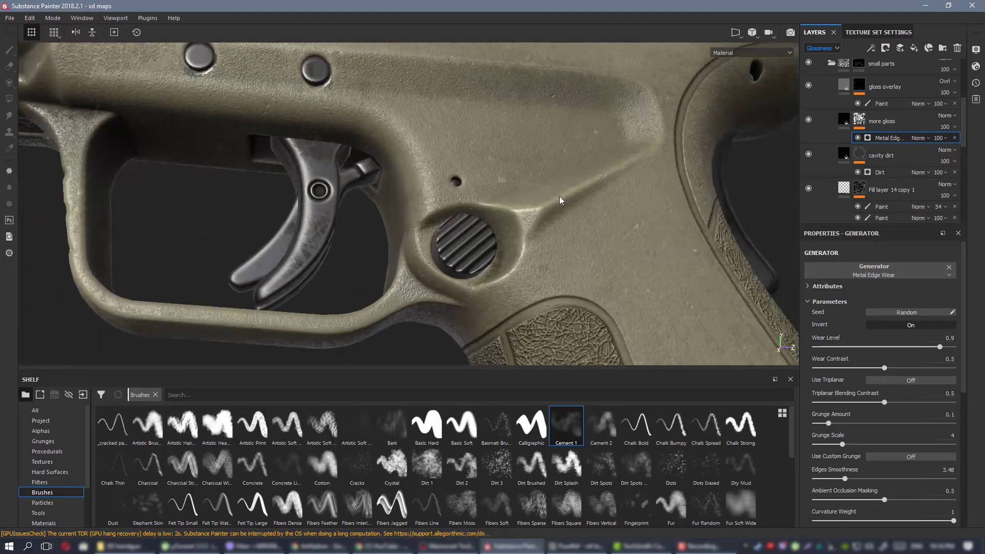
{"action": "right_click_drag", "start_coordinate": [561, 200], "coordinate": [524, 160], "text": "alt"}
{"action": "middle_click_drag", "start_coordinate": [523, 160], "coordinate": [512, 172], "text": "alt"}
{"action": "mouse_move", "coordinate": [513, 171]}
{"action": "left_mouse_down", "text": "alt"}
{"action": "mouse_move", "coordinate": [454, 186]}
{"action": "mouse_move", "coordinate": [507, 181]}
{"action": "left_mouse_up", "text": "alt"}
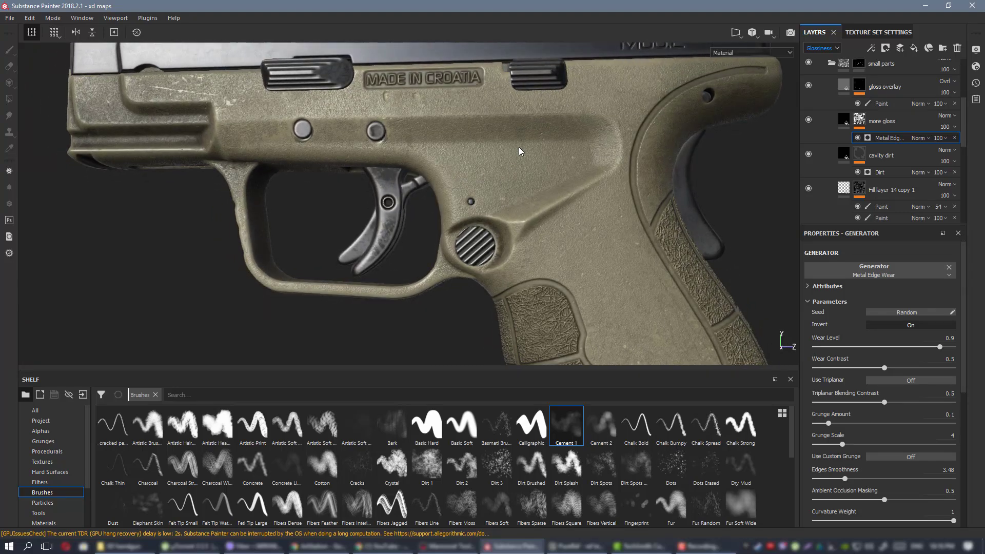
Set the Metal Edge Wear generator's wear level to 0.88 on the more gloss layer's mask.
{"action": "right_click_drag", "start_coordinate": [524, 145], "coordinate": [679, 242], "text": "alt"}
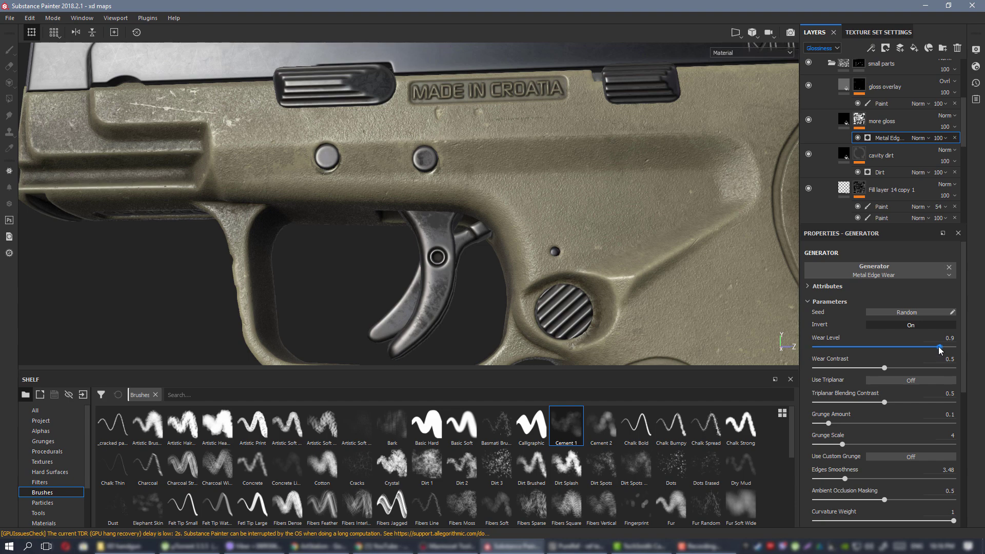
{"action": "left_click_drag", "start_coordinate": [940, 348], "coordinate": [937, 347]}
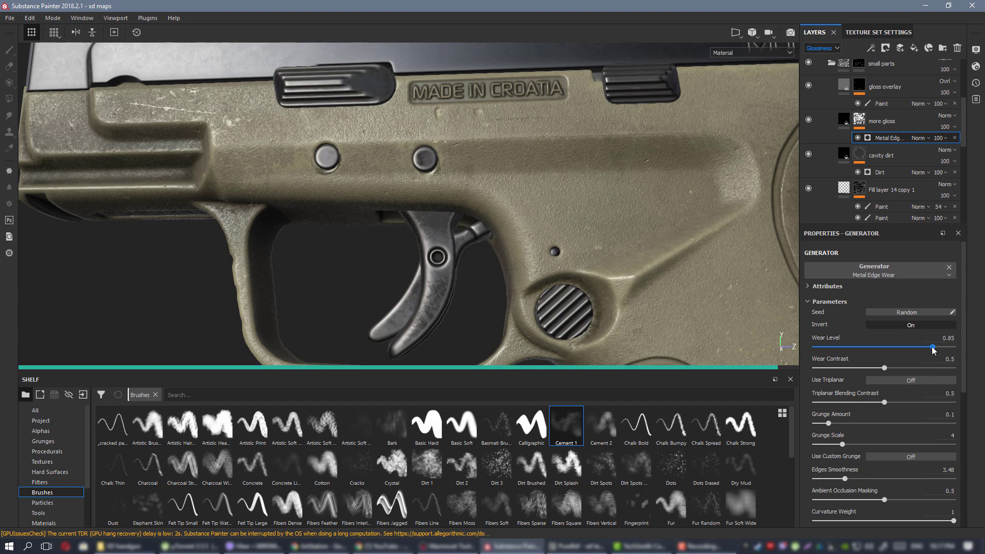
{"action": "left_click_drag", "start_coordinate": [579, 292], "coordinate": [662, 302], "text": "alt"}
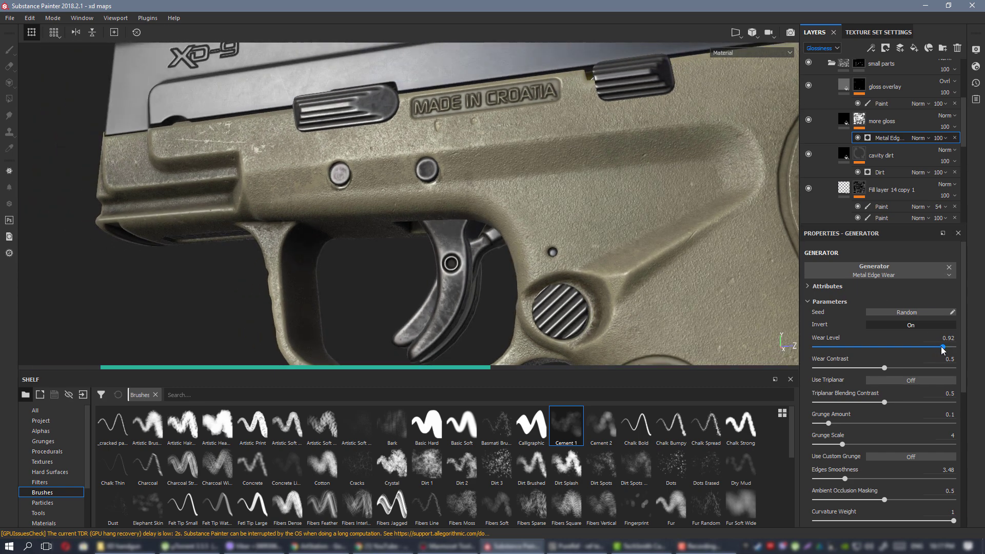
{"action": "left_click_drag", "start_coordinate": [942, 349], "coordinate": [937, 350]}
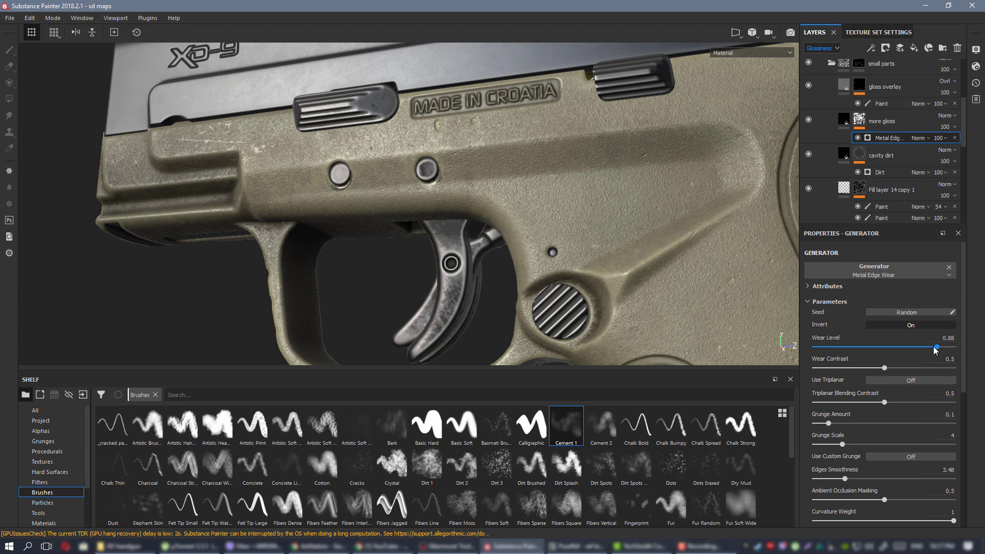
{"action": "right_click_drag", "start_coordinate": [280, 135], "coordinate": [288, 103], "text": "alt"}
{"action": "middle_click_drag", "start_coordinate": [585, 167], "coordinate": [455, 171], "text": "alt"}
{"action": "left_click_drag", "start_coordinate": [455, 171], "coordinate": [486, 187], "text": "alt"}
{"action": "middle_click_drag", "start_coordinate": [486, 187], "coordinate": [592, 199], "text": "alt"}
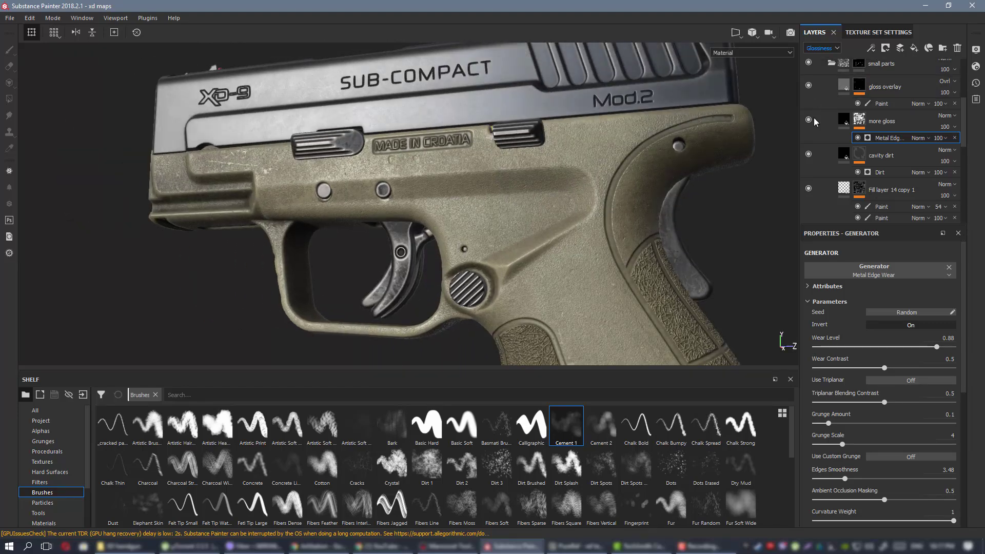
Add a paint effect to the more gloss layer's mask and enlarge the brush to size 2.63 at the detached trigger.
{"action": "right_click", "coordinate": [860, 118]}
{"action": "left_click", "coordinate": [892, 304]}
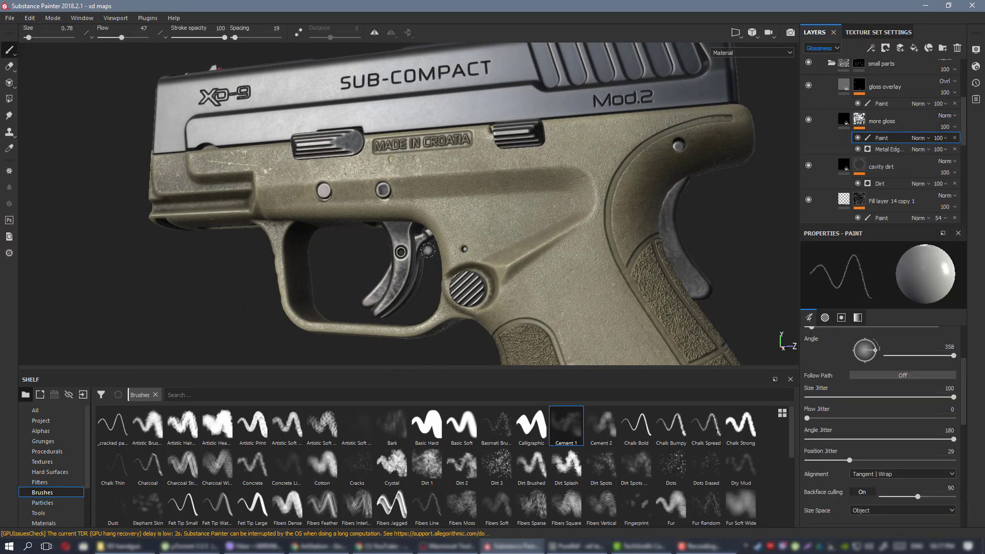
{"action": "scroll", "coordinate": [427, 251], "scroll_direction": "up", "scroll_amount": 5}
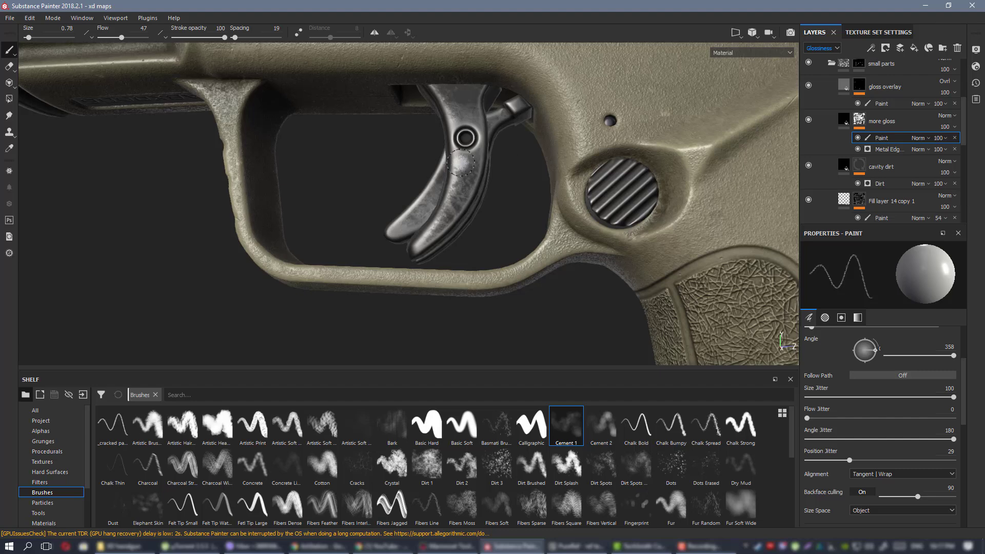
{"action": "scroll", "coordinate": [461, 163], "scroll_direction": "down", "scroll_amount": 8}
{"action": "middle_click_drag", "start_coordinate": [460, 162], "coordinate": [371, 249], "text": "alt"}
{"action": "scroll", "coordinate": [513, 199], "scroll_direction": "up", "scroll_amount": 3}
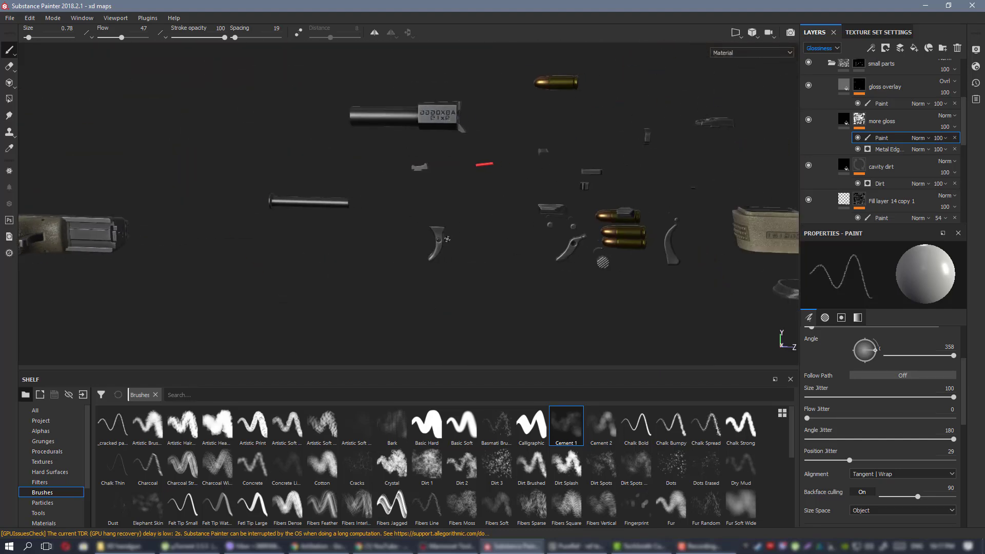
{"action": "scroll", "coordinate": [448, 239], "scroll_direction": "up", "scroll_amount": 7}
{"action": "middle_click_drag", "start_coordinate": [447, 199], "coordinate": [443, 104], "text": "alt"}
{"action": "scroll", "coordinate": [445, 143], "scroll_direction": "up", "scroll_amount": 4}
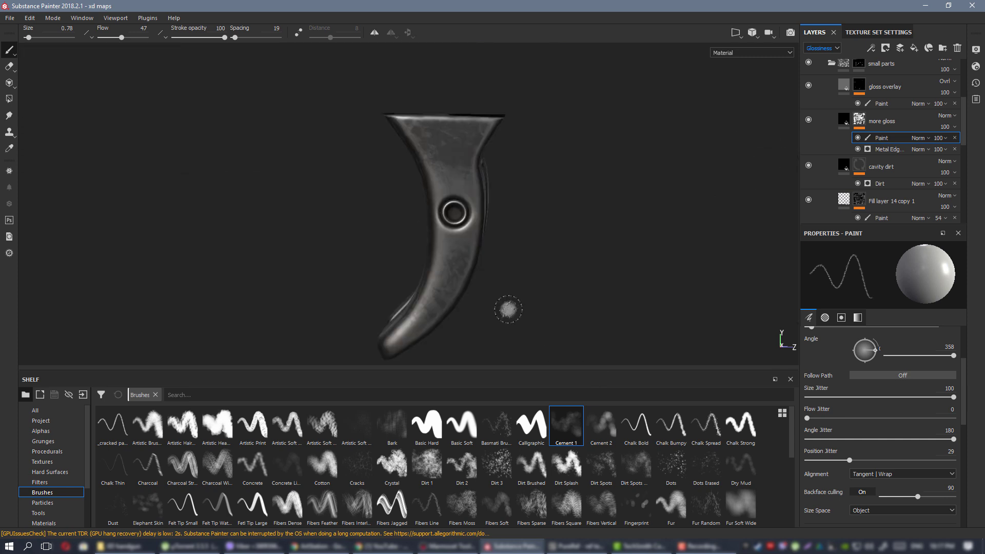
{"action": "left_click_drag", "start_coordinate": [508, 310], "coordinate": [471, 223], "text": "alt"}
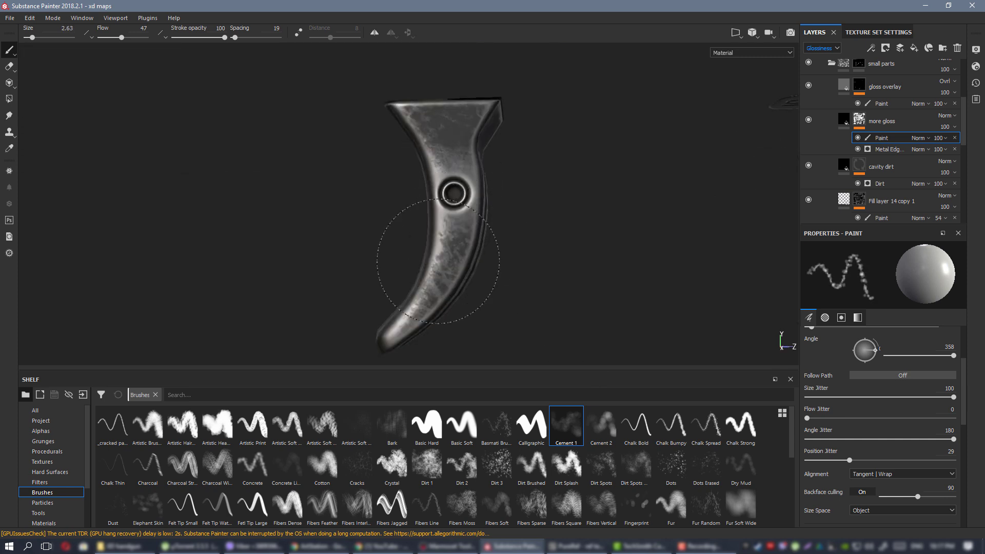
Examine the gloss wear on the detached trigger pieces and compare it with the trigger assembled in the pistol.
{"action": "left_click_drag", "start_coordinate": [439, 259], "coordinate": [519, 222], "text": "alt"}
{"action": "right_click_drag", "start_coordinate": [511, 221], "coordinate": [421, 189], "text": "alt"}
{"action": "middle_click_drag", "start_coordinate": [583, 185], "coordinate": [400, 149], "text": "alt"}
{"action": "right_click_drag", "start_coordinate": [400, 149], "coordinate": [518, 216], "text": "alt"}
{"action": "left_click_drag", "start_coordinate": [606, 404], "coordinate": [610, 354], "text": "alt"}
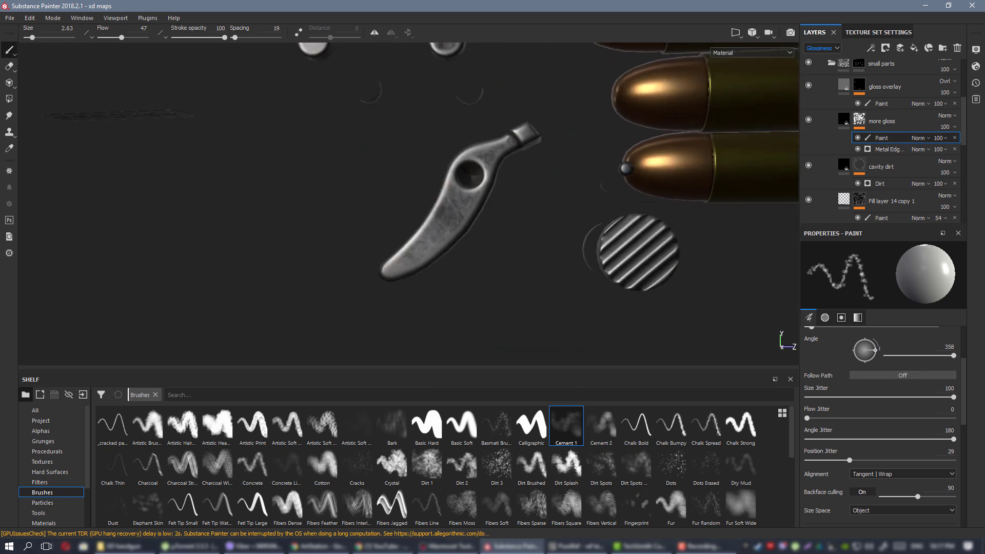
{"action": "right_click_drag", "start_coordinate": [590, 328], "coordinate": [86, 198], "text": "alt"}
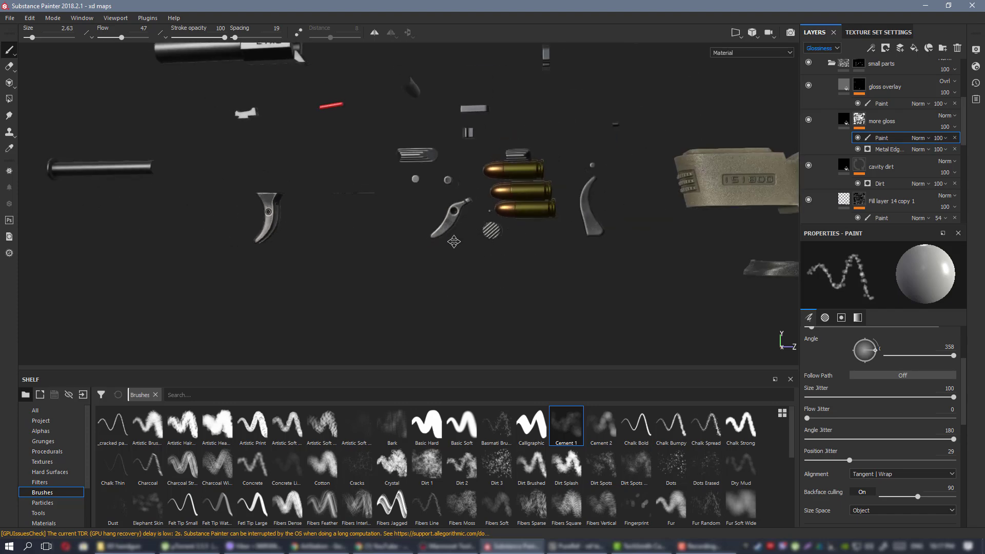
{"action": "middle_click_drag", "start_coordinate": [454, 241], "coordinate": [484, 31], "text": "alt"}
{"action": "middle_click_drag", "start_coordinate": [446, 287], "coordinate": [333, 65], "text": "alt"}
{"action": "right_click_drag", "start_coordinate": [462, 205], "coordinate": [753, 337], "text": "alt"}
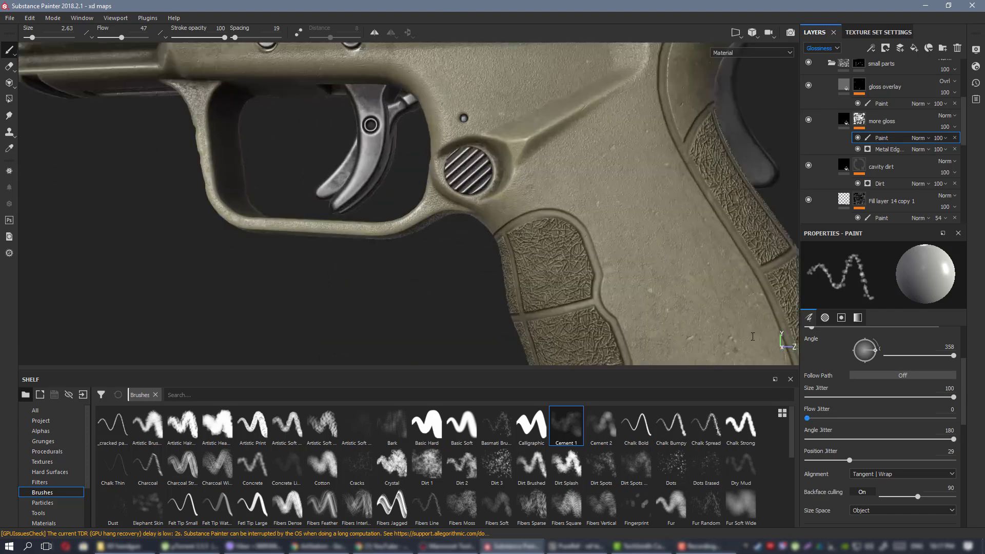
{"action": "left_click_drag", "start_coordinate": [502, 105], "coordinate": [405, 138], "text": "alt"}
{"action": "middle_click_drag", "start_coordinate": [394, 143], "coordinate": [489, 125], "text": "alt"}
{"action": "left_click_drag", "start_coordinate": [489, 125], "coordinate": [463, 107], "text": "alt"}
{"action": "right_click_drag", "start_coordinate": [463, 107], "coordinate": [501, 200], "text": "alt"}
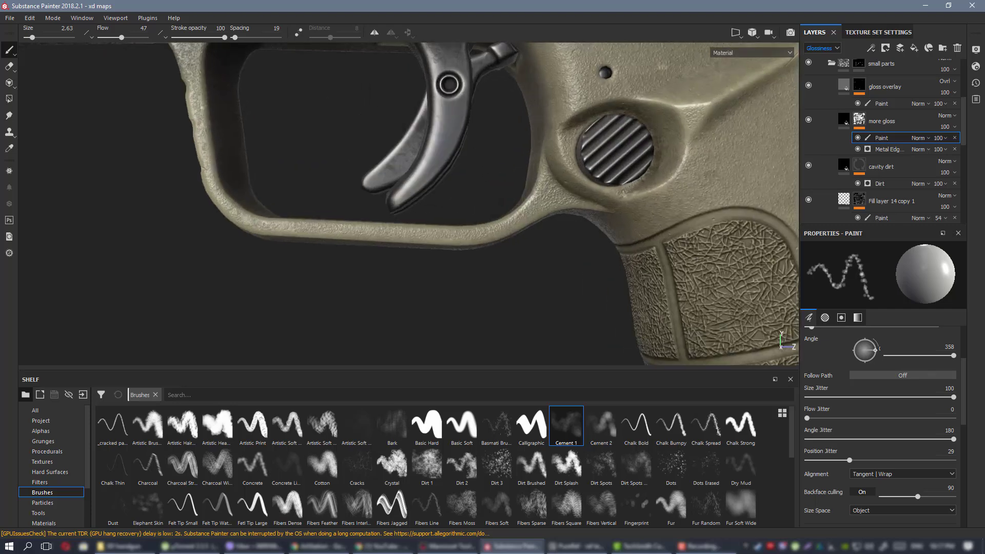
{"action": "right_click_drag", "start_coordinate": [359, 159], "coordinate": [123, 95], "text": "alt"}
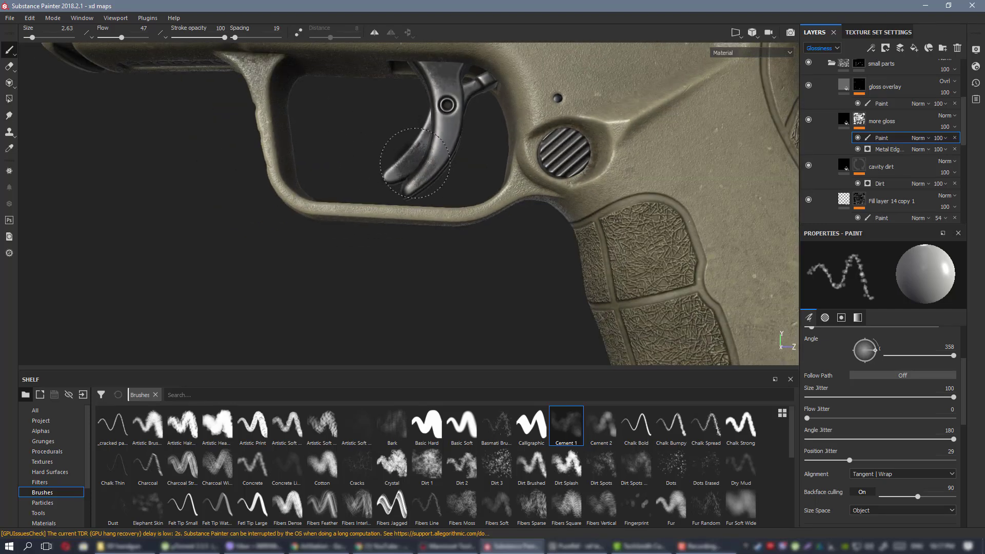
Examine the gloss on the trigger, magazine release, takedown lever and grip safety from several angles under rotated lighting.
{"action": "right_click_drag", "start_coordinate": [501, 203], "coordinate": [453, 181], "text": "alt"}
{"action": "middle_click_drag", "start_coordinate": [453, 180], "coordinate": [447, 329], "text": "alt"}
{"action": "left_click_drag", "start_coordinate": [445, 216], "coordinate": [485, 197], "text": "alt"}
{"action": "middle_click_drag", "start_coordinate": [485, 197], "coordinate": [359, 180], "text": "alt"}
{"action": "right_click_drag", "start_coordinate": [359, 179], "coordinate": [328, 145], "text": "alt"}
{"action": "middle_click_drag", "start_coordinate": [454, 169], "coordinate": [411, 143], "text": "alt"}
{"action": "right_click_drag", "start_coordinate": [410, 142], "coordinate": [485, 192], "text": "alt"}
{"action": "middle_click_drag", "start_coordinate": [485, 193], "coordinate": [413, 197], "text": "alt"}
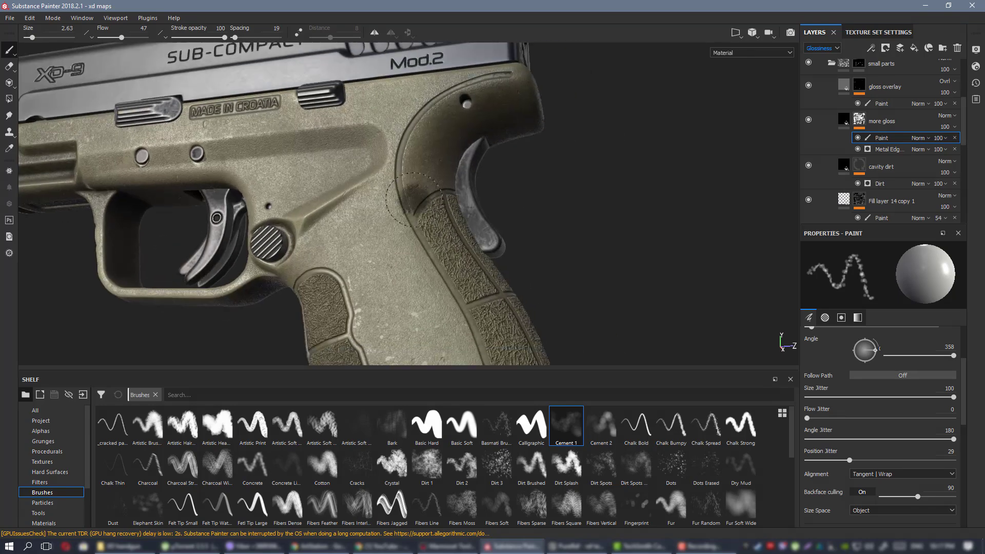
{"action": "left_click_drag", "start_coordinate": [415, 200], "coordinate": [372, 187], "text": "alt"}
{"action": "right_click_drag", "start_coordinate": [379, 187], "coordinate": [308, 155], "text": "shift"}
{"action": "middle_click_drag", "start_coordinate": [314, 155], "coordinate": [457, 189], "text": "alt"}
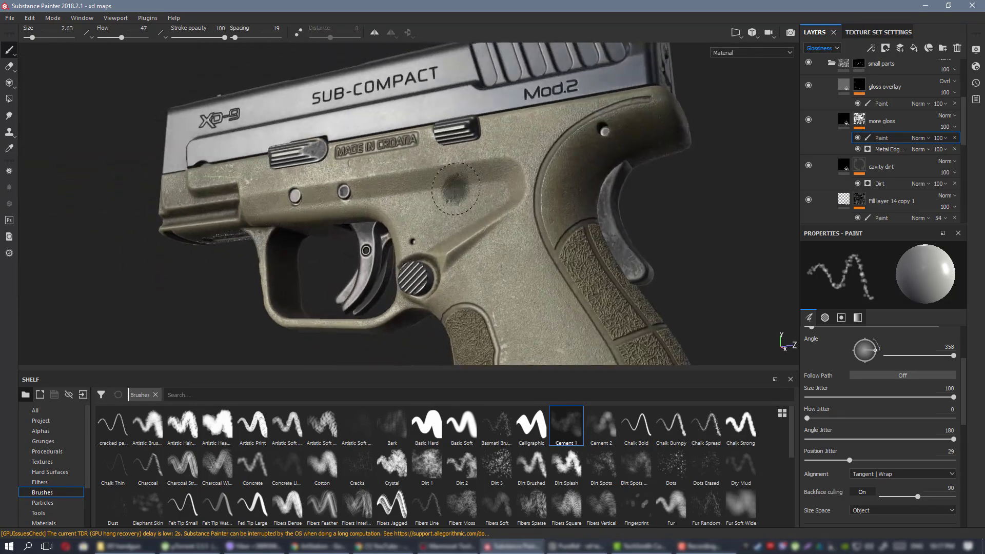
Try a paper-style brush alpha at size 1.63, with size and position jitter at 0, around the frame pins and trigger.
{"action": "right_click_drag", "start_coordinate": [456, 189], "coordinate": [506, 226], "text": "alt"}
{"action": "middle_click_drag", "start_coordinate": [359, 172], "coordinate": [414, 229], "text": "alt"}
{"action": "left_click_drag", "start_coordinate": [413, 229], "coordinate": [367, 195], "text": "alt"}
{"action": "middle_click_drag", "start_coordinate": [504, 211], "coordinate": [651, 181], "text": "alt"}
{"action": "right_click_drag", "start_coordinate": [297, 194], "coordinate": [359, 231], "text": "alt"}
{"action": "mouse_move", "coordinate": [359, 231]}
{"action": "left_mouse_down", "text": "alt"}
{"action": "mouse_move", "coordinate": [416, 188]}
{"action": "mouse_move", "coordinate": [381, 186]}
{"action": "left_mouse_up", "text": "alt"}
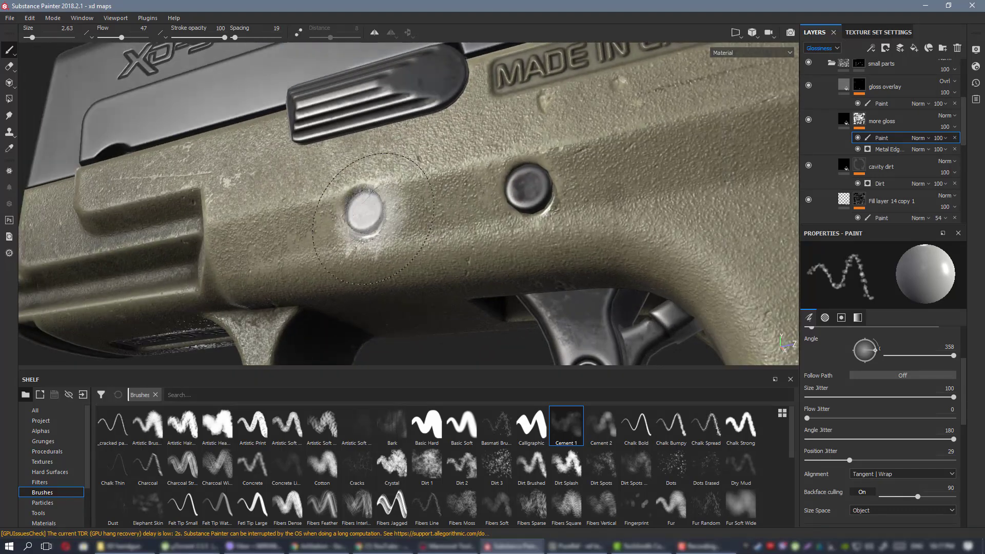
{"action": "right_click_drag", "start_coordinate": [374, 219], "coordinate": [370, 215], "text": "ctrl"}
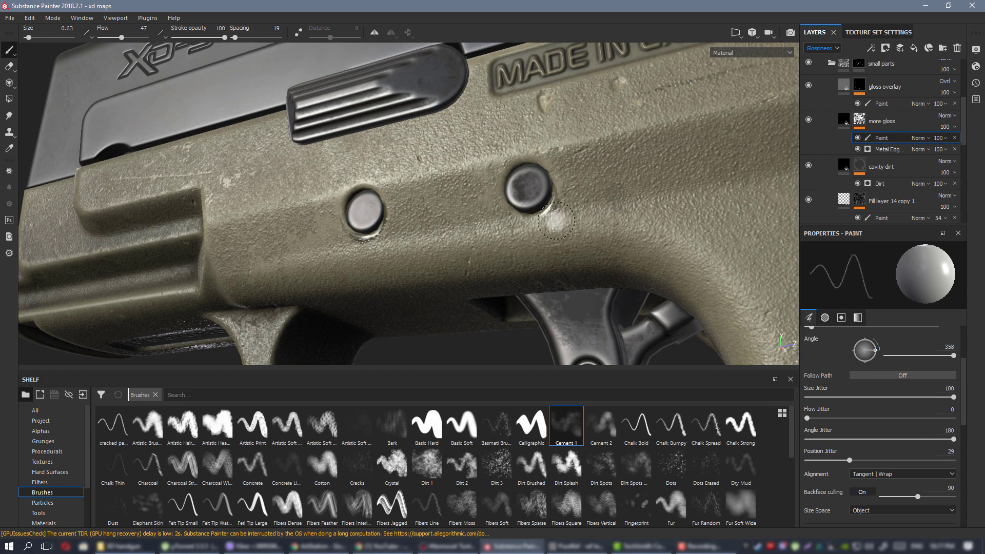
{"action": "left_click", "coordinate": [39, 431]}
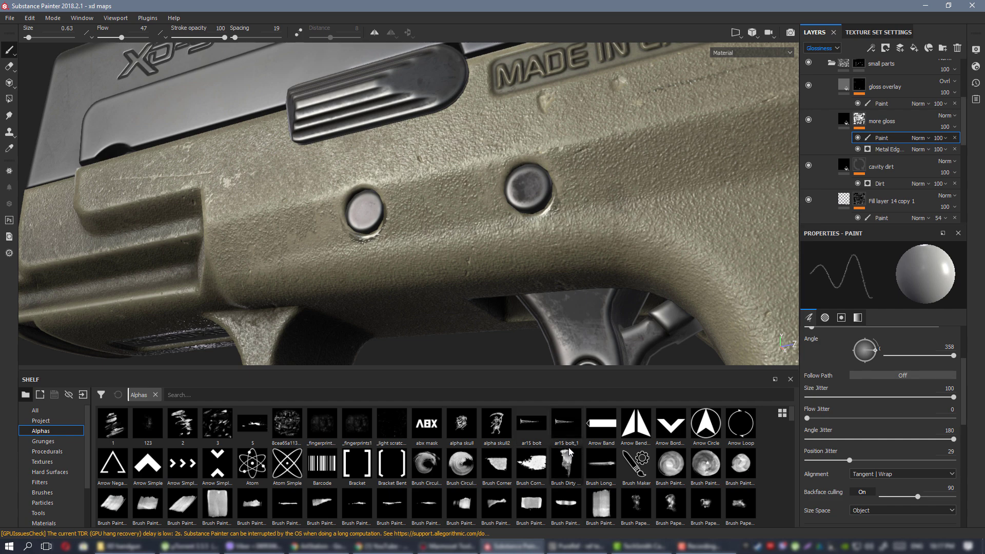
{"action": "left_click", "coordinate": [705, 505]}
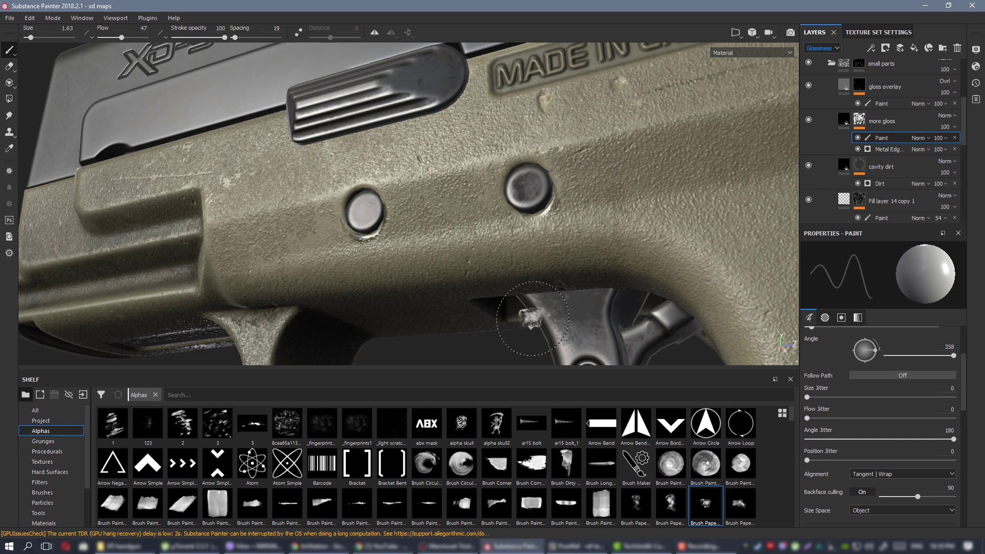
{"action": "mouse_move", "coordinate": [487, 286]}
{"action": "left_mouse_down", "text": "alt"}
{"action": "mouse_move", "coordinate": [532, 278]}
{"action": "mouse_move", "coordinate": [471, 253]}
{"action": "left_mouse_up", "text": "alt"}
{"action": "right_click_drag", "start_coordinate": [471, 253], "coordinate": [385, 202], "text": "alt"}
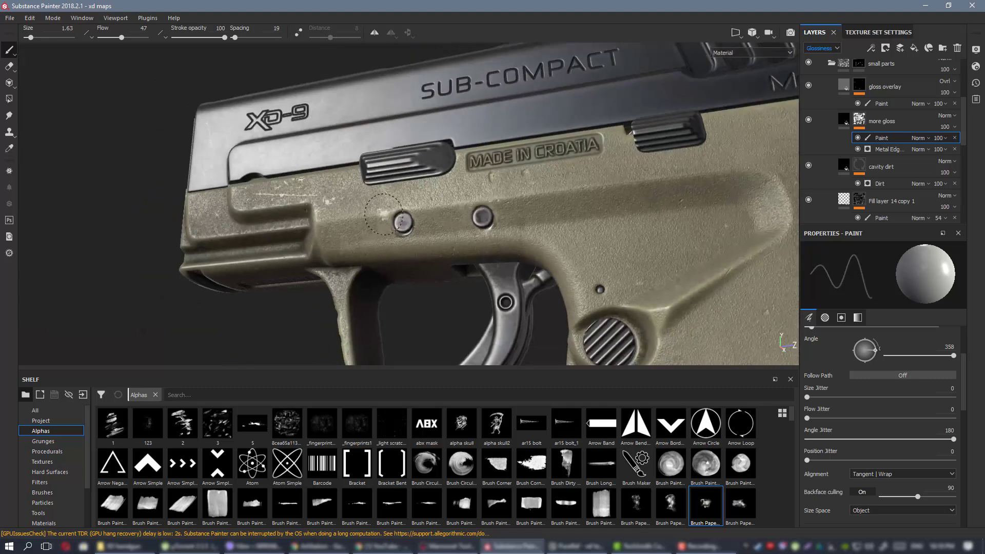
{"action": "middle_click_drag", "start_coordinate": [576, 242], "coordinate": [512, 225], "text": "alt"}
{"action": "left_click_drag", "start_coordinate": [512, 225], "coordinate": [515, 215], "text": "alt"}
{"action": "right_click_drag", "start_coordinate": [515, 215], "coordinate": [477, 191], "text": "alt"}
{"action": "mouse_move", "coordinate": [553, 188]}
{"action": "middle_mouse_down", "text": "alt"}
{"action": "mouse_move", "coordinate": [504, 178]}
{"action": "mouse_move", "coordinate": [463, 150]}
{"action": "middle_mouse_up", "text": "alt"}
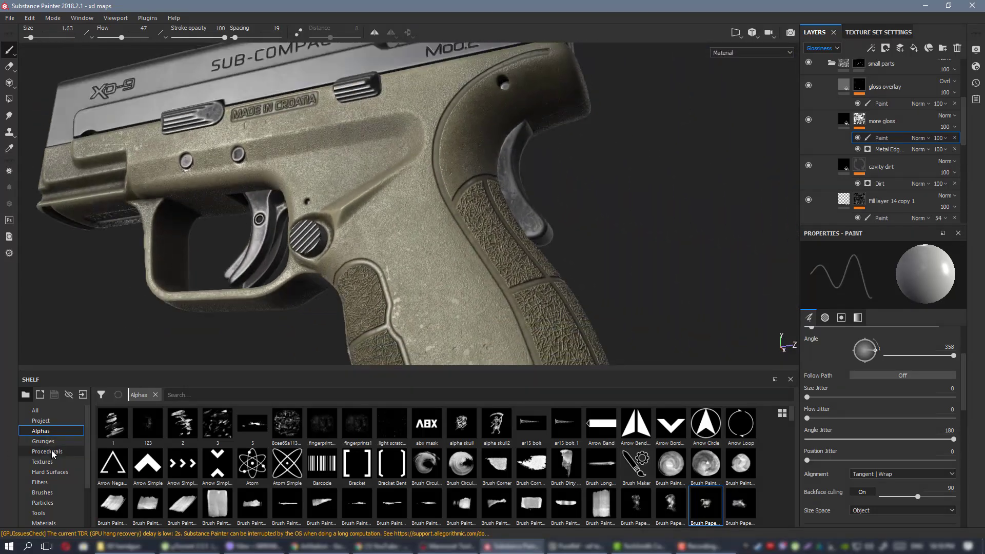
Load the Cement 1 brush again and reduce its size to 3.55.
{"action": "left_click", "coordinate": [42, 492]}
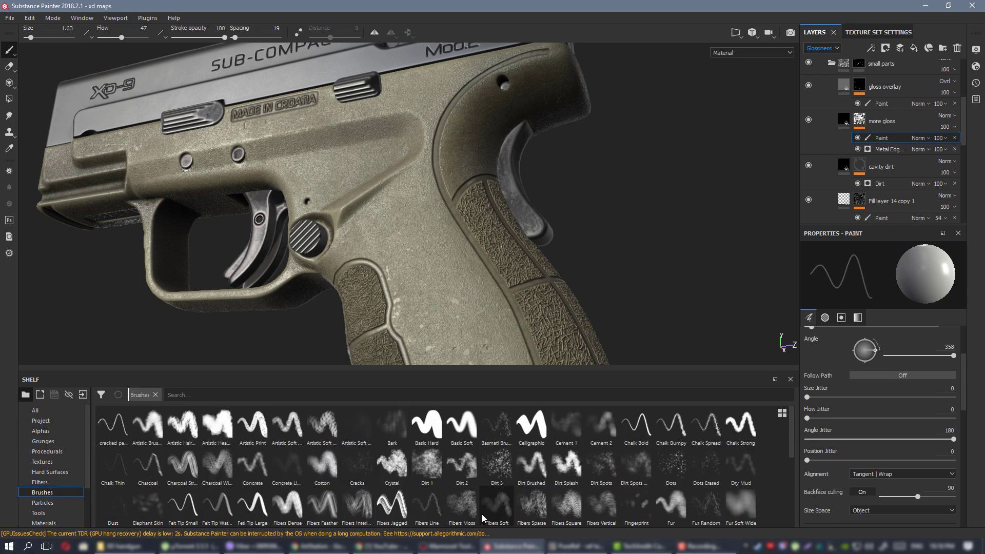
{"action": "left_click", "coordinate": [566, 426]}
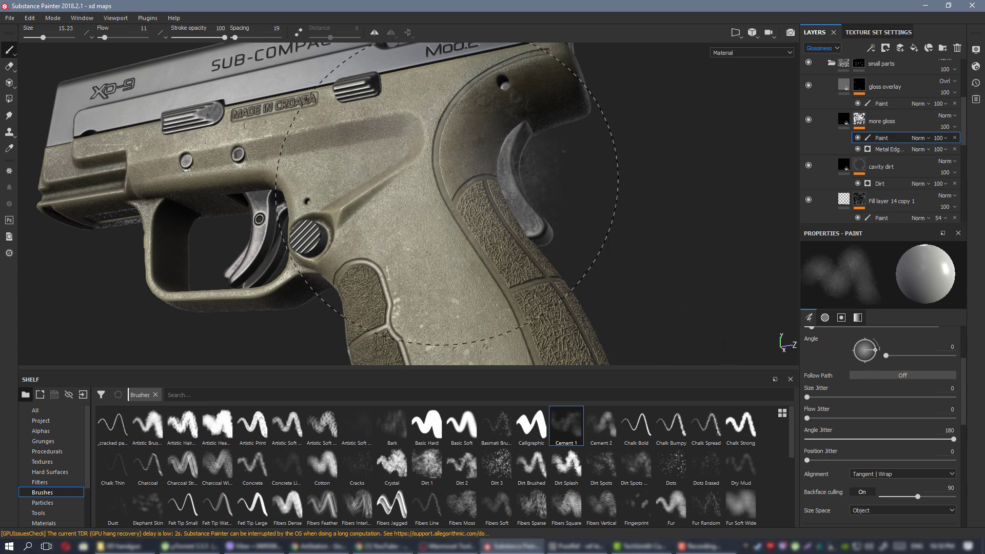
{"action": "key", "text": "bracketleft"}
Set the more gloss fill layer's glossiness to 0.3491 in the glossiness view, and check it on the pistol in the material view.
{"action": "key", "text": "c"}
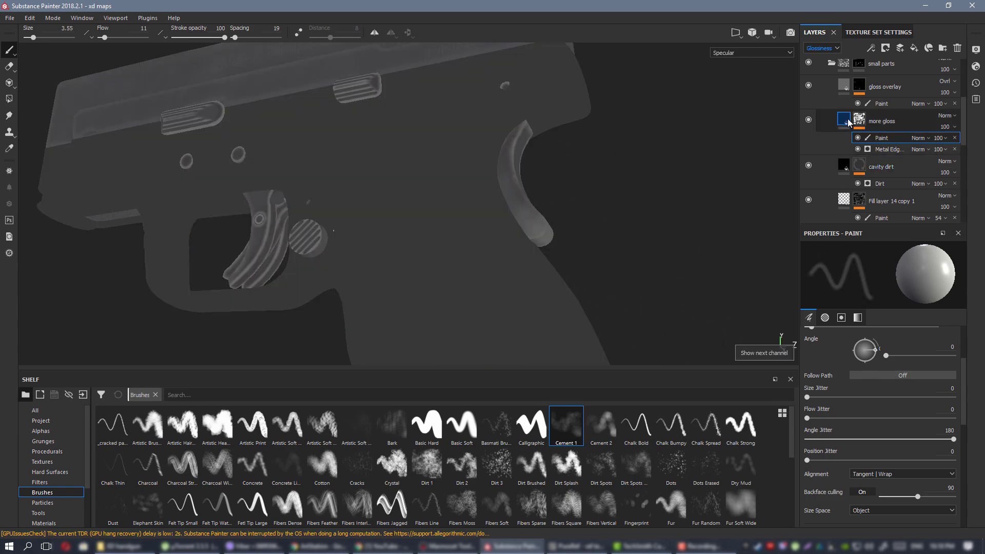
{"action": "left_click", "coordinate": [847, 121]}
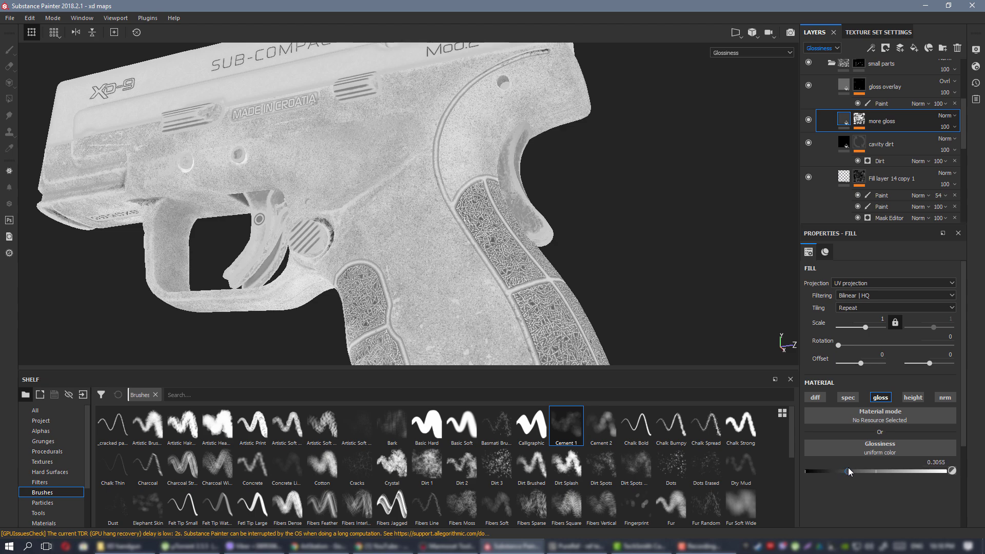
{"action": "middle_click_drag", "start_coordinate": [282, 172], "coordinate": [330, 197], "text": "alt"}
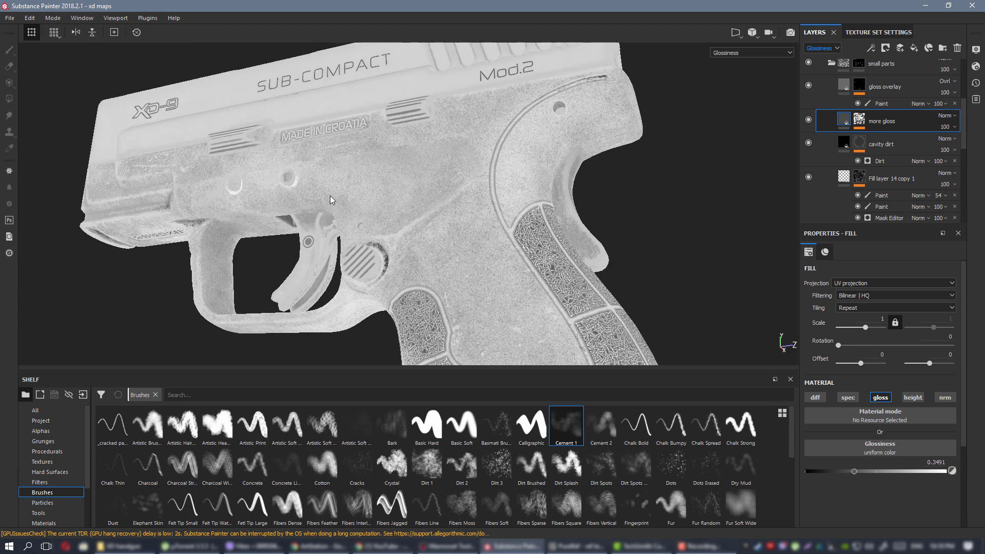
{"action": "left_click_drag", "start_coordinate": [330, 197], "coordinate": [393, 220], "text": "alt"}
{"action": "middle_click_drag", "start_coordinate": [394, 221], "coordinate": [389, 221], "text": "alt"}
{"action": "left_click_drag", "start_coordinate": [389, 222], "coordinate": [449, 254], "text": "alt"}
{"action": "key", "text": "m"}
{"action": "right_click_drag", "start_coordinate": [449, 254], "coordinate": [528, 279], "text": "alt"}
{"action": "left_click_drag", "start_coordinate": [528, 280], "coordinate": [495, 260], "text": "alt"}
{"action": "right_click_drag", "start_coordinate": [495, 260], "coordinate": [585, 325], "text": "alt"}
{"action": "left_click_drag", "start_coordinate": [585, 325], "coordinate": [547, 276], "text": "alt"}
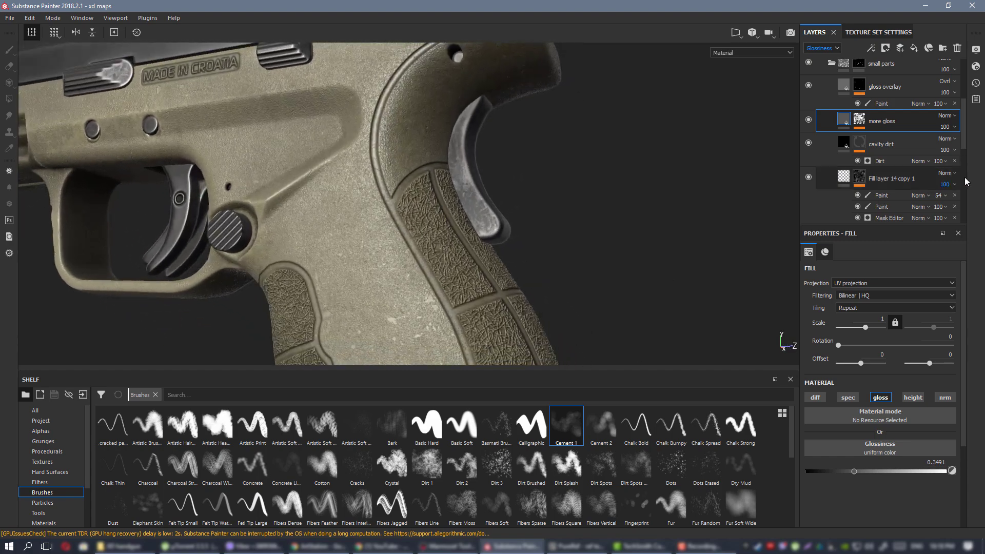
Paint the more gloss mask's paint effect over the grip safety with the Cement 1 brush to vary its gloss.
{"action": "left_click", "coordinate": [864, 121]}
{"action": "left_click", "coordinate": [893, 138]}
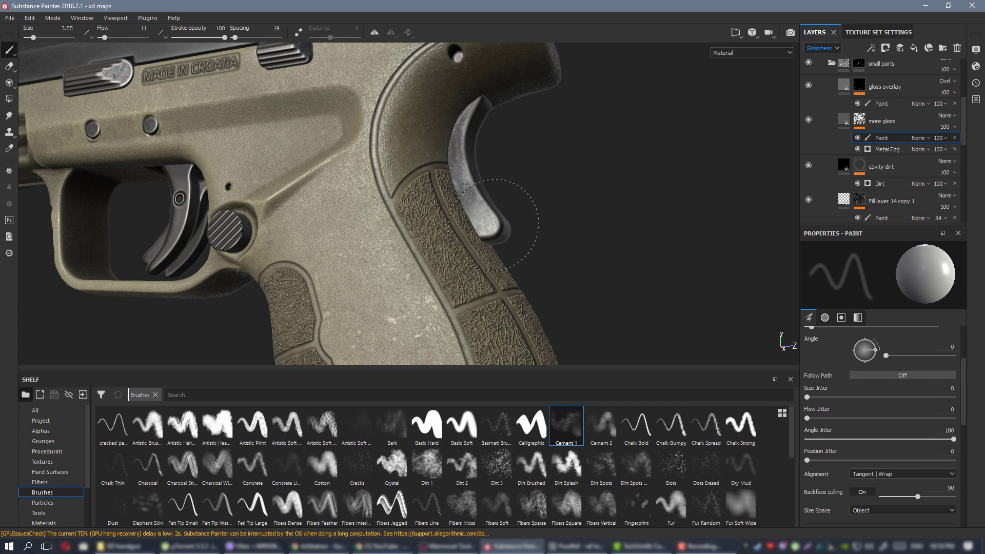
{"action": "left_click_drag", "start_coordinate": [513, 255], "coordinate": [537, 240], "text": "alt"}
{"action": "mouse_move", "coordinate": [490, 160]}
{"action": "left_mouse_down", "text": "alt"}
{"action": "mouse_move", "coordinate": [480, 203]}
{"action": "mouse_move", "coordinate": [477, 195]}
{"action": "left_mouse_up", "text": "alt"}
{"action": "mouse_move", "coordinate": [472, 187]}
{"action": "left_mouse_down"}
{"action": "mouse_move", "coordinate": [495, 210]}
{"action": "mouse_move", "coordinate": [477, 208]}
{"action": "left_mouse_up"}
{"action": "left_click_drag", "start_coordinate": [540, 253], "coordinate": [558, 235], "text": "alt"}
{"action": "right_click_drag", "start_coordinate": [558, 236], "coordinate": [559, 235], "text": "shift"}
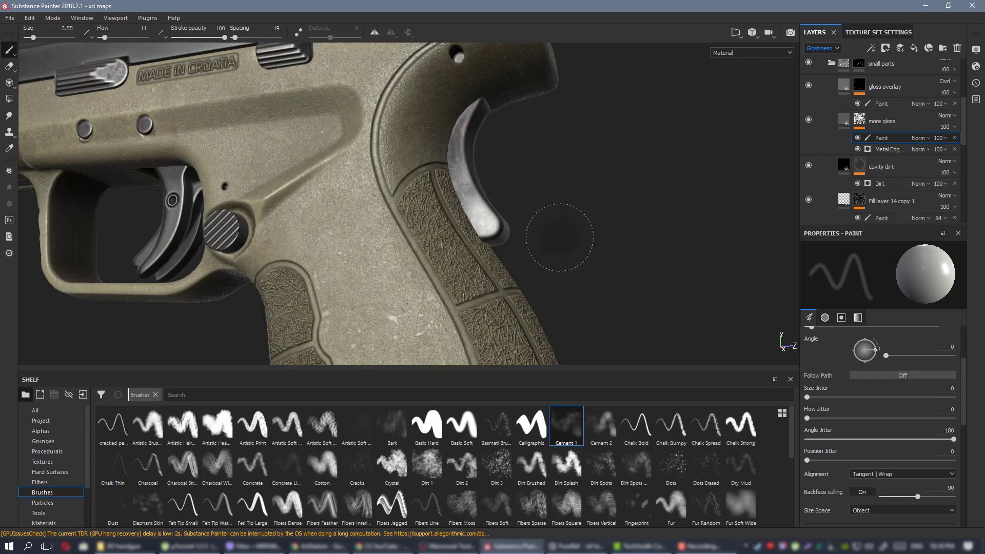
Examine the whole pistol from a distance and switch to PureRef to consult the reference images.
{"action": "scroll", "coordinate": [560, 235], "scroll_direction": "down", "scroll_amount": 5}
{"action": "left_click_drag", "start_coordinate": [559, 236], "coordinate": [564, 240], "text": "alt"}
{"action": "key", "text": "ctrl"}
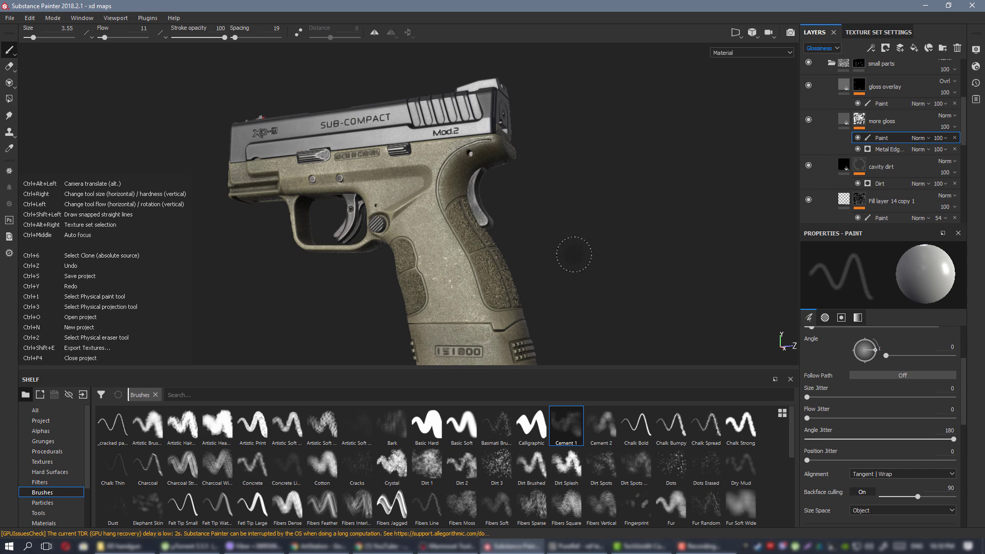
{"action": "right_click_drag", "start_coordinate": [574, 255], "coordinate": [541, 283], "text": "alt"}
{"action": "left_click_drag", "start_coordinate": [541, 282], "coordinate": [552, 281], "text": "alt"}
{"action": "key", "text": "alt+Tab"}
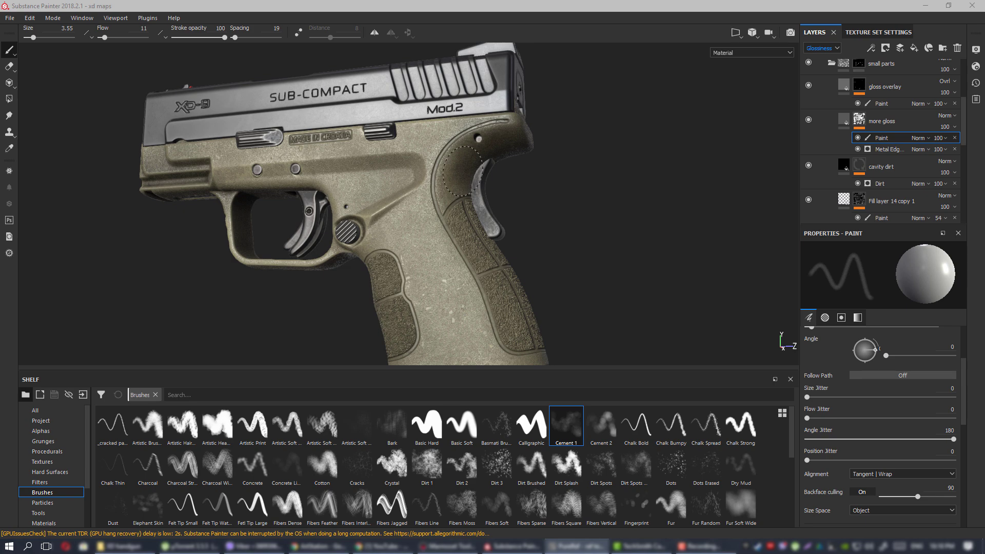
Examine the painted grip safety and the other small parts from the rear and side under rotated lighting.
{"action": "left_click_drag", "start_coordinate": [463, 174], "coordinate": [377, 175], "text": "alt"}
{"action": "right_click_drag", "start_coordinate": [400, 174], "coordinate": [496, 174], "text": "shift"}
{"action": "scroll", "coordinate": [495, 174], "scroll_direction": "up", "scroll_amount": 5}
{"action": "left_click_drag", "start_coordinate": [490, 242], "coordinate": [552, 193], "text": "alt"}
{"action": "scroll", "coordinate": [556, 206], "scroll_direction": "down", "scroll_amount": 4}
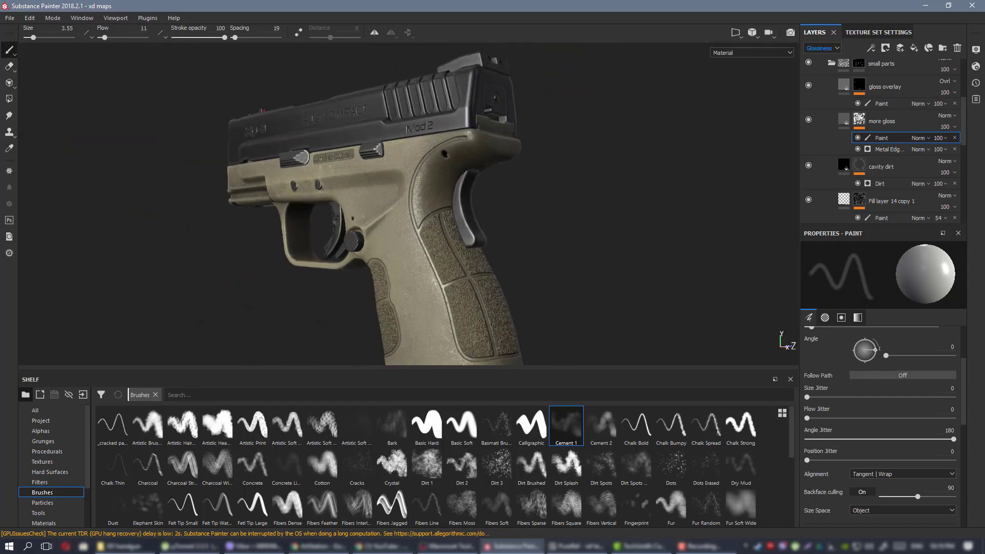
{"action": "left_click_drag", "start_coordinate": [442, 208], "coordinate": [562, 229], "text": "alt"}
{"action": "middle_click_drag", "start_coordinate": [313, 220], "coordinate": [436, 211], "text": "alt"}
{"action": "left_click_drag", "start_coordinate": [431, 211], "coordinate": [450, 214], "text": "alt"}
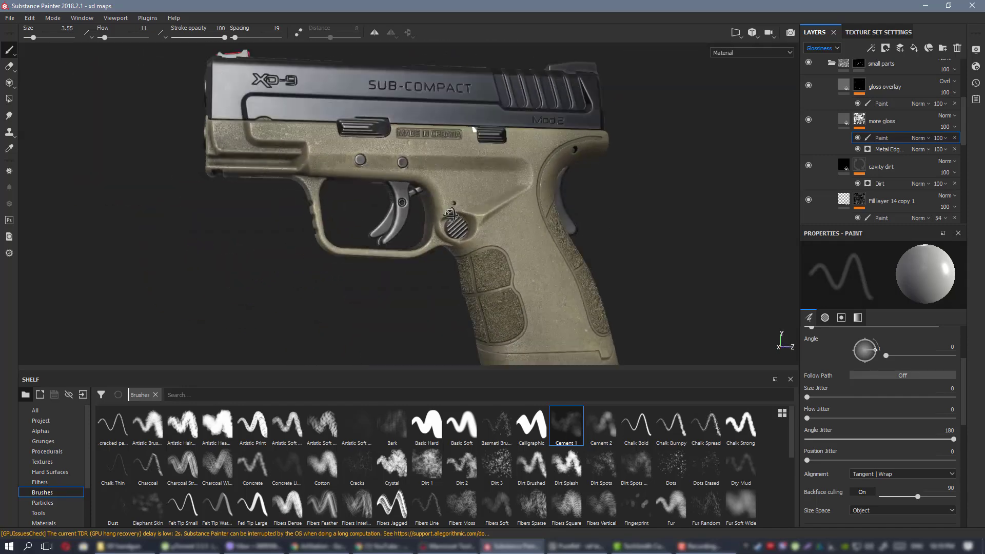
Examine both sides of the textured pistol in the material view under rotated lighting.
{"action": "scroll", "coordinate": [647, 174], "scroll_direction": "up", "scroll_amount": 3}
{"action": "left_click_drag", "start_coordinate": [389, 220], "coordinate": [473, 237], "text": "alt"}
{"action": "right_click_drag", "start_coordinate": [513, 214], "coordinate": [420, 202], "text": "alt"}
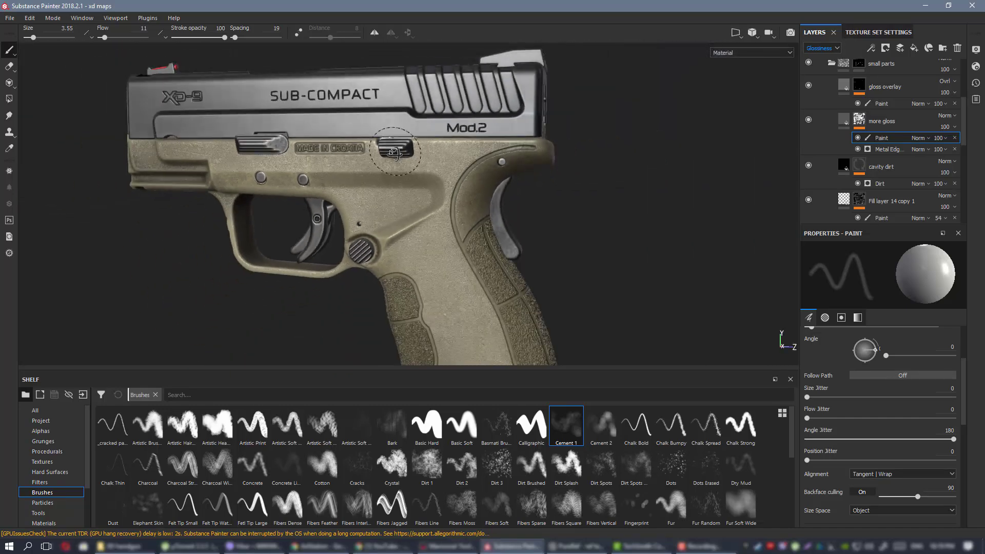
{"action": "mouse_move", "coordinate": [421, 203]}
{"action": "left_mouse_down", "text": "alt"}
{"action": "mouse_move", "coordinate": [393, 209]}
{"action": "mouse_move", "coordinate": [143, 158]}
{"action": "left_mouse_up", "text": "alt"}
{"action": "left_click_drag", "start_coordinate": [590, 167], "coordinate": [338, 160], "text": "alt"}
{"action": "right_click_drag", "start_coordinate": [545, 159], "coordinate": [633, 160], "text": "shift"}
{"action": "middle_click_drag", "start_coordinate": [634, 160], "coordinate": [389, 173], "text": "alt"}
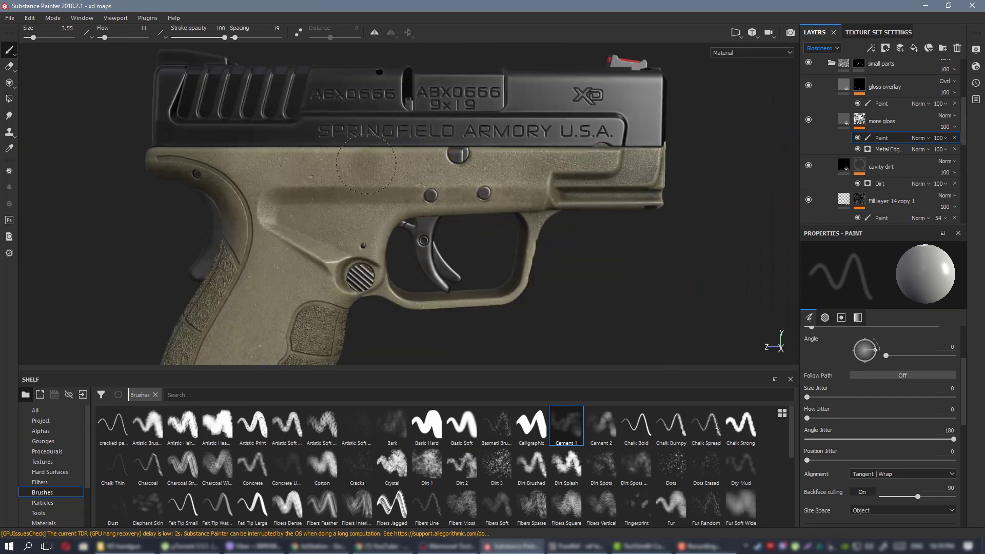
{"action": "right_click_drag", "start_coordinate": [388, 177], "coordinate": [454, 177], "text": "alt"}
{"action": "left_click_drag", "start_coordinate": [455, 177], "coordinate": [493, 174], "text": "alt"}
{"action": "right_click_drag", "start_coordinate": [493, 173], "coordinate": [403, 179], "text": "alt"}
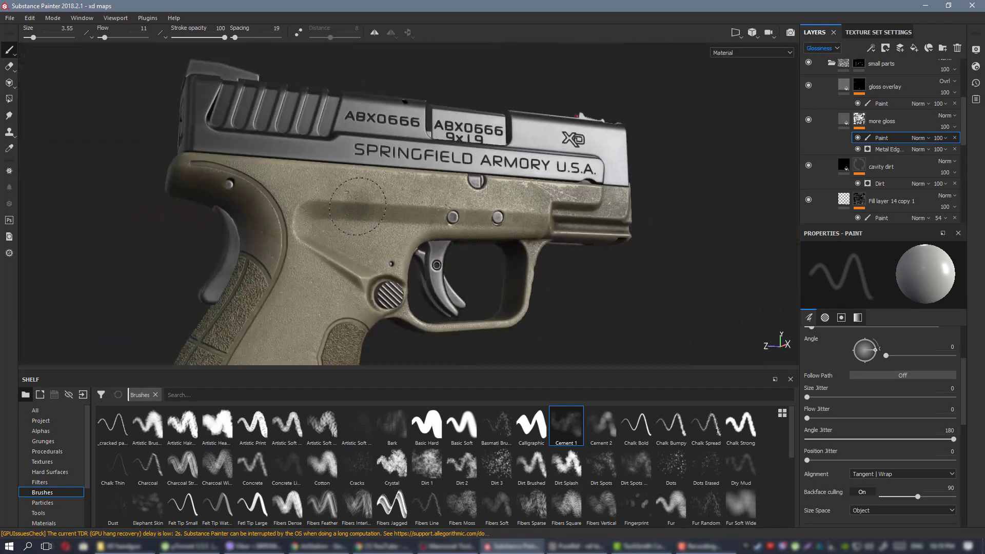
{"action": "left_click_drag", "start_coordinate": [403, 178], "coordinate": [518, 191], "text": "alt"}
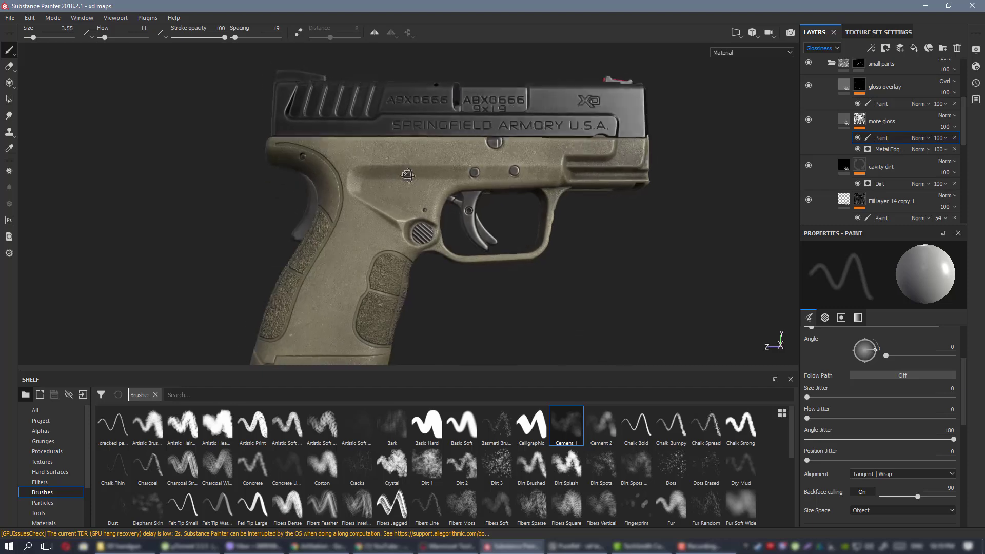
Cycle through the texture channels to the specular view and inspect the levers, pins, trigger and grip safety.
{"action": "key", "text": "c"}
{"action": "key", "text": "c"}
{"action": "key", "text": "c"}
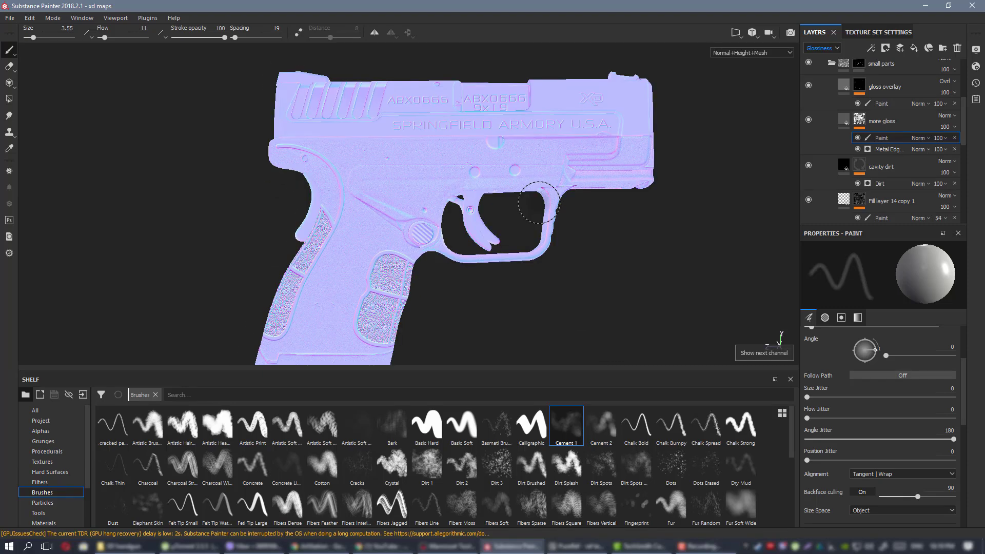
{"action": "key", "text": "c"}
{"action": "key", "text": "c"}
{"action": "key", "text": "c"}
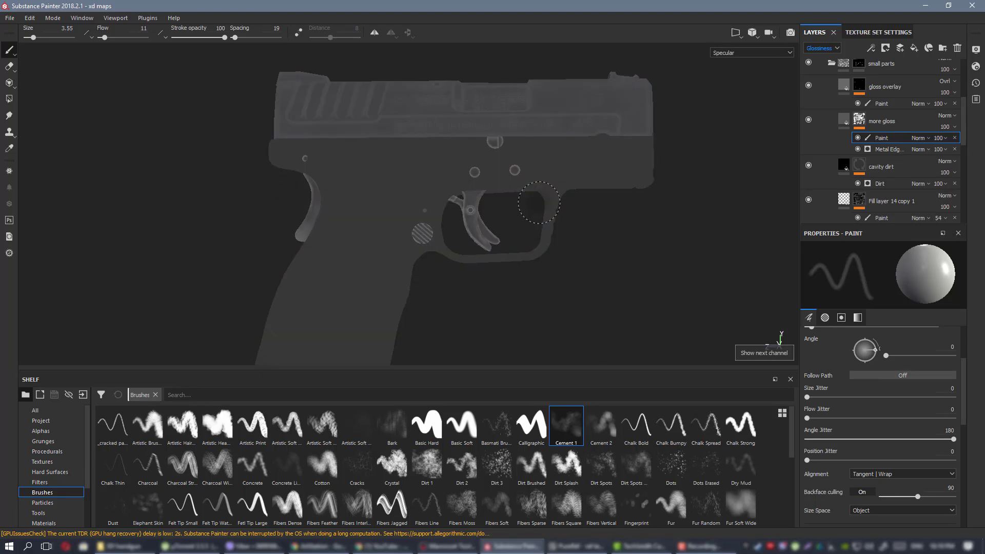
{"action": "scroll", "coordinate": [364, 197], "scroll_direction": "up", "scroll_amount": 5}
{"action": "middle_click_drag", "start_coordinate": [359, 194], "coordinate": [633, 236], "text": "alt"}
{"action": "right_click_drag", "start_coordinate": [633, 236], "coordinate": [708, 337], "text": "alt"}
{"action": "left_click_drag", "start_coordinate": [708, 336], "coordinate": [488, 248], "text": "alt"}
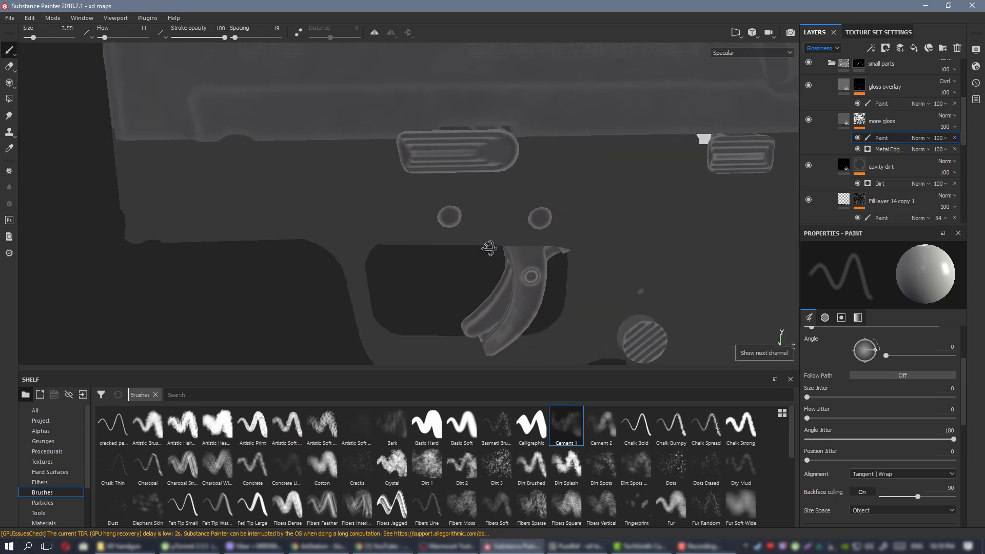
{"action": "right_click_drag", "start_coordinate": [541, 268], "coordinate": [318, 174], "text": "alt"}
{"action": "middle_click_drag", "start_coordinate": [492, 189], "coordinate": [338, 172], "text": "alt"}
{"action": "mouse_move", "coordinate": [339, 172]}
{"action": "left_mouse_down", "text": "alt"}
{"action": "mouse_move", "coordinate": [399, 173]}
{"action": "mouse_move", "coordinate": [478, 201]}
{"action": "left_mouse_up", "text": "alt"}
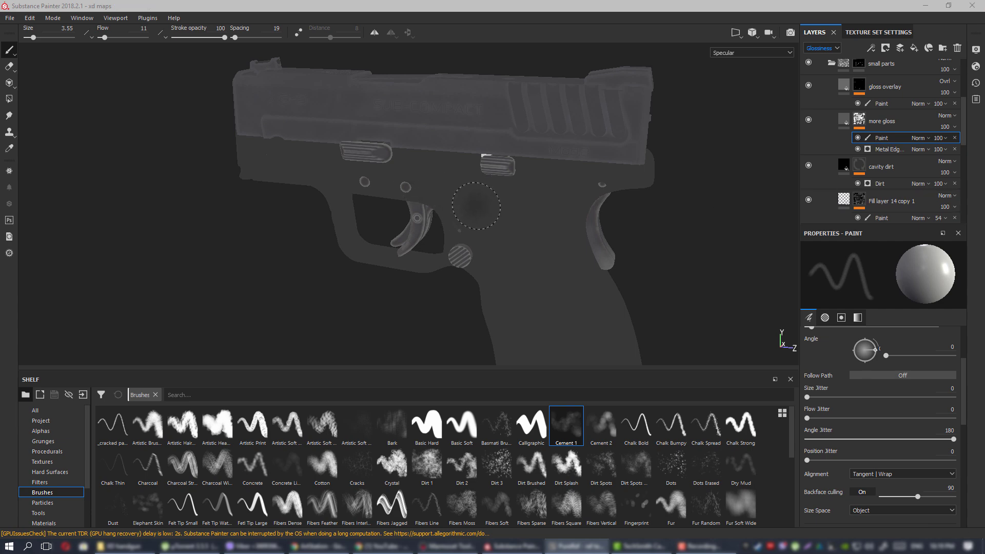
Export the low_mat texture set as 4096x4096 16-bit PNG maps with the PBR SpecGloss configuration.
{"action": "key", "text": "ctrl+shift+e"}
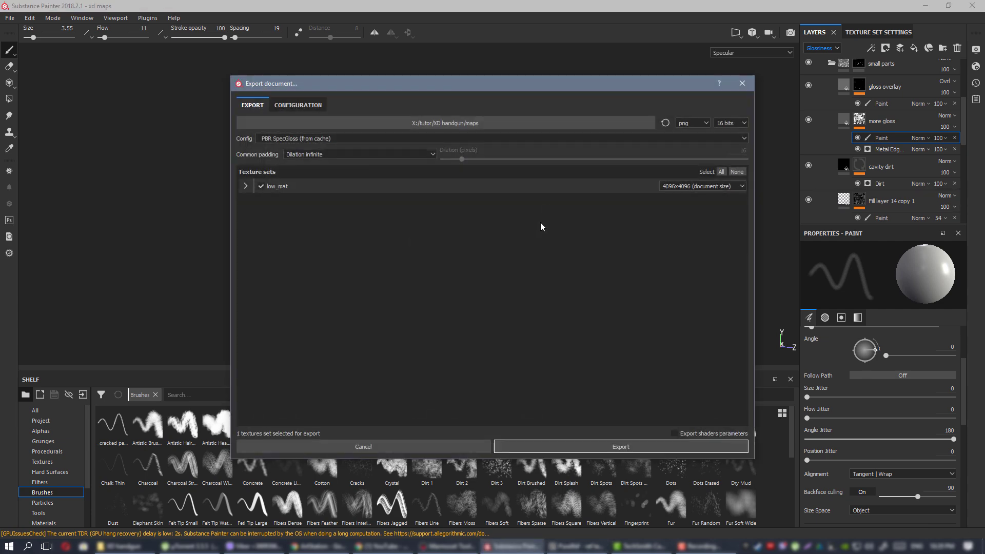
{"action": "left_click", "coordinate": [605, 448]}
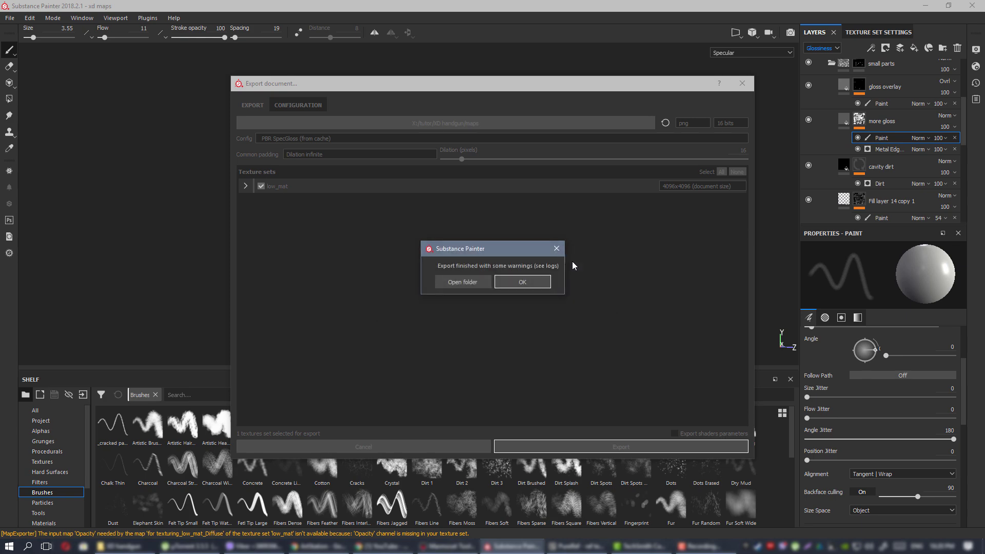
{"action": "left_click", "coordinate": [518, 280]}
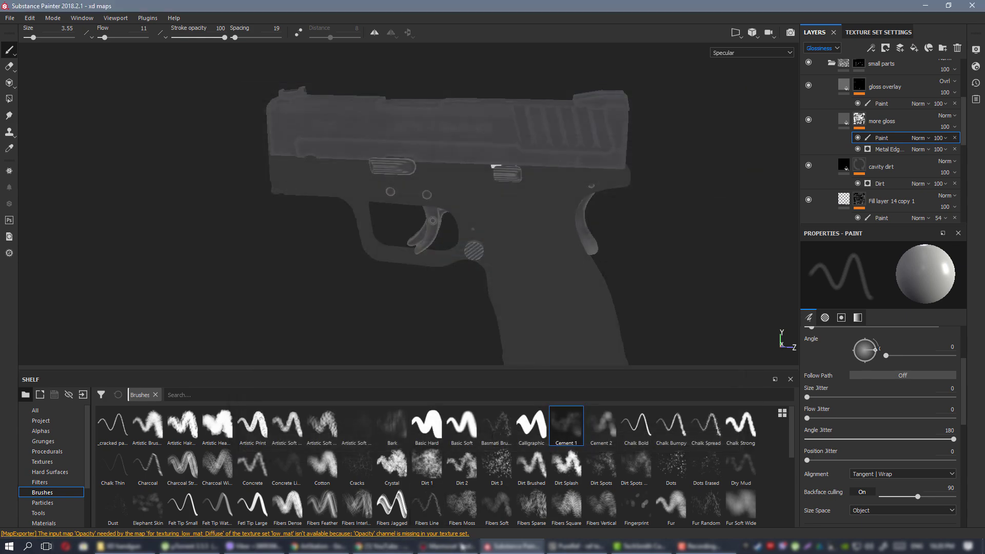
Switch to Marmoset Toolbag and examine the pistol with the exported maps.
{"action": "left_click", "coordinate": [448, 546]}
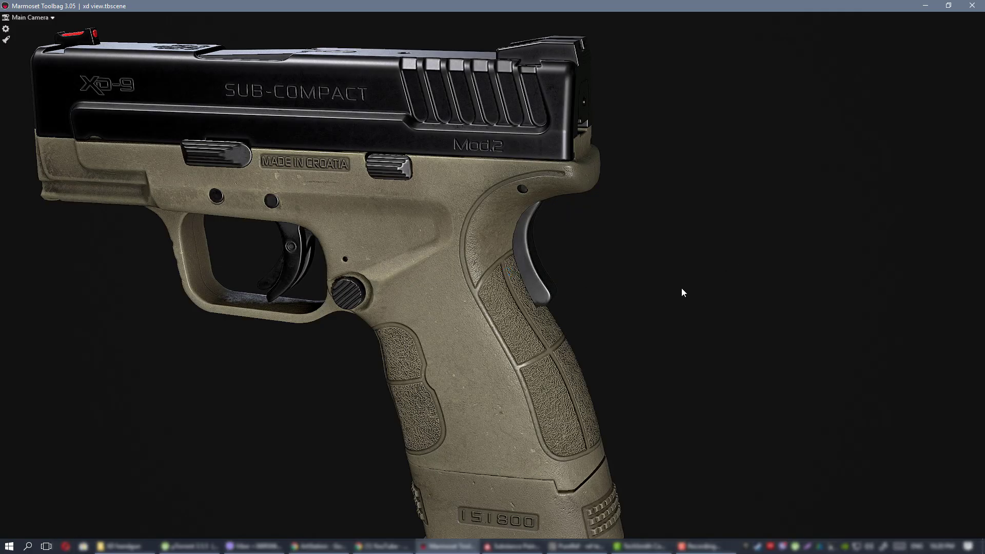
{"action": "left_click_drag", "start_coordinate": [681, 288], "coordinate": [616, 261]}
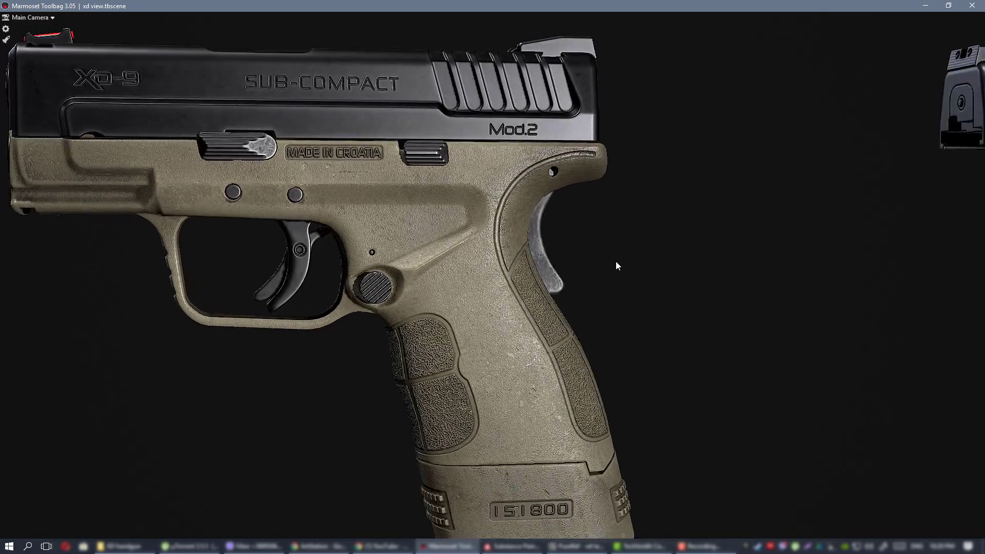
{"action": "scroll", "coordinate": [616, 260], "scroll_direction": "down", "scroll_amount": 2}
{"action": "middle_click_drag", "start_coordinate": [615, 260], "coordinate": [660, 275]}
{"action": "left_click_drag", "start_coordinate": [660, 275], "coordinate": [659, 306]}
Lower the main camera's sharpen strength slightly and return to the full-screen viewport.
{"action": "key", "text": "ctrl+space"}
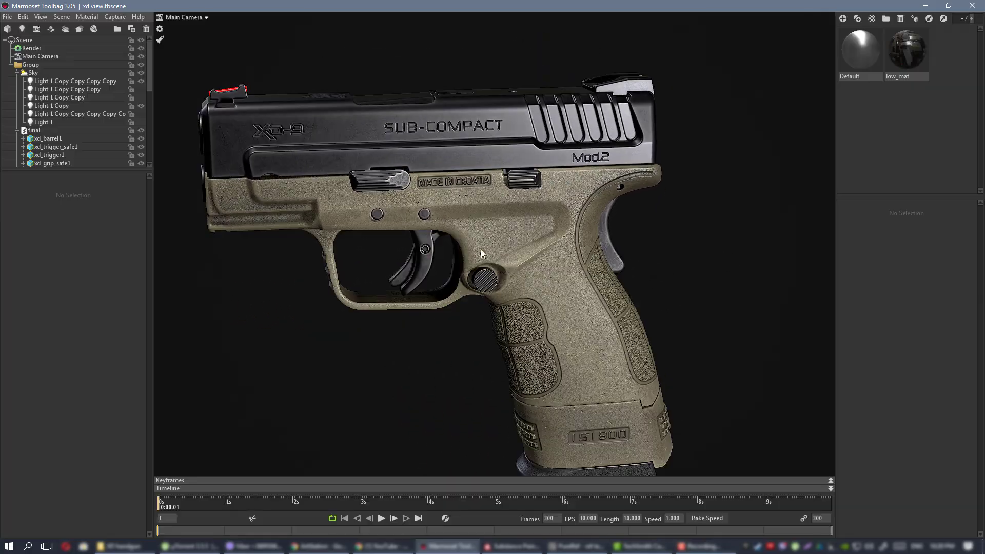
{"action": "left_click", "coordinate": [37, 50]}
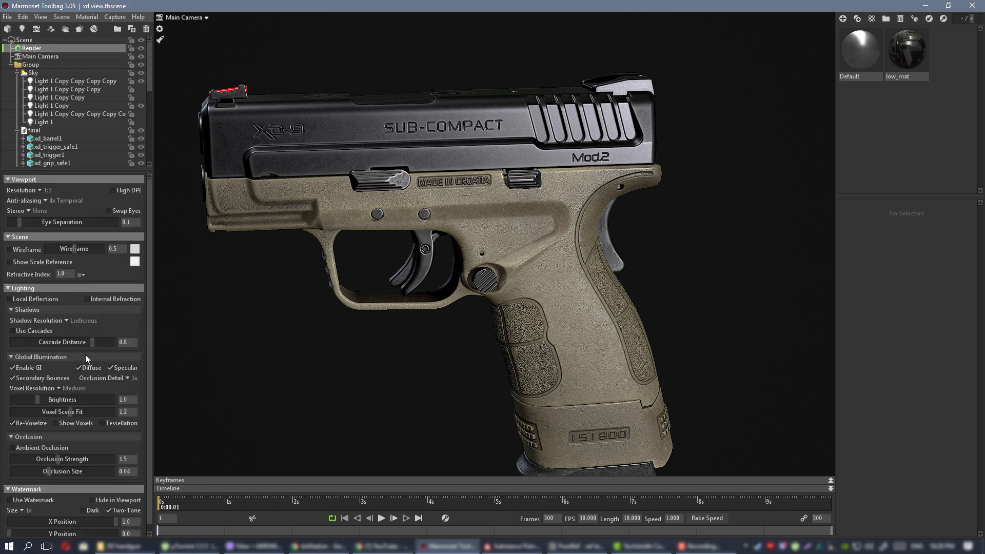
{"action": "scroll", "coordinate": [66, 285], "scroll_direction": "down", "scroll_amount": 1}
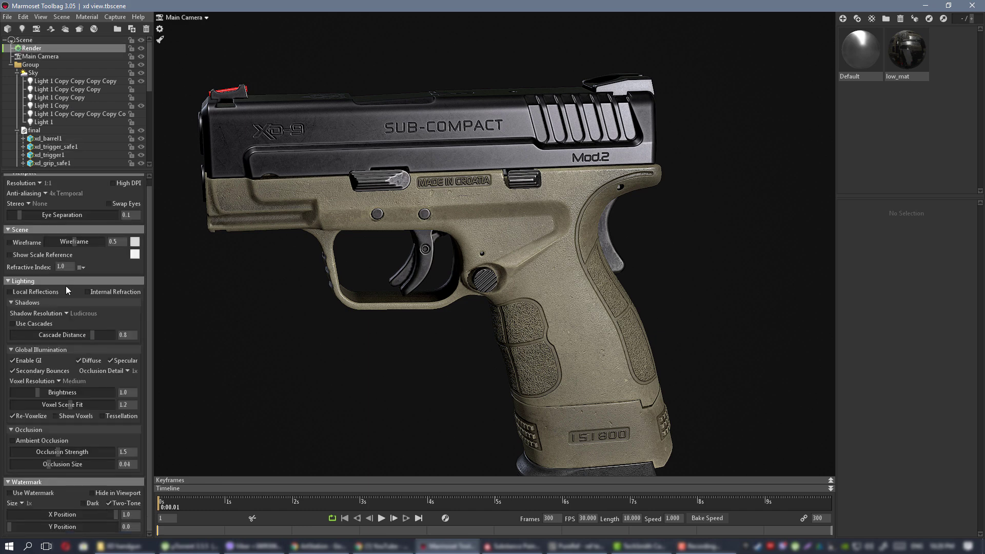
{"action": "left_click", "coordinate": [41, 56]}
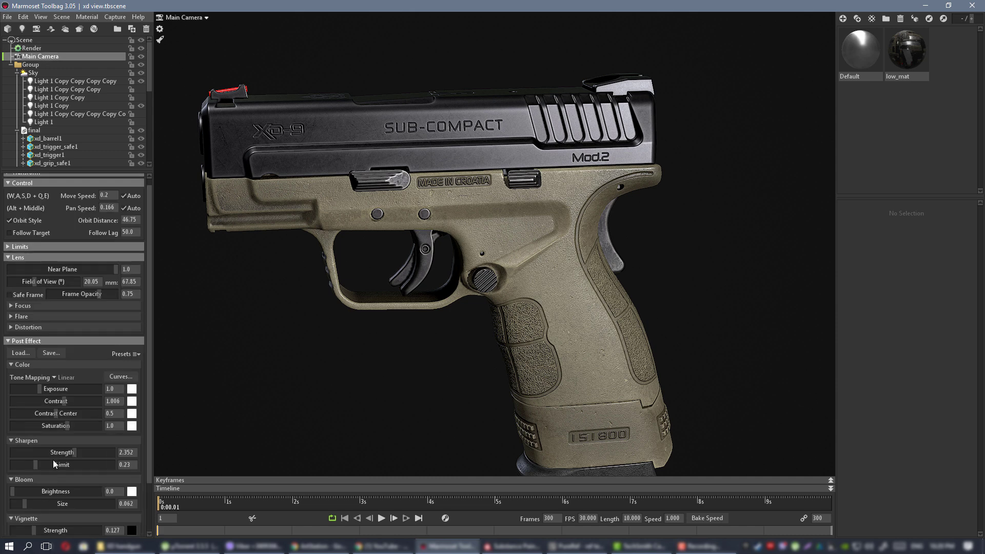
{"action": "left_click_drag", "start_coordinate": [65, 456], "coordinate": [60, 452]}
{"action": "key", "text": "ctrl+space"}
Inspect the frame, grip and small parts of the rendered pistol from several angles and distances.
{"action": "left_click_drag", "start_coordinate": [599, 236], "coordinate": [579, 201], "text": "alt"}
{"action": "right_click_drag", "start_coordinate": [578, 201], "coordinate": [637, 249], "text": "alt"}
{"action": "left_click_drag", "start_coordinate": [638, 248], "coordinate": [496, 216], "text": "alt"}
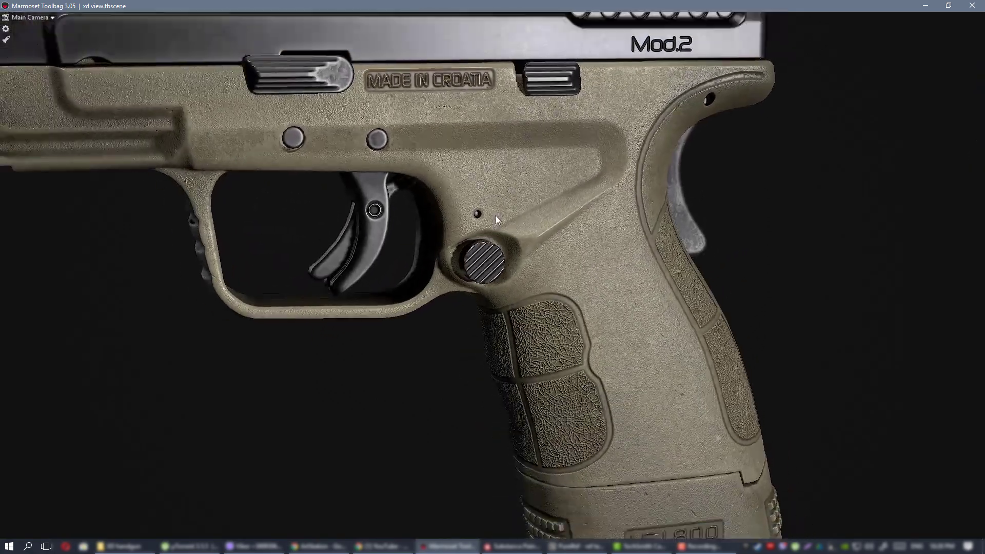
{"action": "right_click_drag", "start_coordinate": [496, 216], "coordinate": [422, 198], "text": "alt"}
{"action": "left_click", "coordinate": [7, 41]}
{"action": "mouse_move", "coordinate": [545, 192]}
{"action": "left_mouse_down", "text": "alt"}
{"action": "mouse_move", "coordinate": [501, 204]}
{"action": "mouse_move", "coordinate": [509, 217]}
{"action": "mouse_move", "coordinate": [537, 189]}
{"action": "mouse_move", "coordinate": [480, 182]}
{"action": "left_mouse_up", "text": "alt"}
{"action": "right_click_drag", "start_coordinate": [480, 181], "coordinate": [592, 211], "text": "alt"}
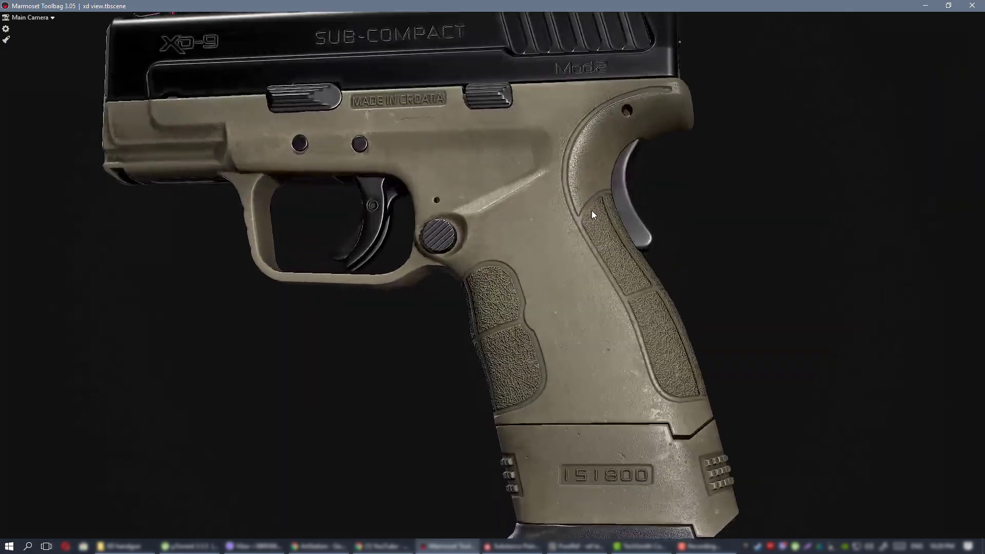
{"action": "left_click_drag", "start_coordinate": [592, 212], "coordinate": [617, 216], "text": "alt"}
{"action": "right_click_drag", "start_coordinate": [617, 216], "coordinate": [595, 218], "text": "alt"}
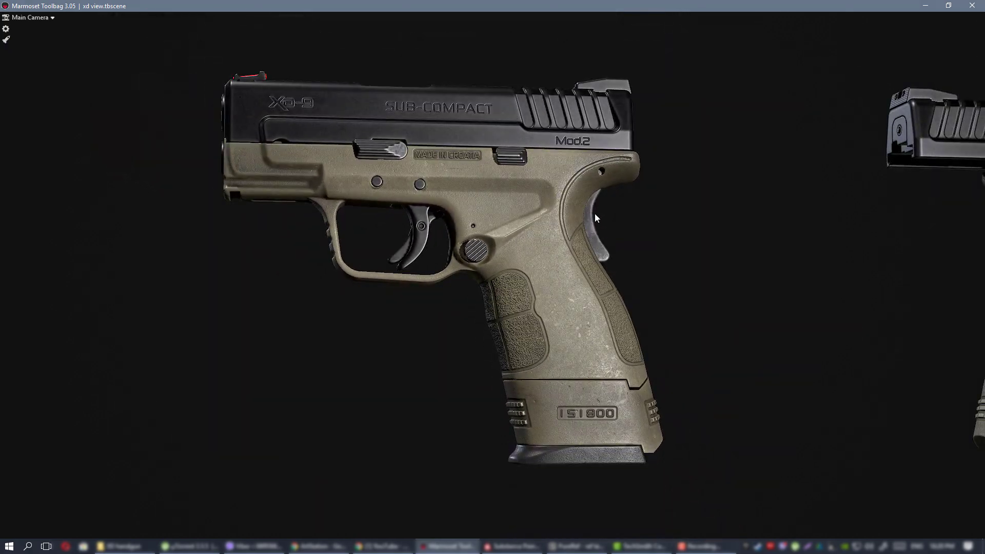
Examine the trigger, pins and worn end of the slide stop lever up close in the render.
{"action": "right_click_drag", "start_coordinate": [597, 252], "coordinate": [609, 298], "text": "alt"}
{"action": "left_click_drag", "start_coordinate": [609, 298], "coordinate": [564, 243], "text": "alt"}
{"action": "right_click_drag", "start_coordinate": [564, 243], "coordinate": [539, 213]}
{"action": "left_click_drag", "start_coordinate": [539, 213], "coordinate": [430, 206]}
{"action": "right_click_drag", "start_coordinate": [430, 206], "coordinate": [557, 213]}
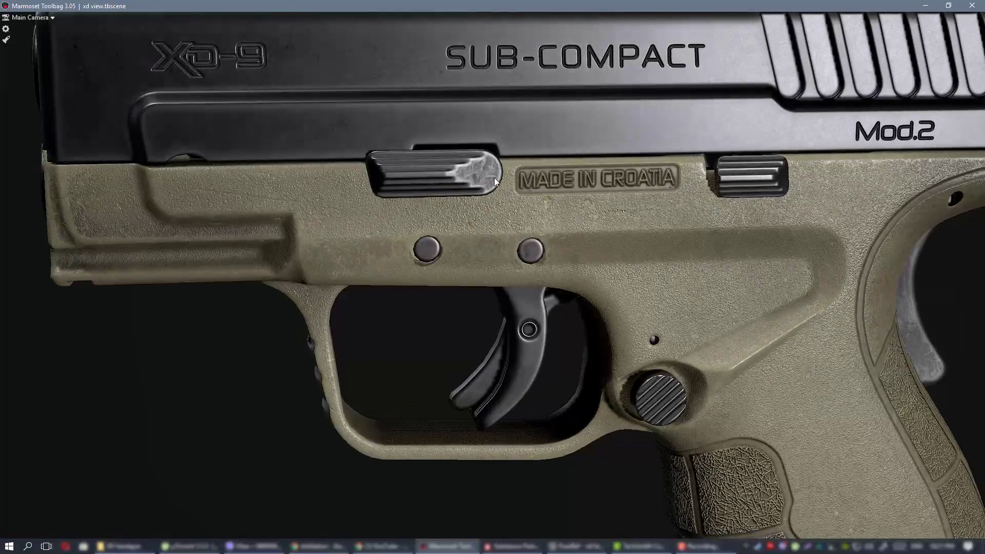
{"action": "right_click_drag", "start_coordinate": [458, 170], "coordinate": [469, 202]}
{"action": "left_click_drag", "start_coordinate": [469, 202], "coordinate": [614, 211]}
{"action": "mouse_move", "coordinate": [488, 179]}
{"action": "left_mouse_down"}
{"action": "mouse_move", "coordinate": [325, 205]}
{"action": "mouse_move", "coordinate": [409, 292]}
{"action": "mouse_move", "coordinate": [501, 297]}
{"action": "mouse_move", "coordinate": [495, 340]}
{"action": "mouse_move", "coordinate": [355, 247]}
{"action": "mouse_move", "coordinate": [458, 245]}
{"action": "mouse_move", "coordinate": [548, 278]}
{"action": "mouse_move", "coordinate": [499, 243]}
{"action": "mouse_move", "coordinate": [430, 242]}
{"action": "mouse_move", "coordinate": [546, 266]}
{"action": "mouse_move", "coordinate": [561, 292]}
{"action": "mouse_move", "coordinate": [518, 282]}
{"action": "mouse_move", "coordinate": [565, 207]}
{"action": "mouse_move", "coordinate": [624, 186]}
{"action": "mouse_move", "coordinate": [638, 222]}
{"action": "mouse_move", "coordinate": [628, 270]}
{"action": "mouse_move", "coordinate": [584, 273]}
{"action": "mouse_move", "coordinate": [614, 281]}
{"action": "mouse_move", "coordinate": [571, 210]}
{"action": "mouse_move", "coordinate": [464, 209]}
{"action": "mouse_move", "coordinate": [440, 228]}
{"action": "mouse_move", "coordinate": [575, 212]}
{"action": "mouse_move", "coordinate": [602, 232]}
{"action": "mouse_move", "coordinate": [473, 223]}
{"action": "mouse_move", "coordinate": [501, 244]}
{"action": "mouse_move", "coordinate": [506, 202]}
{"action": "mouse_move", "coordinate": [512, 214]}
{"action": "mouse_move", "coordinate": [494, 159]}
{"action": "mouse_move", "coordinate": [520, 158]}
{"action": "mouse_move", "coordinate": [450, 155]}
{"action": "left_mouse_up"}
{"action": "scroll", "coordinate": [628, 270], "scroll_direction": "up", "scroll_amount": 4}
{"action": "scroll", "coordinate": [570, 210], "scroll_direction": "down", "scroll_amount": 4}
Return to Substance Painter's material view and compare the slide stop lever with the more gloss layer hidden and shown.
{"action": "key", "text": "alt+Tab"}
{"action": "scroll", "coordinate": [450, 155], "scroll_direction": "up", "scroll_amount": 3}
{"action": "key", "text": "m"}
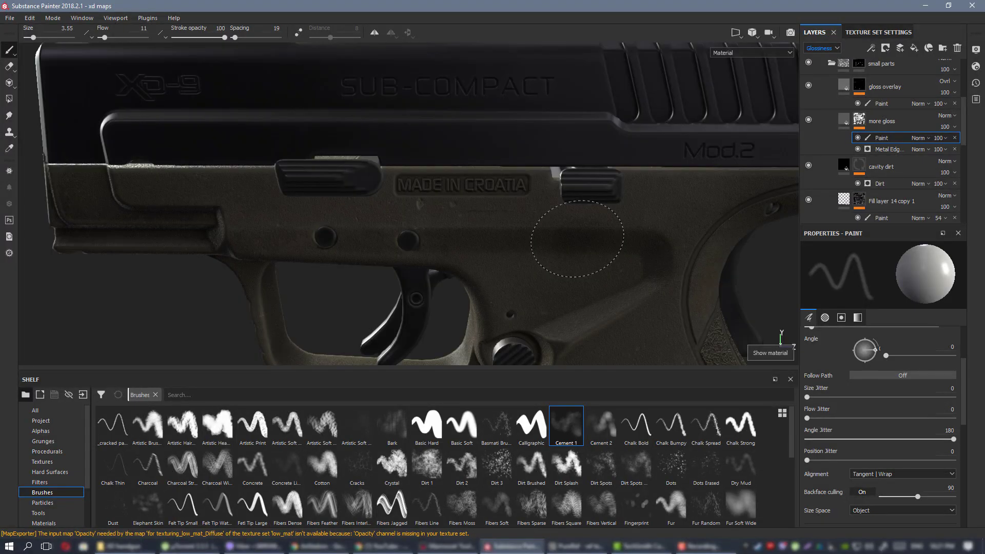
{"action": "right_click_drag", "start_coordinate": [525, 200], "coordinate": [546, 300], "text": "shift"}
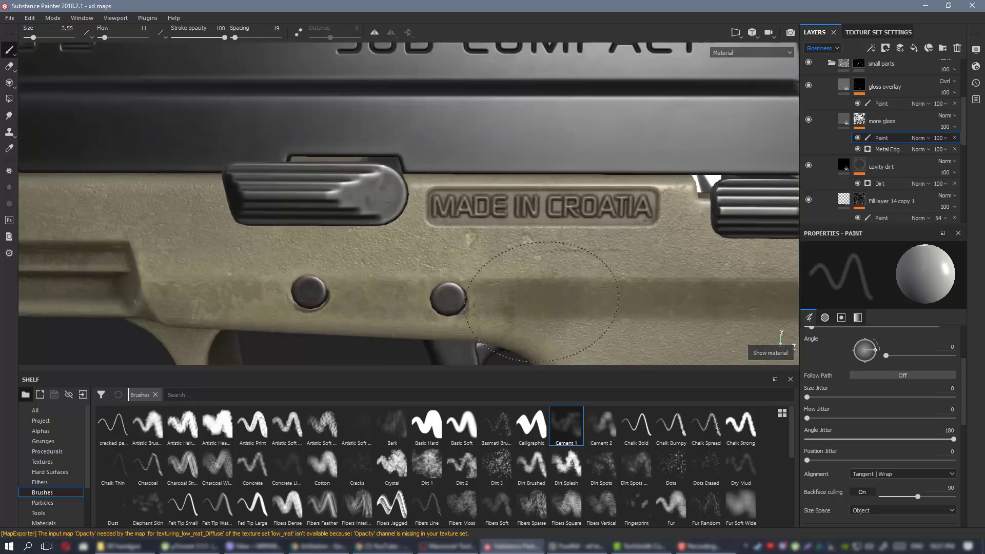
{"action": "left_click_drag", "start_coordinate": [518, 226], "coordinate": [490, 209], "text": "alt"}
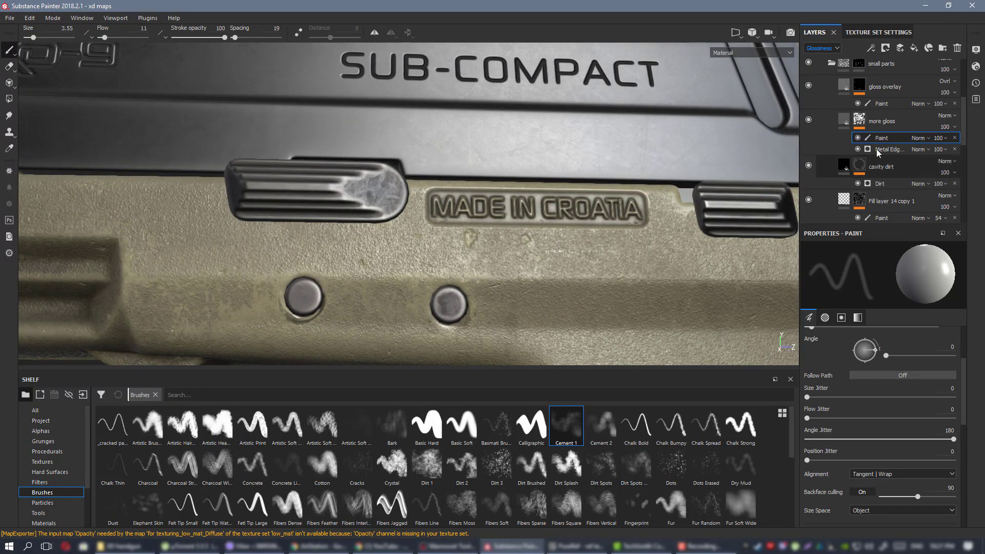
{"action": "left_click", "coordinate": [809, 120]}
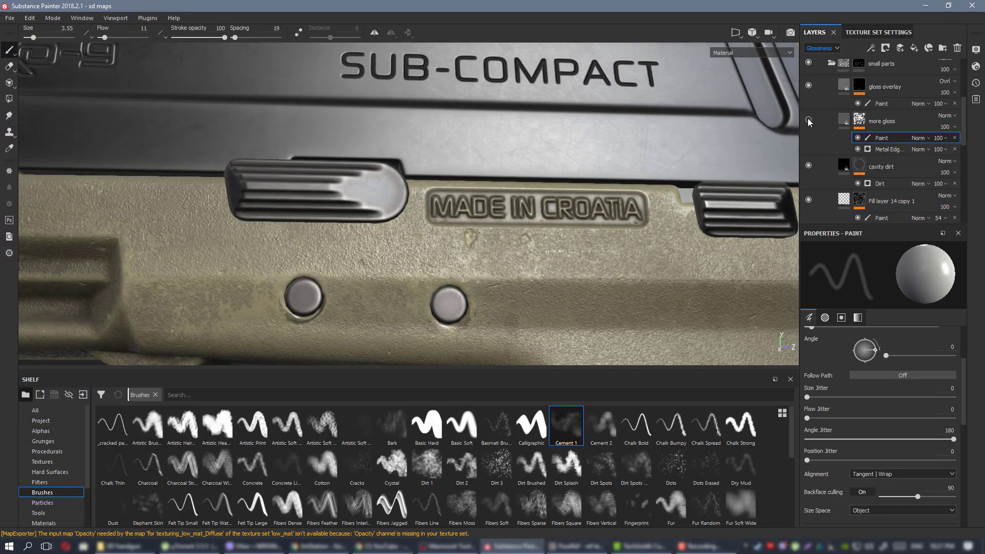
{"action": "left_click", "coordinate": [809, 120]}
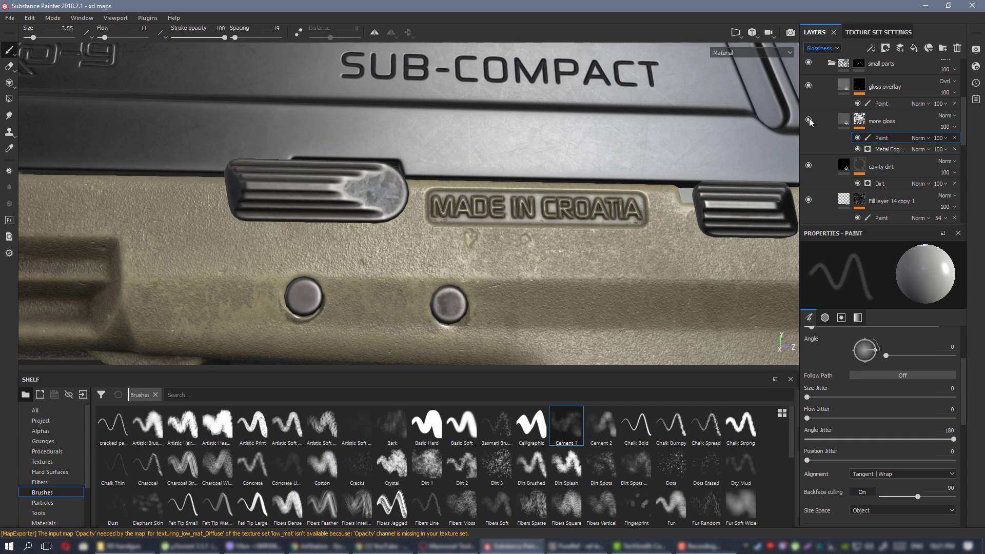
Rename the more gloss layer as gloss variation.
{"action": "double_click", "coordinate": [884, 121]}
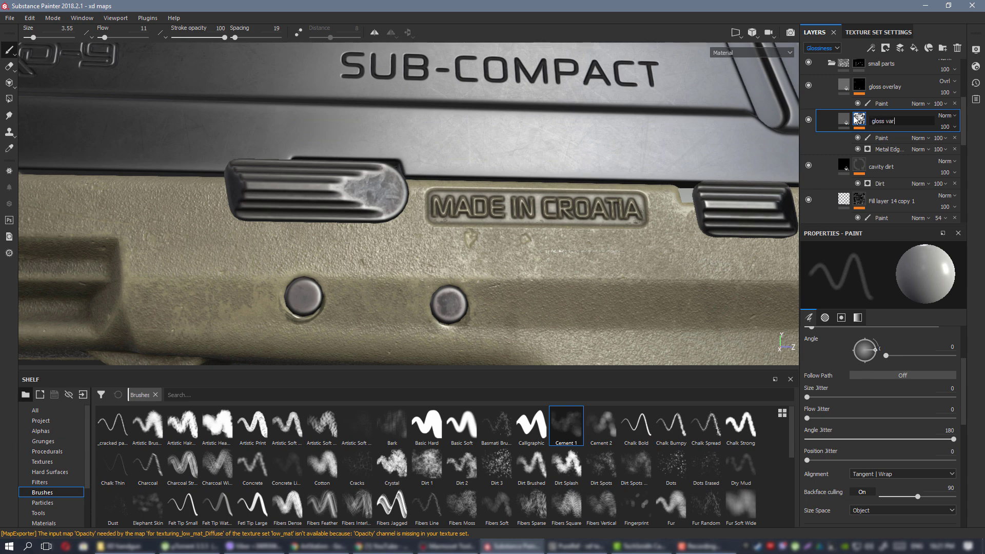
{"action": "type", "text": "gloss variation"}
{"action": "key", "text": "Return"}
Set the brush to size 1.58 and flow 40 over the slide stop lever's worn end.
{"action": "scroll", "coordinate": [405, 190], "scroll_direction": "up", "scroll_amount": 4}
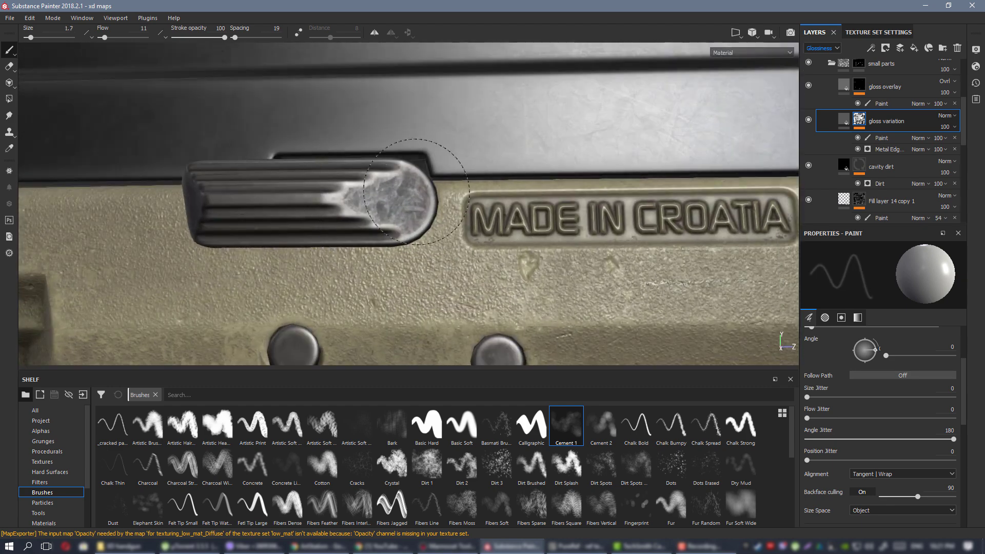
{"action": "mouse_move", "coordinate": [416, 192]}
{"action": "left_mouse_down", "text": "ctrl"}
{"action": "mouse_move", "coordinate": [359, 195]}
{"action": "mouse_move", "coordinate": [377, 199]}
{"action": "left_mouse_up", "text": "ctrl"}
{"action": "right_click_drag", "start_coordinate": [377, 199], "coordinate": [371, 199], "text": "ctrl"}
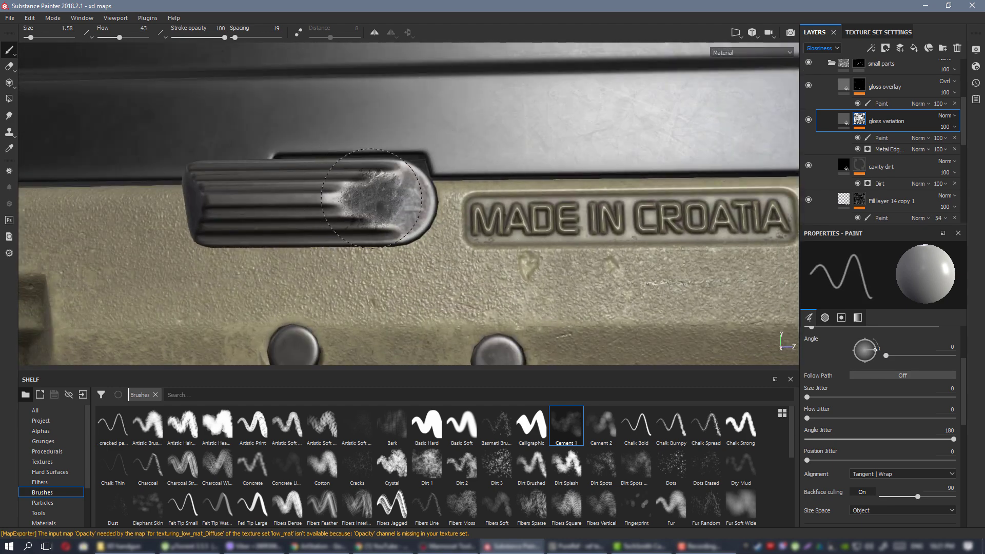
{"action": "left_click_drag", "start_coordinate": [372, 199], "coordinate": [367, 199], "text": "ctrl"}
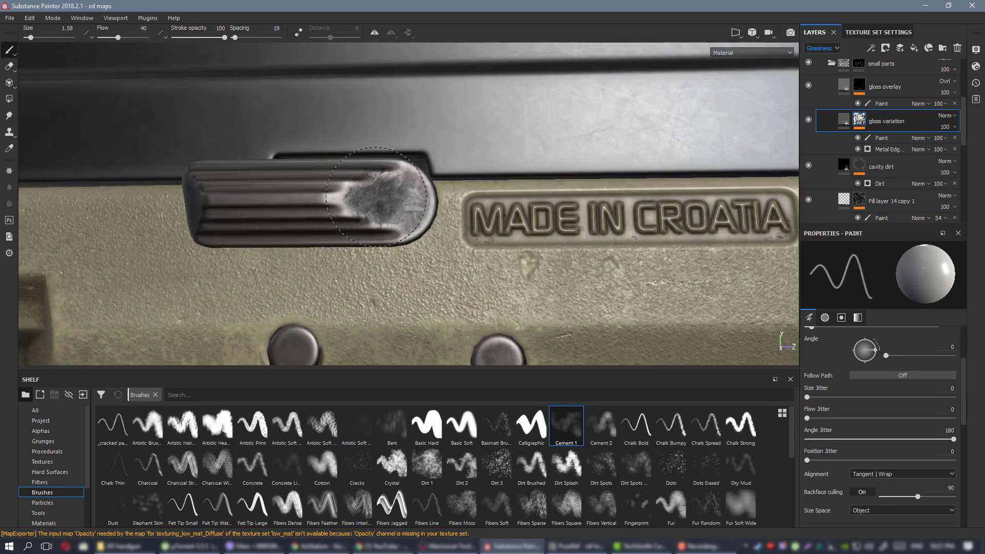
Browse the alphas, apply a paper brush alpha to the brush, and set its flow to 100 and angle to 261.
{"action": "left_click", "coordinate": [45, 430]}
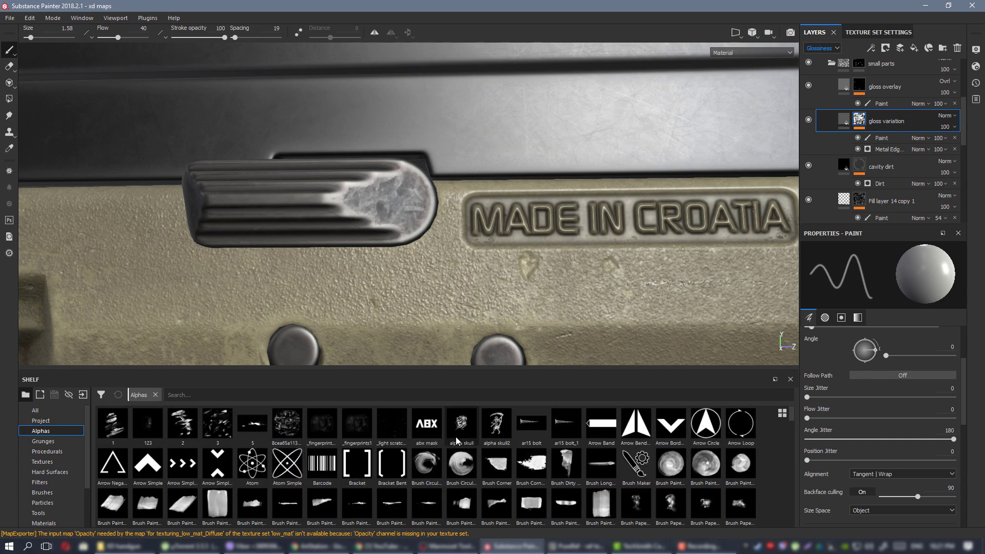
{"action": "scroll", "coordinate": [461, 451], "scroll_direction": "down", "scroll_amount": 3}
{"action": "scroll", "coordinate": [468, 459], "scroll_direction": "up", "scroll_amount": 3}
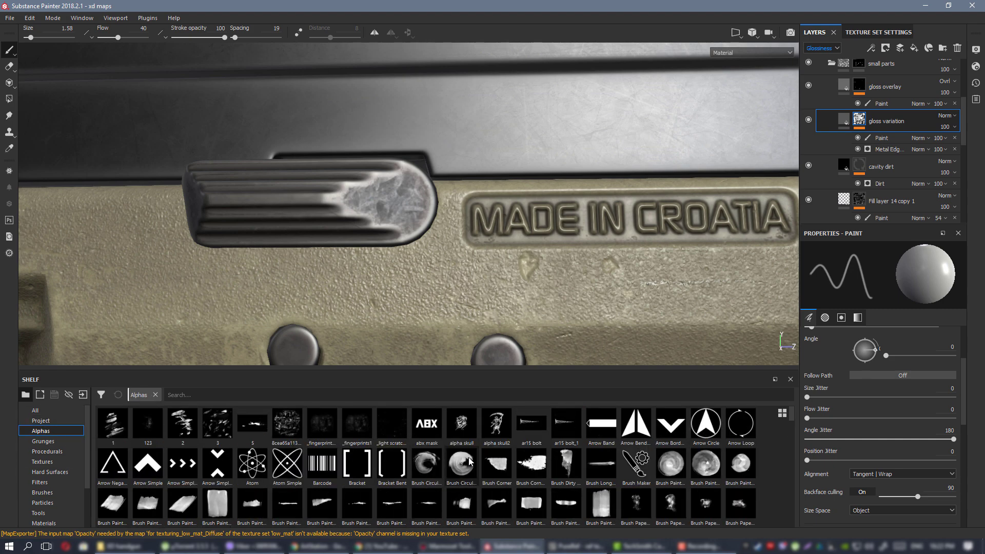
{"action": "scroll", "coordinate": [466, 465], "scroll_direction": "down", "scroll_amount": 3}
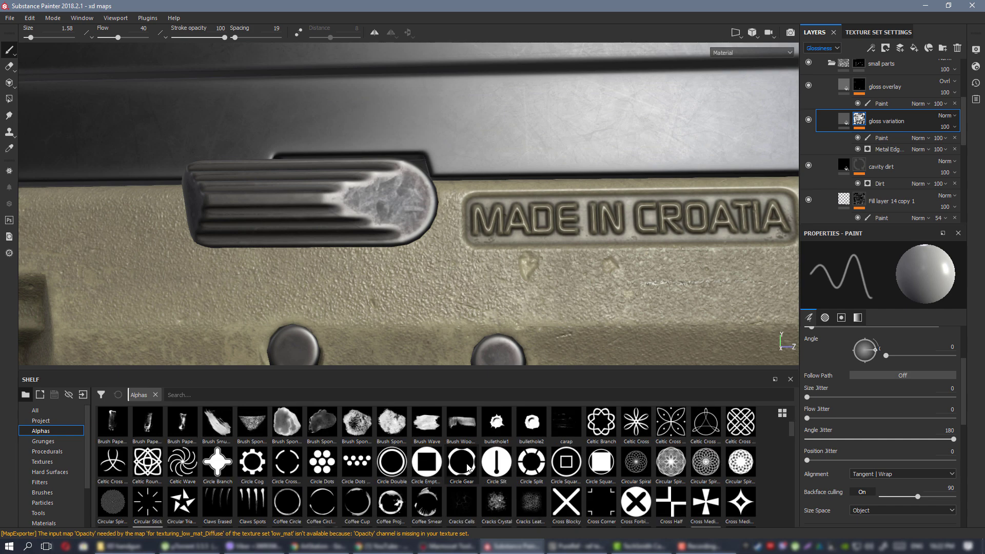
{"action": "left_click", "coordinate": [148, 423]}
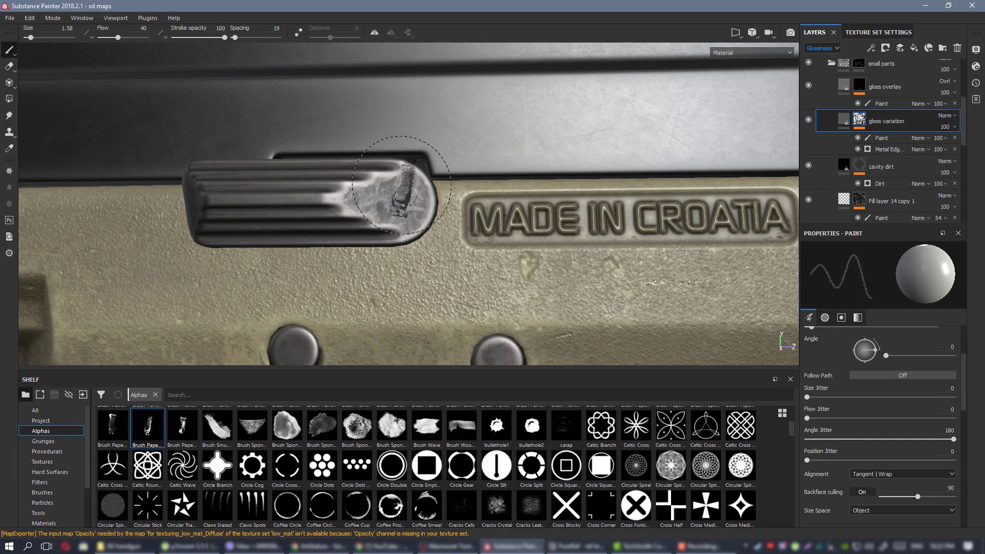
{"action": "mouse_move", "coordinate": [402, 185]}
{"action": "left_mouse_down", "text": "ctrl"}
{"action": "mouse_move", "coordinate": [393, 190]}
{"action": "mouse_move", "coordinate": [425, 190]}
{"action": "left_mouse_up", "text": "ctrl"}
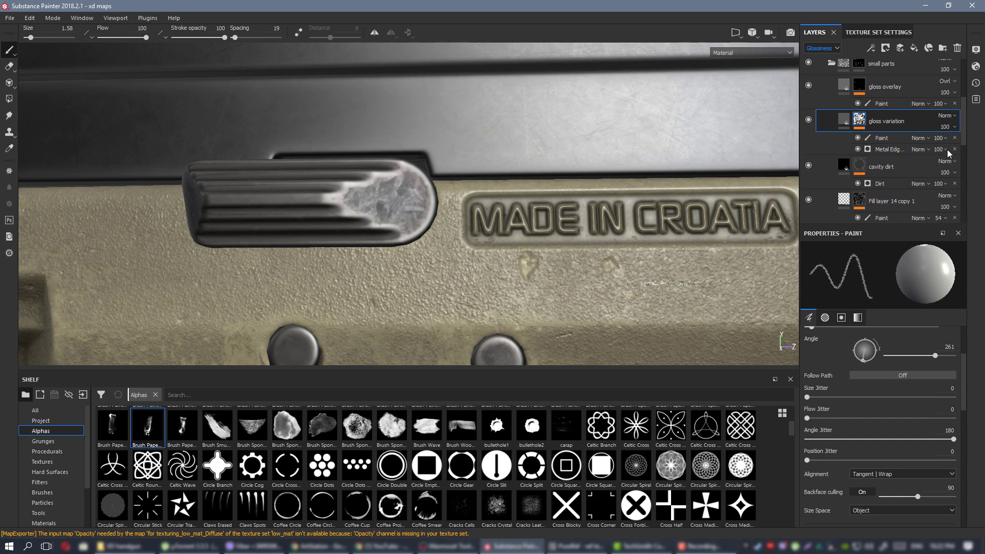
Activate the gloss variation layer's Paint effect and set the brush to size 3.43, angle 256 and angle jitter 0.
{"action": "left_click", "coordinate": [880, 138]}
{"action": "right_click_drag", "start_coordinate": [376, 206], "coordinate": [400, 205], "text": "ctrl"}
{"action": "left_click_drag", "start_coordinate": [379, 200], "coordinate": [378, 202], "text": "ctrl"}
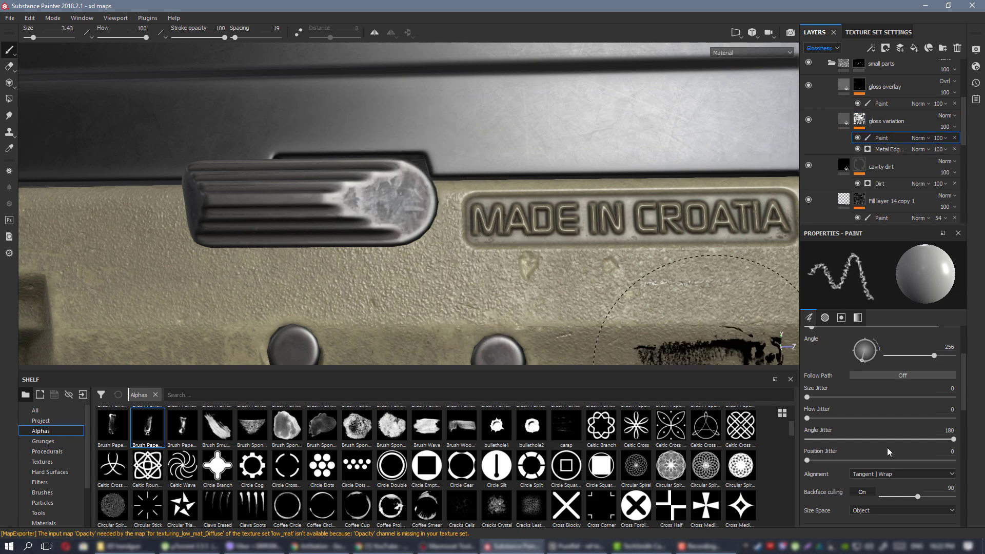
{"action": "left_click_drag", "start_coordinate": [889, 440], "coordinate": [808, 439]}
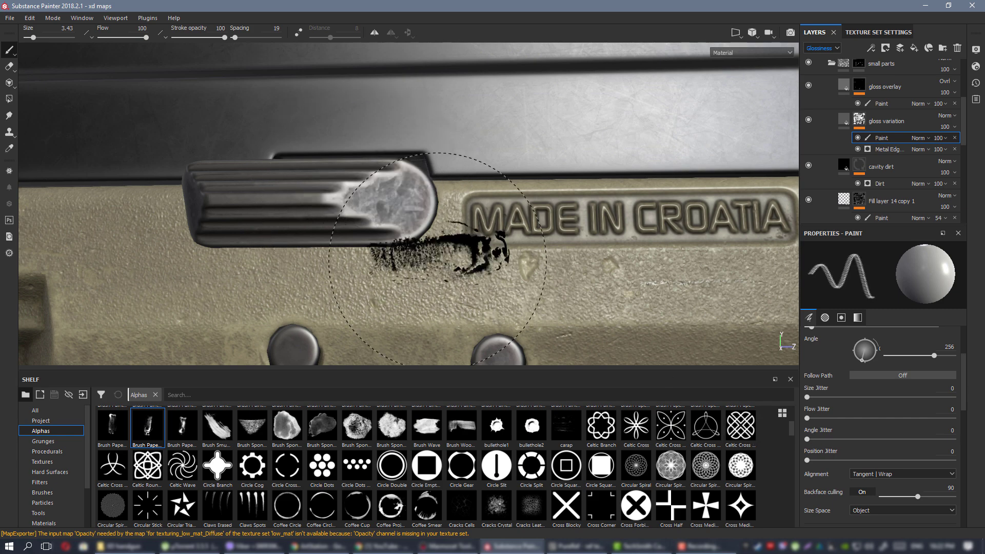
{"action": "scroll", "coordinate": [374, 187], "scroll_direction": "down", "scroll_amount": 3}
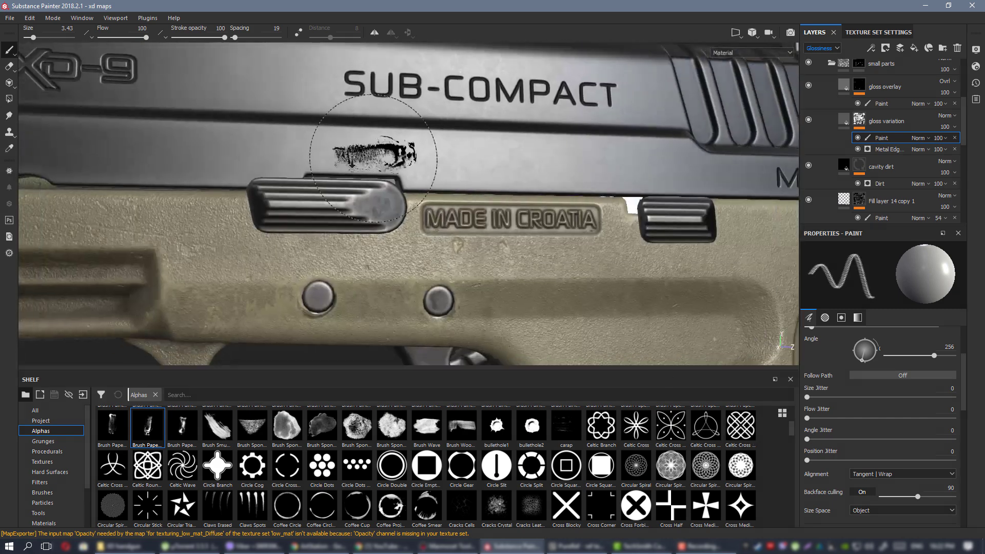
Invert the brush to white, rotate it to angle 96, and stamp the paper alpha once on the slide stop lever's worn end.
{"action": "right_click_drag", "start_coordinate": [352, 163], "coordinate": [336, 166], "text": "alt"}
{"action": "mouse_move", "coordinate": [336, 165]}
{"action": "left_mouse_down", "text": "alt"}
{"action": "mouse_move", "coordinate": [369, 154]}
{"action": "mouse_move", "coordinate": [364, 145]}
{"action": "left_mouse_up", "text": "alt"}
{"action": "right_click_drag", "start_coordinate": [352, 140], "coordinate": [436, 263], "text": "alt"}
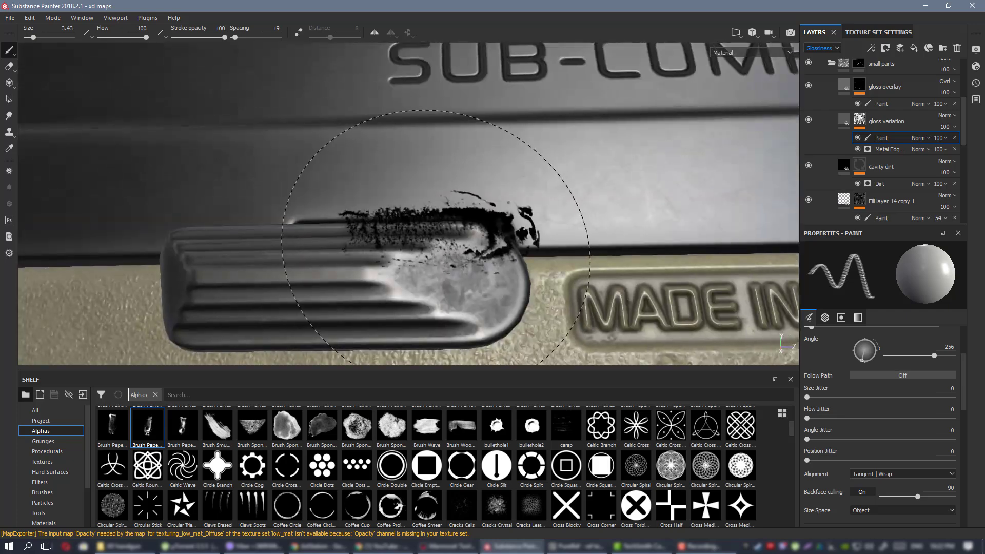
{"action": "key", "text": "x"}
{"action": "middle_click_drag", "start_coordinate": [451, 308], "coordinate": [406, 249], "text": "alt"}
{"action": "left_click_drag", "start_coordinate": [406, 249], "coordinate": [405, 242], "text": "ctrl"}
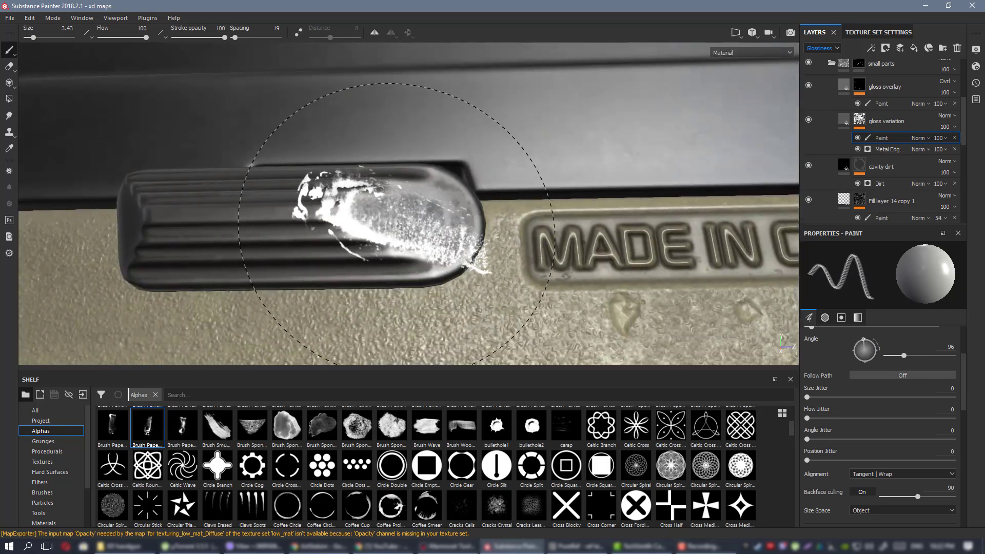
{"action": "left_click", "coordinate": [398, 236]}
Examine the new gloss wear on the slide stop lever up close and against the pistol's whole side.
{"action": "right_click_drag", "start_coordinate": [644, 192], "coordinate": [492, 169], "text": "alt"}
{"action": "mouse_move", "coordinate": [493, 169]}
{"action": "left_mouse_down", "text": "alt"}
{"action": "mouse_move", "coordinate": [420, 152]}
{"action": "mouse_move", "coordinate": [478, 187]}
{"action": "mouse_move", "coordinate": [484, 154]}
{"action": "left_mouse_up", "text": "alt"}
{"action": "right_click_drag", "start_coordinate": [484, 154], "coordinate": [530, 279], "text": "alt"}
{"action": "mouse_move", "coordinate": [530, 279]}
{"action": "left_mouse_down", "text": "alt"}
{"action": "mouse_move", "coordinate": [426, 214]}
{"action": "mouse_move", "coordinate": [357, 199]}
{"action": "mouse_move", "coordinate": [389, 195]}
{"action": "left_mouse_up", "text": "alt"}
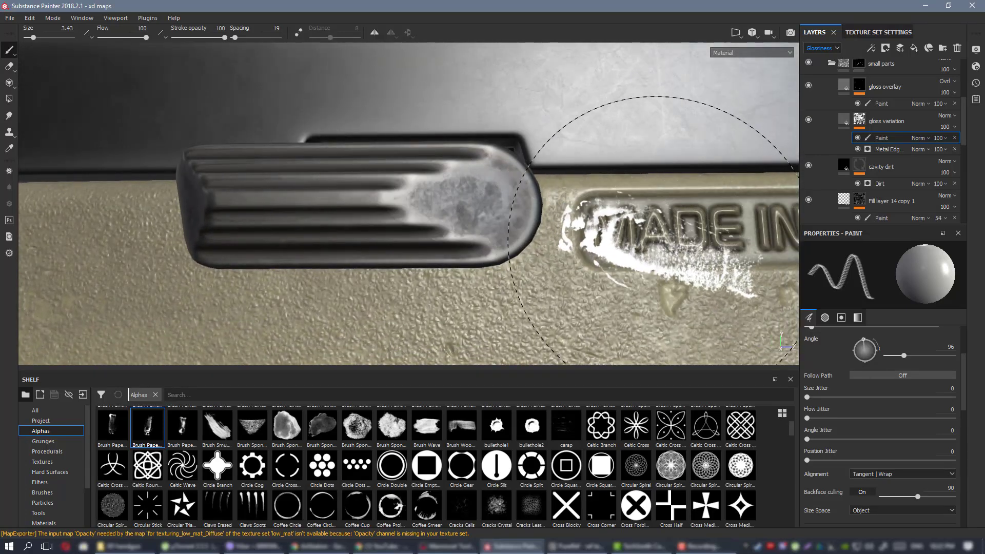
{"action": "right_click_drag", "start_coordinate": [656, 246], "coordinate": [186, 72], "text": "alt"}
{"action": "middle_click_drag", "start_coordinate": [555, 192], "coordinate": [424, 161], "text": "alt"}
{"action": "right_click_drag", "start_coordinate": [517, 195], "coordinate": [422, 231], "text": "alt"}
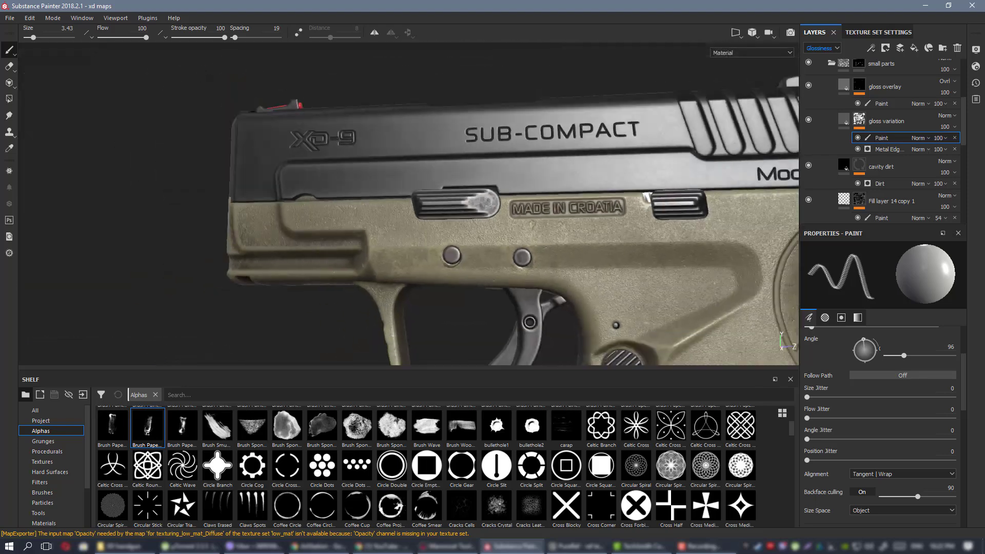
{"action": "middle_click_drag", "start_coordinate": [418, 233], "coordinate": [272, 193], "text": "alt"}
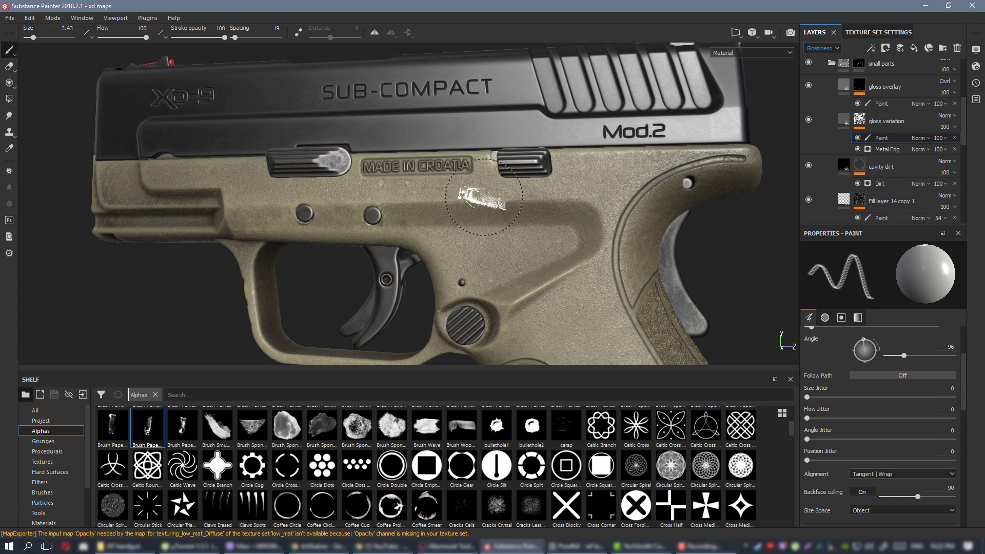
Set the brush size to 1.25 and examine the rear sight and slide back plate from several angles.
{"action": "right_click_drag", "start_coordinate": [555, 274], "coordinate": [458, 186], "text": "alt"}
{"action": "mouse_move", "coordinate": [485, 182]}
{"action": "left_mouse_down", "text": "alt"}
{"action": "mouse_move", "coordinate": [445, 217]}
{"action": "mouse_move", "coordinate": [461, 169]}
{"action": "mouse_move", "coordinate": [345, 155]}
{"action": "mouse_move", "coordinate": [446, 159]}
{"action": "left_mouse_up", "text": "alt"}
{"action": "right_click_drag", "start_coordinate": [446, 159], "coordinate": [513, 195], "text": "alt"}
{"action": "left_click_drag", "start_coordinate": [564, 257], "coordinate": [631, 265], "text": "alt"}
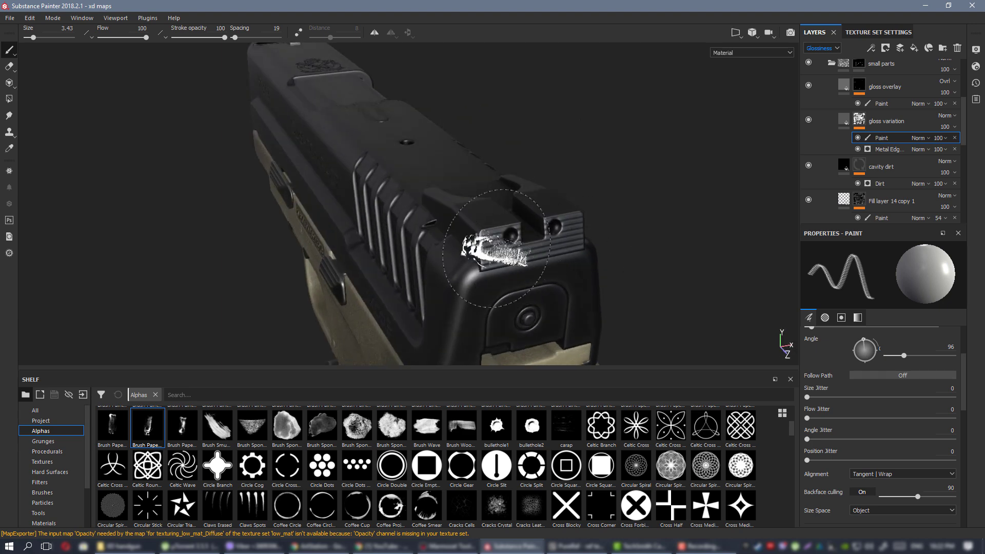
{"action": "mouse_move", "coordinate": [482, 256]}
{"action": "left_mouse_down", "text": "alt"}
{"action": "mouse_move", "coordinate": [507, 262]}
{"action": "mouse_move", "coordinate": [406, 173]}
{"action": "mouse_move", "coordinate": [493, 217]}
{"action": "left_mouse_up", "text": "alt"}
{"action": "right_click_drag", "start_coordinate": [539, 216], "coordinate": [519, 216], "text": "ctrl"}
{"action": "key", "text": "alt+Tab"}
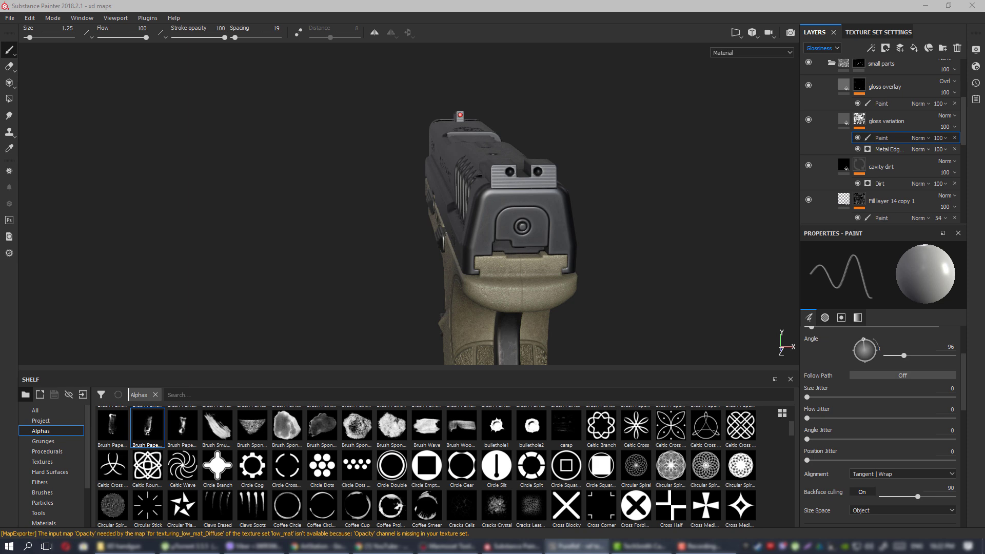
{"action": "left_click_drag", "start_coordinate": [534, 241], "coordinate": [501, 193], "text": "alt"}
{"action": "scroll", "coordinate": [482, 192], "scroll_direction": "up", "scroll_amount": 3}
{"action": "left_click_drag", "start_coordinate": [359, 172], "coordinate": [422, 181], "text": "alt"}
{"action": "mouse_move", "coordinate": [421, 236]}
{"action": "left_mouse_down", "text": "alt"}
{"action": "mouse_move", "coordinate": [288, 180]}
{"action": "mouse_move", "coordinate": [289, 167]}
{"action": "mouse_move", "coordinate": [482, 205]}
{"action": "mouse_move", "coordinate": [269, 175]}
{"action": "mouse_move", "coordinate": [242, 198]}
{"action": "mouse_move", "coordinate": [515, 198]}
{"action": "mouse_move", "coordinate": [565, 282]}
{"action": "mouse_move", "coordinate": [475, 228]}
{"action": "mouse_move", "coordinate": [557, 237]}
{"action": "left_mouse_up", "text": "alt"}
{"action": "scroll", "coordinate": [269, 175], "scroll_direction": "down", "scroll_amount": 2}
{"action": "right_click_drag", "start_coordinate": [308, 190], "coordinate": [180, 176], "text": "alt"}
{"action": "left_click_drag", "start_coordinate": [508, 250], "coordinate": [454, 246], "text": "alt"}
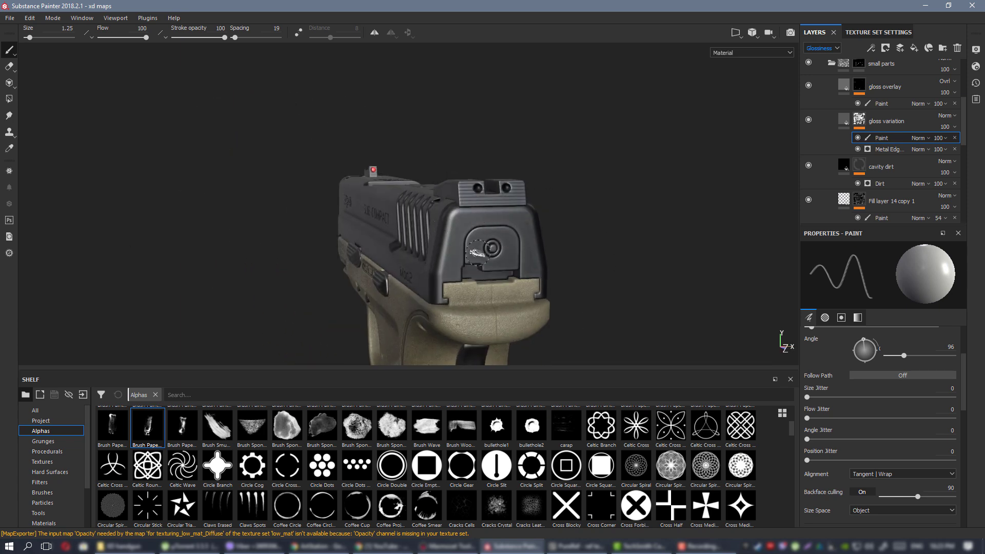
{"action": "right_click_drag", "start_coordinate": [295, 180], "coordinate": [203, 172], "text": "alt"}
{"action": "left_click_drag", "start_coordinate": [454, 218], "coordinate": [530, 211], "text": "alt"}
{"action": "scroll", "coordinate": [891, 87], "scroll_direction": "up", "scroll_amount": 1}
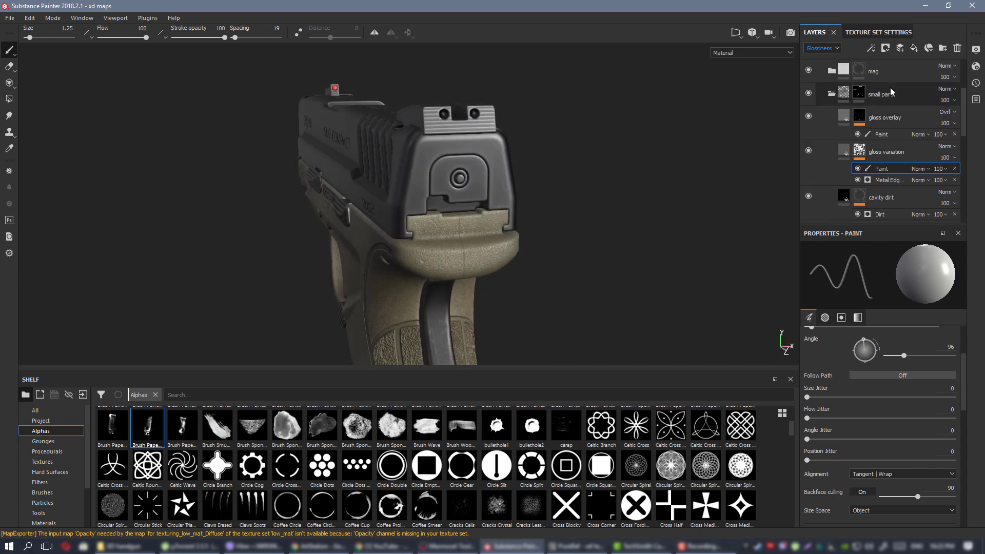
Compare the pistol with the slide and barrel group hidden and shown, and display that group's mask on the model.
{"action": "left_click", "coordinate": [831, 94]}
{"action": "scroll", "coordinate": [924, 108], "scroll_direction": "up", "scroll_amount": 2}
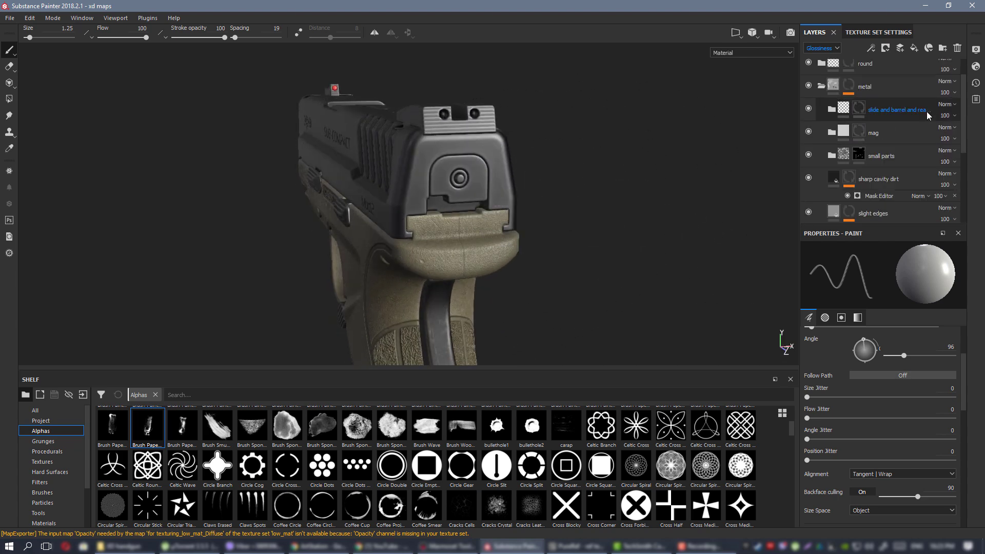
{"action": "left_click", "coordinate": [809, 108]}
{"action": "left_click", "coordinate": [809, 108]}
{"action": "left_click", "coordinate": [875, 113]}
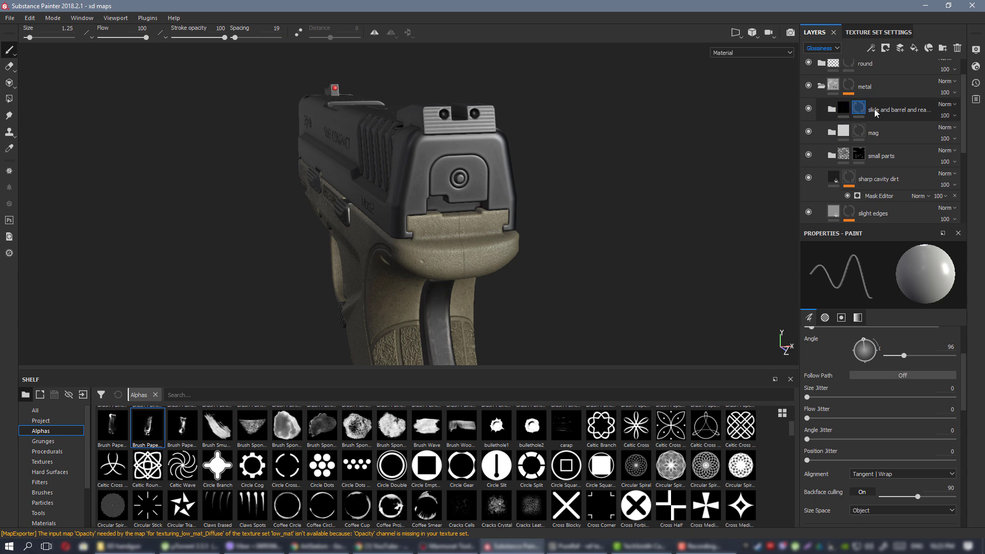
{"action": "left_click", "coordinate": [855, 111], "text": "alt"}
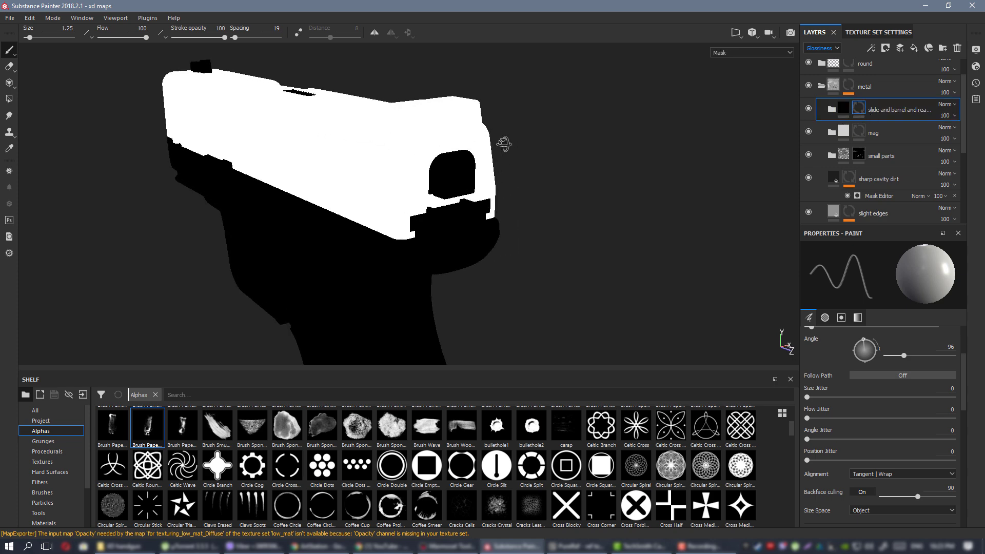